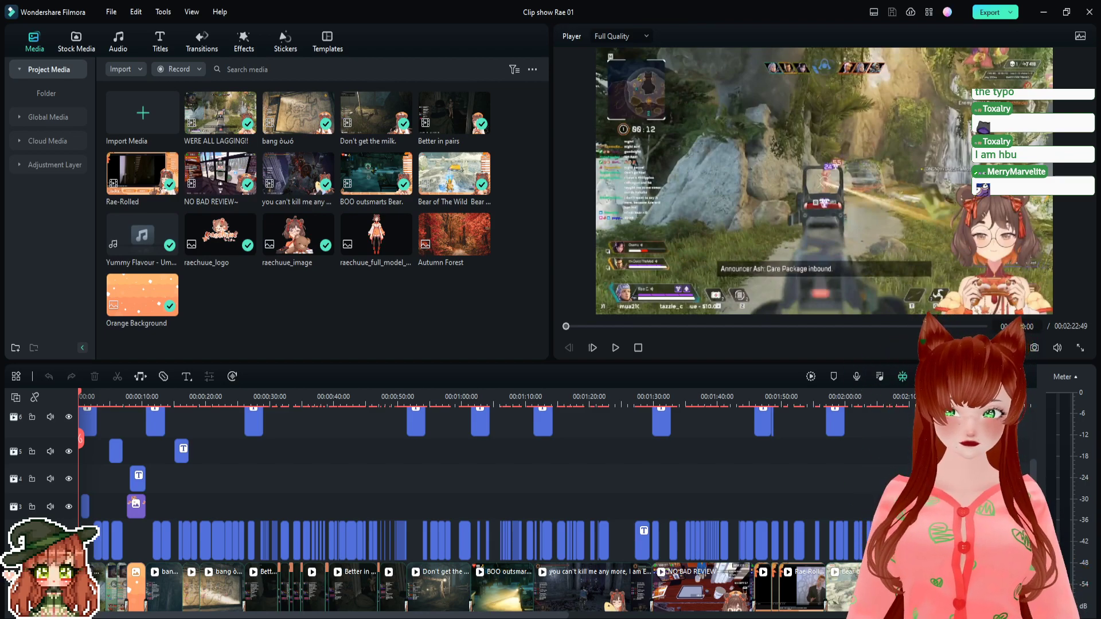
- Preview the opening of the clip show, return to the start and examine the timeline's title, overlay, video and audio tracks
key("space")
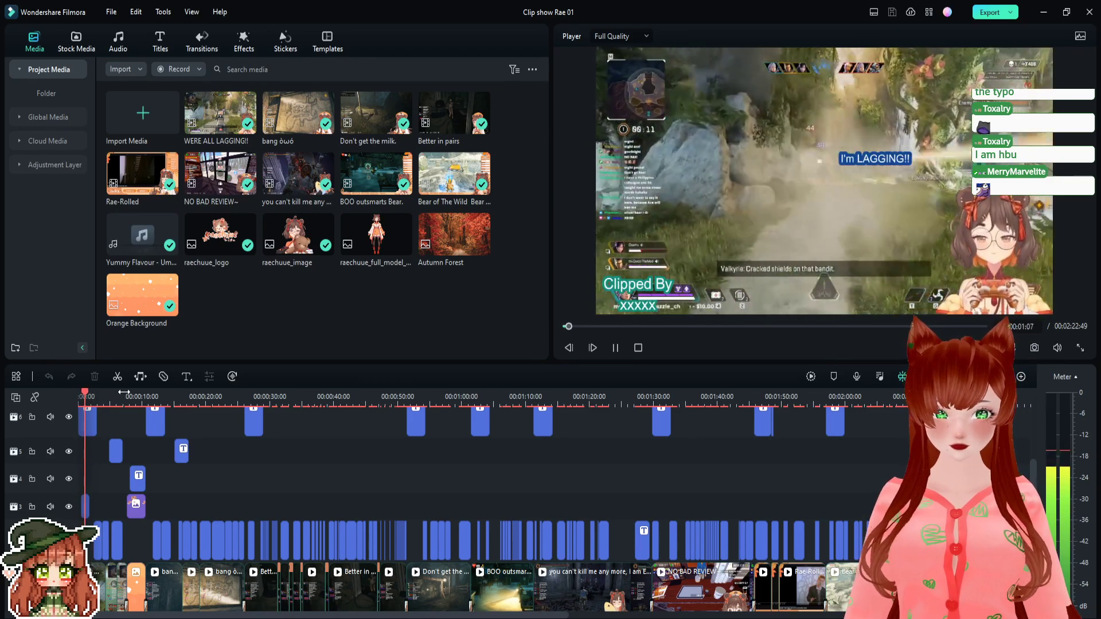
key("space")
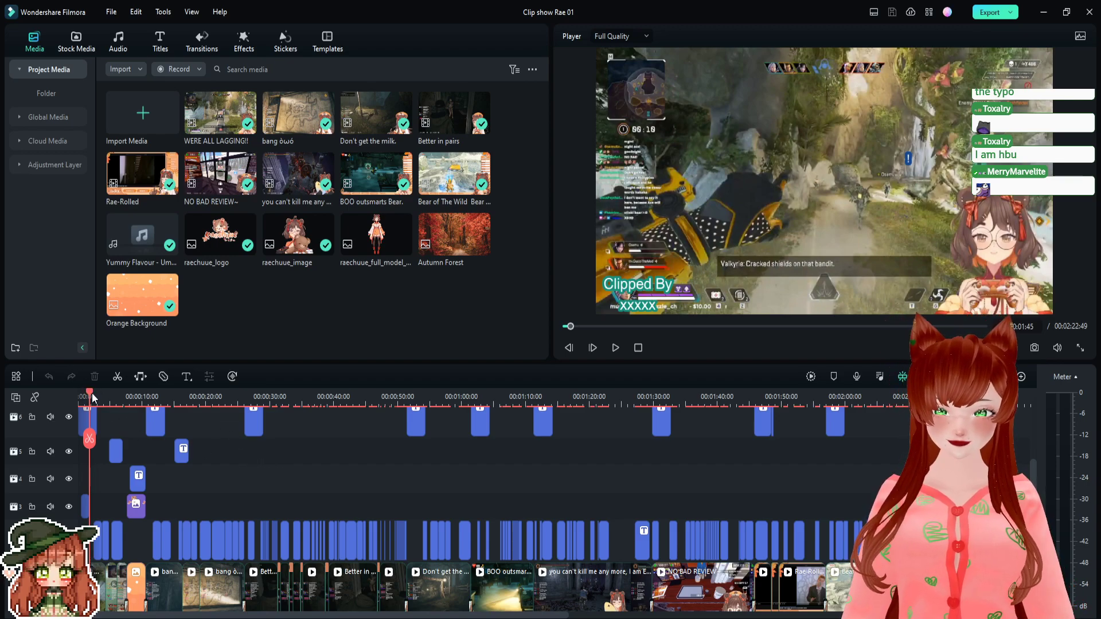
key("Home")
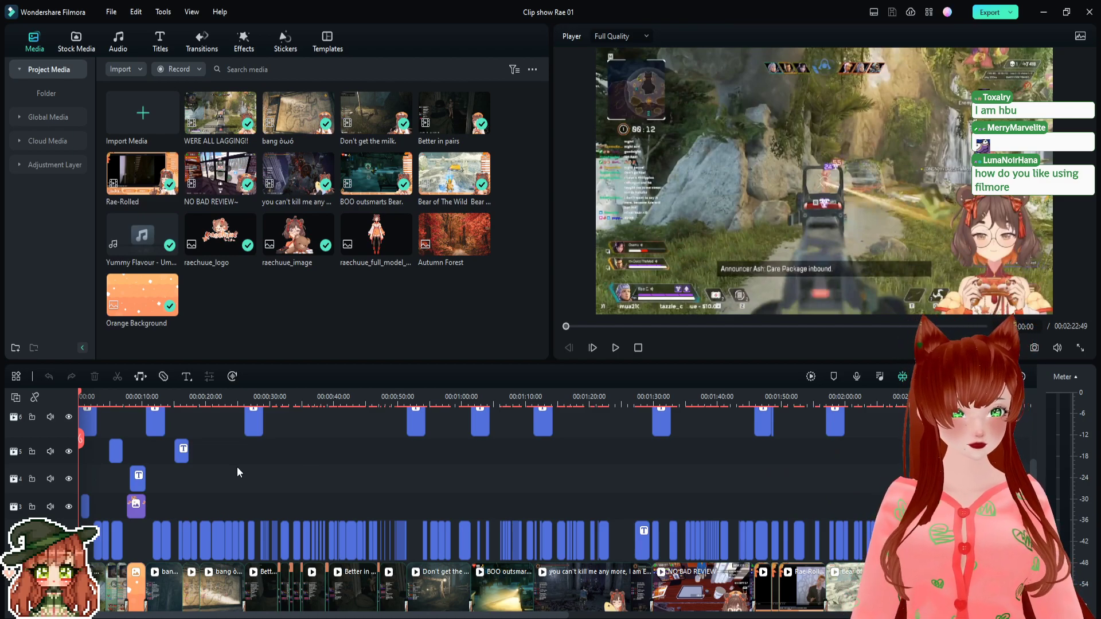
scroll(229, 469, "up", 3)
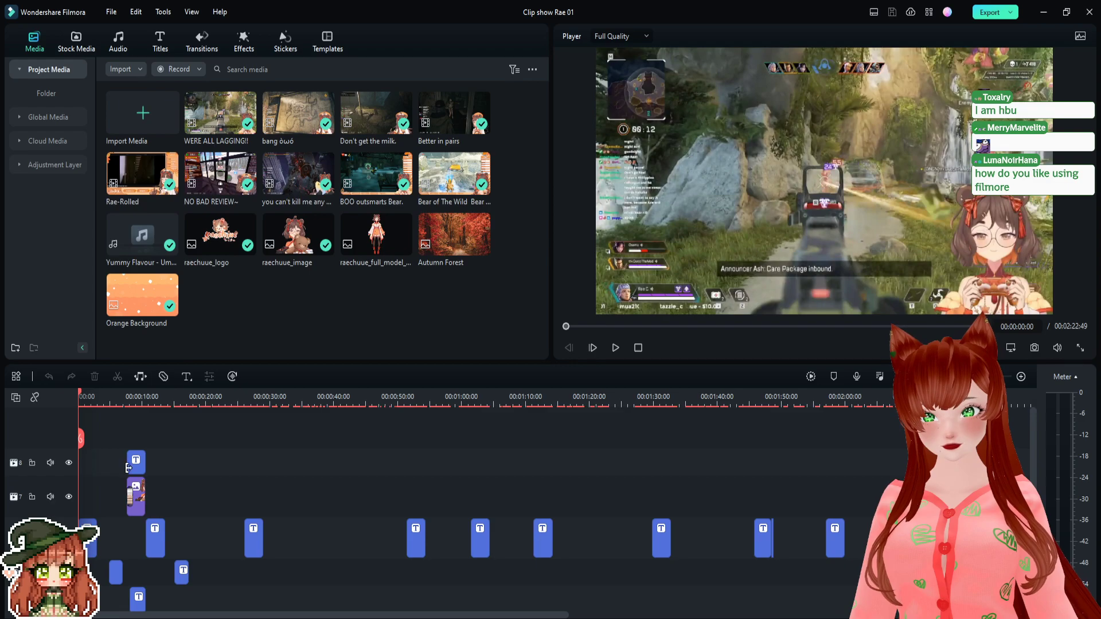
left_click(138, 504)
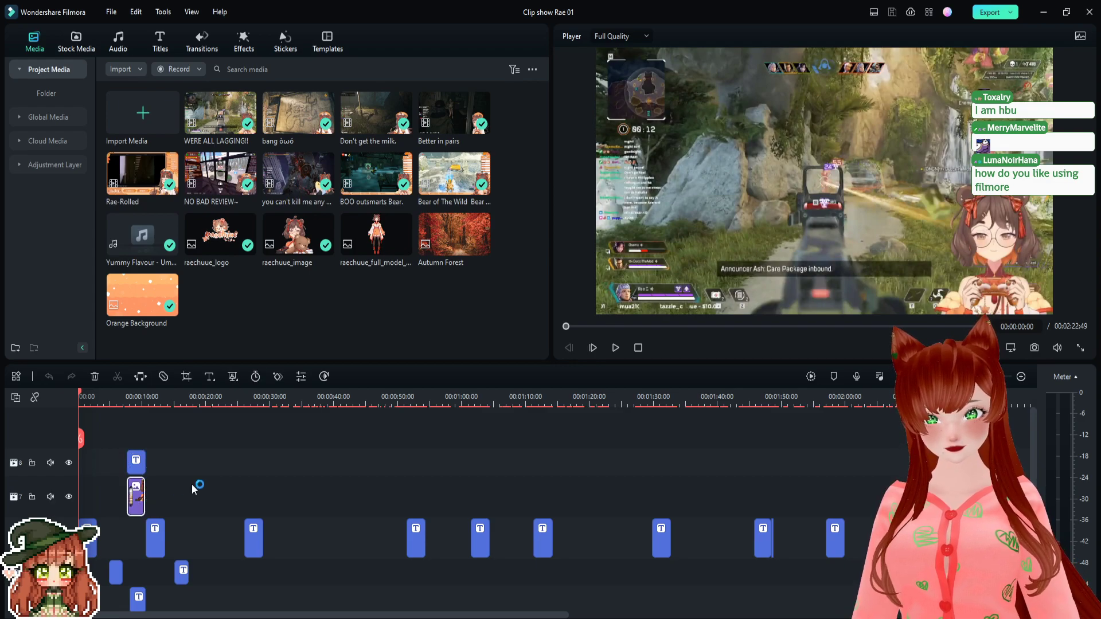
scroll(191, 483, "down", 5)
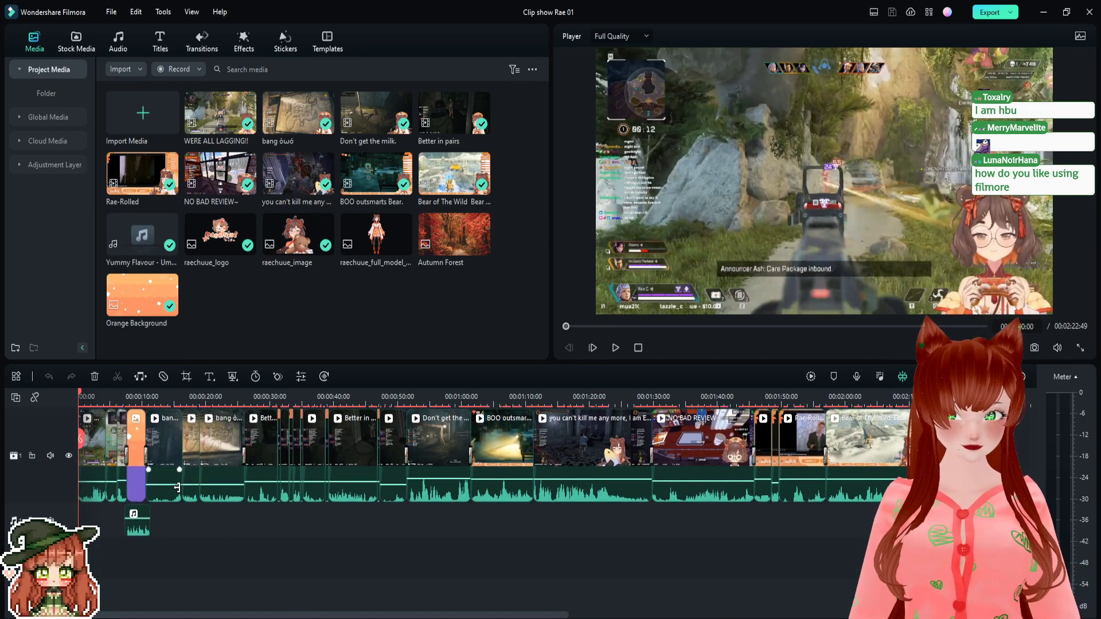
scroll(177, 488, "up", 2)
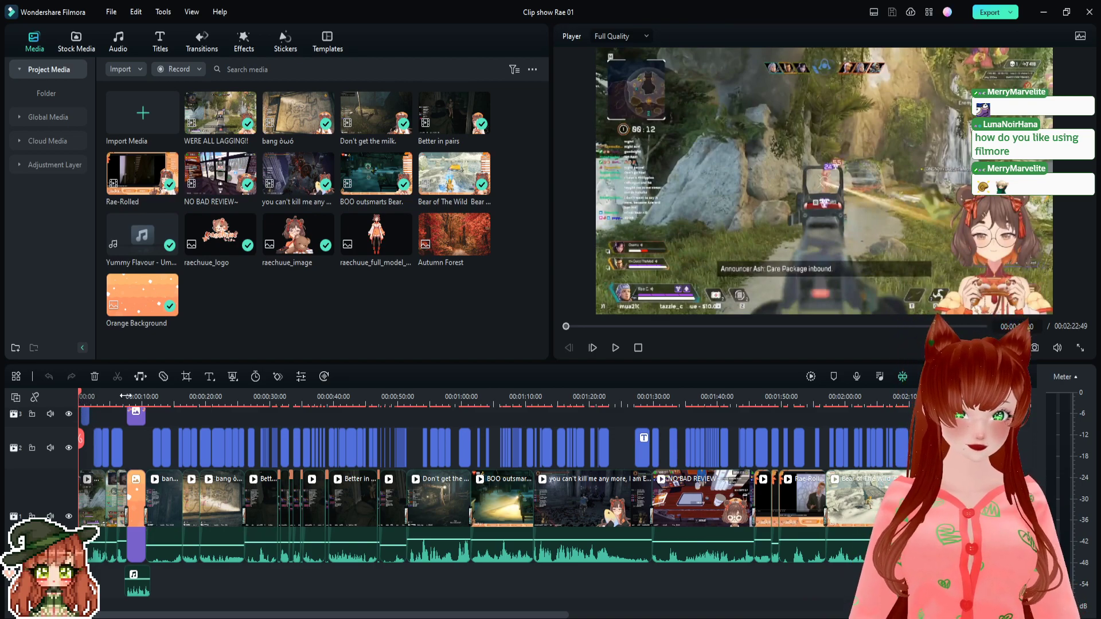
- Play the clip show from the start to about 33 seconds, checking the intro card, clips and caption placement
key("space")
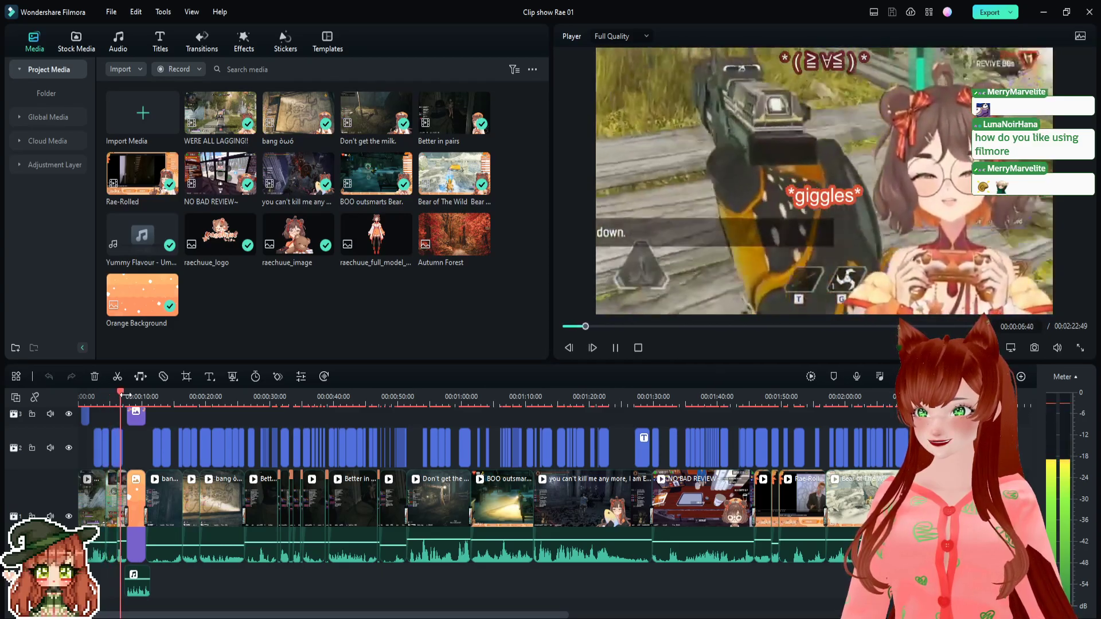
key("space")
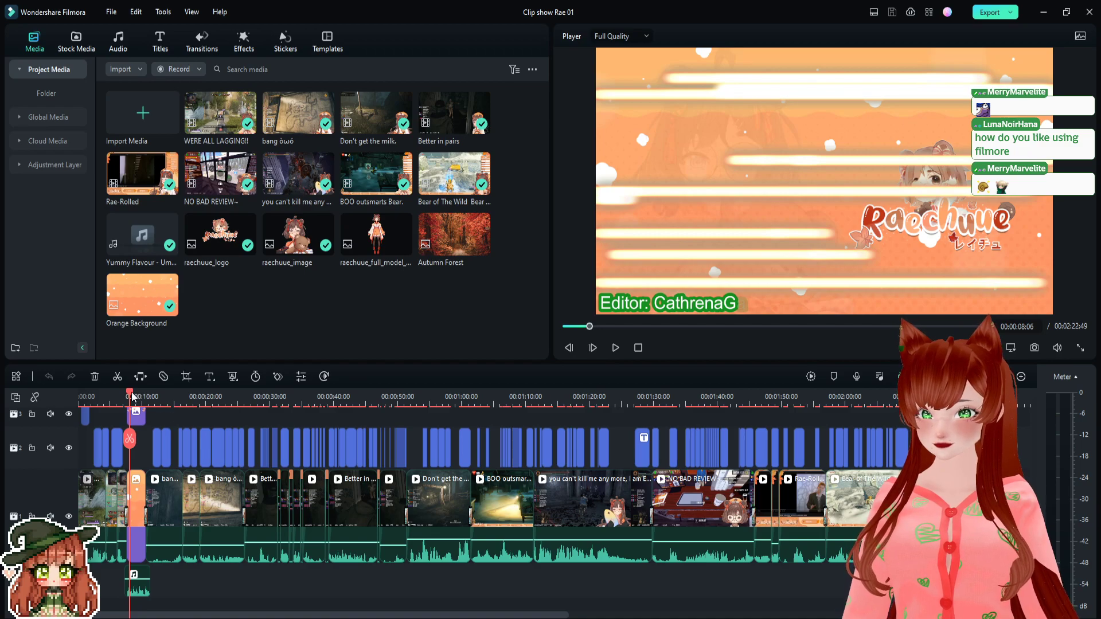
key("space")
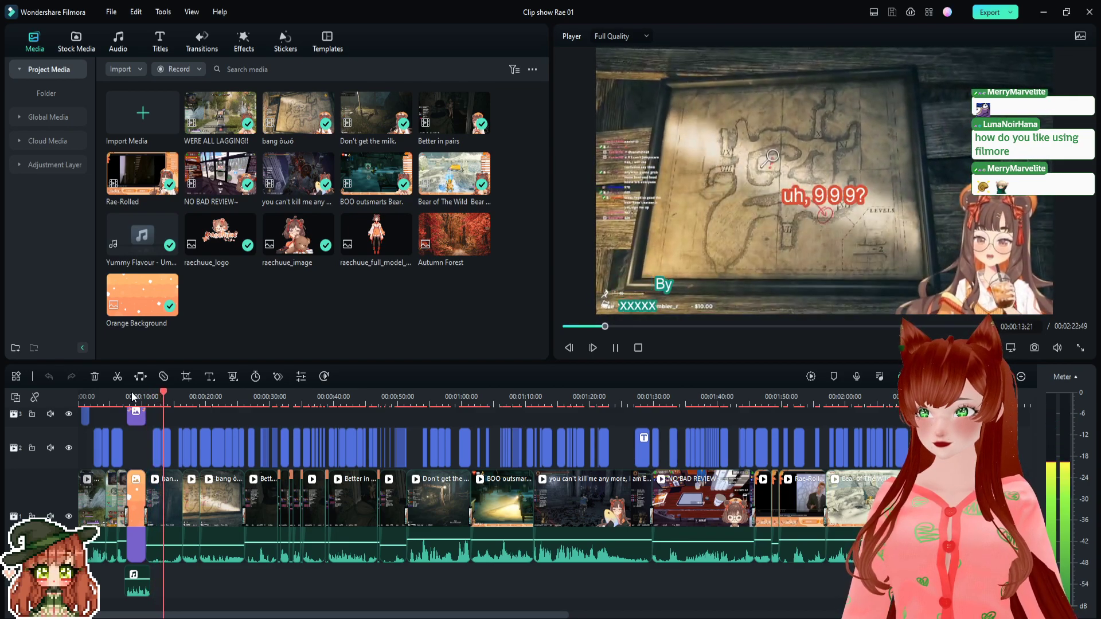
key("space")
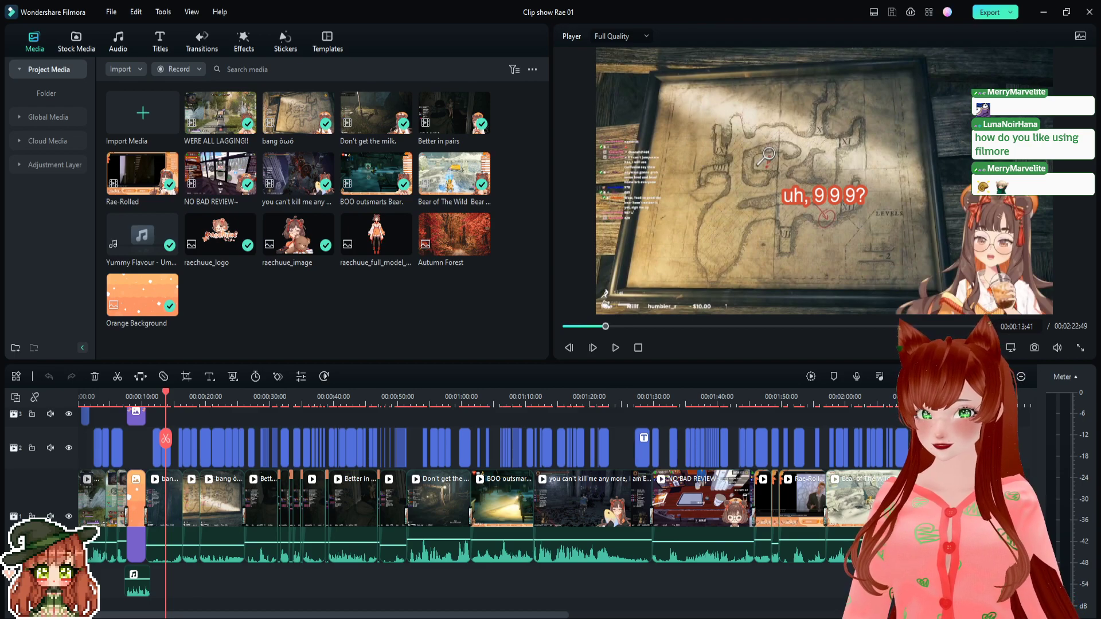
key("space")
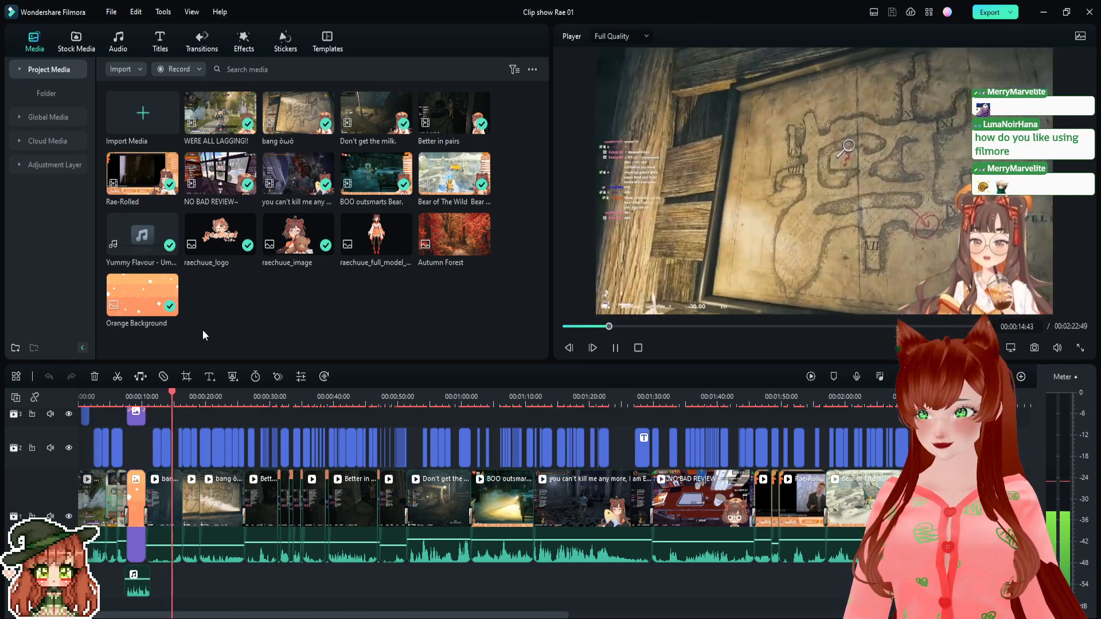
key("space")
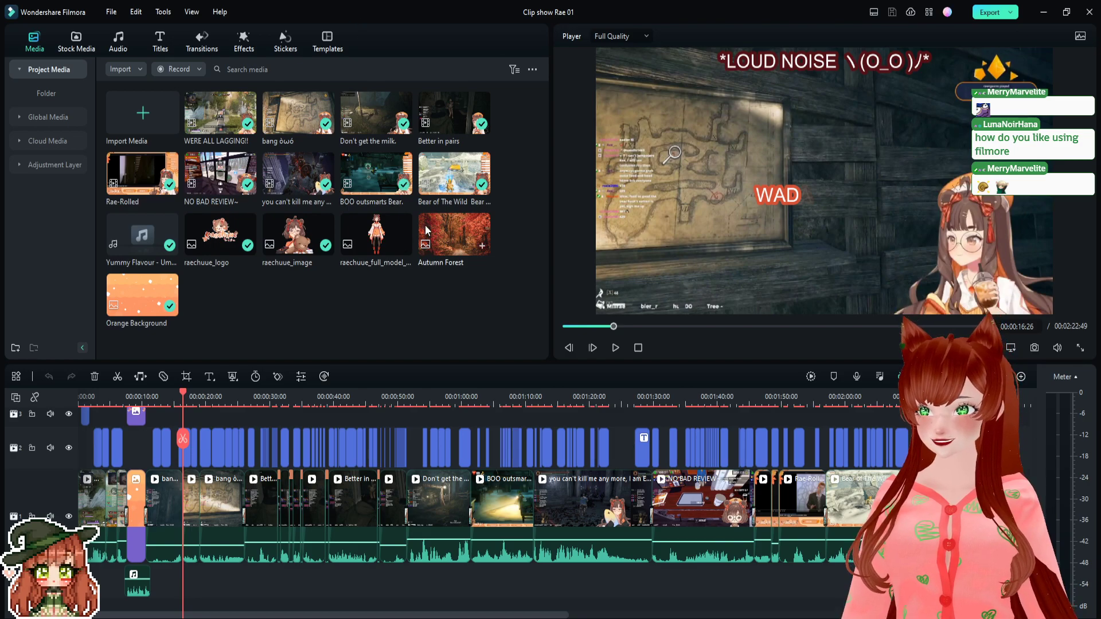
key("space")
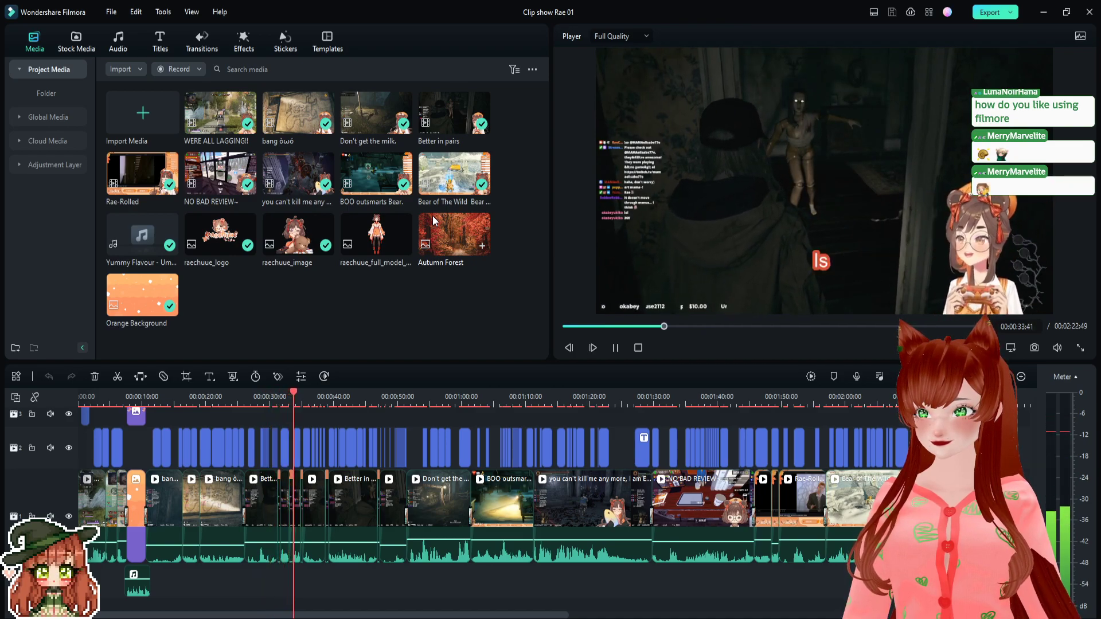
key("space")
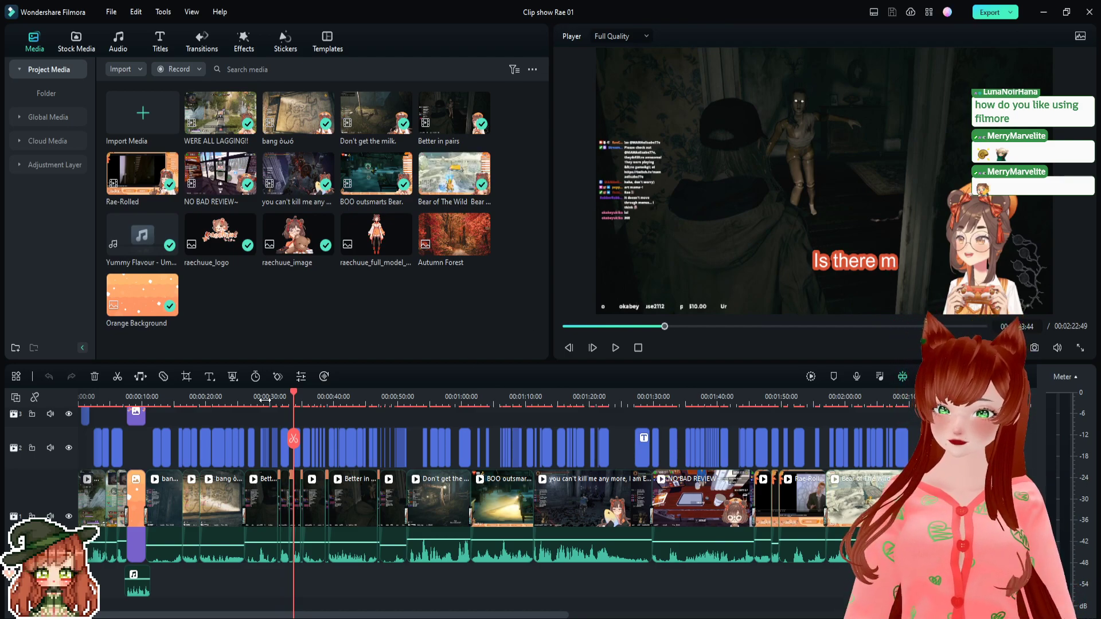
- Move the "AHHH HAAAAA~" caption near 32 seconds left in the frame so it clears the streamer's avatar
mouse_move(974, 376)
left_mouse_down()
mouse_move(1006, 377)
mouse_move(985, 377)
left_mouse_up()
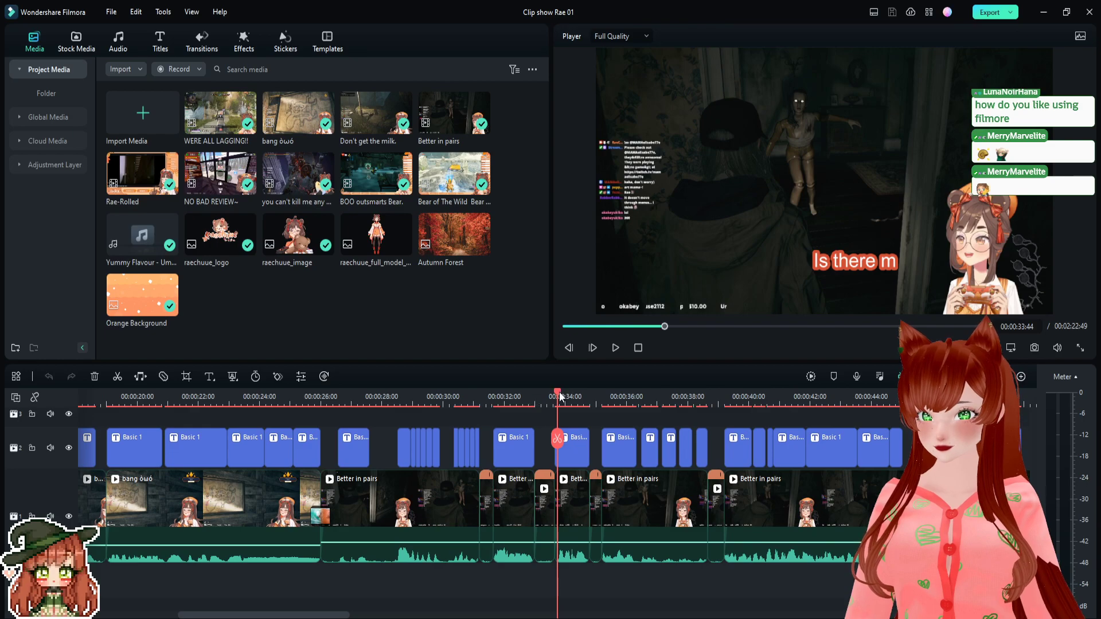
left_click_drag(559, 391, 516, 441)
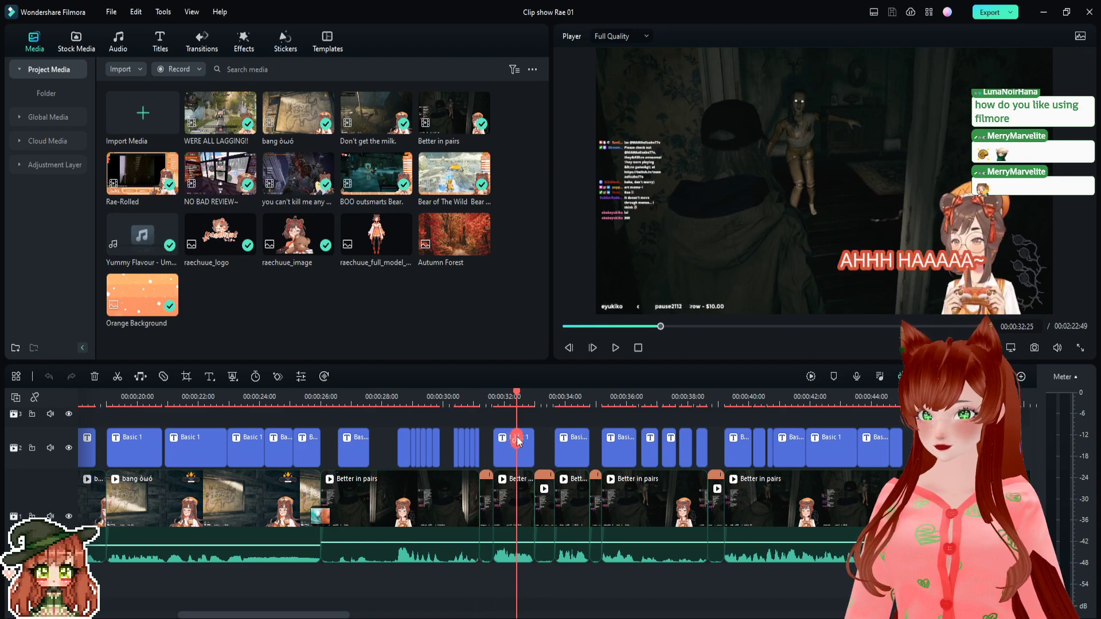
left_click_drag(919, 261, 868, 256)
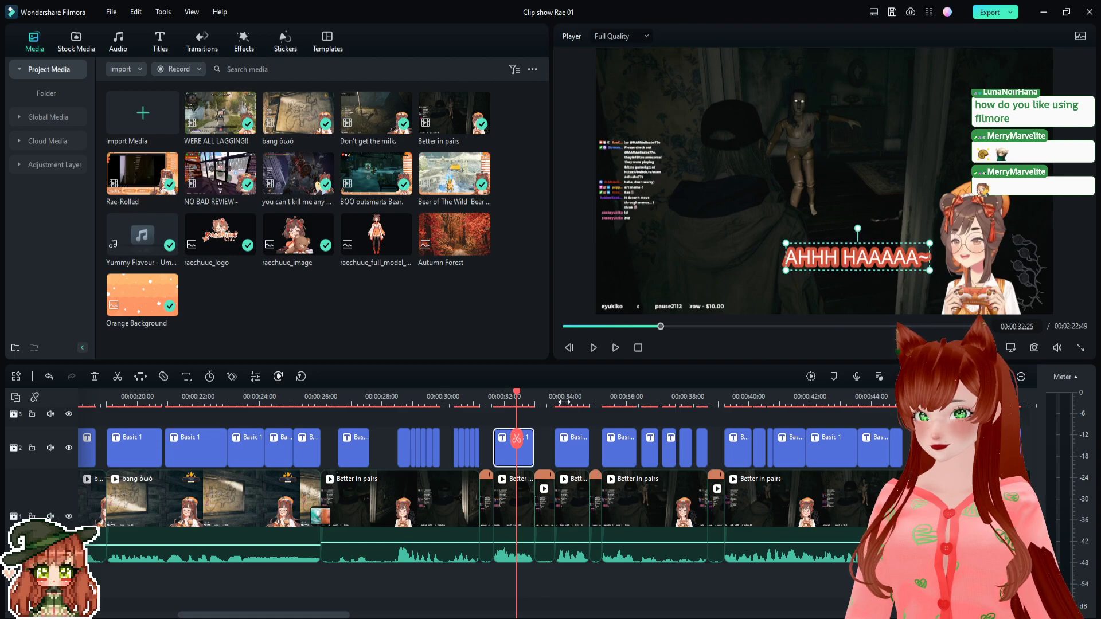
- Move the "Is there more than one?" caption near 34 seconds up and left, clear of the streamer's avatar
left_click(564, 403)
left_click(890, 258)
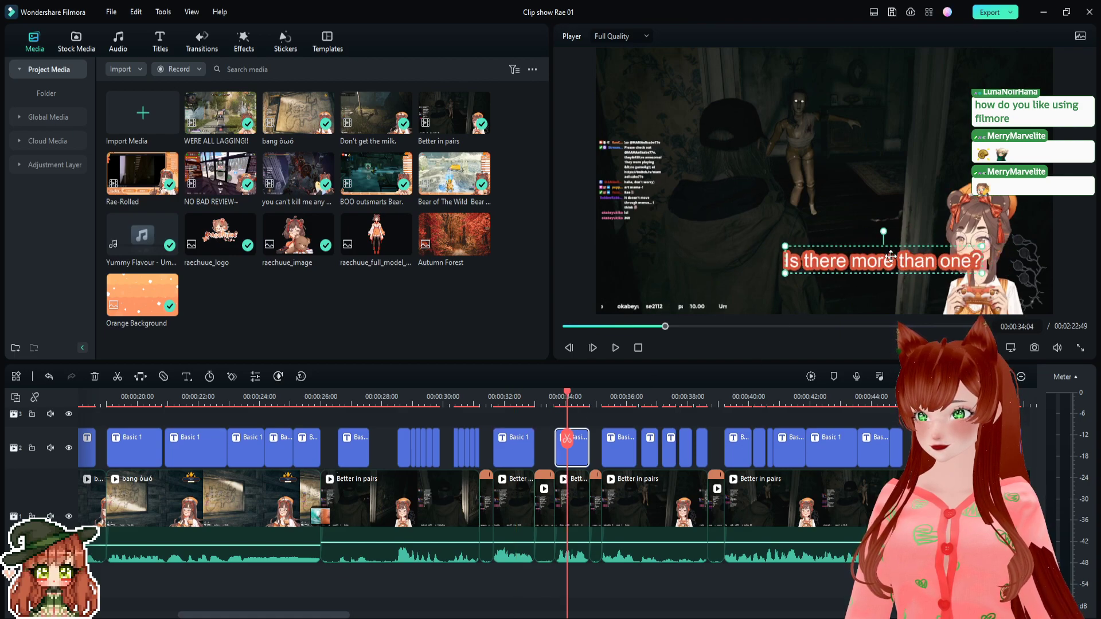
left_click_drag(890, 257, 854, 235)
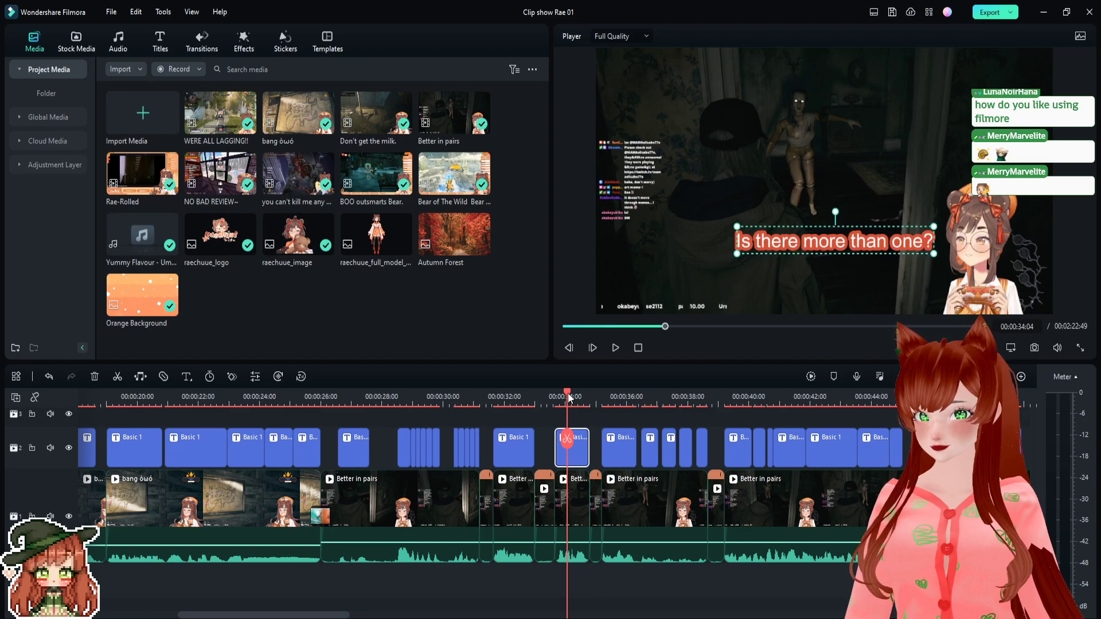
- Raise the "AHHH HAAAAA~" caption to about the height of "Is there more than one?" and move "God I'm so dead!" up and left of the avatar
left_click_drag(568, 393, 516, 400)
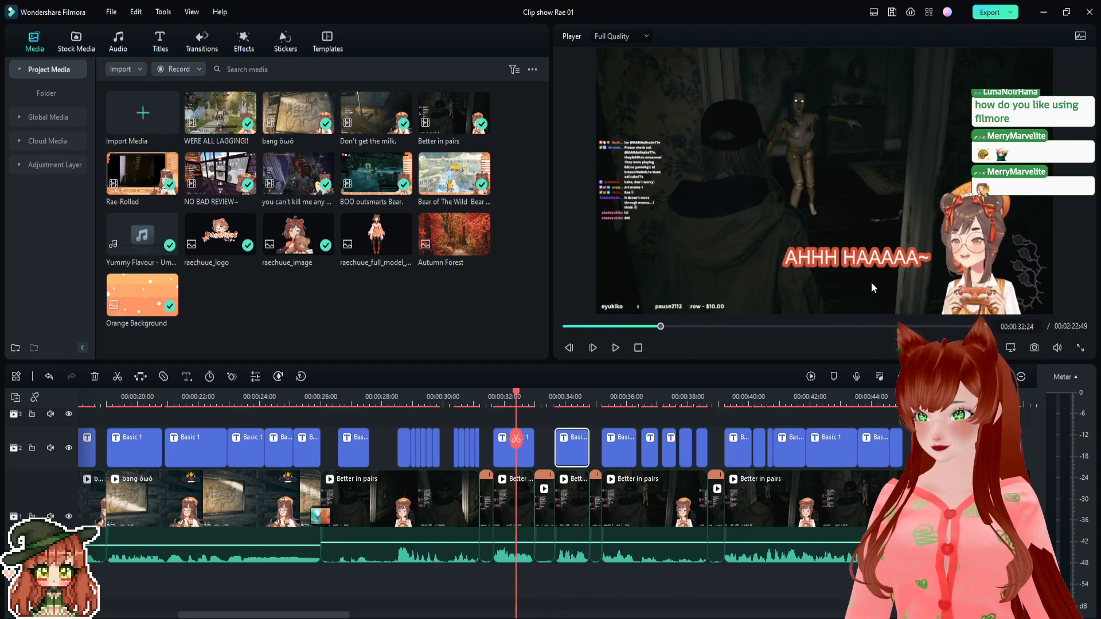
left_click_drag(883, 260, 878, 232)
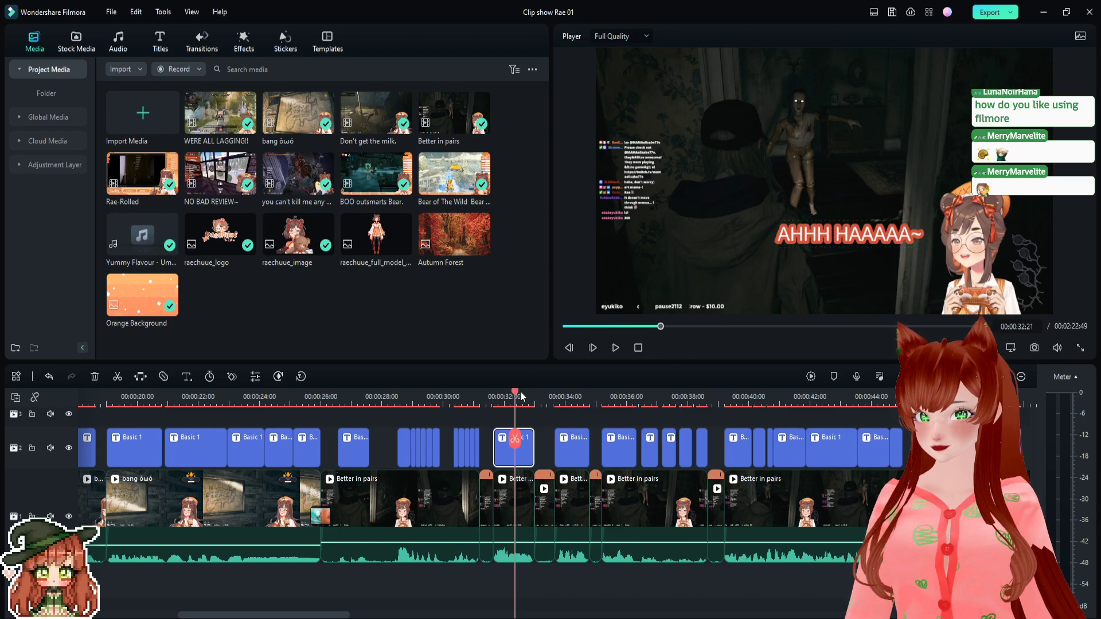
left_click_drag(519, 392, 621, 394)
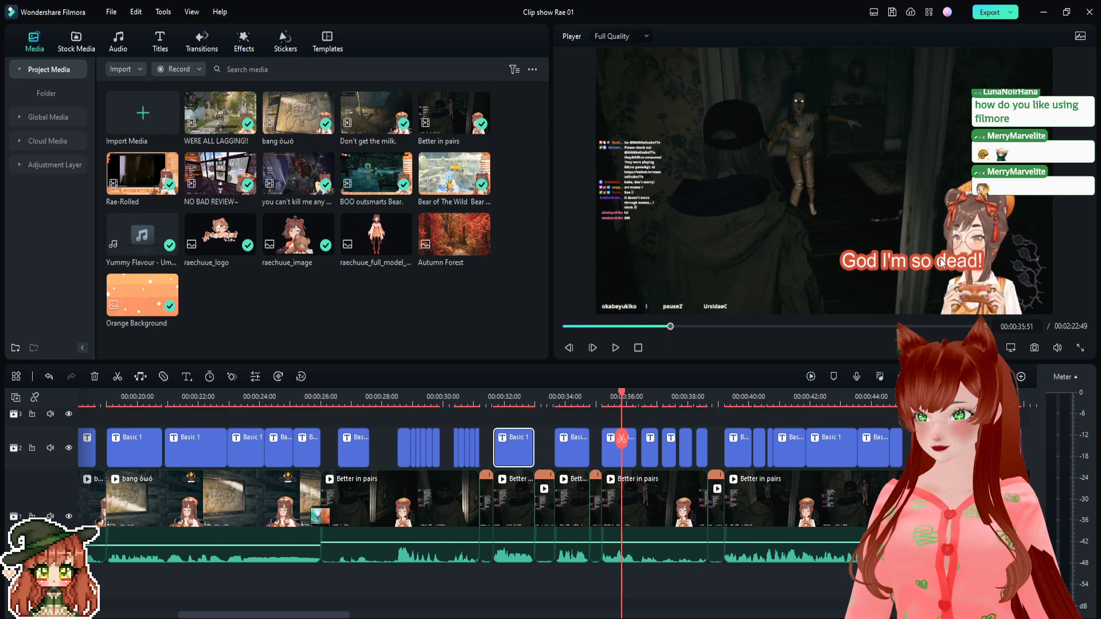
left_click_drag(941, 263, 883, 232)
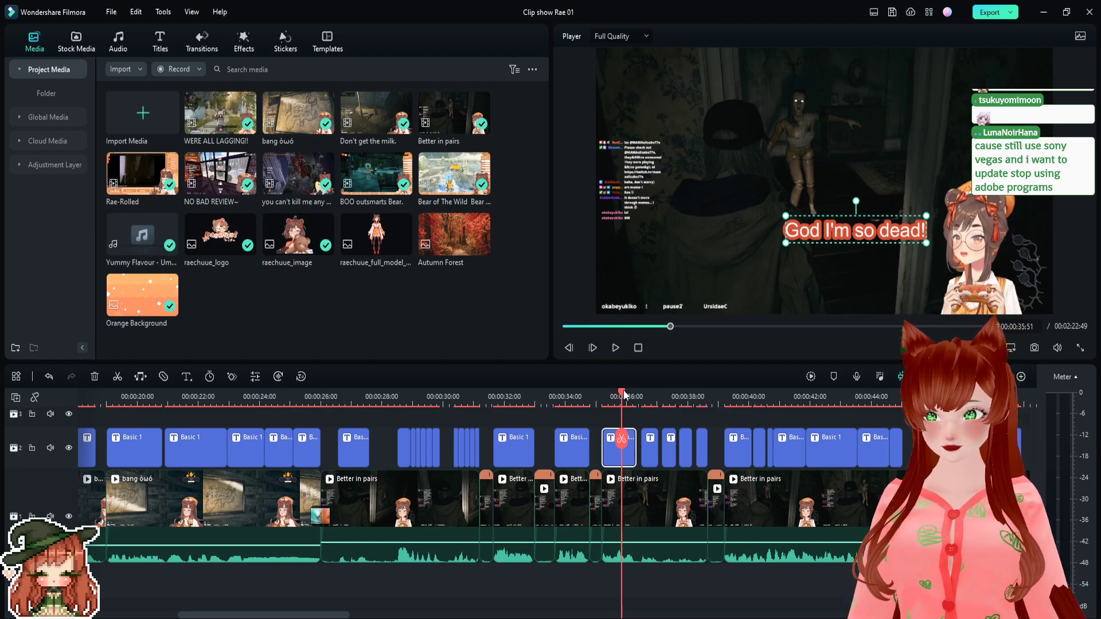
- Move the first "I'm so dead!" caption up and left, and shift the second one left, both clear of the avatar
left_click_drag(624, 389, 651, 395)
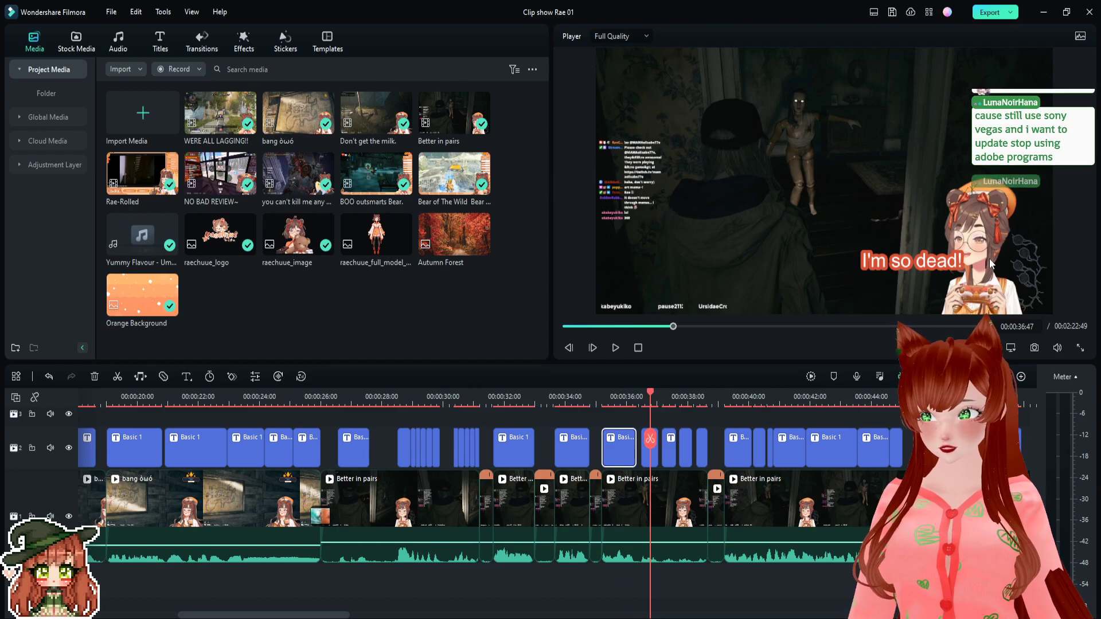
left_click_drag(935, 260, 898, 240)
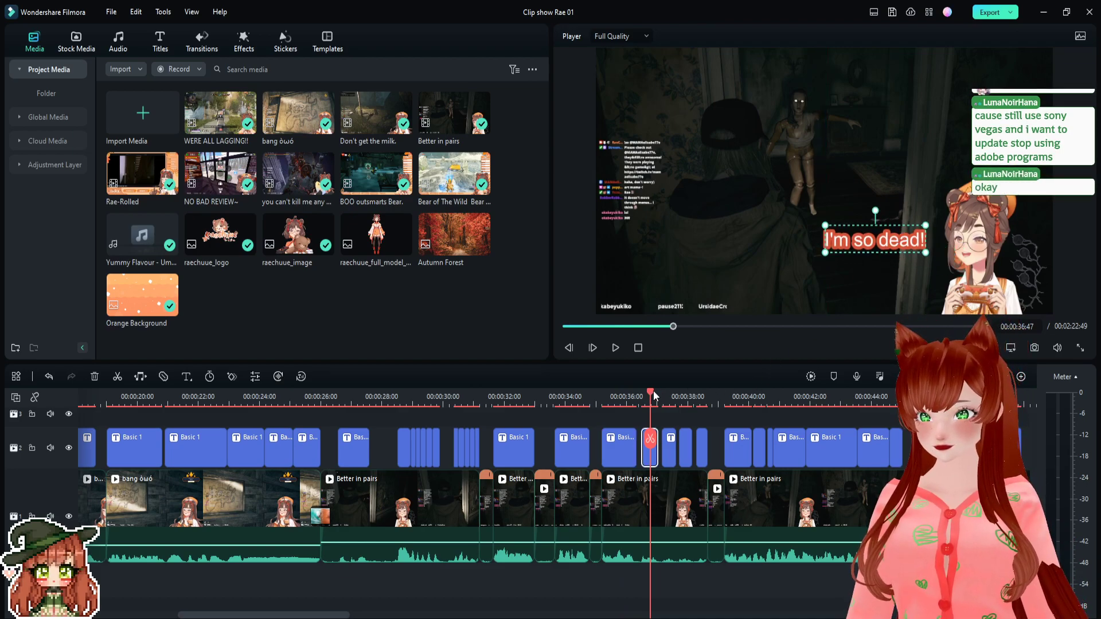
left_click_drag(652, 391, 672, 394)
left_click_drag(954, 283, 930, 279)
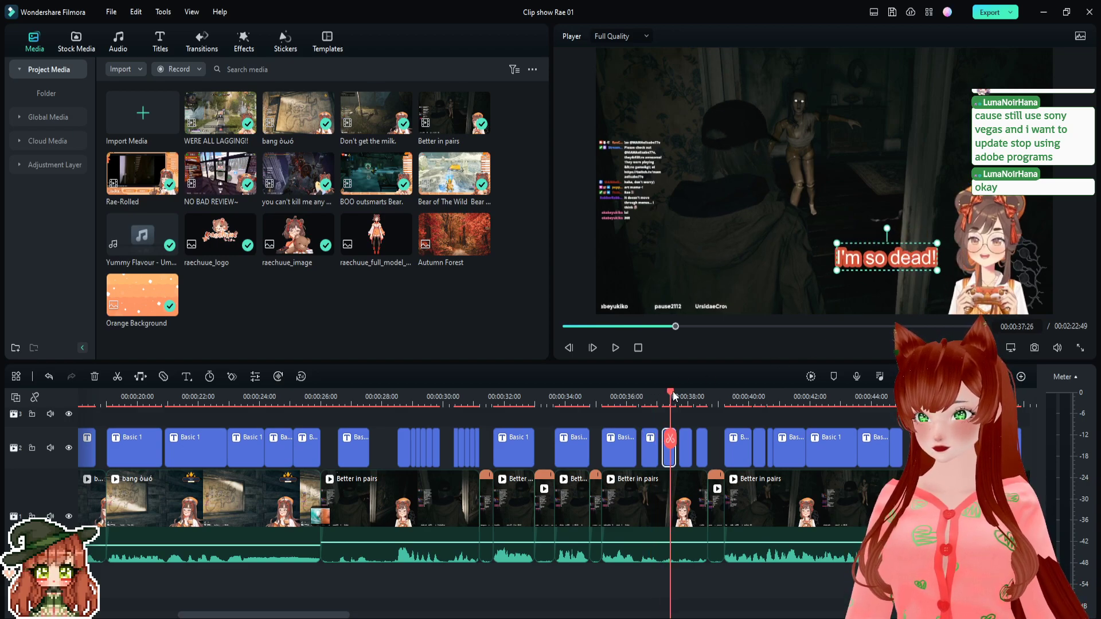
- Lower the third "I'm so dead!" caption and shift it slightly left, and move the fourth one left beside the avatar
mouse_move(673, 395)
left_mouse_down()
mouse_move(652, 393)
mouse_move(687, 397)
left_mouse_up()
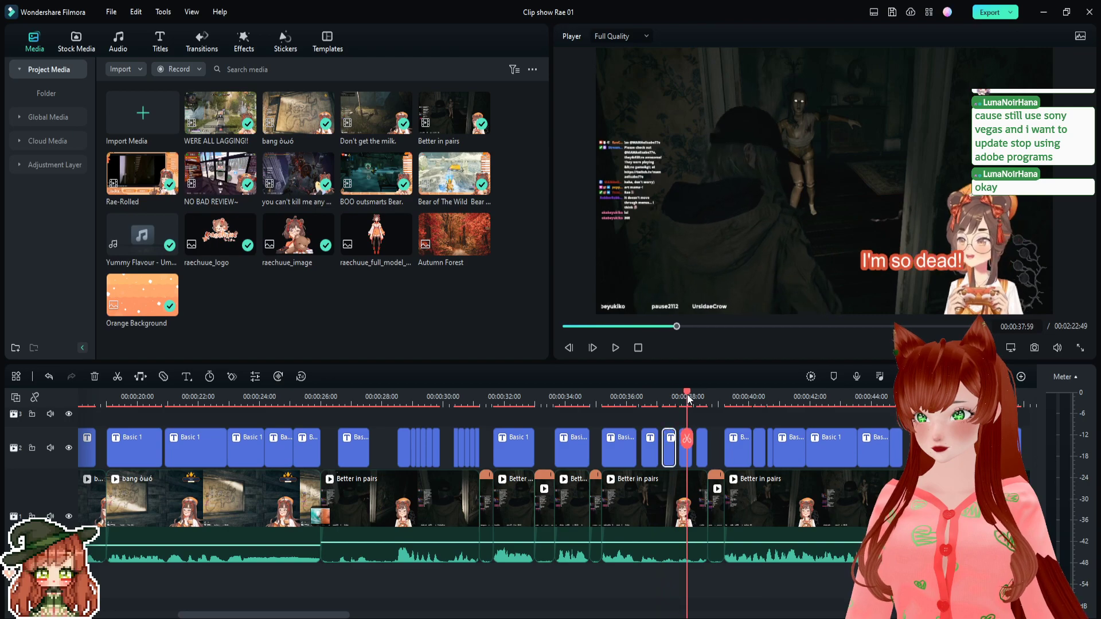
left_click_drag(936, 257, 925, 279)
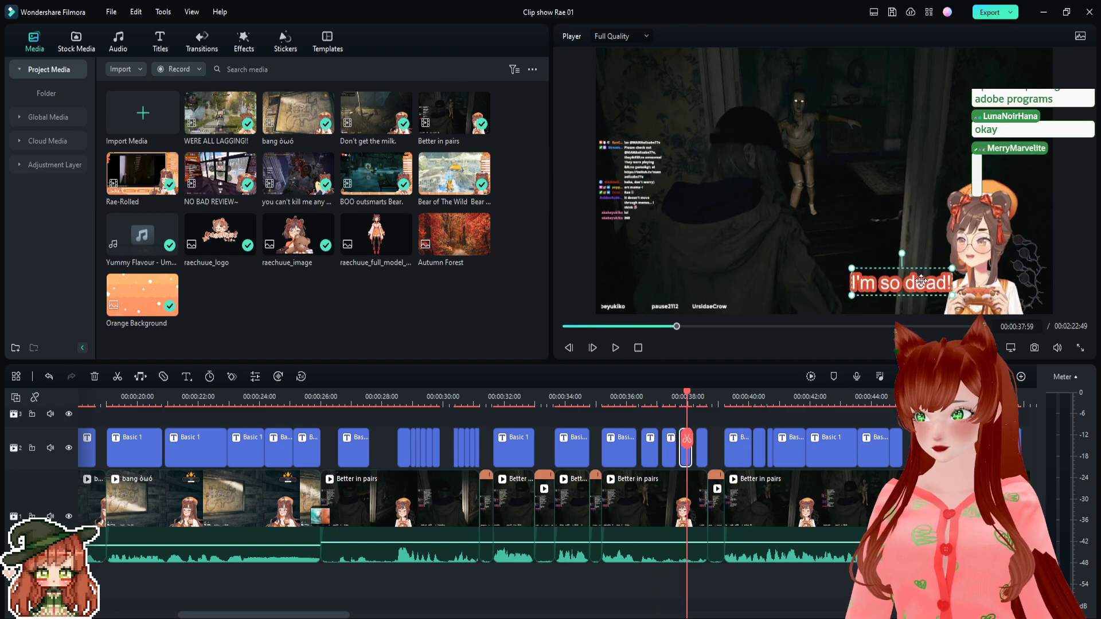
left_click(703, 396)
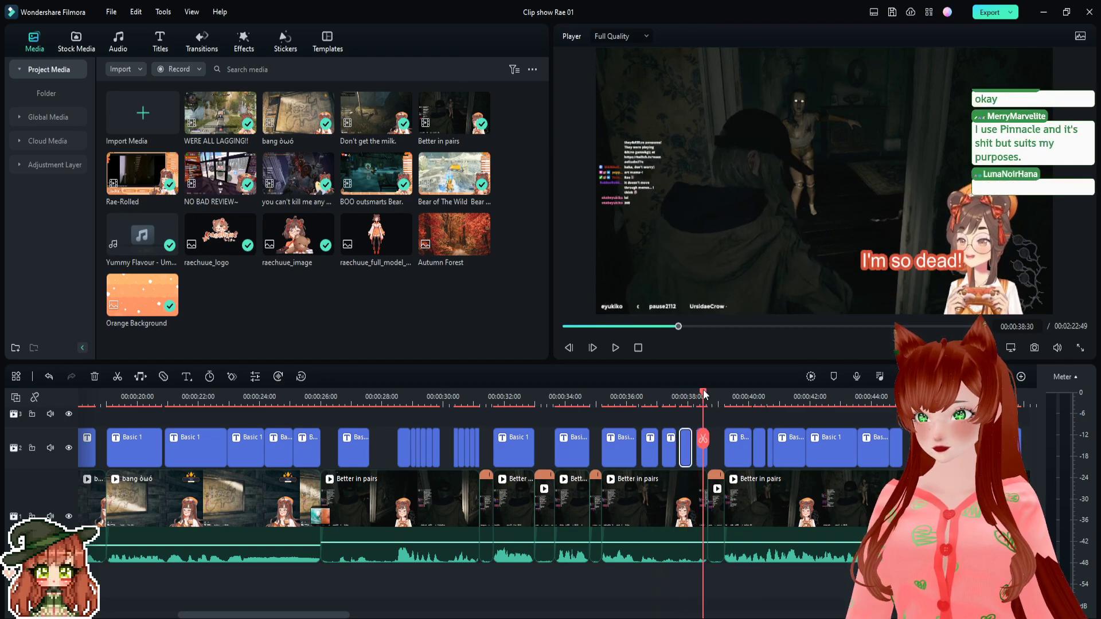
left_click_drag(956, 262, 914, 262)
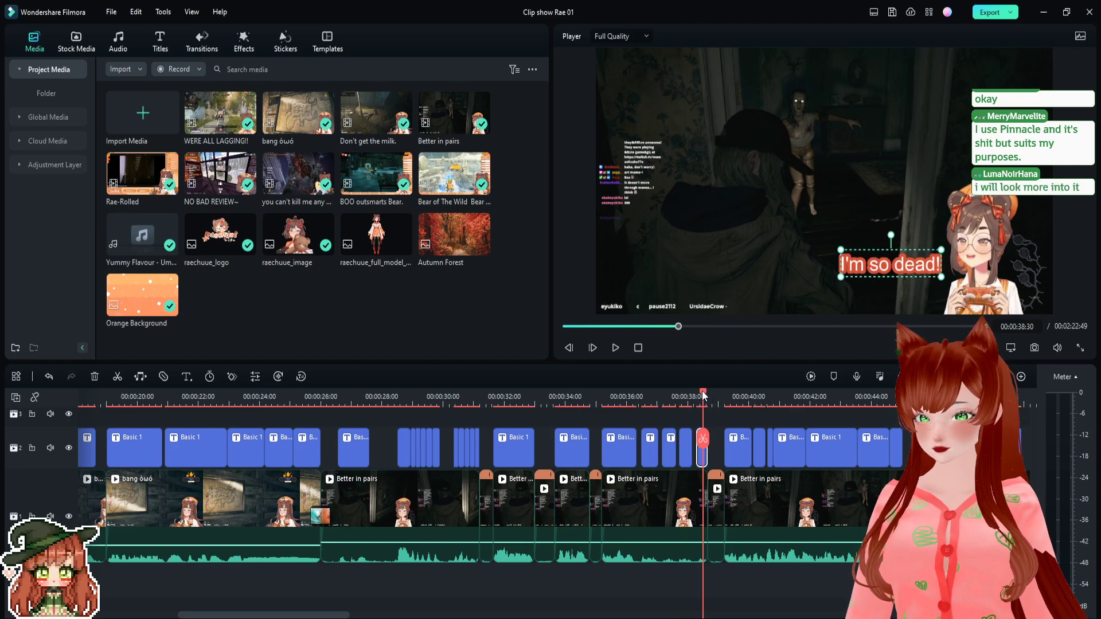
- Play back the repositioned captions from about 31 to 40 seconds, and go to the "I would despise this part" caption
left_click_drag(702, 393, 490, 398)
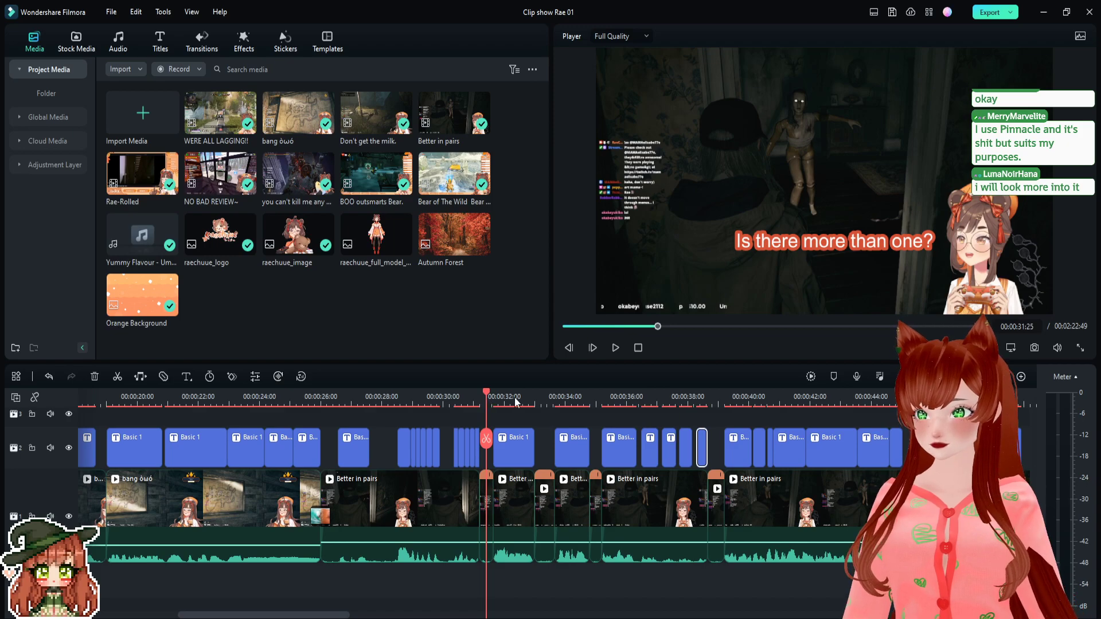
key("space")
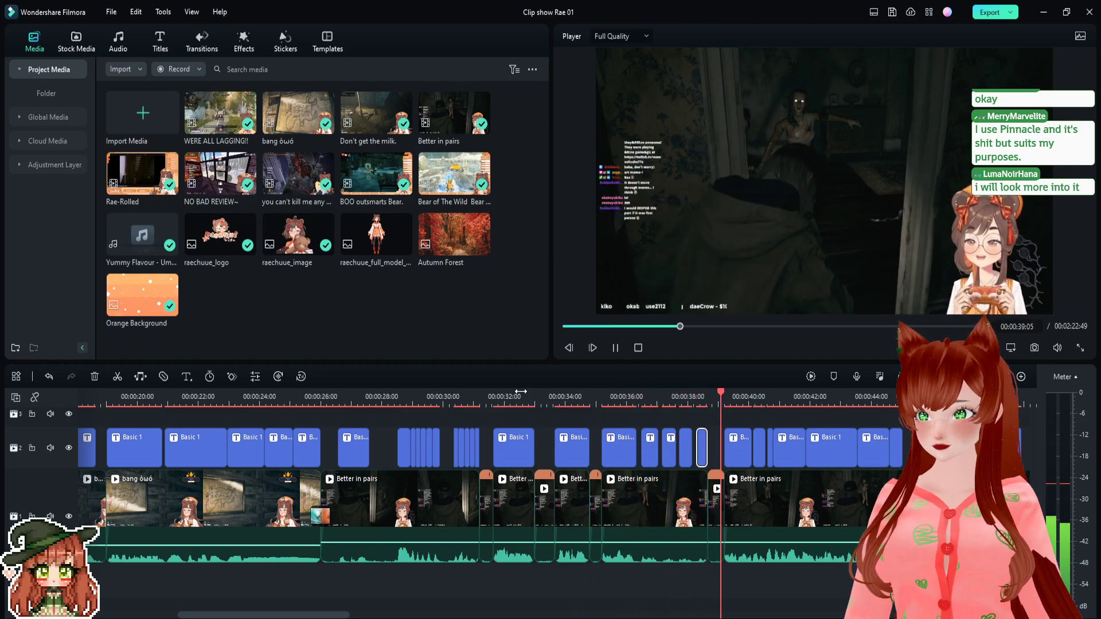
key("space")
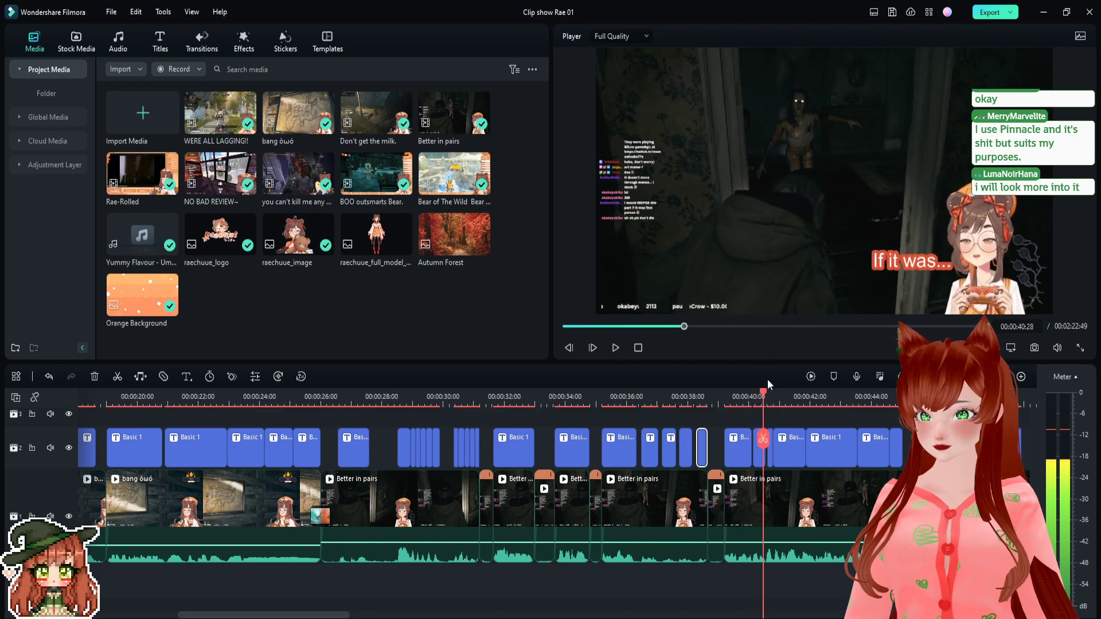
left_click(737, 394)
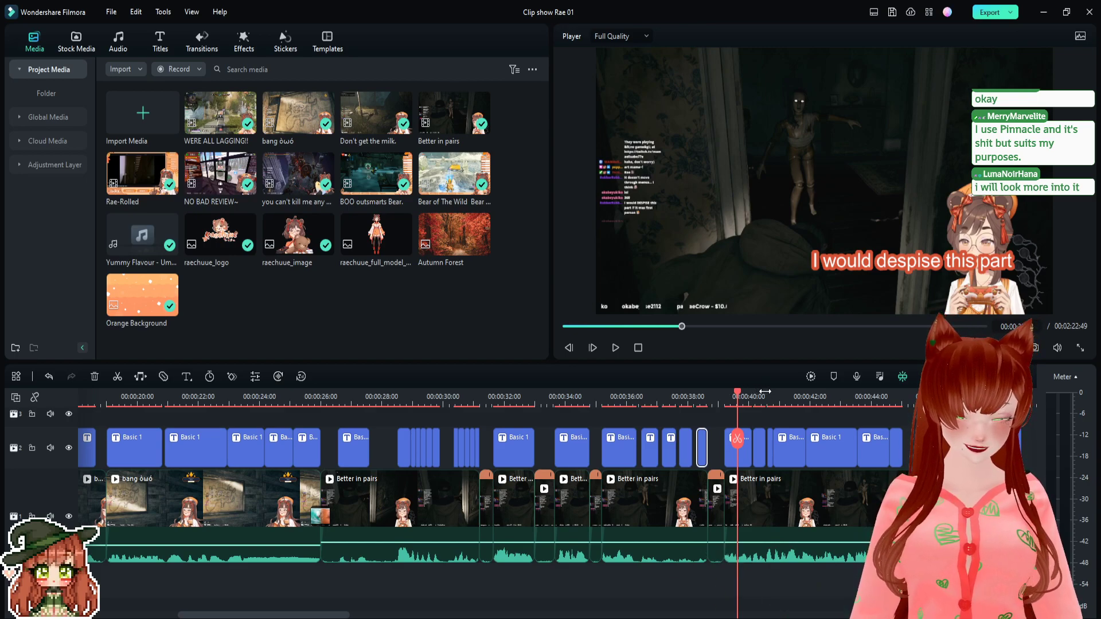
- Move the "I would despise this part" caption up and left of the avatar, and shift "If it was..." slightly left
left_click(904, 261)
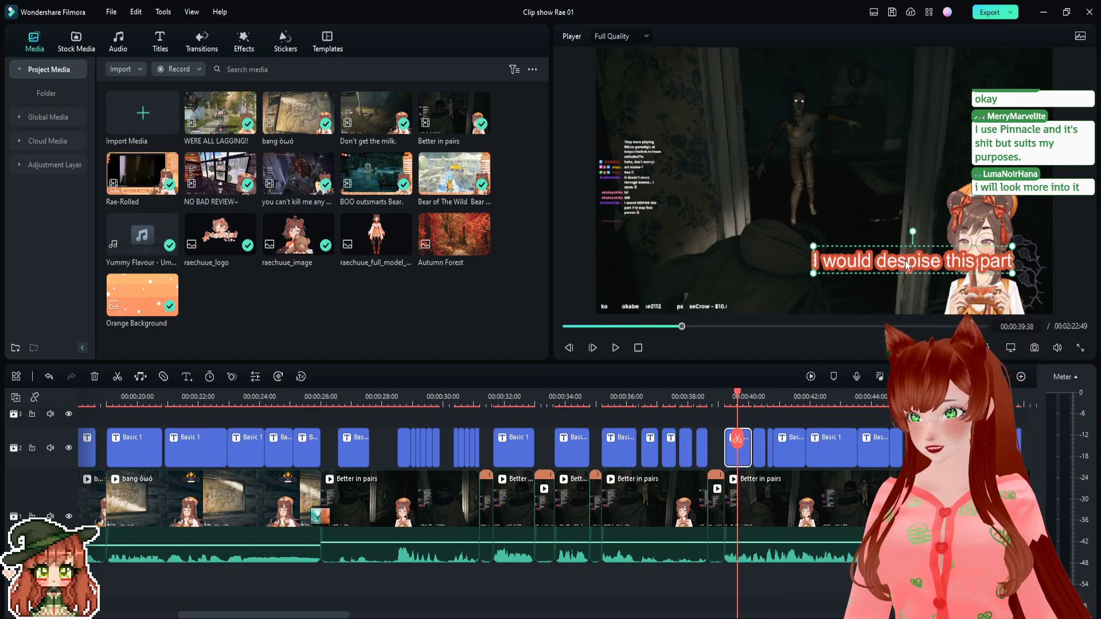
left_click_drag(905, 261, 844, 245)
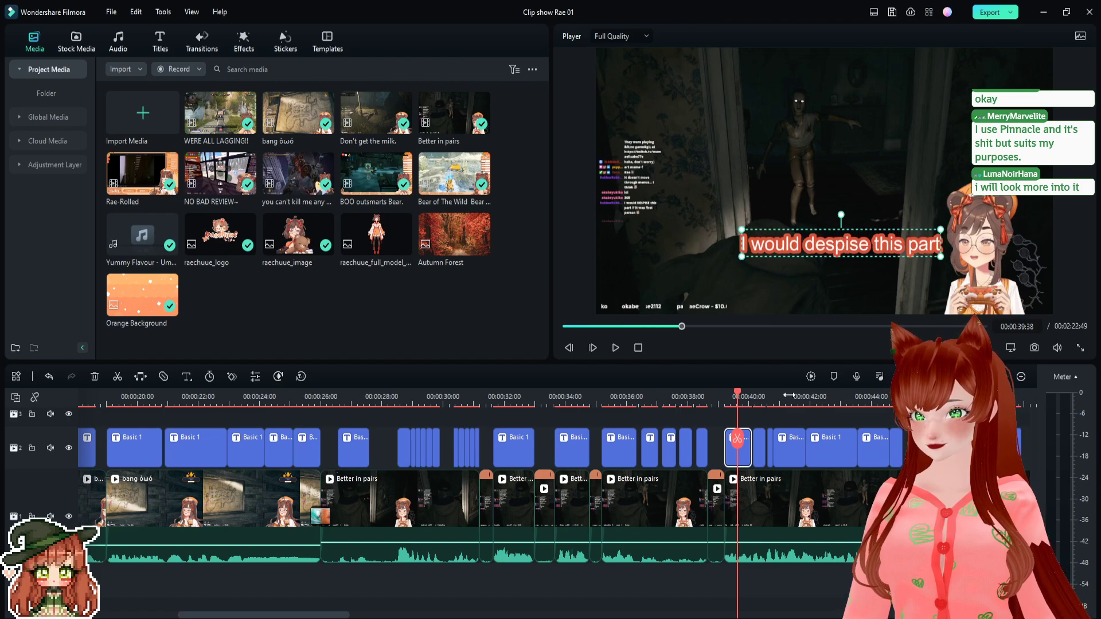
left_click(757, 397)
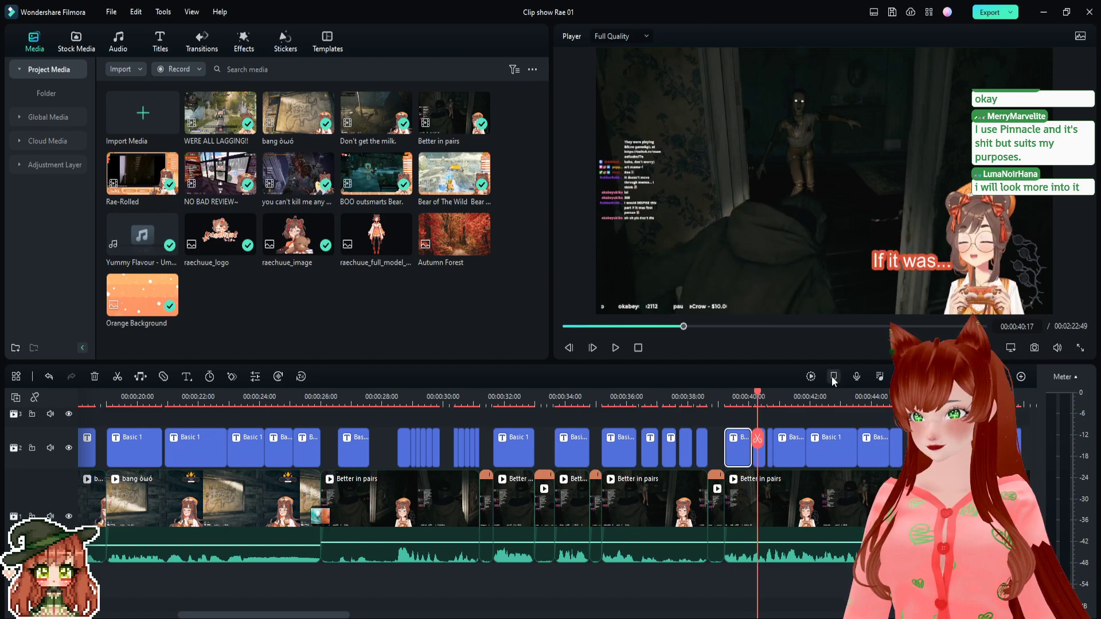
left_click_drag(905, 261, 900, 263)
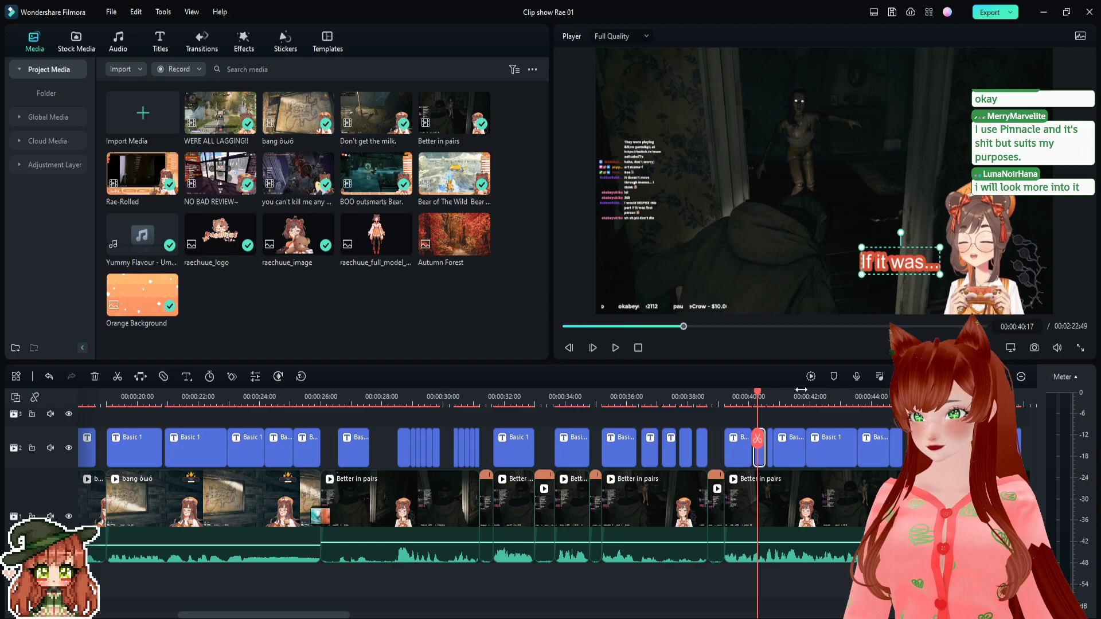
- Check the short "I.." caption and move the "That's what I'm saying!" caption up and left, clear of the avatar
left_click(772, 396)
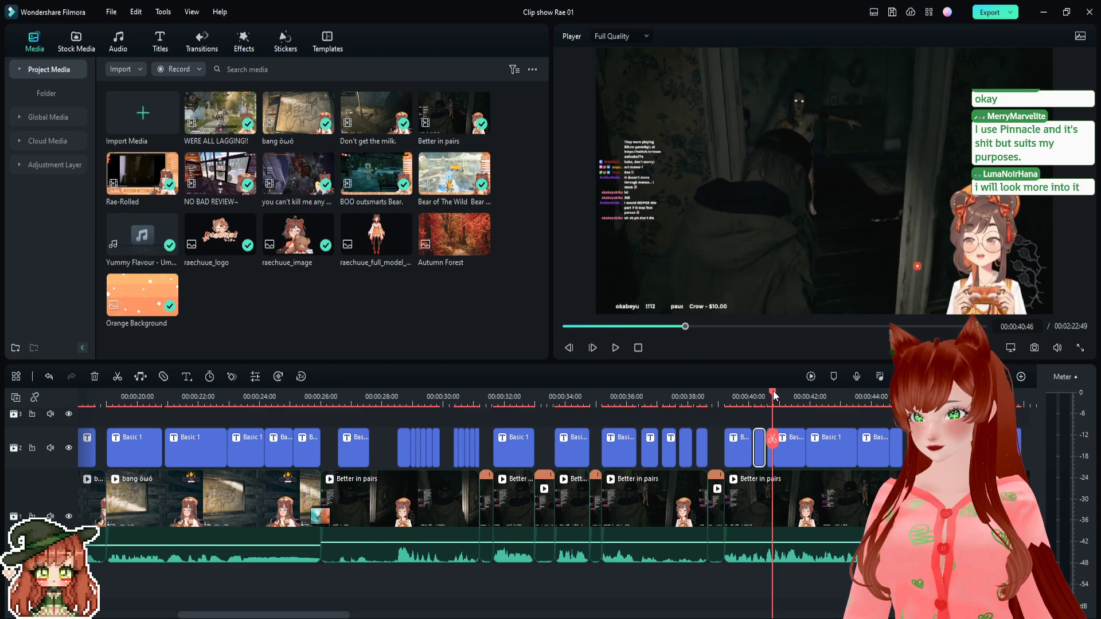
left_click_drag(771, 392, 769, 392)
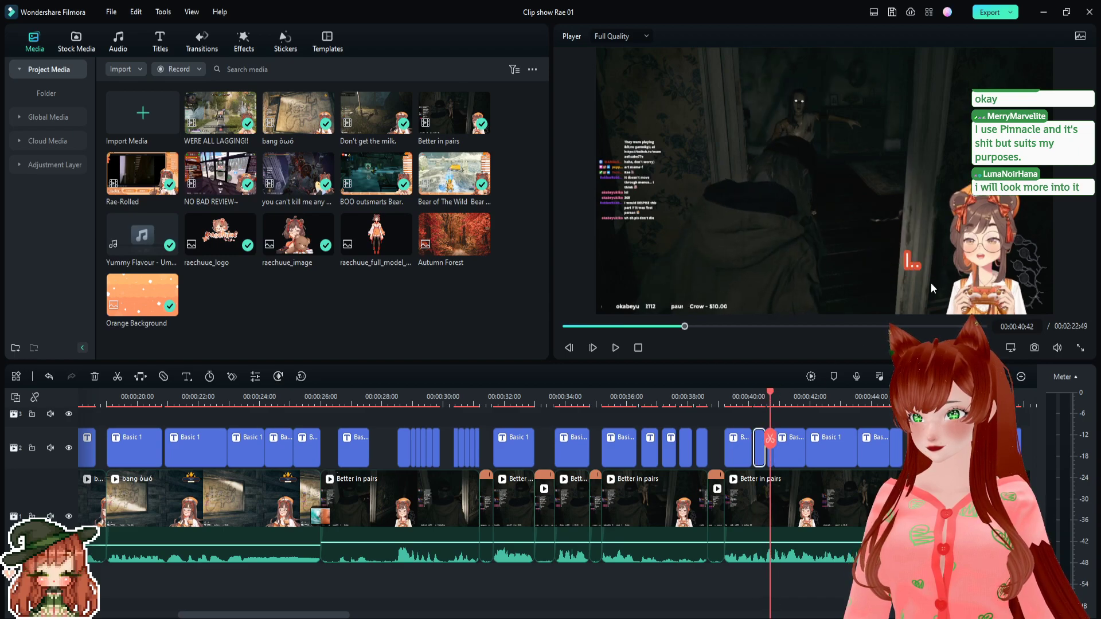
left_click(910, 268)
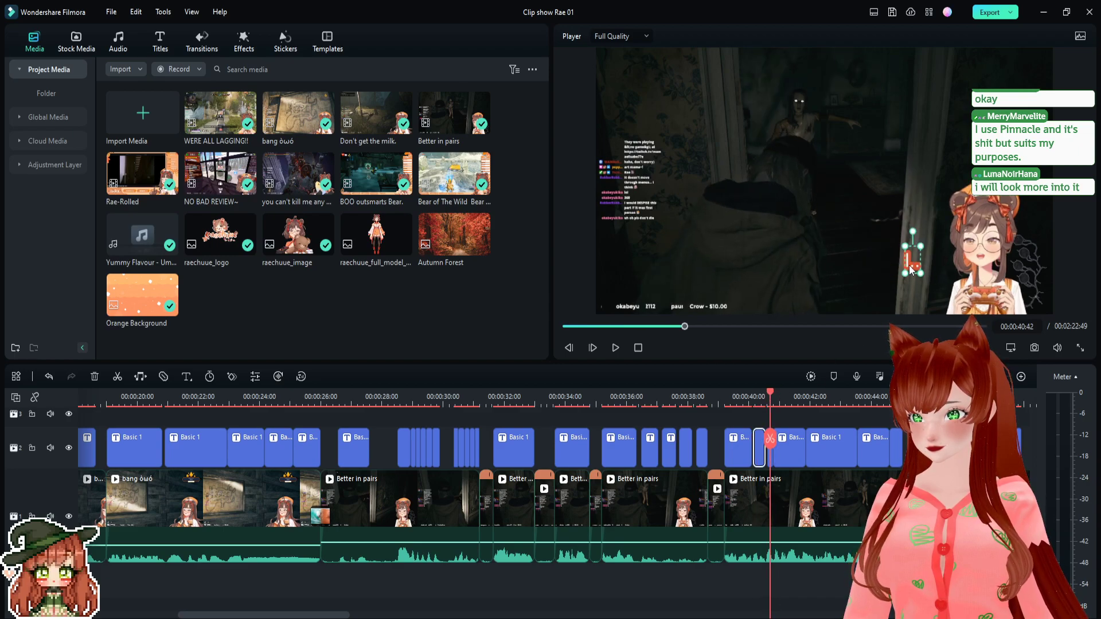
left_click(783, 394)
left_click_drag(959, 271, 878, 239)
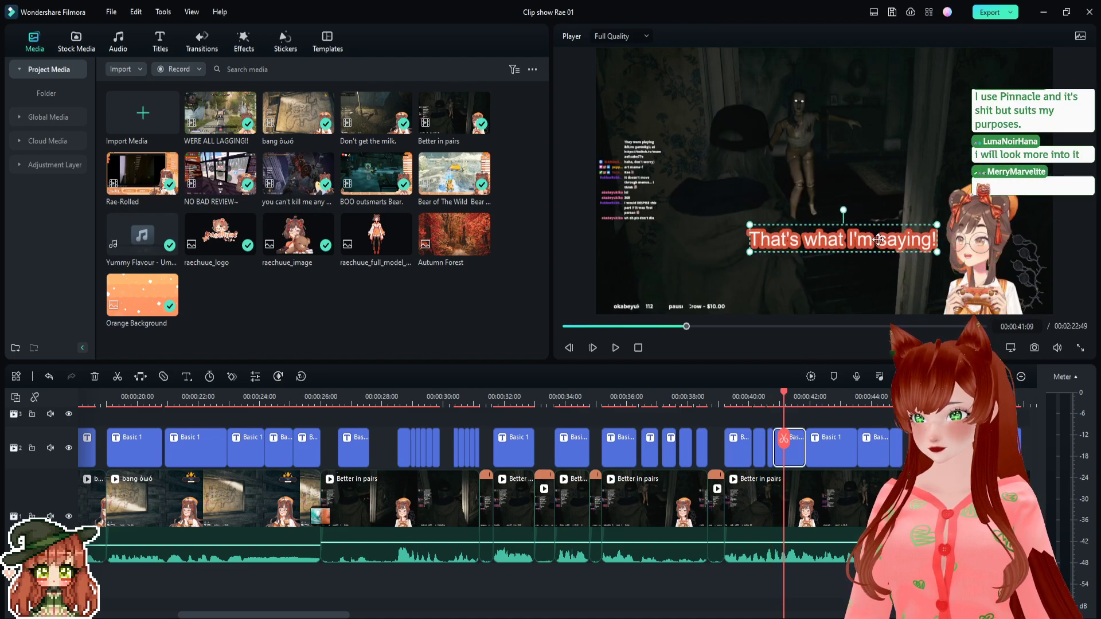
- Move the "If this entire game was in first person" caption so it sits left of the avatar
left_click(835, 394)
left_click(833, 237)
left_click_drag(833, 237, 824, 247)
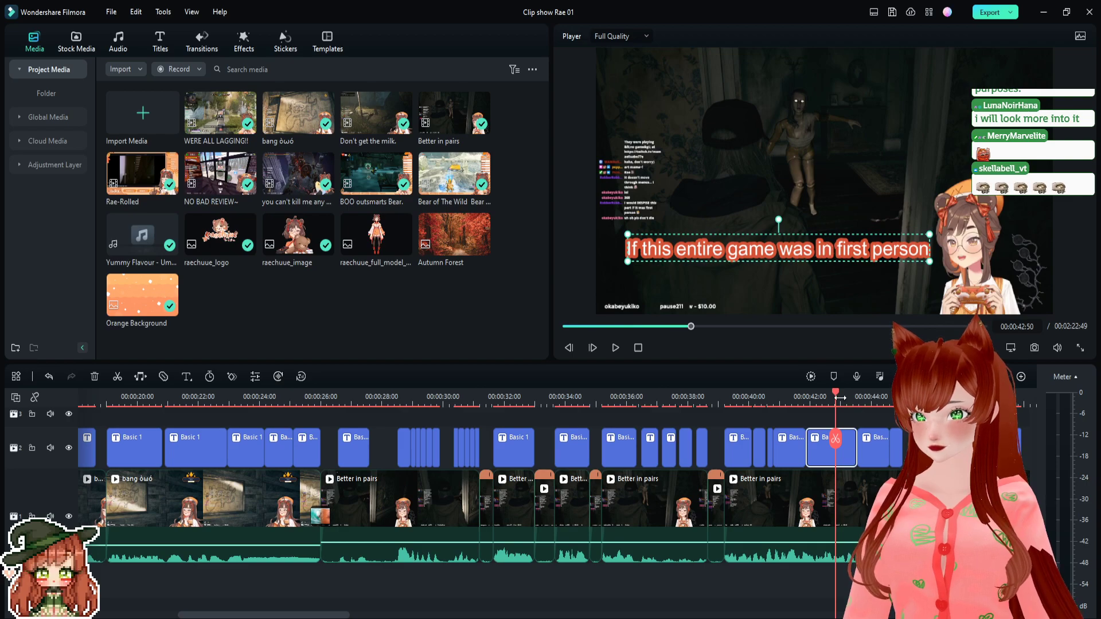
- Check the "I probably..." caption and play back the captions from about 35 to 46 seconds
left_click_drag(839, 397, 868, 396)
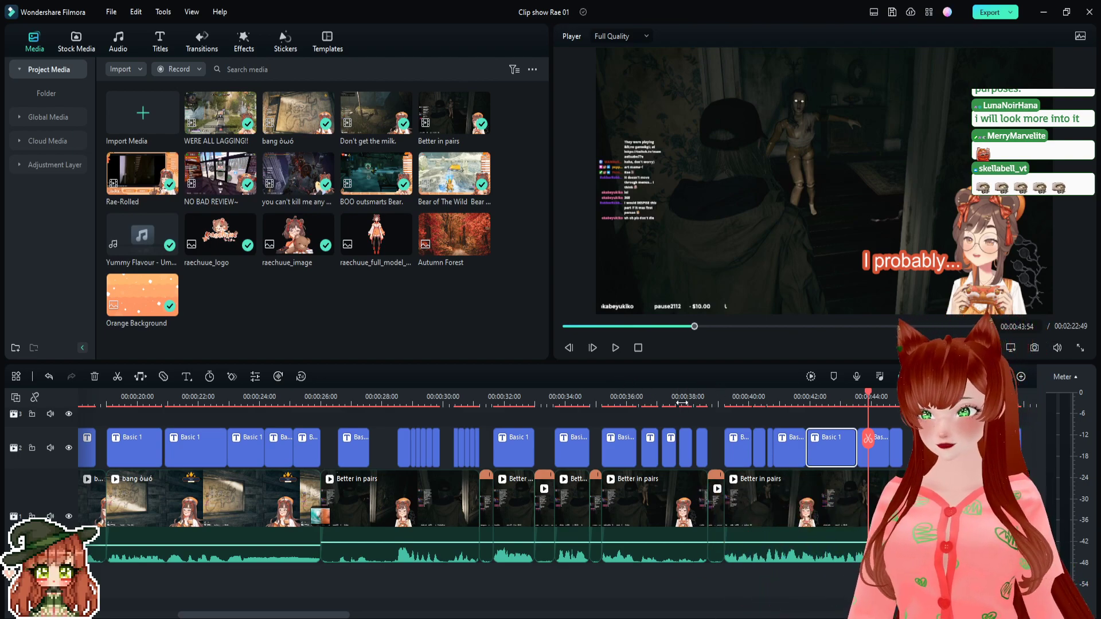
left_click(611, 397)
key("space")
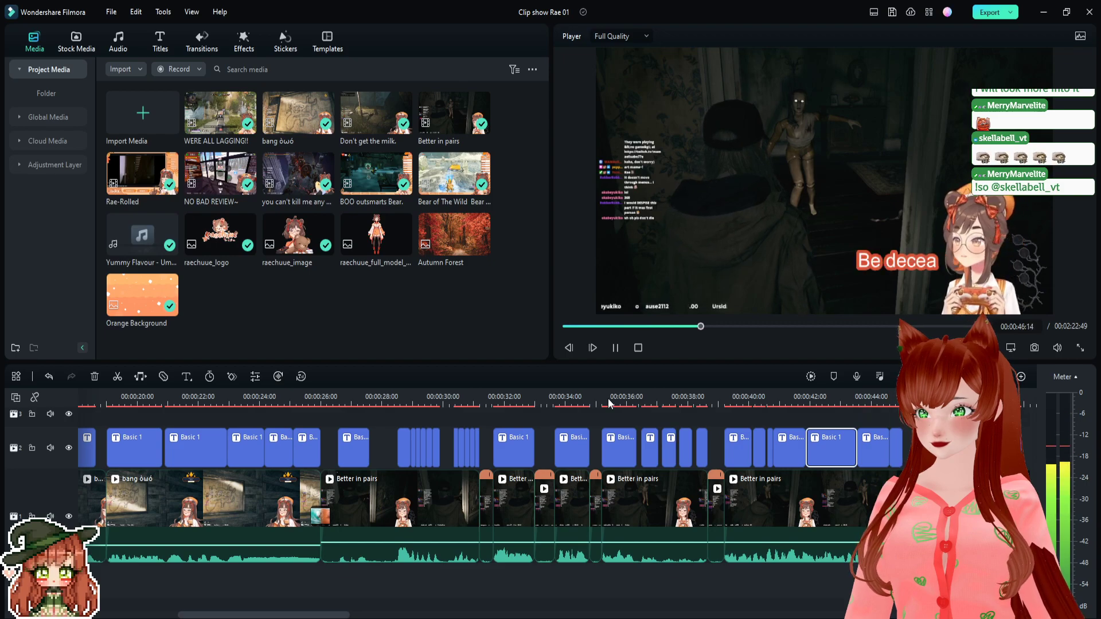
key("space")
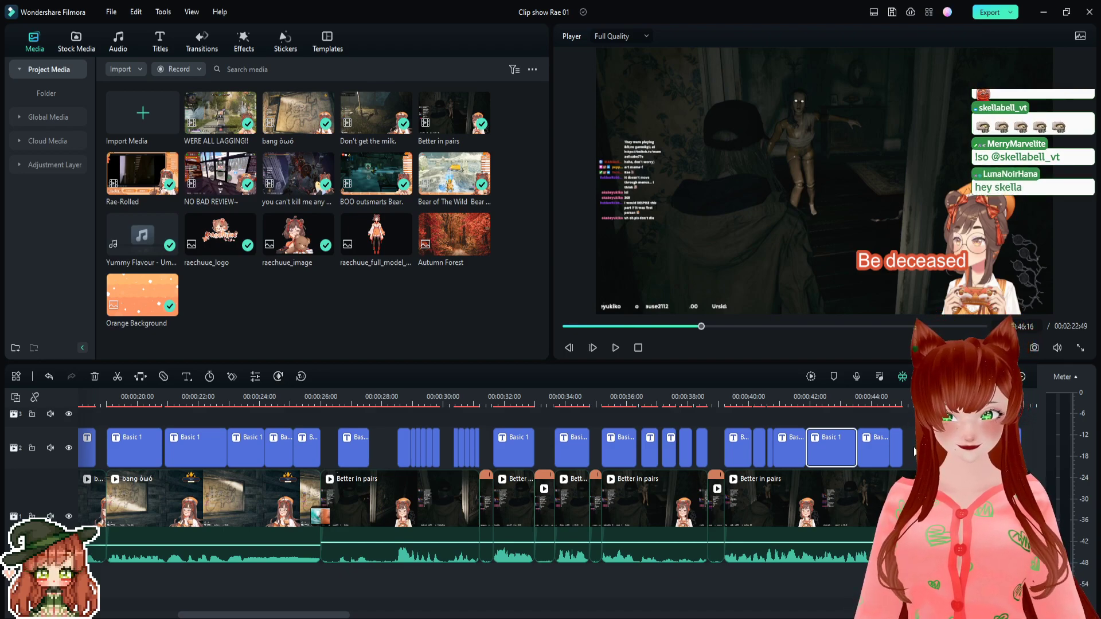
- Shift the "I probably..." caption slightly up and left, away from the avatar
left_click(862, 399)
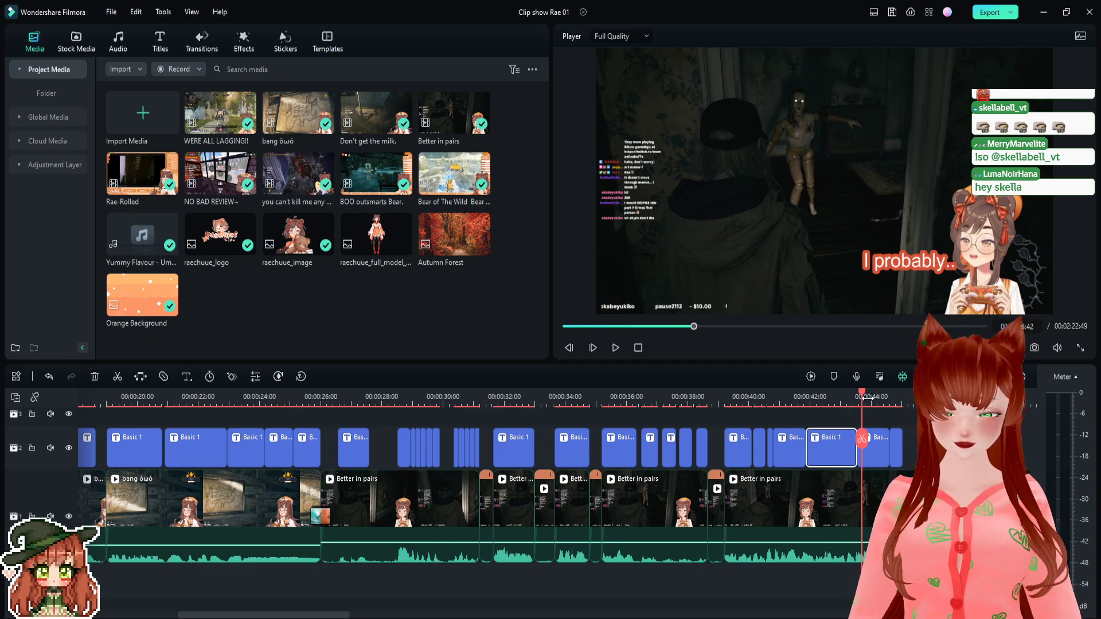
left_click(877, 401)
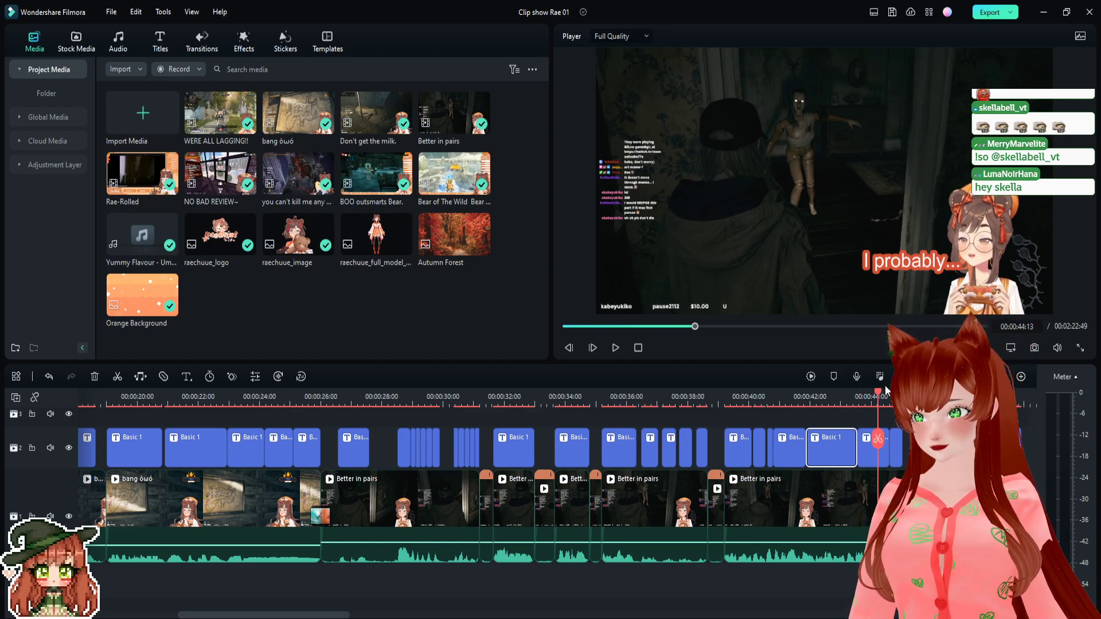
left_click_drag(911, 258, 899, 253)
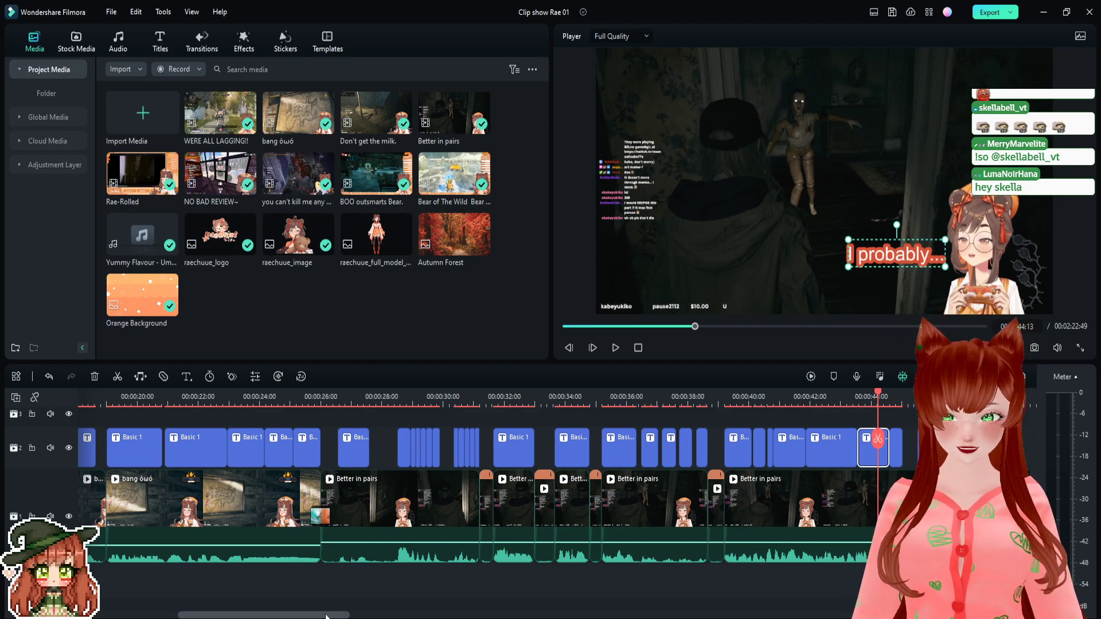
- Nudge the "Decease" caption slightly up and left, and move "Be deceased" up and left, clear of the avatar
left_click_drag(325, 616, 412, 616)
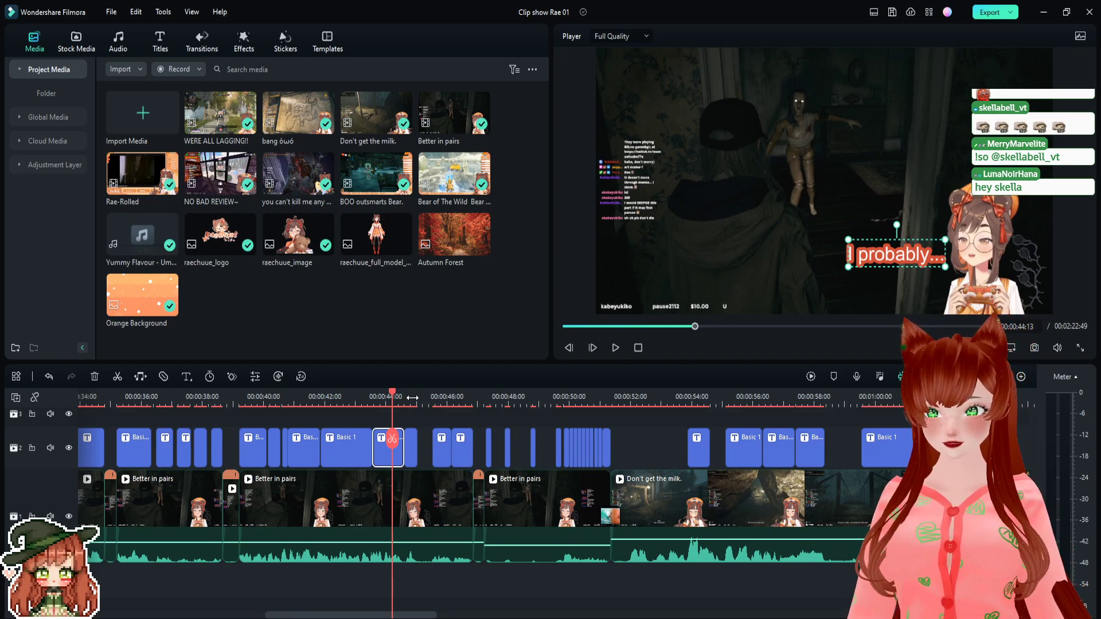
left_click(412, 396)
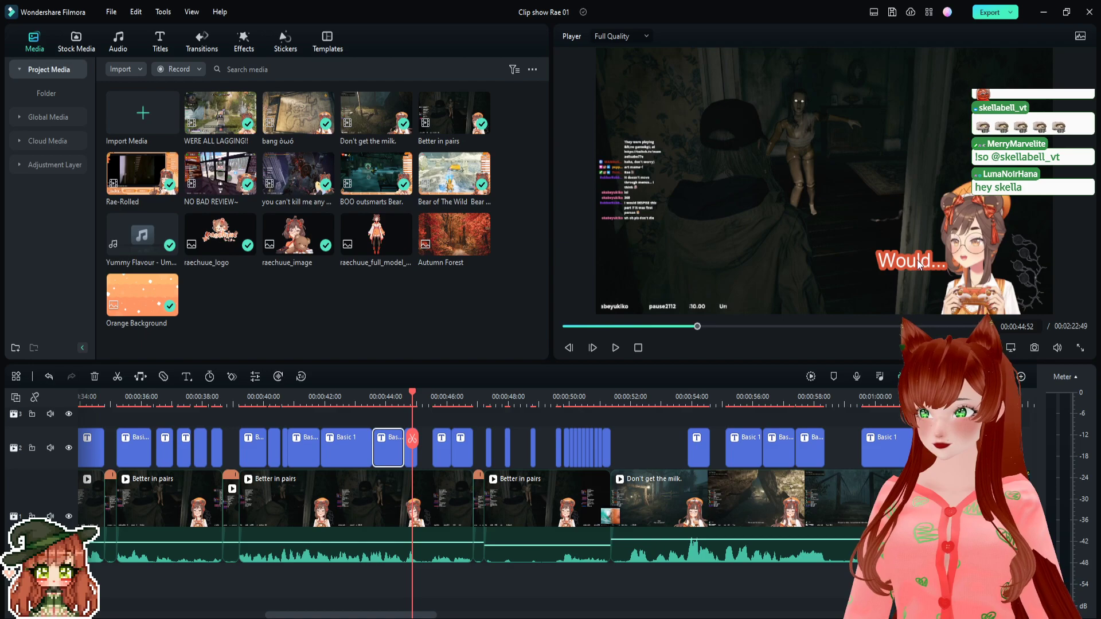
left_click(440, 400)
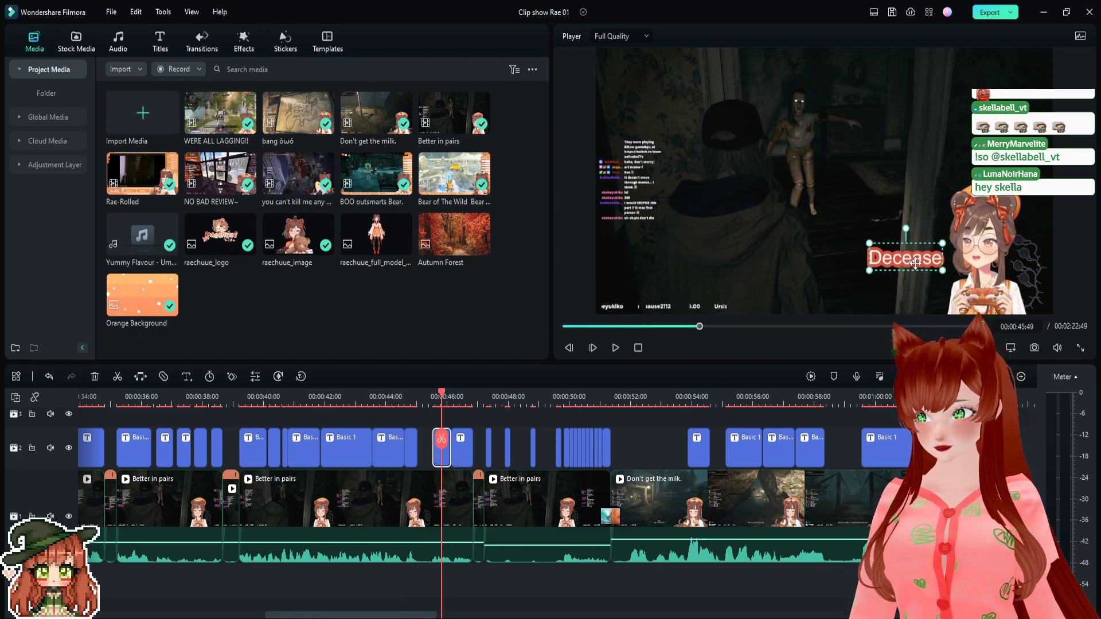
left_click(459, 396)
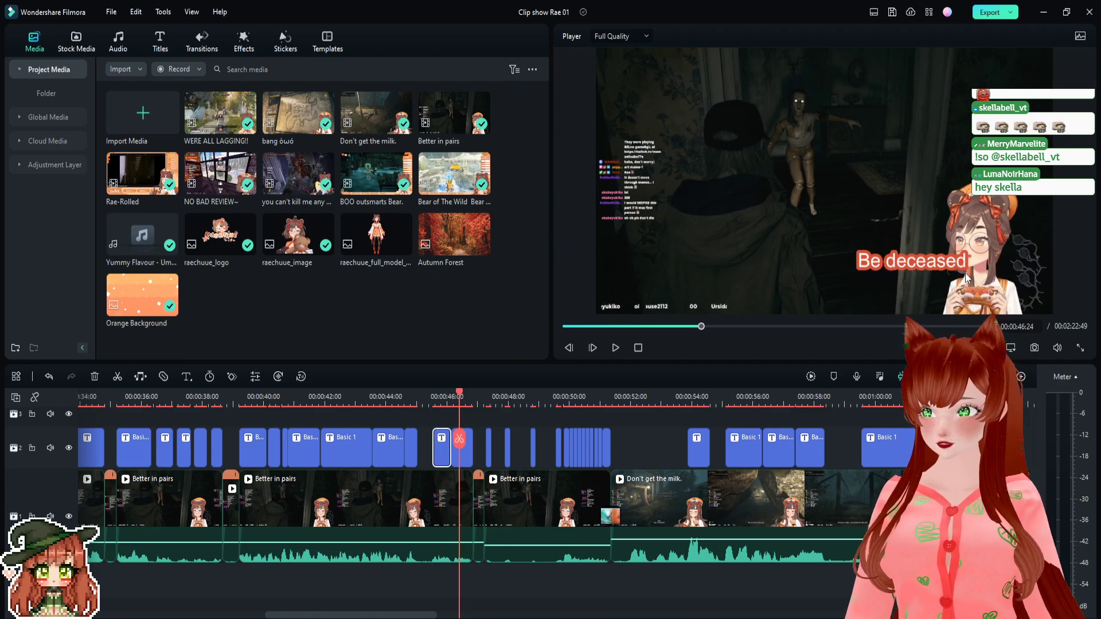
left_click(894, 252)
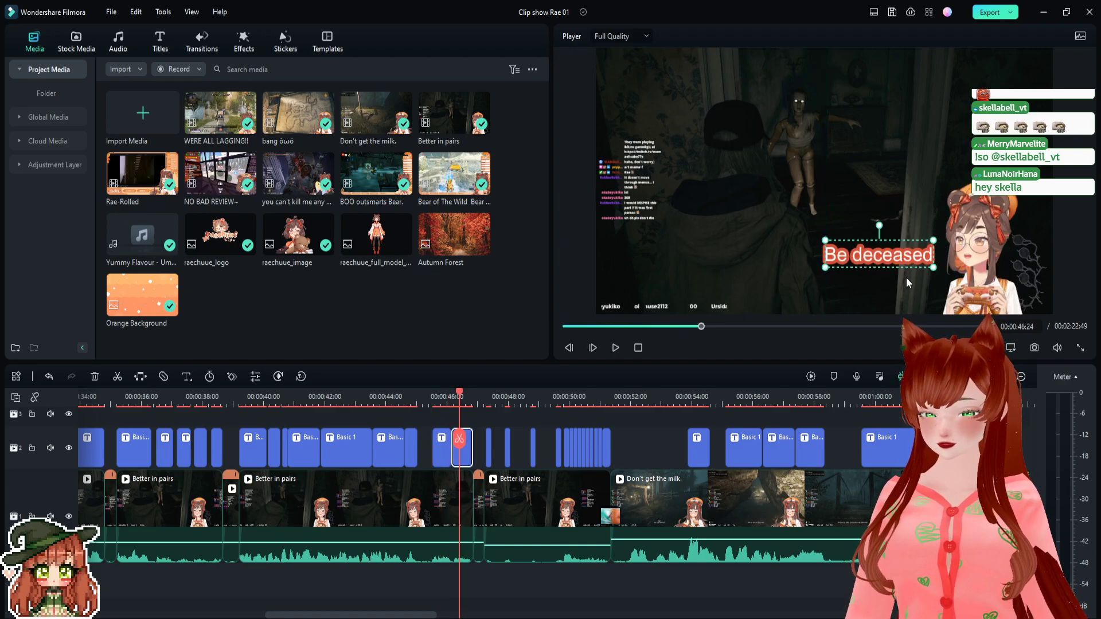
- Play back the "oh" captions through "*giggles in pain*" from about 47 seconds, and replay the section up to about 49 seconds
left_click(489, 401)
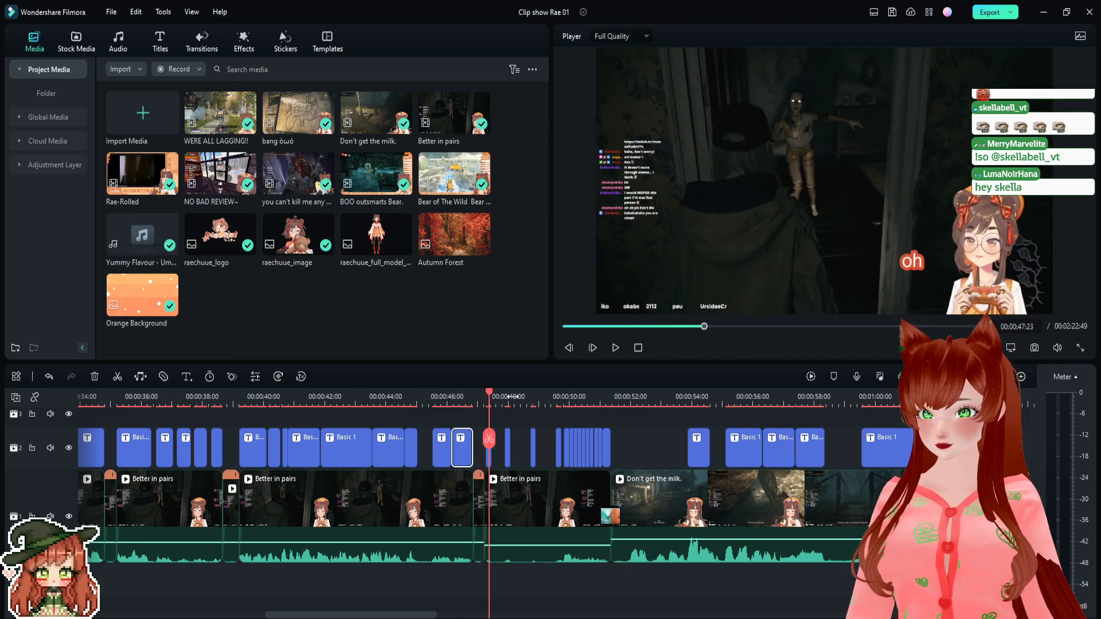
left_click_drag(512, 396, 490, 398)
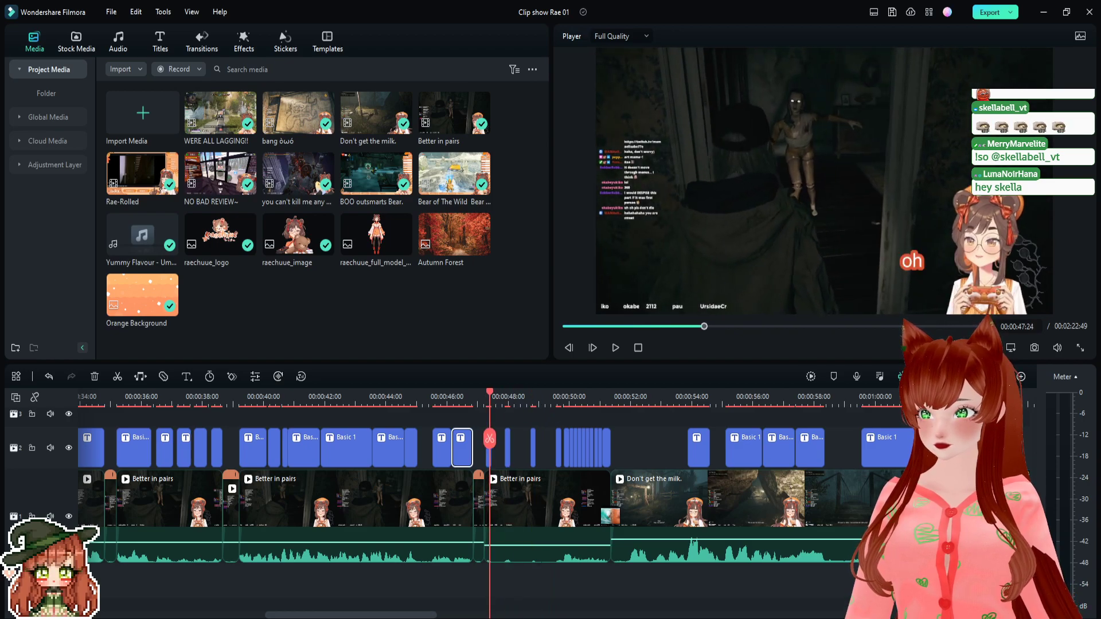
key("ctrl+equal")
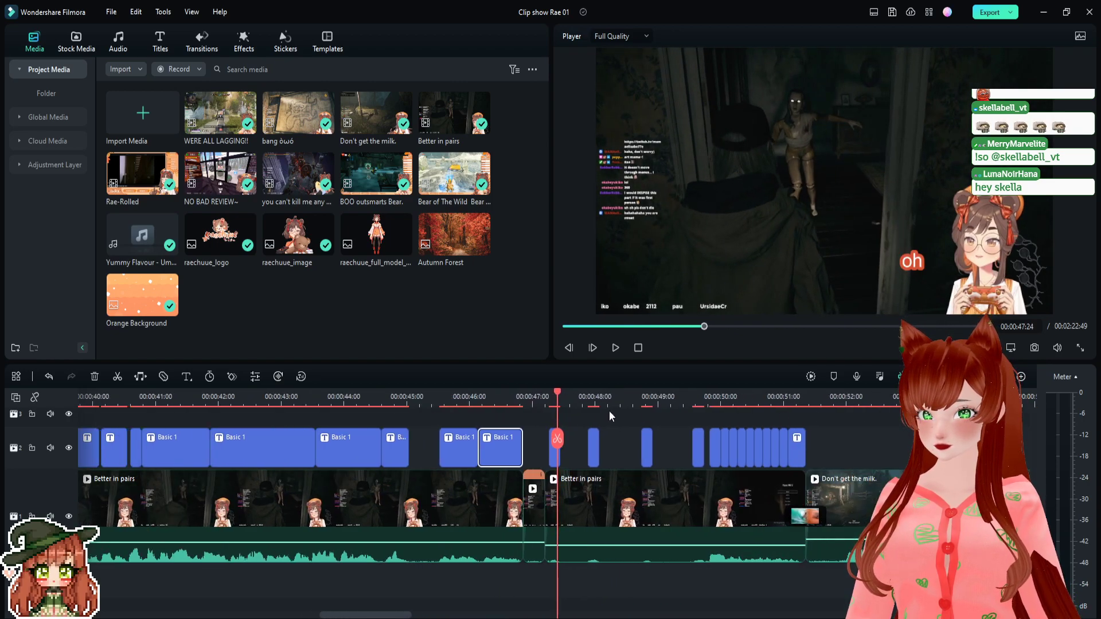
left_click(532, 392)
key("space")
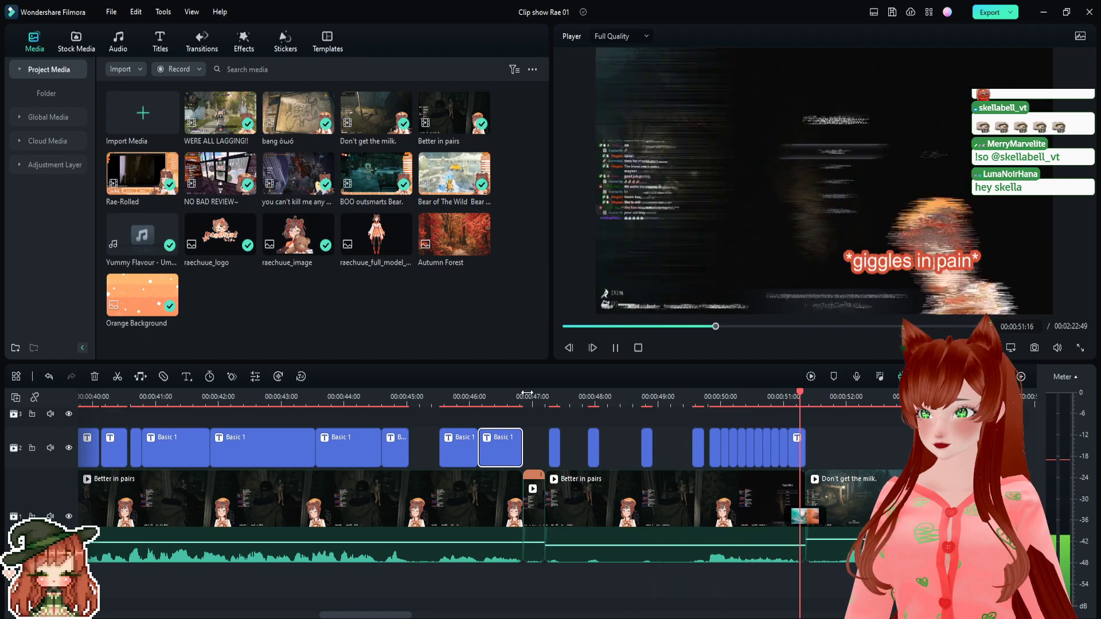
key("space")
left_click(555, 397)
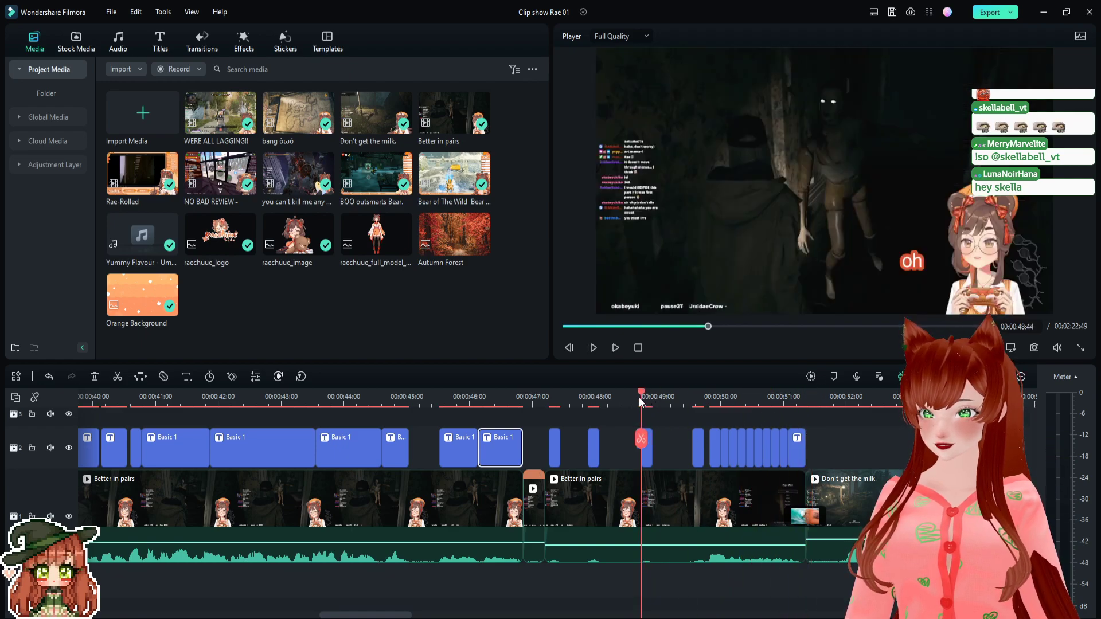
key("space")
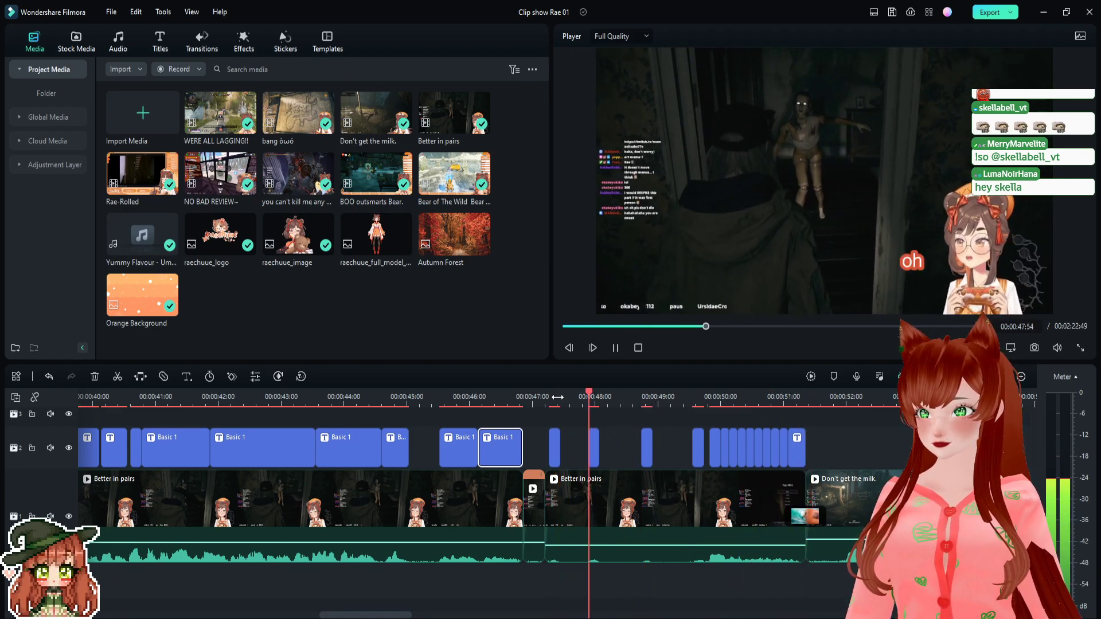
key("space")
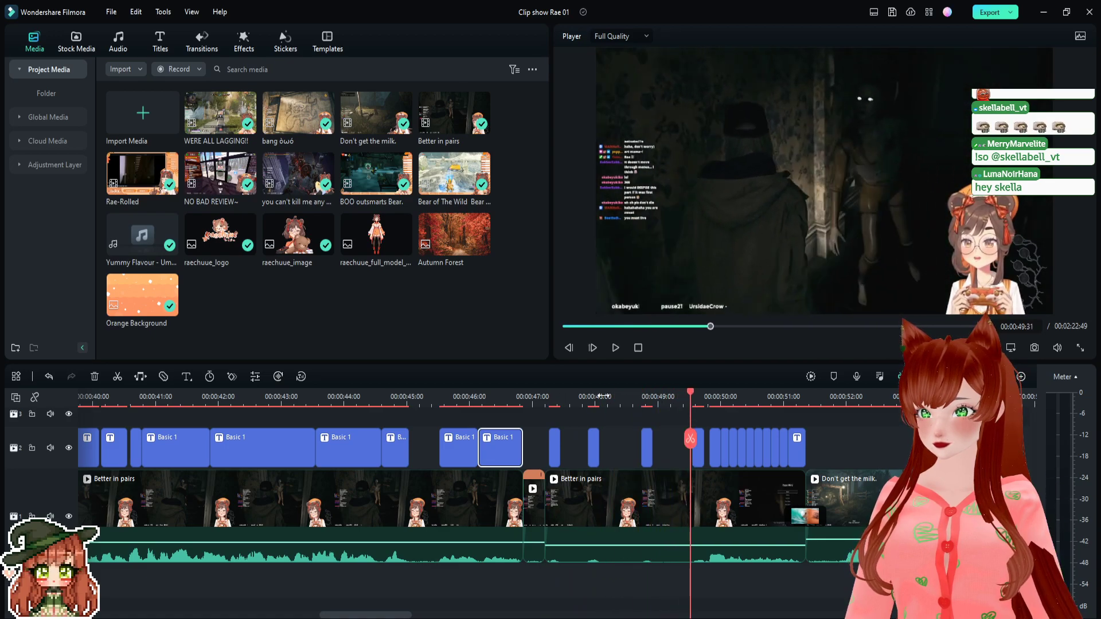
- Move the "TS" caption up and left, and raise the "TS (x2)" caption beside the avatar
left_click_drag(692, 395, 724, 392)
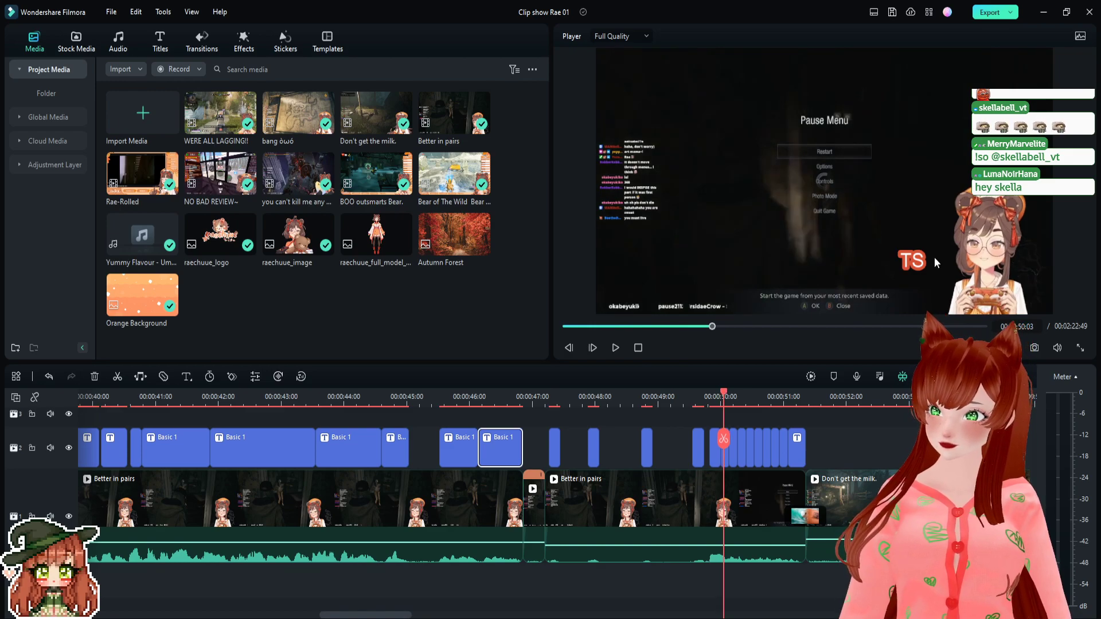
left_click_drag(916, 270, 900, 243)
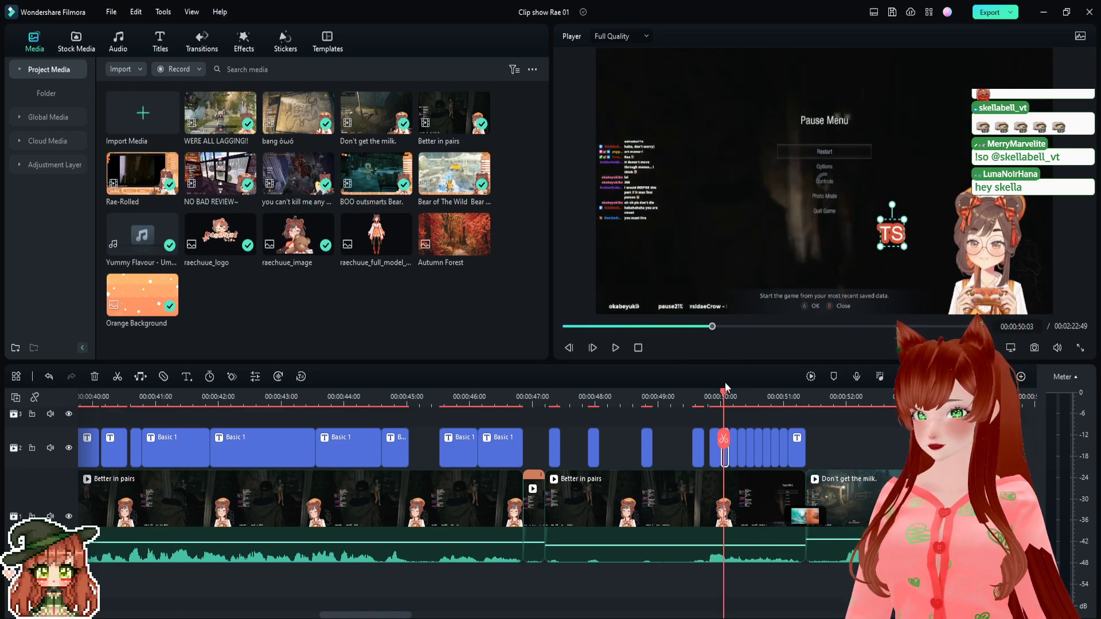
left_click_drag(724, 391, 733, 391)
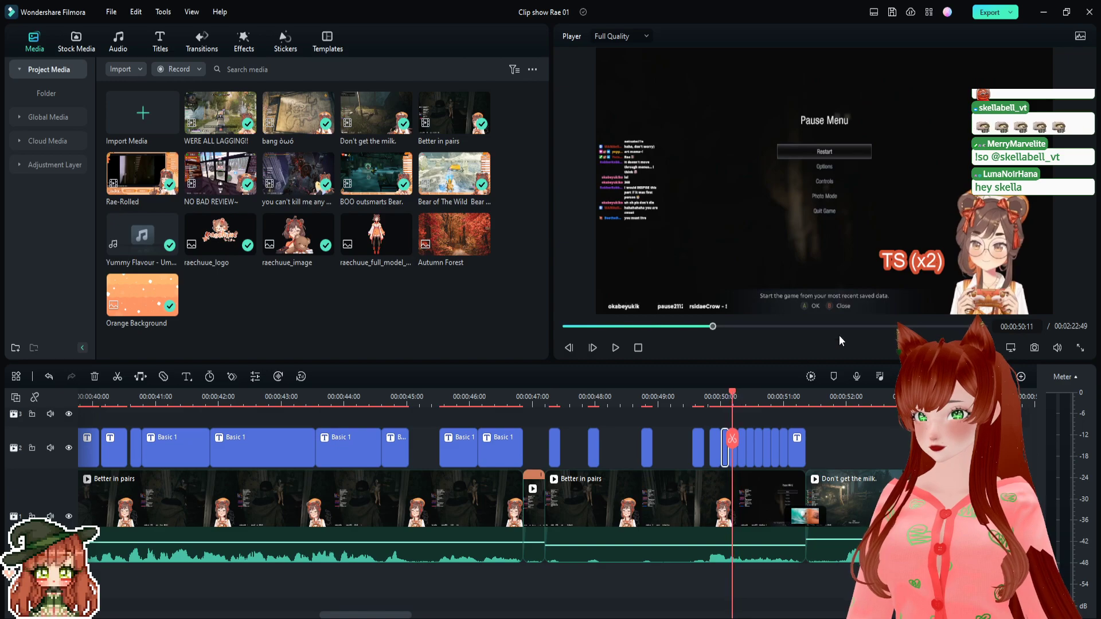
left_click_drag(912, 241, 909, 238)
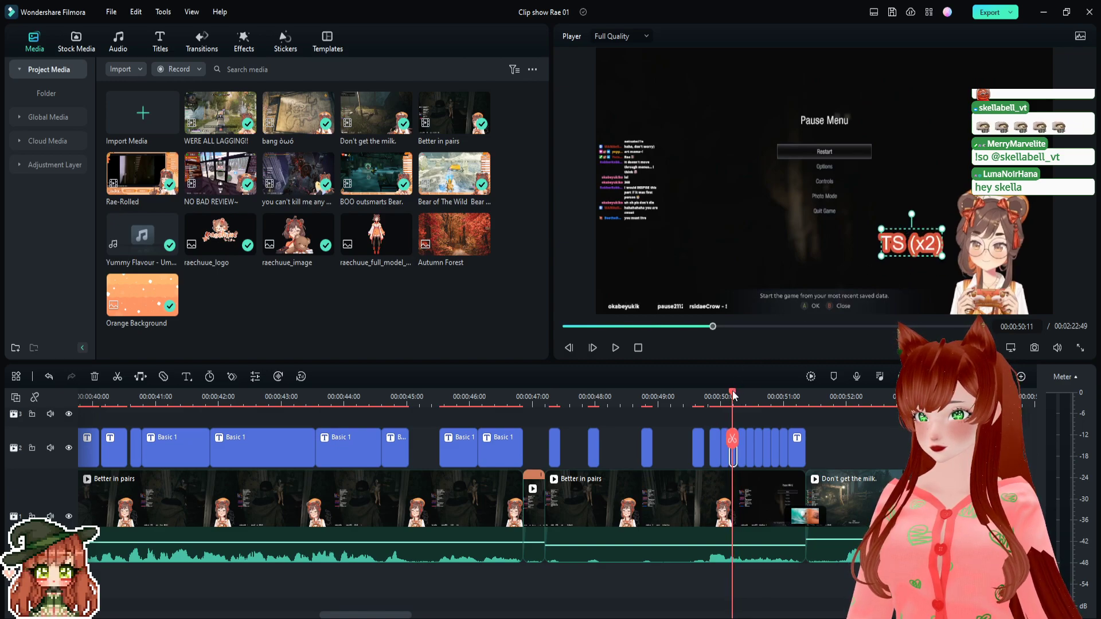
- Lower the "TS (x3)" caption slightly left, move "TS (x4)" down and left, and go to the "TS (x5)" caption
left_click_drag(734, 395, 743, 395)
left_click_drag(904, 268, 894, 282)
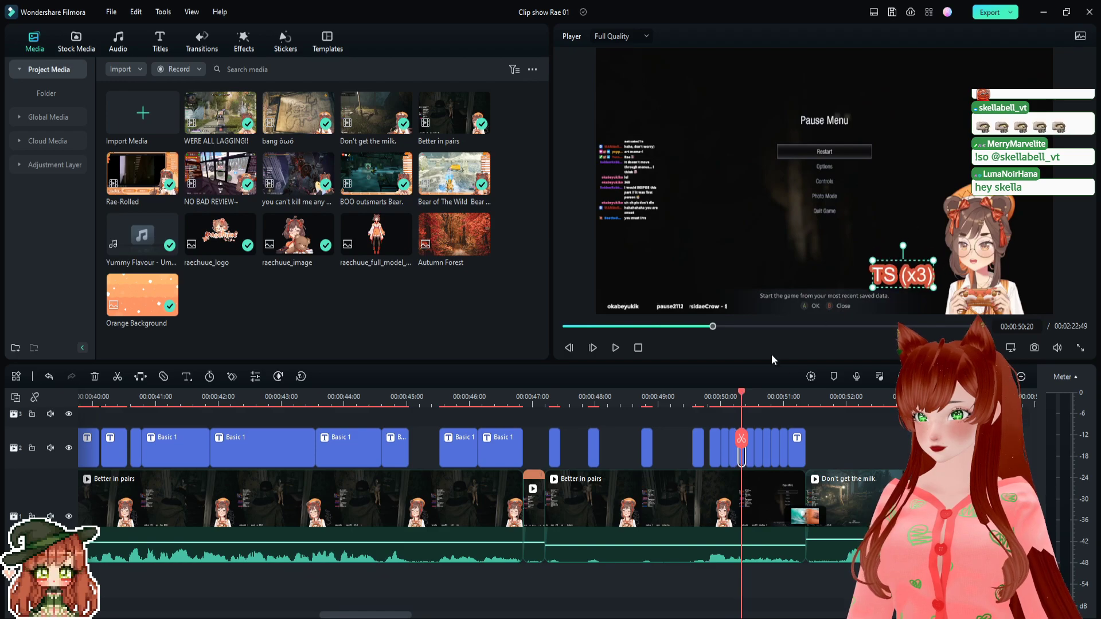
left_click_drag(743, 396, 752, 396)
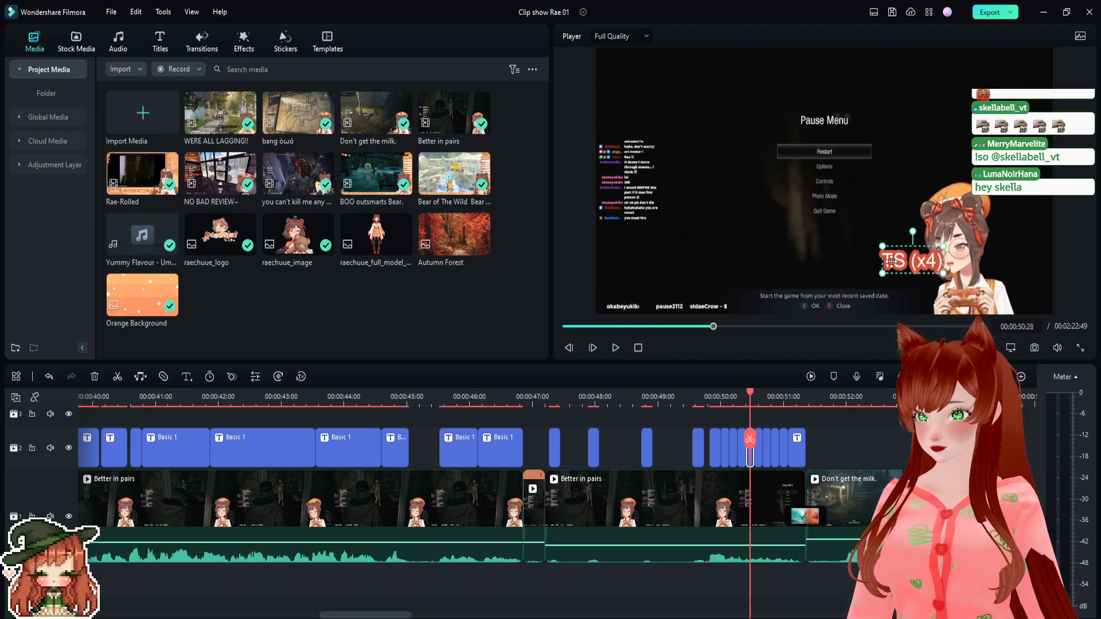
left_click_drag(891, 261, 859, 273)
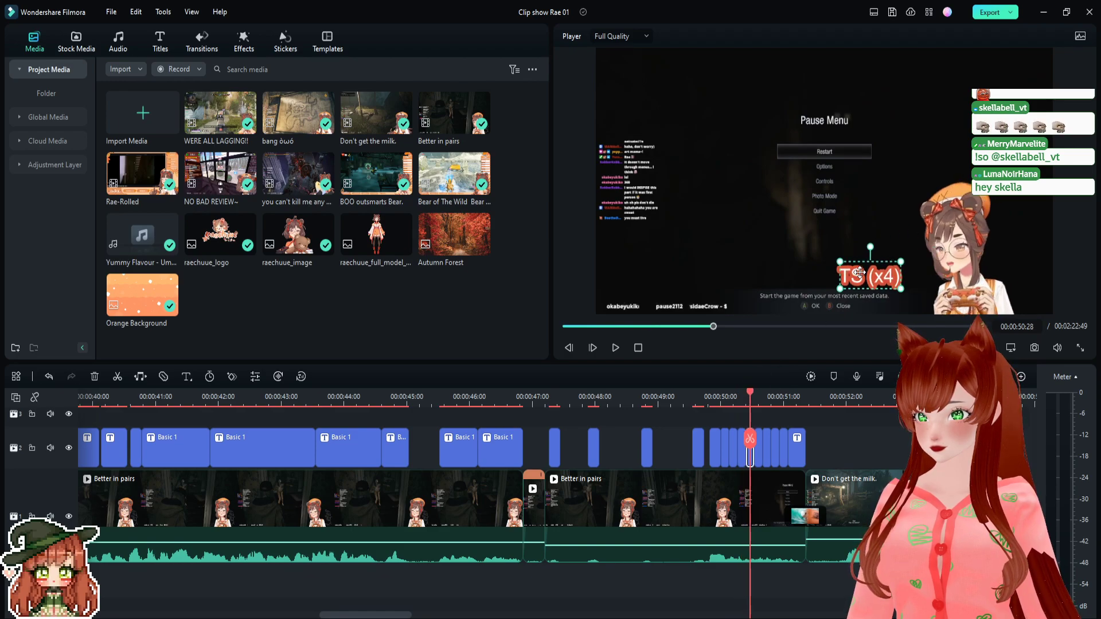
left_click(757, 392)
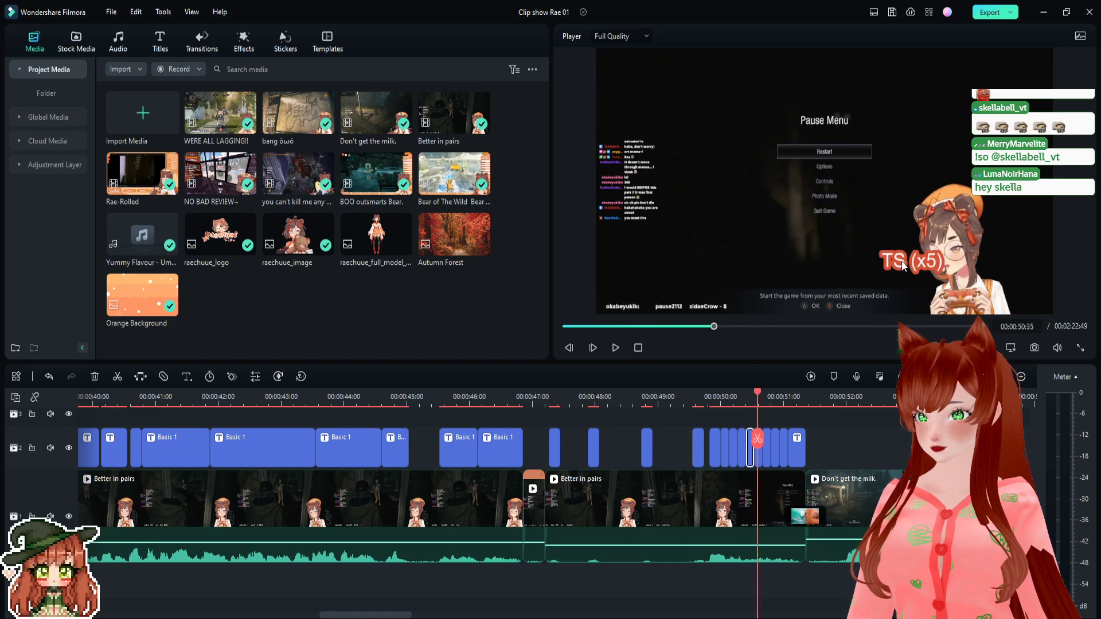
- Move the "TS (x5)", "TS (x6)" and "TS (x7)" captions left, clear of the avatar, with "TS (x6)" raised slightly above the others
left_click_drag(901, 264, 860, 256)
left_click(767, 392)
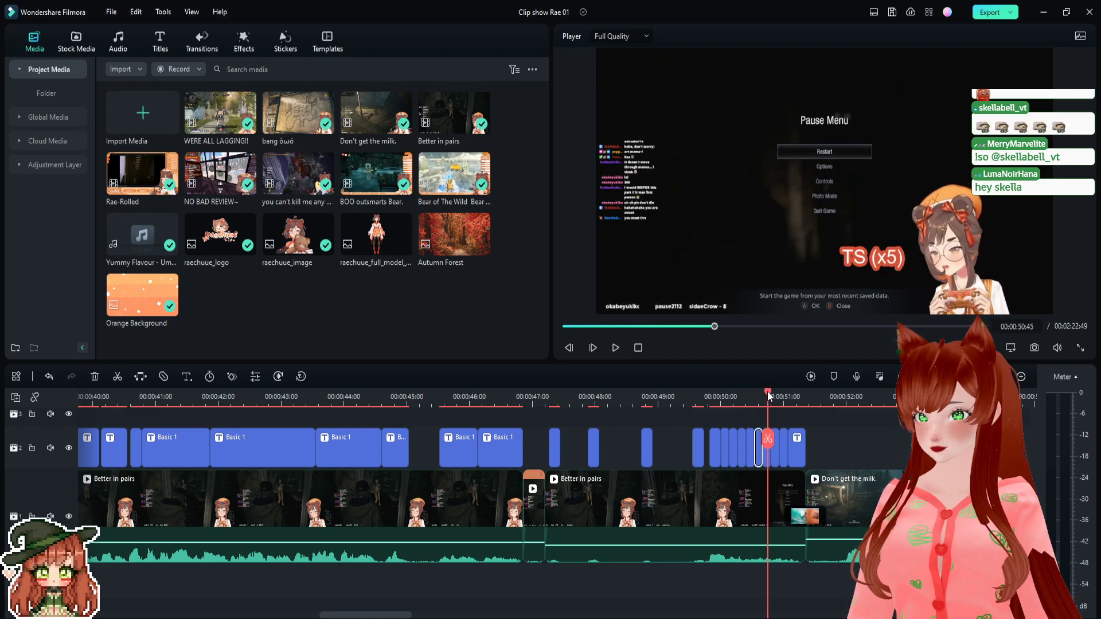
left_click_drag(1052, 256, 867, 243)
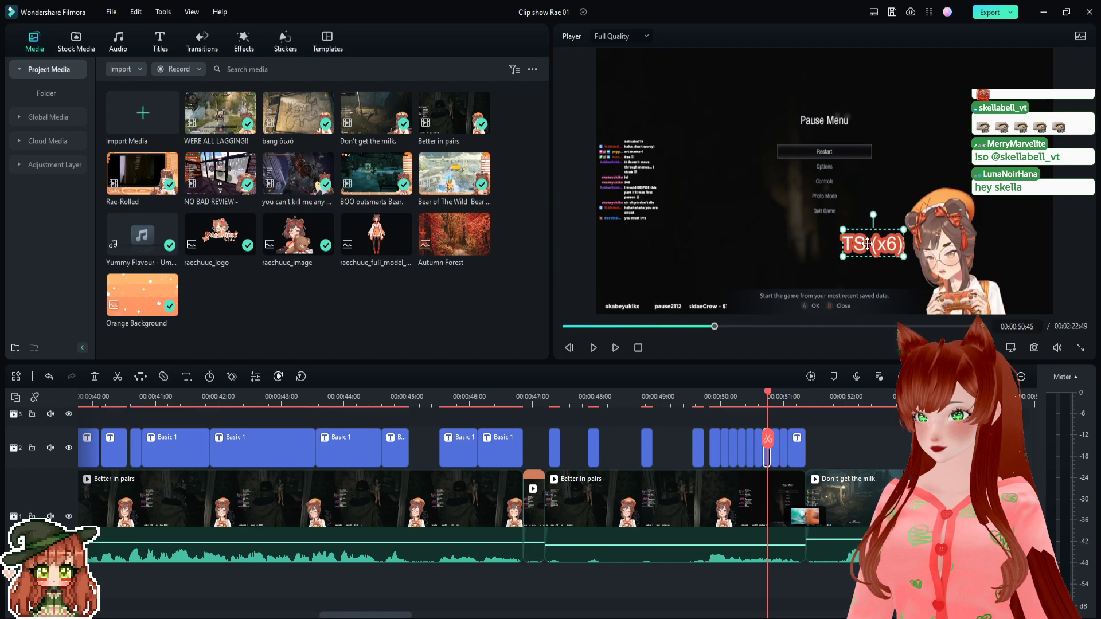
left_click(775, 395)
left_click_drag(910, 269, 870, 260)
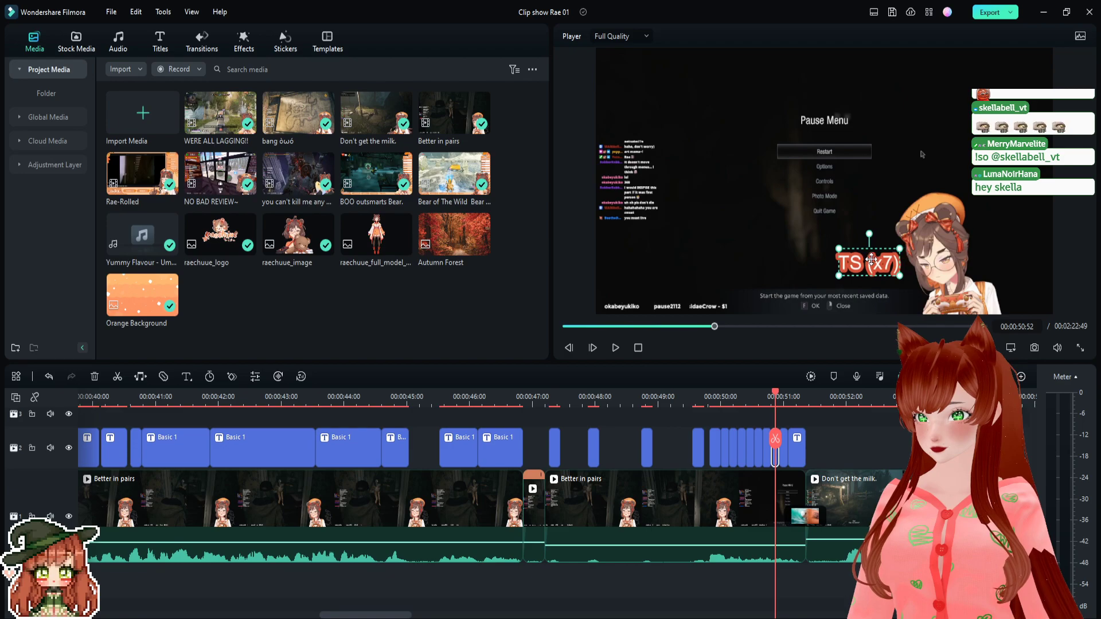
- Move the "TS (x8)" caption left and slightly down, and move "*giggles in pain*" well left of the avatar
left_click_drag(775, 395, 784, 394)
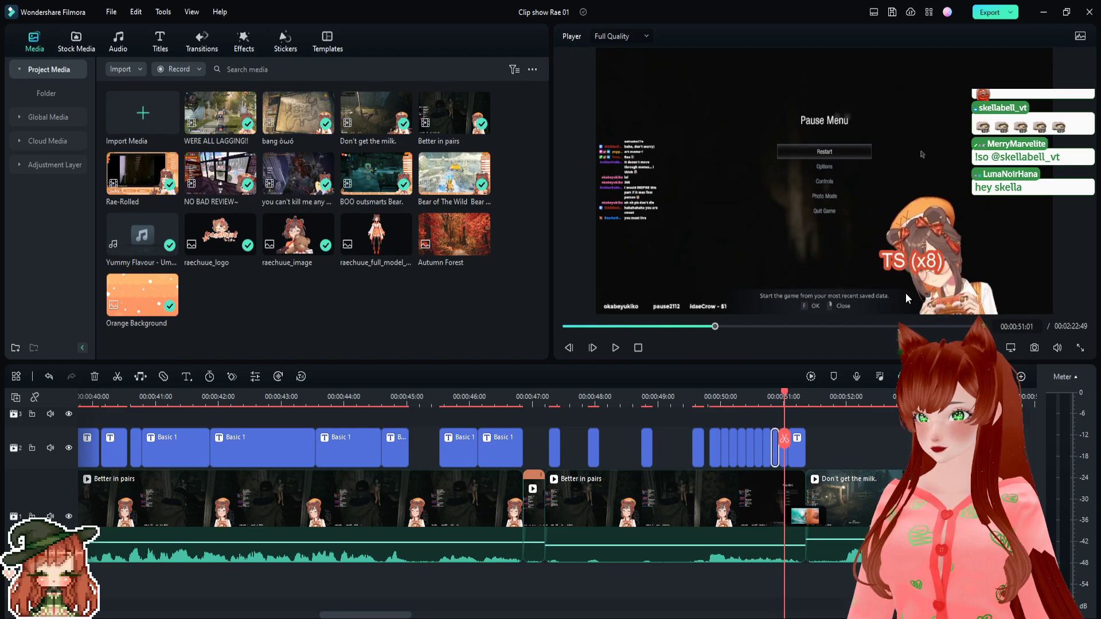
left_click(886, 267)
left_click_drag(887, 266, 867, 273)
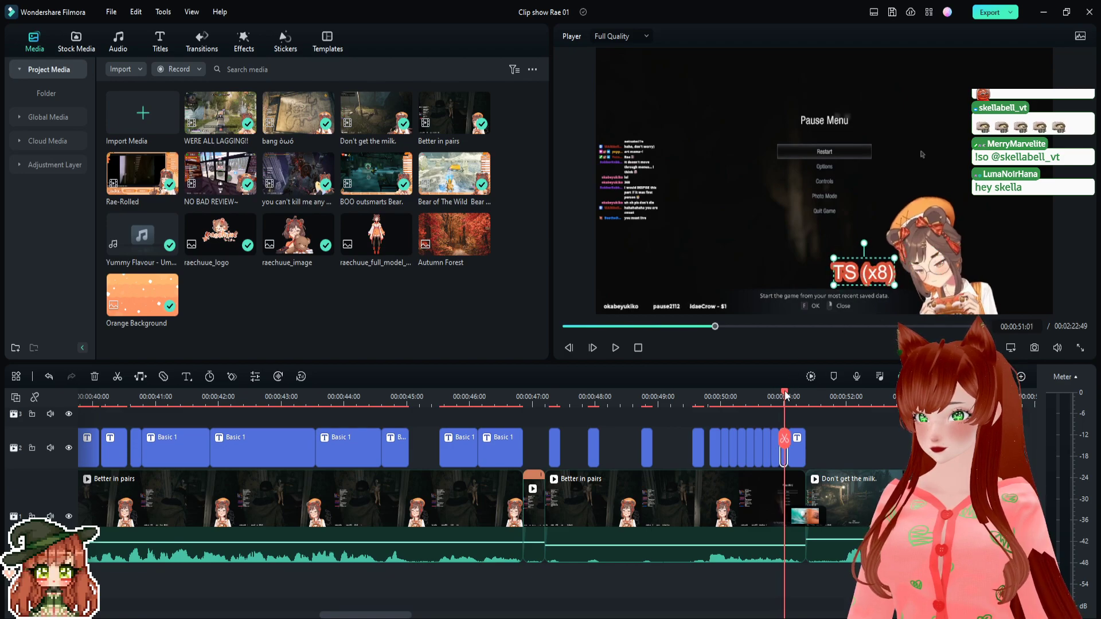
left_click_drag(784, 394, 795, 394)
left_click_drag(927, 265, 826, 265)
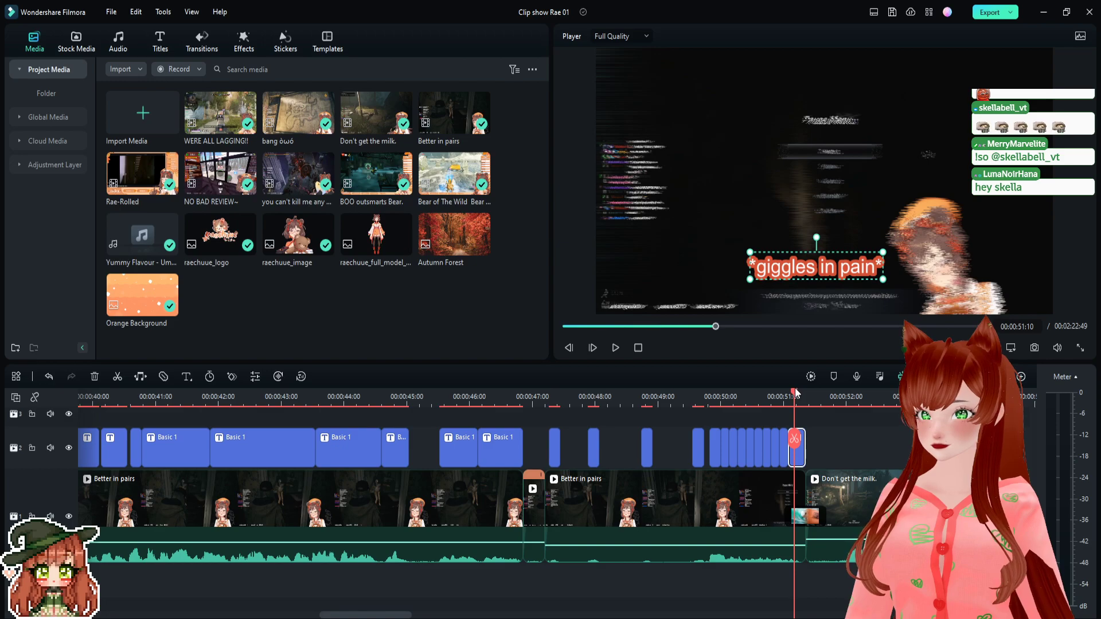
- Play back the repositioned captions from about 48 seconds and on into the "Don't get the milk." clip, to about 54 seconds
left_click_drag(795, 392, 602, 395)
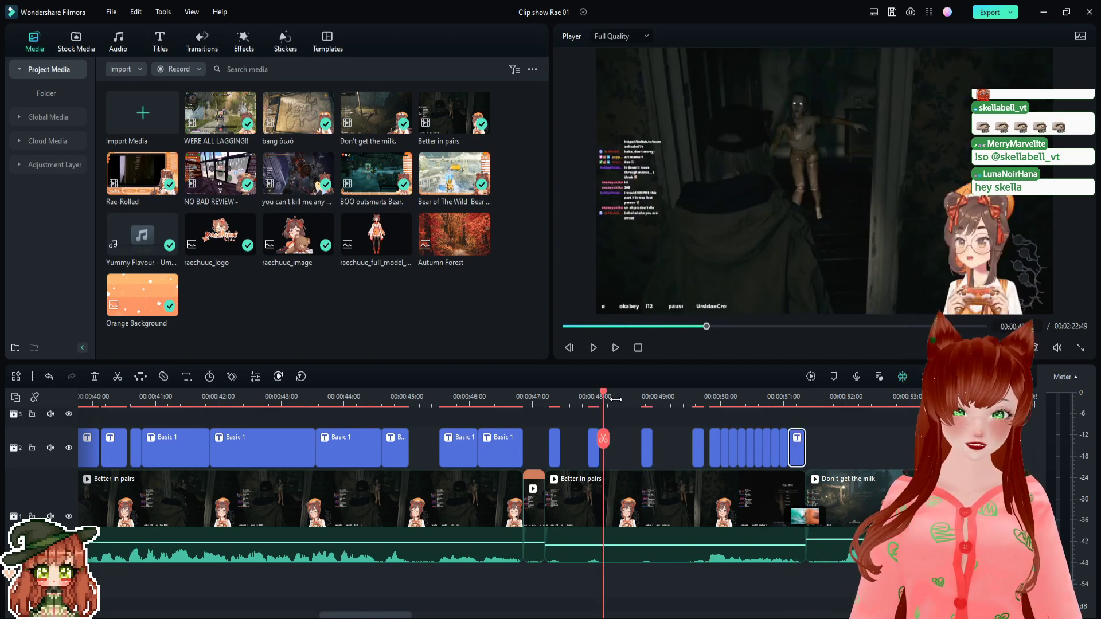
key("space")
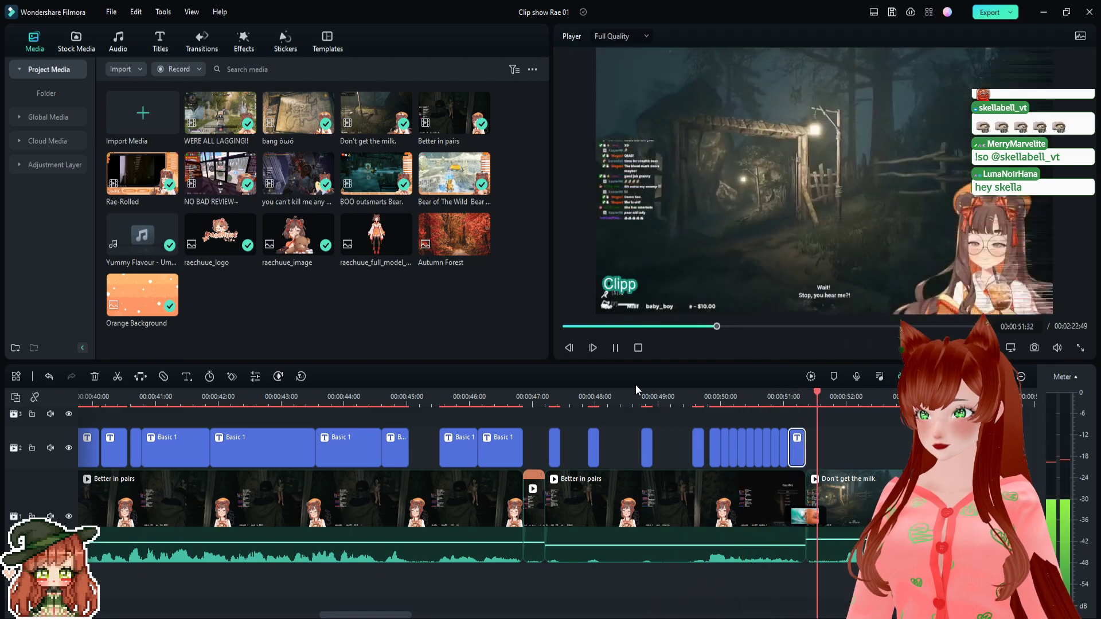
key("space")
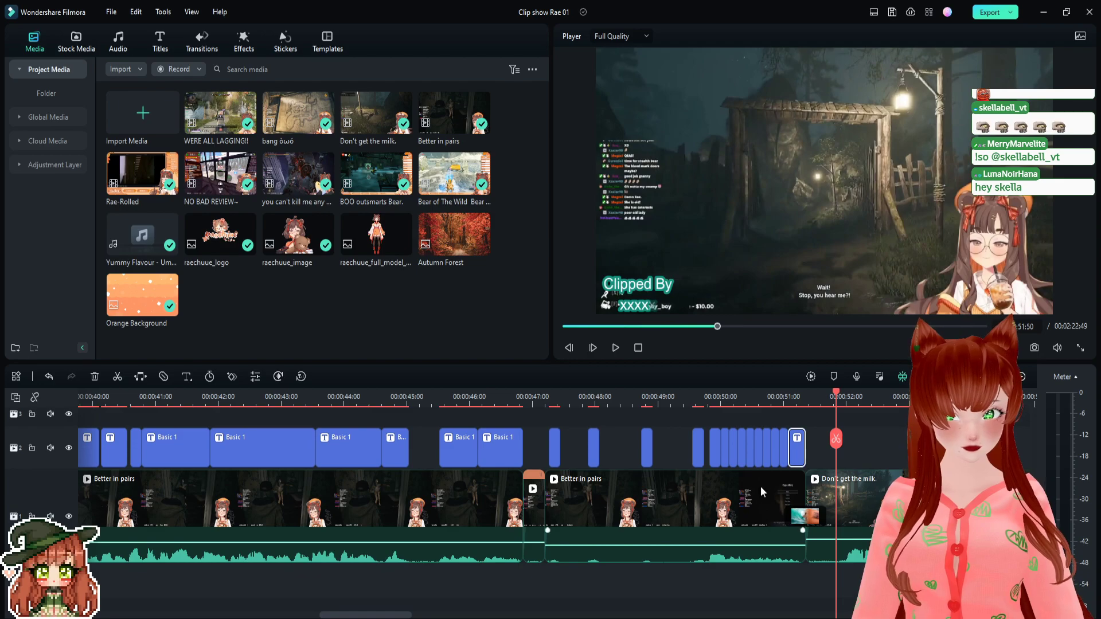
key("space")
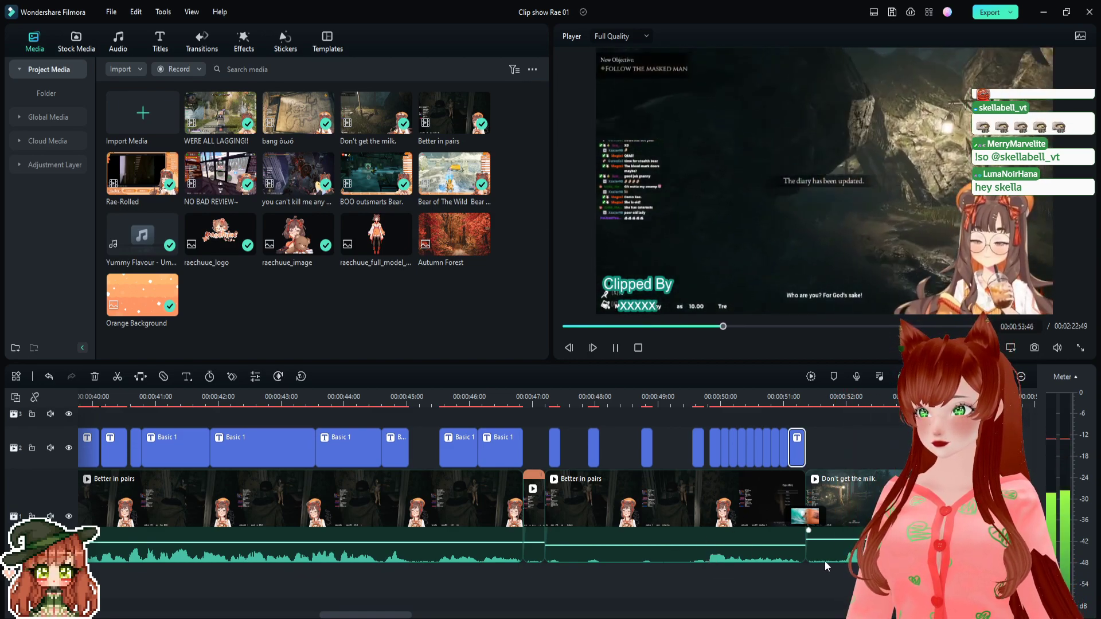
key("space")
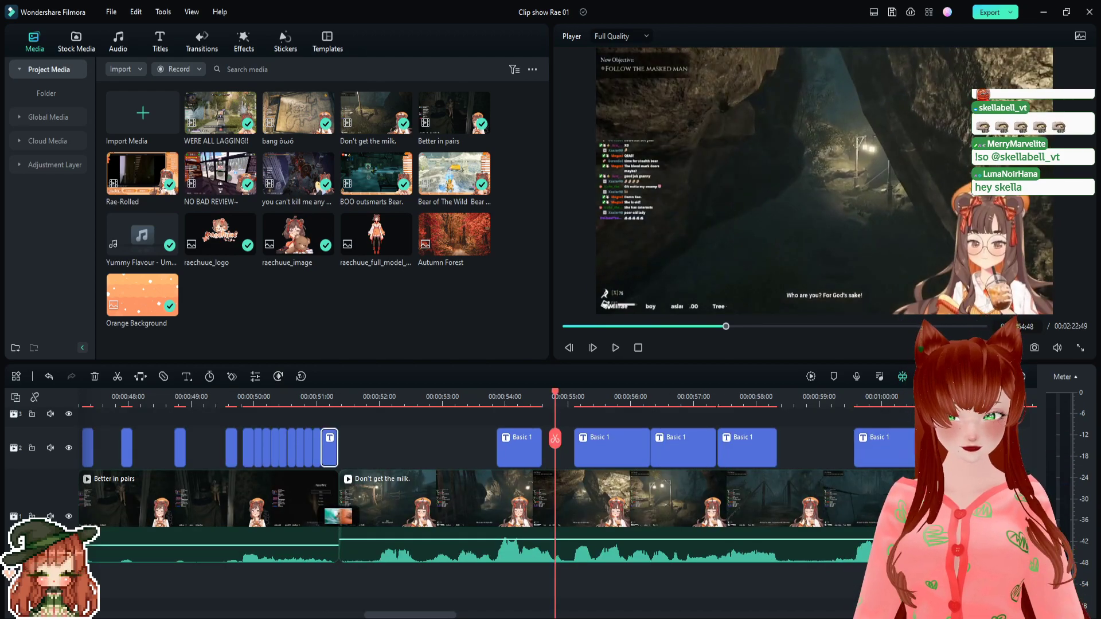
- Lower the audio volume of the "Don't get the milk." clip and play it back from just before the "Father" caption
left_click_drag(555, 392, 493, 390)
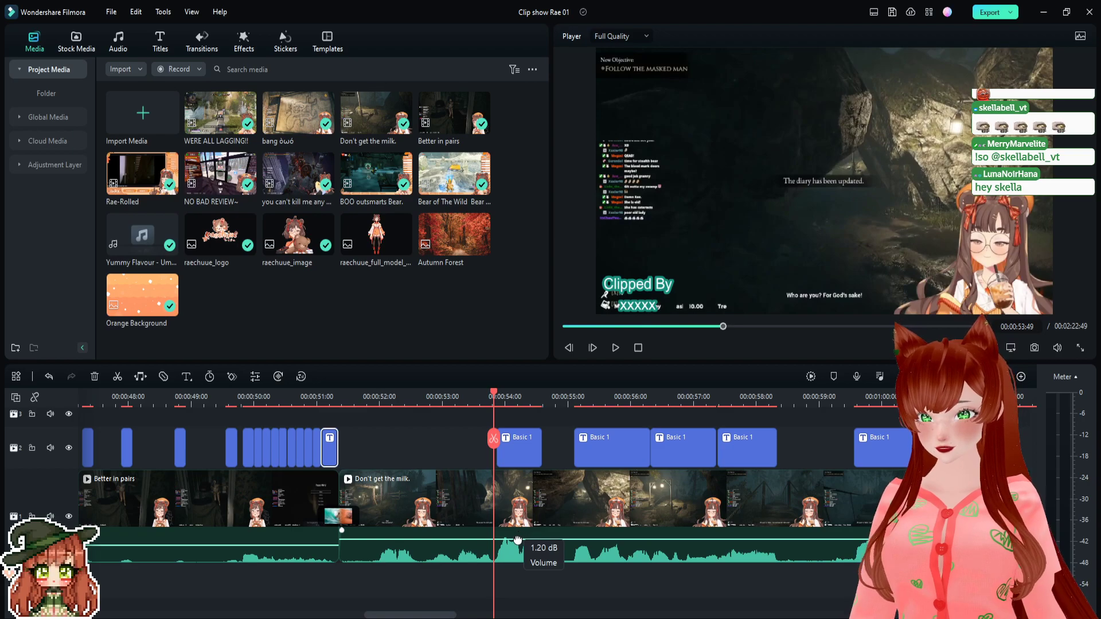
left_click_drag(517, 539, 517, 543)
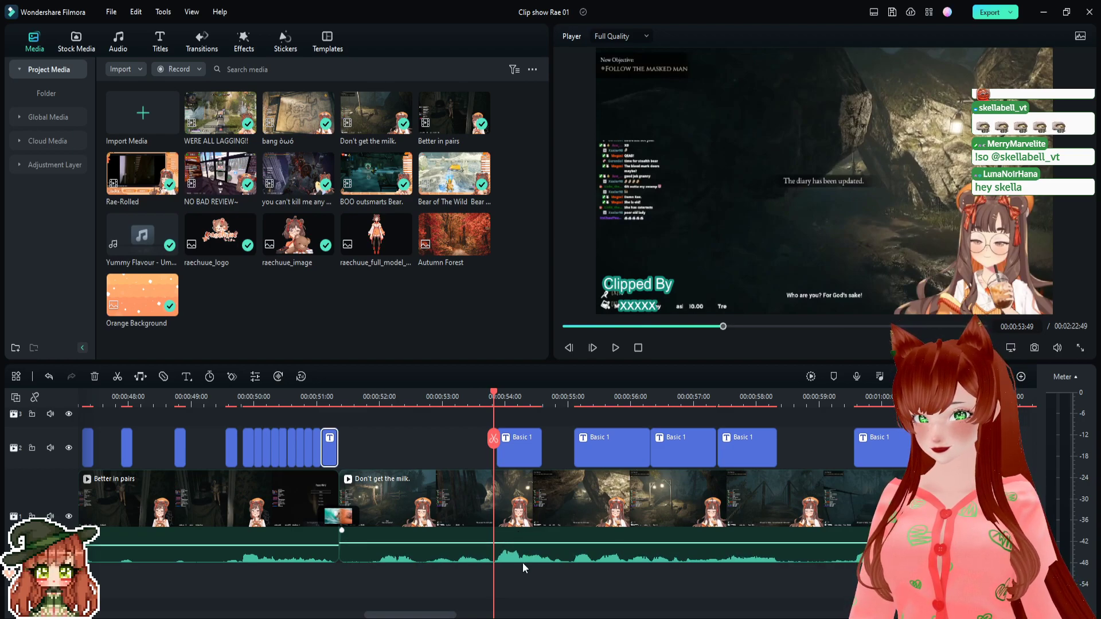
key("space")
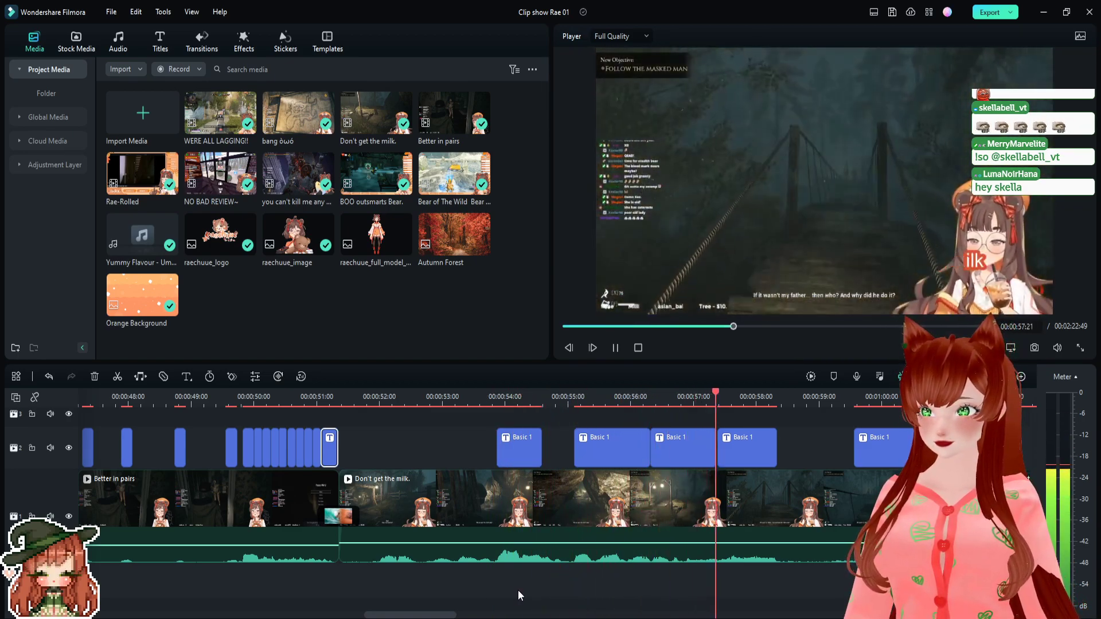
left_click(518, 397)
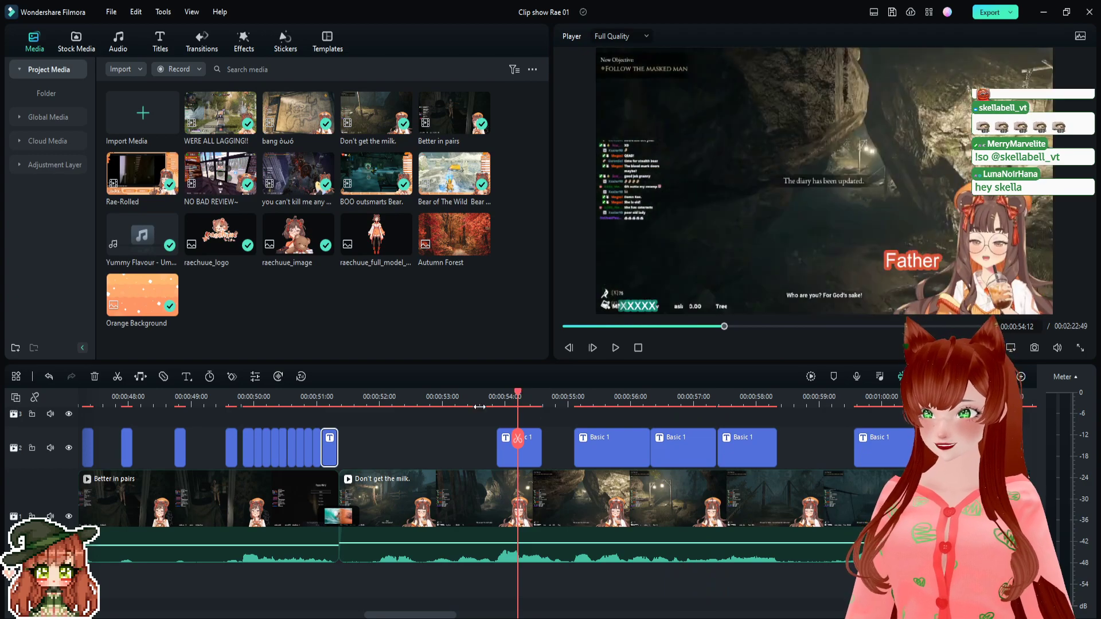
- Move the "Don't leave me" and "Don't get the milk" captions up and left, clear of the avatar
left_click(613, 397)
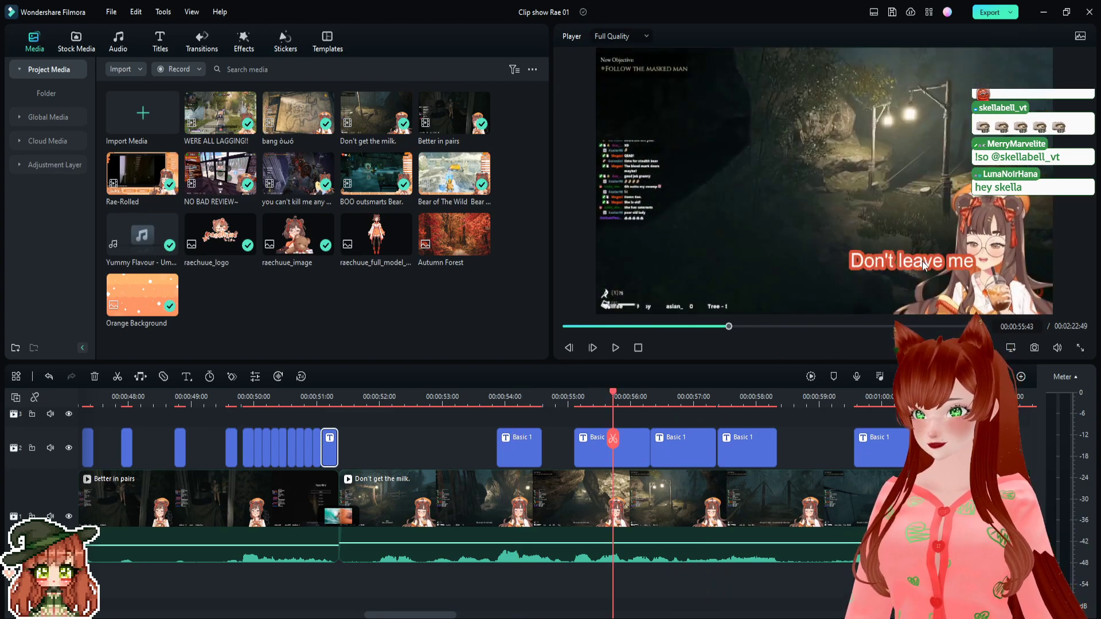
left_click_drag(923, 265, 837, 236)
left_click(689, 397)
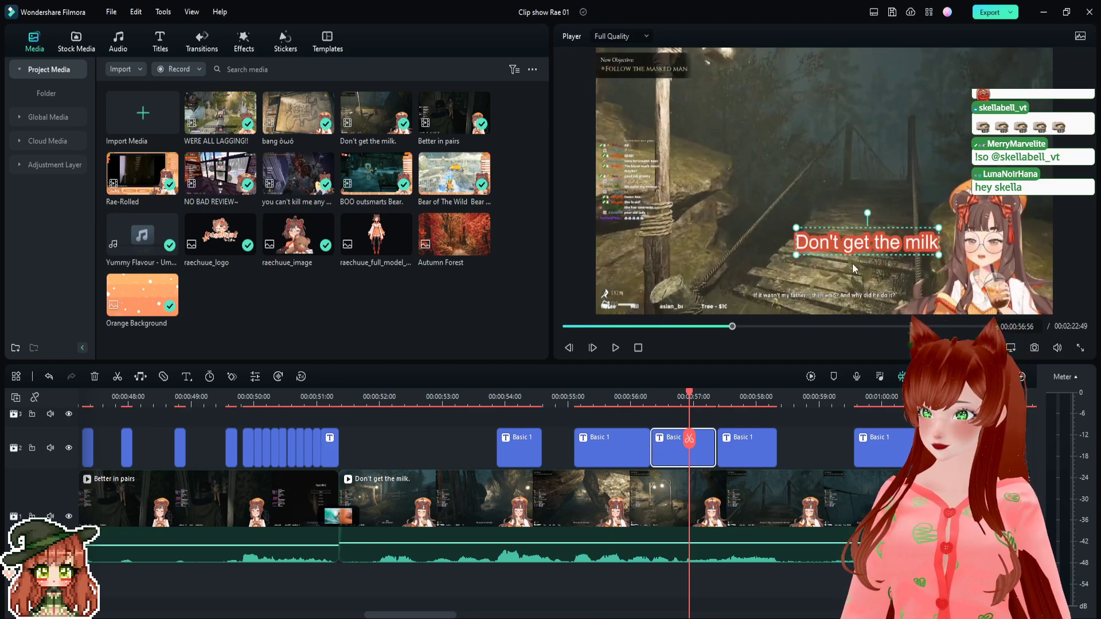
- Move the caption following "Don't get the milk" up and slightly left, and move "FATHER come back!" up and left of the avatar
left_click(743, 397)
left_click_drag(901, 264, 883, 242)
left_click(920, 397)
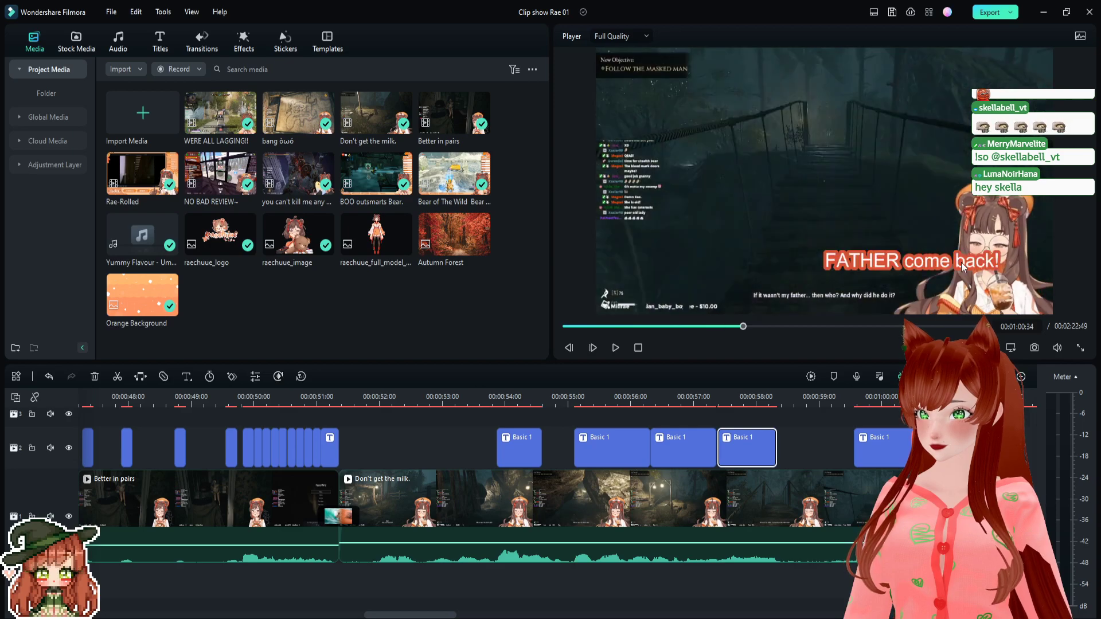
left_click_drag(961, 262, 889, 233)
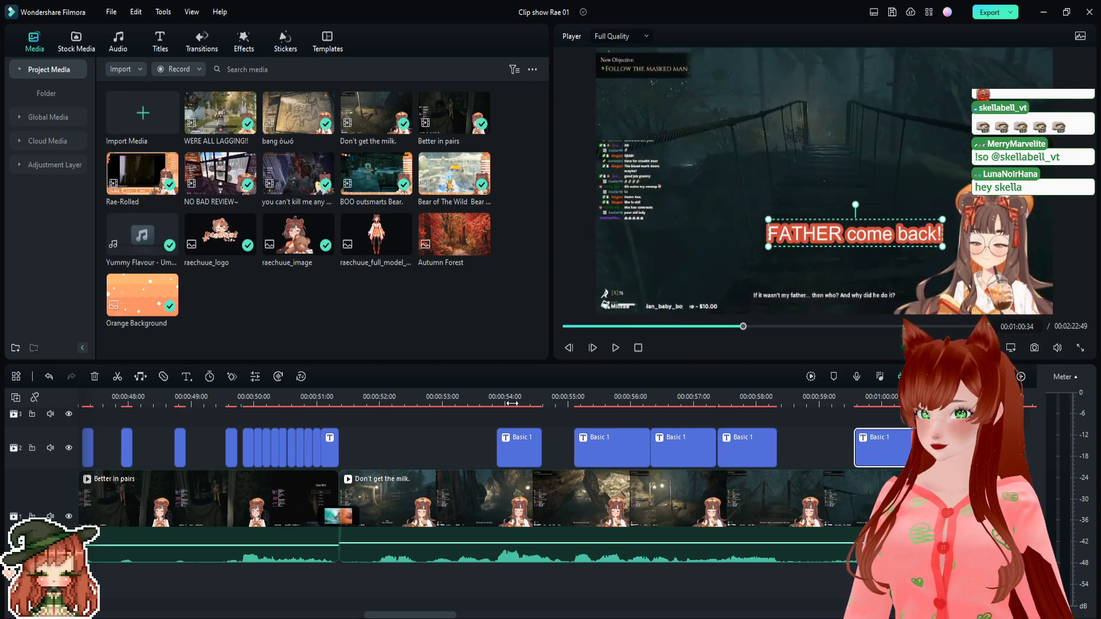
- Play back the captions from about 53 seconds through the "BOO outsmarts Bear." clip, to about 1:09
left_click(467, 397)
key("space")
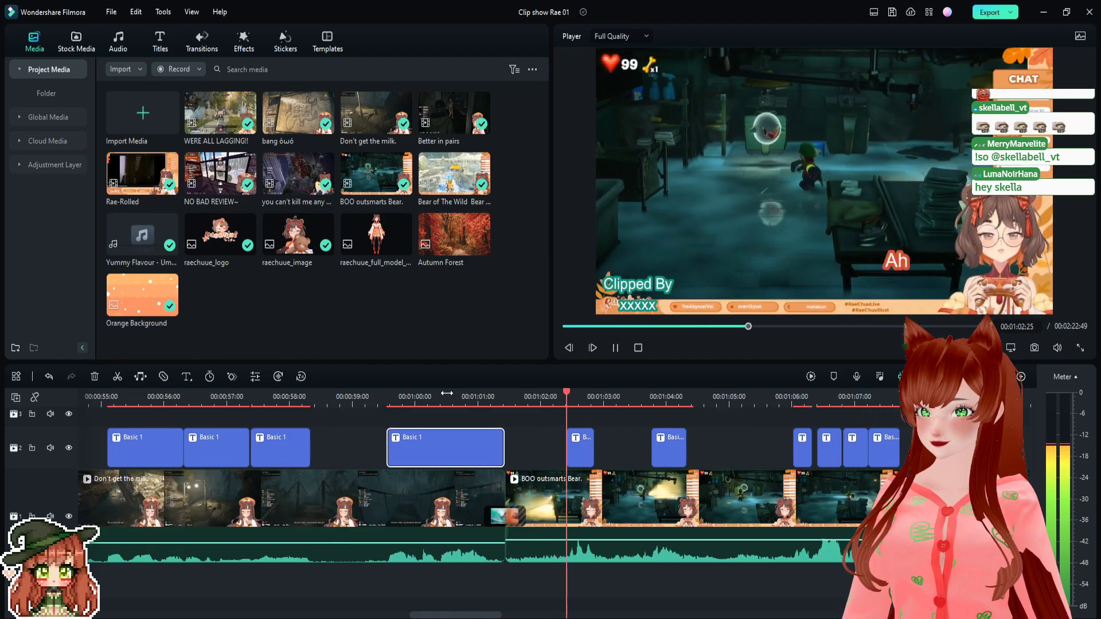
key("space")
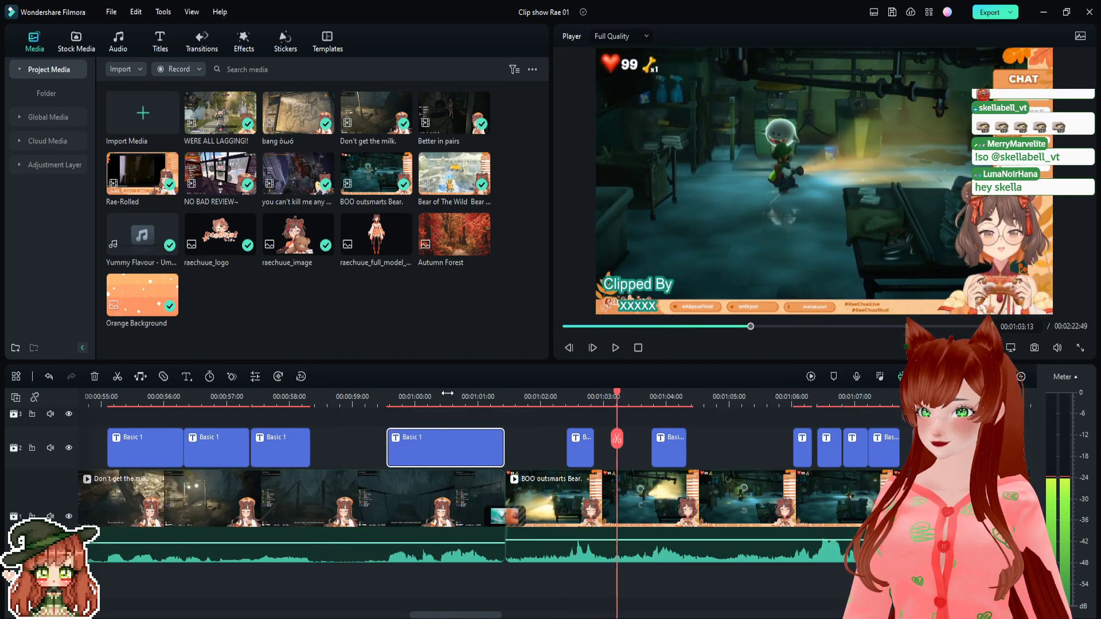
left_click(582, 392)
left_click(667, 398)
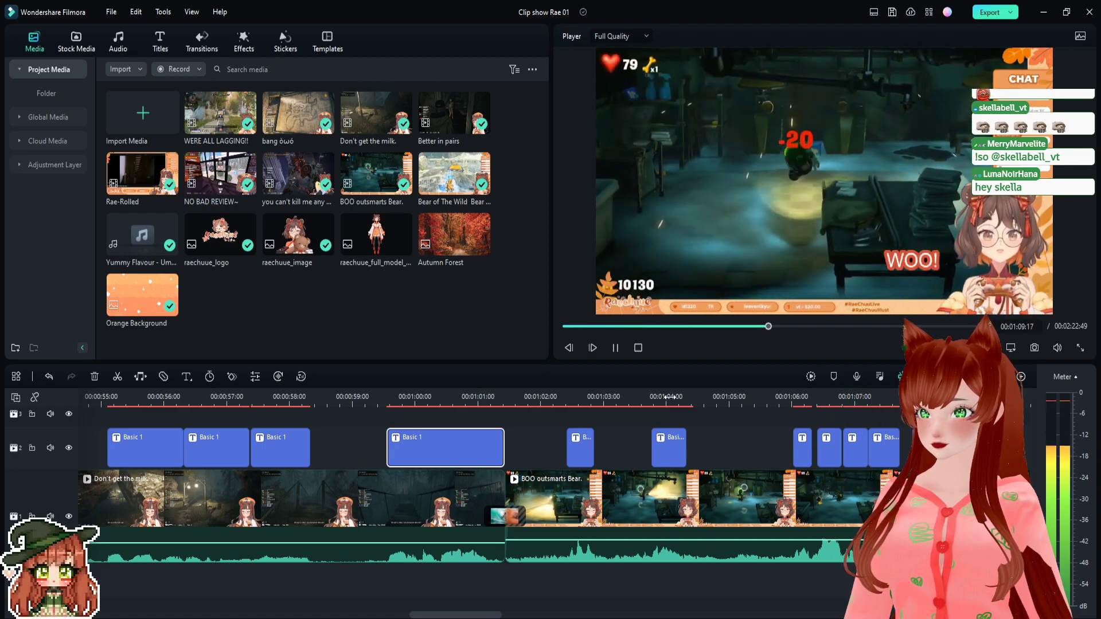
key("space")
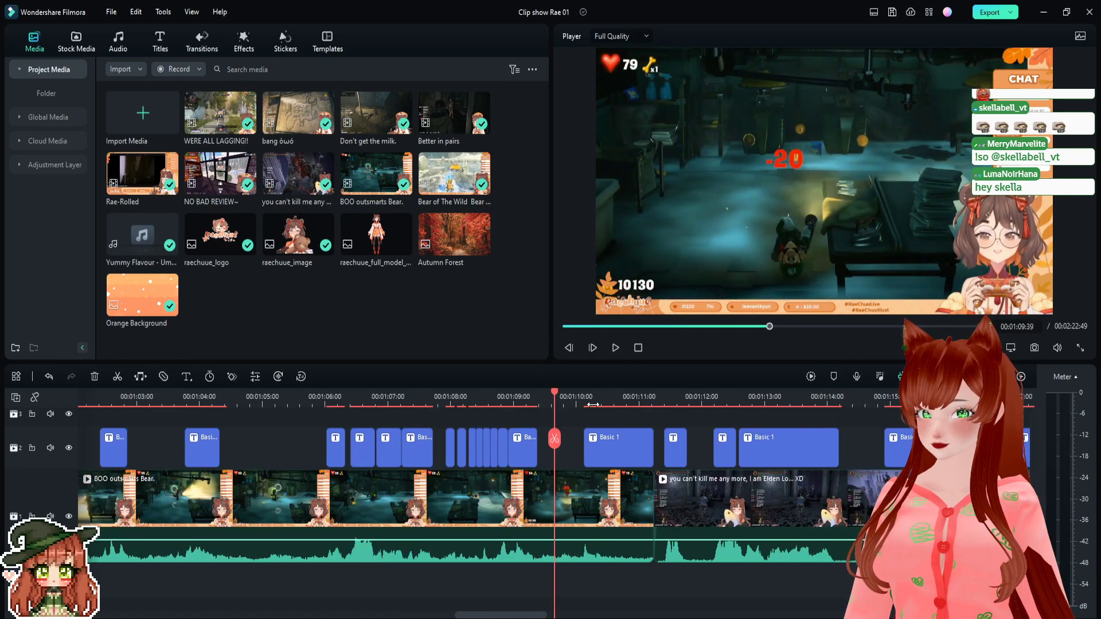
- Enlarge the "BOO!" caption at about 1:06 and raise it slightly beside the avatar
left_click(304, 396)
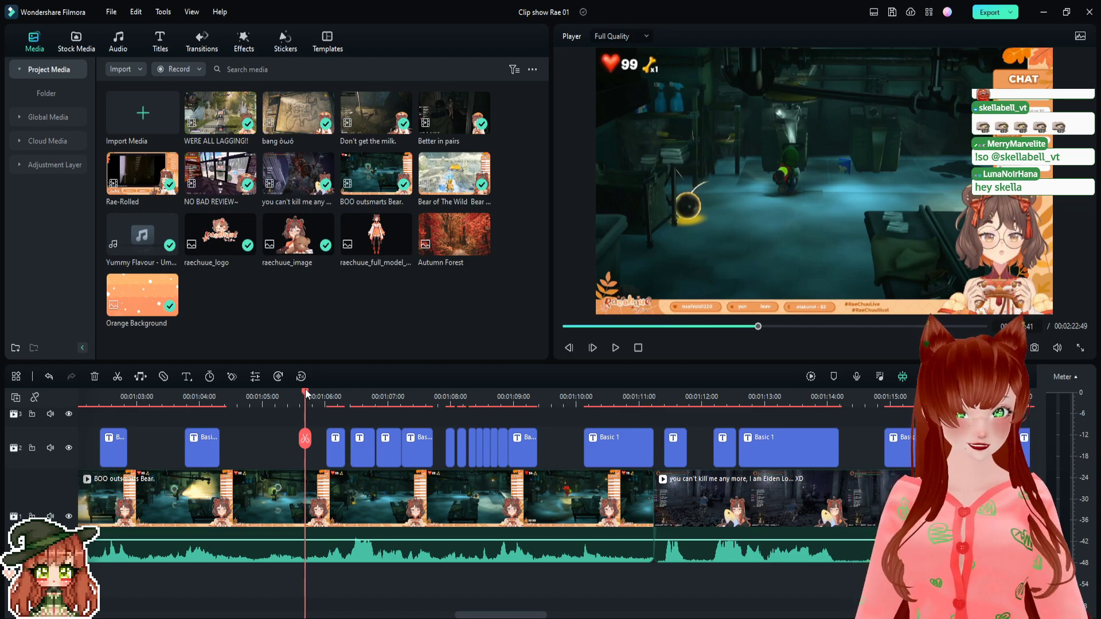
left_click_drag(304, 393, 366, 393)
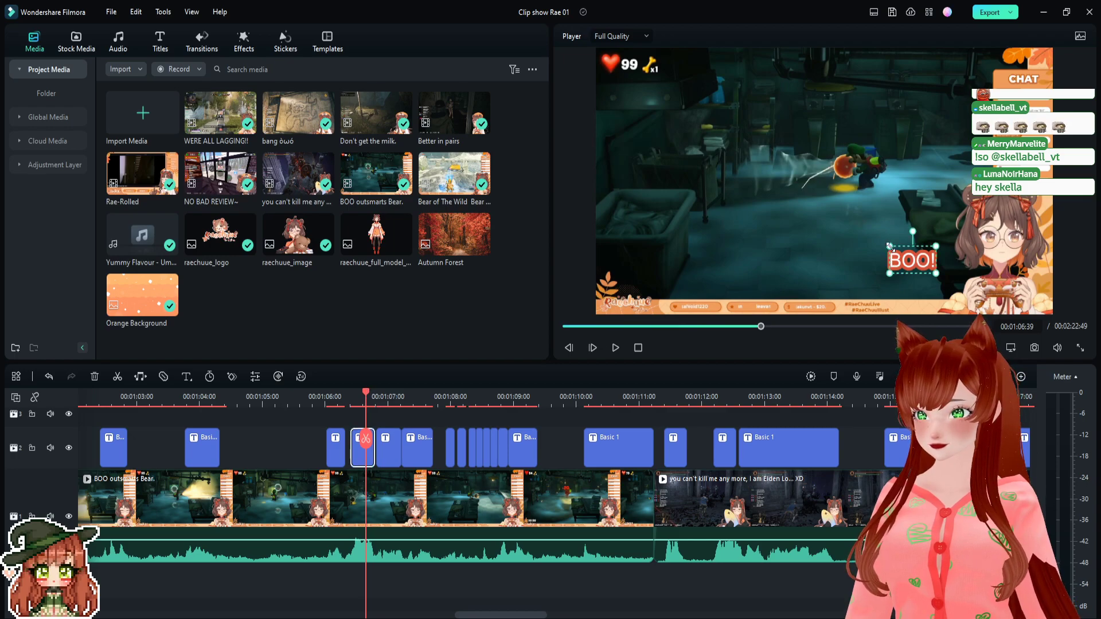
left_click_drag(889, 247, 921, 251)
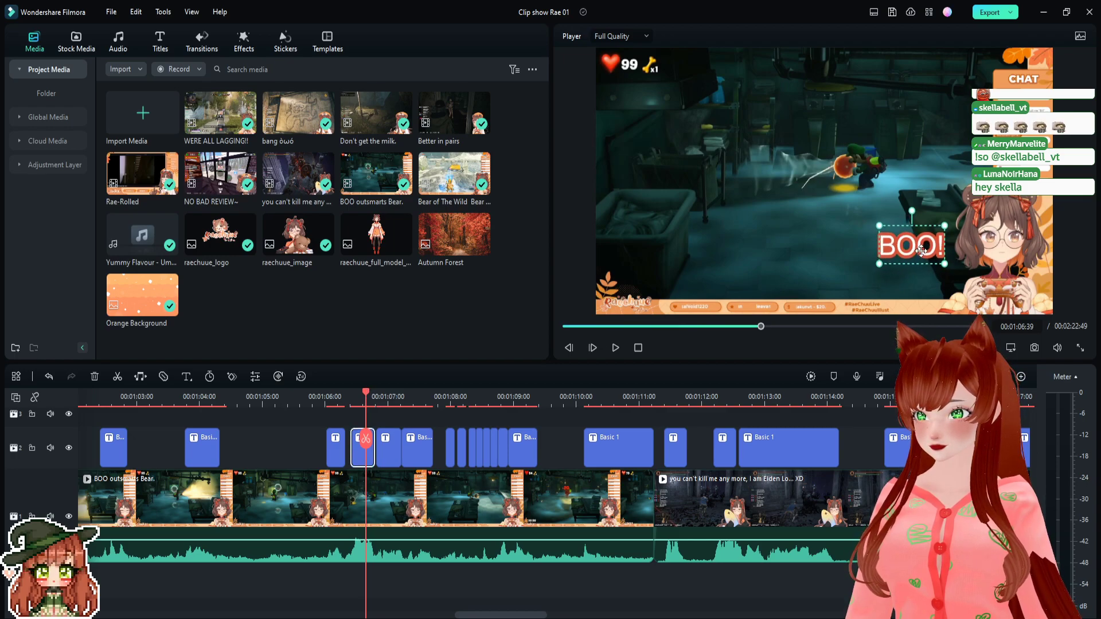
- Nudge the "WEEE" caption slightly right, and move the "EEEE!" caption up and slightly right
left_click(388, 397)
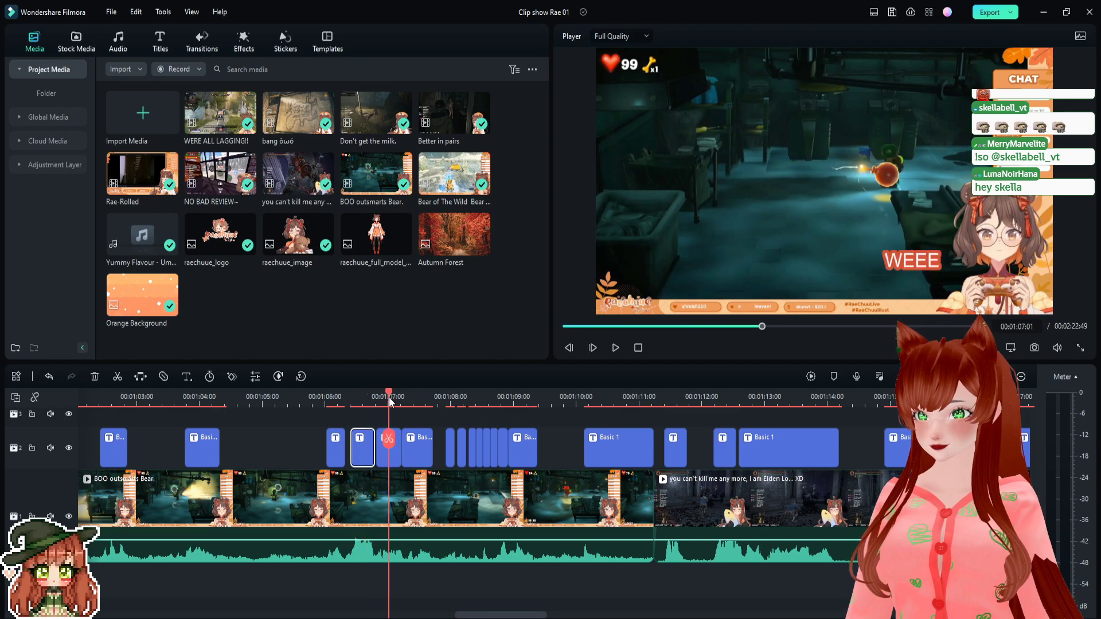
left_click_drag(931, 263, 936, 261)
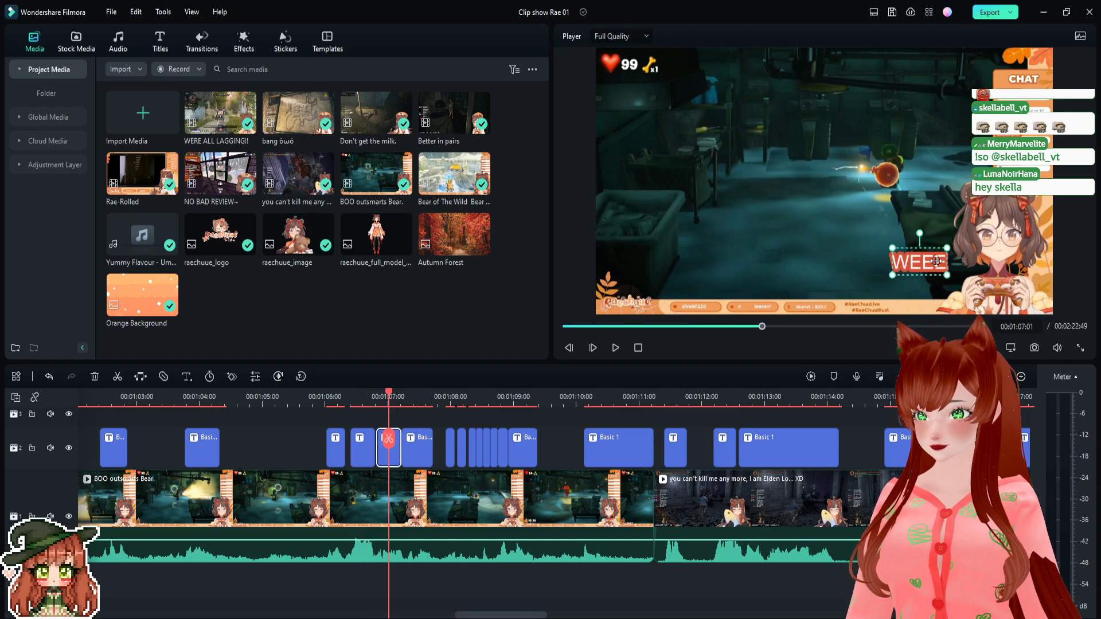
left_click(411, 397)
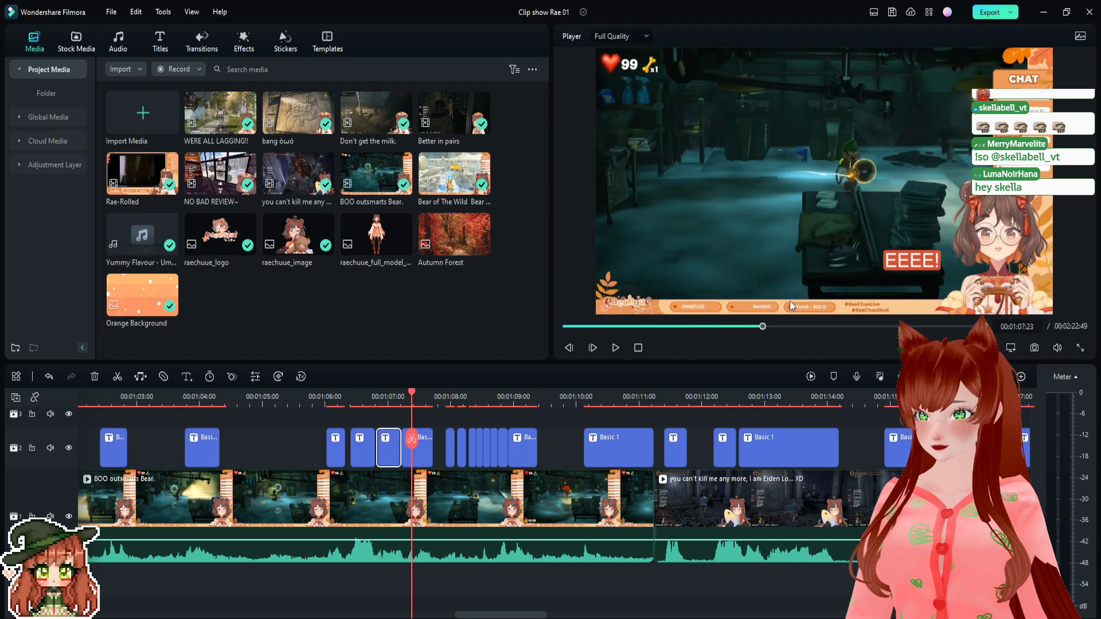
left_click_drag(923, 252, 926, 236)
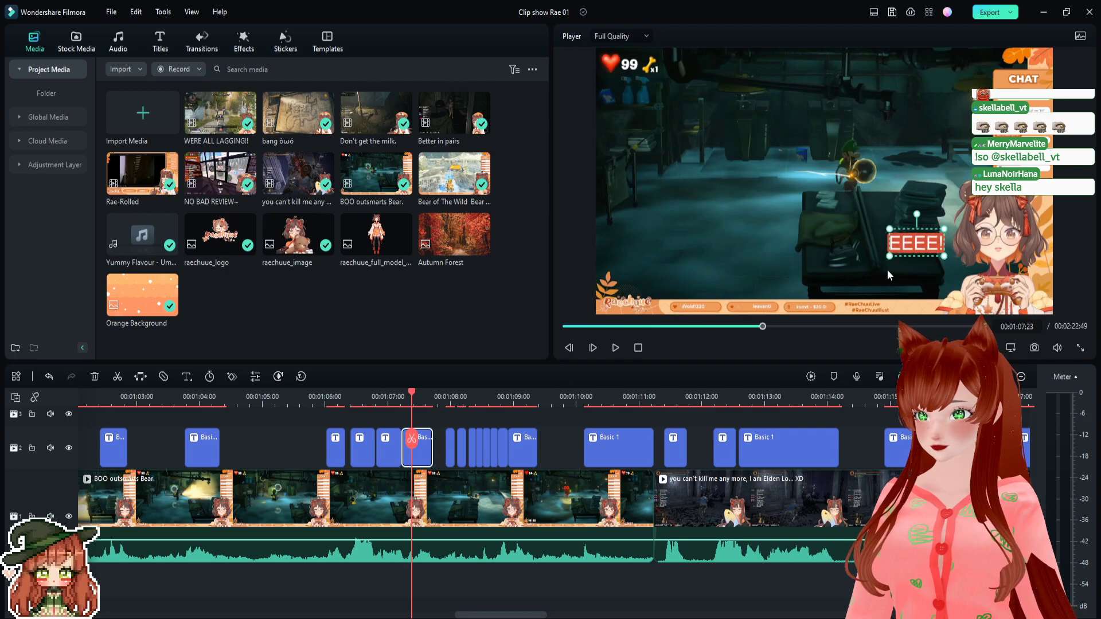
- Move the "Yea" caption at about 1:08 up and slightly left, beside the avatar's head
left_click(450, 396)
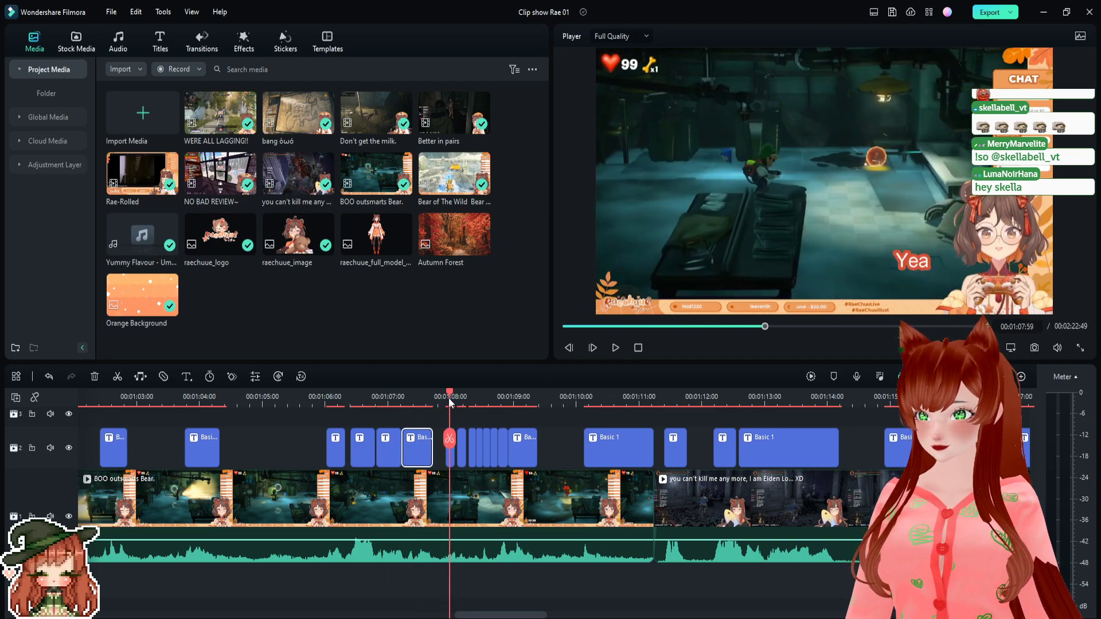
mouse_move(448, 397)
left_mouse_down()
mouse_move(462, 393)
mouse_move(451, 395)
left_mouse_up()
left_click_drag(911, 259, 902, 219)
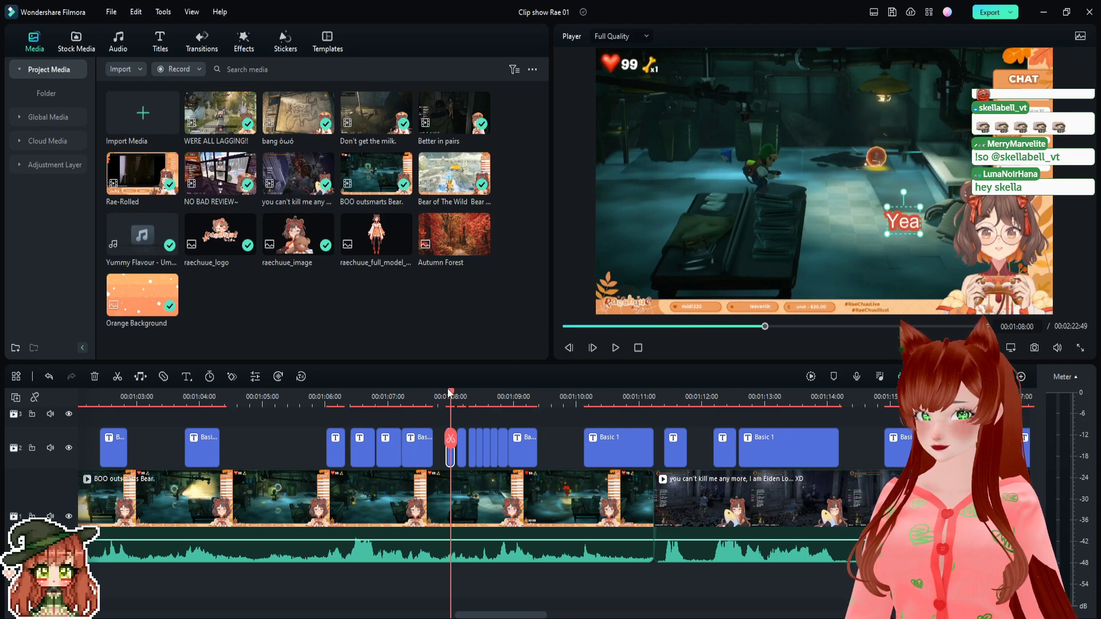
- Nudge the "Ba" caption up and slightly right, and the "TU" caption slightly up and right, closer to the avatar
left_click_drag(450, 392, 463, 393)
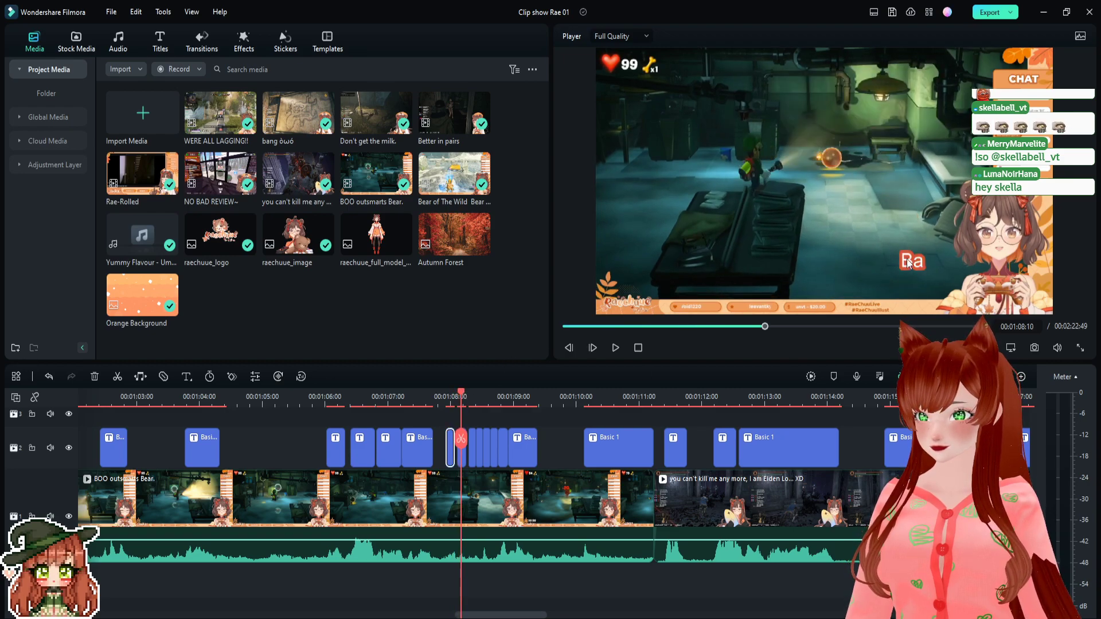
left_click_drag(908, 263, 914, 243)
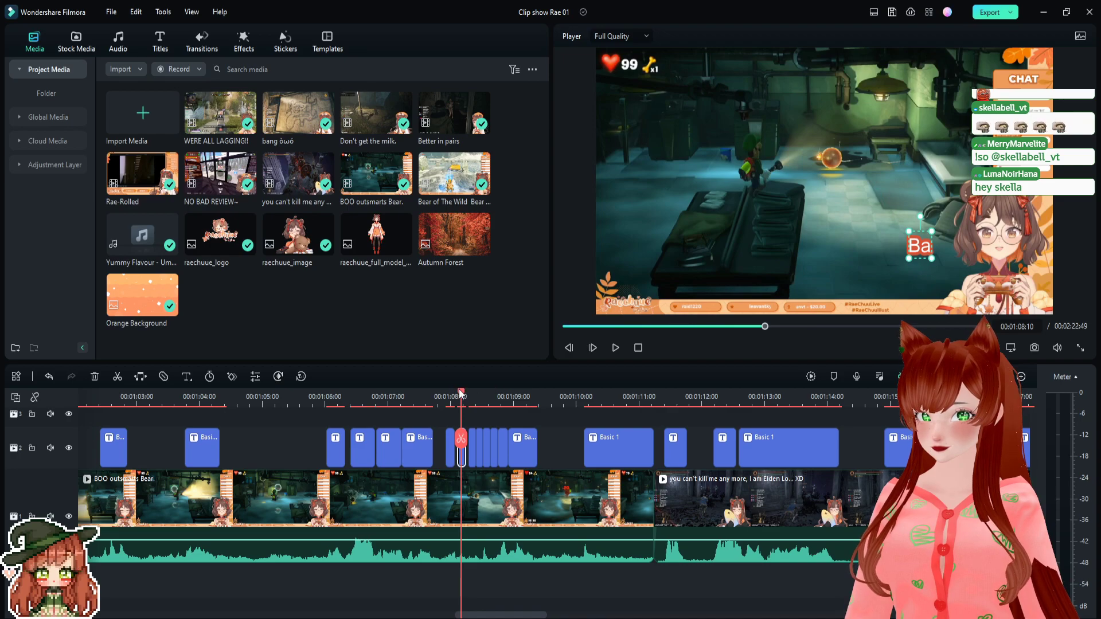
left_click_drag(458, 389, 473, 390)
left_click_drag(911, 269, 927, 255)
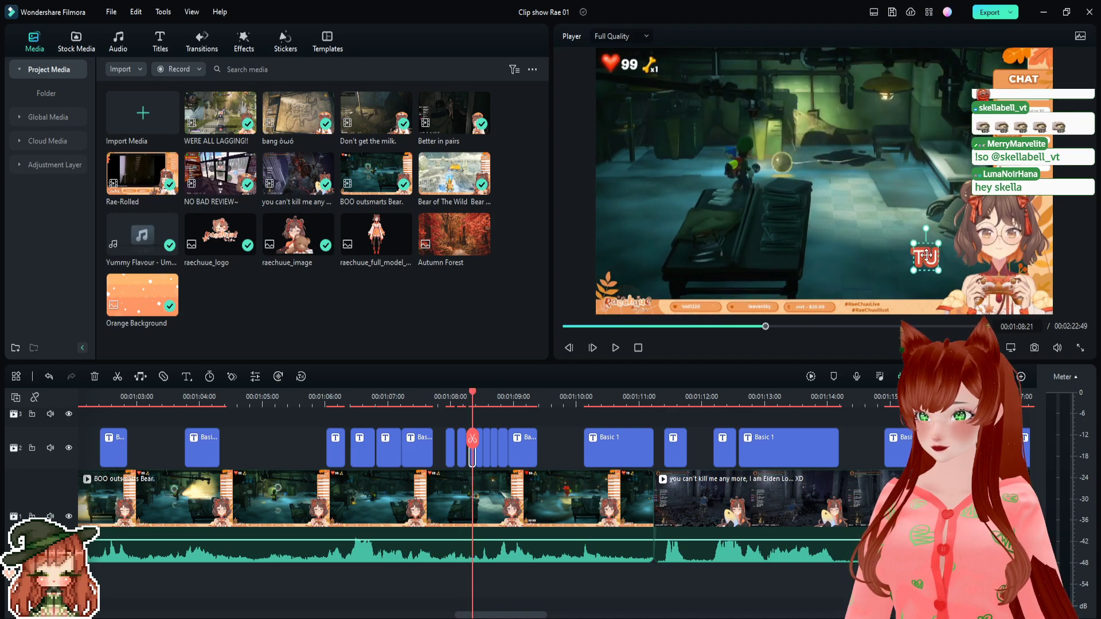
- Stagger the "TU (x2)", "TU (x3)" and "TU (x4)" captions beside the avatar, each placed slightly higher than the one before
left_click_drag(473, 395, 480, 395)
left_click_drag(909, 271, 908, 271)
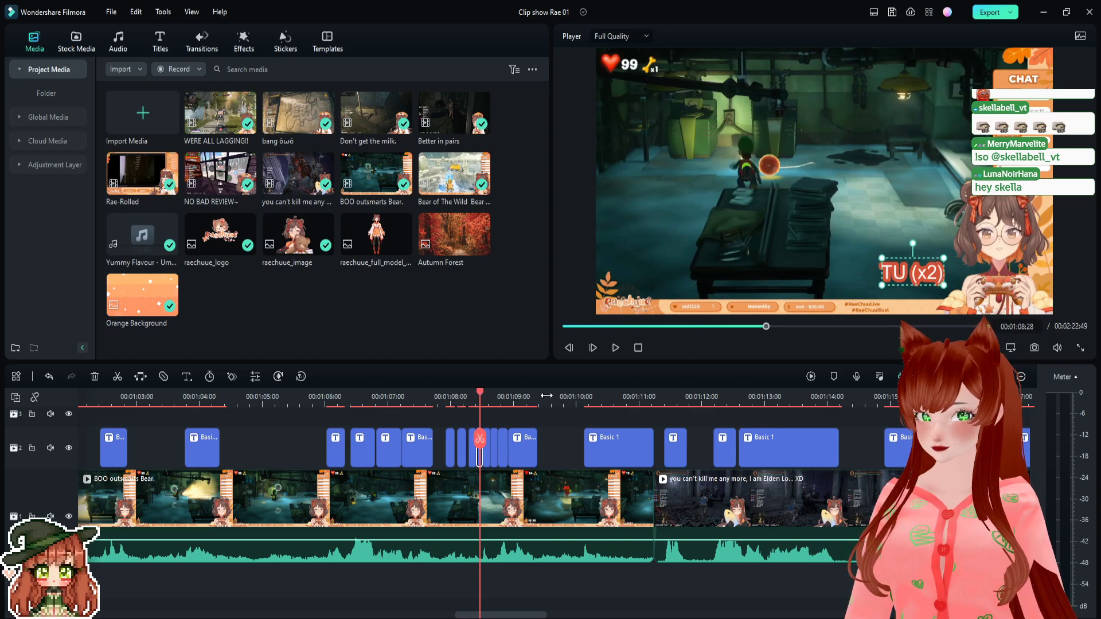
left_click_drag(485, 395, 488, 394)
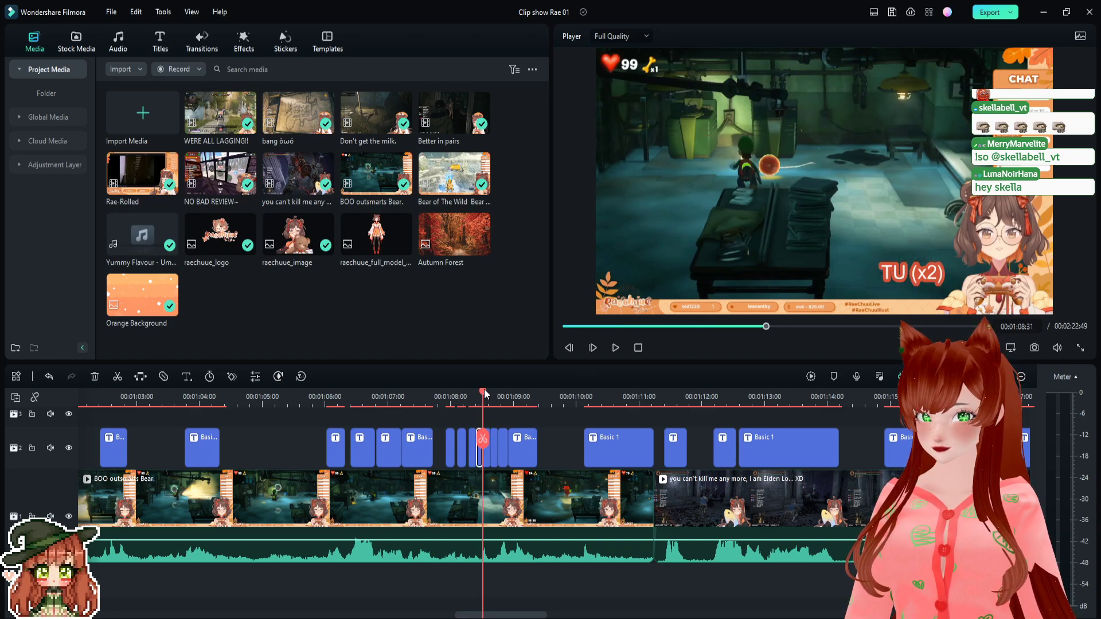
left_click(905, 267)
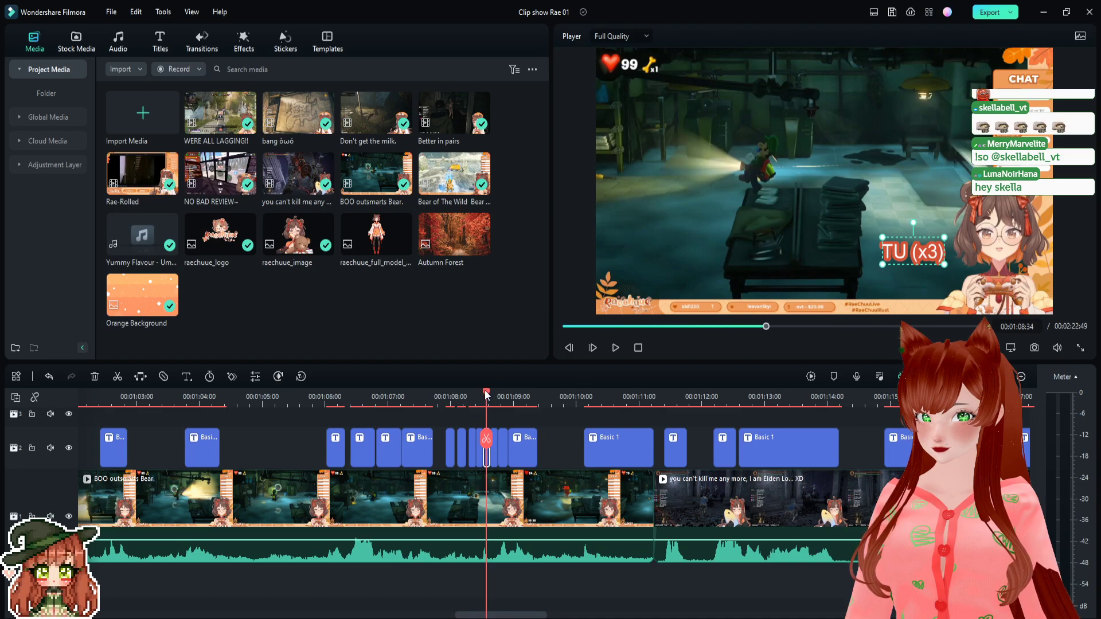
left_click_drag(485, 394, 496, 393)
left_click_drag(911, 259, 913, 232)
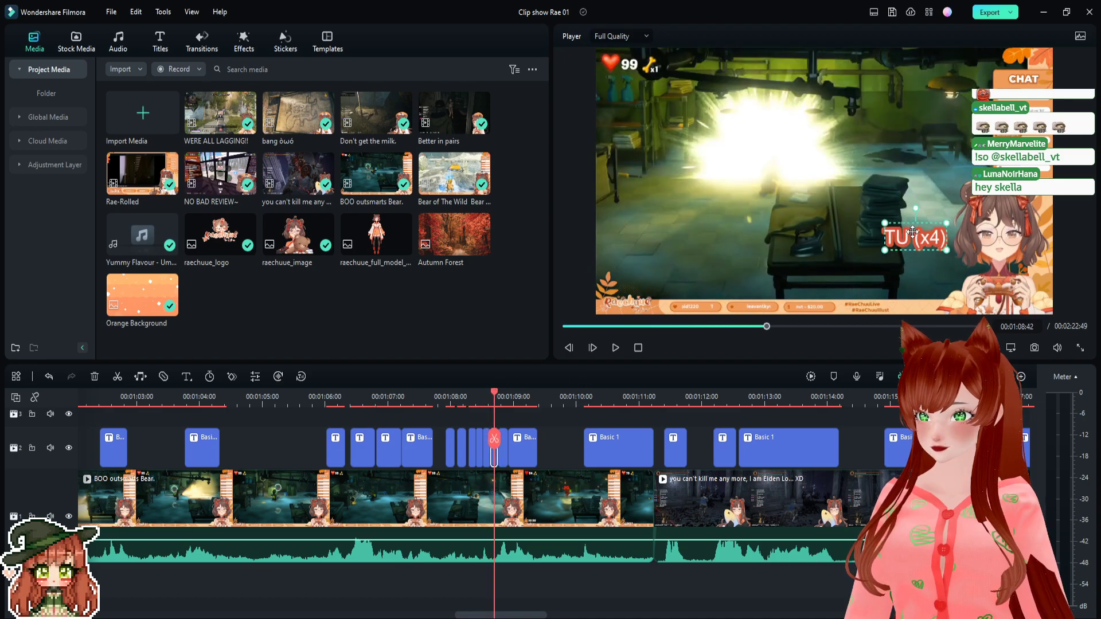
- Enlarge the "BAH" caption and raise it slightly, and nudge the "WOO!" caption slightly up and right
left_click_drag(497, 393, 505, 393)
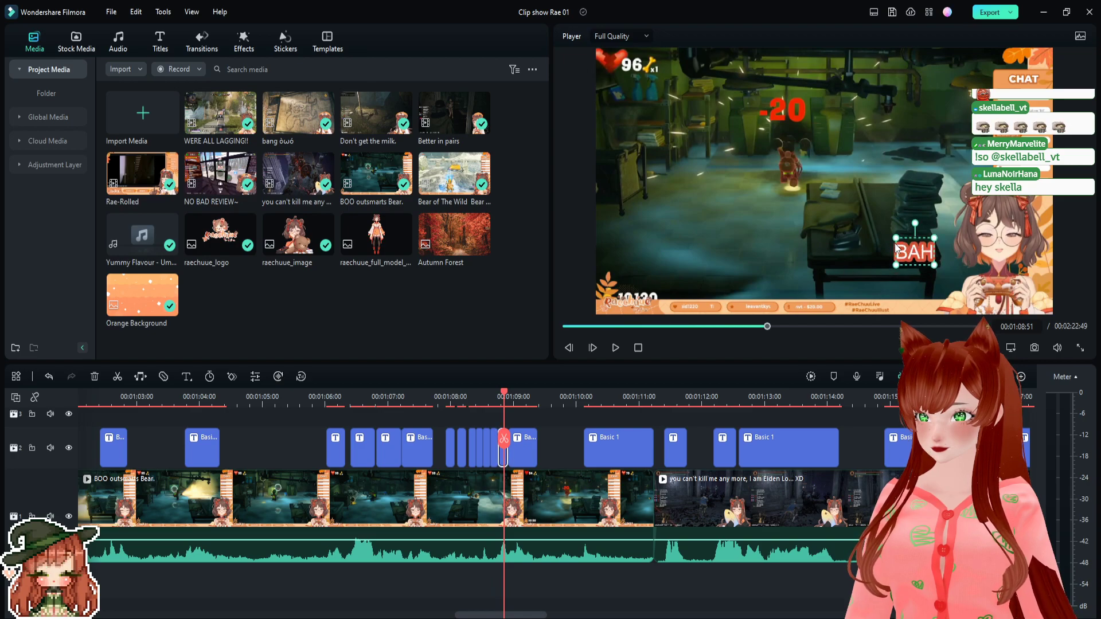
mouse_move(895, 235)
left_mouse_down()
mouse_move(885, 228)
mouse_move(914, 240)
left_mouse_up()
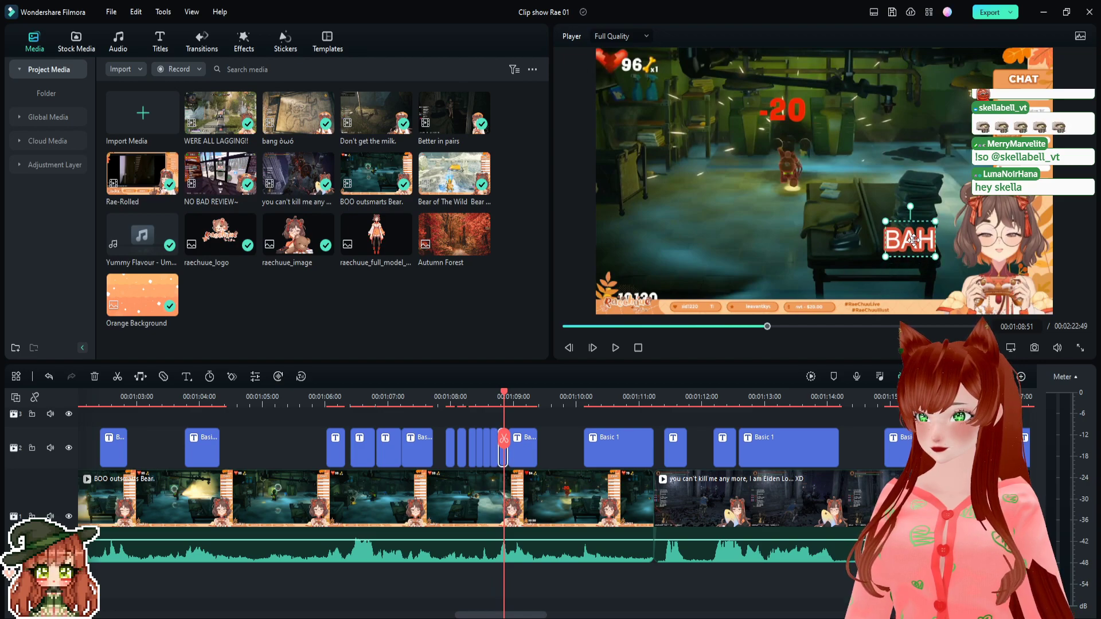
left_click(524, 393)
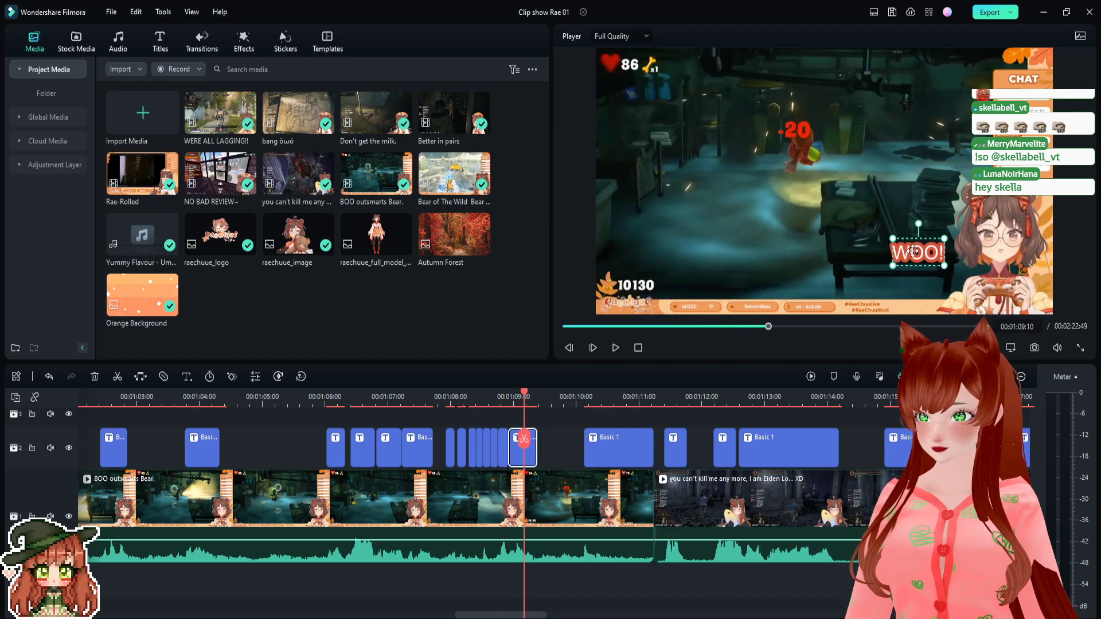
left_click_drag(913, 251, 916, 246)
- Play back the captions from about 1:05, and move the "There's a Crucible Knight here" caption up above the avatar's head
left_click(282, 395)
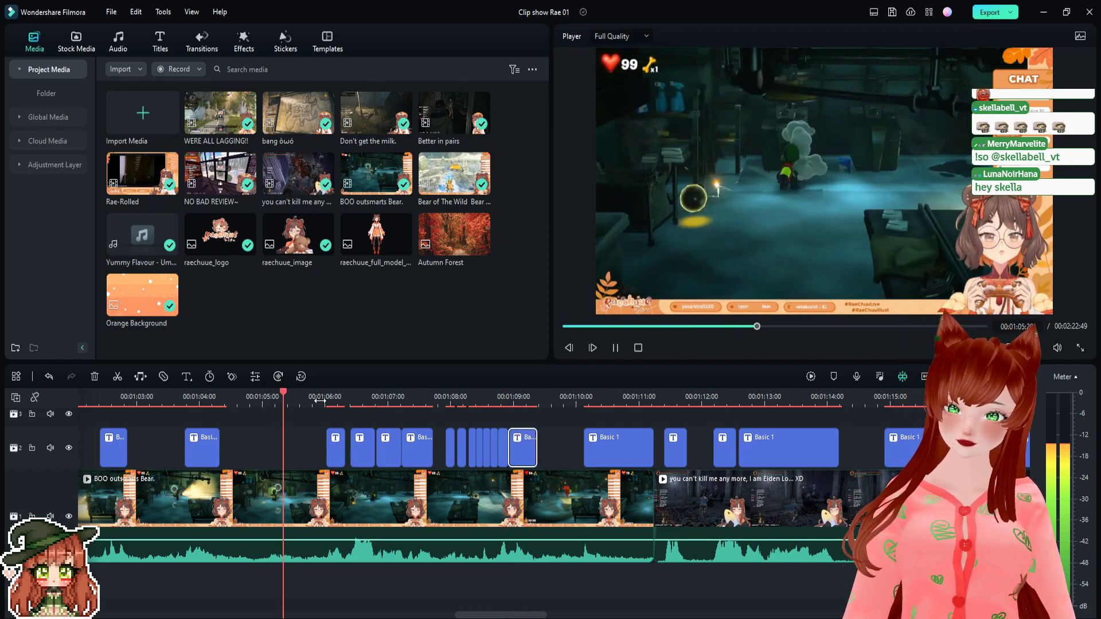
key("space")
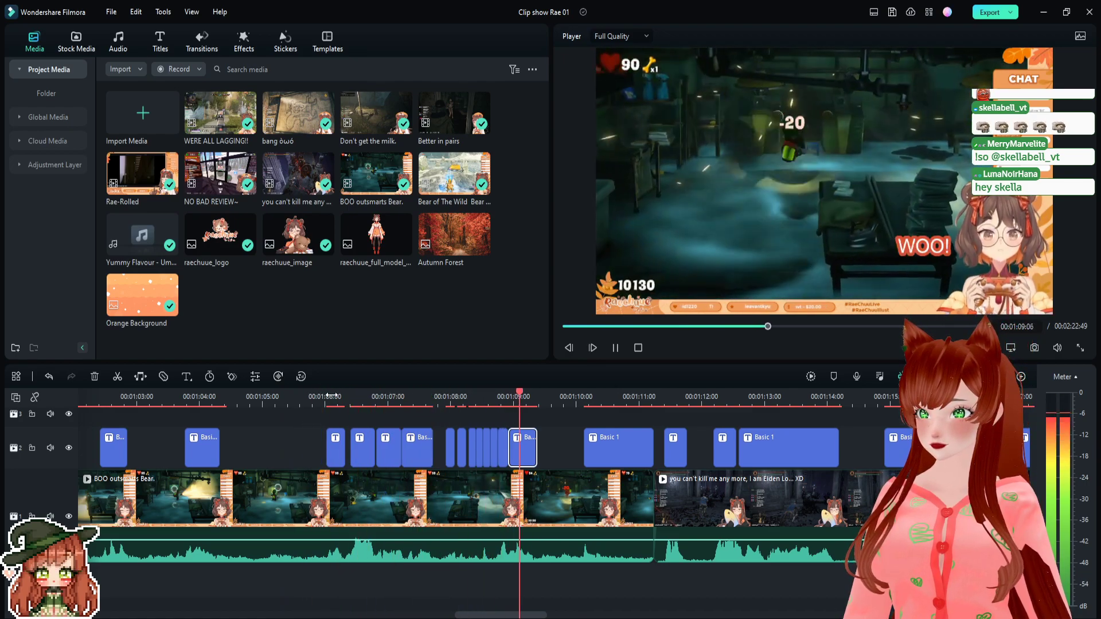
key("space")
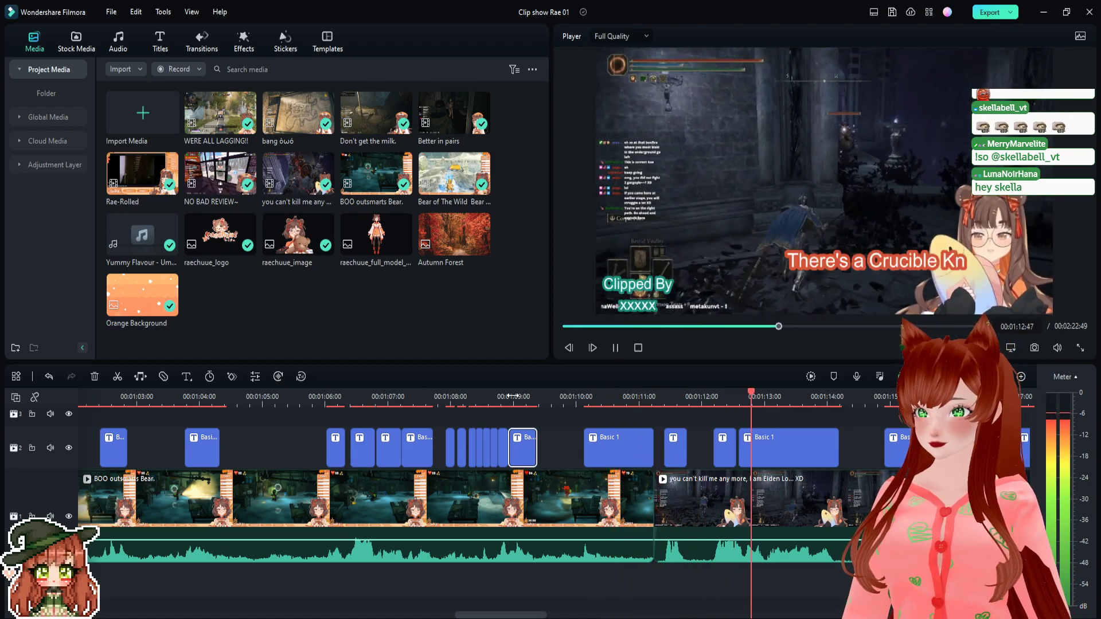
key("space")
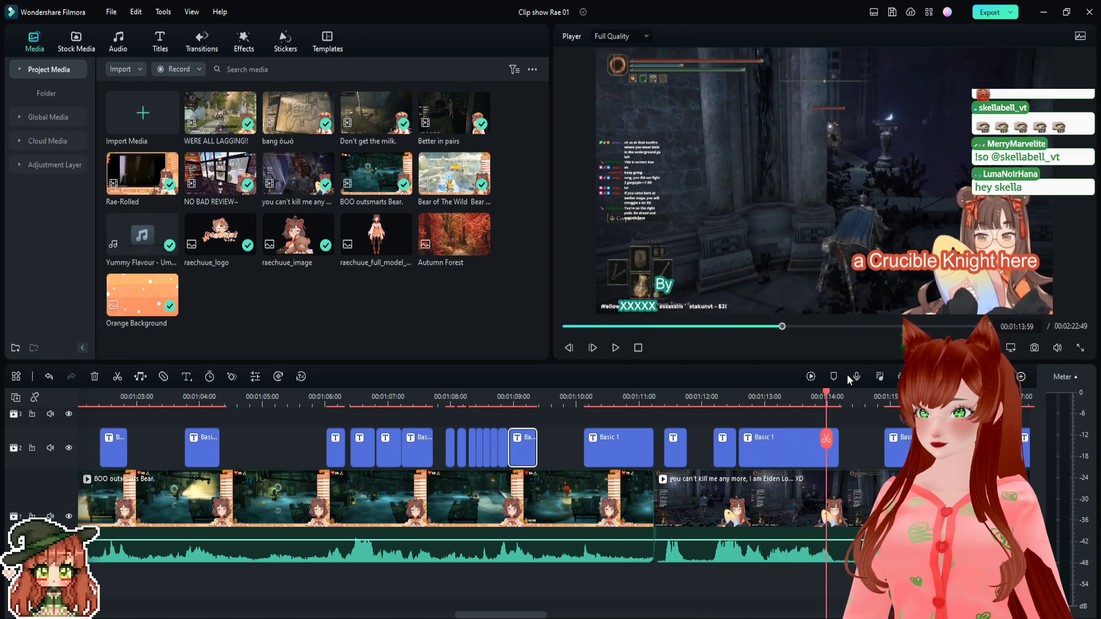
left_click(797, 396)
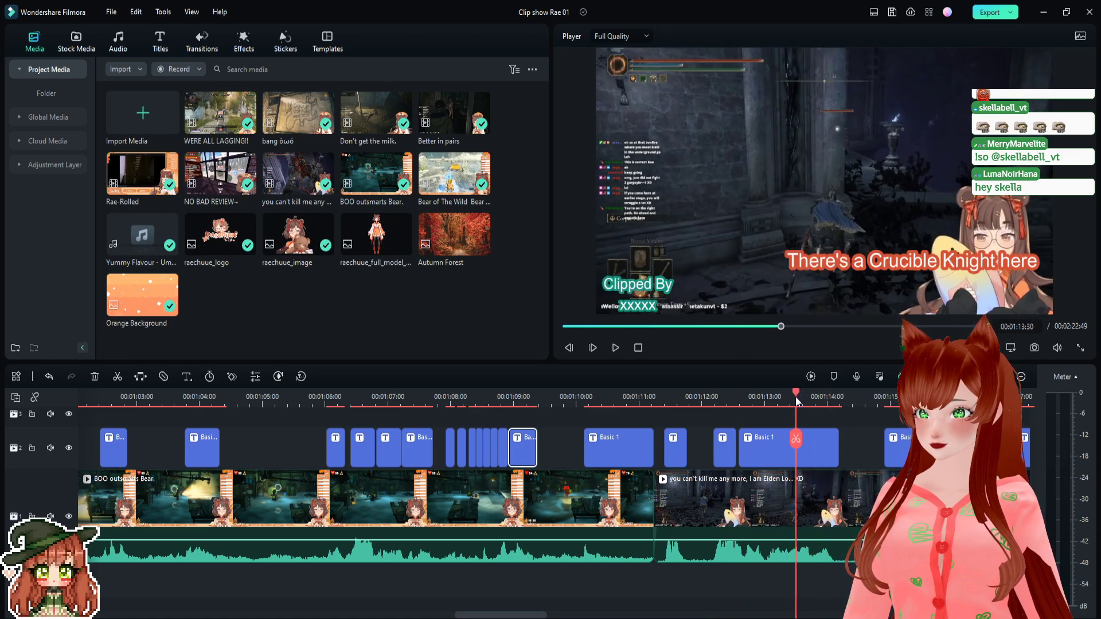
left_click_drag(918, 264, 920, 125)
left_click(636, 289)
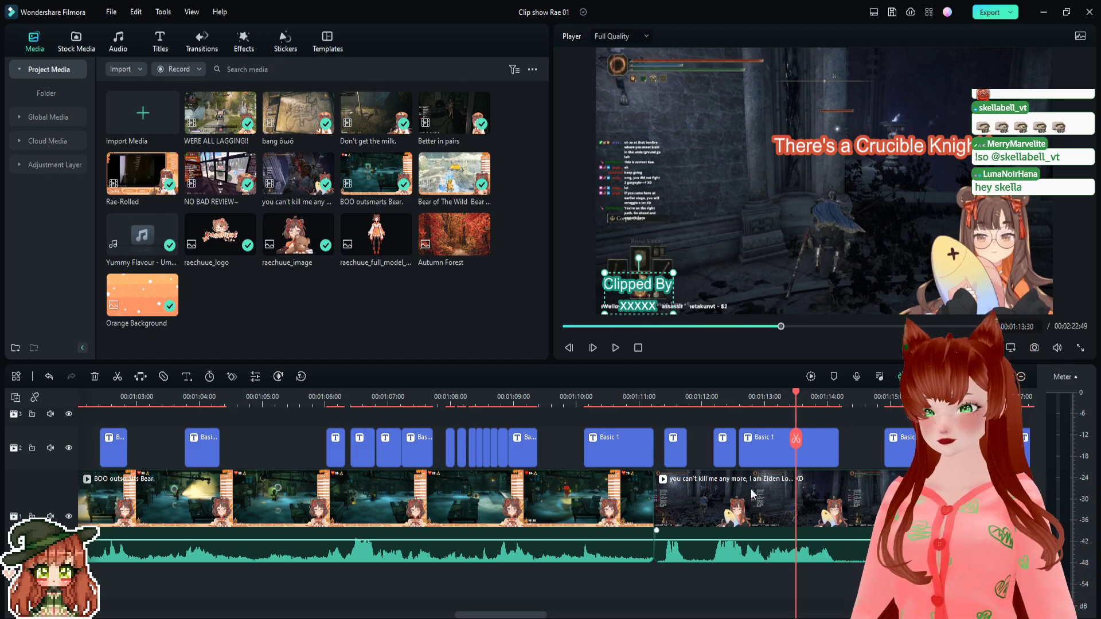
- Move the "WAH!" and "AH!" captions up and slightly right, beside the avatar's head
left_click(724, 391)
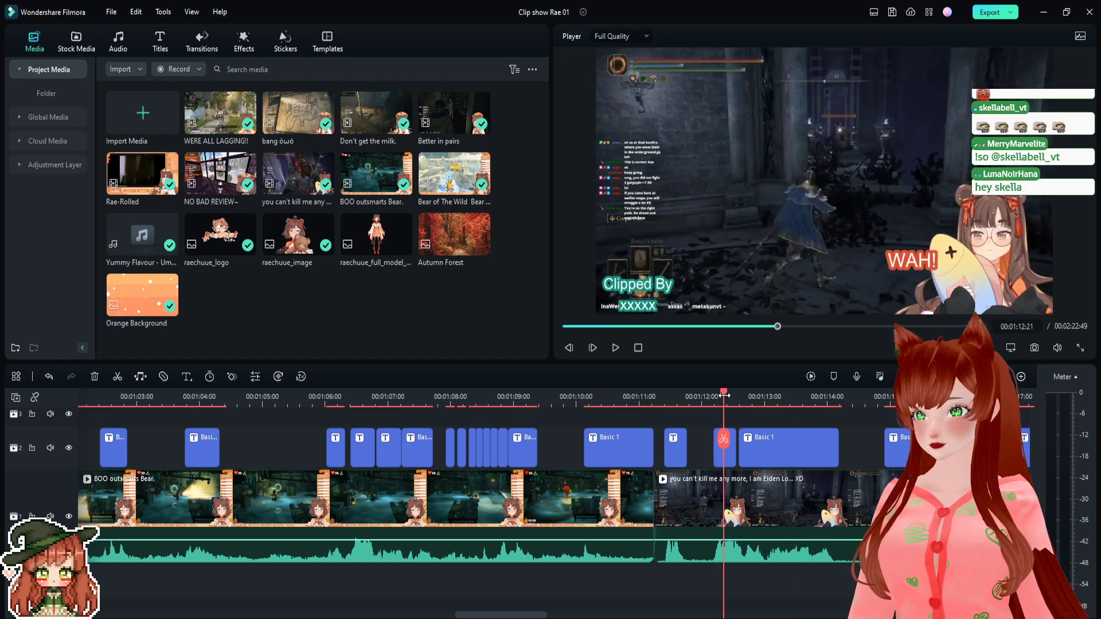
left_click_drag(917, 265, 924, 221)
left_click(676, 396)
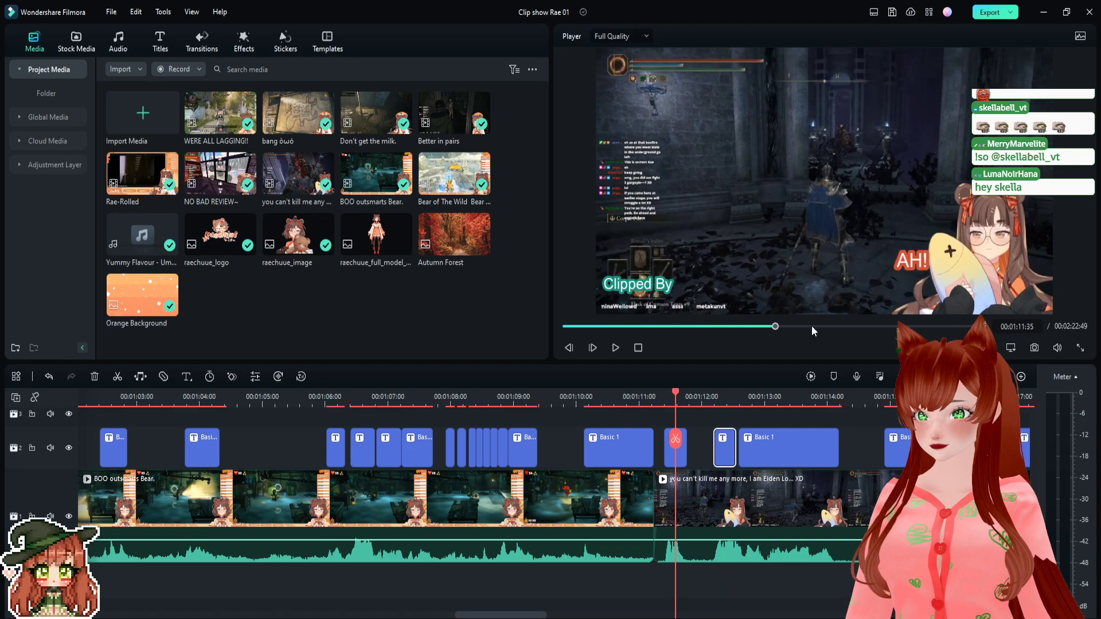
left_click_drag(920, 269, 933, 225)
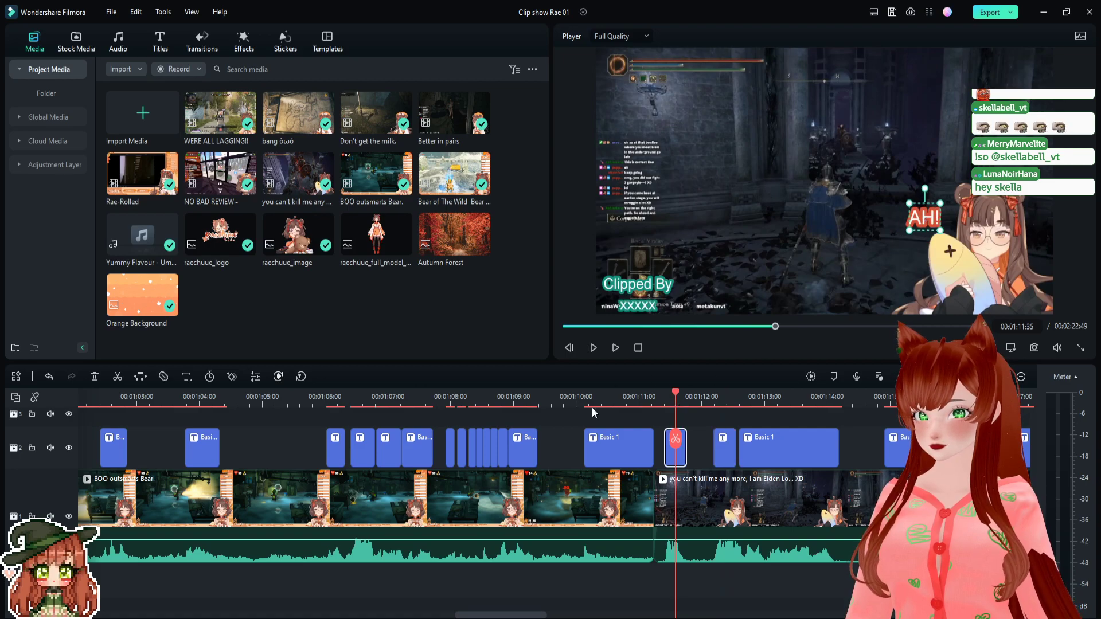
- Lower the Elden Lord clip's volume to -3.75 dB after playing into it from about 1:10, and listen to the change
left_click(624, 396)
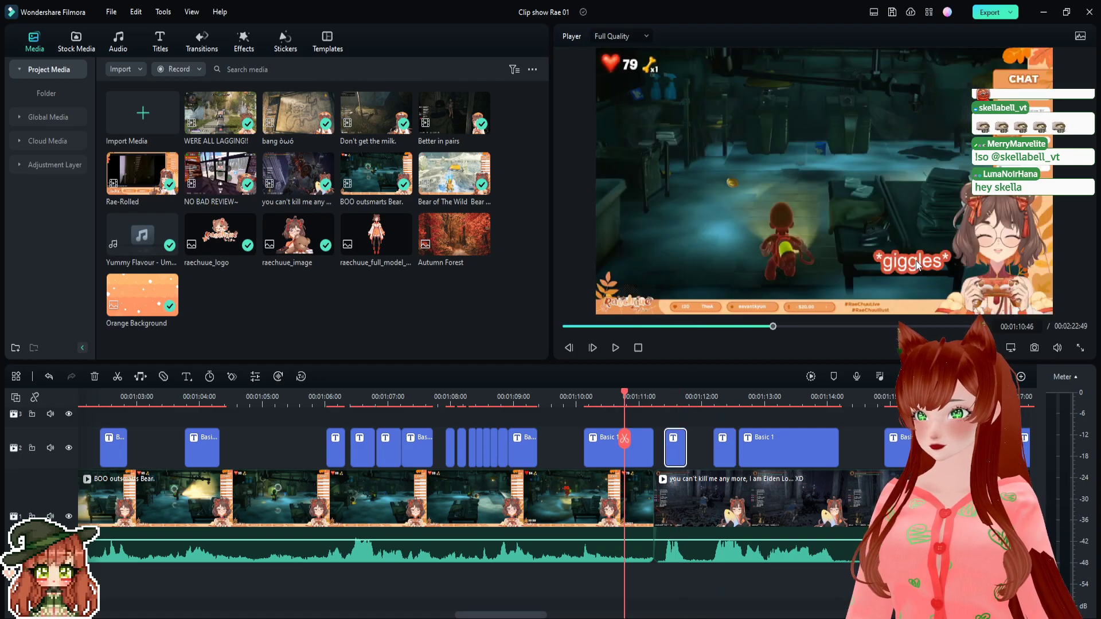
key("space")
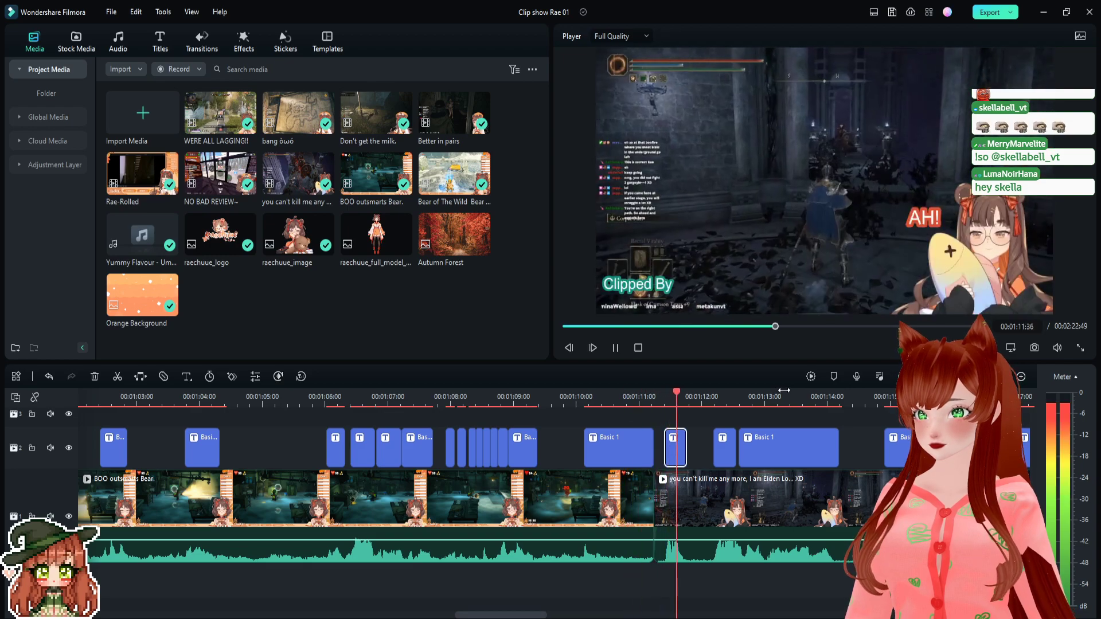
key("space")
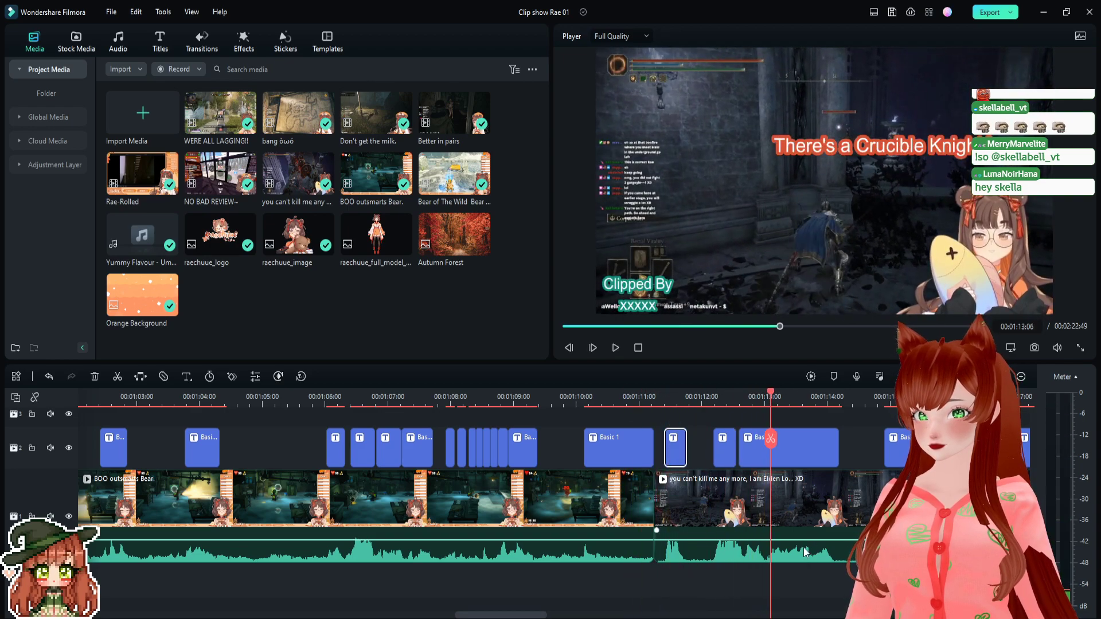
left_click_drag(801, 540, 800, 542)
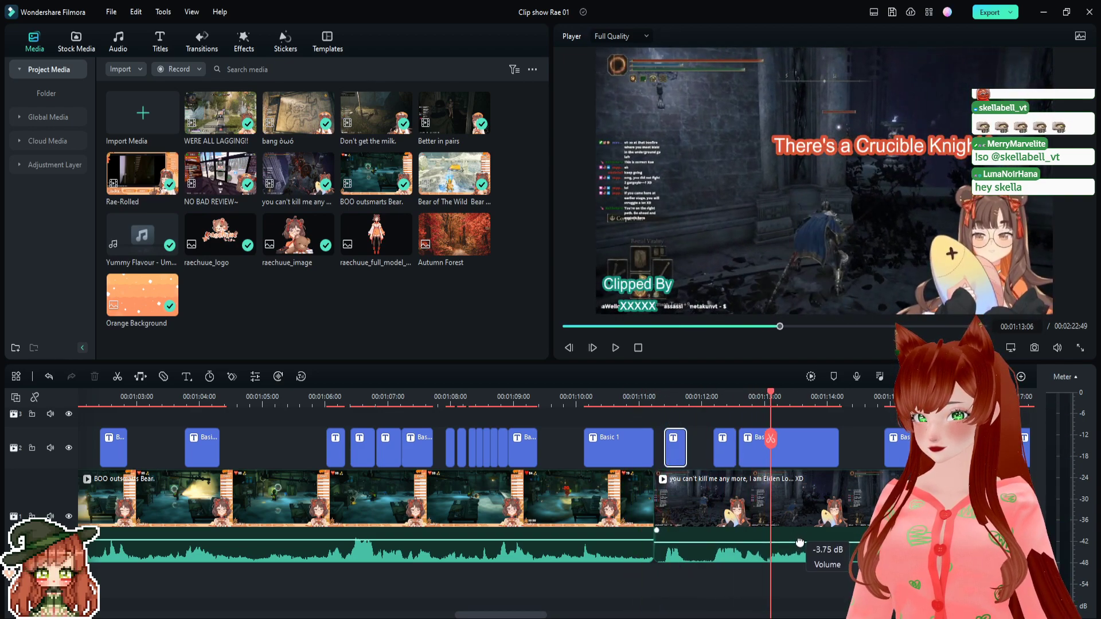
key("space")
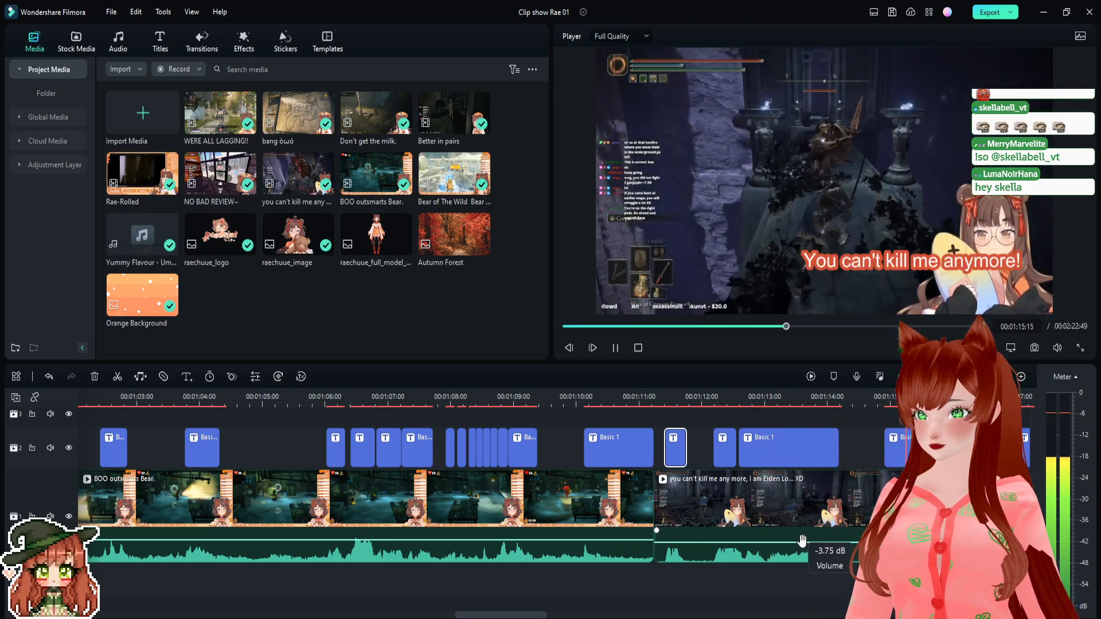
key("space")
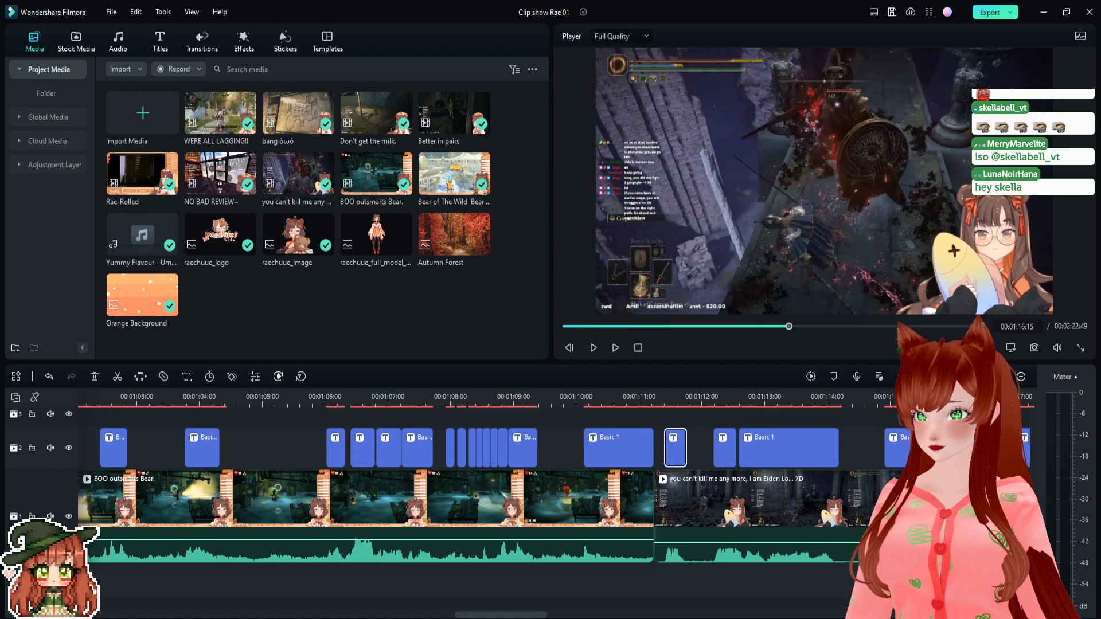
- Move the "You can't kill me anymore!" caption left, clear of the avatar, and replay the clip from about 1:13
key("Left")
left_click_drag(949, 268, 852, 259)
left_click(781, 396)
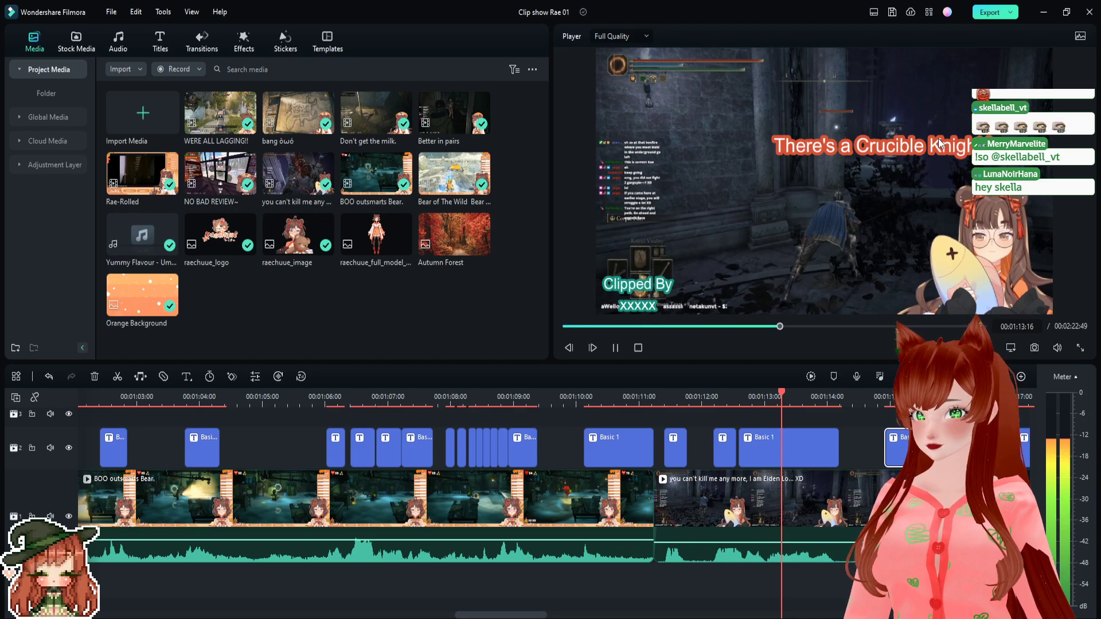
key("space")
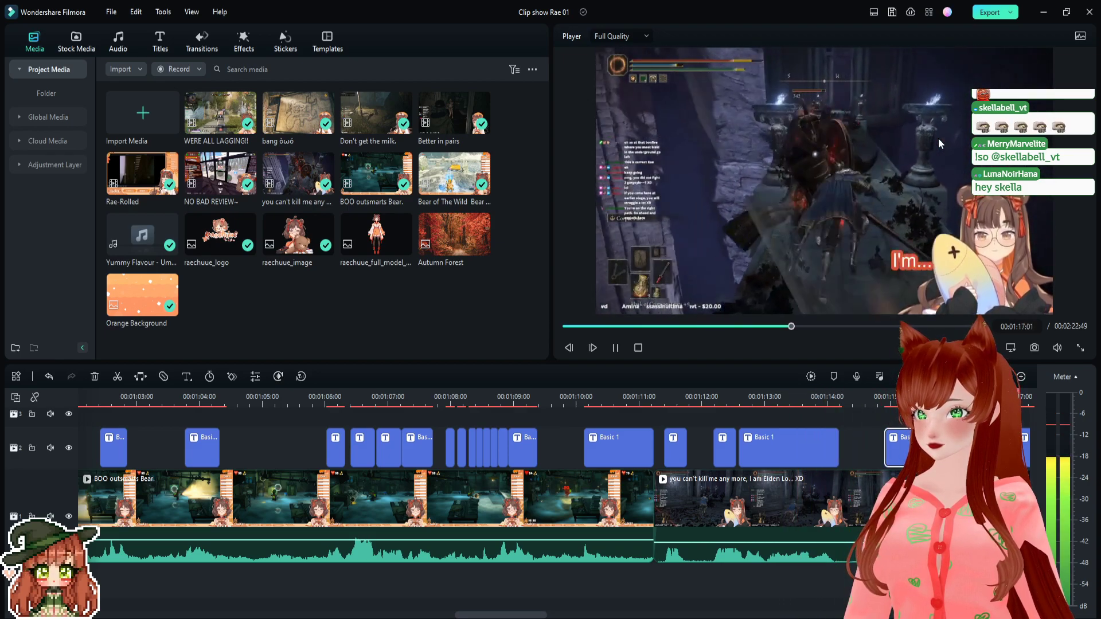
key("space")
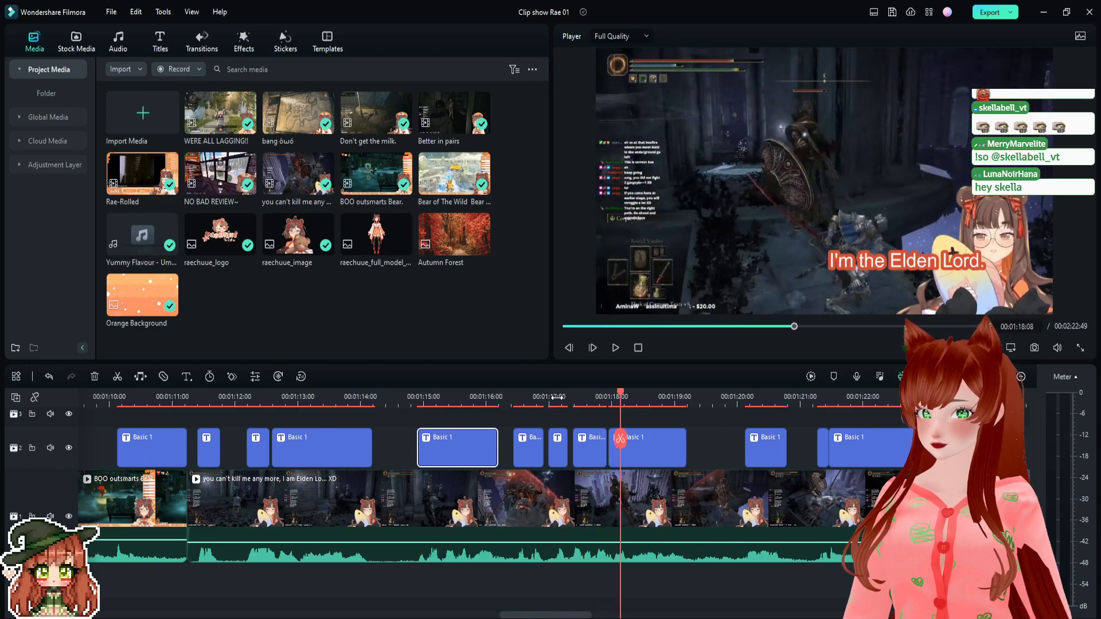
- Move the "I'M TOO..." caption left and slightly down, and the "I'm..." caption up and right beside the avatar's head
left_click(525, 397)
left_click_drag(921, 256, 885, 266)
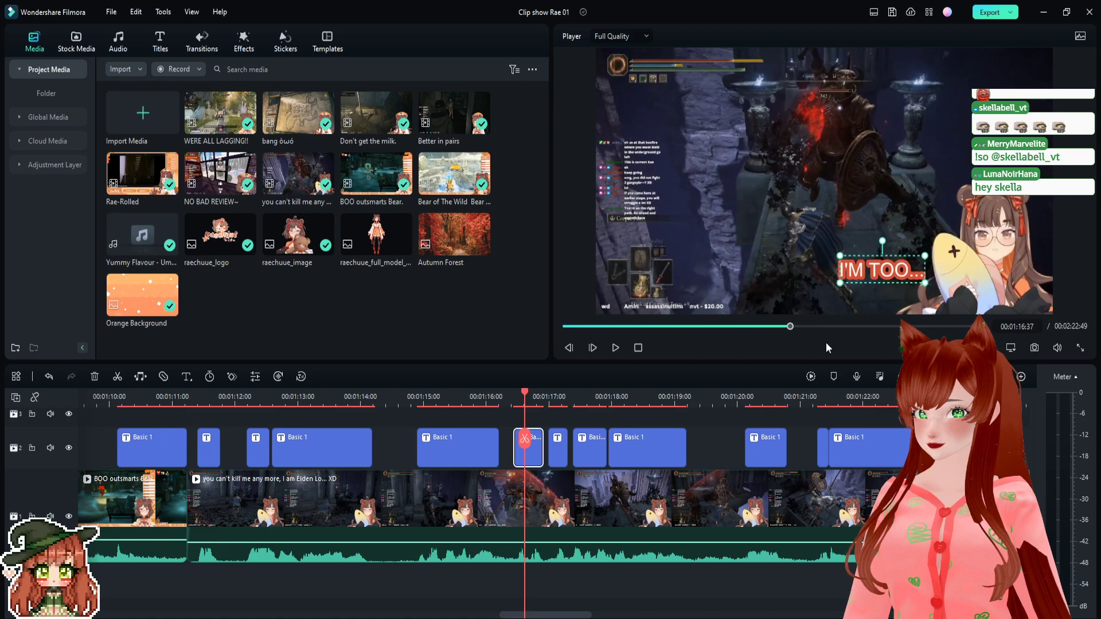
left_click(554, 400)
left_click(898, 259)
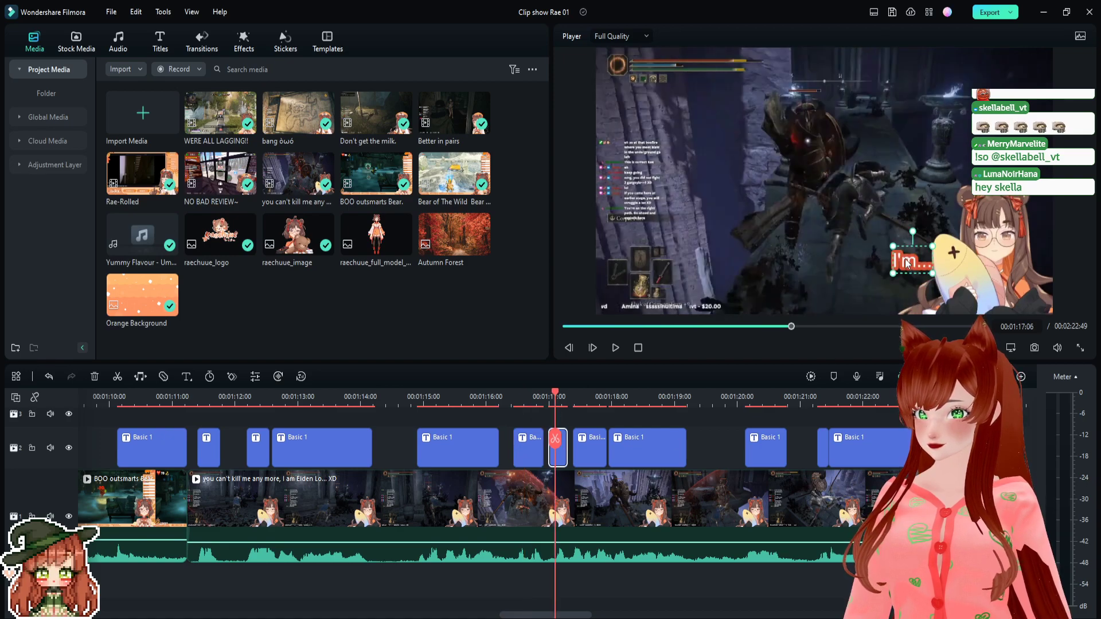
left_click_drag(897, 259, 924, 212)
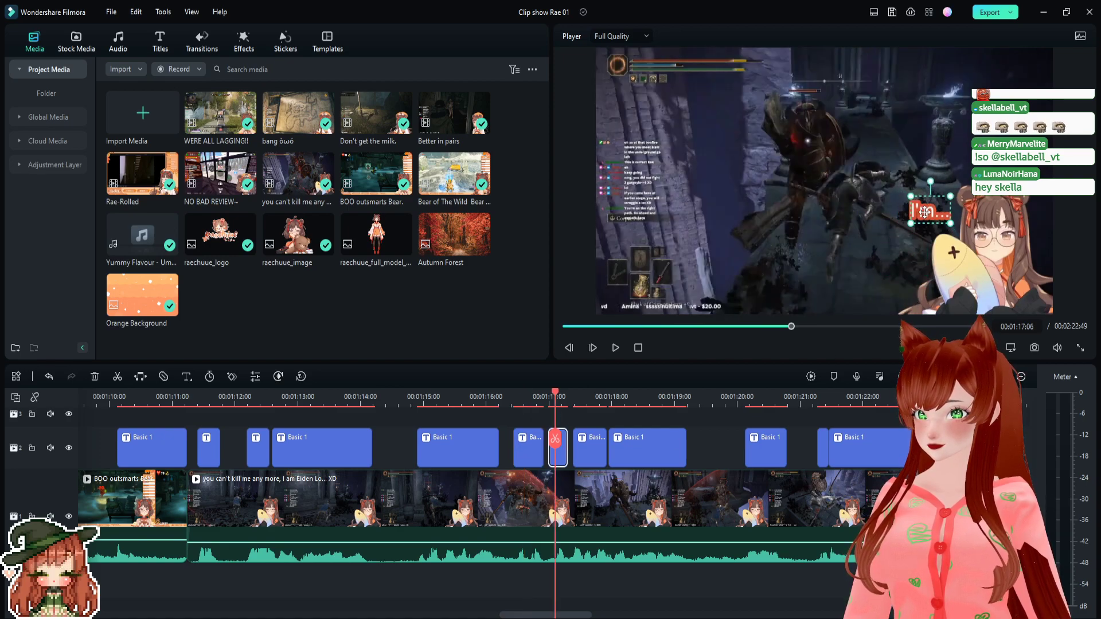
- Move the "ELDEN LORD" and "I'm the Elden Lord..." captions left and slightly down, clear of the avatar
left_click(584, 395)
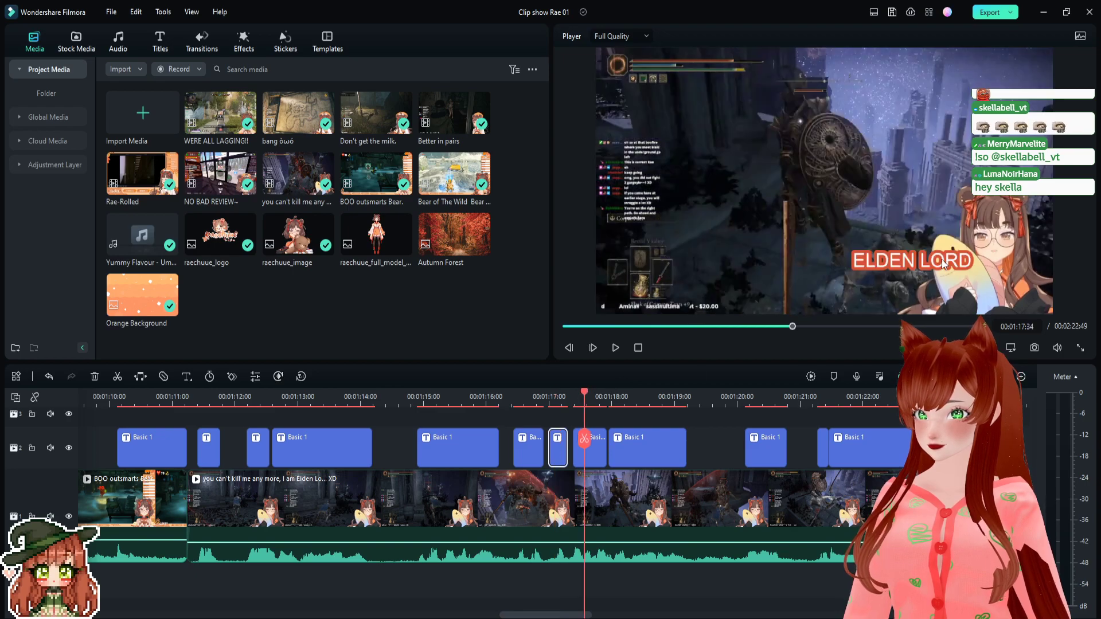
left_click_drag(943, 264, 856, 277)
left_click(642, 395)
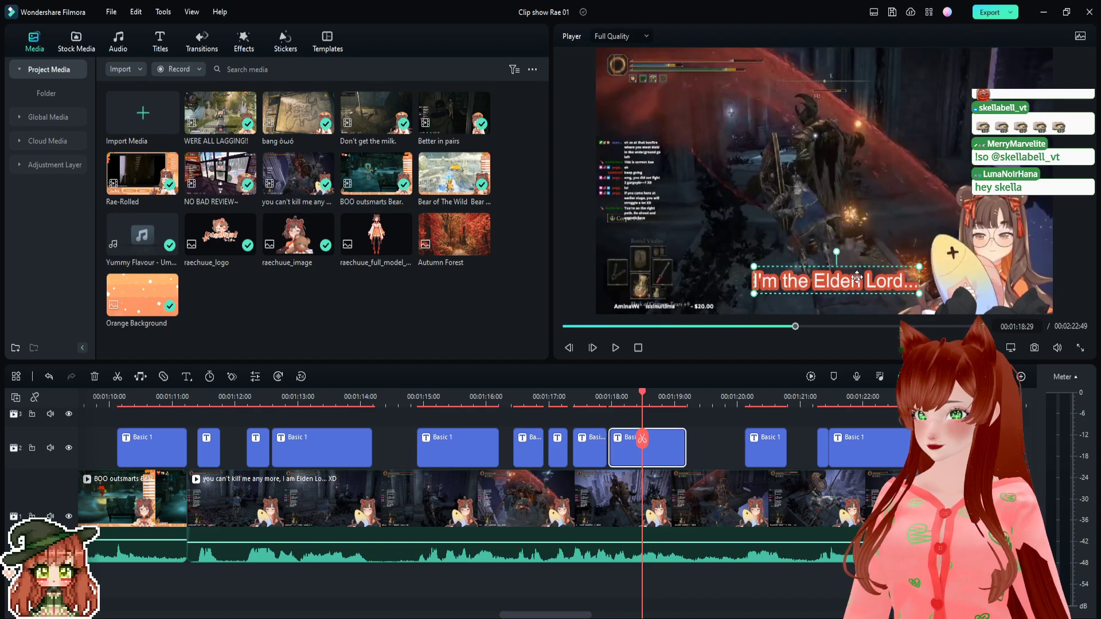
- Play on past 1:20 and move the "EEEEE" caption up beside the avatar's head
key("space")
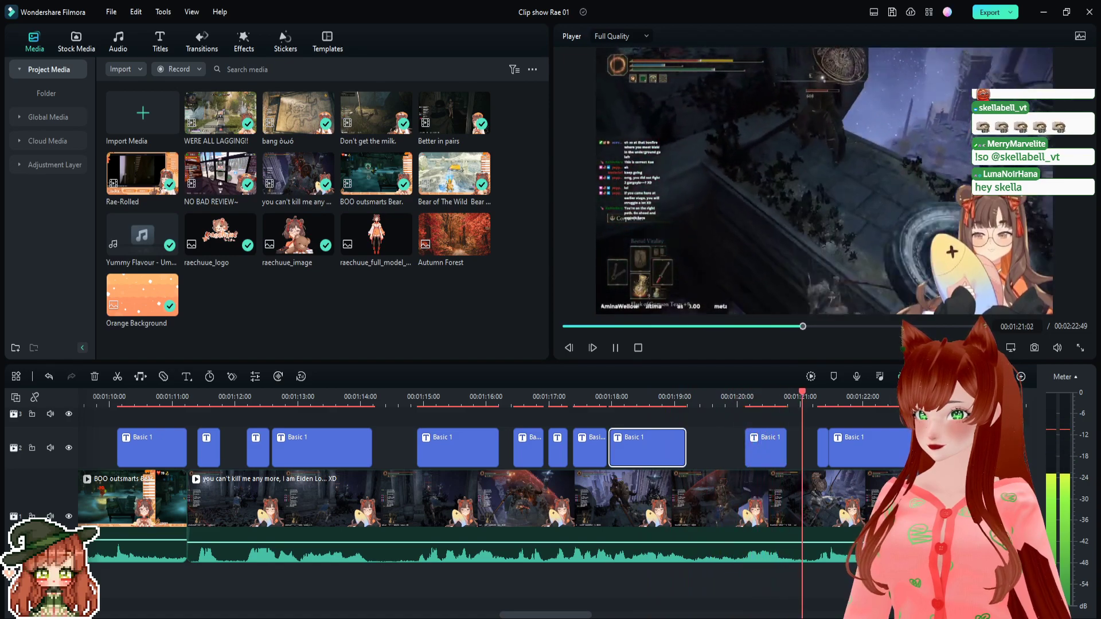
left_click(765, 400)
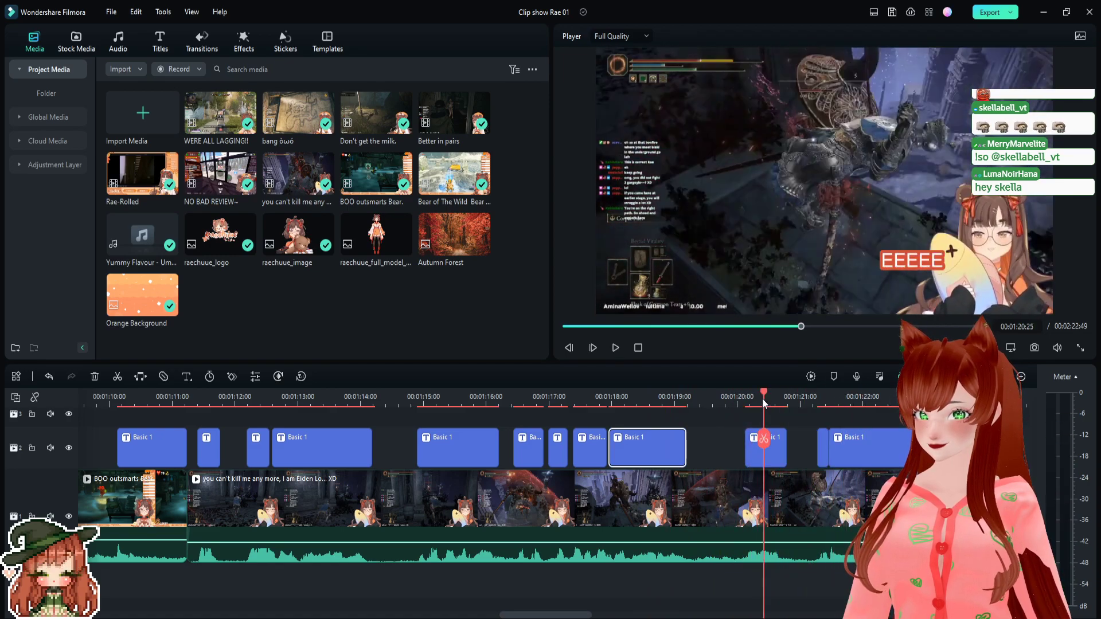
left_click(920, 247)
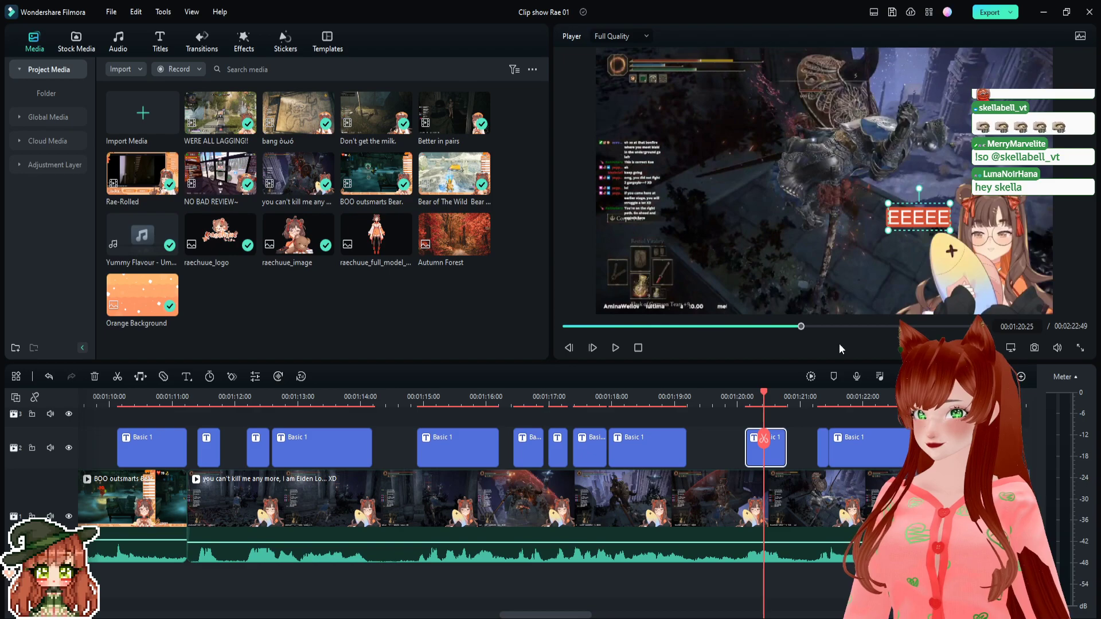
- Play on to about 1:21 and move the "*gasp*" caption up beside the avatar's head
key("space")
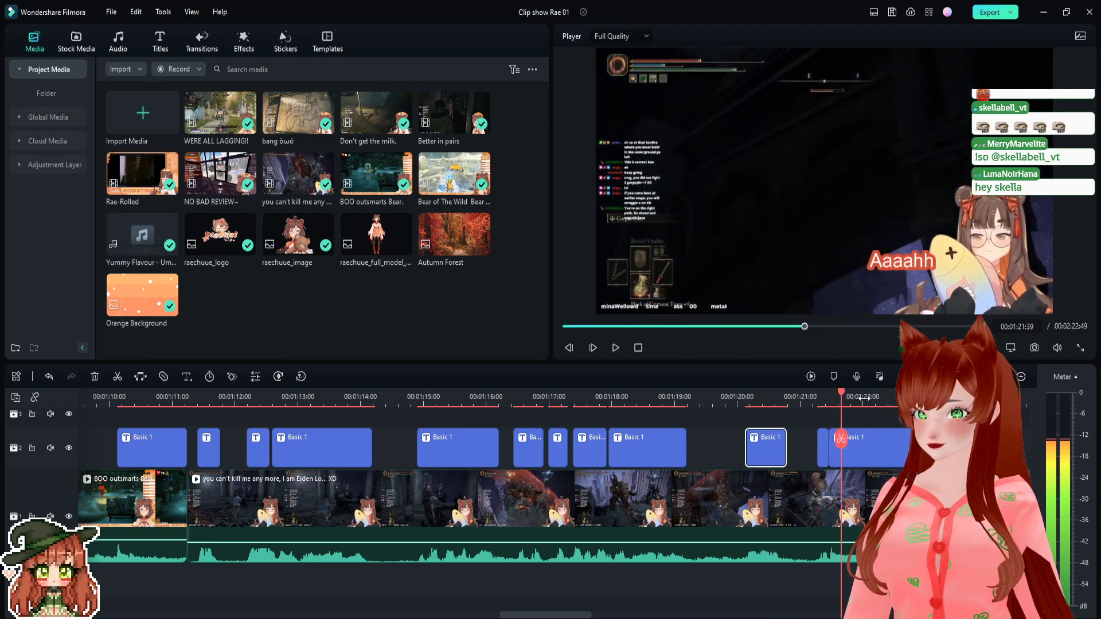
key("space")
scroll(819, 399, "down", 1)
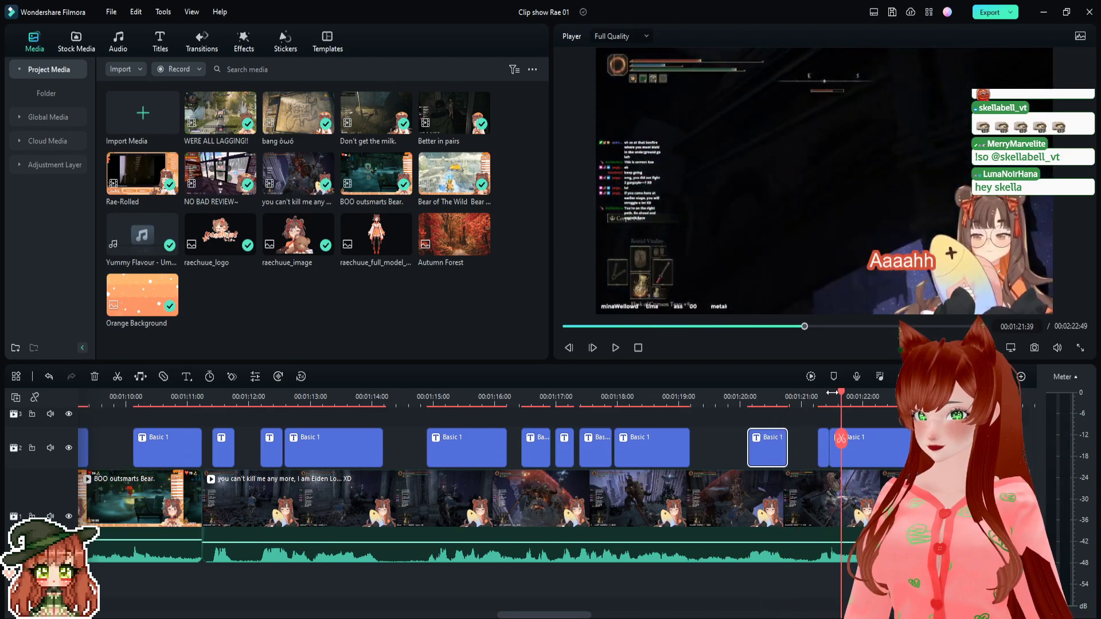
left_click(832, 397)
left_click_drag(833, 398, 824, 397)
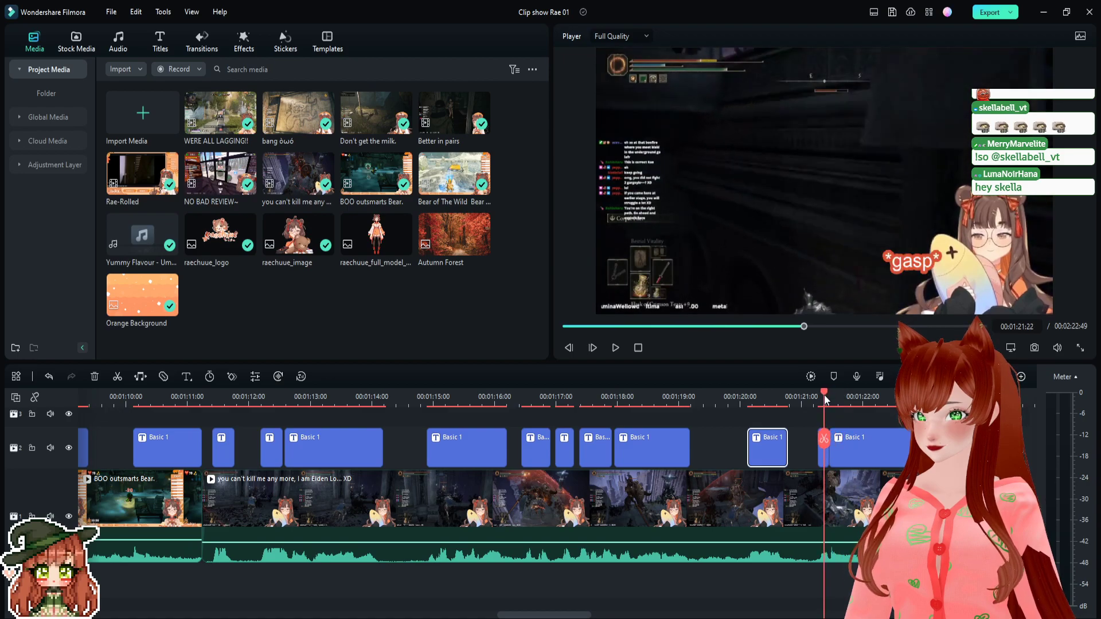
left_click(930, 219)
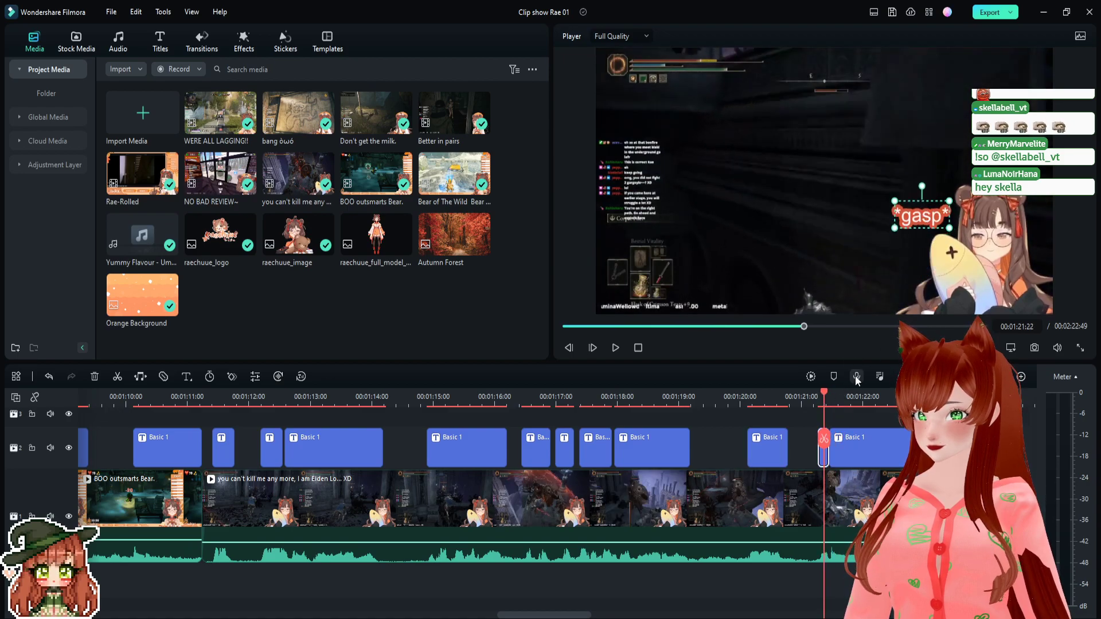
- Move the "Aaaahhhh" caption left, clear of the avatar, and play on past 1:29
key("space")
left_click_drag(925, 260, 888, 257)
key("space")
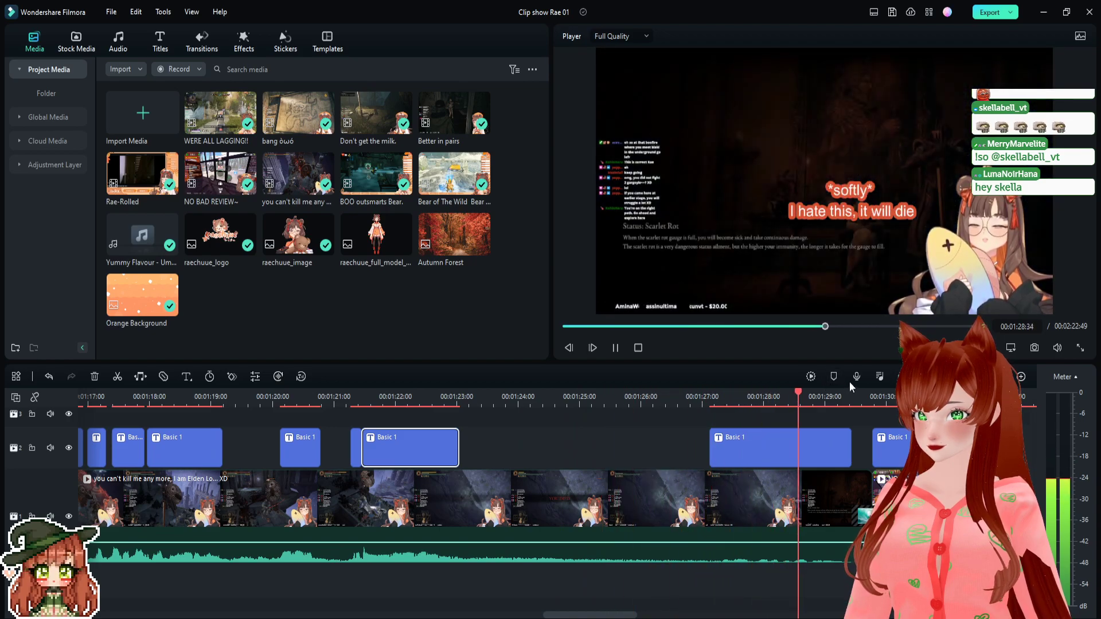
key("space")
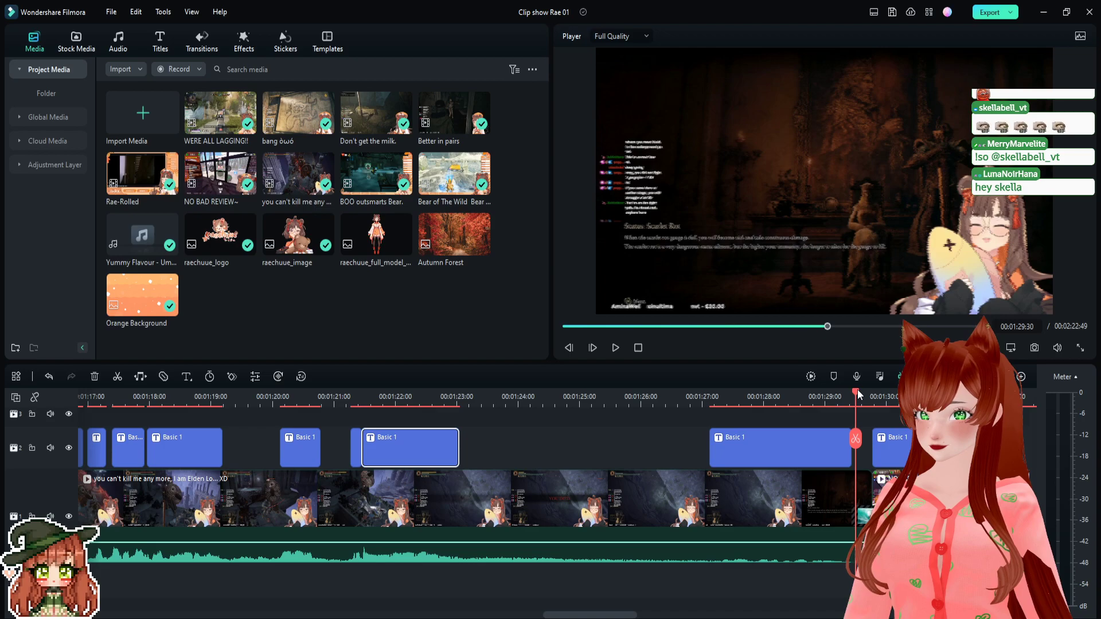
- Replay the section from about 1:19 to 1:22 to check the "EEEEE", "*gasp*" and "Aaaahhhh" captions
left_click_drag(856, 389, 427, 395)
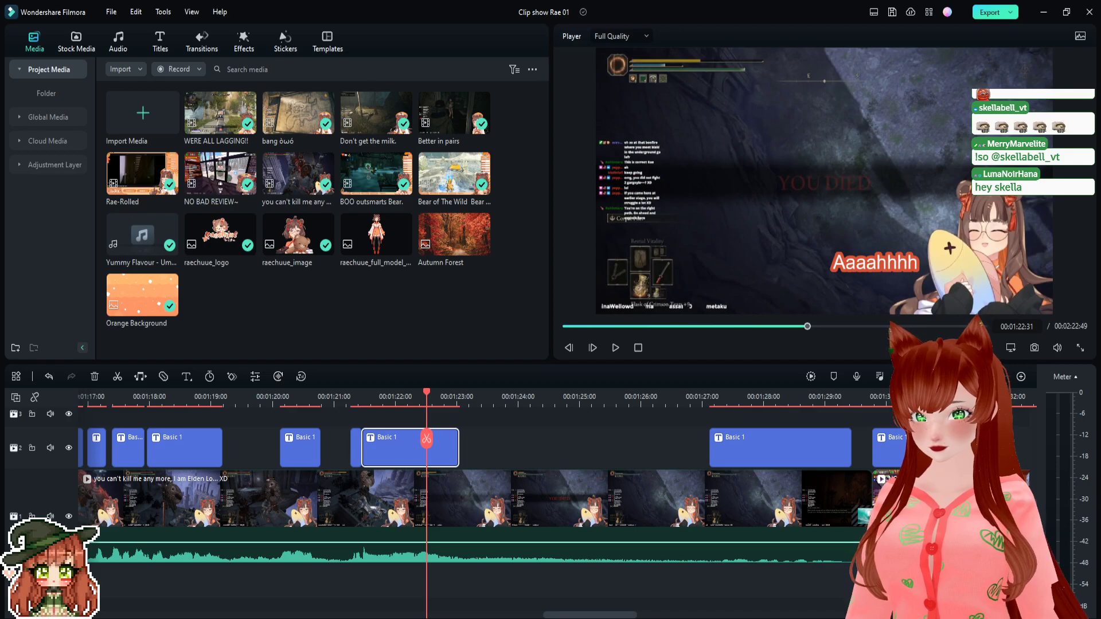
left_click_drag(426, 438, 250, 394)
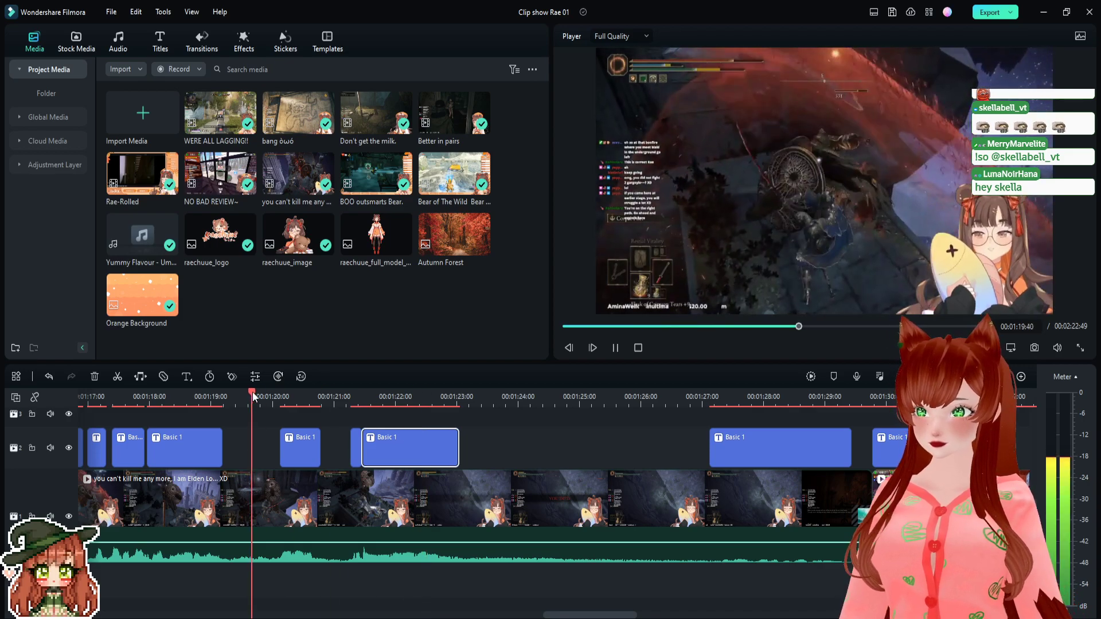
key("space")
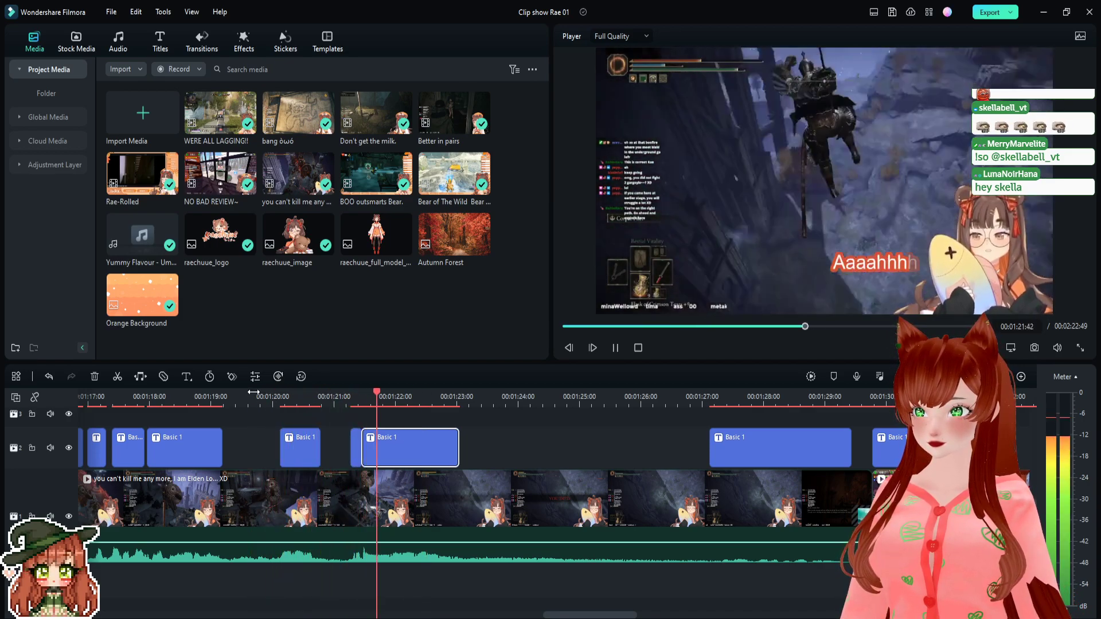
key("space")
left_click_drag(389, 396, 299, 396)
- Inspect the upper title tracks around 1:20, 1:30 and 1:13 for an existing caption to reuse
scroll(248, 481, "up", 3)
scroll(249, 483, "up", 1)
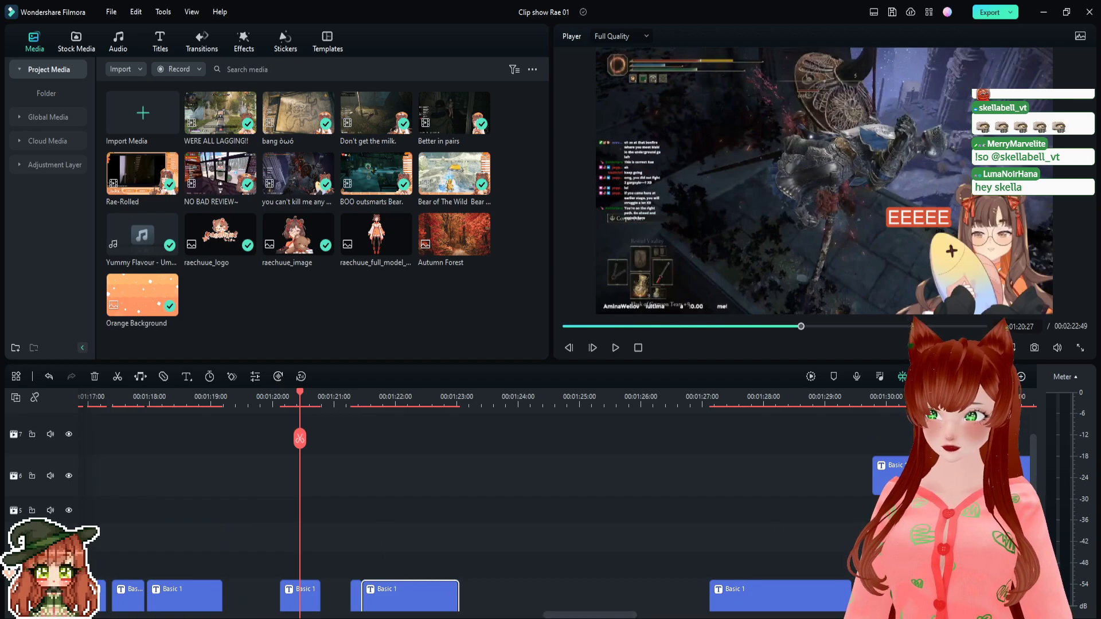
left_click(931, 398)
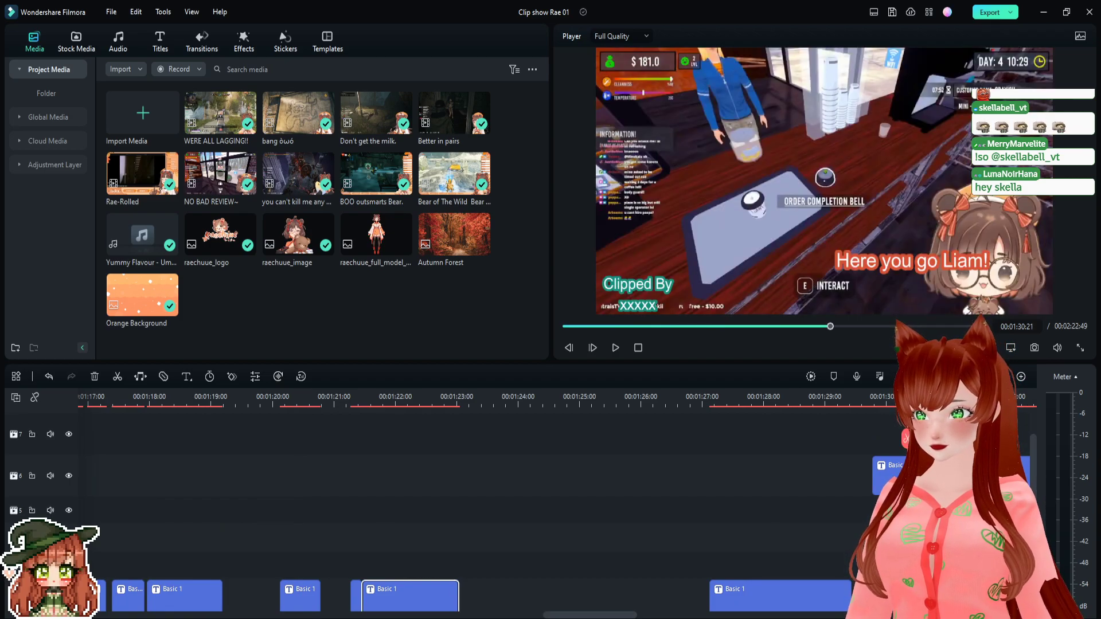
left_click(329, 397)
left_click(298, 397)
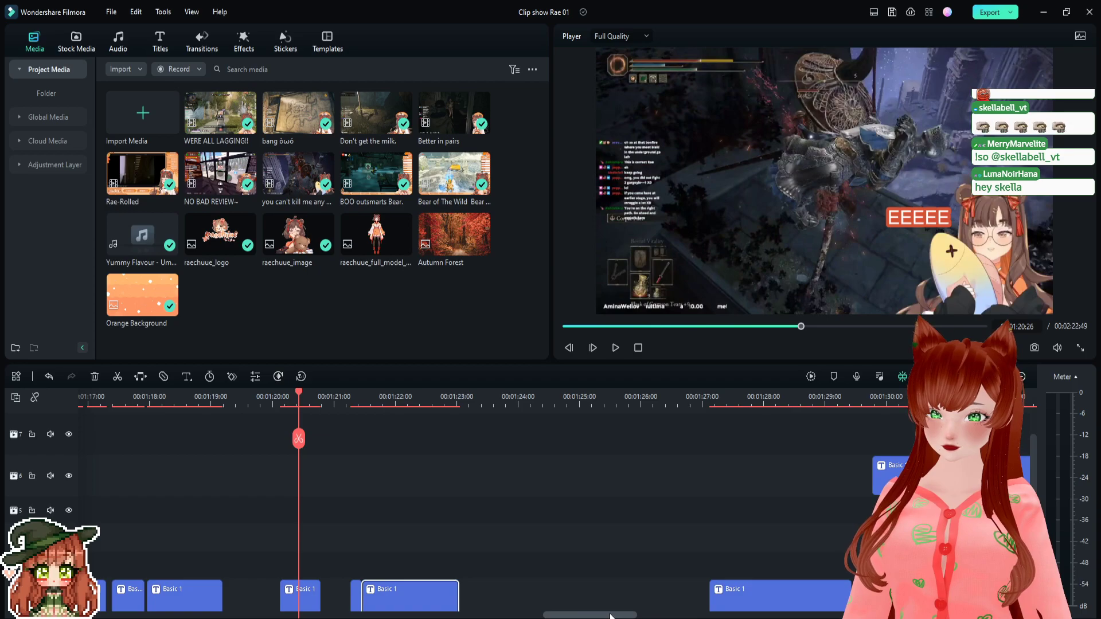
left_click_drag(611, 616, 556, 616)
left_click(430, 396)
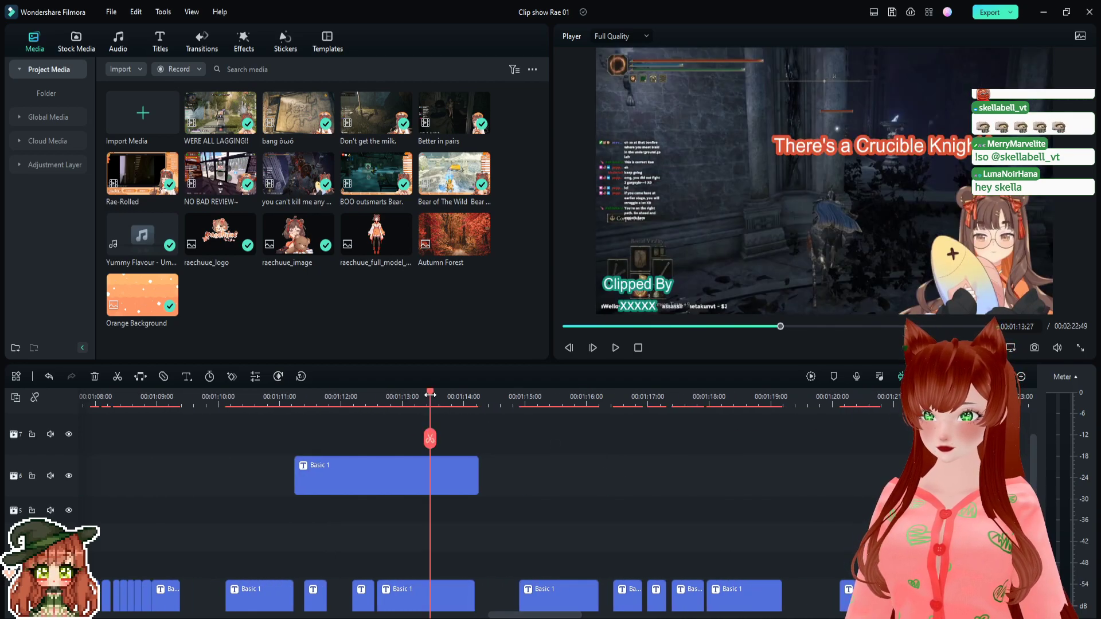
left_click(391, 398)
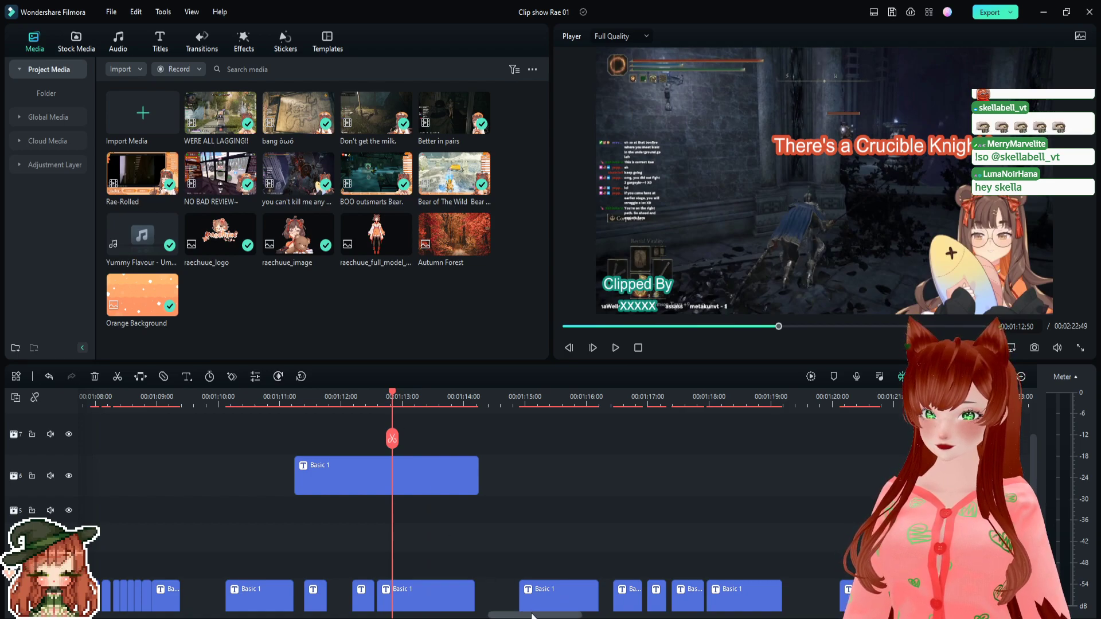
- Find the "*(≧∀≦)*" caption above "*giggles*" at about 0:05 in the first clip, and copy it
left_click_drag(528, 615, 86, 614)
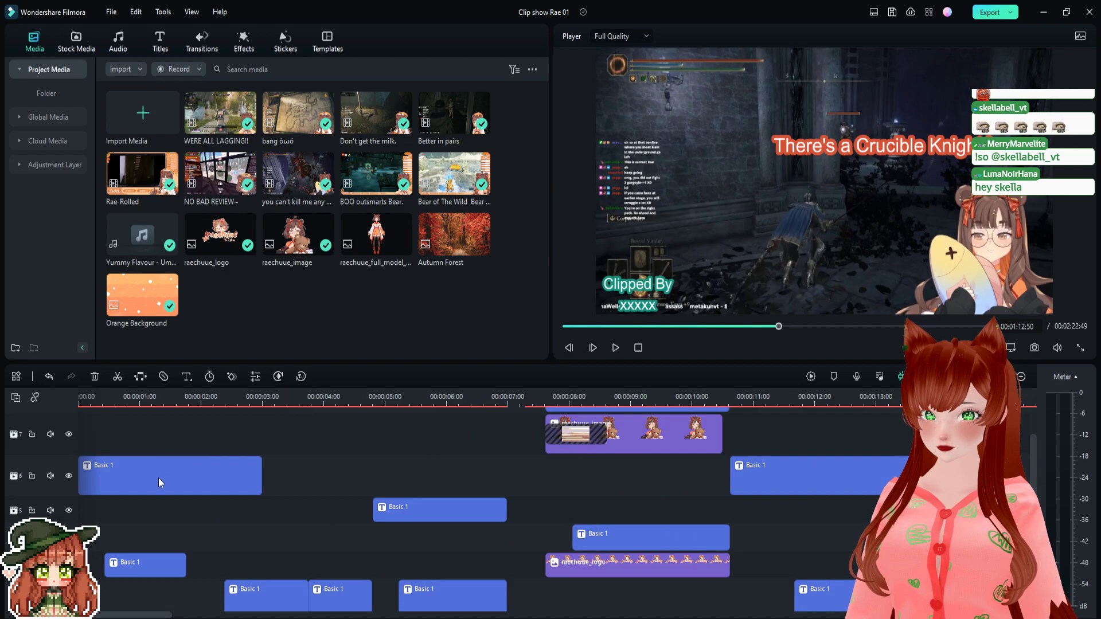
left_click(158, 393)
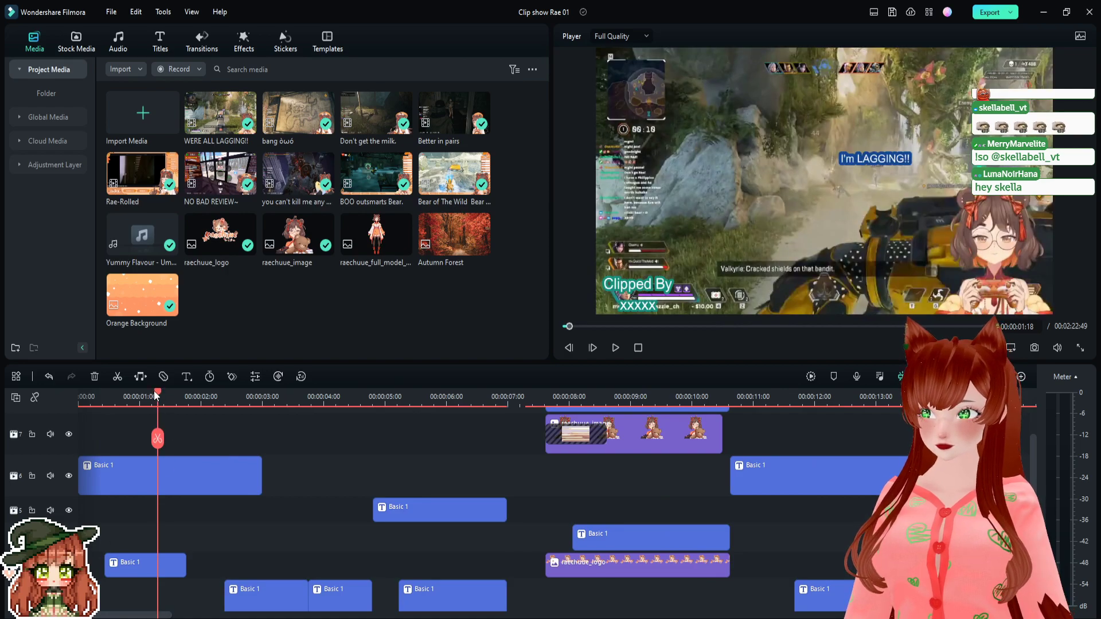
scroll(191, 473, "up", 2)
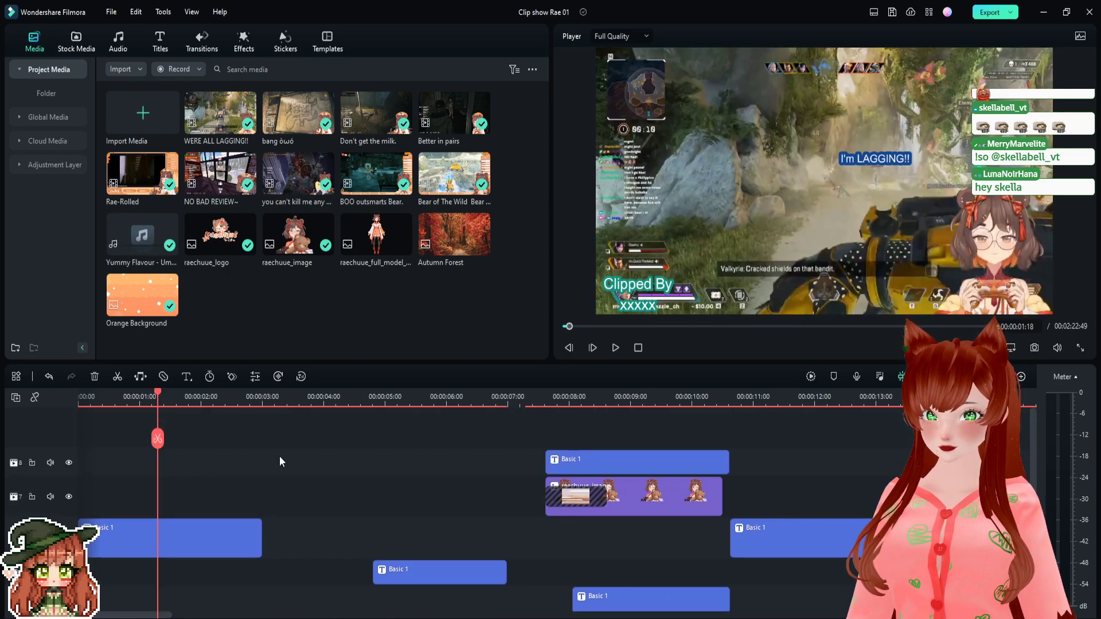
left_click(418, 394)
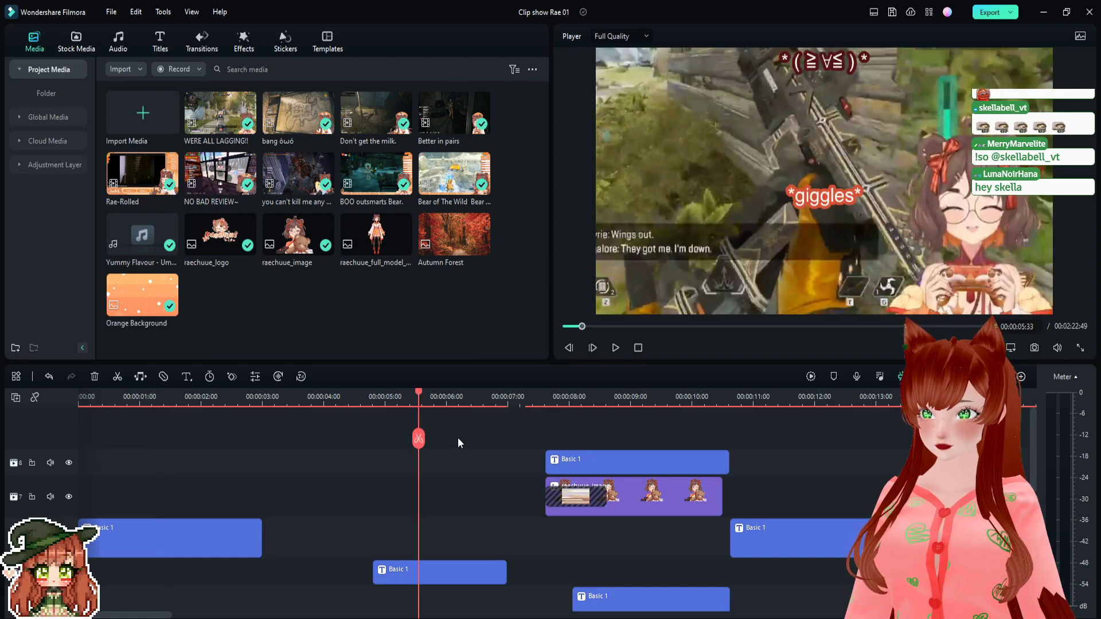
scroll(458, 438, "down", 3)
left_click(423, 486)
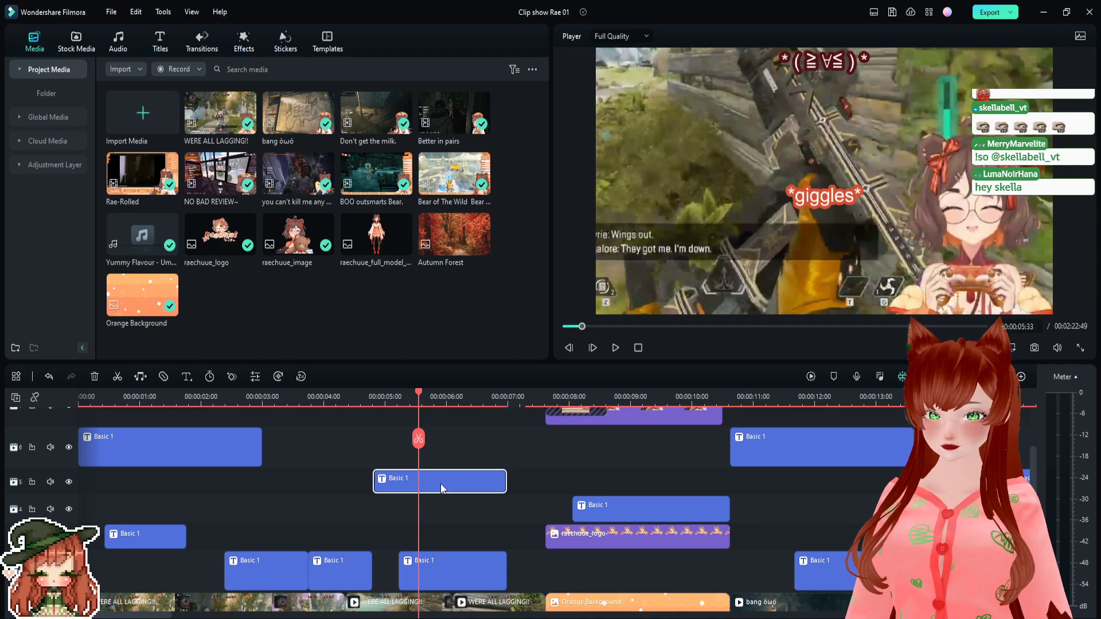
- Paste the emoticon caption onto track 5 at 1:19:21 and preview it together with the "EEEEE" caption
left_click_drag(420, 394, 758, 394)
left_click_drag(123, 615, 611, 617)
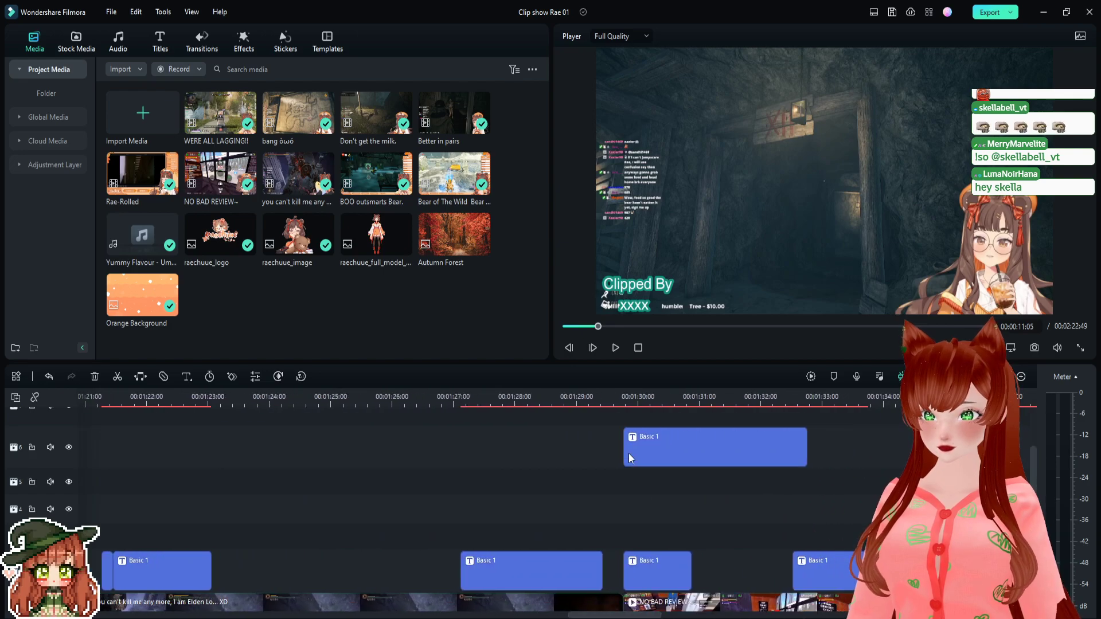
left_click(527, 395)
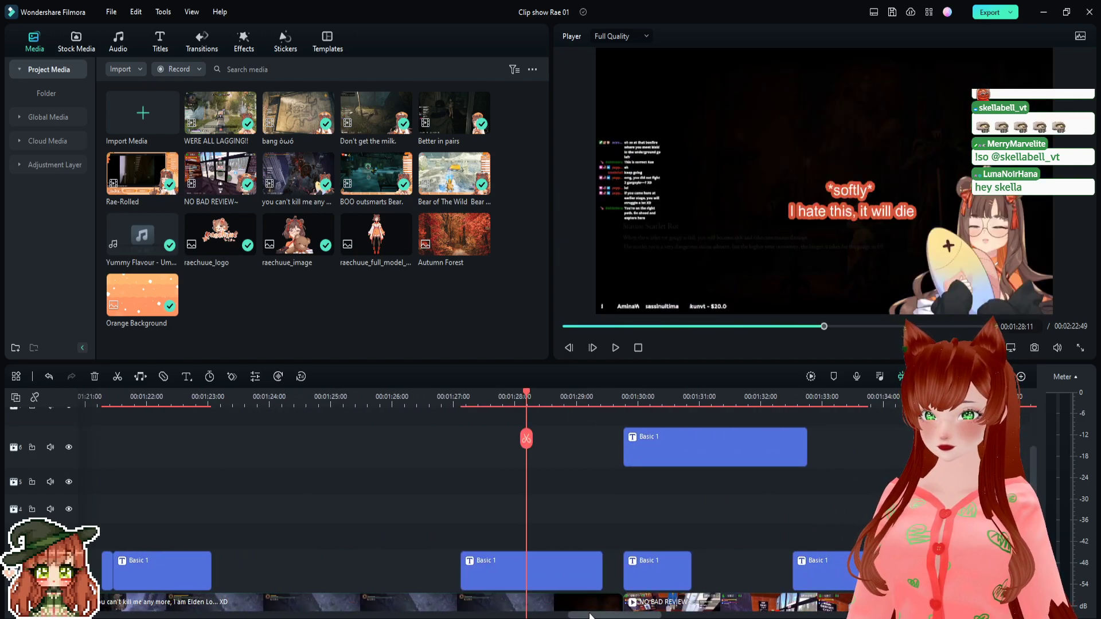
left_click_drag(588, 616, 533, 615)
left_click(512, 396)
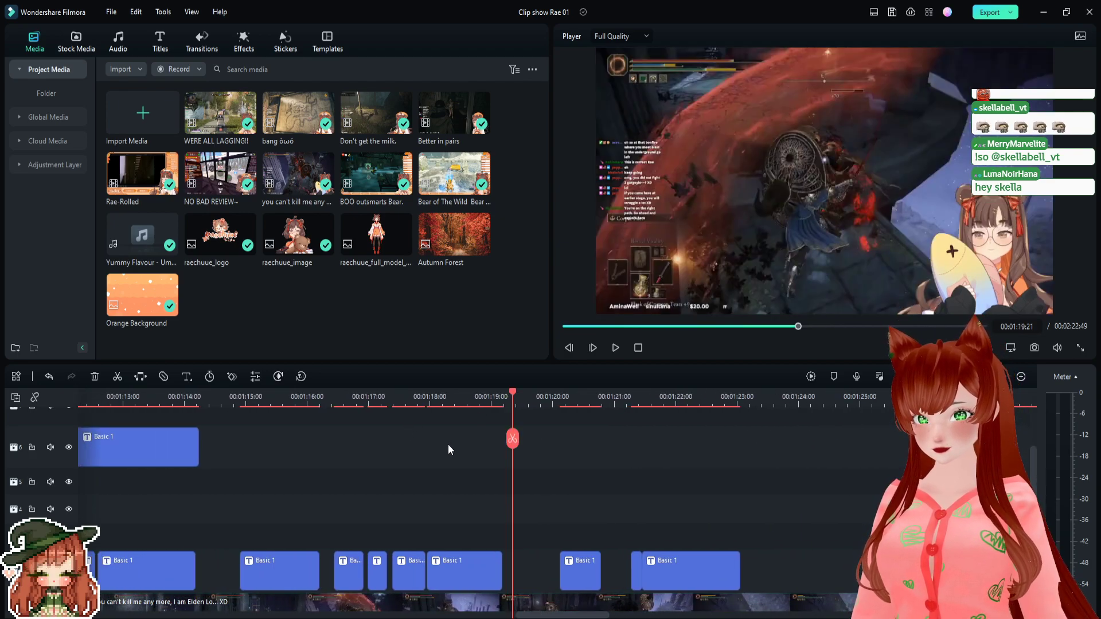
key("ctrl+v")
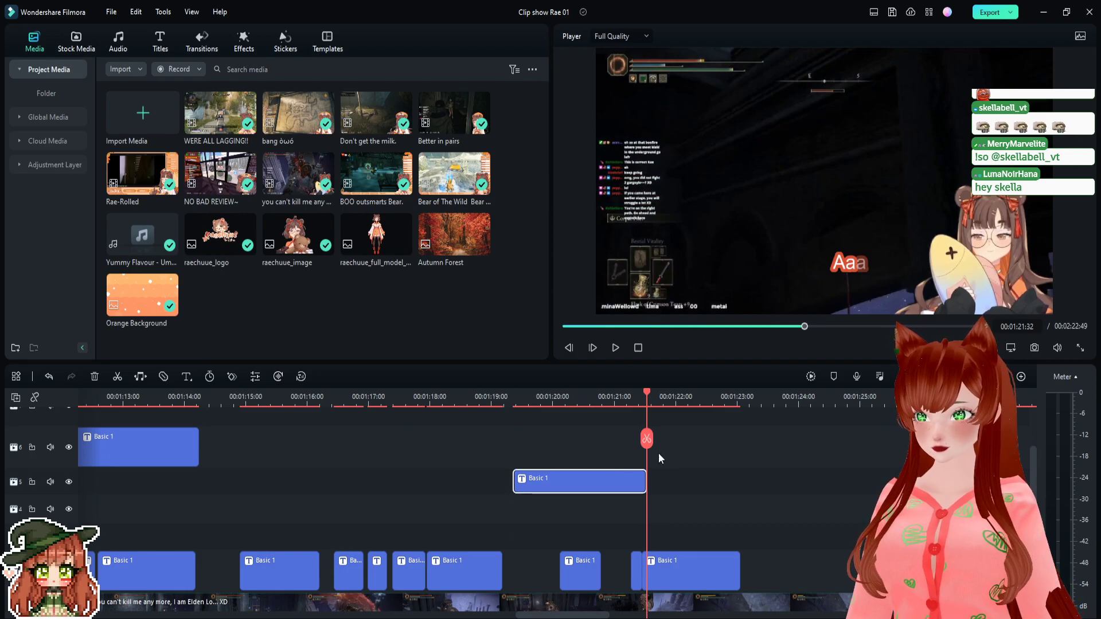
left_click(579, 396)
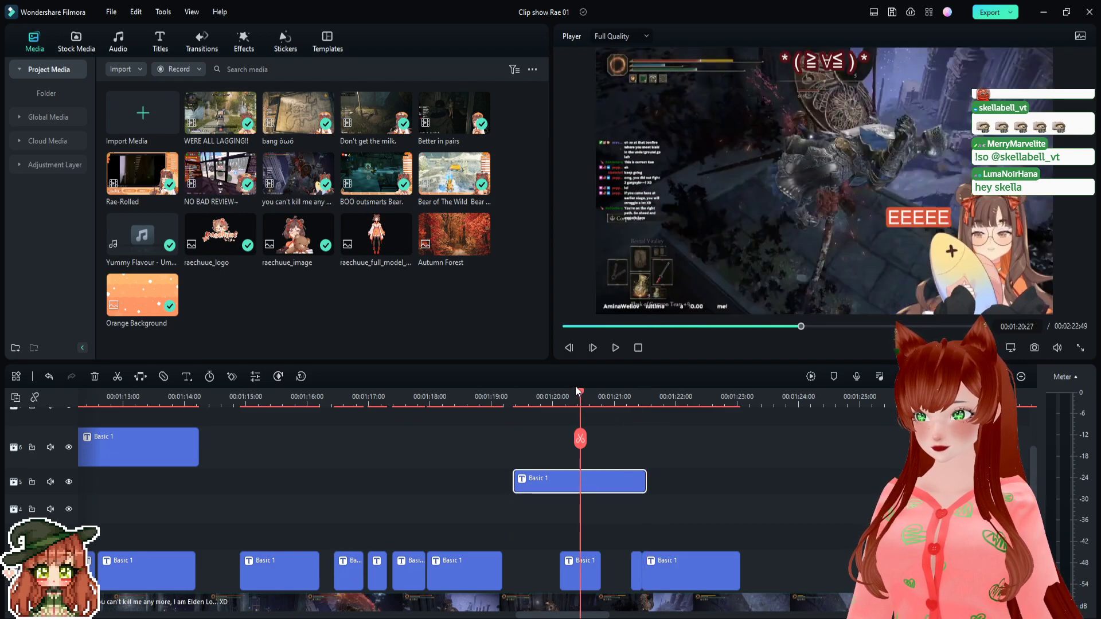
- Shift the pasted emoticon caption slightly along its track so that it starts at 1:19:28
left_click_drag(580, 392, 502, 417)
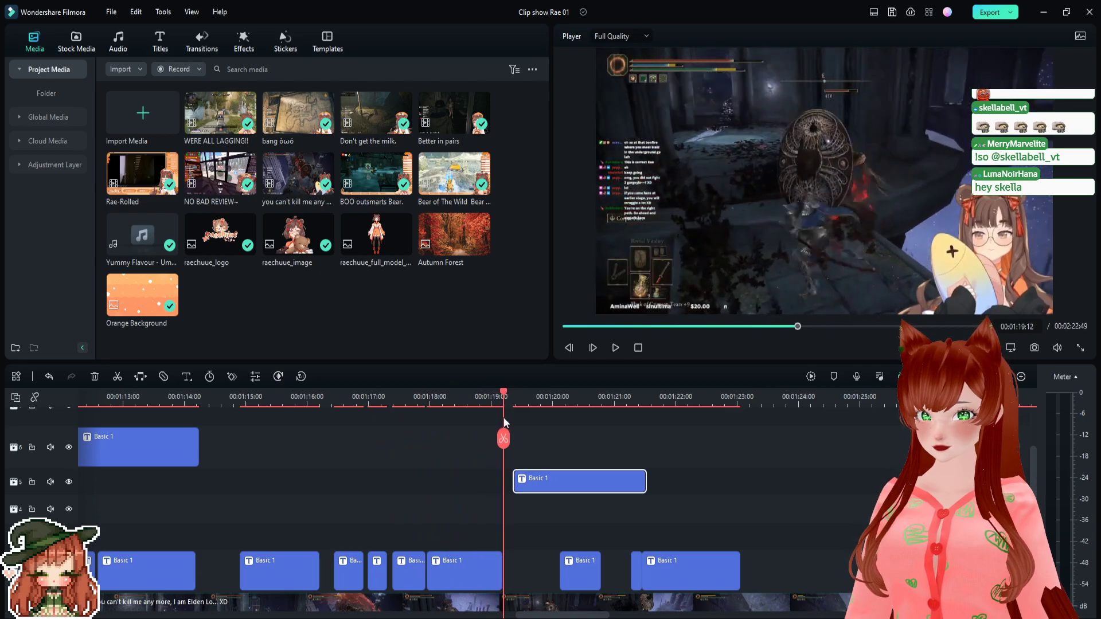
scroll(602, 504, "down", 2)
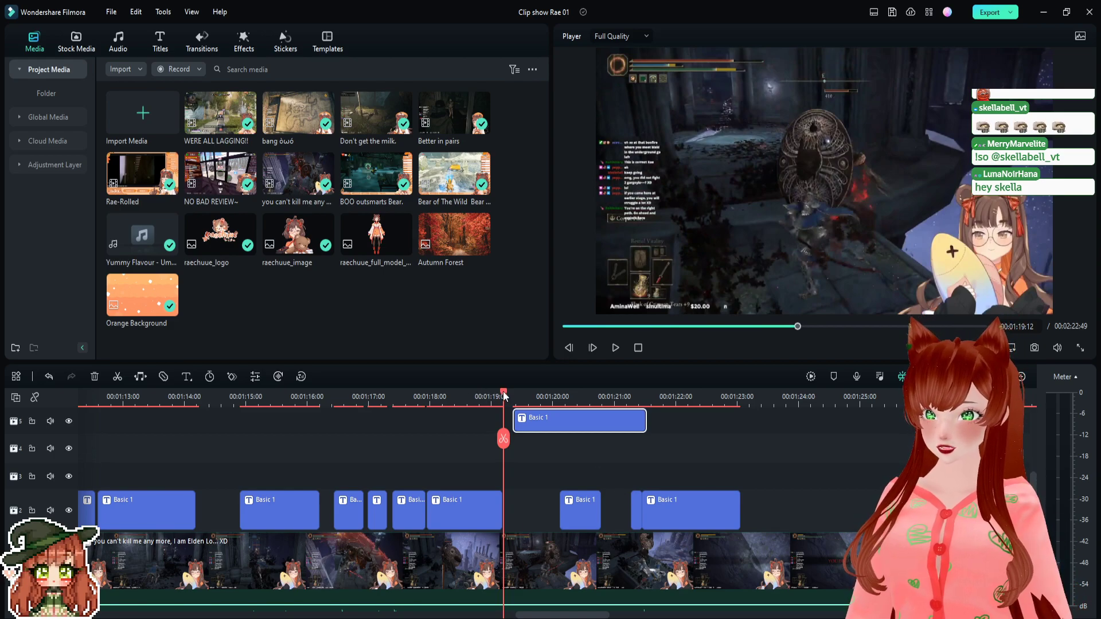
left_click_drag(503, 395, 556, 428)
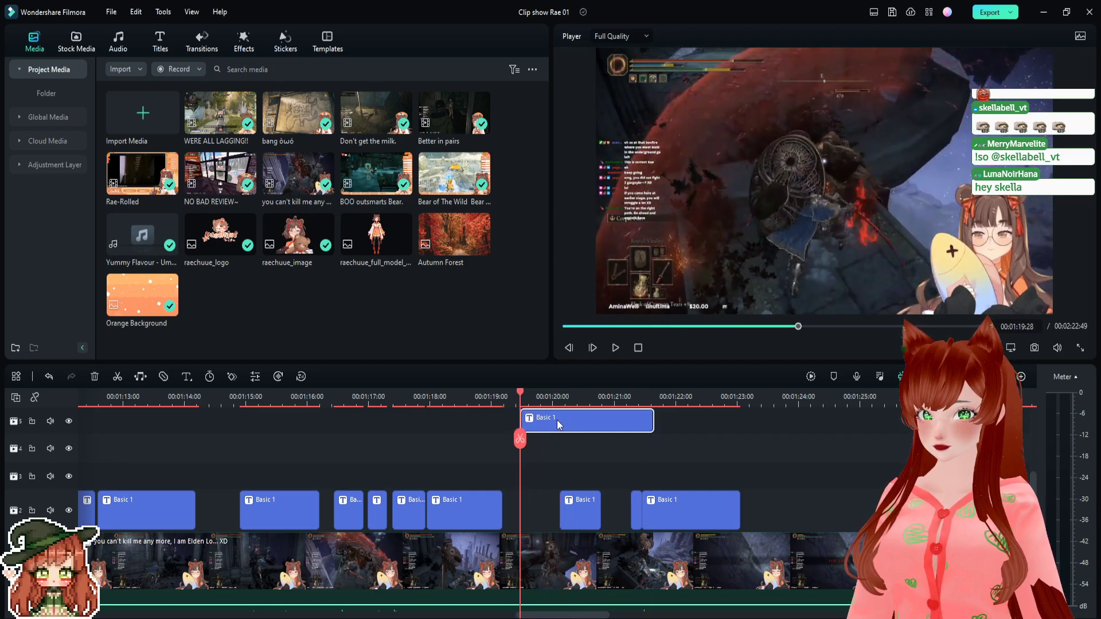
- Replace the pasted caption's emoticon text with "*pops up*"
double_click(588, 428)
left_click(90, 123)
key("ctrl+a")
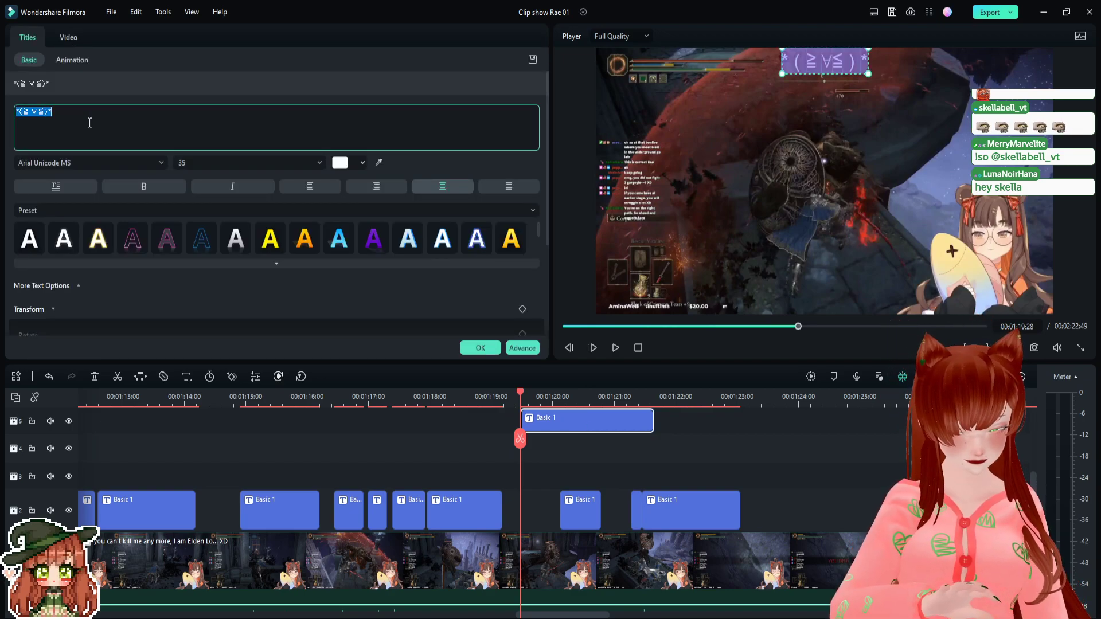
type("*pop")
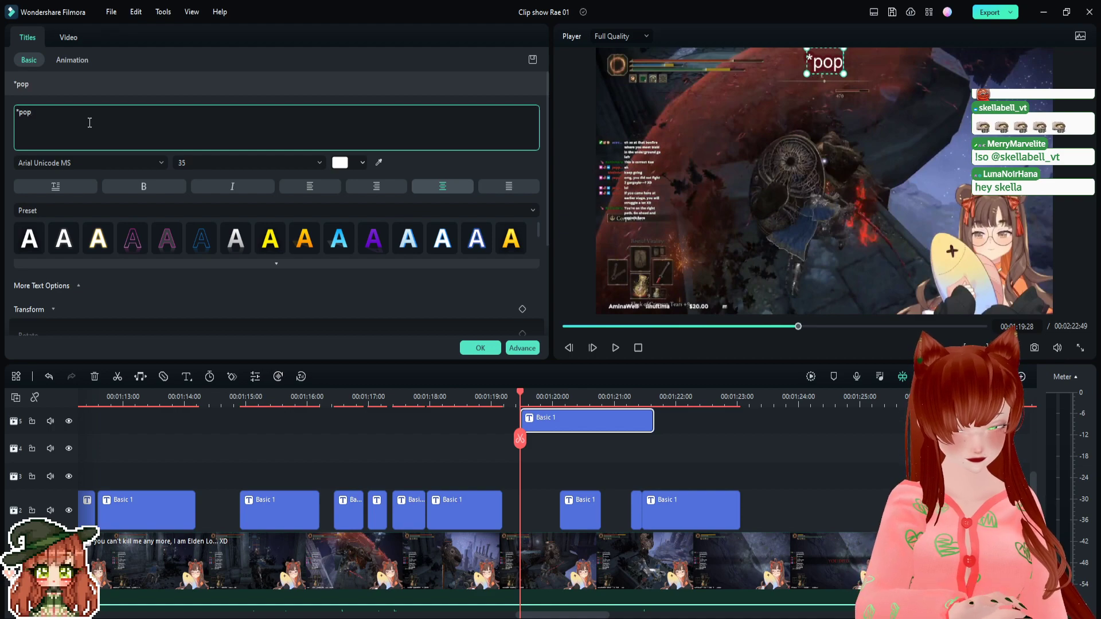
type("s up*")
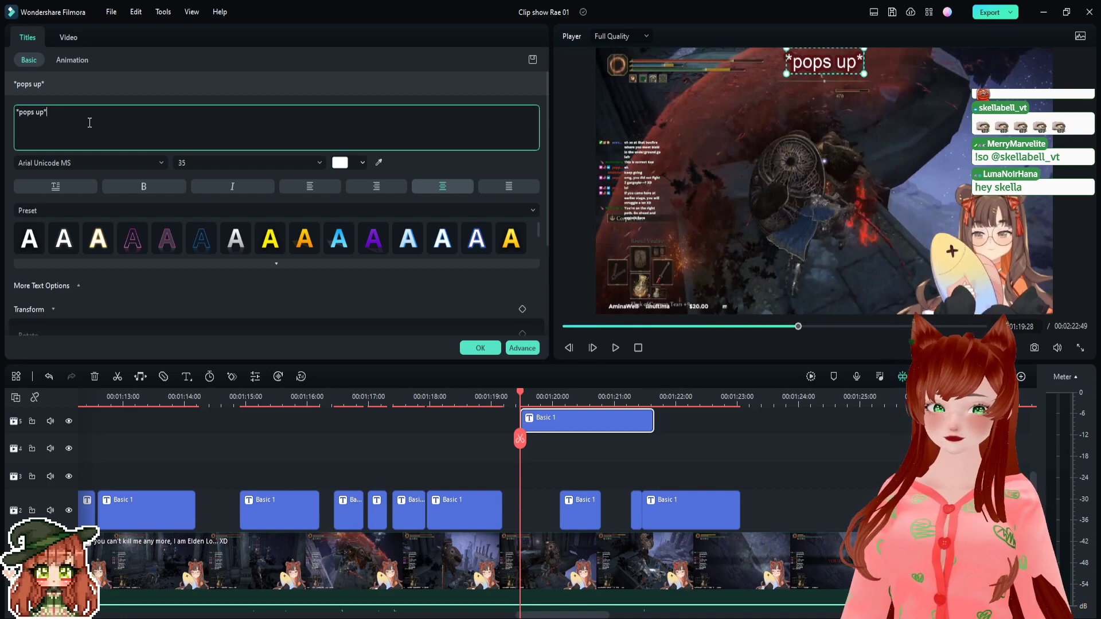
- Replace the words between the caption's asterisks with the emoticon "ヽ(O_O )/"
key("Escape")
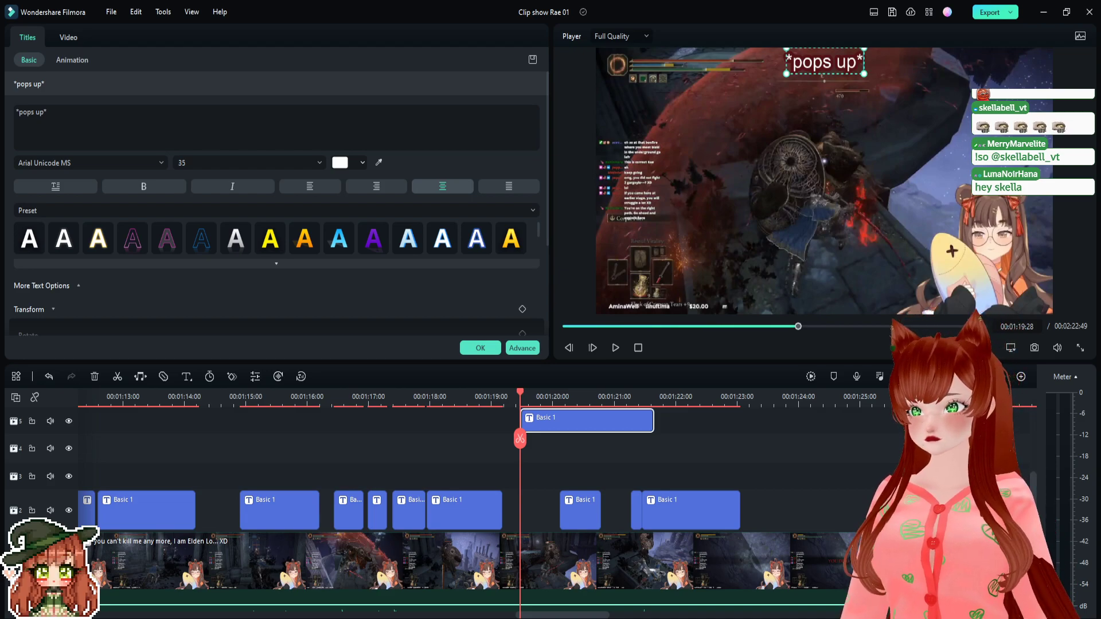
key("ctrl+a")
left_click(34, 122)
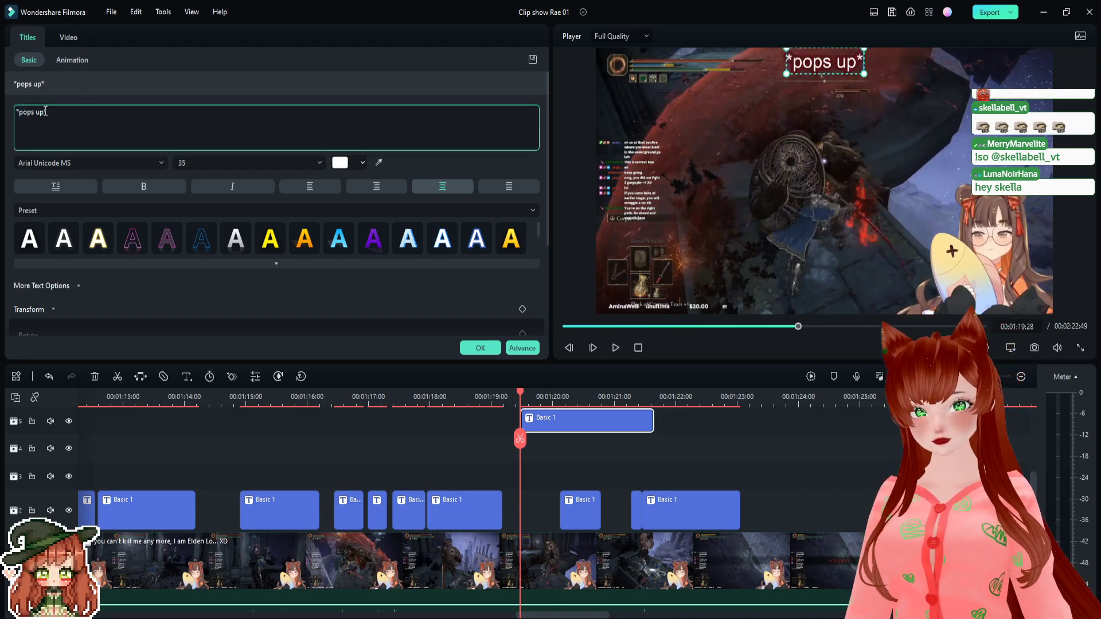
type("\\ (O_O )/")
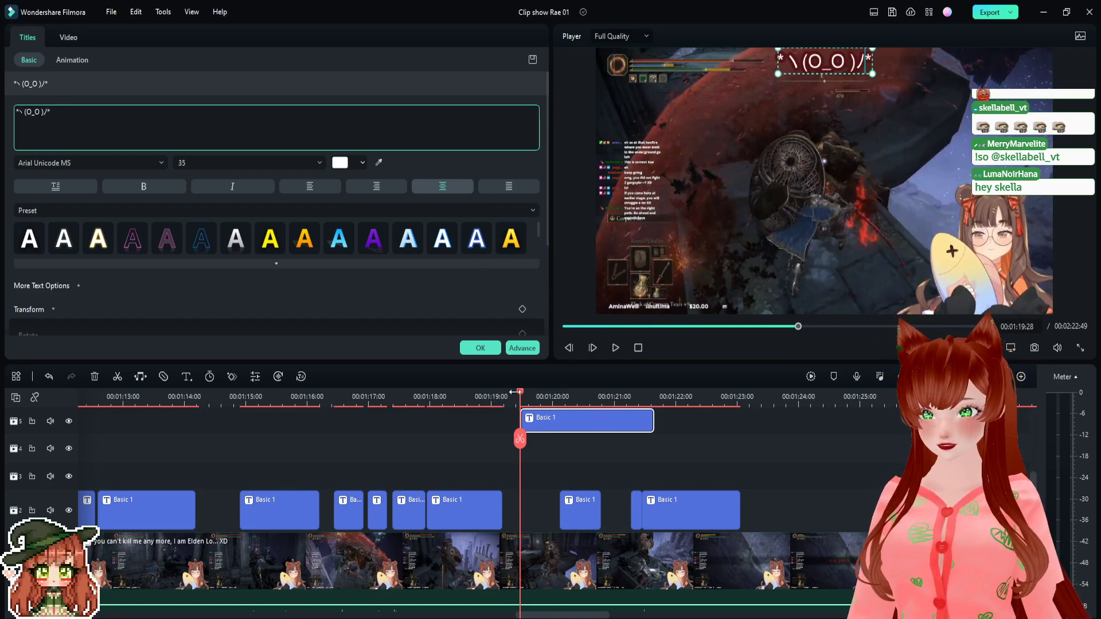
- Split the "you can't kill me any more" clip at 1:19:12 and again at 1:21:15
mouse_move(521, 394)
left_mouse_down()
mouse_move(481, 395)
mouse_move(635, 405)
mouse_move(482, 401)
mouse_move(504, 396)
left_mouse_up()
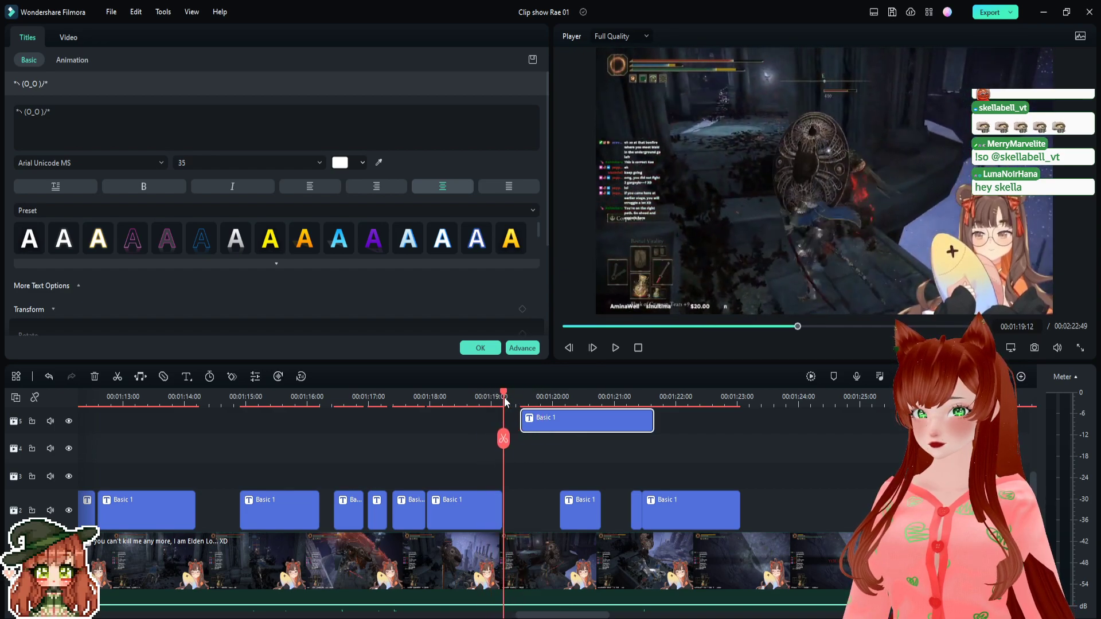
left_click(517, 587)
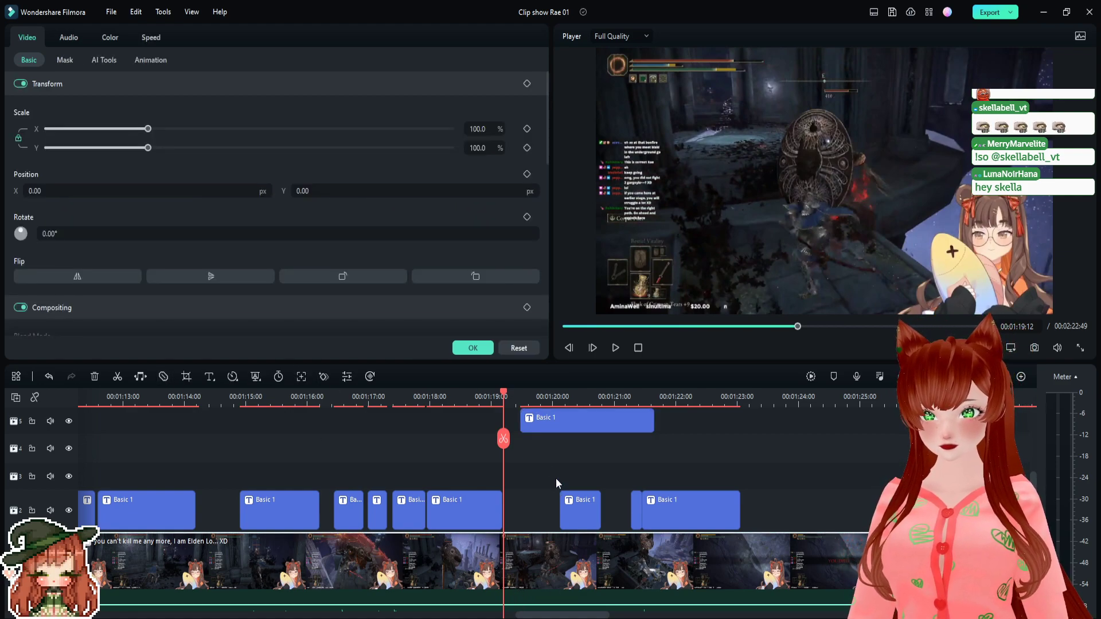
left_click(503, 440)
left_click_drag(505, 393, 628, 404)
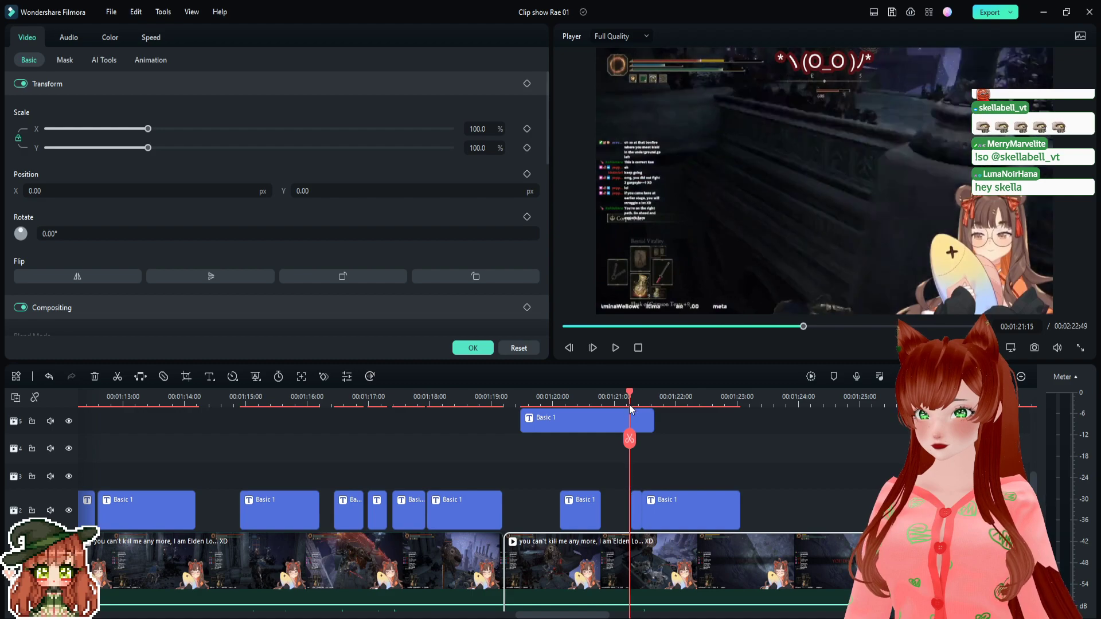
left_click(630, 441)
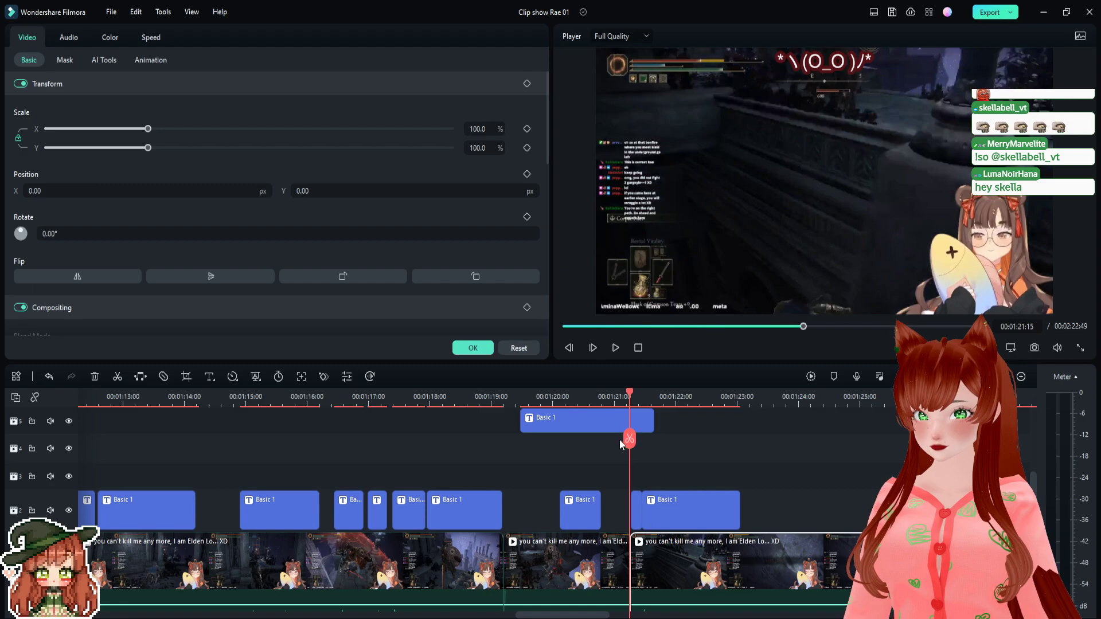
- Split the middle segment, located beneath the "EEEEE" caption, into two parts at 1:20:13
left_click_drag(631, 392, 561, 395)
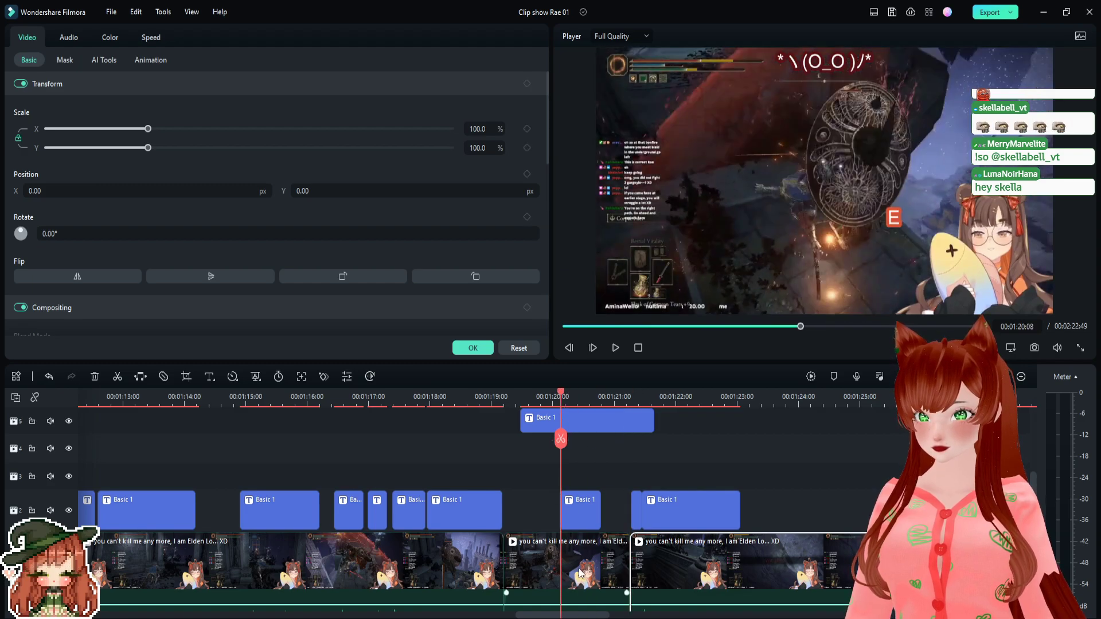
left_click(579, 569)
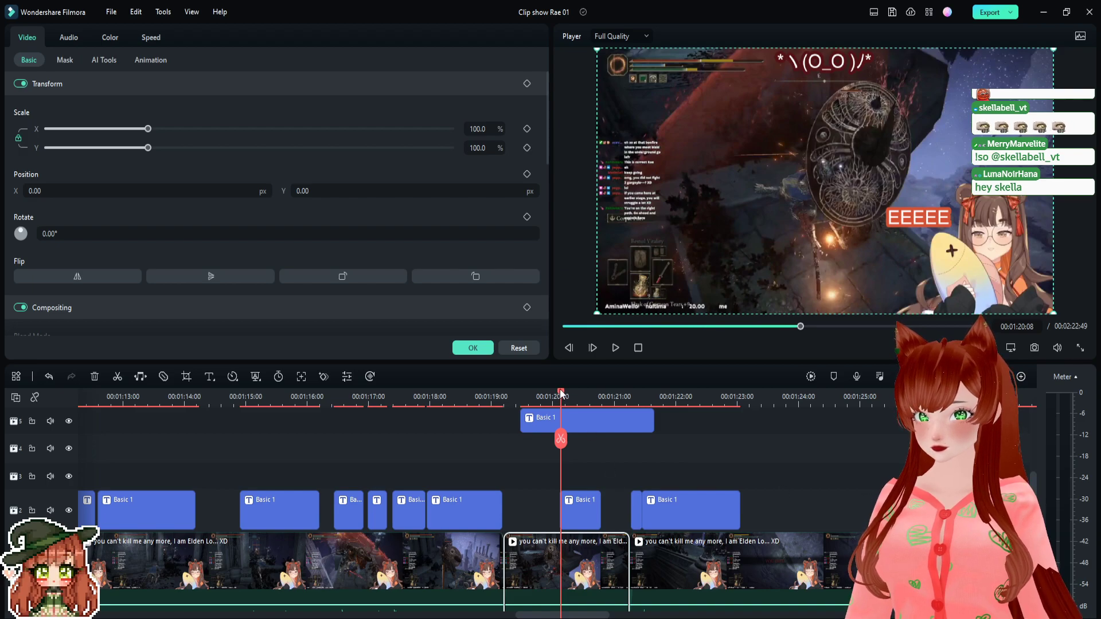
mouse_move(561, 392)
left_mouse_down()
mouse_move(536, 394)
mouse_move(565, 395)
left_mouse_up()
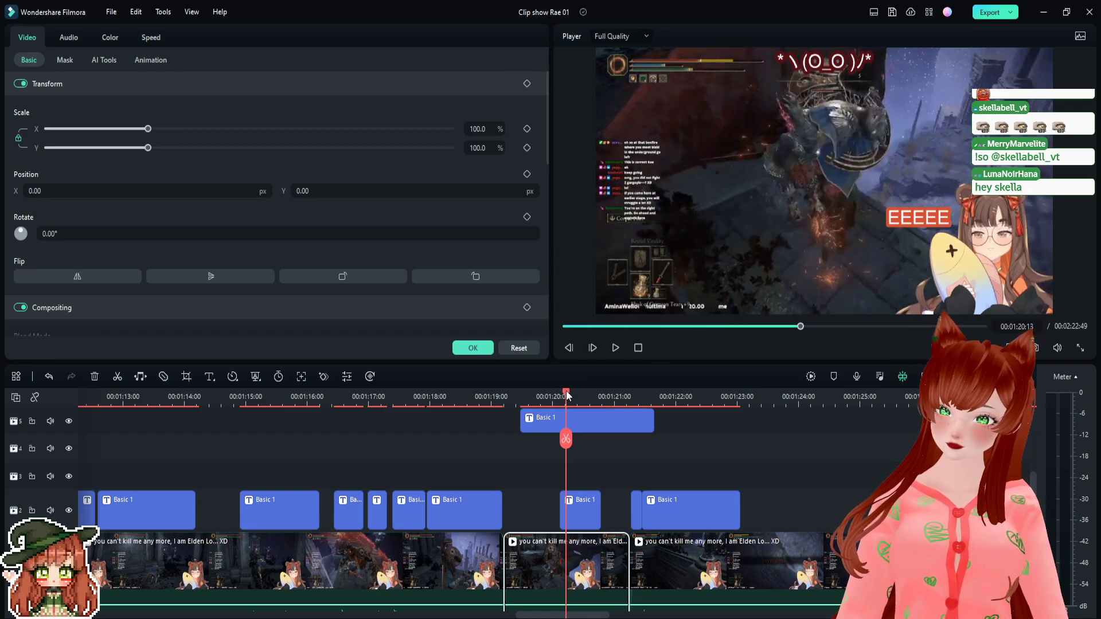
left_click(566, 440)
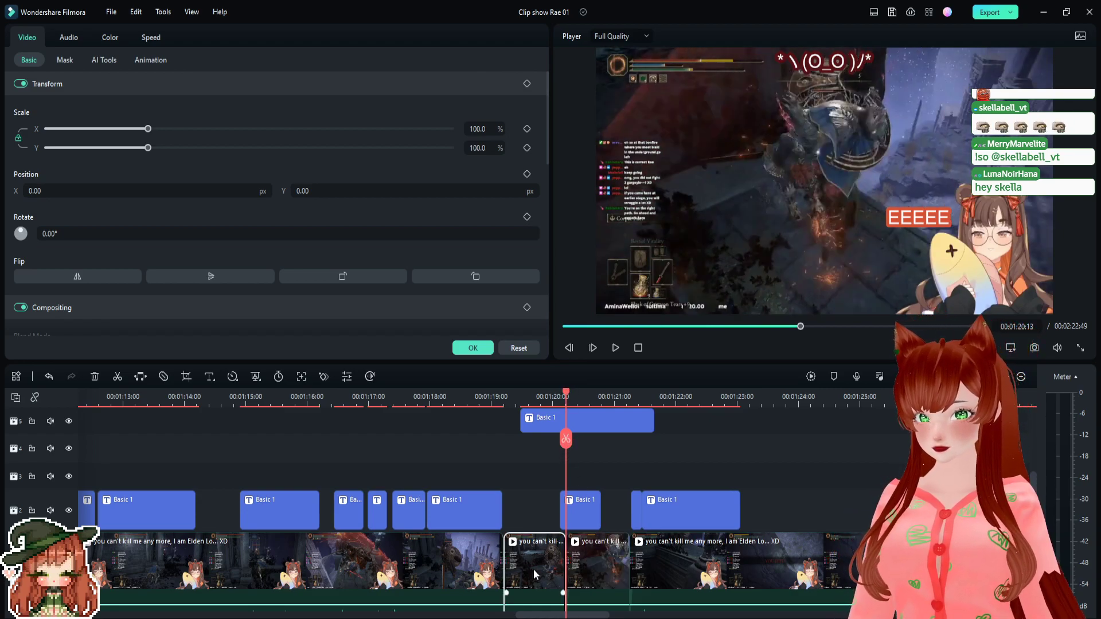
- Undo and remake the split at 1:20:13, and zoom in on the first short segment's footage
left_click(535, 393)
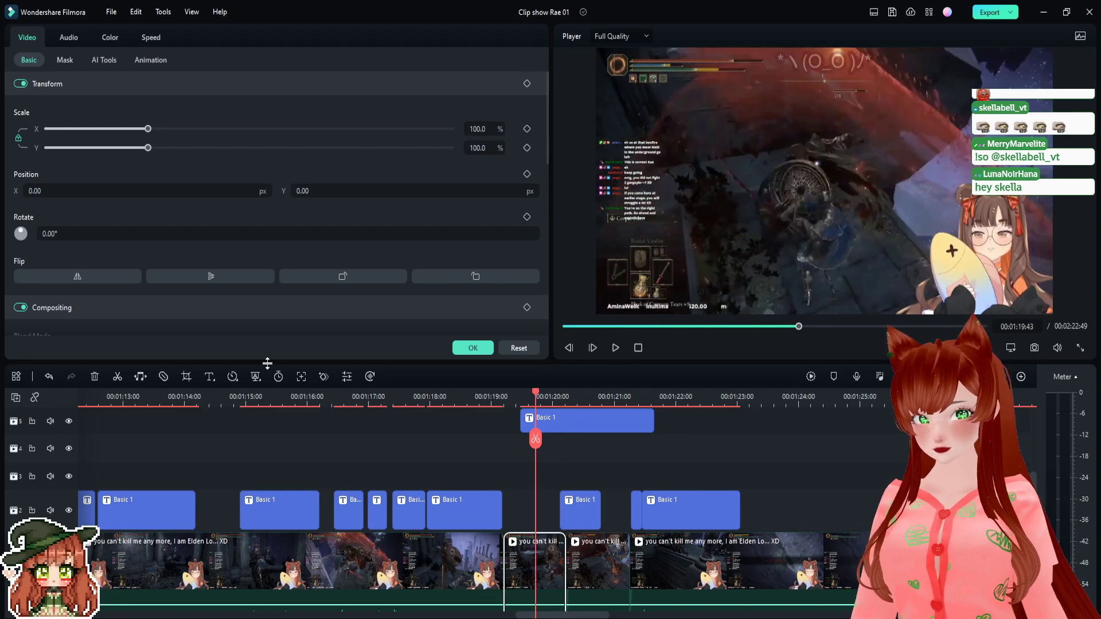
left_click(163, 378)
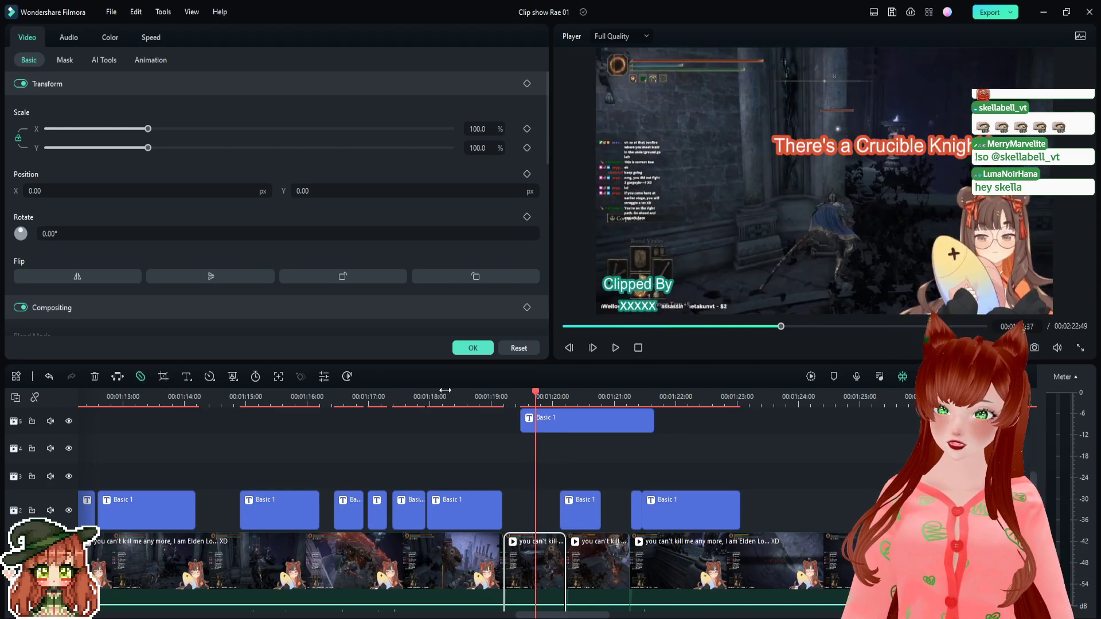
key("ctrl+z")
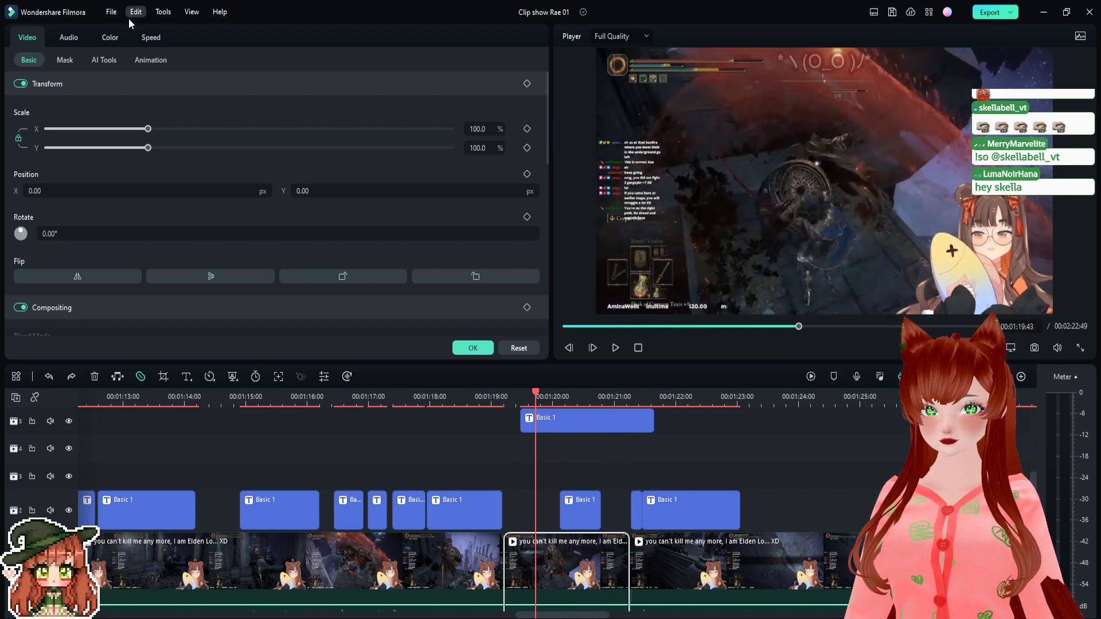
left_click(565, 567)
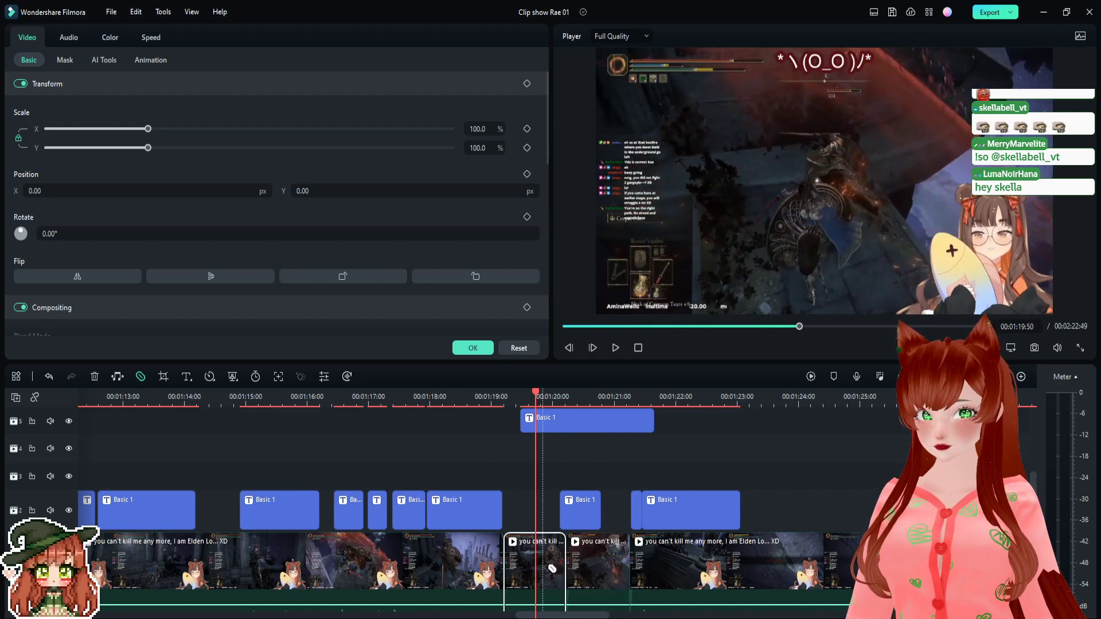
left_click(140, 377)
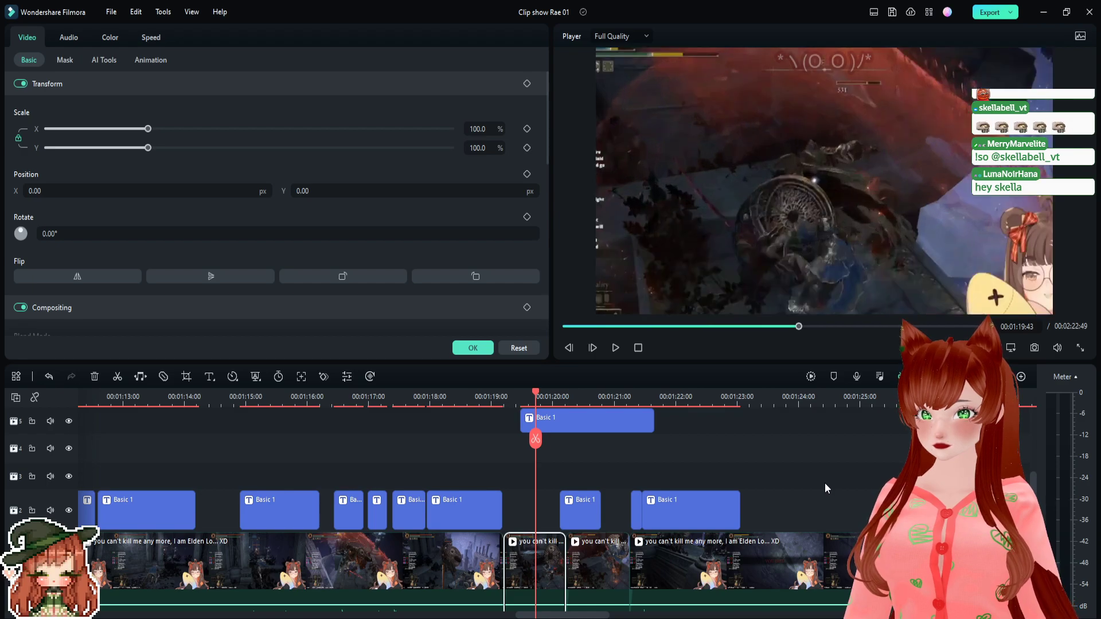
- Apply a zoom to the second short segment, which starts at 1:20:13
left_click(516, 395)
left_click_drag(516, 396, 578, 393)
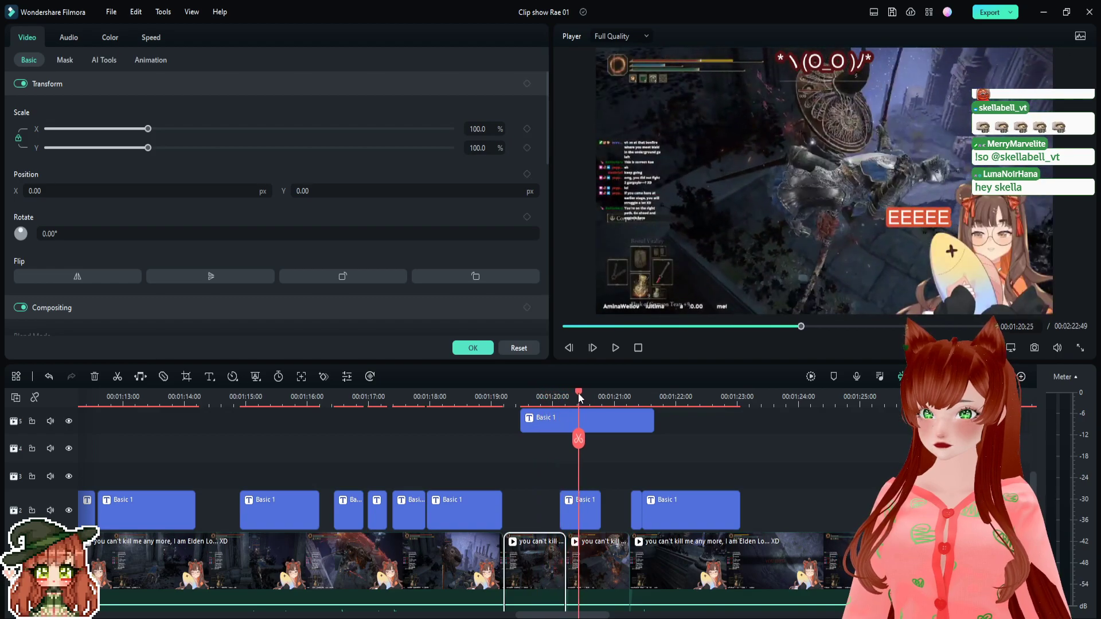
left_click(600, 564)
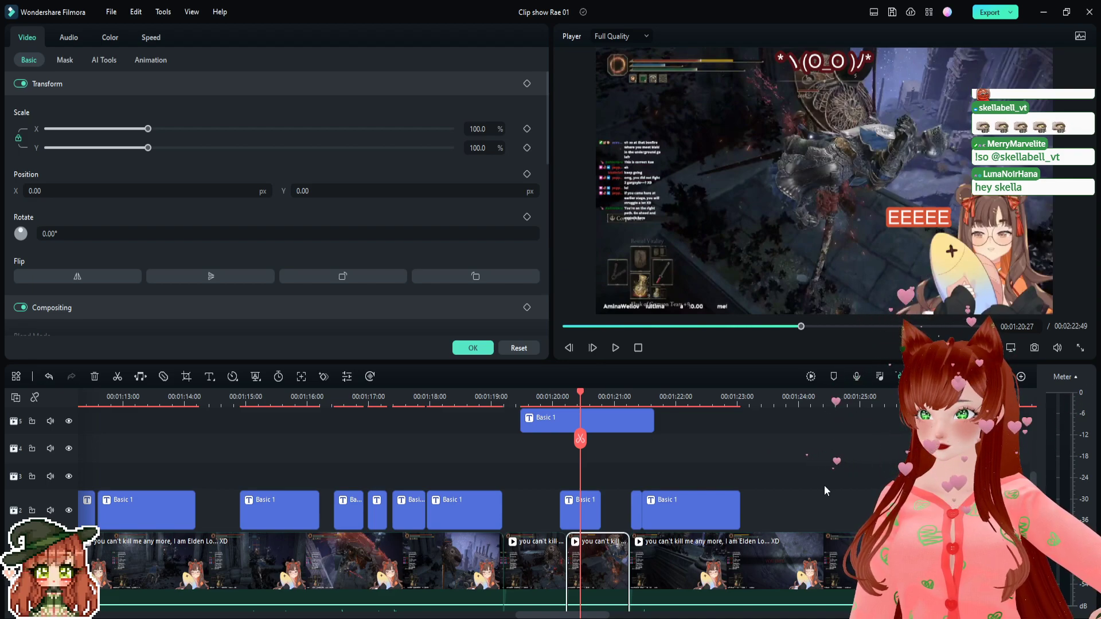
- Play back and scrub through the section from about 1:19 to 1:22 to check the zooms and caption timing
left_click(487, 397)
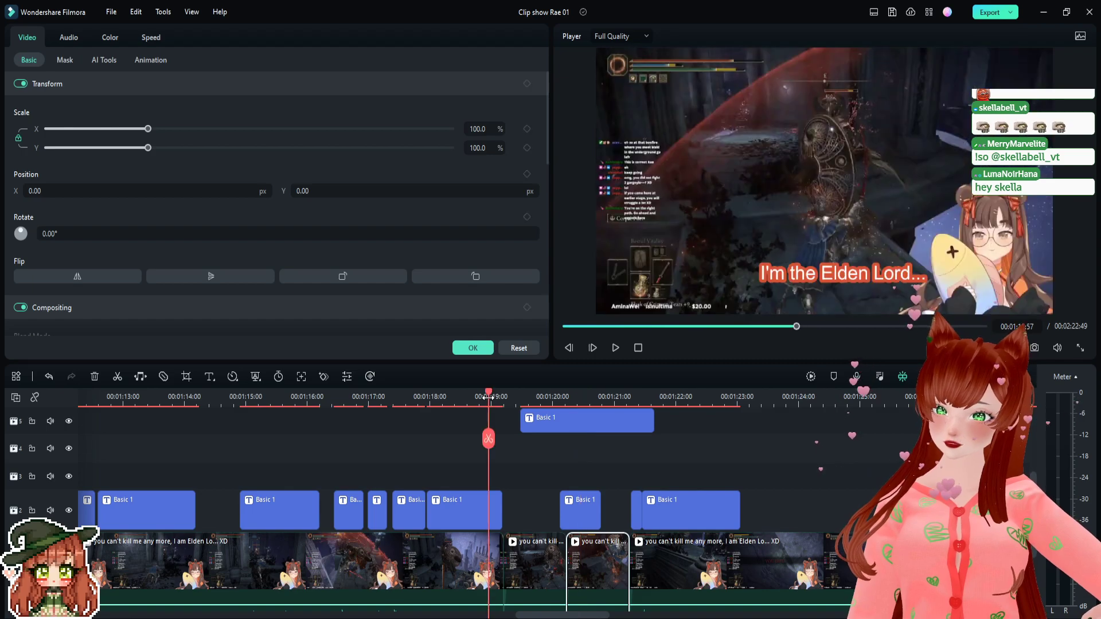
key("space")
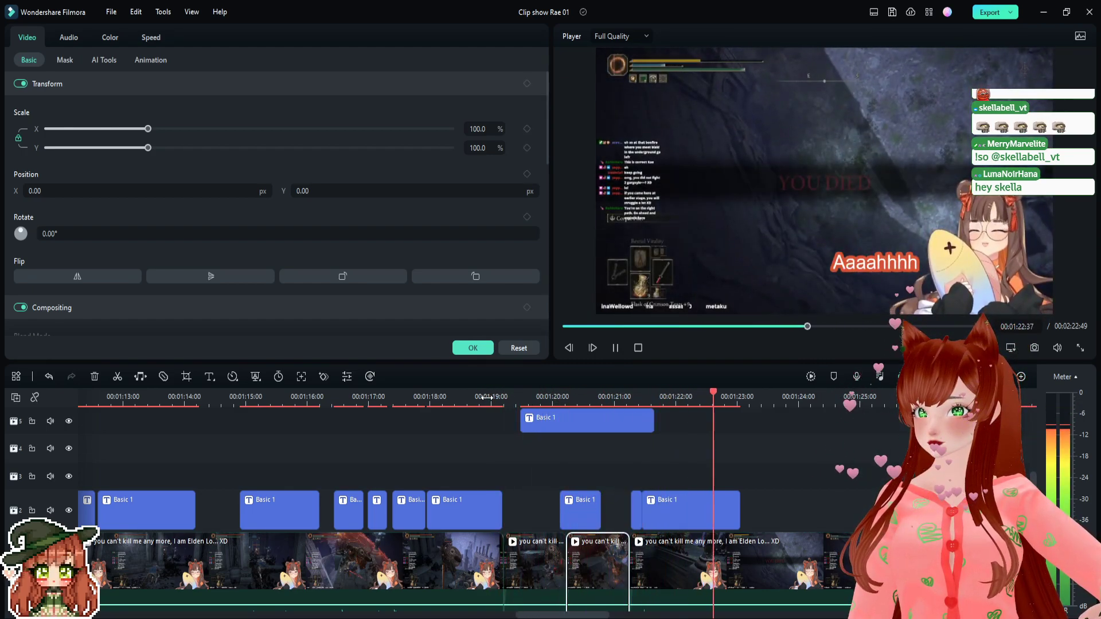
left_click(524, 397)
key("space")
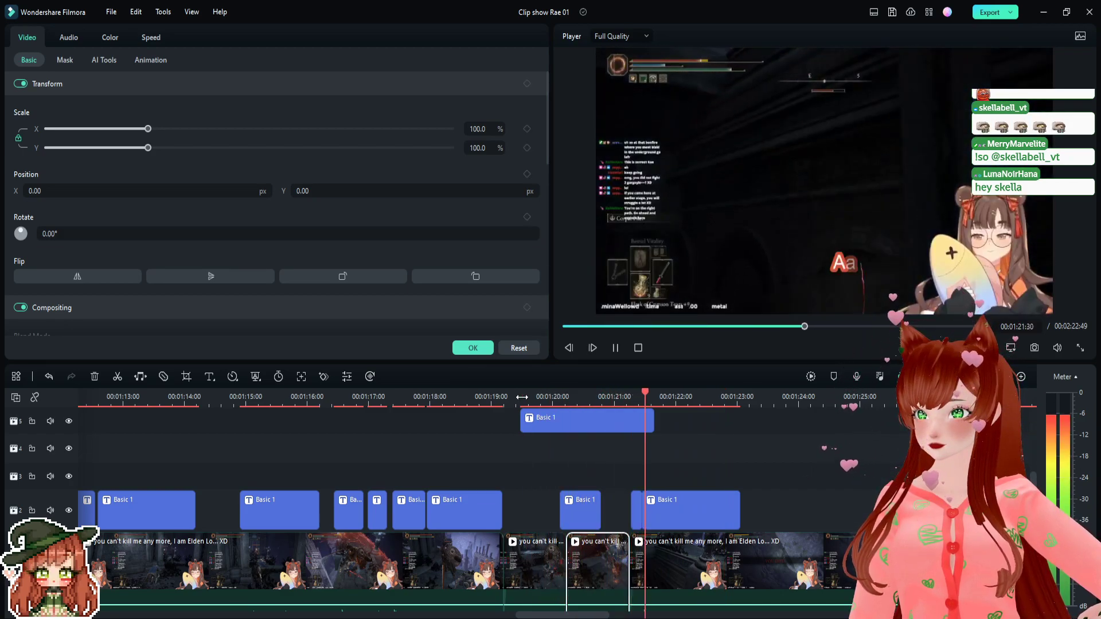
left_click(513, 404)
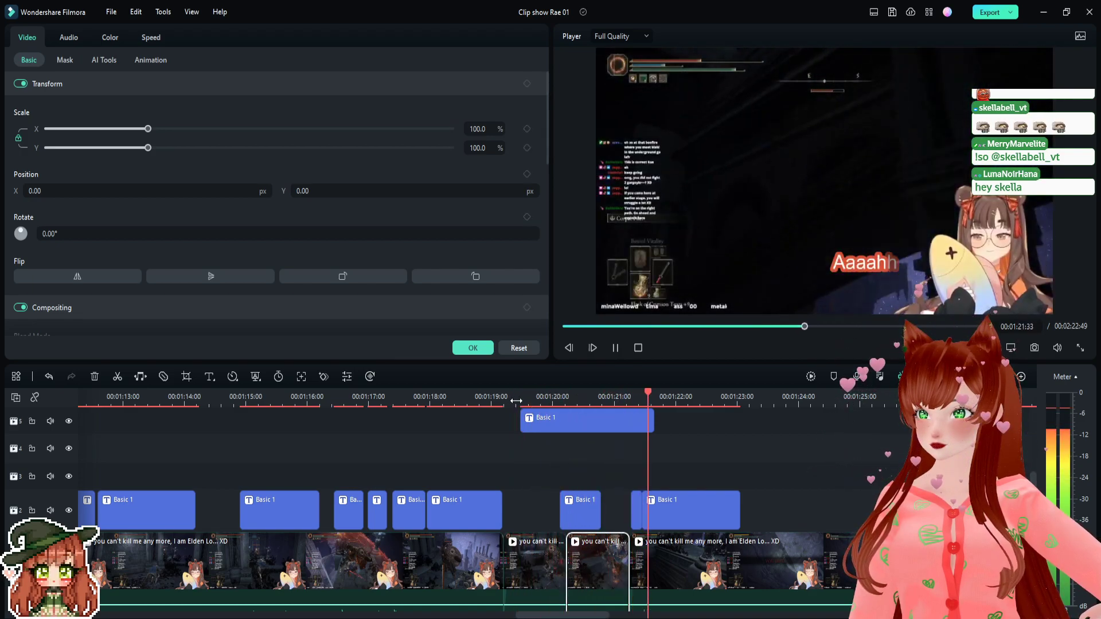
key("space")
left_click_drag(652, 395, 585, 414)
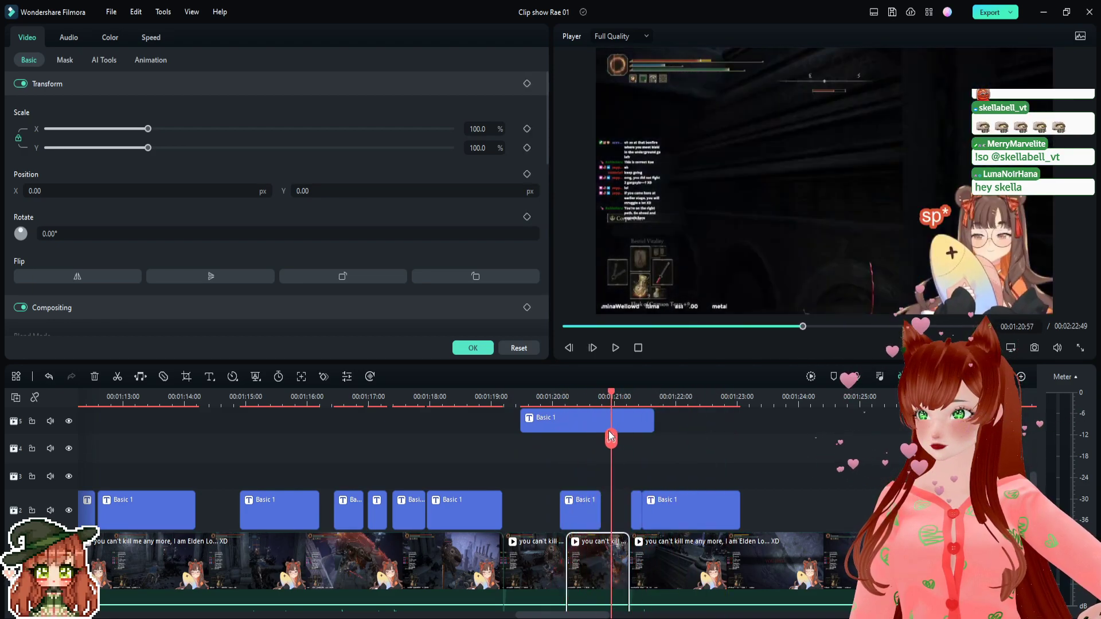
left_click_drag(609, 432, 570, 430)
left_click_drag(583, 429, 609, 437)
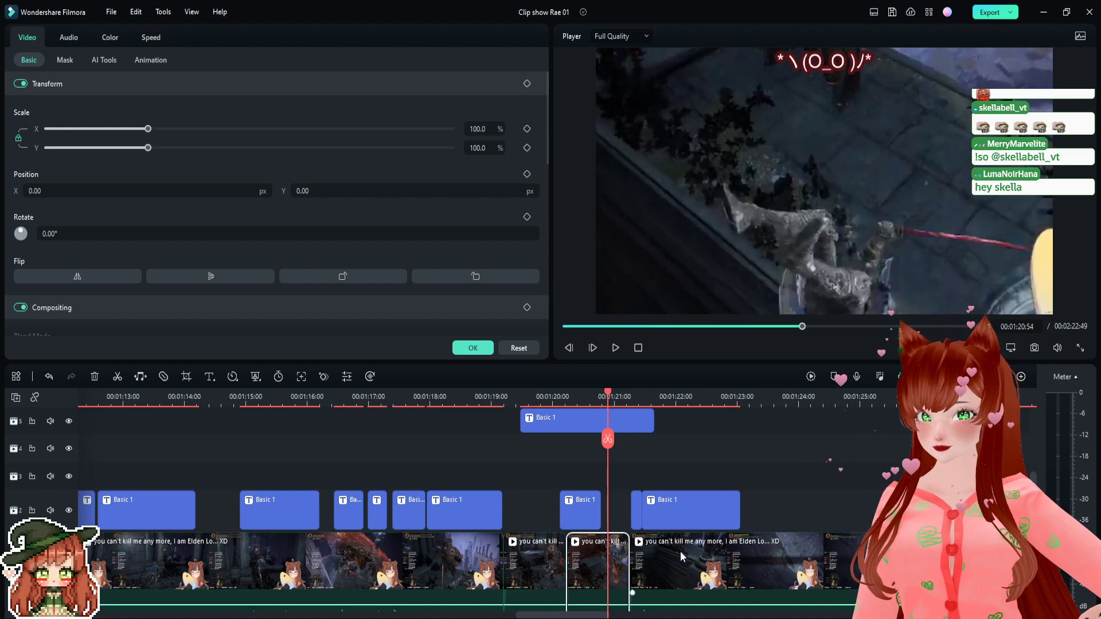
- Zoom the segment starting at 1:21:15 in on the streamer's avatar, and check the segment's audio settings
left_click(638, 396)
left_click(650, 396)
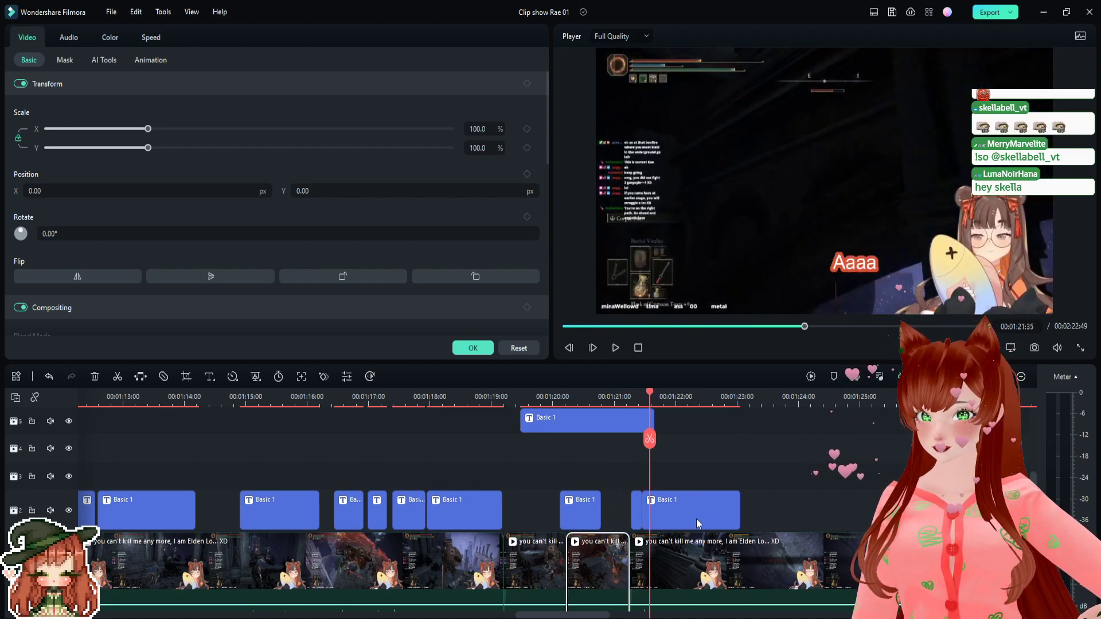
left_click(690, 559)
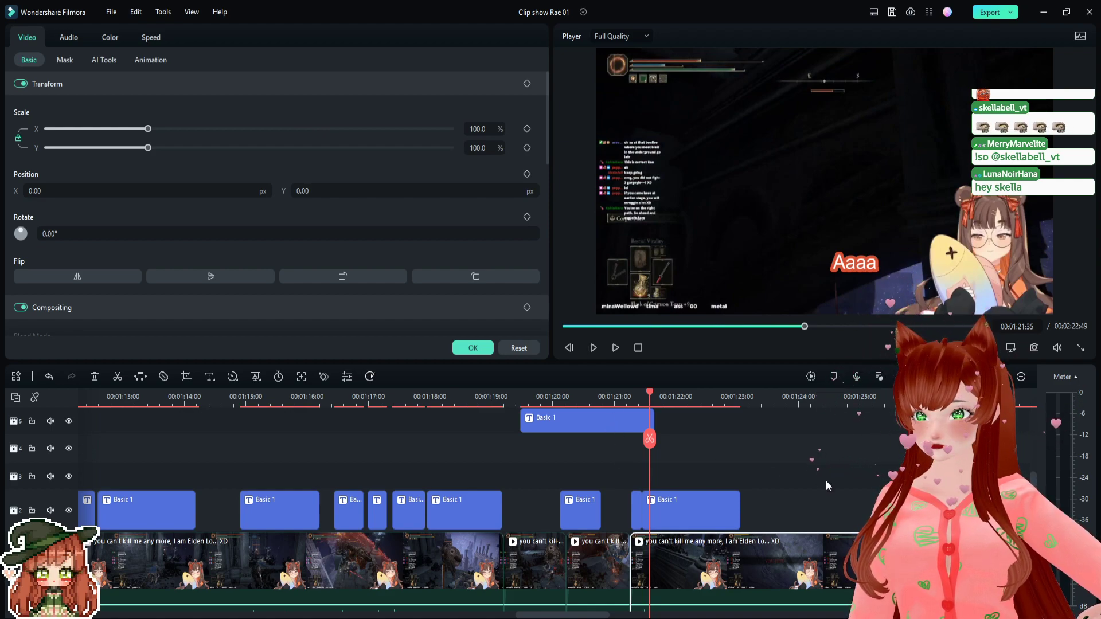
left_click(69, 38)
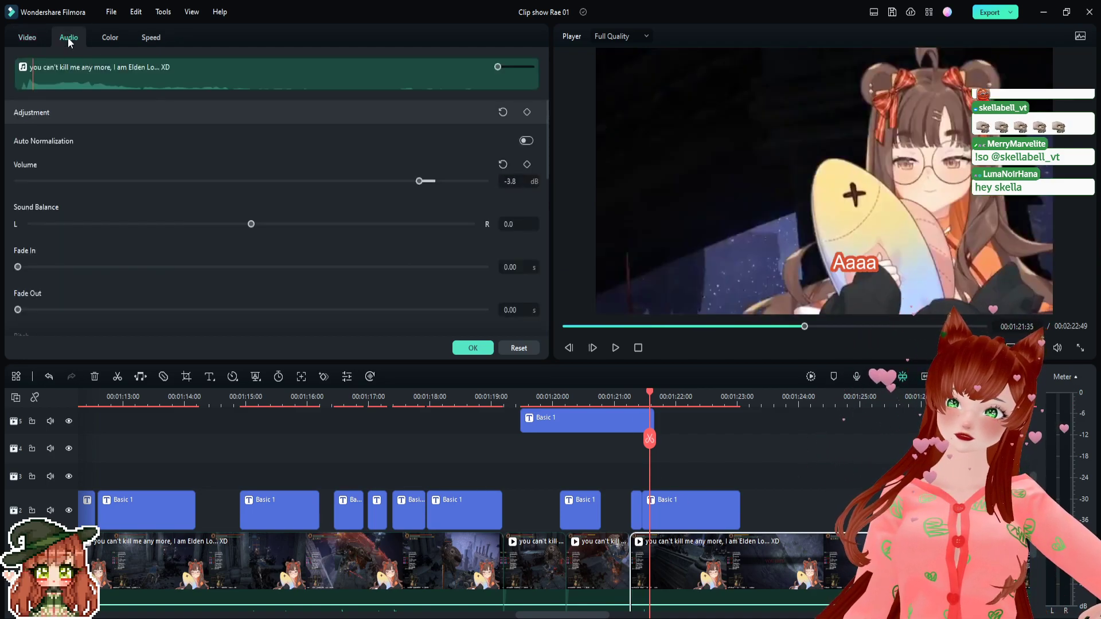
left_click(29, 38)
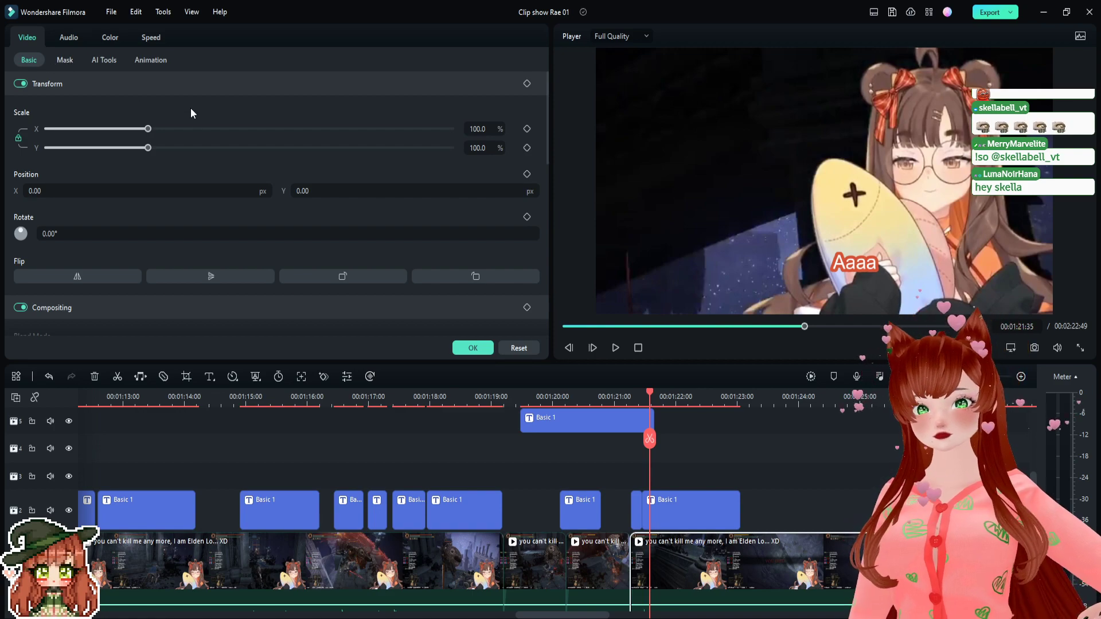
- Add the favorite Wind transition between the "BOO outsmarts Bear." and "you can't kill me any more" clips, and preview it
left_click(610, 477)
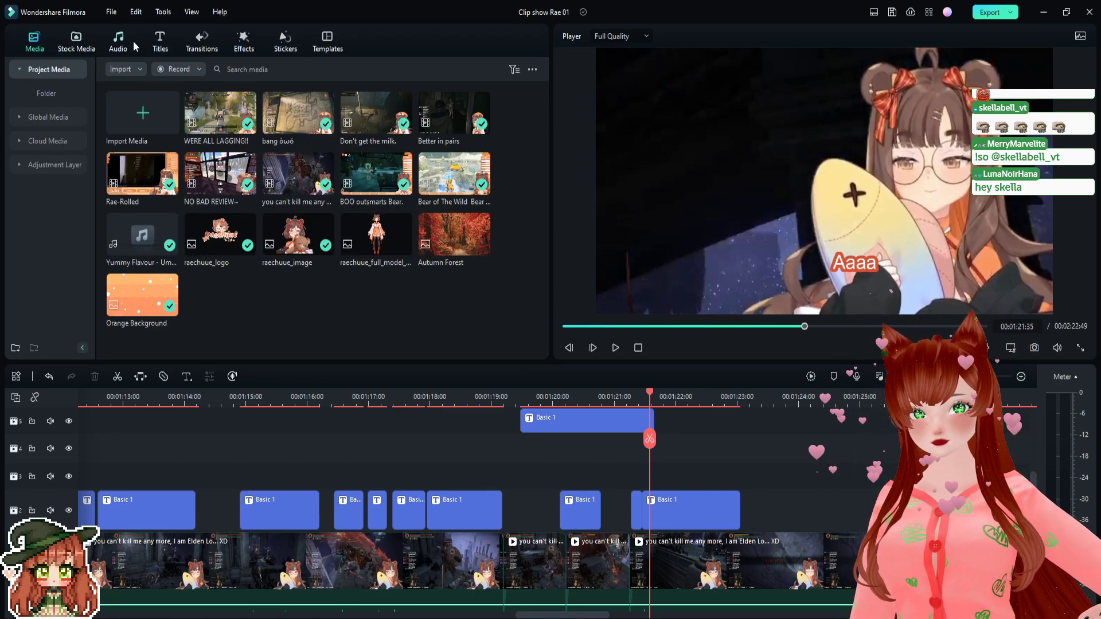
left_click(204, 39)
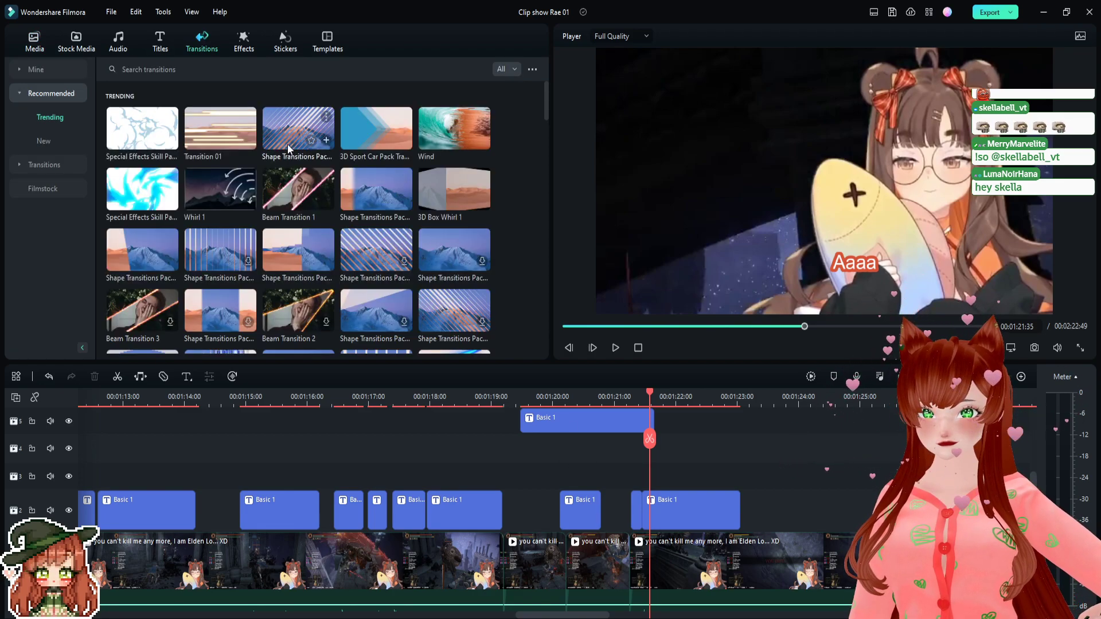
scroll(308, 544, "down", 1)
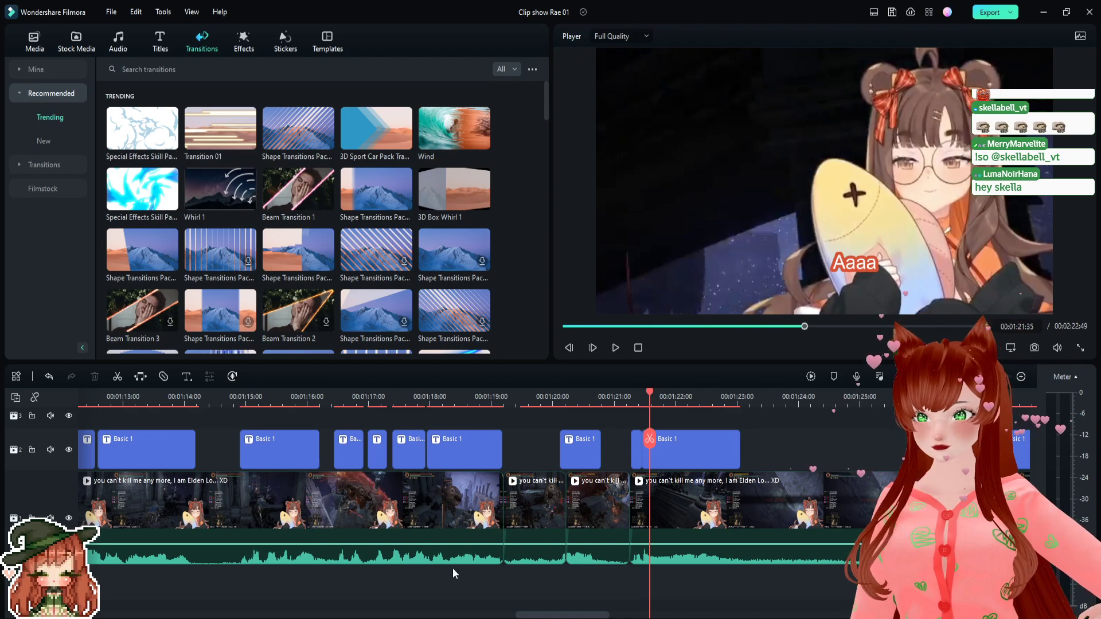
left_click_drag(533, 616, 563, 615)
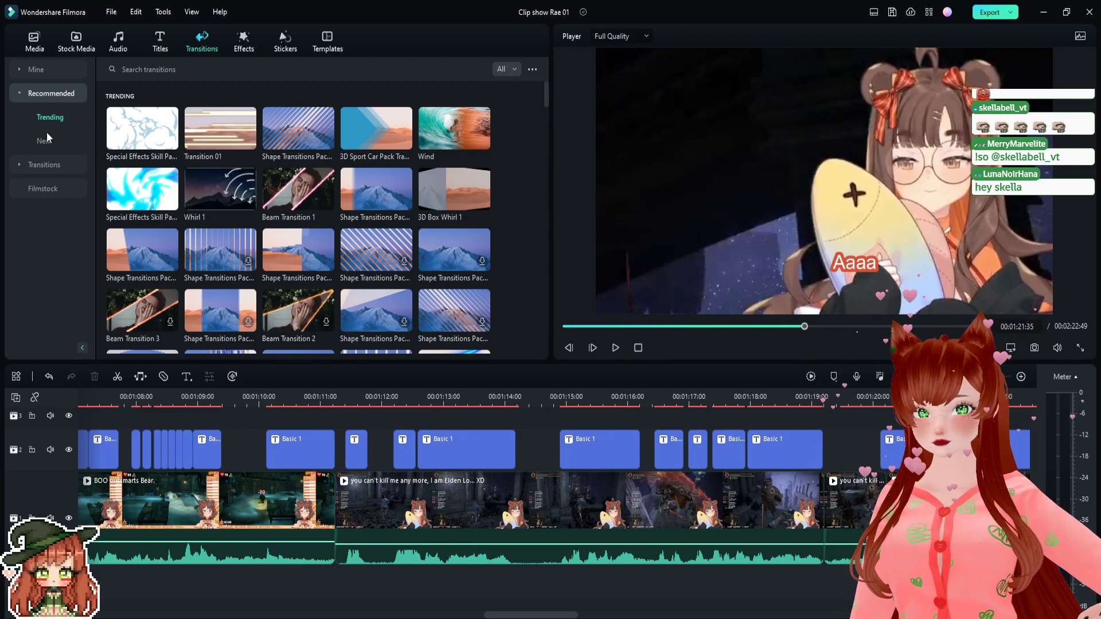
left_click(36, 69)
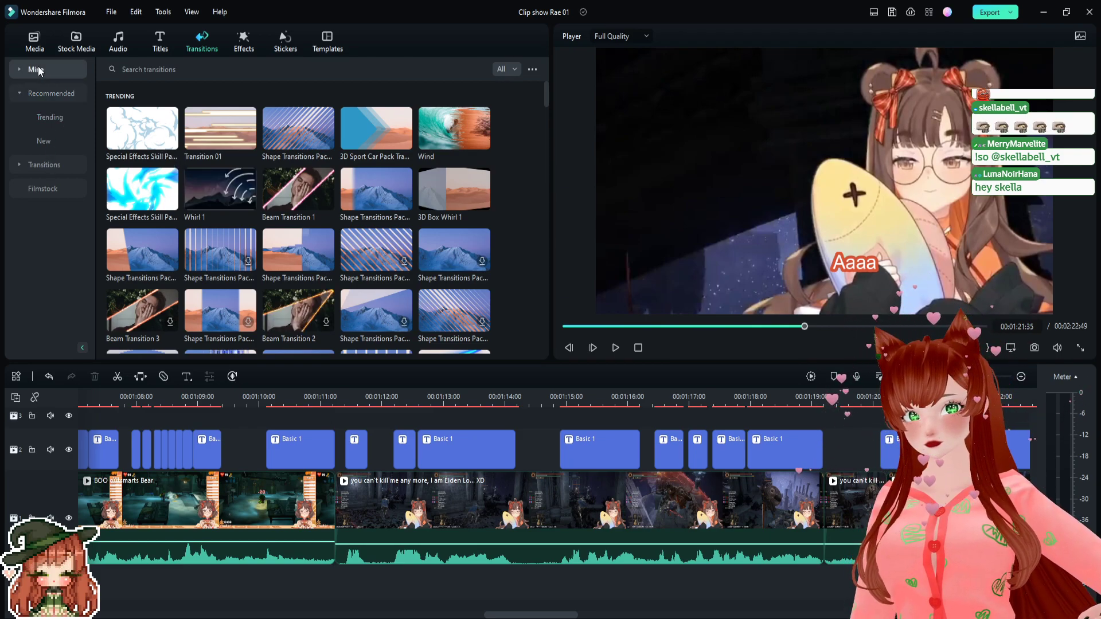
left_click_drag(142, 128, 337, 507)
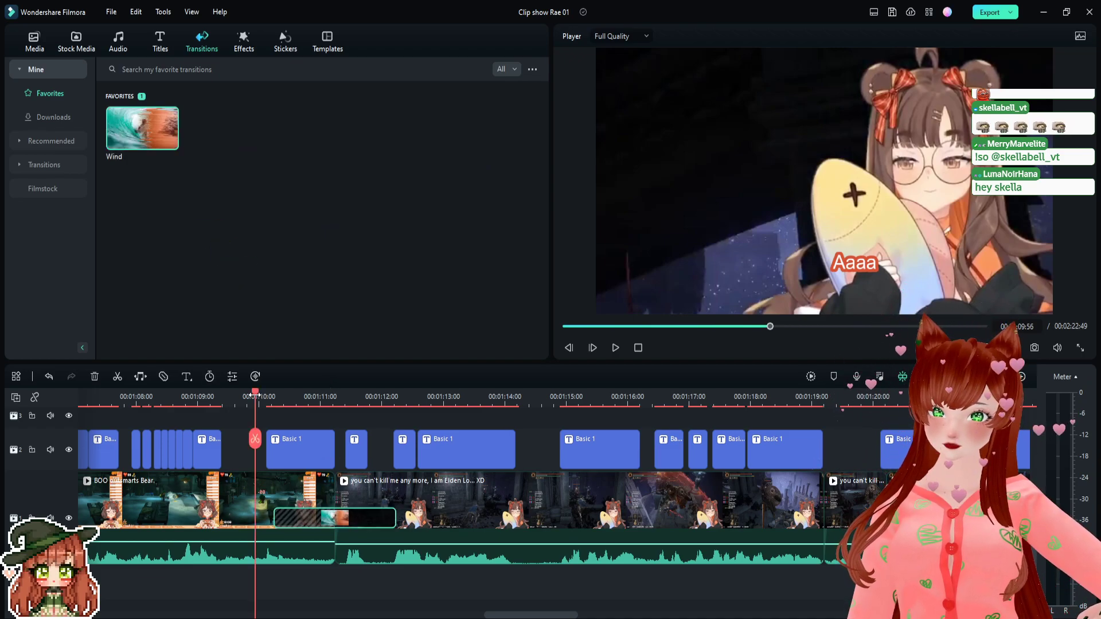
key("space")
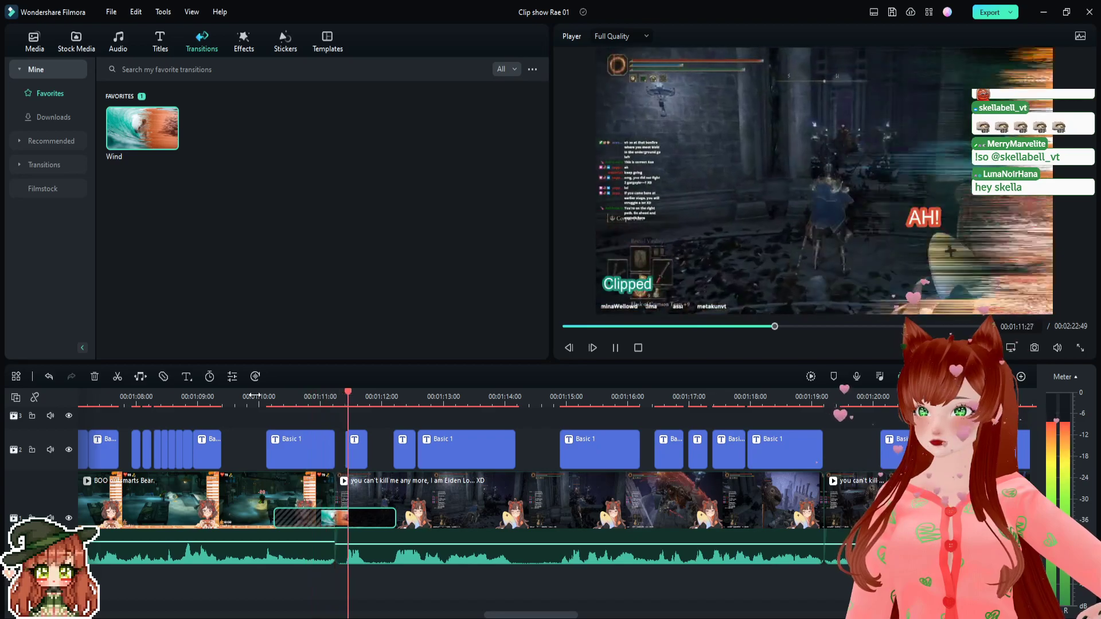
key("space")
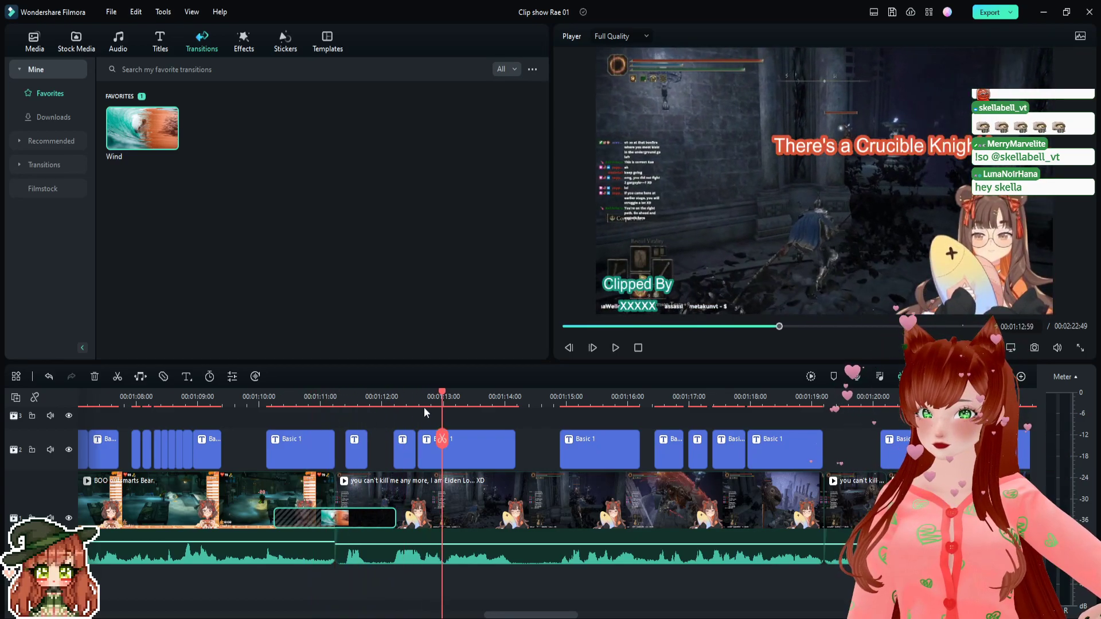
- Add the Wind transition at the 1:20:13 cut between the two short zoomed segments
left_click_drag(445, 394, 913, 394)
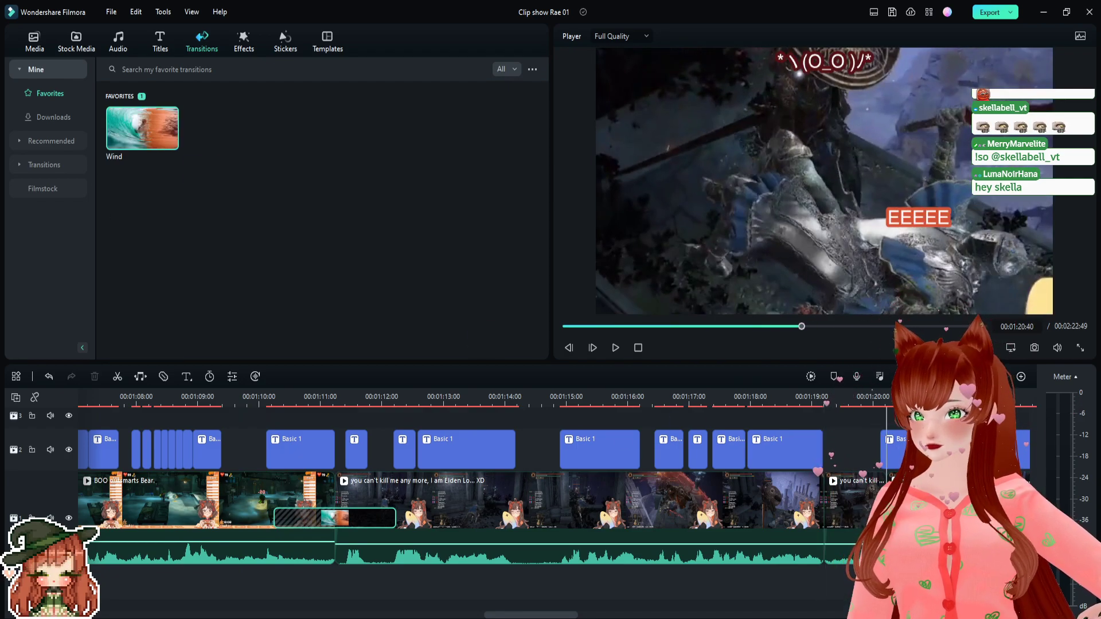
left_click_drag(334, 517, 335, 517)
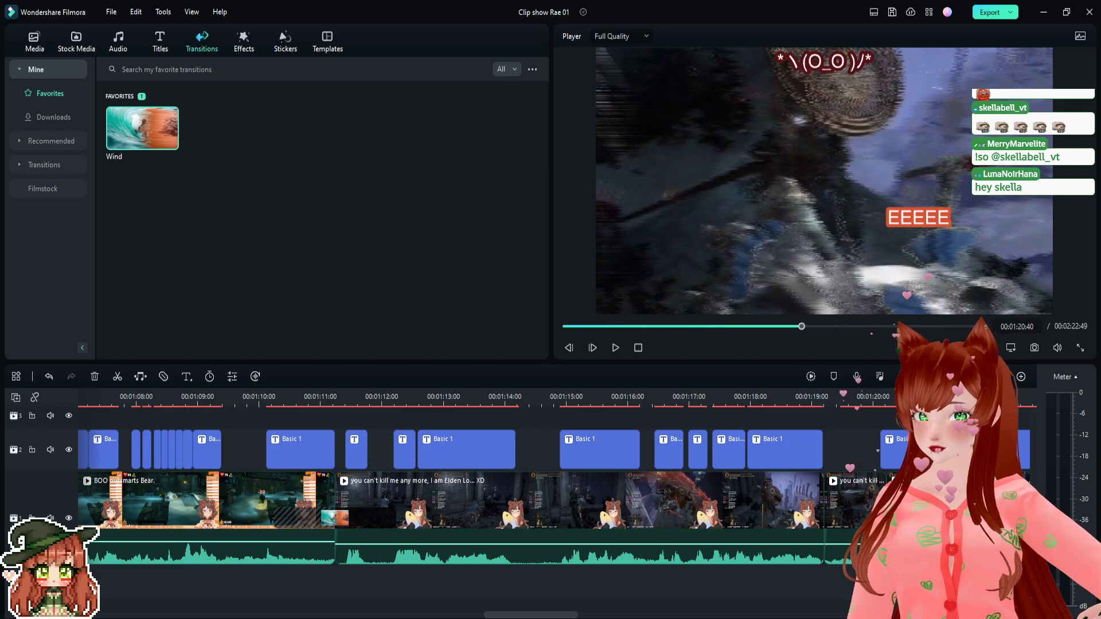
- Review the earlier transition, and set the Wind transition between "BOO outsmarts Bear." and "you can't kill me any more" to a 00:00:00:40 duration
left_click_drag(510, 615, 418, 614)
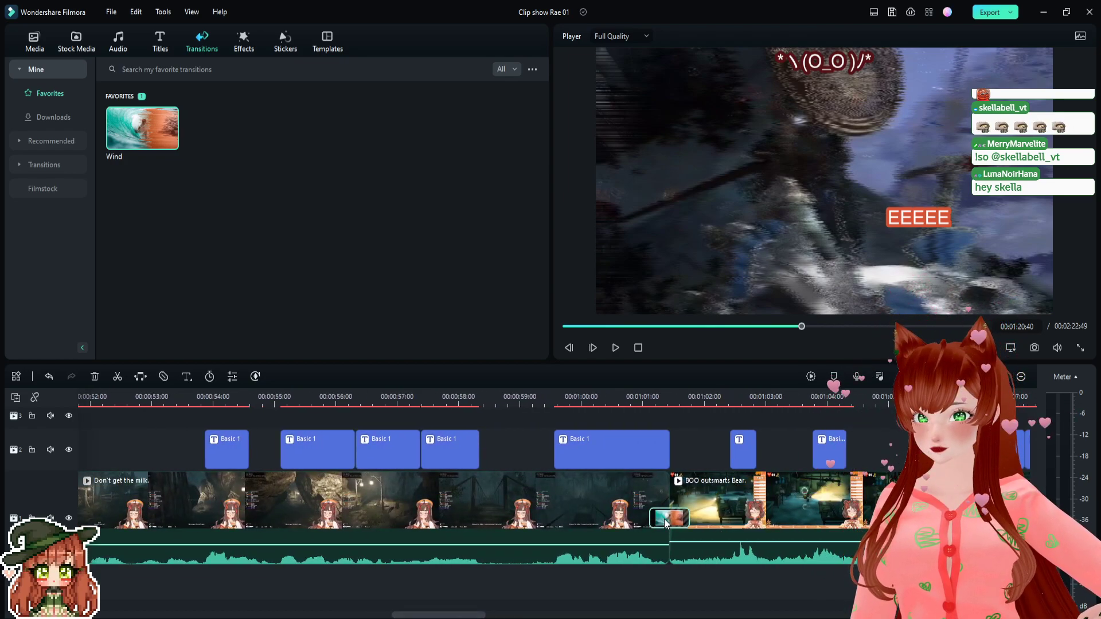
left_click_drag(472, 615, 564, 615)
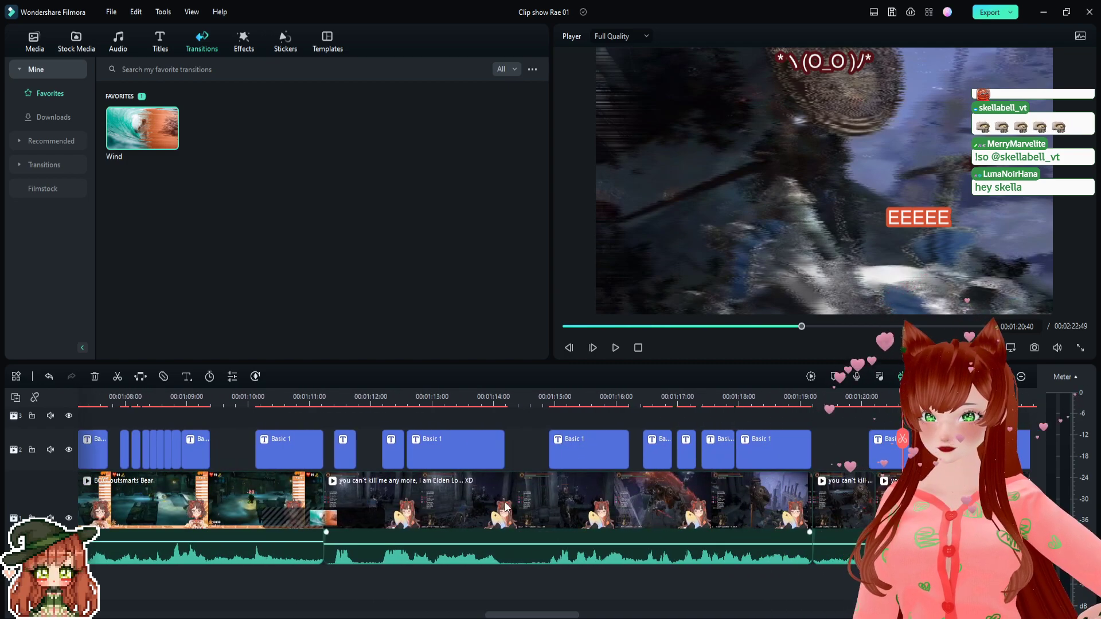
double_click(285, 521)
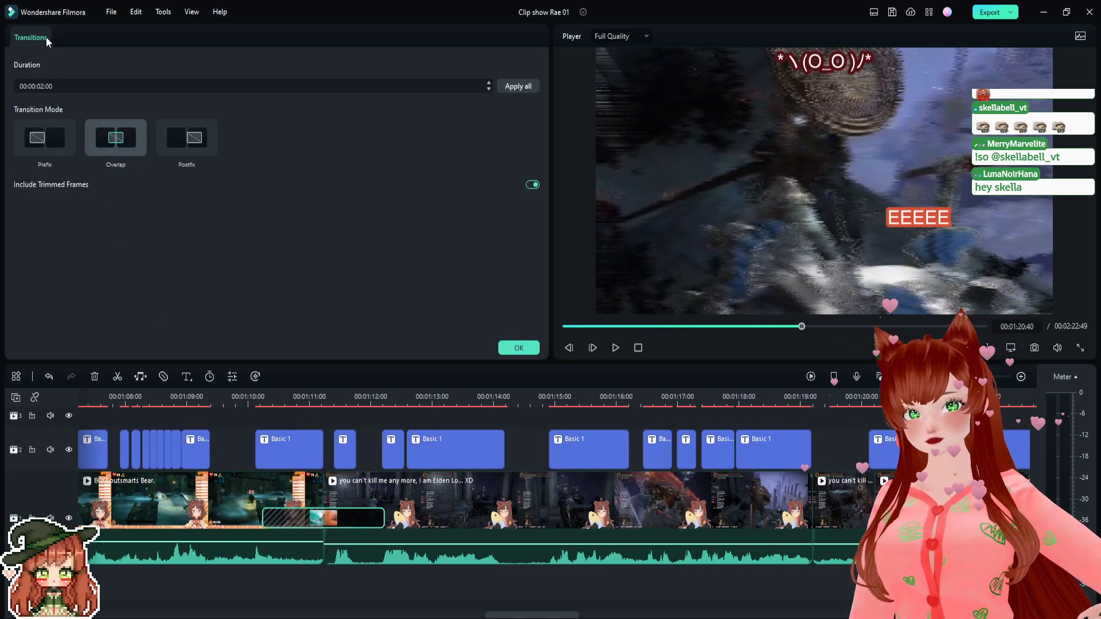
scroll(252, 86, "down", 10)
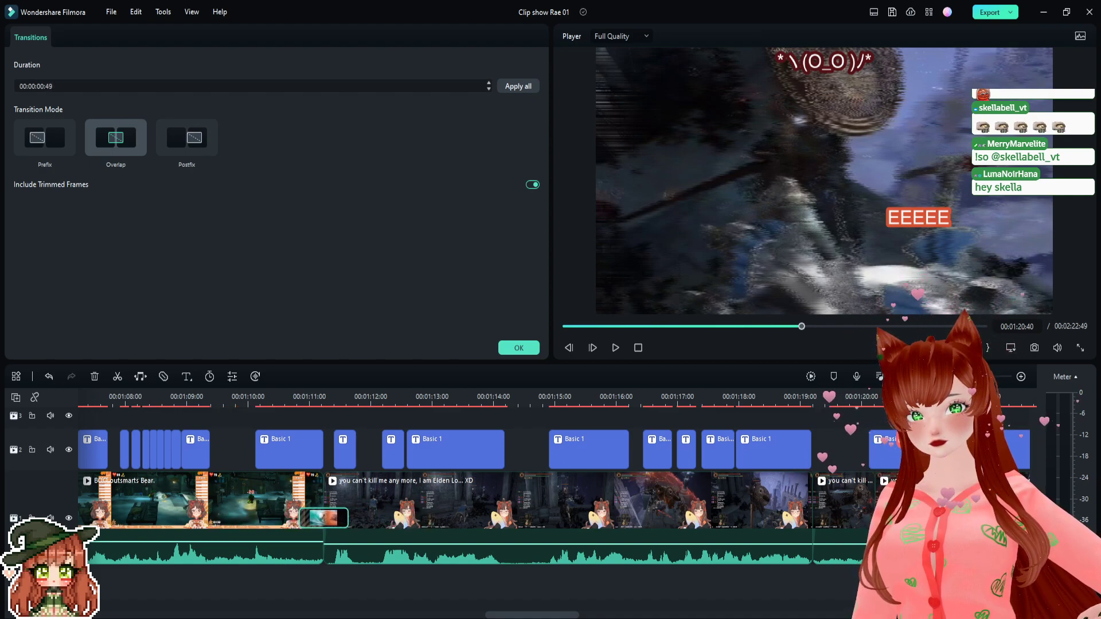
left_click(80, 85)
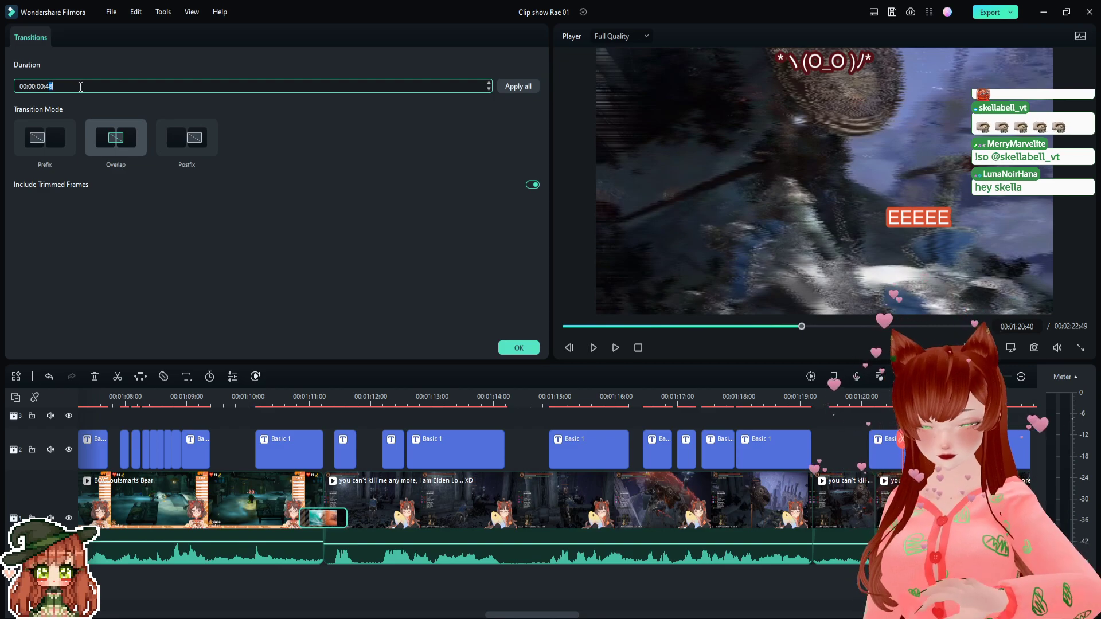
left_click(550, 377)
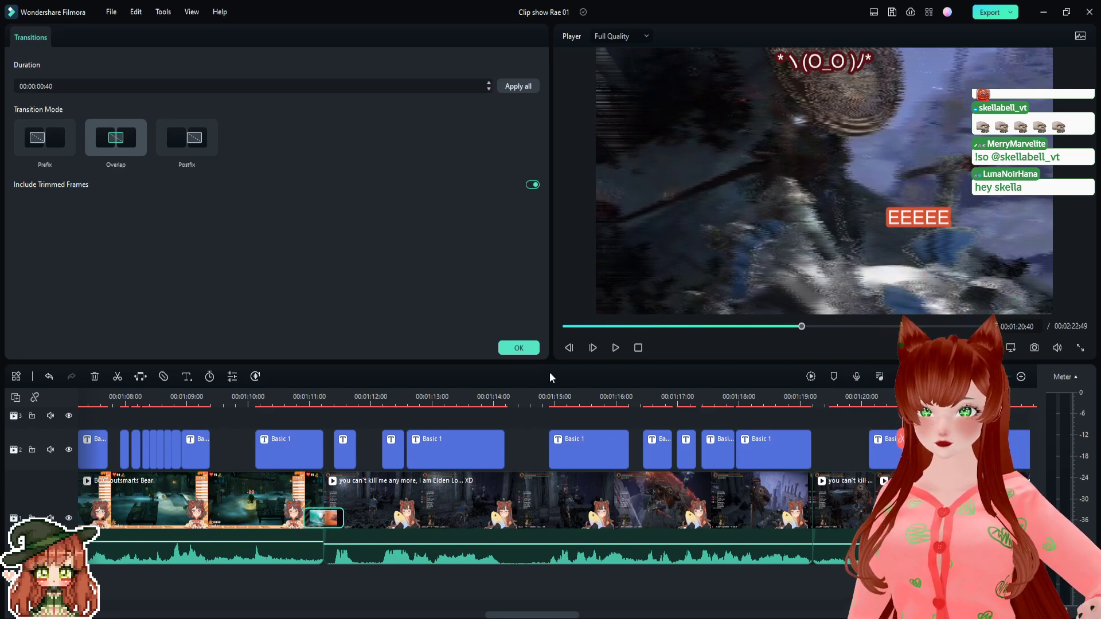
left_click(518, 348)
- Set the Wind transition at the 1:21:15 cut to a 00:00:00:40 duration, and play the section from about 1:10 to check it
left_click_drag(324, 518, 324, 518)
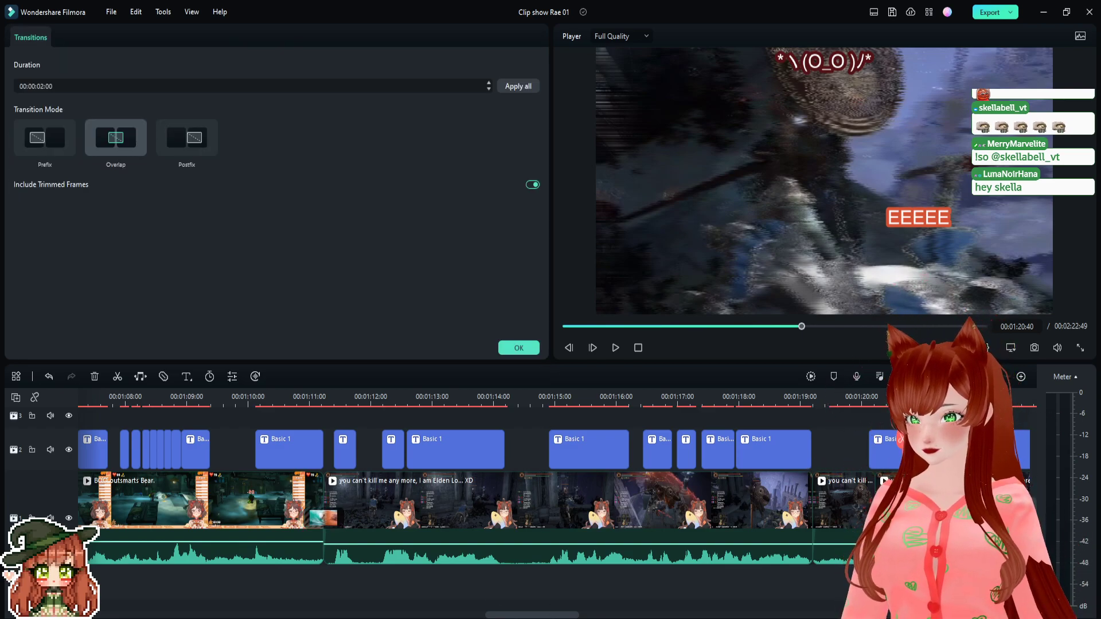
left_click_drag(72, 80, 46, 80)
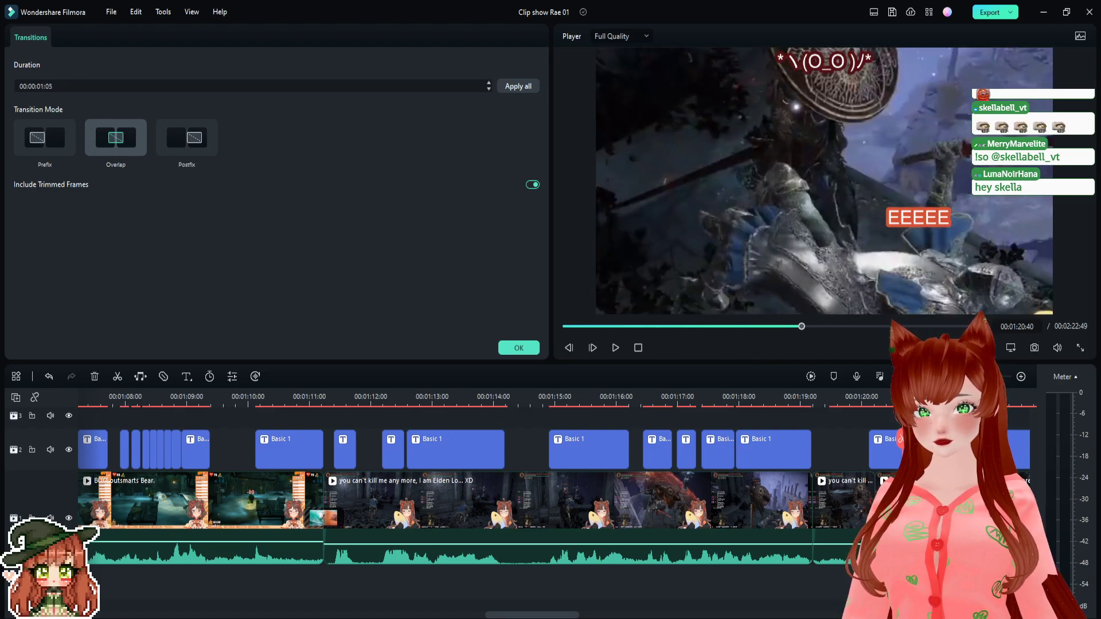
key("Down")
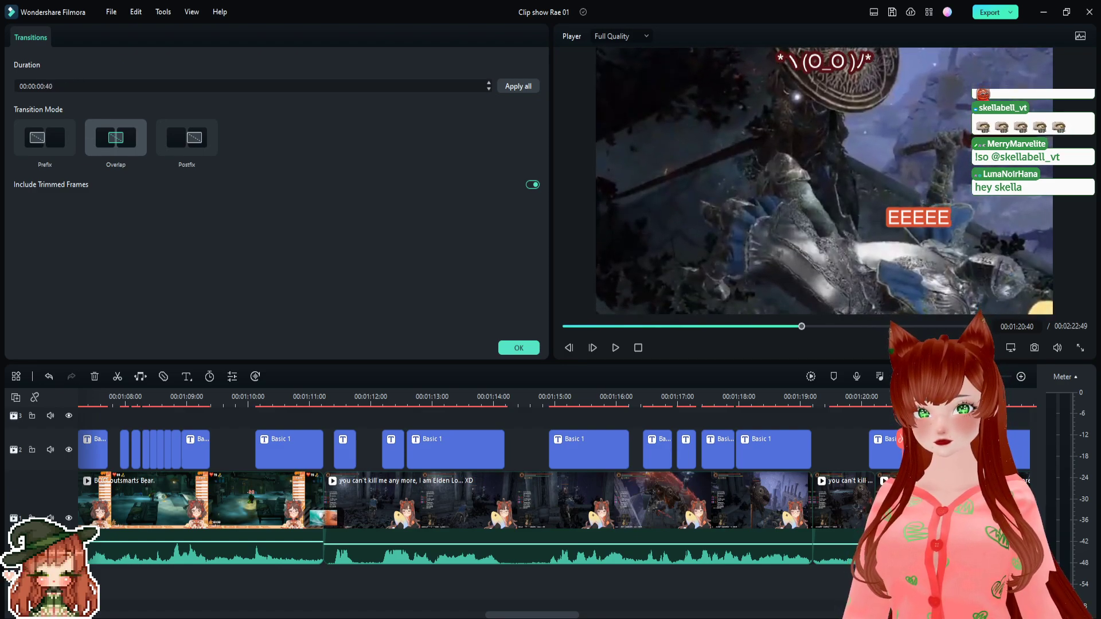
left_click(518, 348)
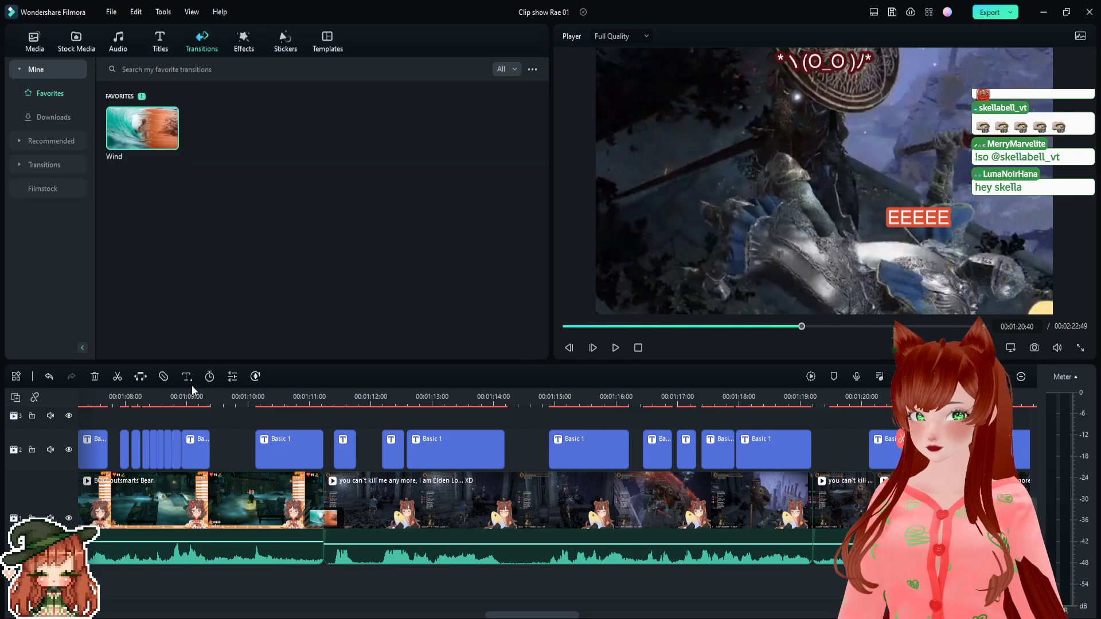
left_click(269, 400)
key("space")
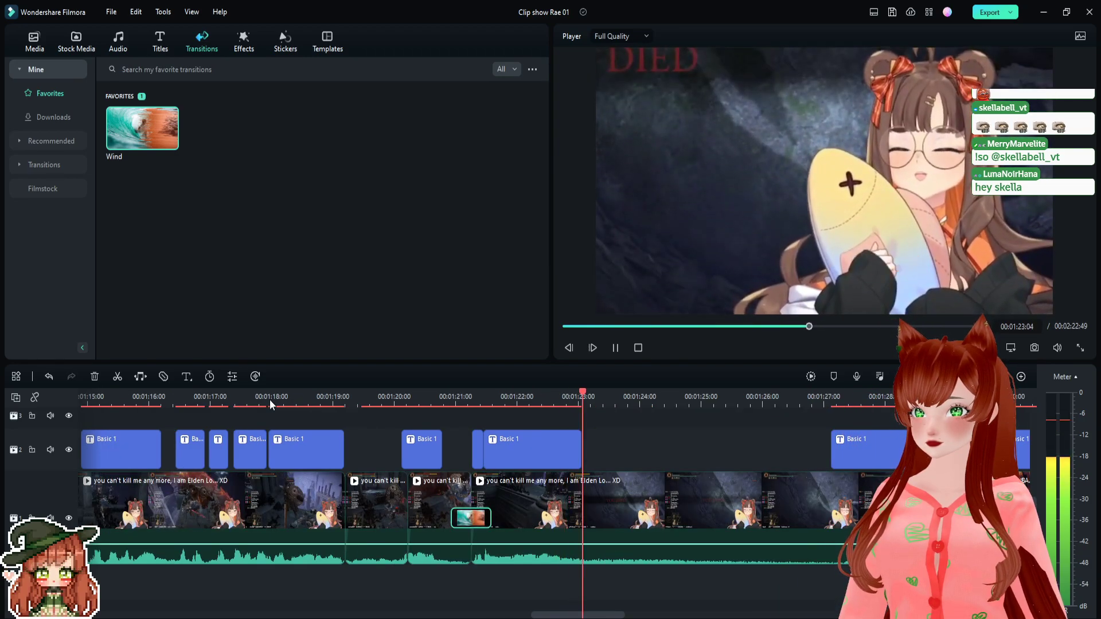
key("space")
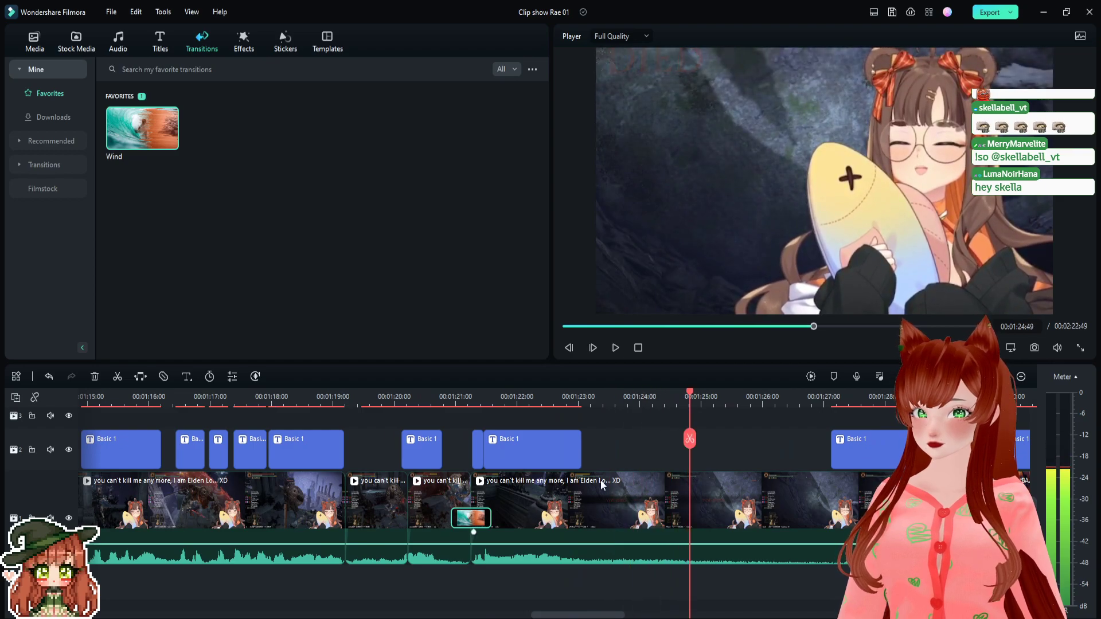
- Split the zoomed segment that starts at 1:21:15 at 1:26:09 and again at 1:23:04
left_click_drag(696, 404, 773, 461)
left_click(786, 515)
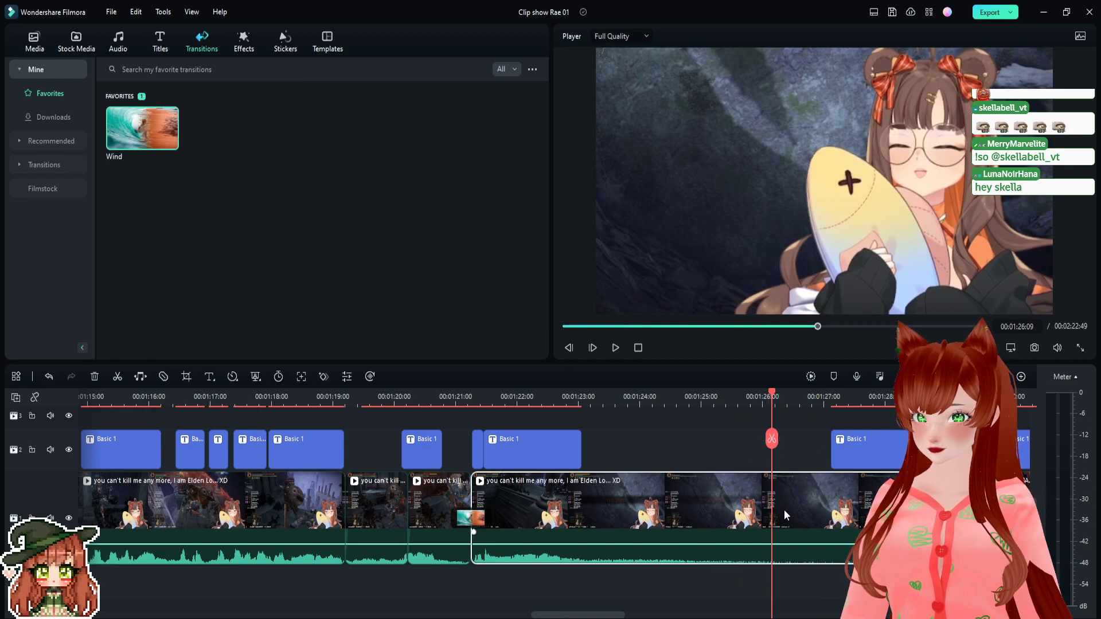
left_click(773, 440)
left_click_drag(773, 394, 582, 398)
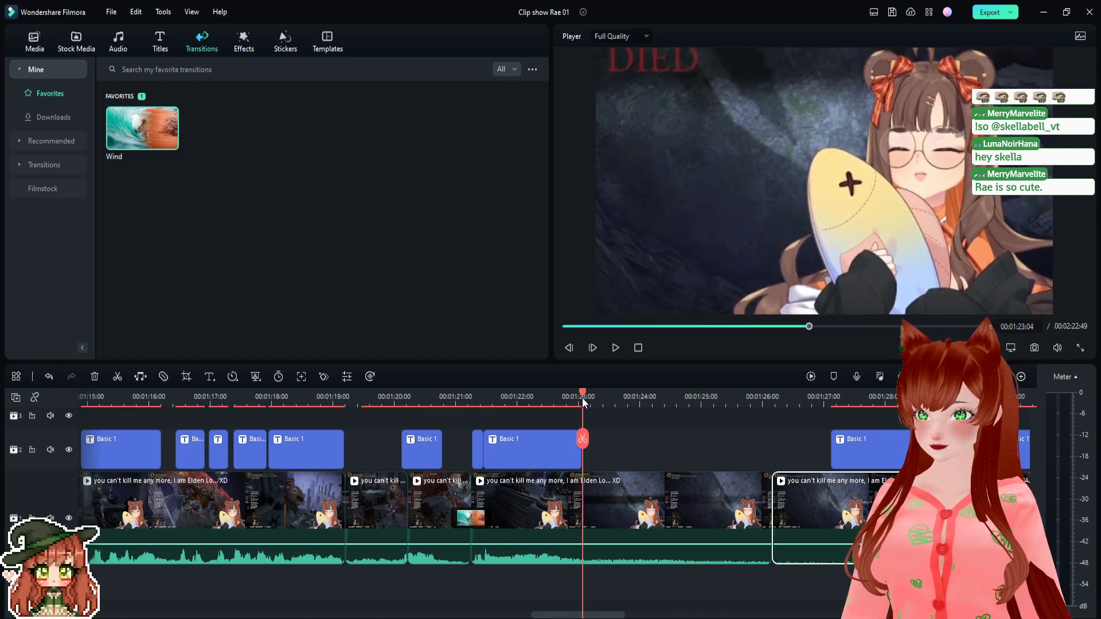
left_click(583, 439)
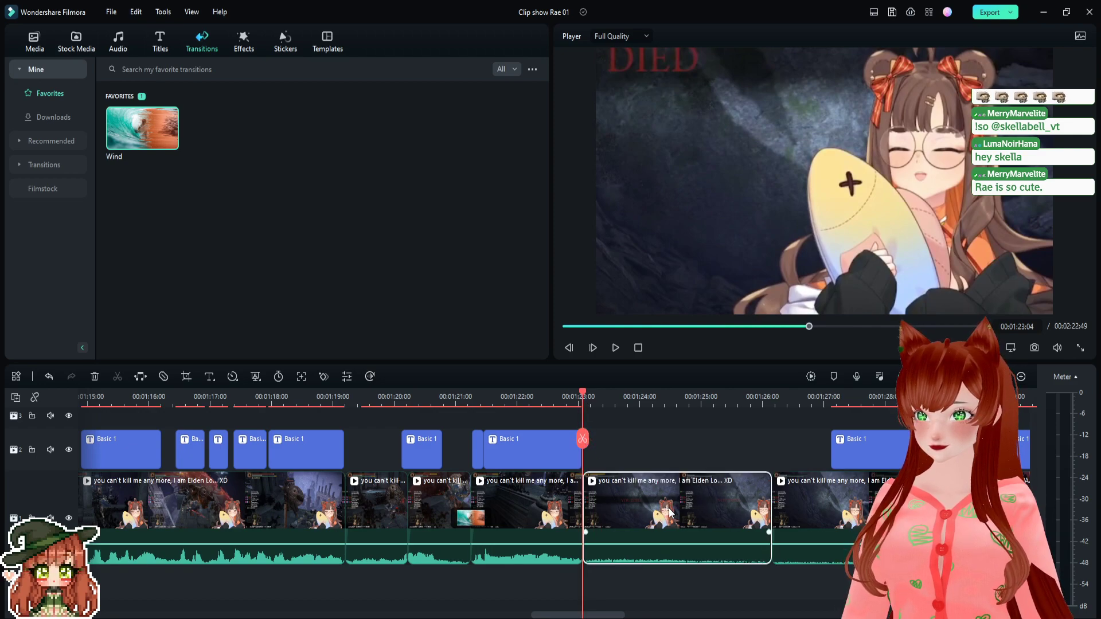
- Reframe the segment between 1:21:15 and 1:23:04 around the "YOU DIED" message, and play it back from 1:21:10
left_click(542, 516)
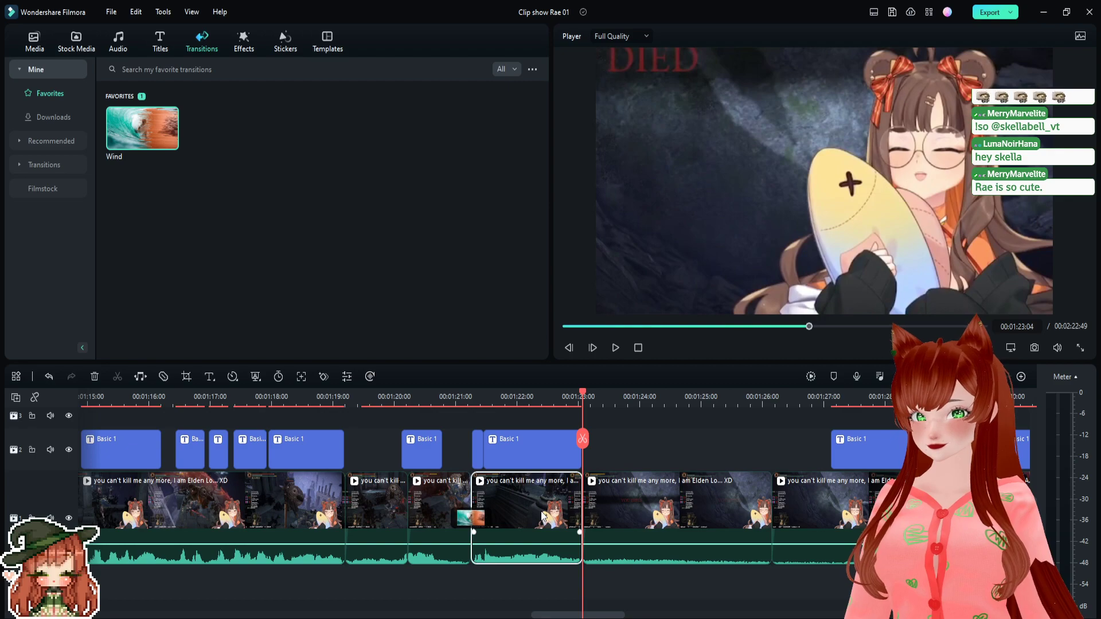
double_click(542, 515)
left_click(519, 406)
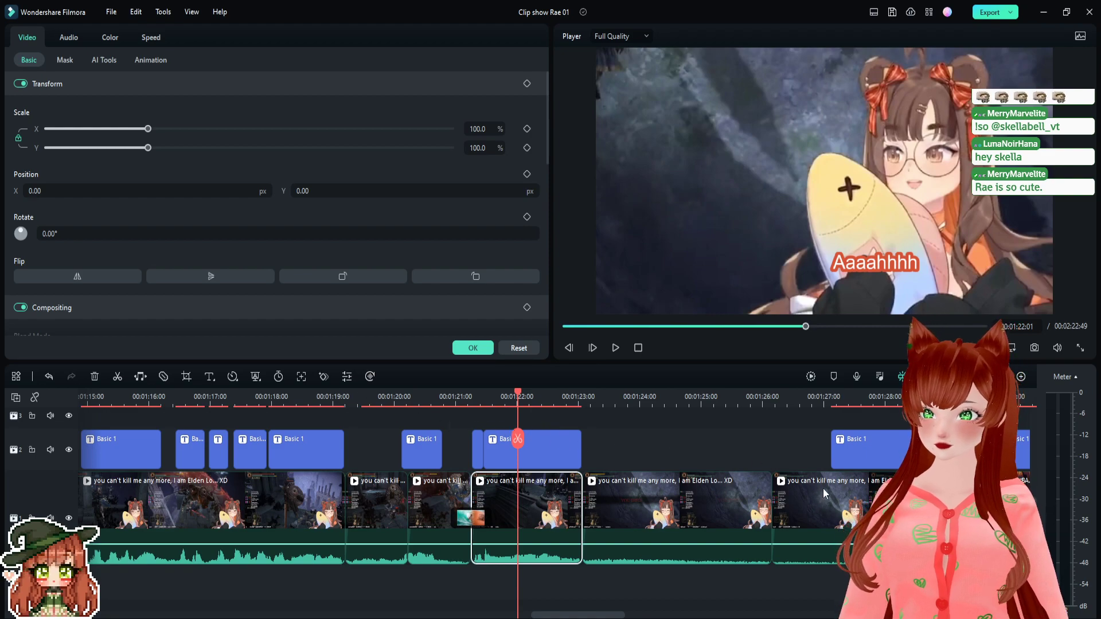
key("space")
left_click(466, 397)
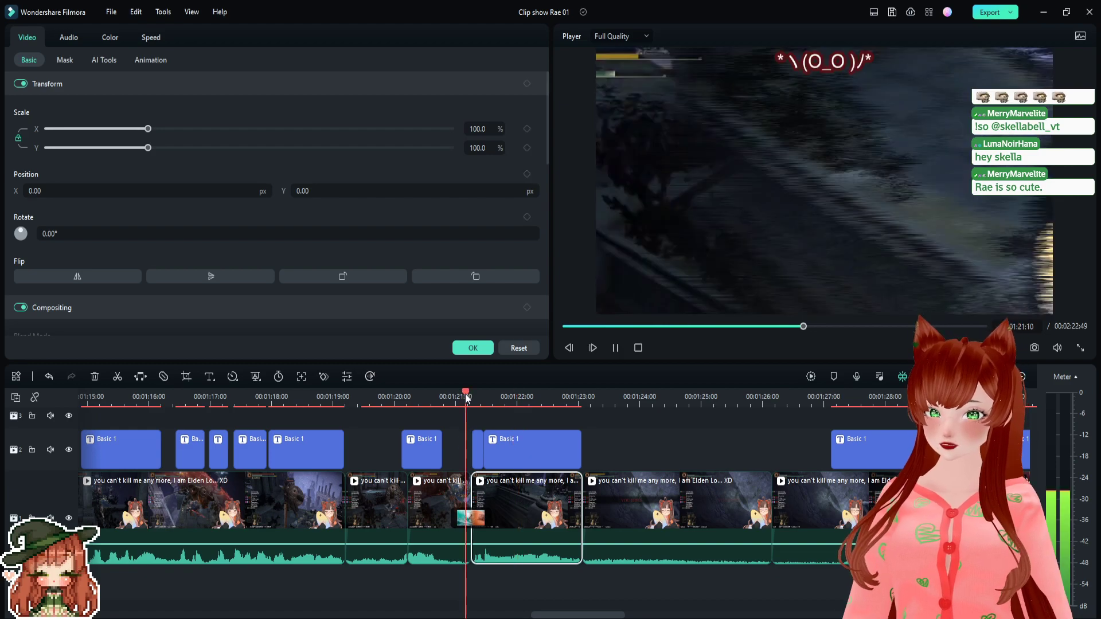
key("space")
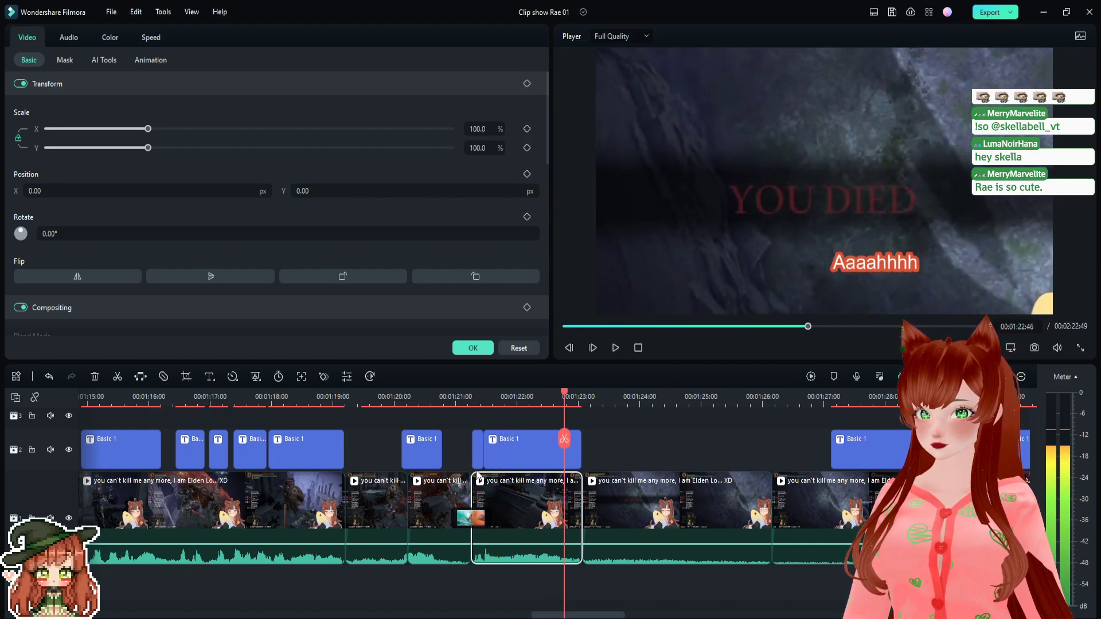
- Delete the Wind transition at the 1:21:15 cut, and play the section from just before the cut
left_click(481, 521)
left_click_drag(473, 500, 473, 448)
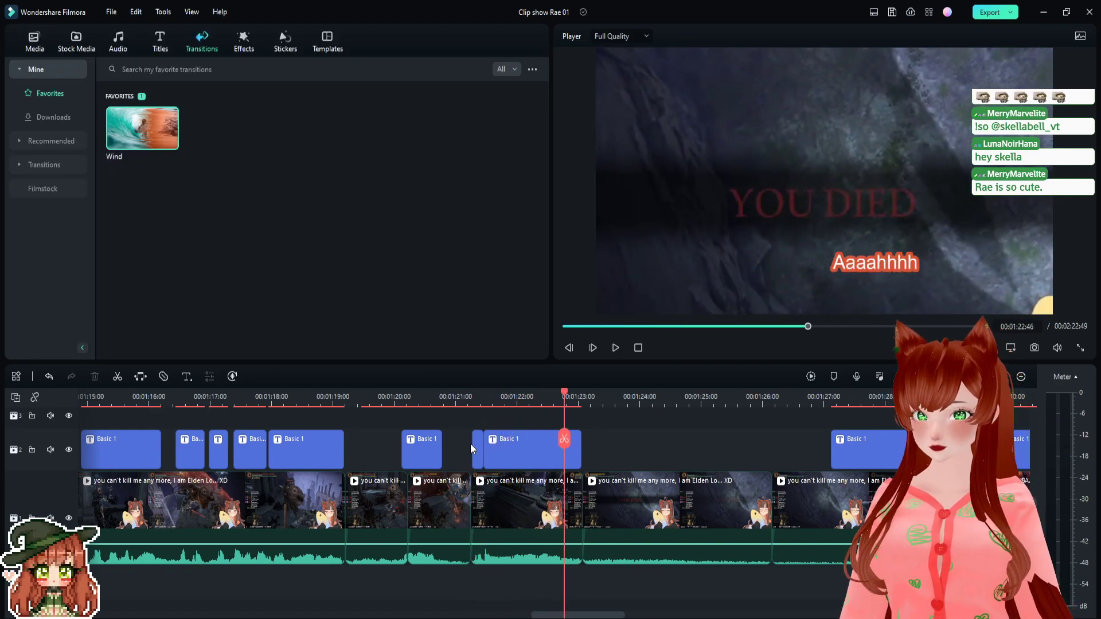
left_click(450, 395)
key("space")
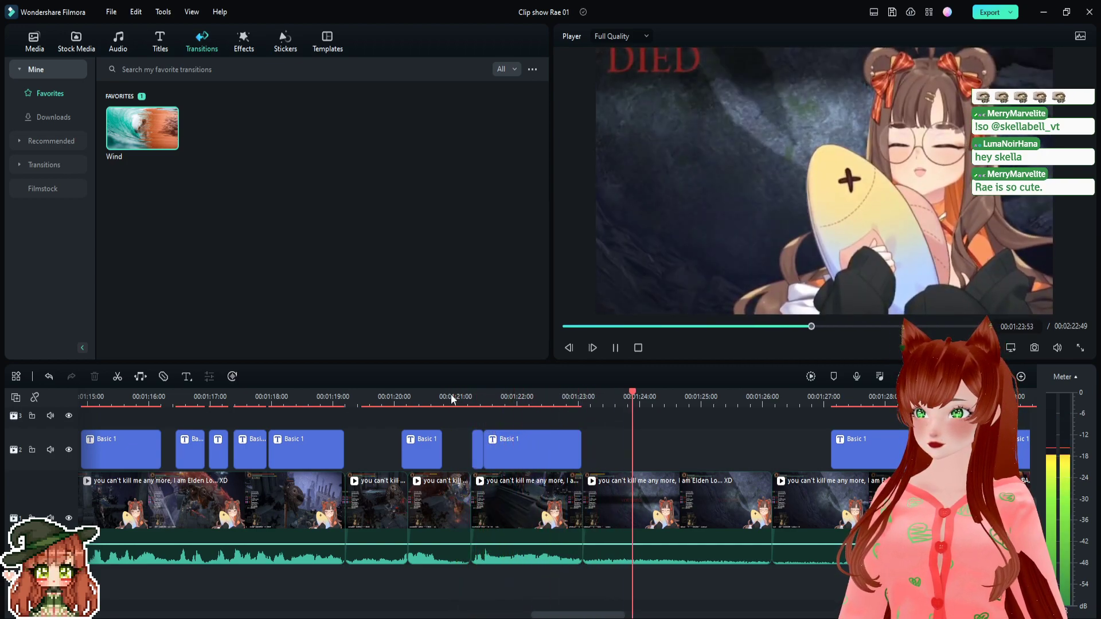
key("space")
- Add the Wind transition at the 1:23:04 cut, and shorten its duration to match the earlier Wind transitions
left_click_drag(142, 128, 576, 510)
left_click(555, 521)
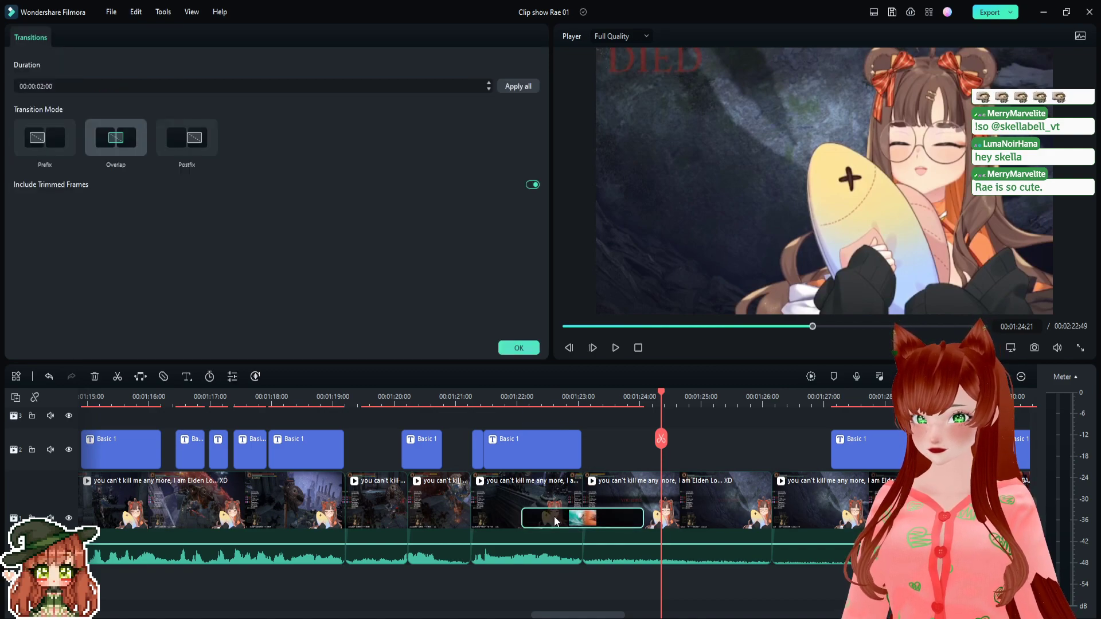
left_click_drag(59, 88, 26, 88)
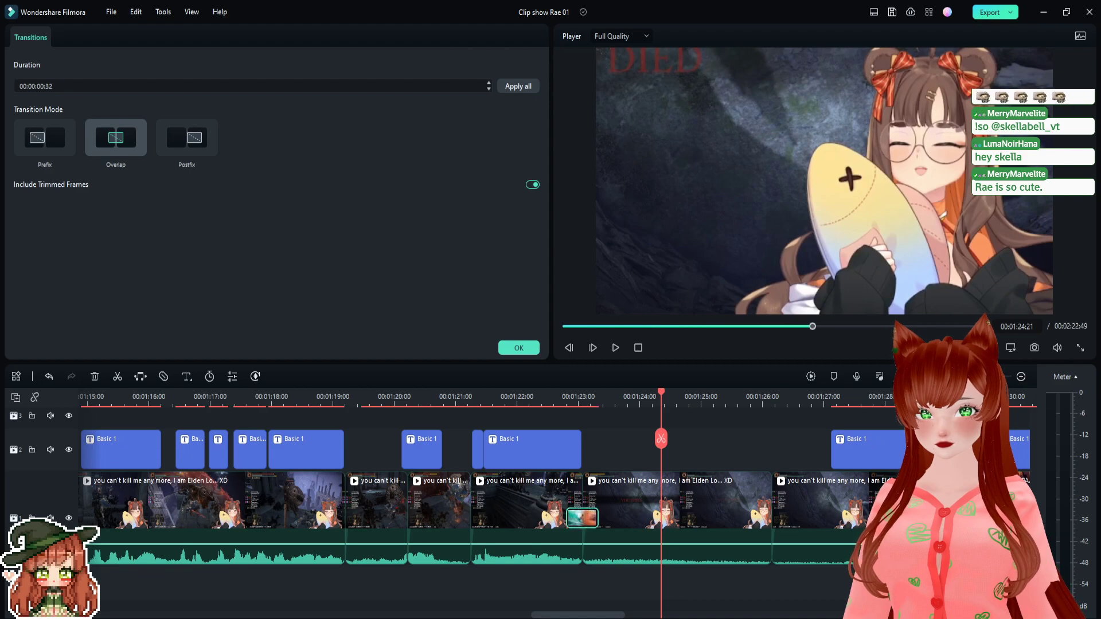
left_click(518, 347)
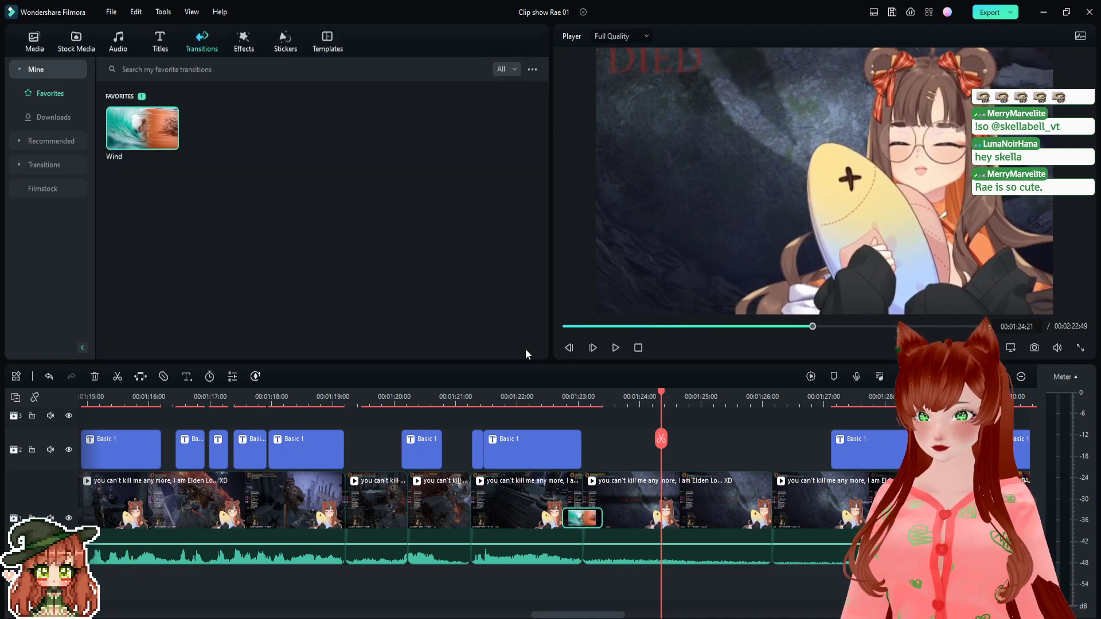
- Play back and scrub the section from about 1:21 to 1:29 to check the 1:23:04 transition and the captions
left_click(473, 399)
key("space")
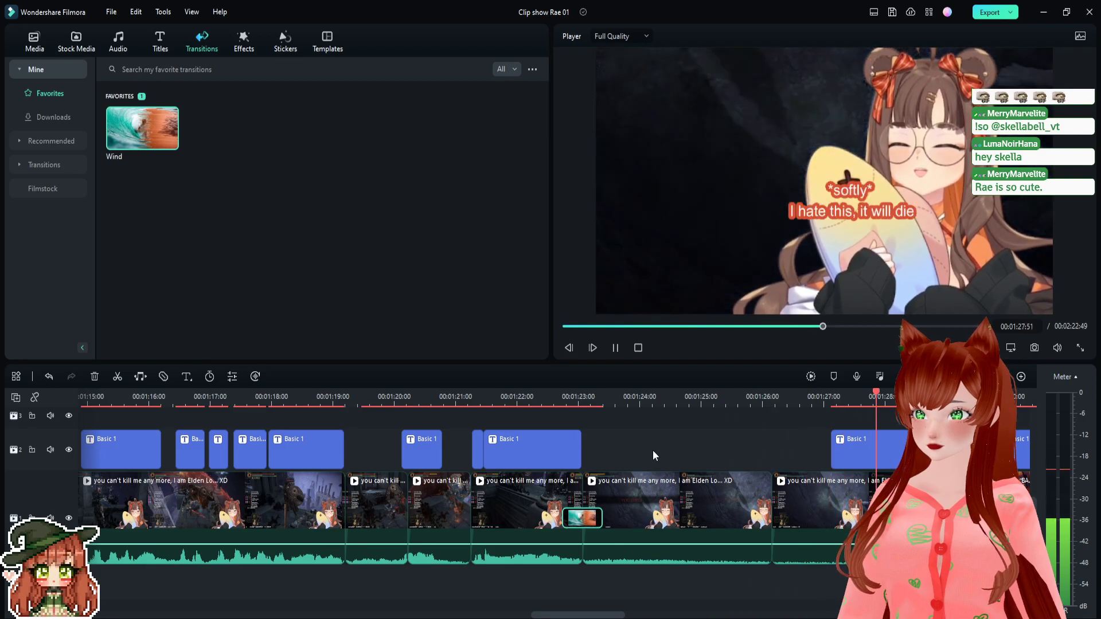
key("space")
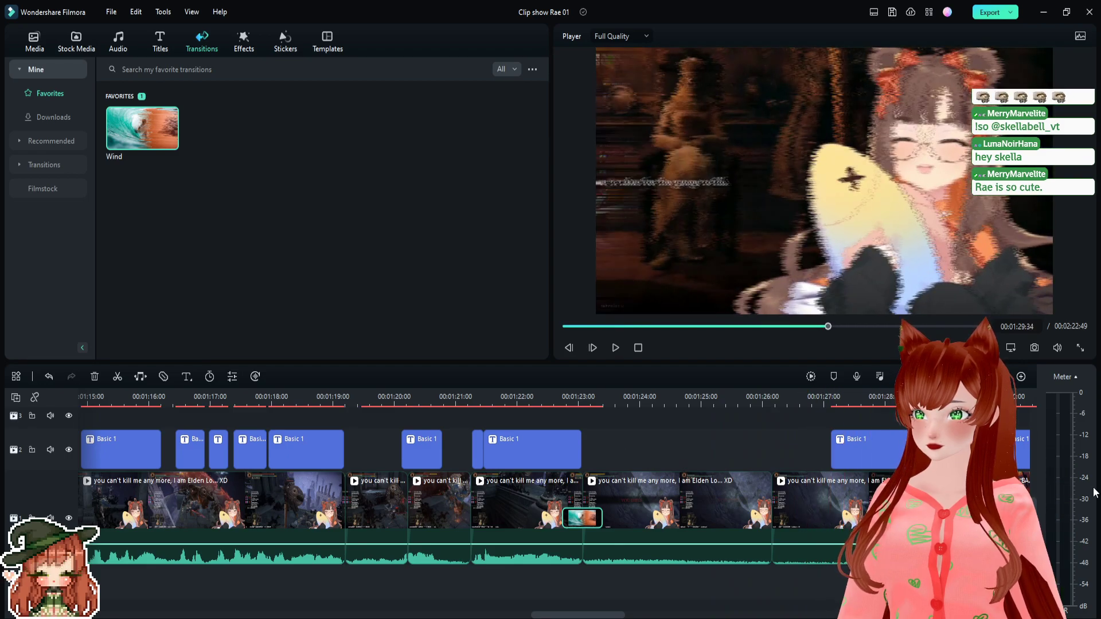
left_click_drag(664, 402, 457, 400)
key("space")
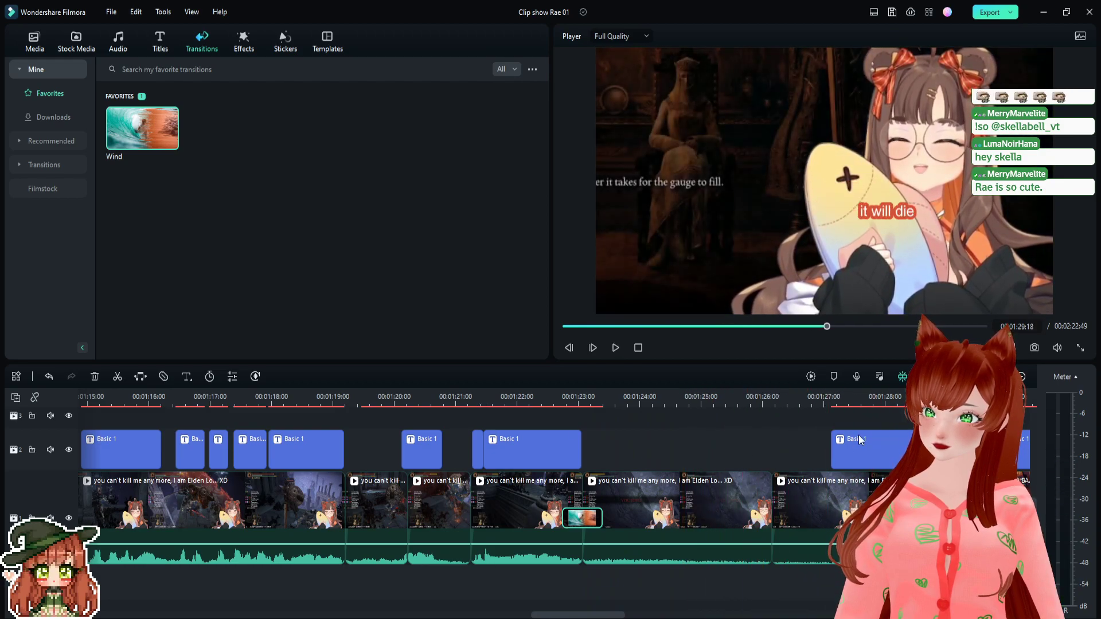
left_click_drag(770, 397, 586, 482)
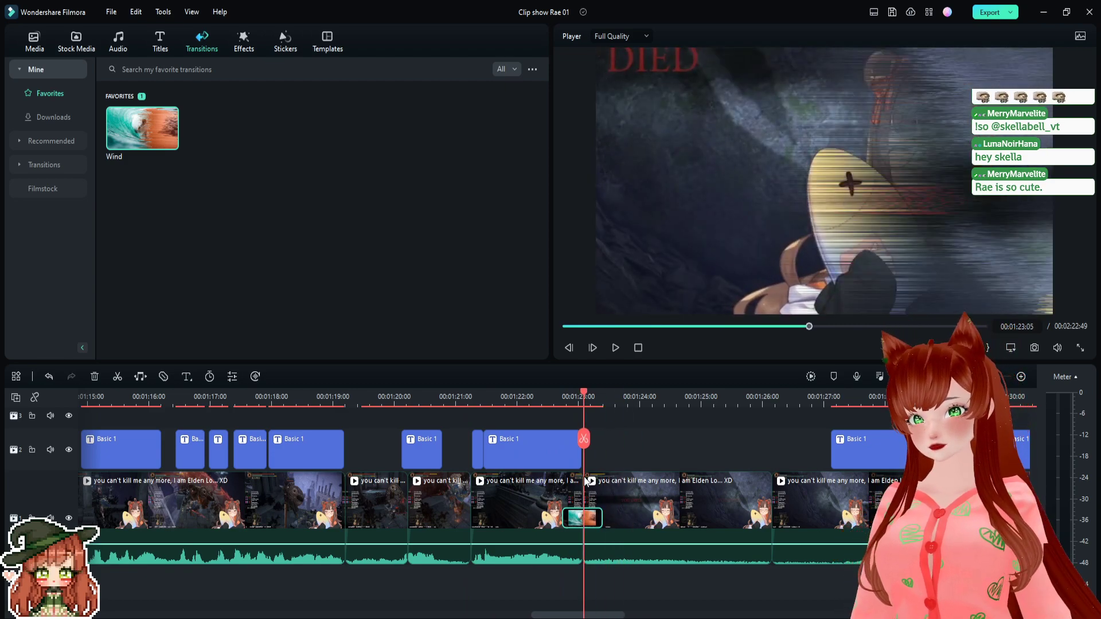
left_click(606, 587)
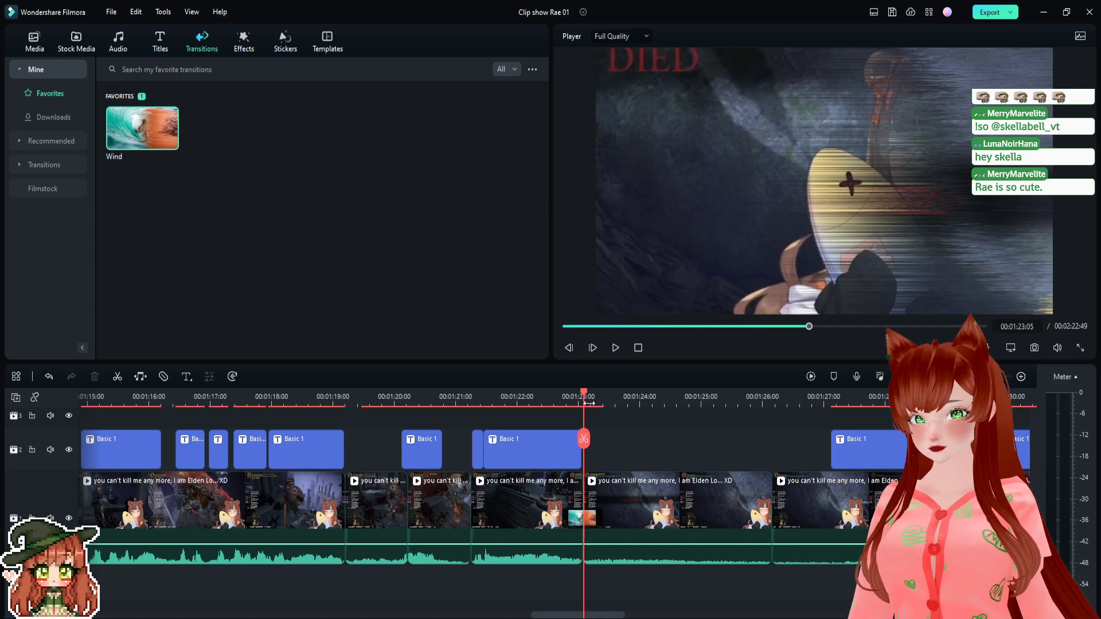
key("space")
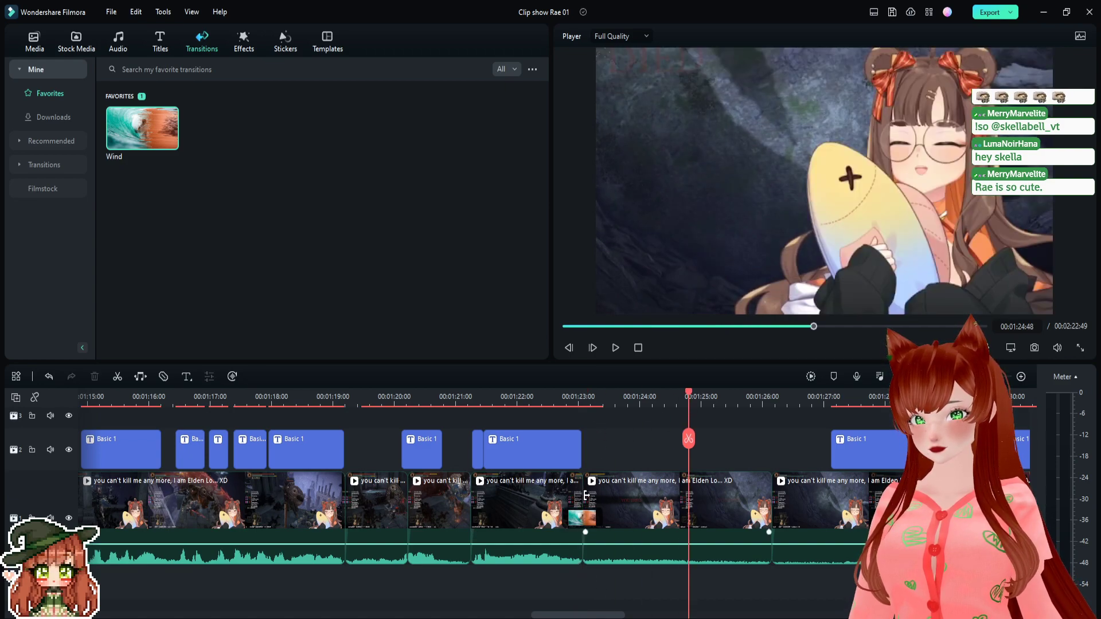
- Move the 1:23:04 cut to about 1:24:05 by trimming the later segment's start and extending the preceding segment to meet it
left_click_drag(584, 496, 614, 494)
left_click_drag(689, 395, 646, 434)
left_click(610, 512)
key("alt+bracketleft")
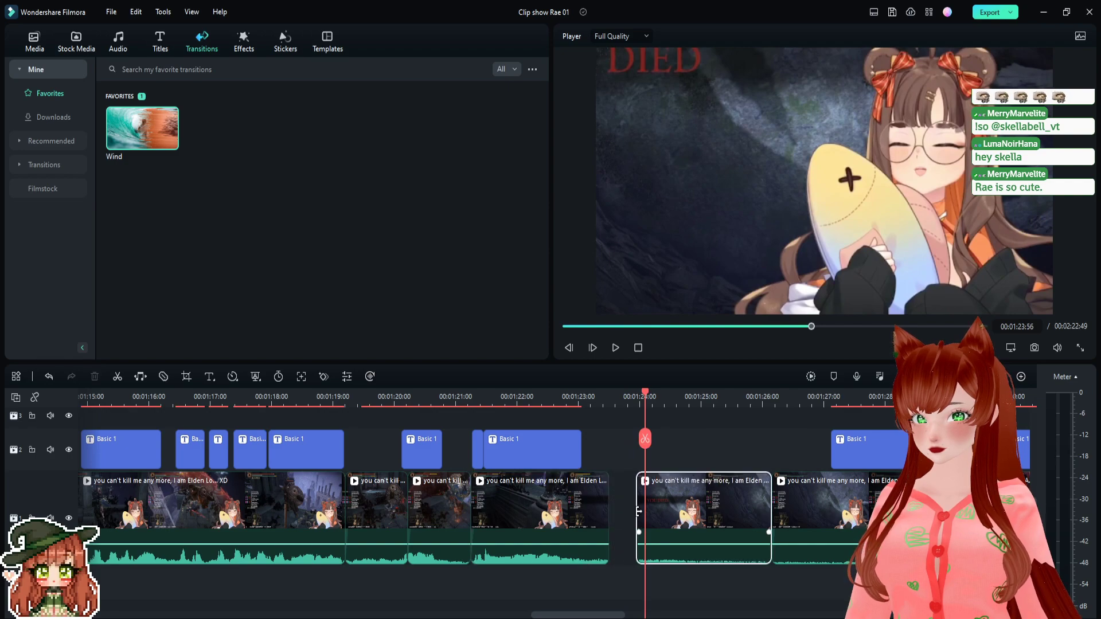
key("ctrl+z")
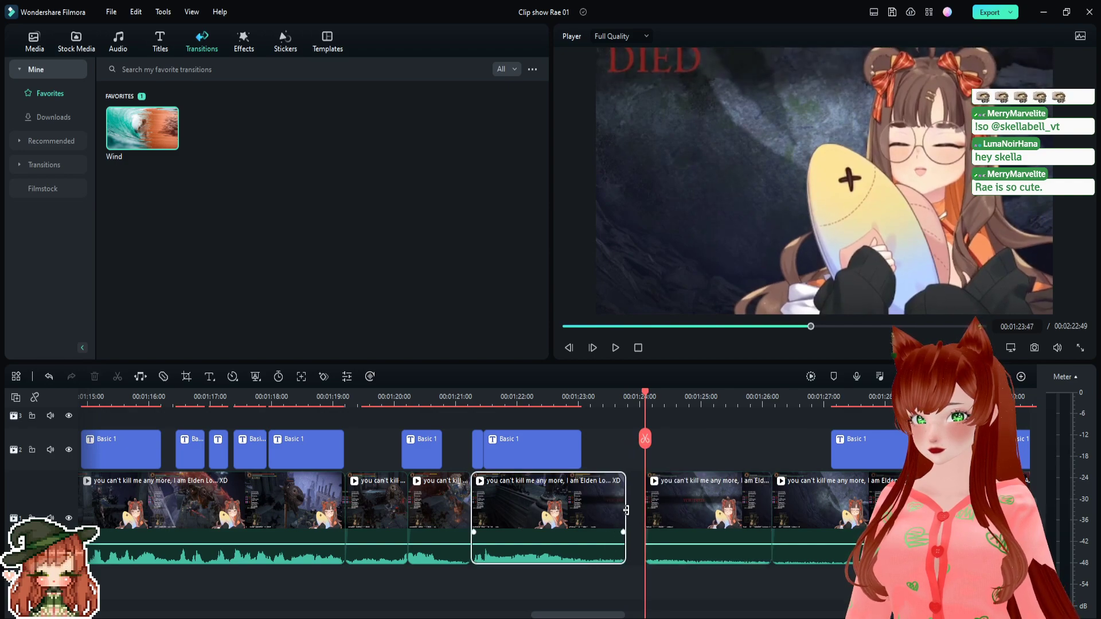
- Add the Wind transition at the 1:24:05 cut and shorten its duration to under one second
left_click(634, 392)
left_click_drag(633, 389, 601, 452)
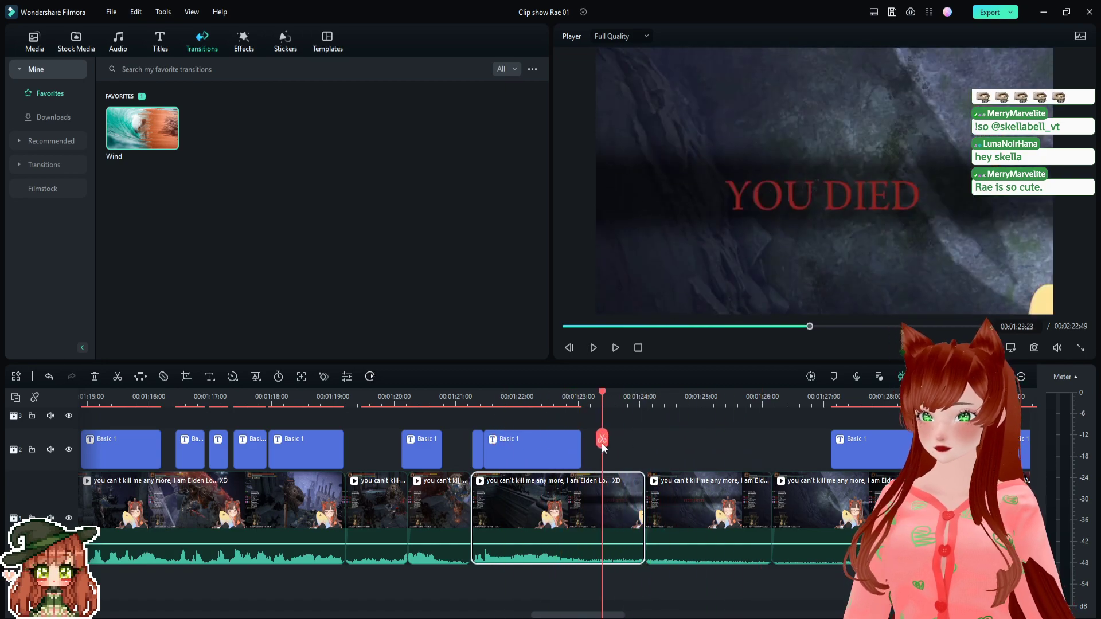
left_click_drag(163, 137, 643, 515)
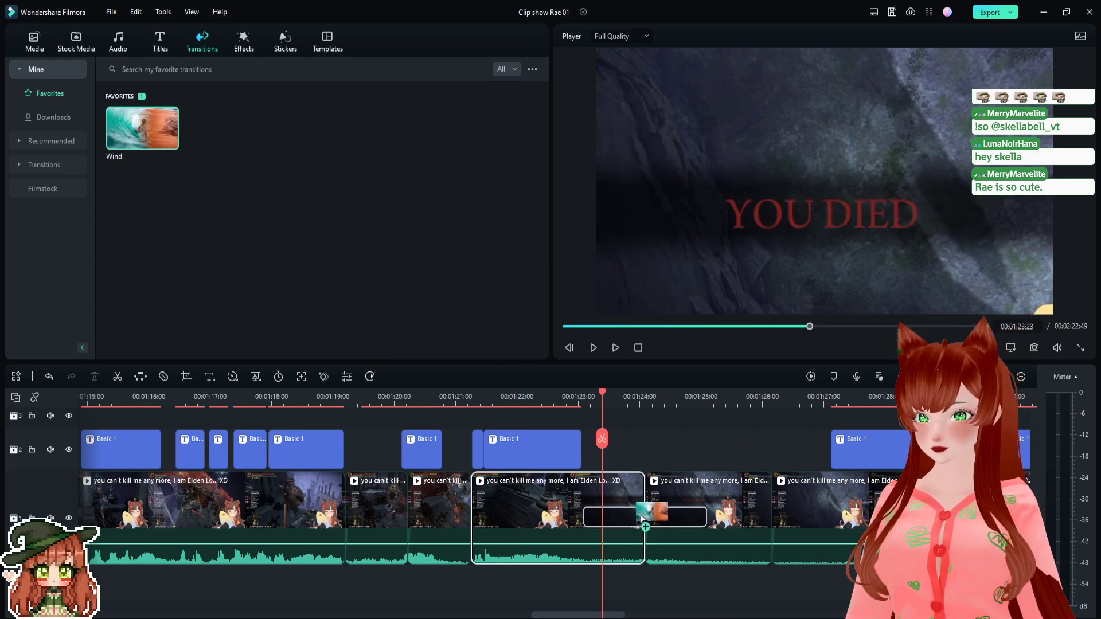
double_click(644, 518)
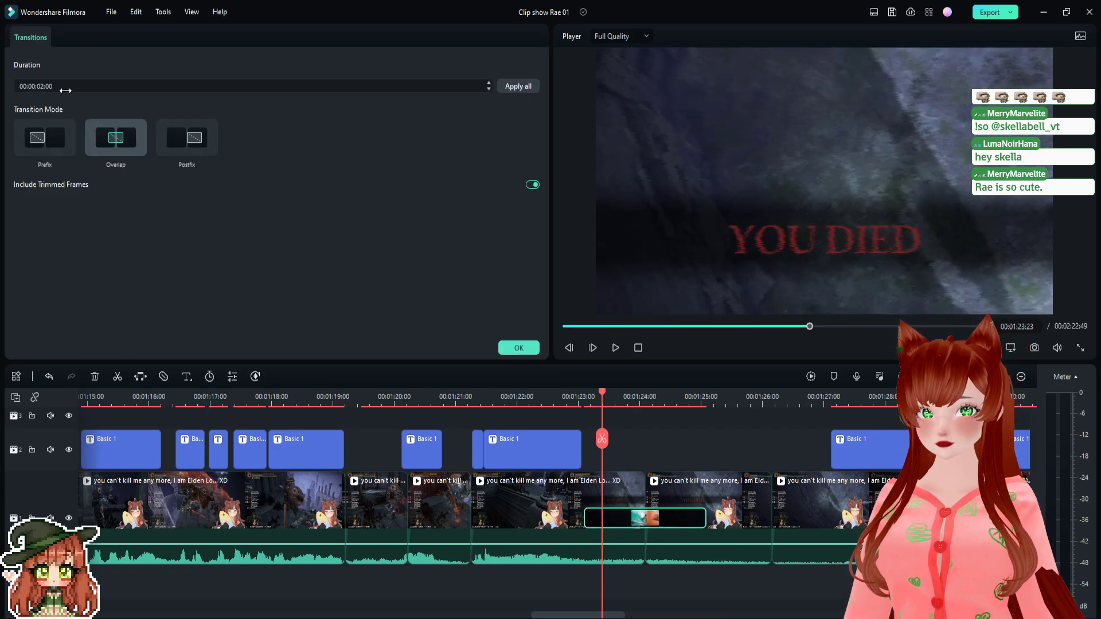
mouse_move(65, 90)
left_mouse_down()
mouse_move(28, 90)
mouse_move(51, 90)
left_mouse_up()
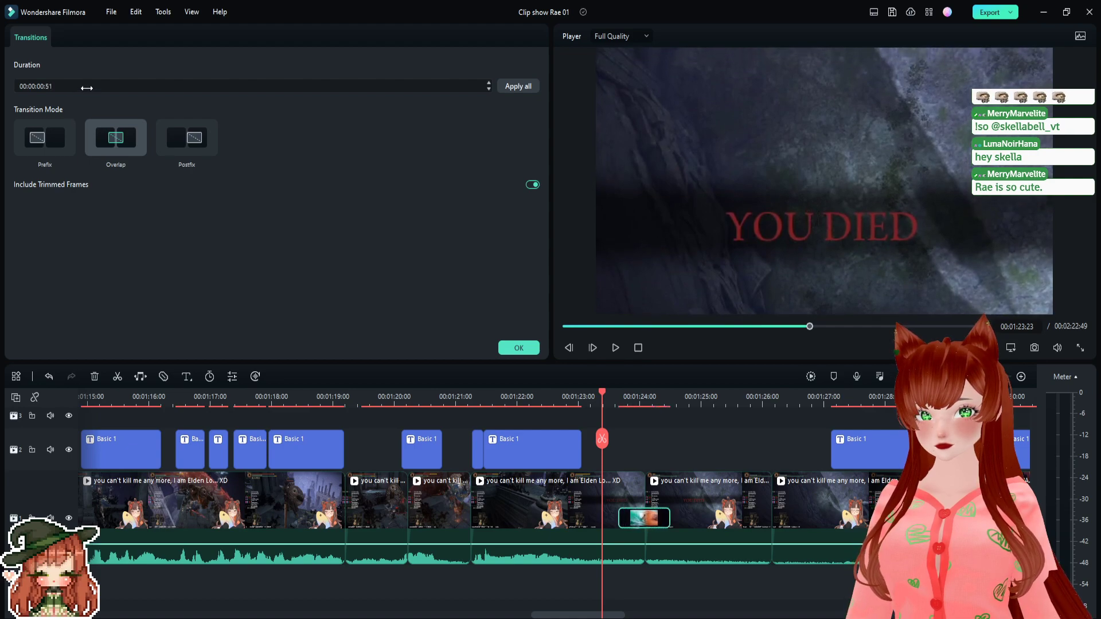
left_click(104, 86)
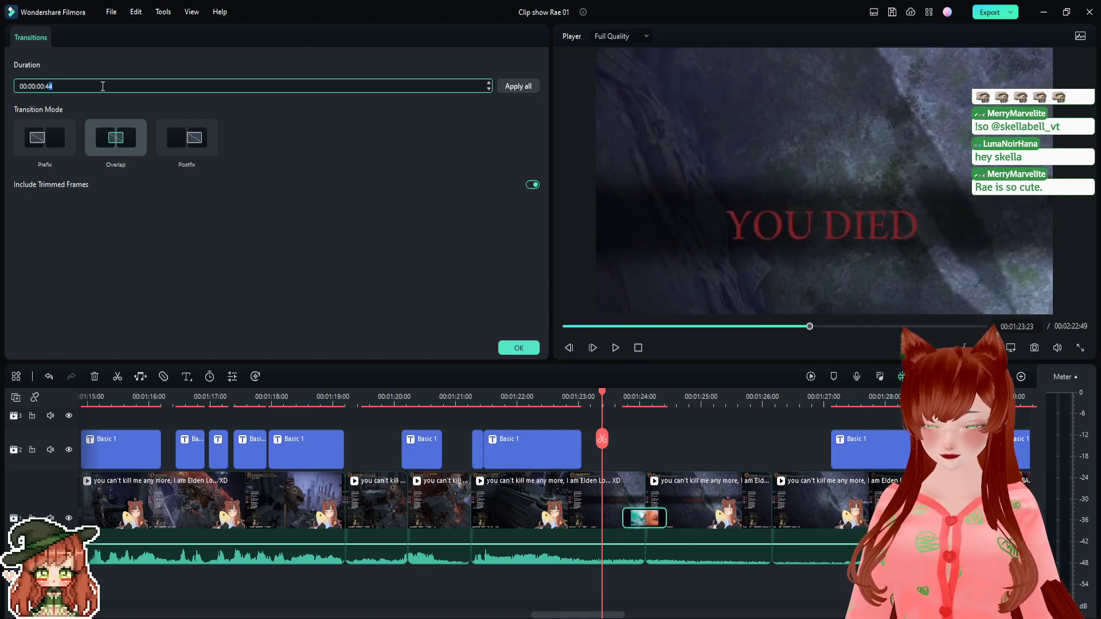
left_click(518, 348)
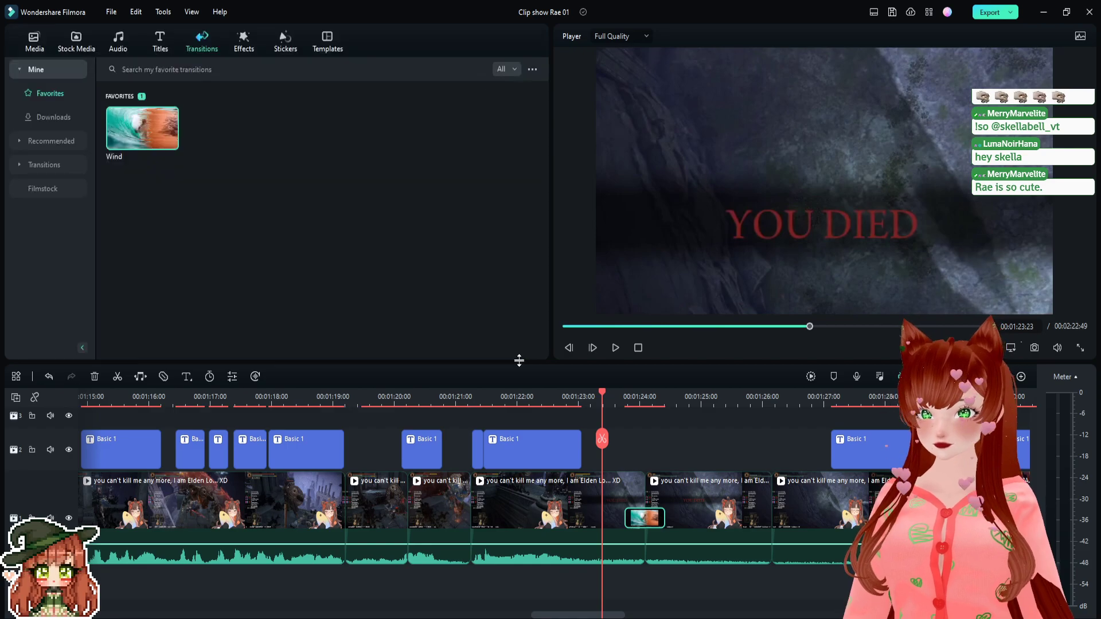
- Play back the new transition, then move the "Aaaahhhh" caption to the video frame's upper right and enlarge it
left_click(403, 395)
key("space")
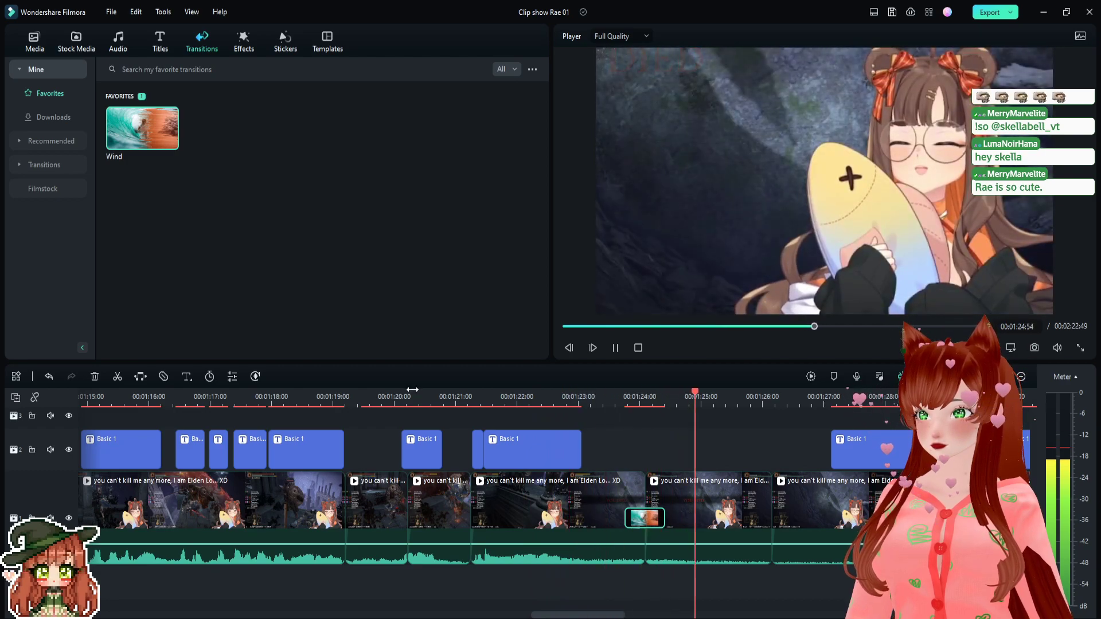
left_click(535, 401)
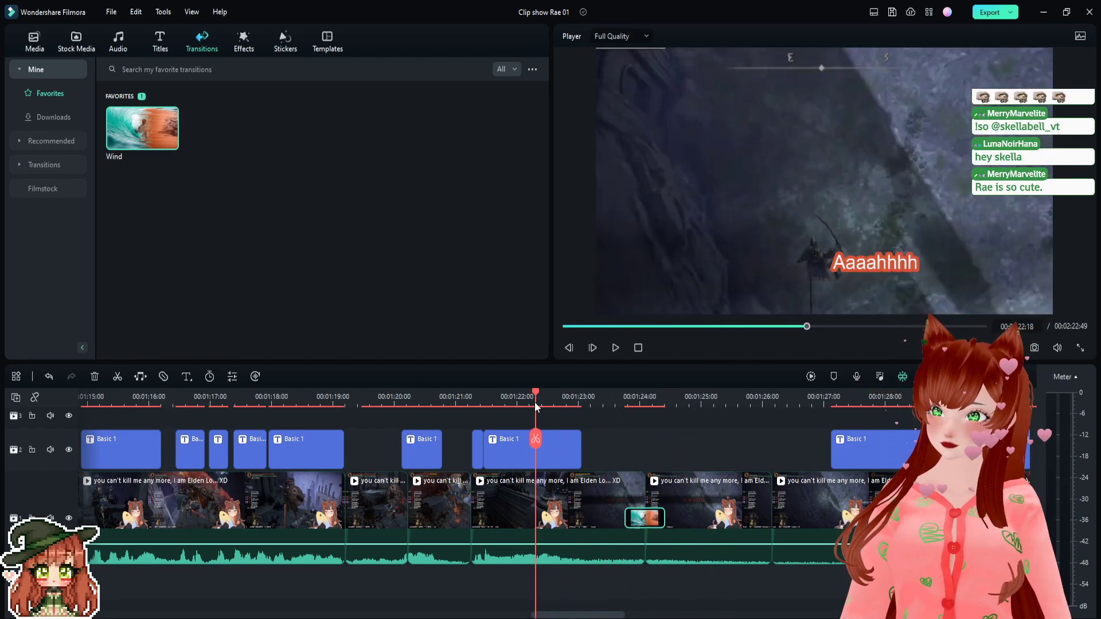
left_click(880, 261)
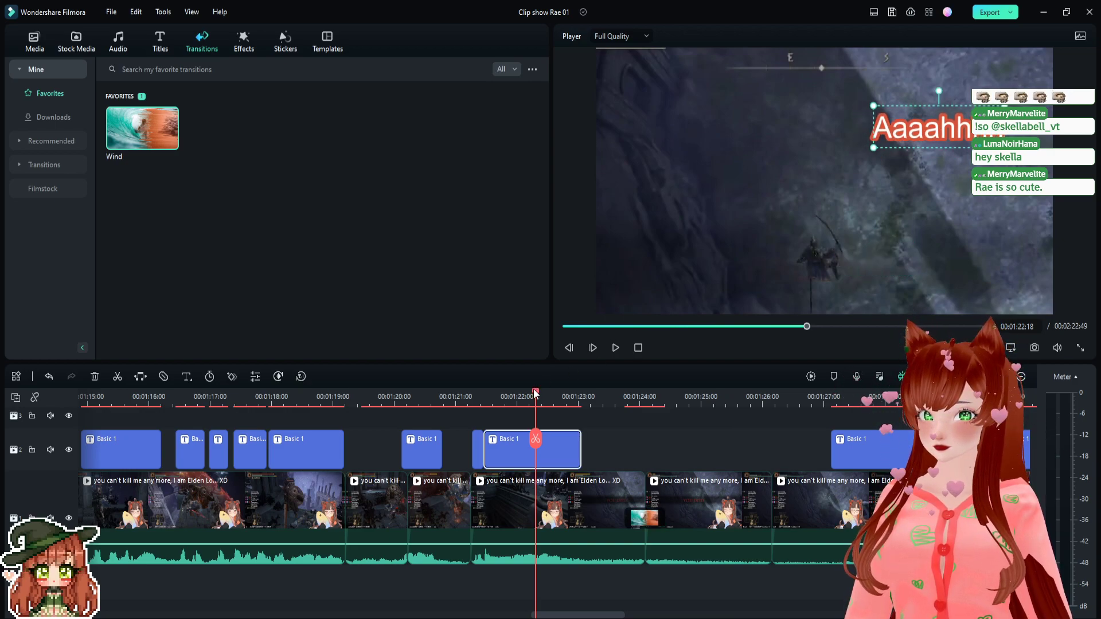
- Play through to about 1:27:48 and move the "*softly* I hate this, it will die" caption left, off the plush fish
left_click(404, 395)
key("space")
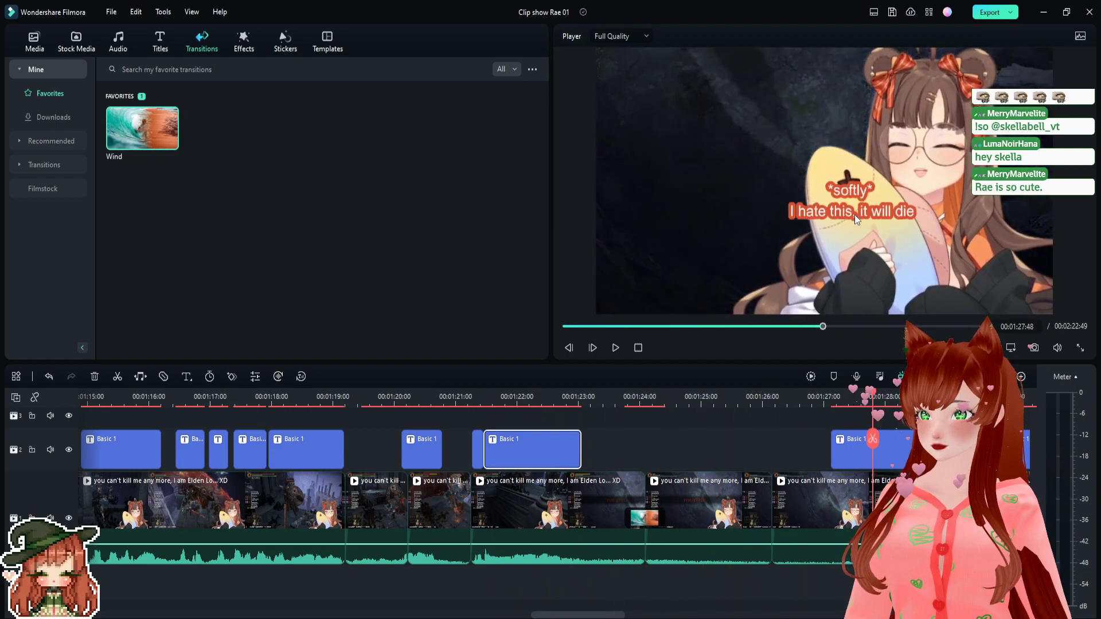
left_click_drag(864, 210, 735, 211)
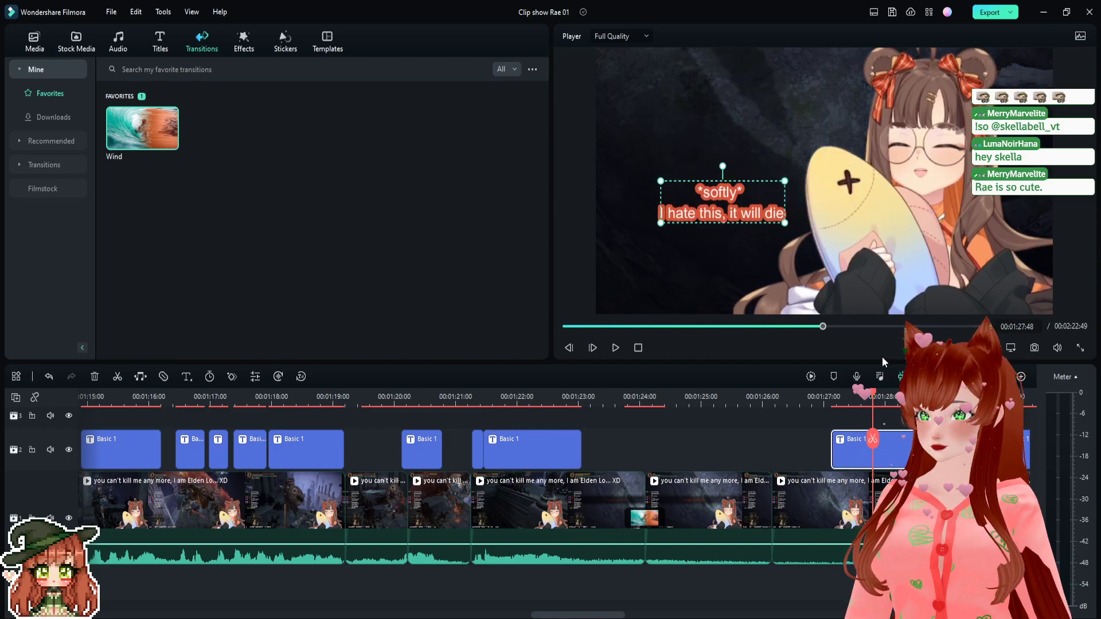
- Replay from about 1:21 to 1:28:51 and move the "*softly* I hate this, it will die" caption up beside the character's head, clear of the gauge text
left_click_drag(872, 395, 454, 396)
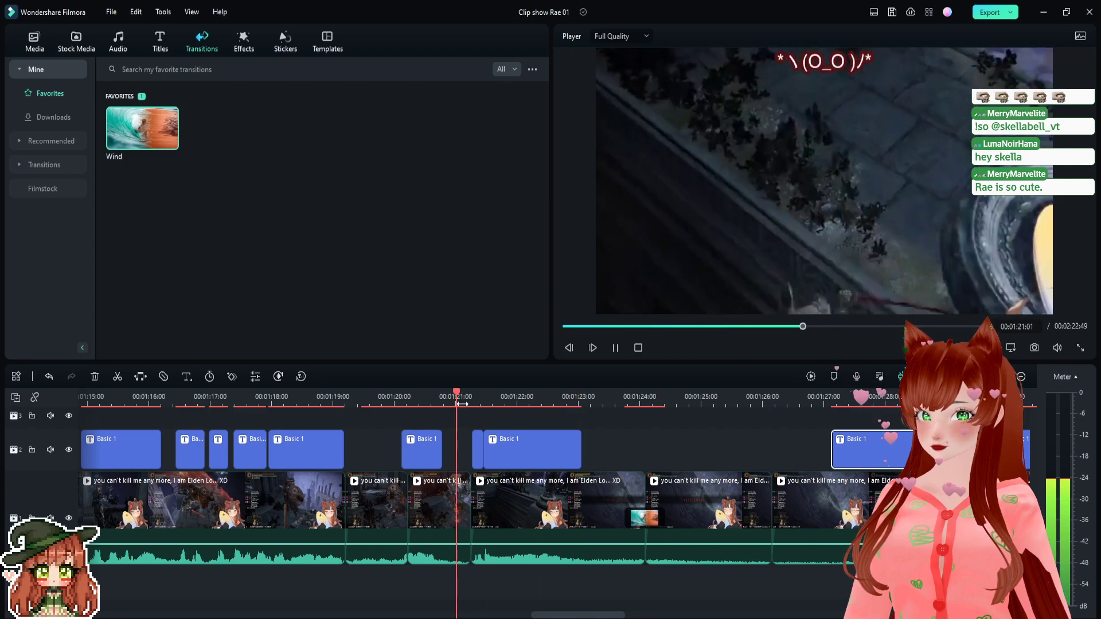
key("space")
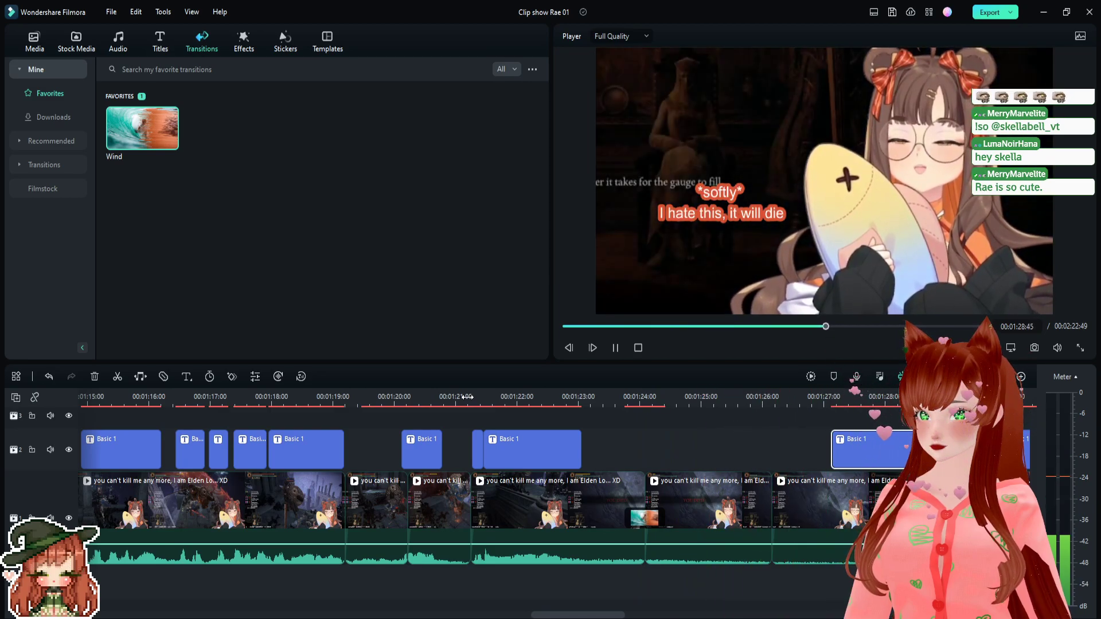
key("space")
key("Left")
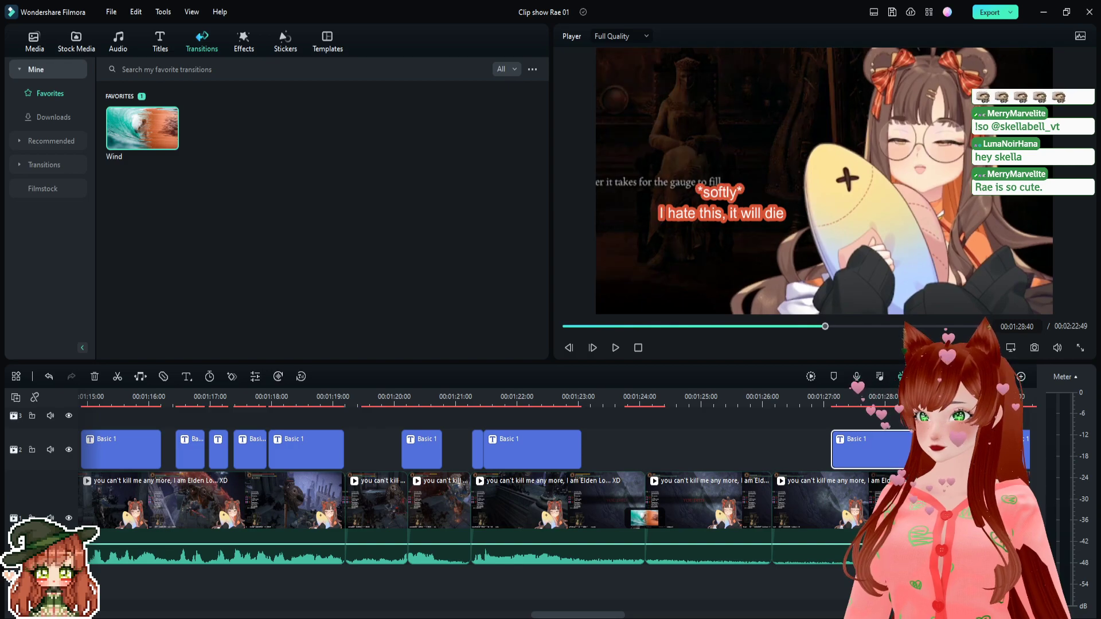
key("Right")
key("Right")
key("Right")
key("Right")
key("Right")
key("Right")
key("Right")
key("Right")
key("Right")
key("Right")
key("Right")
left_click_drag(721, 217, 775, 134)
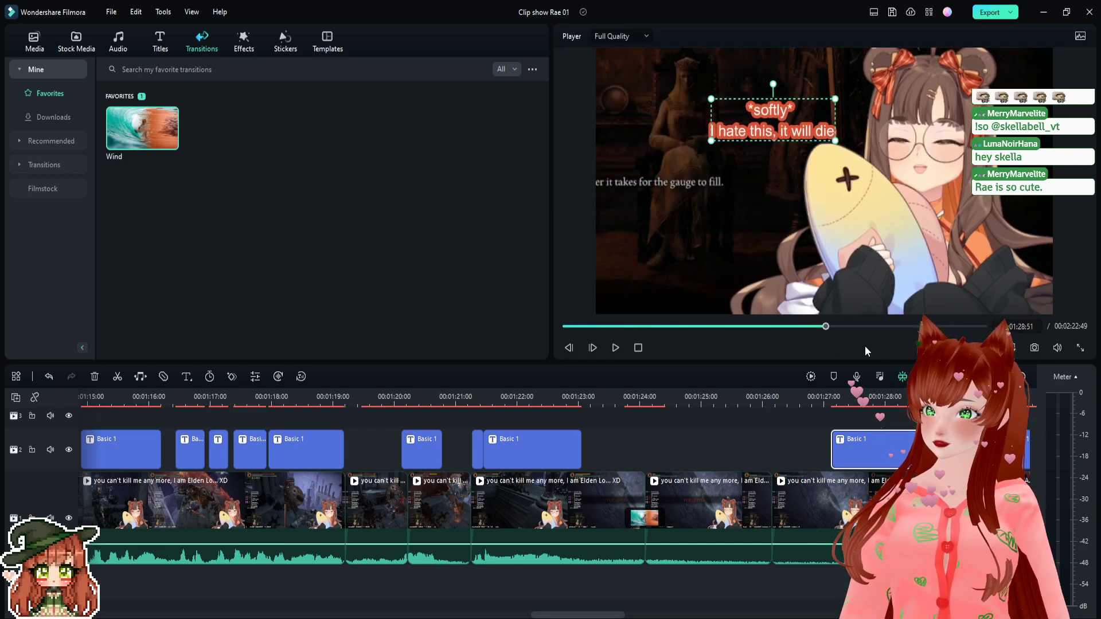
- Play past the 1:29 transition and move the "Here you go Liam!" caption left and slightly up, off the bear avatar's face
key("space")
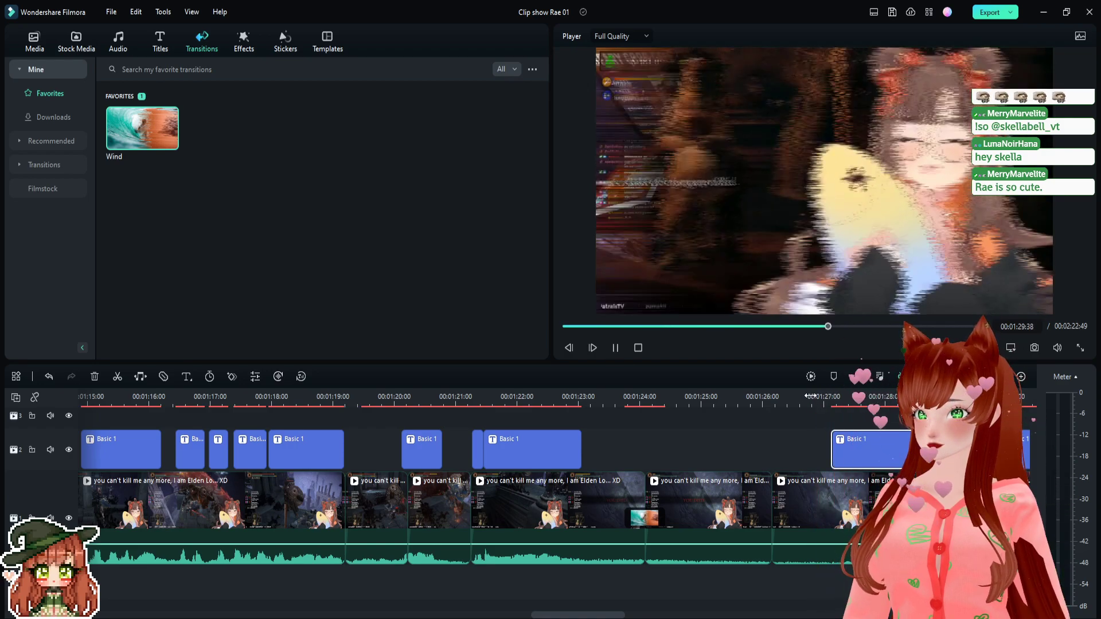
key("space")
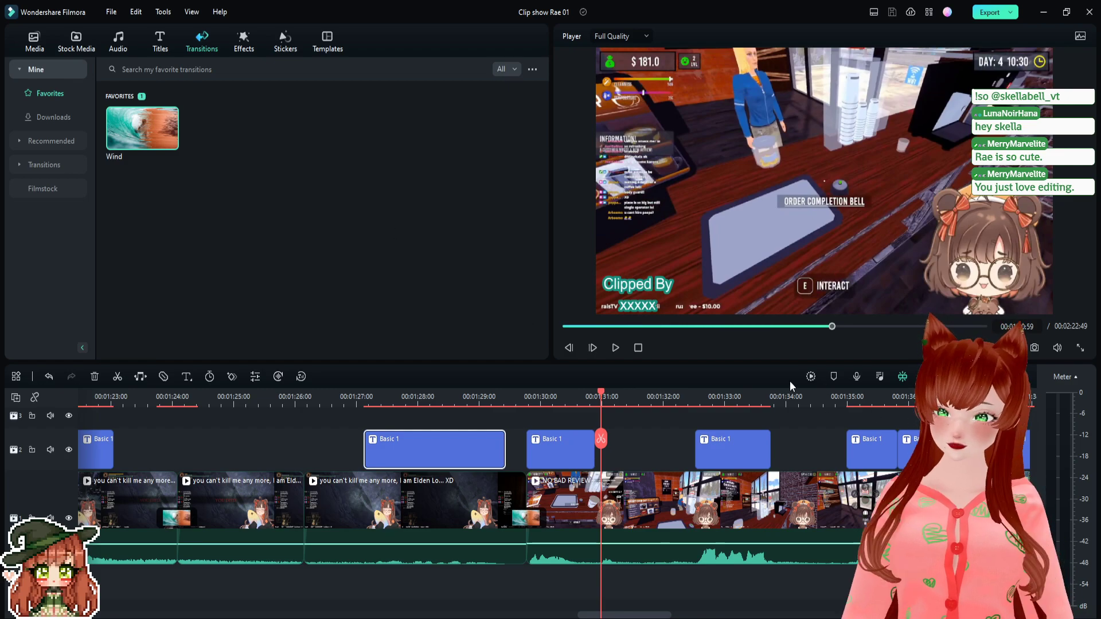
left_click_drag(602, 395, 350, 386)
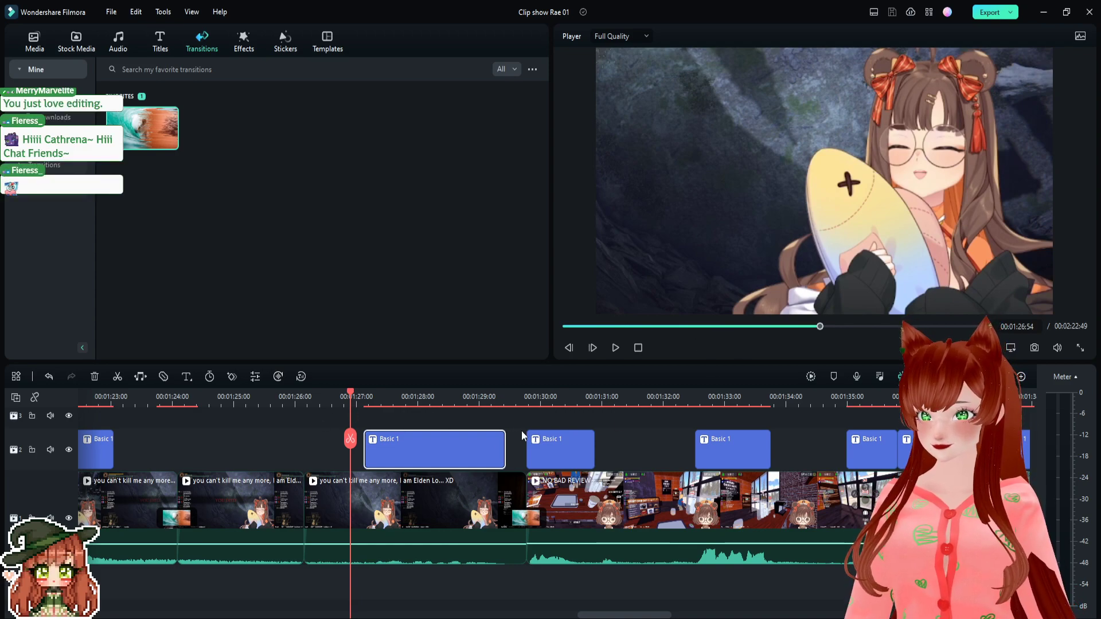
key("space")
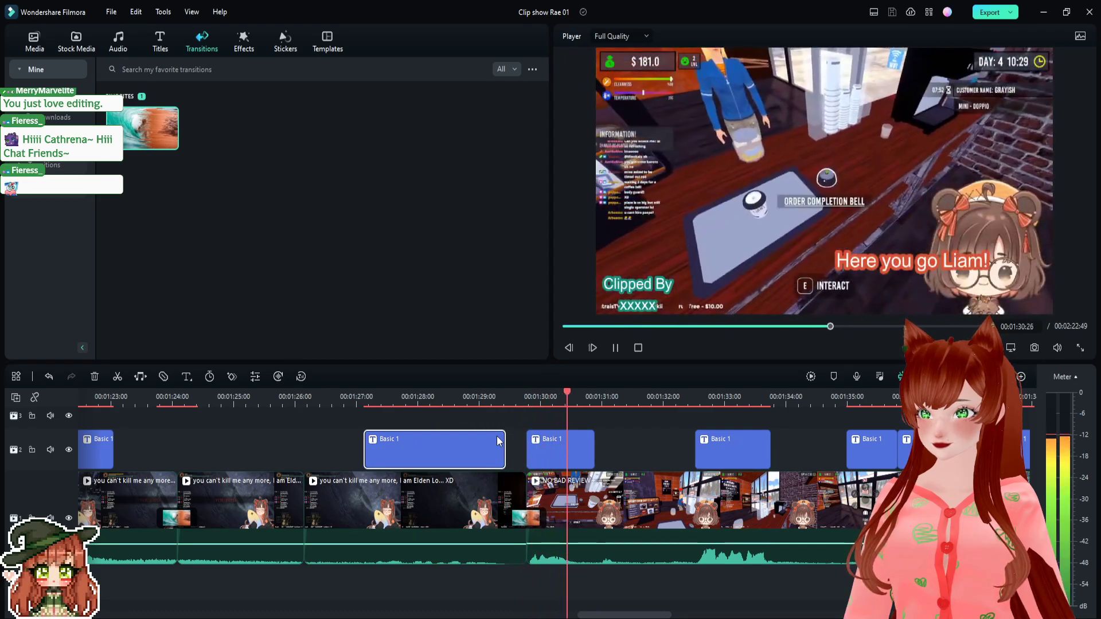
key("space")
left_click(559, 396)
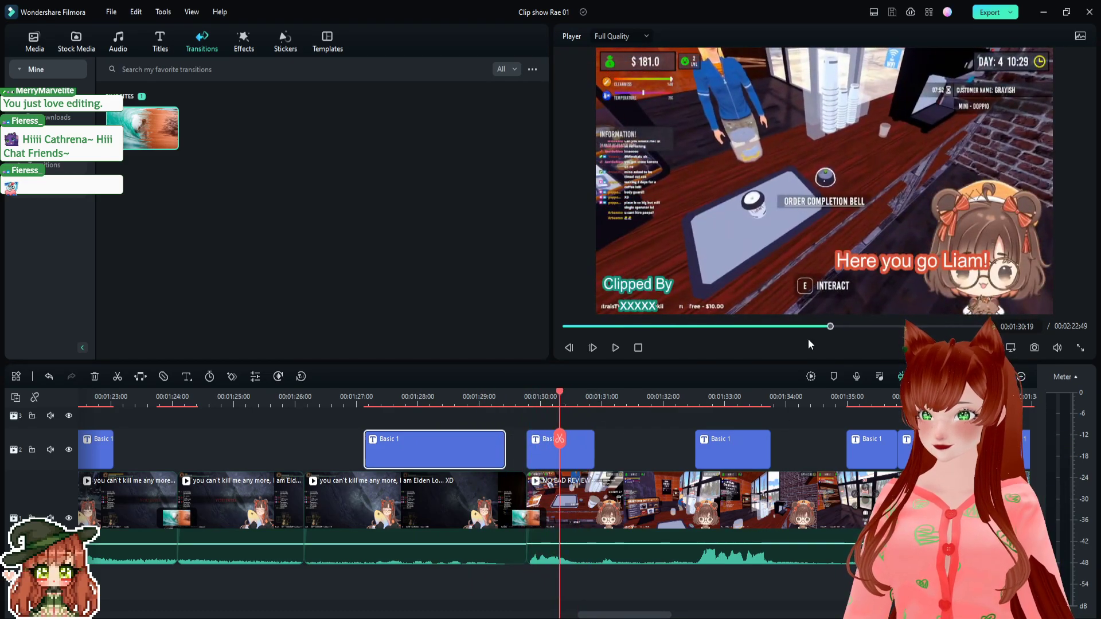
left_click_drag(919, 263, 850, 245)
- Split the café clip at 1:32:29, just before the "WHAT DO YOU MEAN!" caption
key("space")
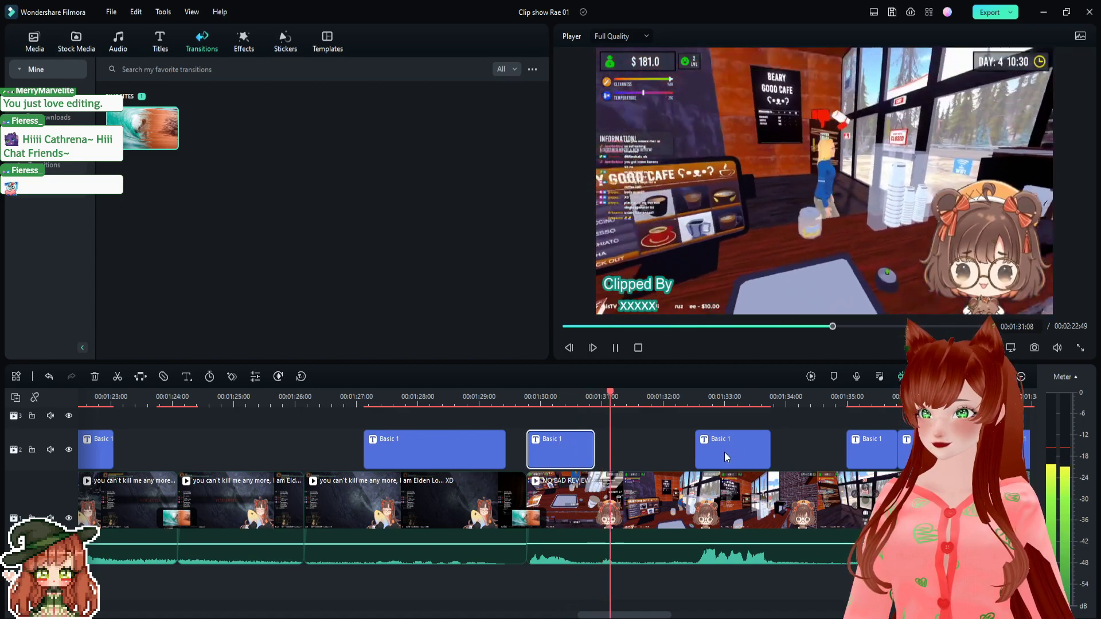
key("space")
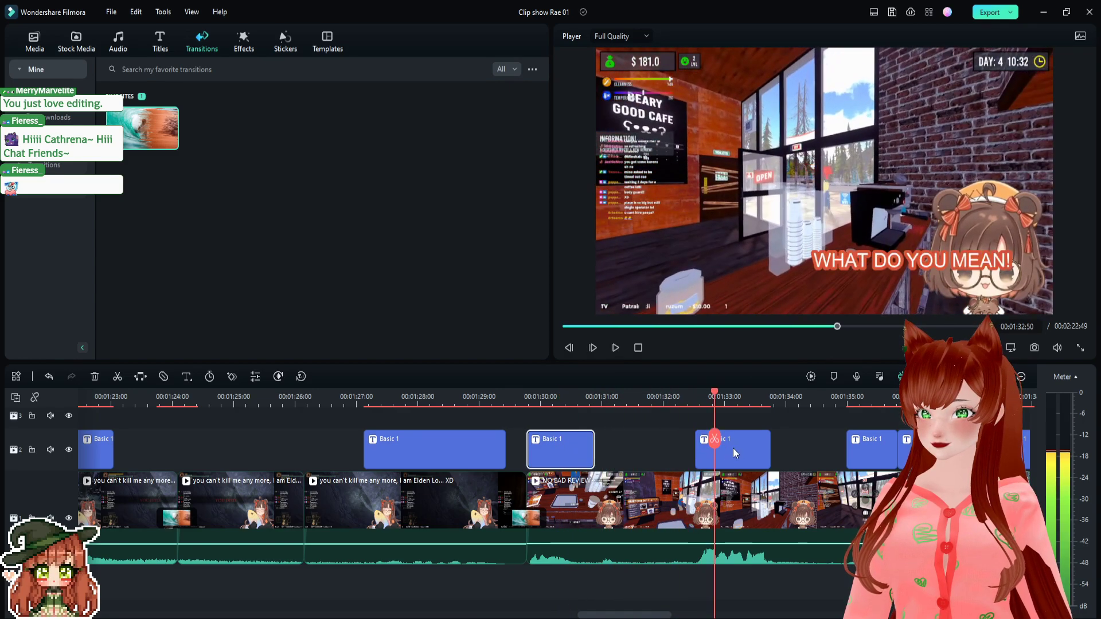
left_click_drag(715, 396, 693, 396)
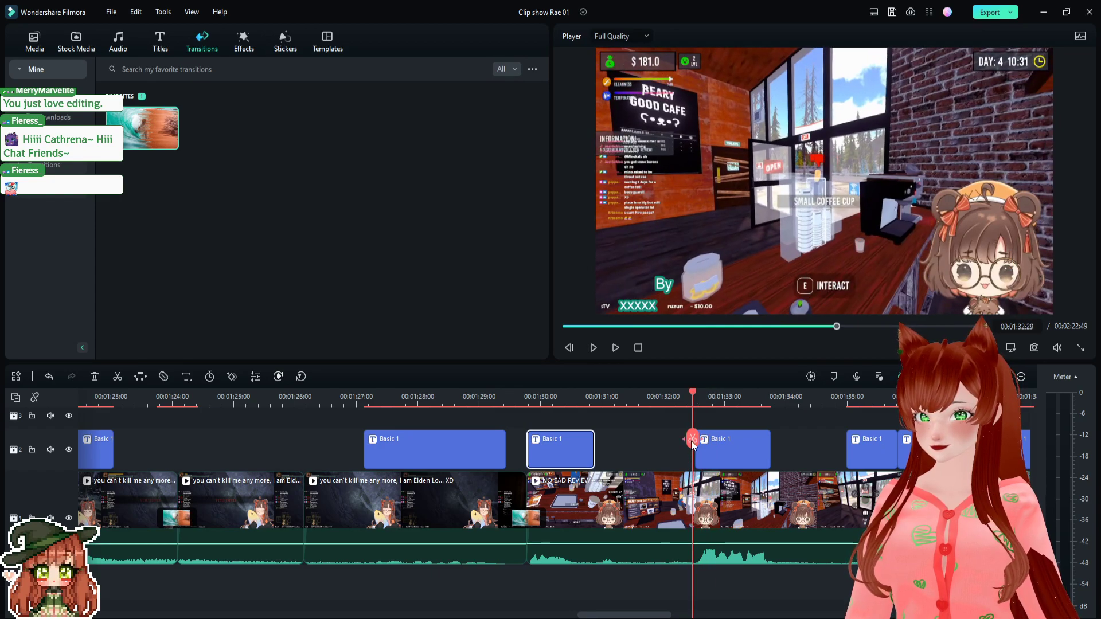
left_click(686, 498)
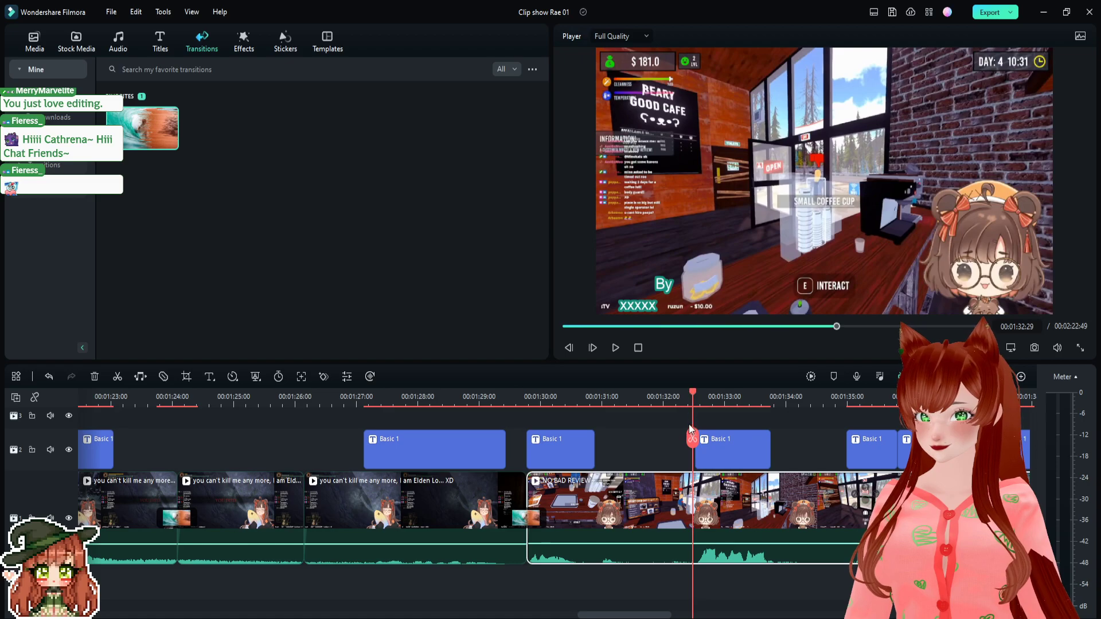
left_click(691, 437)
- Split the café clip again at 1:30:56, just after the "Here you go Liam!" caption ends
left_click(648, 397)
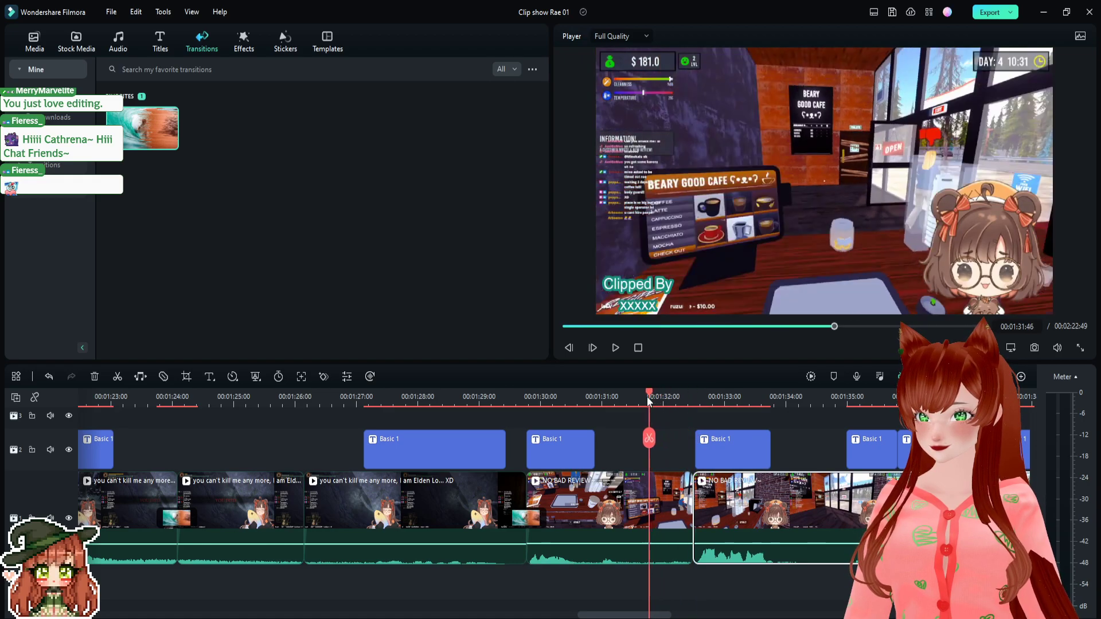
left_click_drag(646, 397, 599, 407)
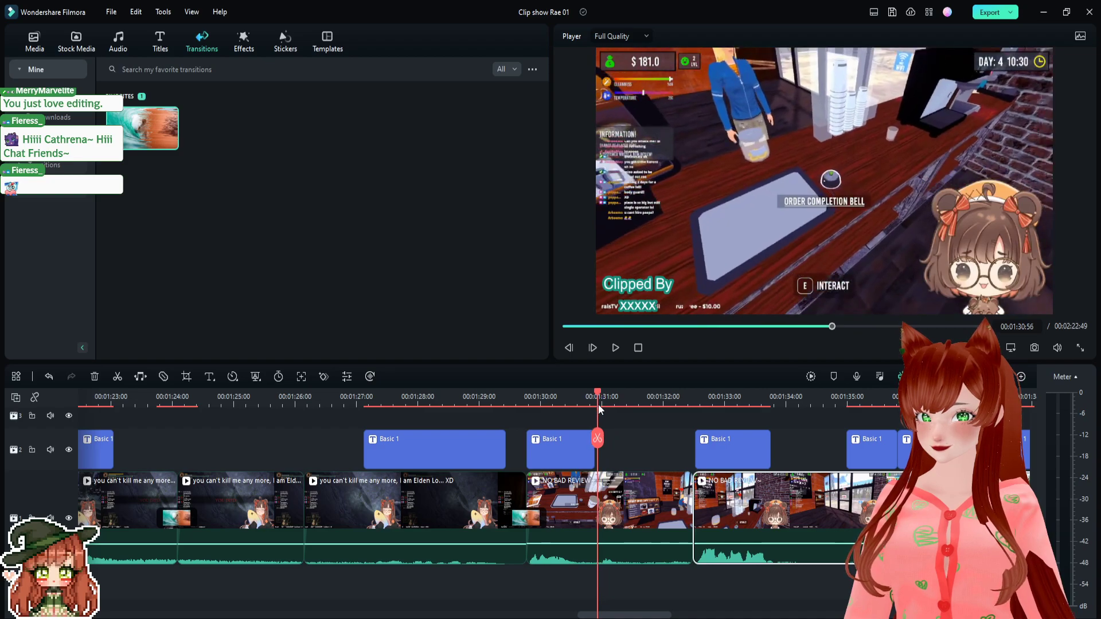
left_click(598, 440)
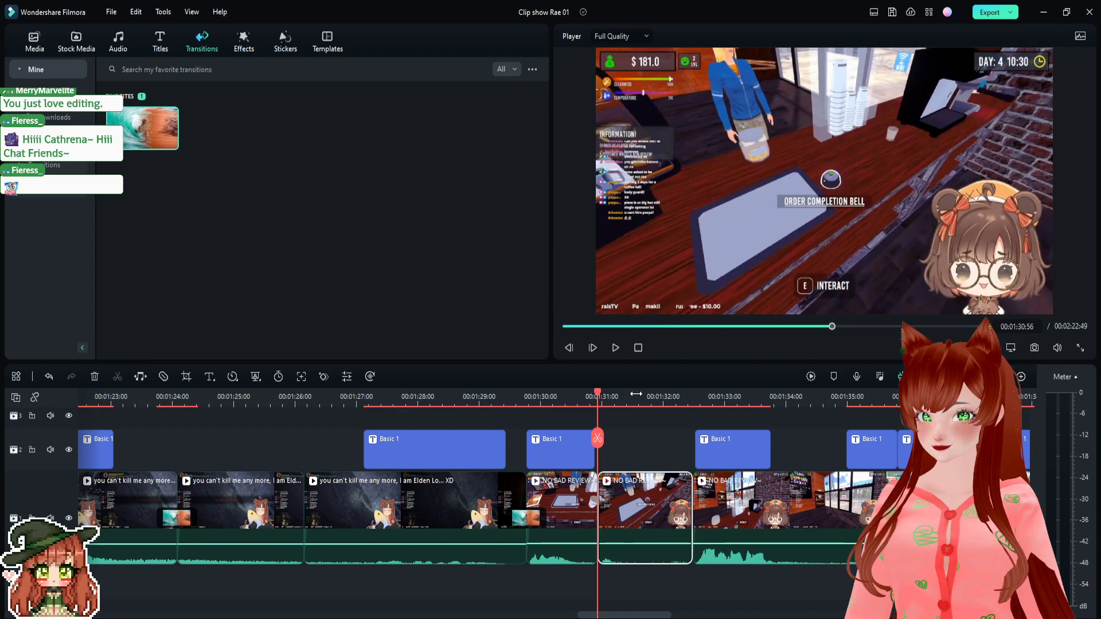
- Play back the split café segments and lower the volume of the segment starting at 1:32:29, replaying it to check the level
left_click(635, 395)
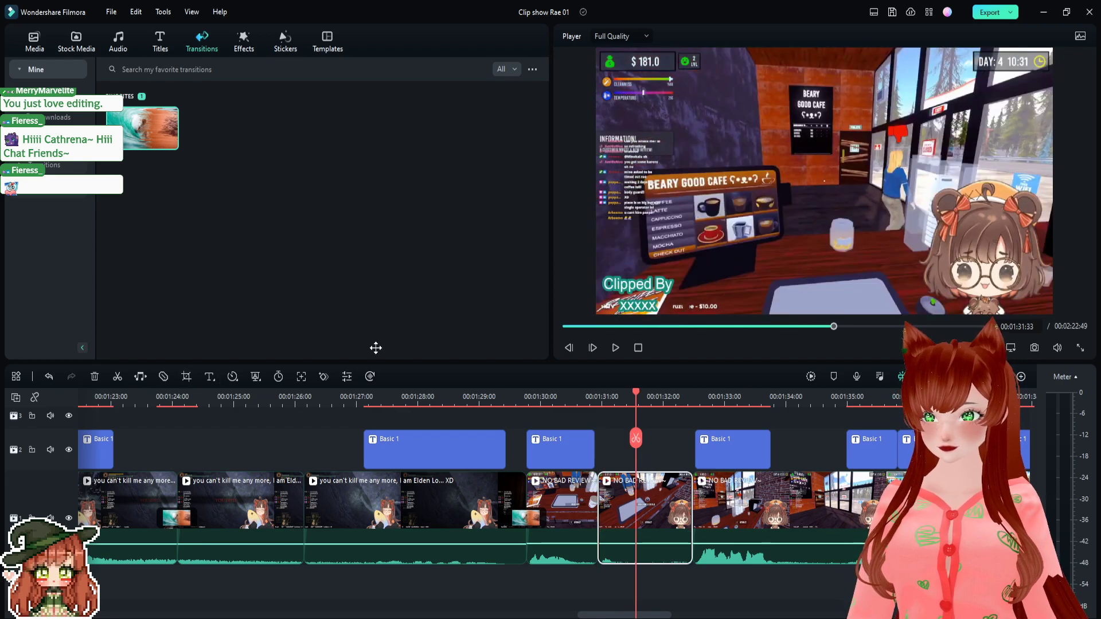
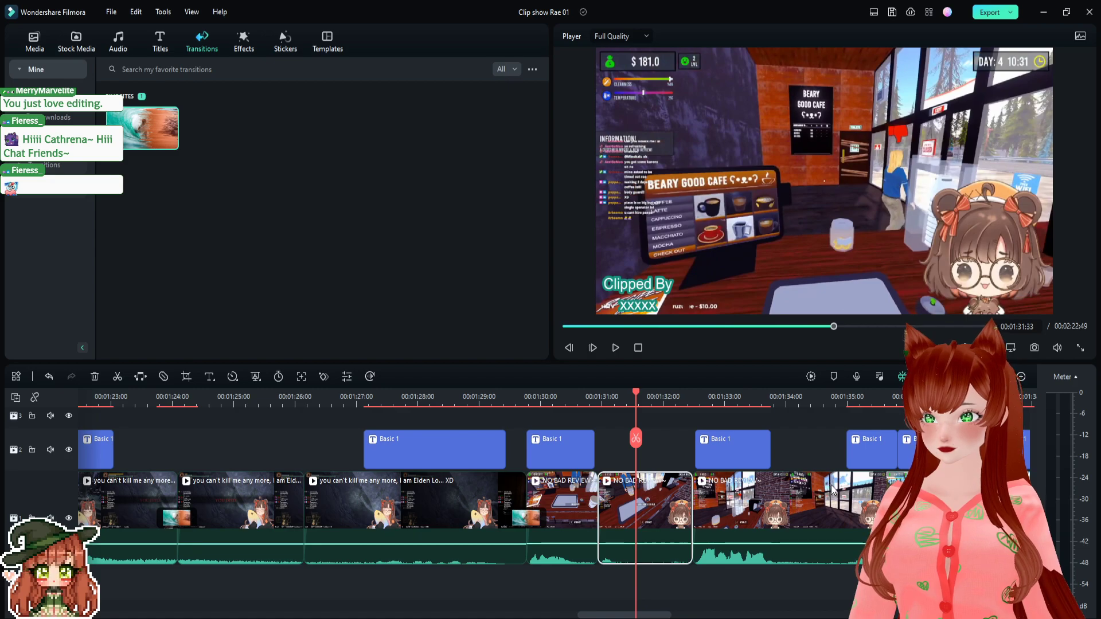
left_click(621, 489)
left_click(581, 395)
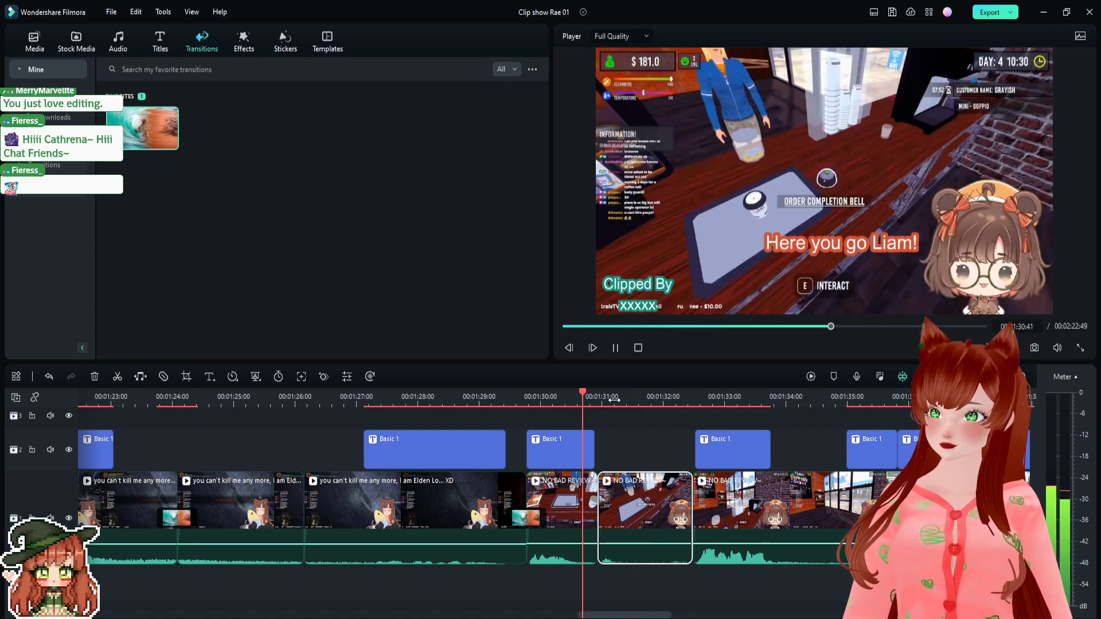
key("space")
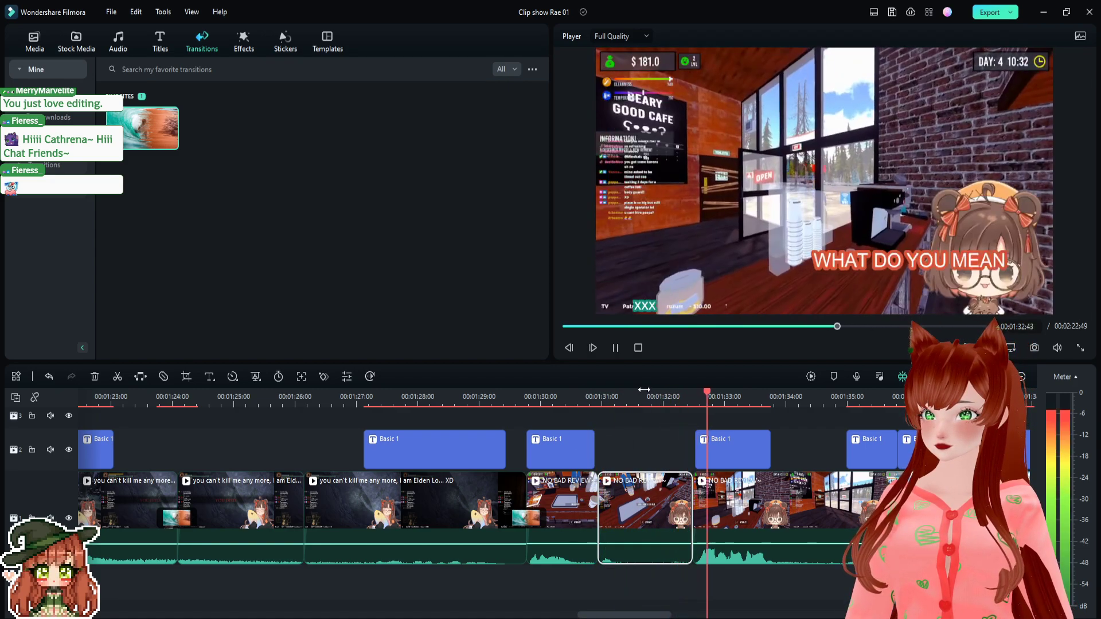
key("space")
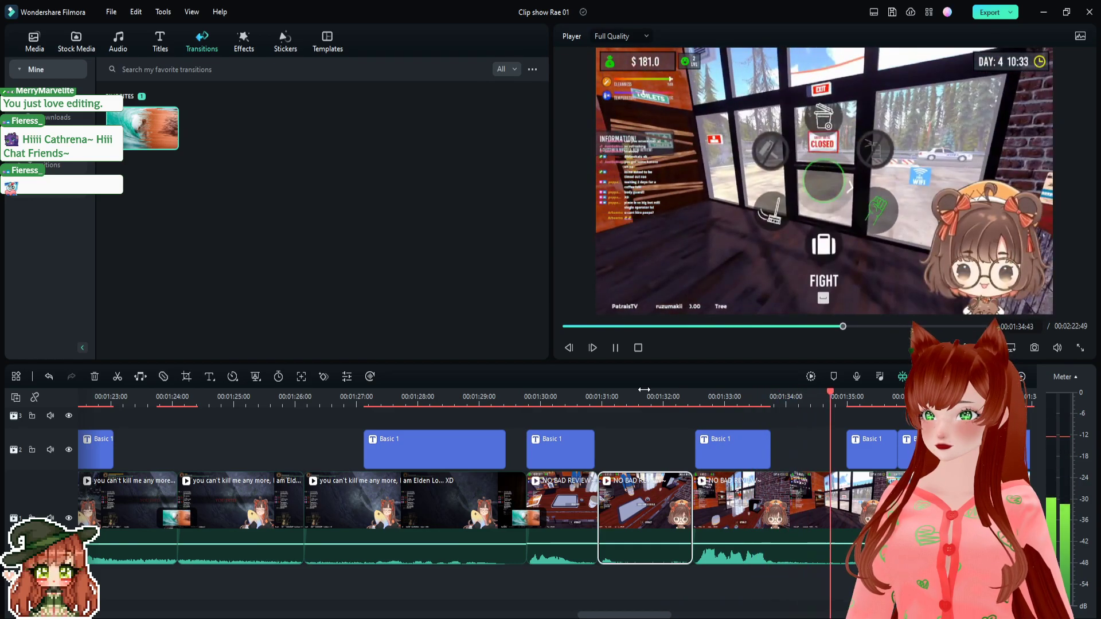
left_click(536, 395)
key("space")
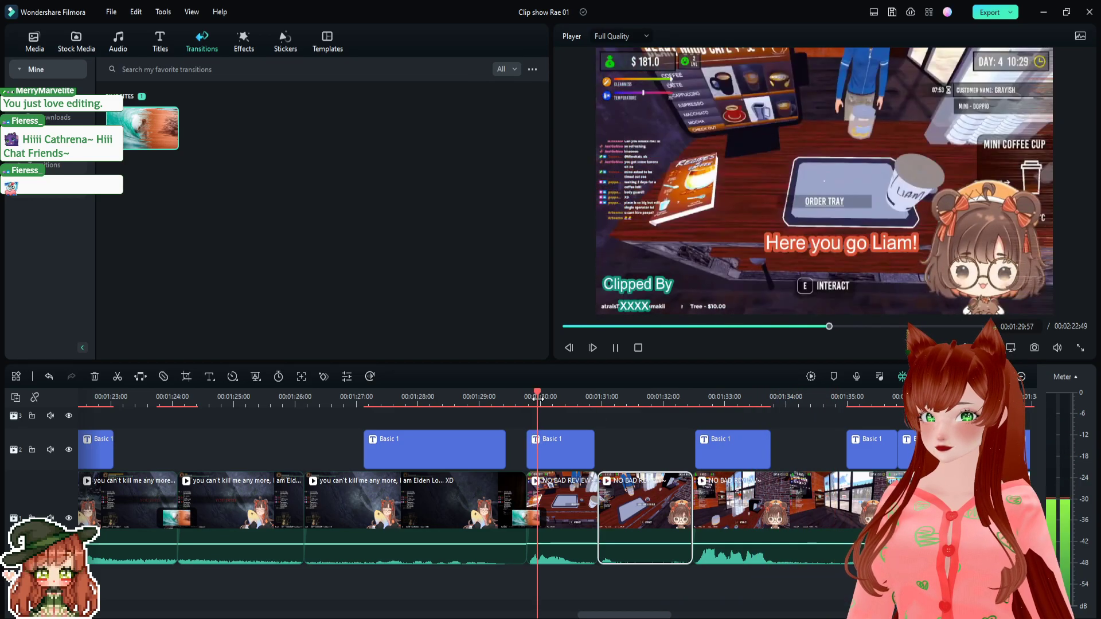
key("space")
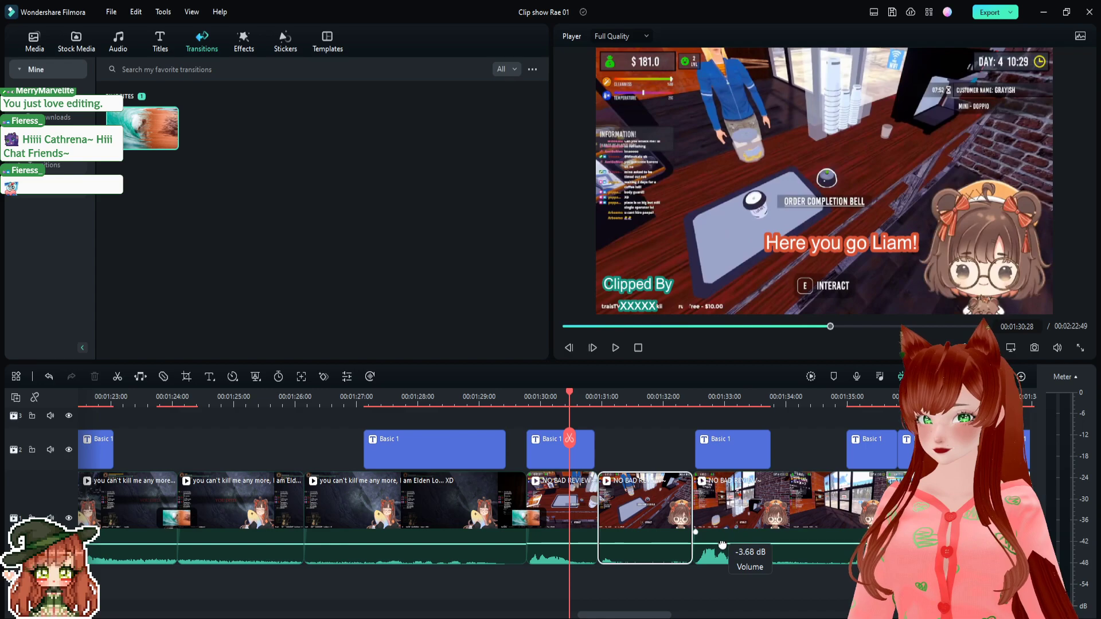
key("space")
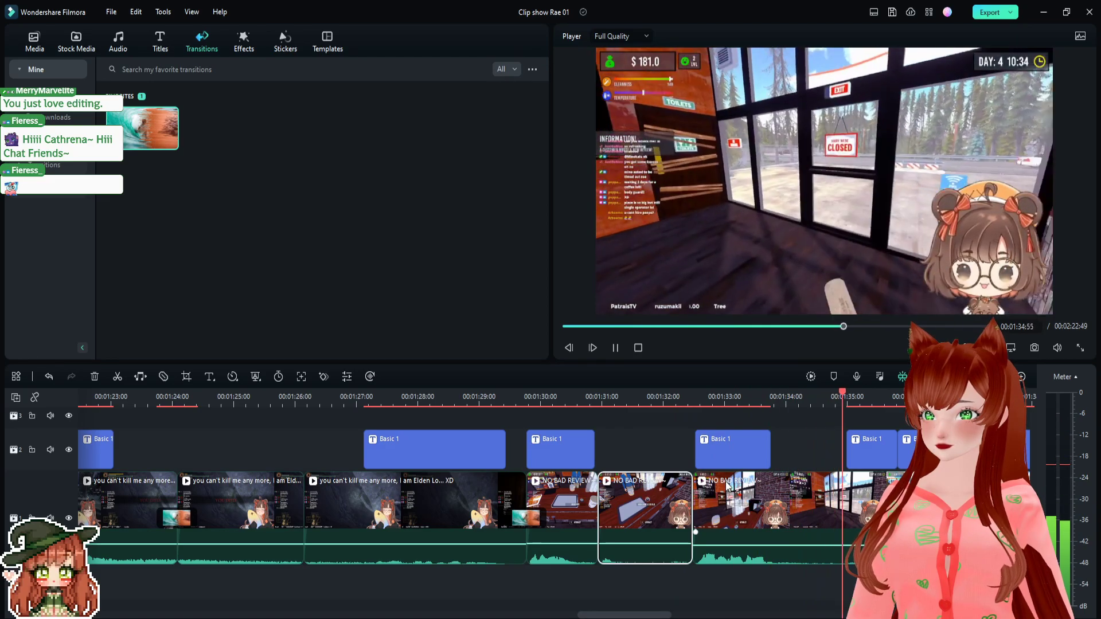
- Replay the café segments from 1:30 past the "WHAT DO YOU MEAN!" caption to check the timing of the zoomed-in shot
key("space")
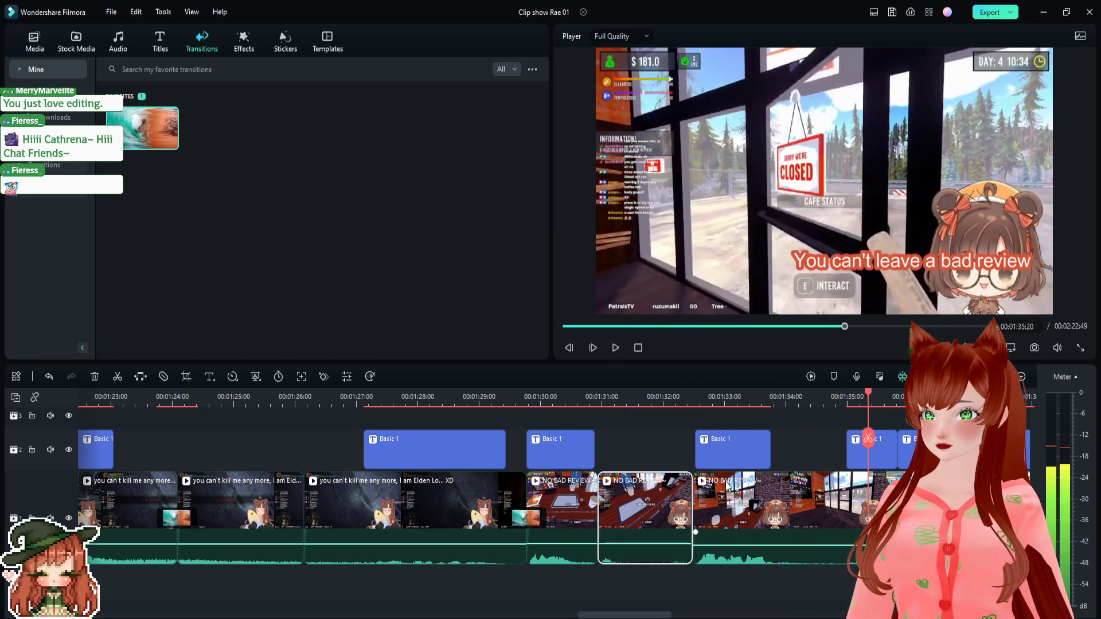
left_click(535, 394)
key("space")
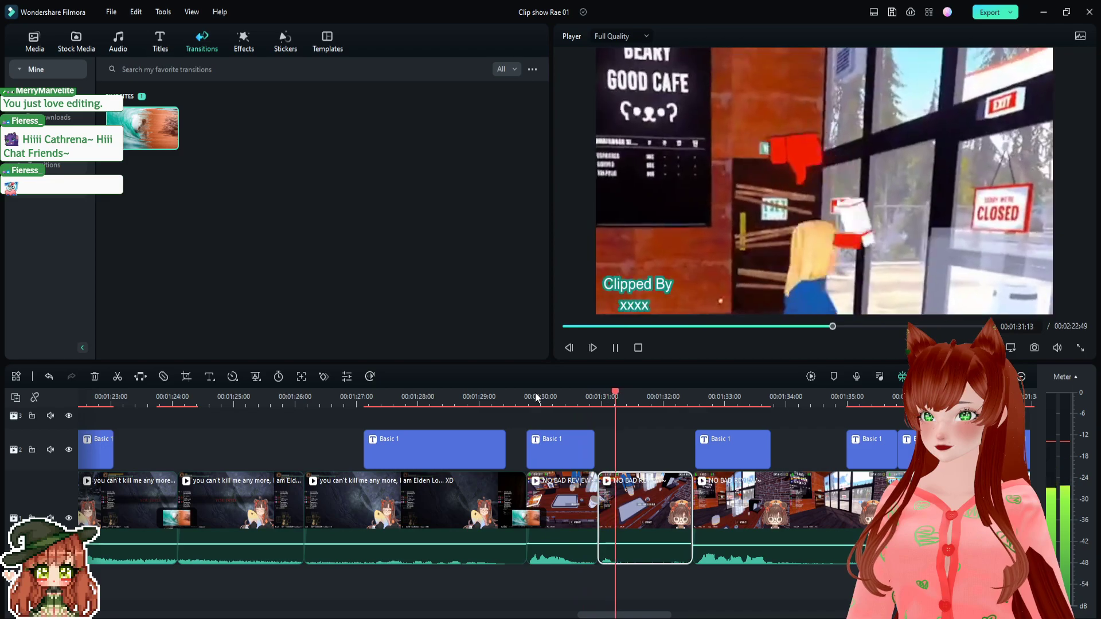
key("space")
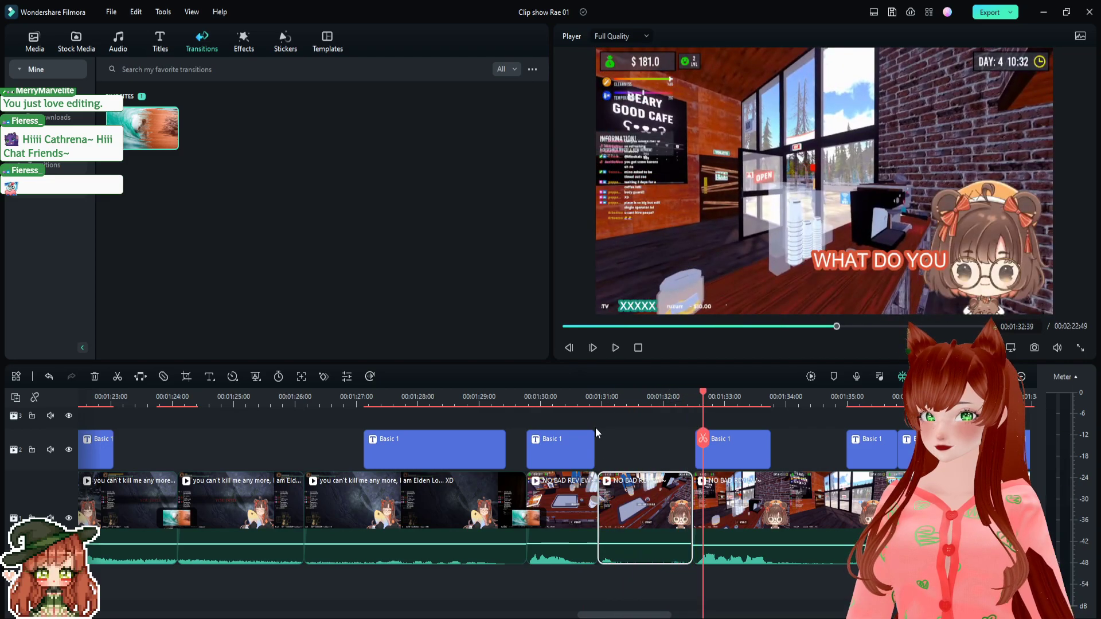
left_click(538, 397)
key("space")
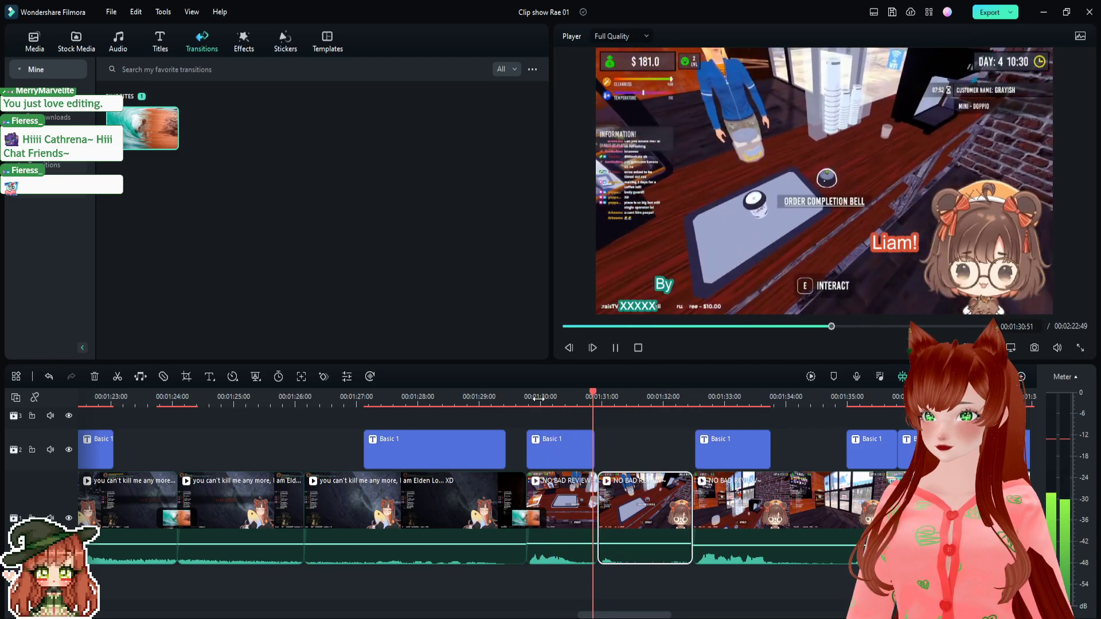
key("space")
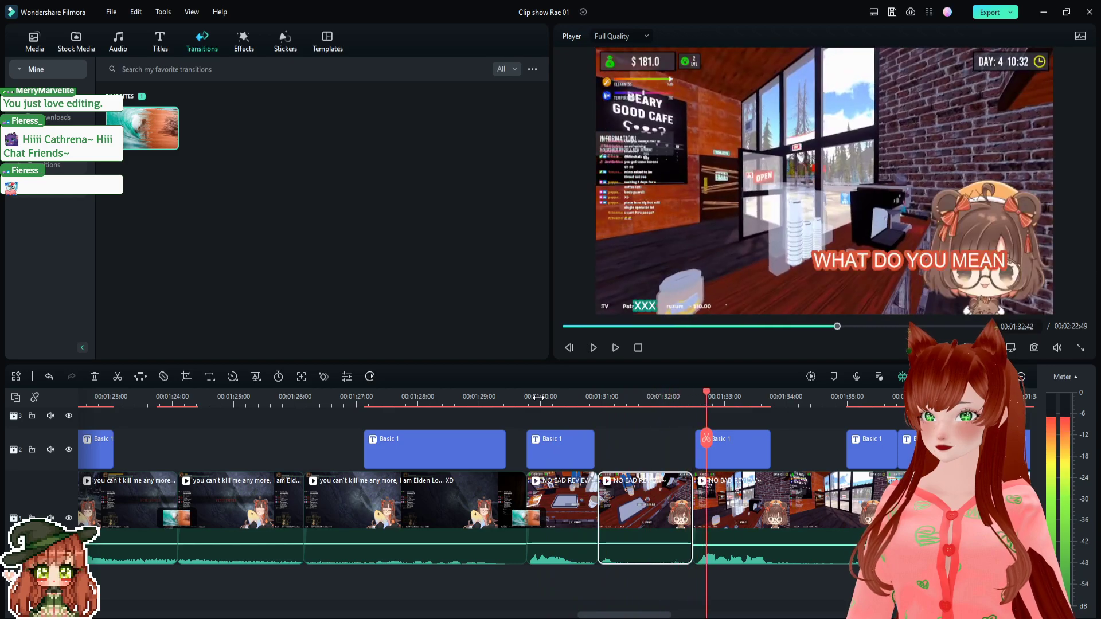
- Tighten the zoomed-in café segment by extending the preceding segment to 1:31:07 and starting the following segment at 1:32:07
left_click_drag(706, 388, 609, 394)
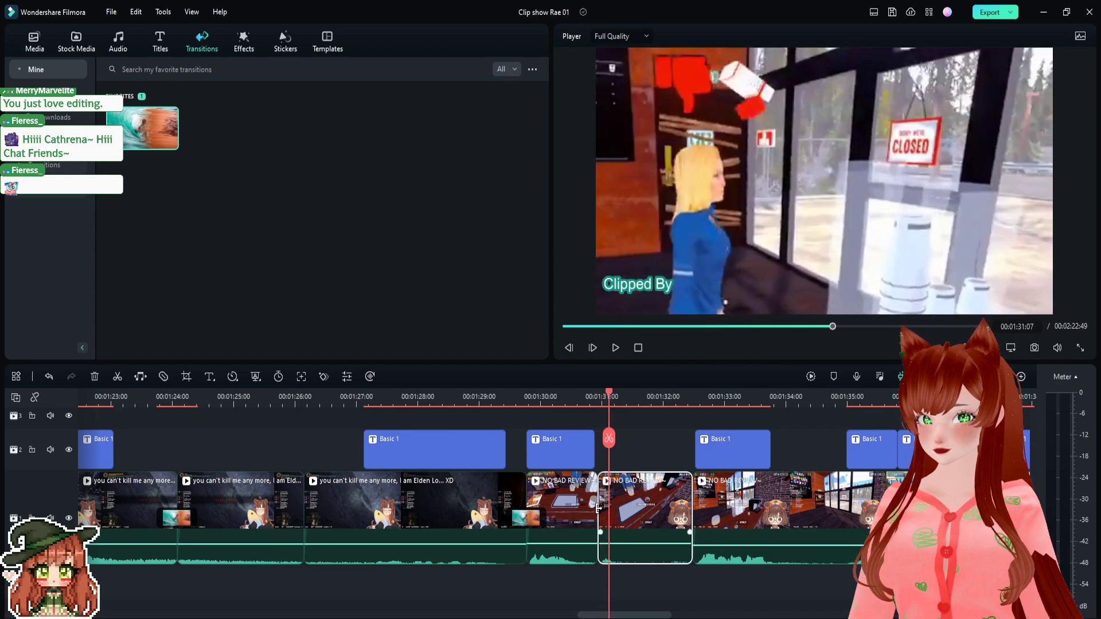
left_click_drag(599, 507, 607, 507)
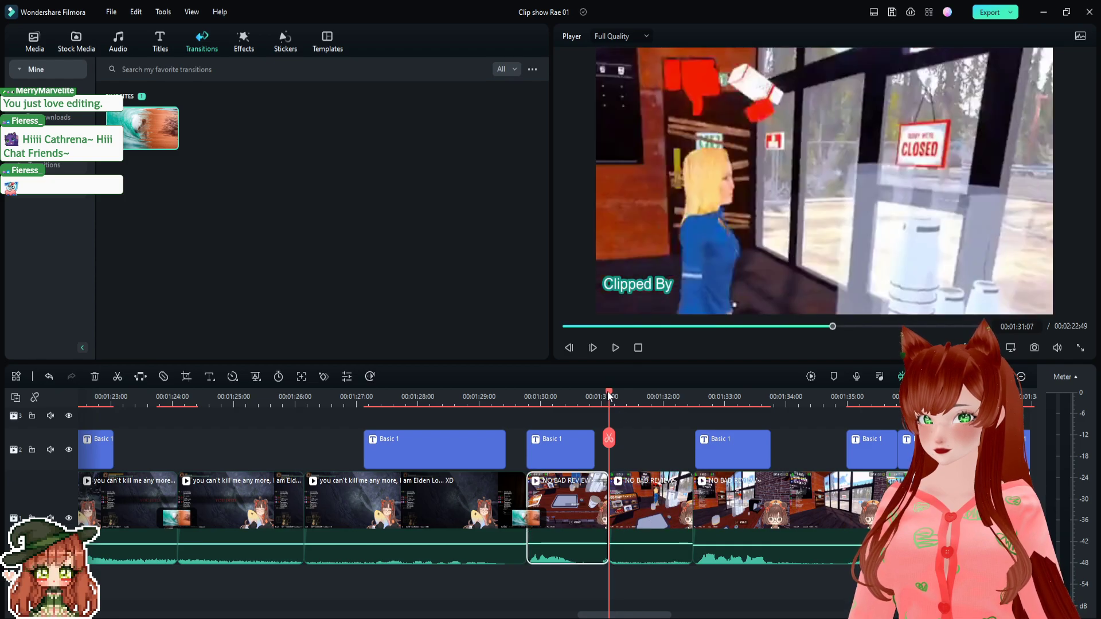
key("space")
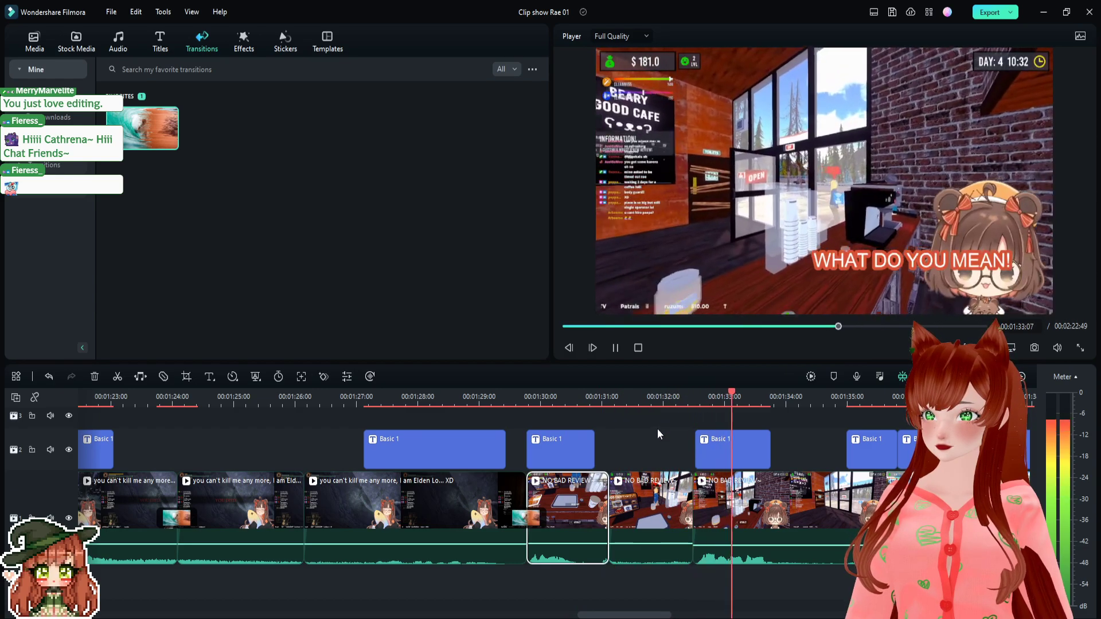
key("space")
left_click_drag(758, 391, 669, 427)
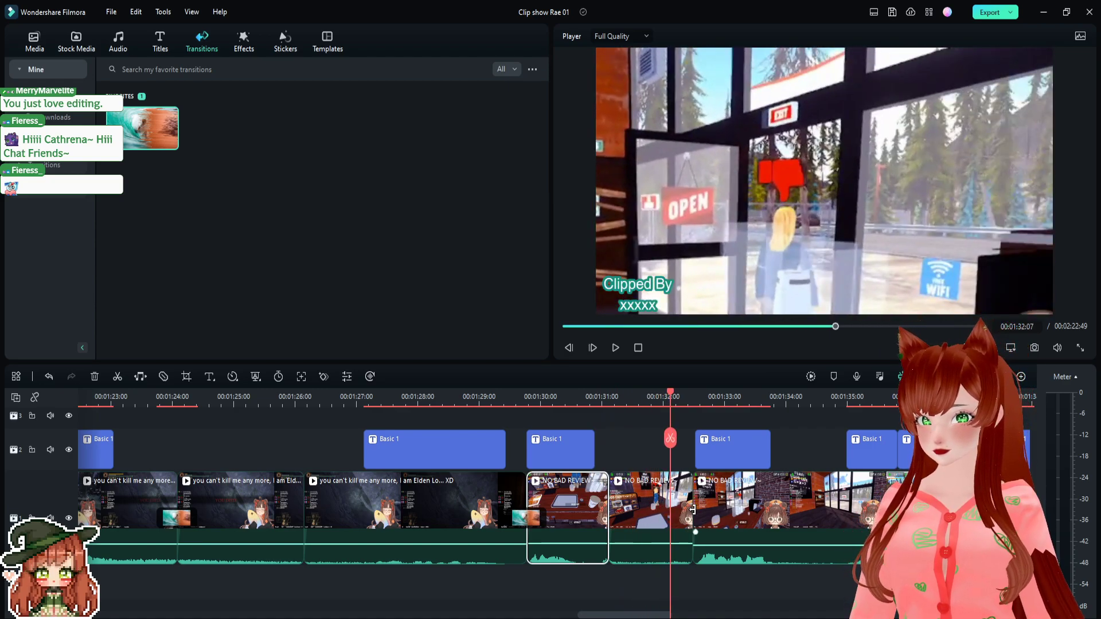
left_click_drag(693, 509, 671, 509)
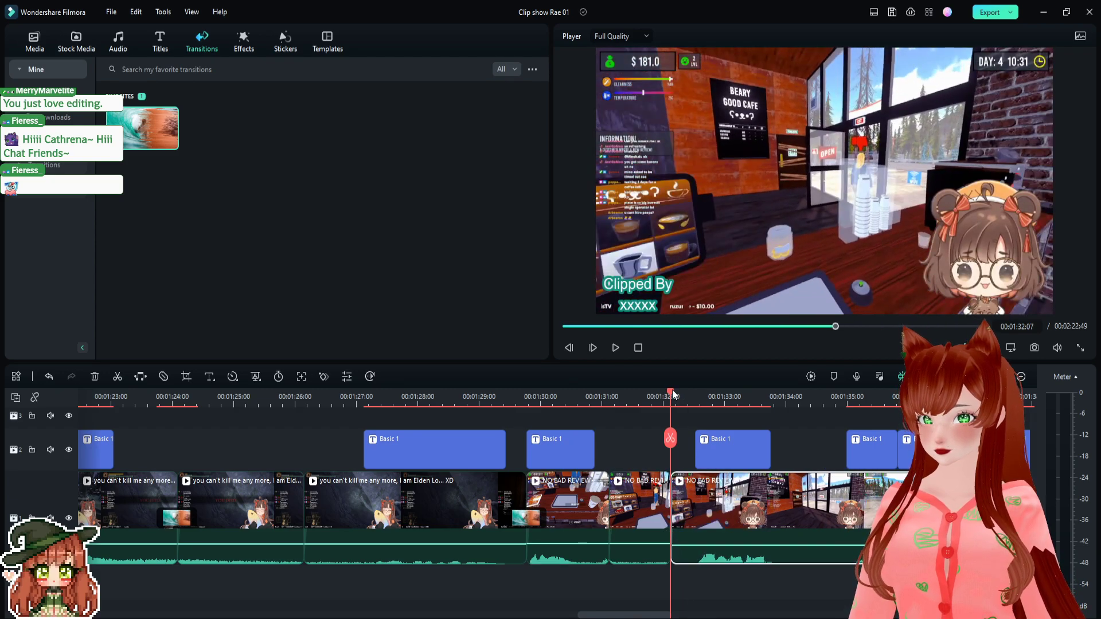
- Play the café clip from just before the zoomed-in segment to about 1:42 to review the cuts and captions
left_click_drag(673, 395, 592, 406)
key("space")
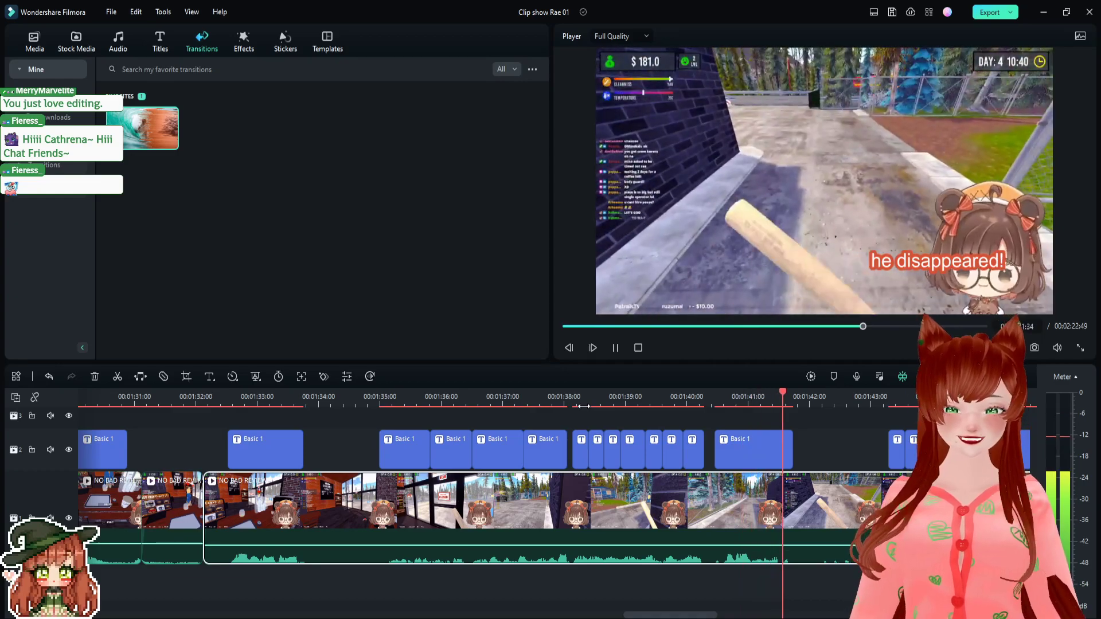
key("space")
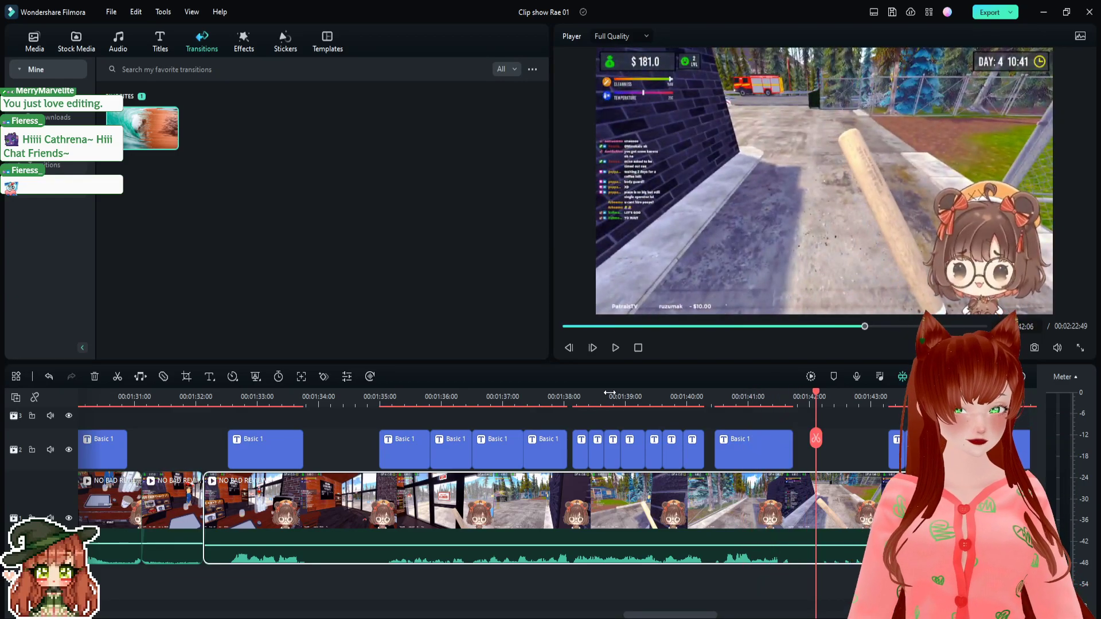
- Move the "You can't leave a bad review" and "If you're dead" captions left and up, off the bear avatar's face
left_click(418, 397)
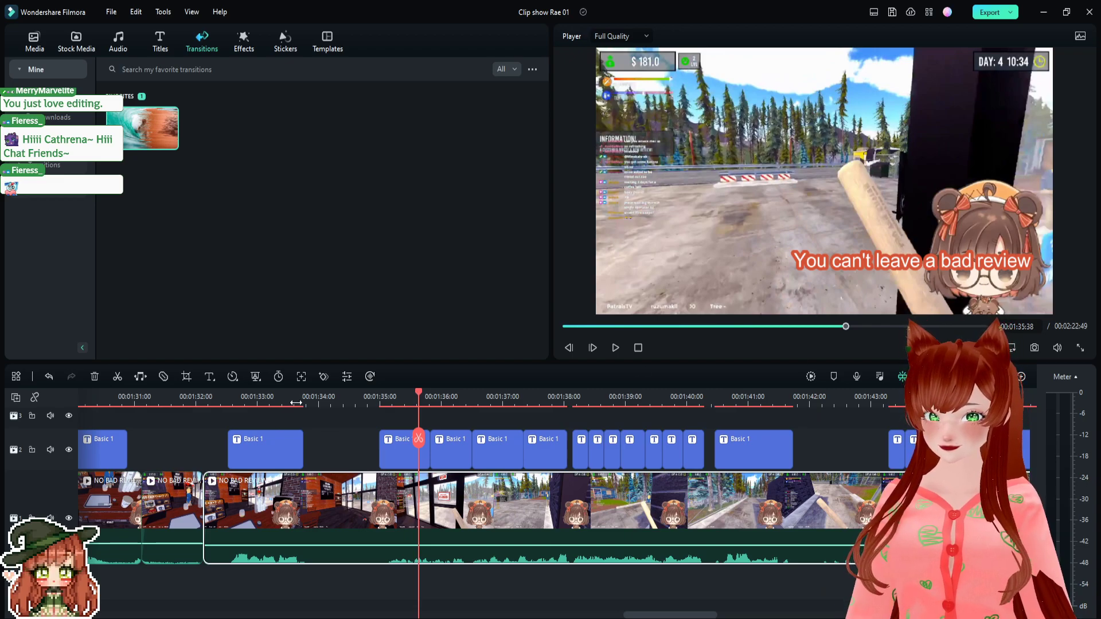
left_click_drag(930, 264, 820, 228)
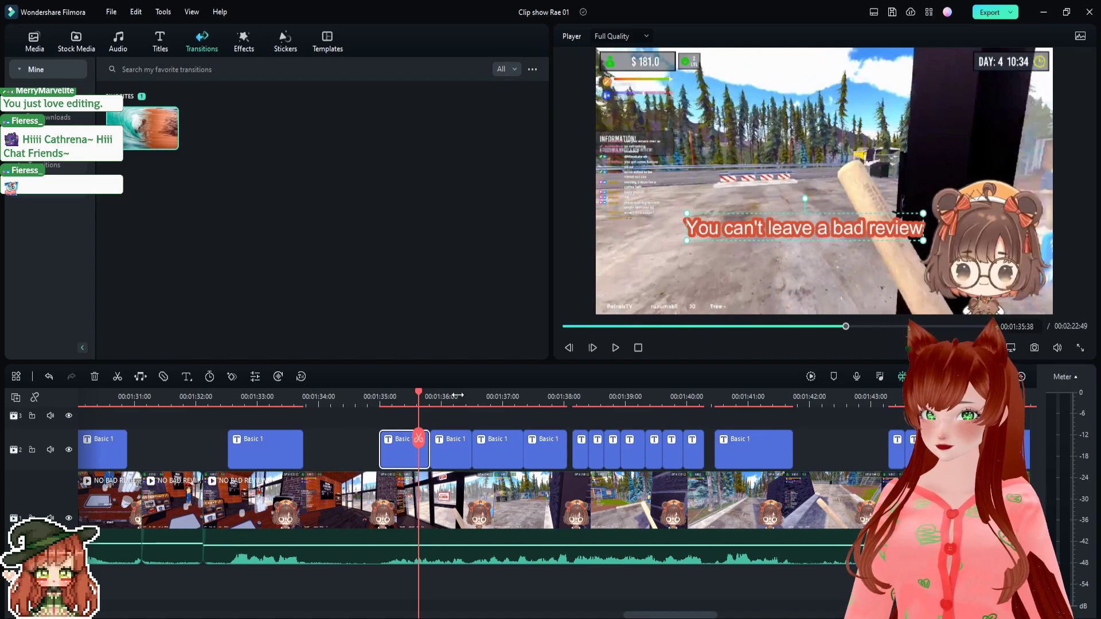
left_click(846, 326)
left_click_drag(927, 262, 881, 219)
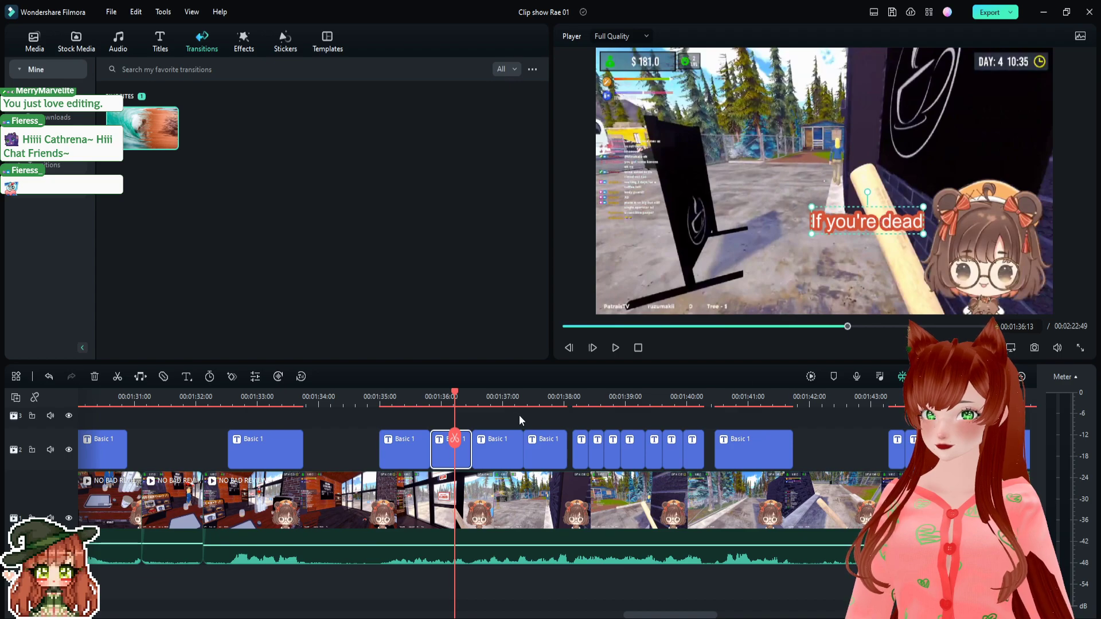
- Move the "Y-YOU CAN'T LEAVE A BAD REVIEW" and "IF YOU'RE DEAD!" captions up above the bear avatar's head
left_click(498, 392)
left_click_drag(956, 258, 920, 157)
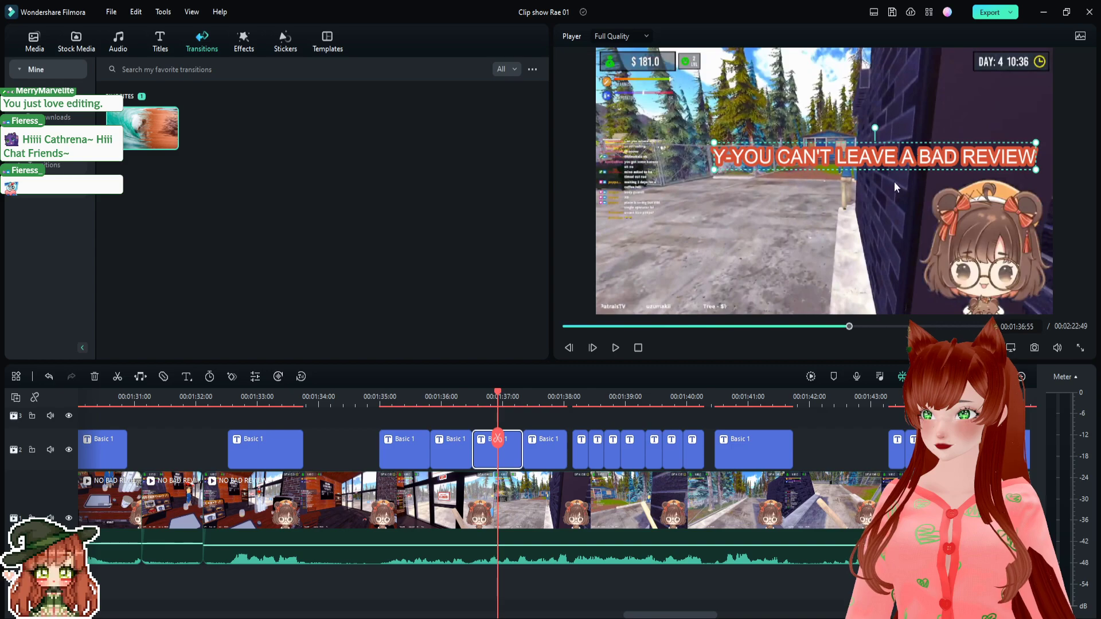
left_click(541, 396)
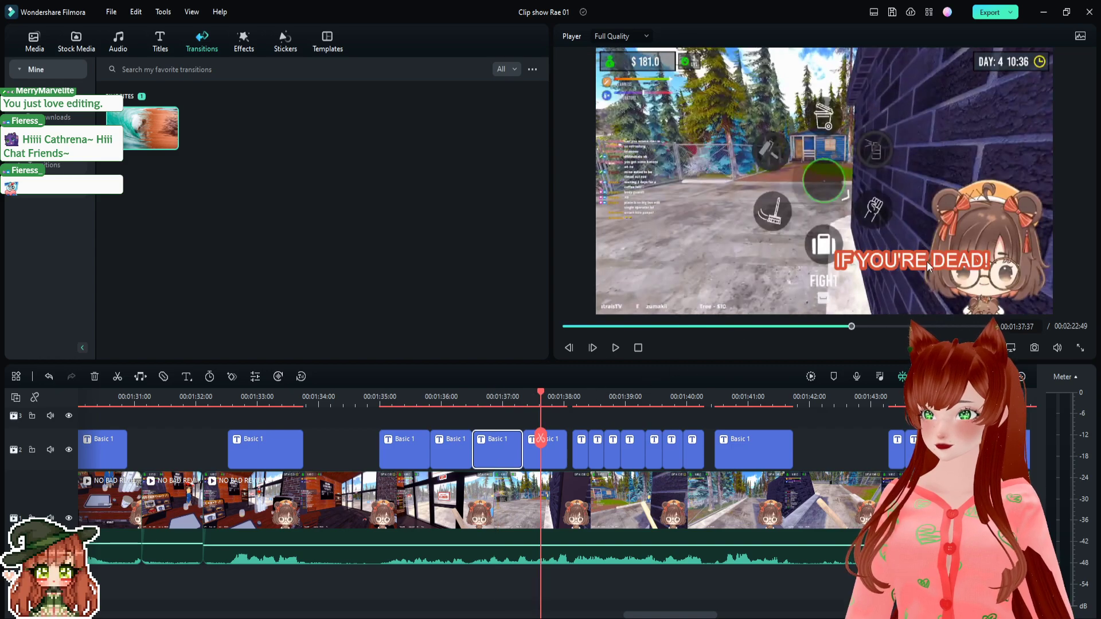
left_click_drag(929, 267, 950, 156)
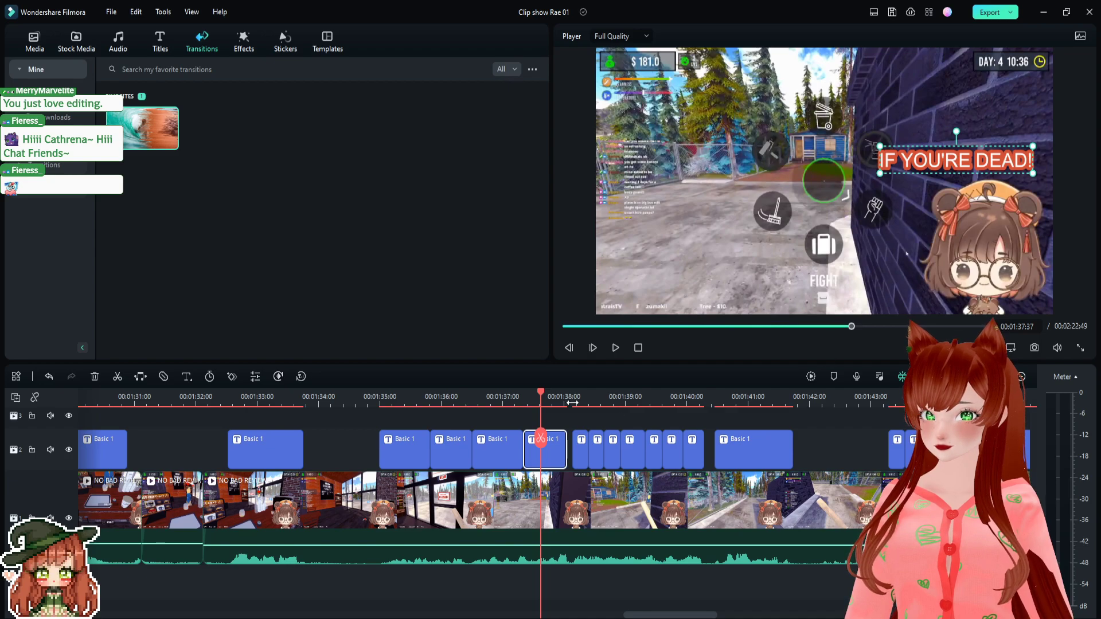
- Play back the café clip from about 1:32 to 1:37 to check the repositioned captions
left_click_drag(540, 391, 316, 394)
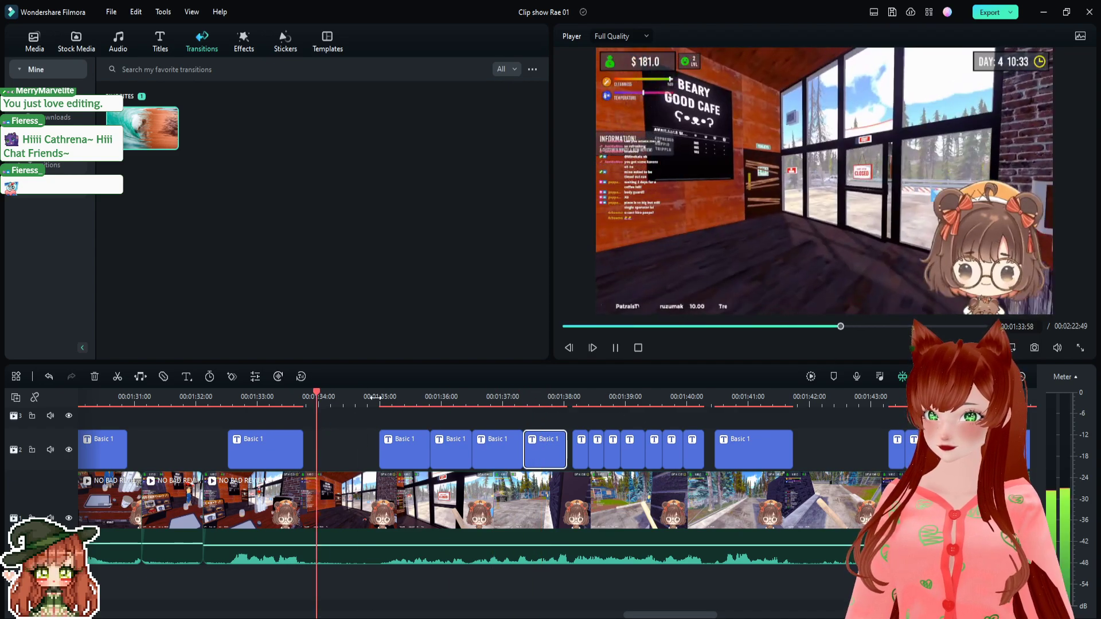
key("space")
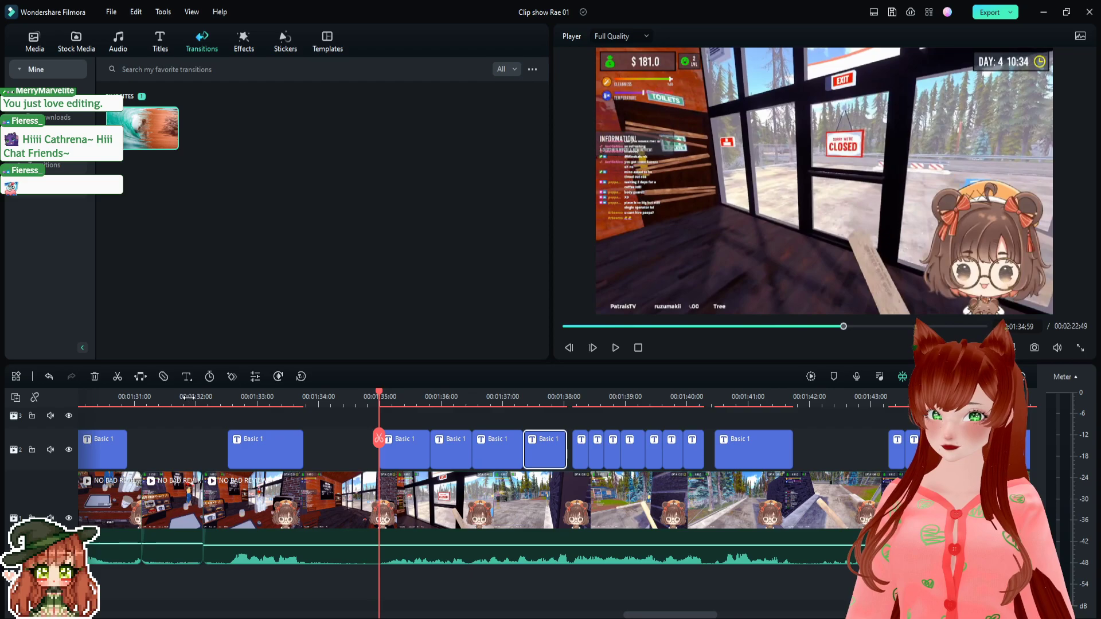
left_click(193, 397)
key("space")
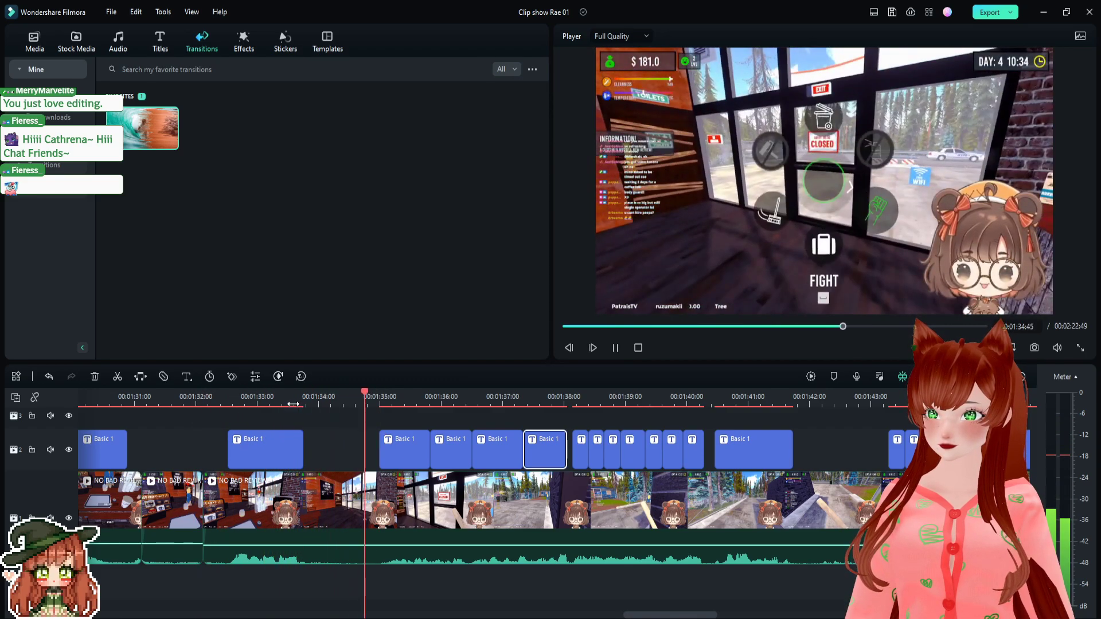
key("space")
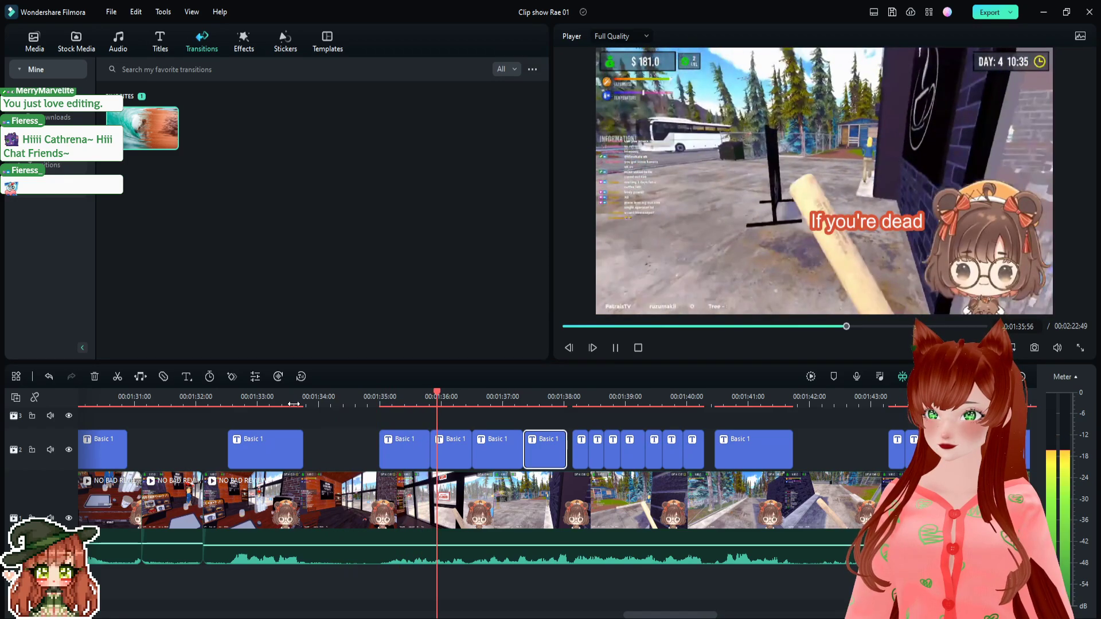
key("space")
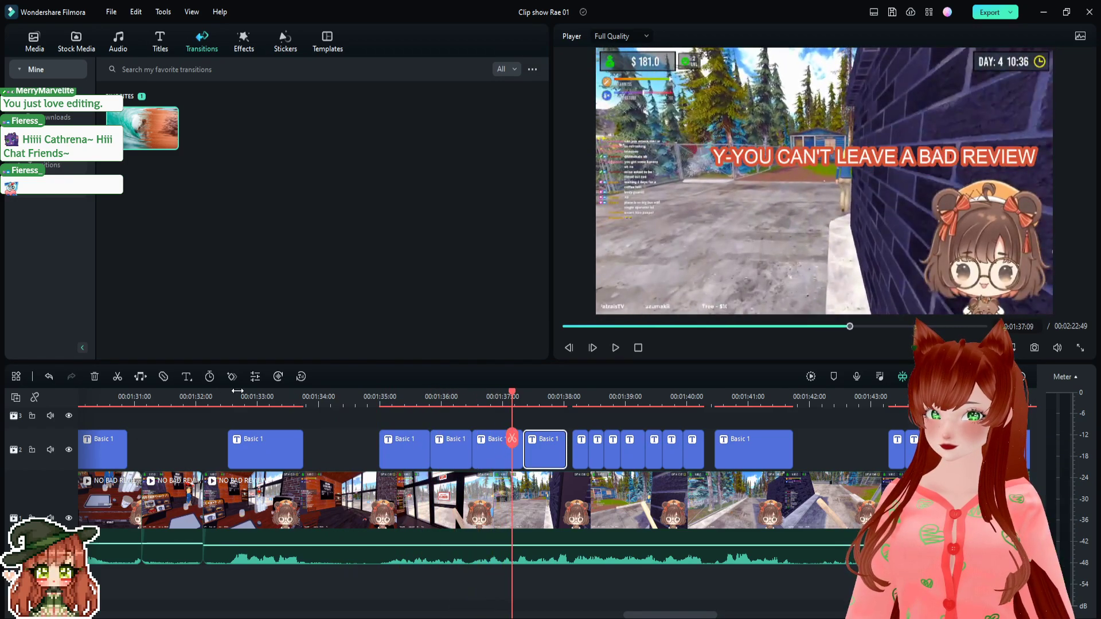
- Move the "WHAT DO YOU MEAN!" caption up above the bear avatar's head and replay the clip from about 1:30:32
left_click_drag(925, 270, 918, 164)
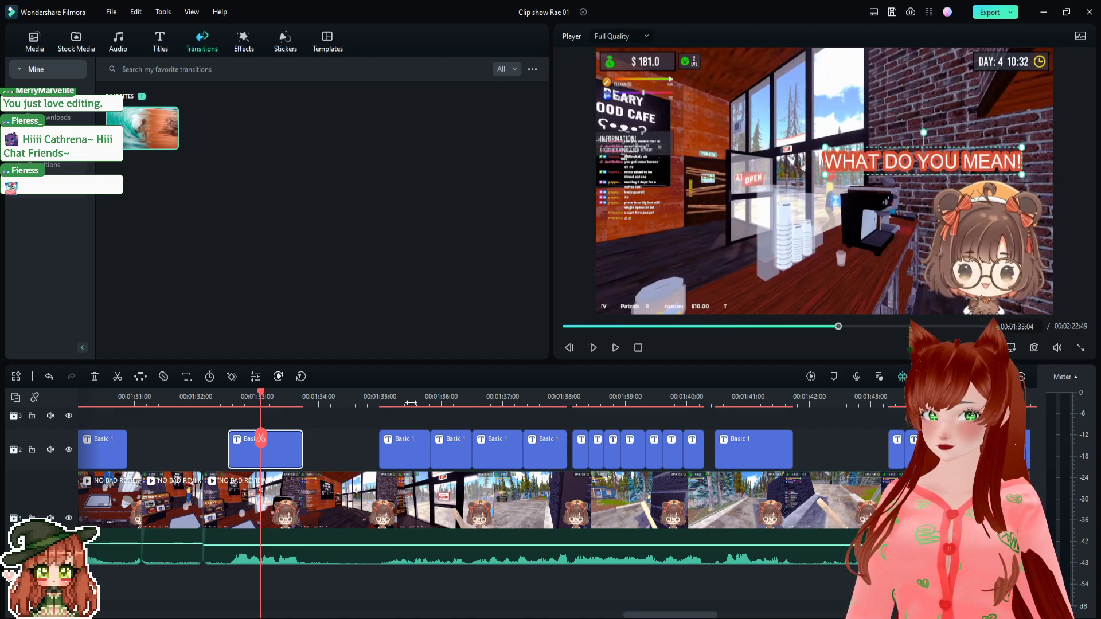
left_click(117, 406)
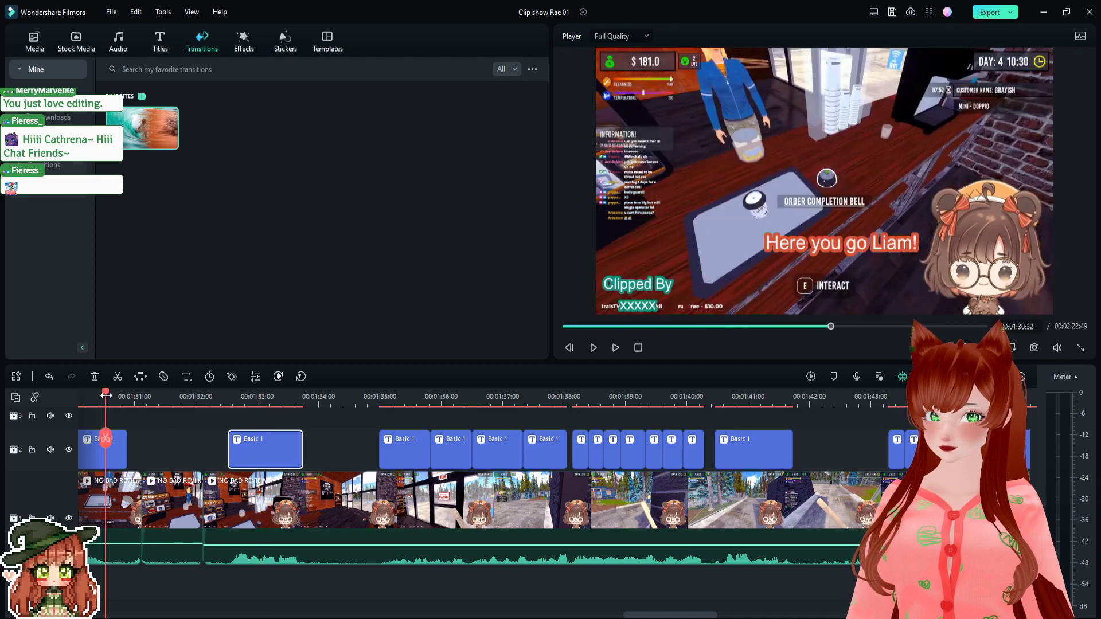
key("space")
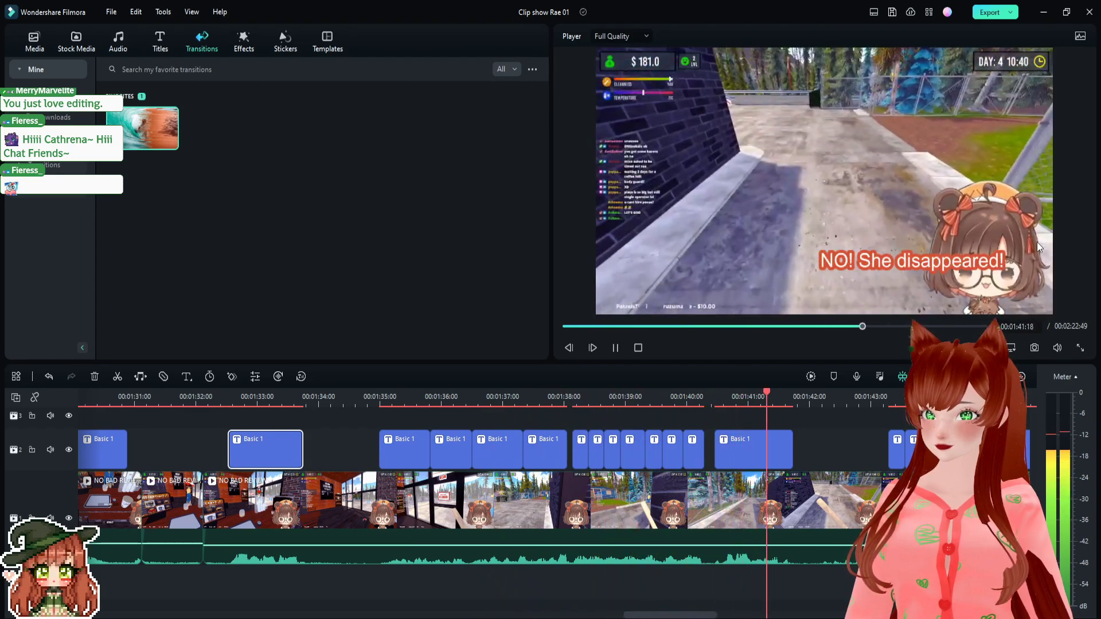
key("space")
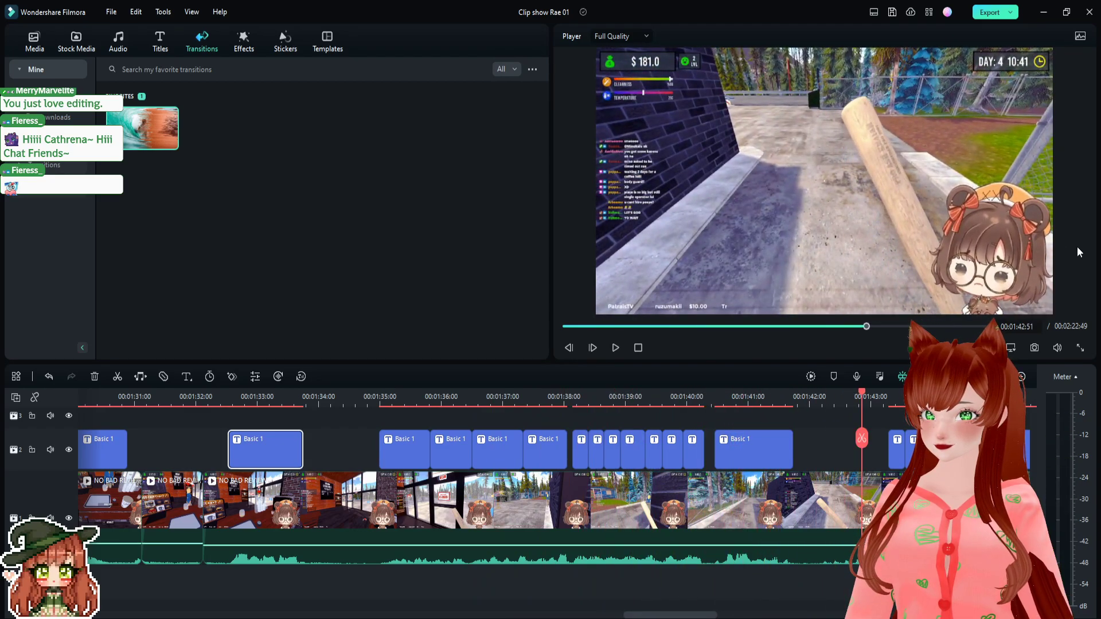
- Paste the copied emoticon title on track 5 and place its start right after the "NO! She disappeared!" caption ends
scroll(843, 504, "up", 3)
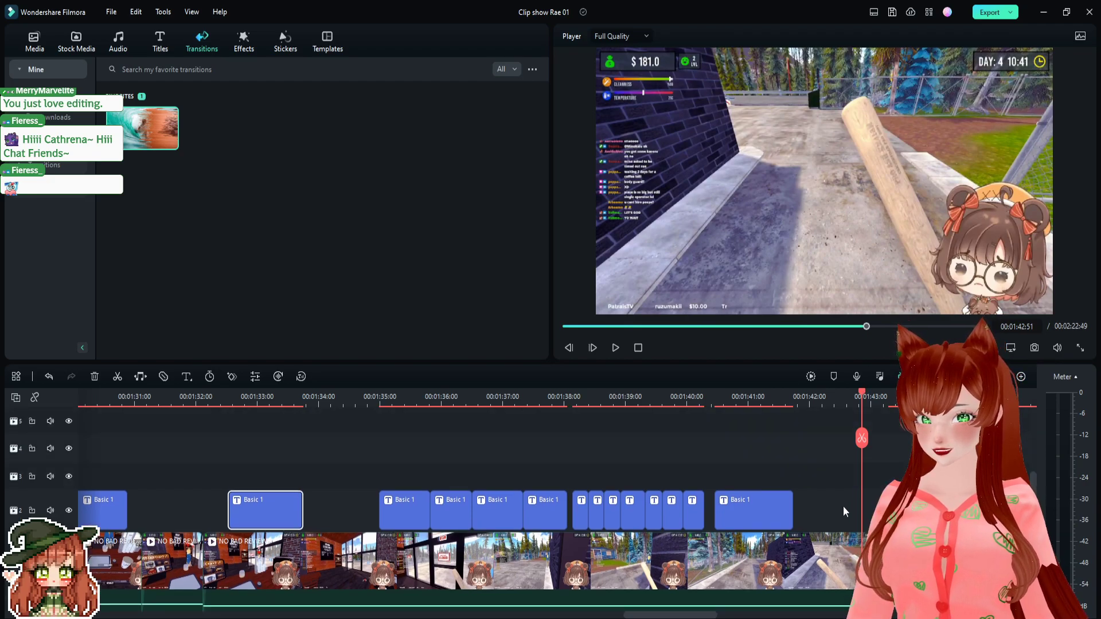
left_click(820, 469)
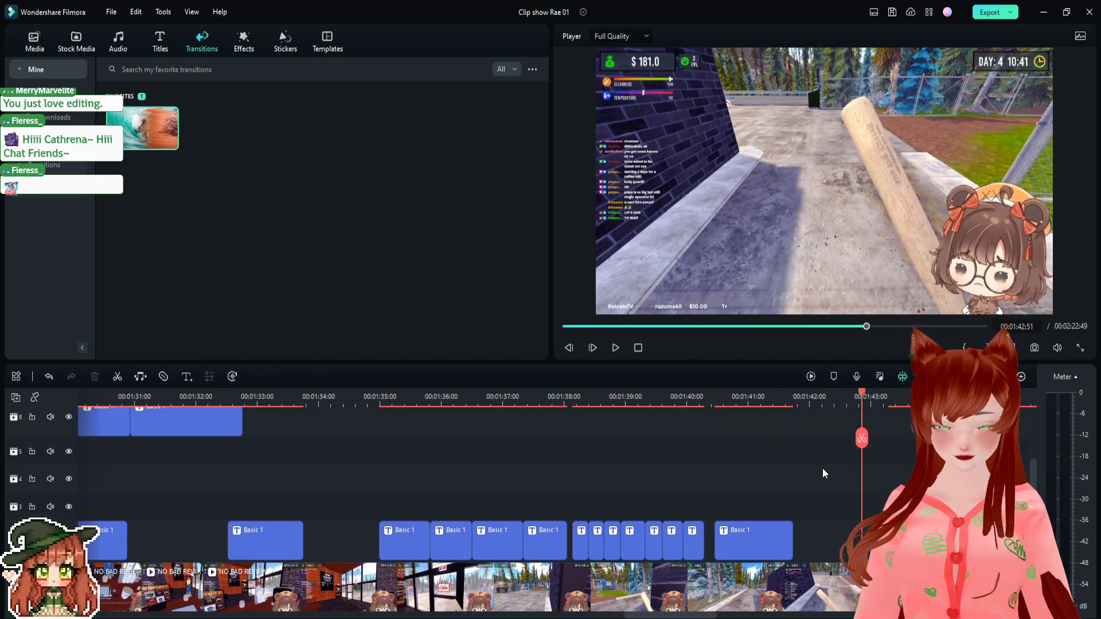
key("ctrl+v")
left_click_drag(902, 447, 835, 448)
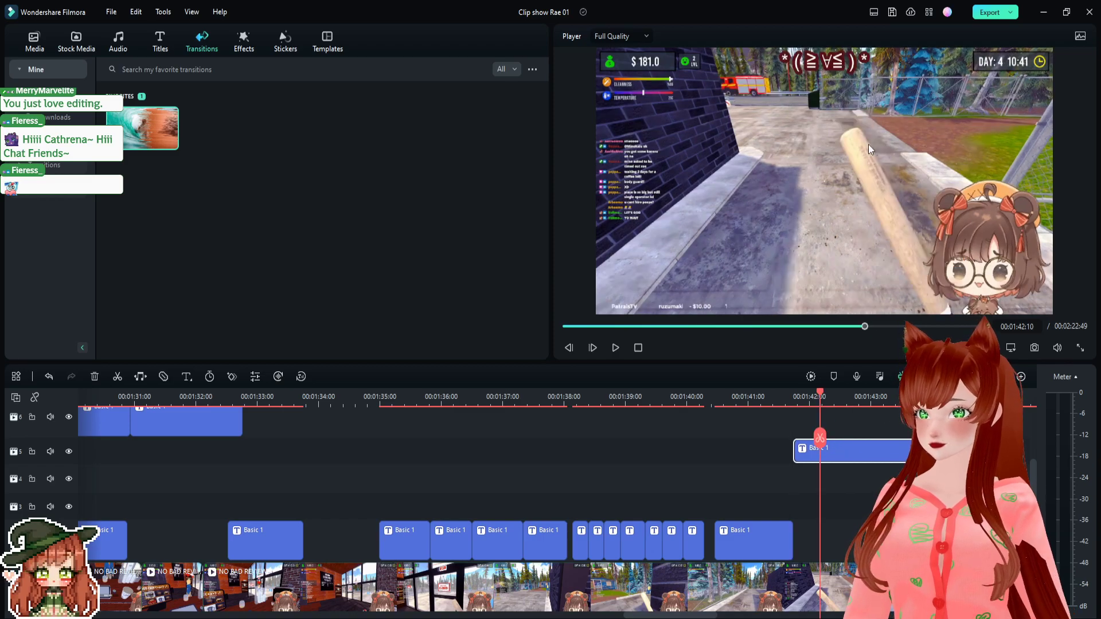
- Replace the emoticon between the asterisks of the pasted title so that it reads "*Angry Tapping*"
double_click(829, 81)
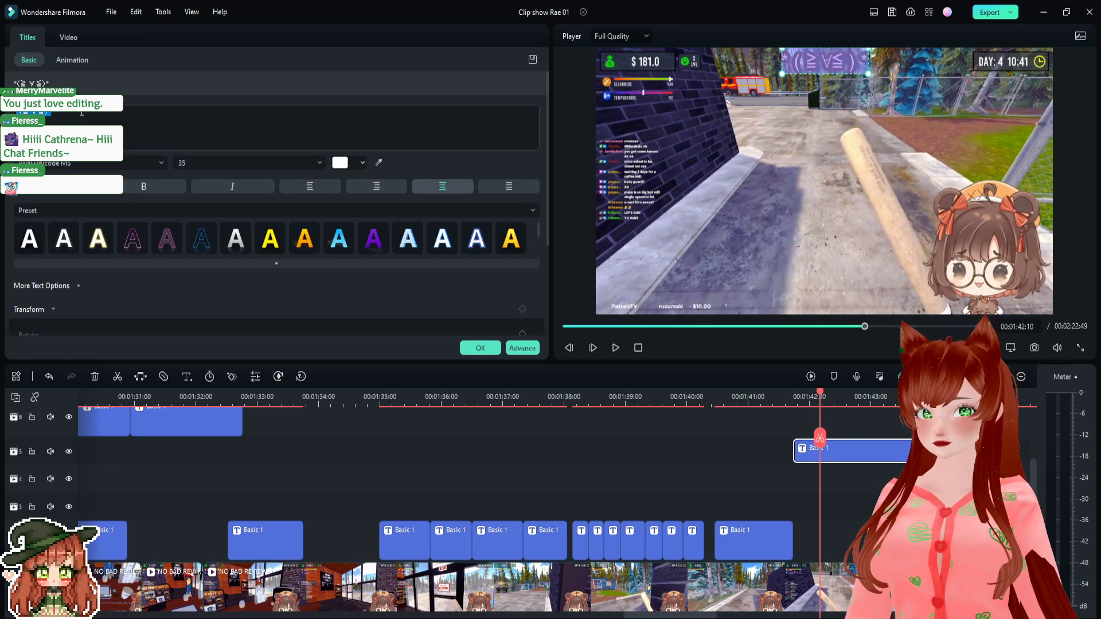
key("shift+Left")
key("shift+Left")
key("shift+Left")
key("shift+Left")
key("shift+Left")
key("shift+Left")
key("shift+Left")
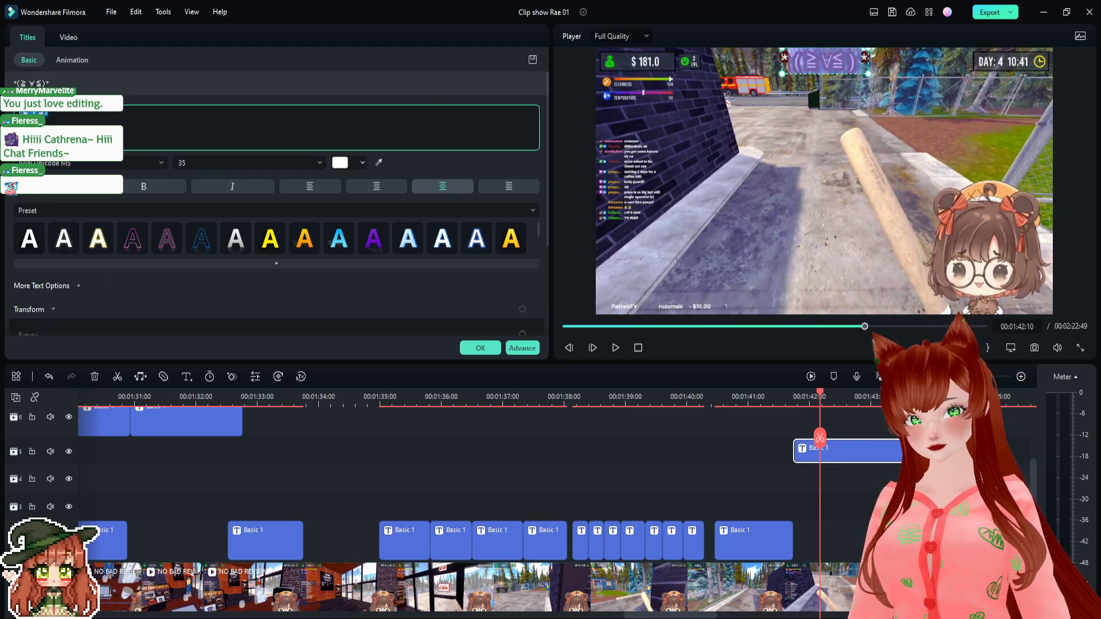
key("BackSpace")
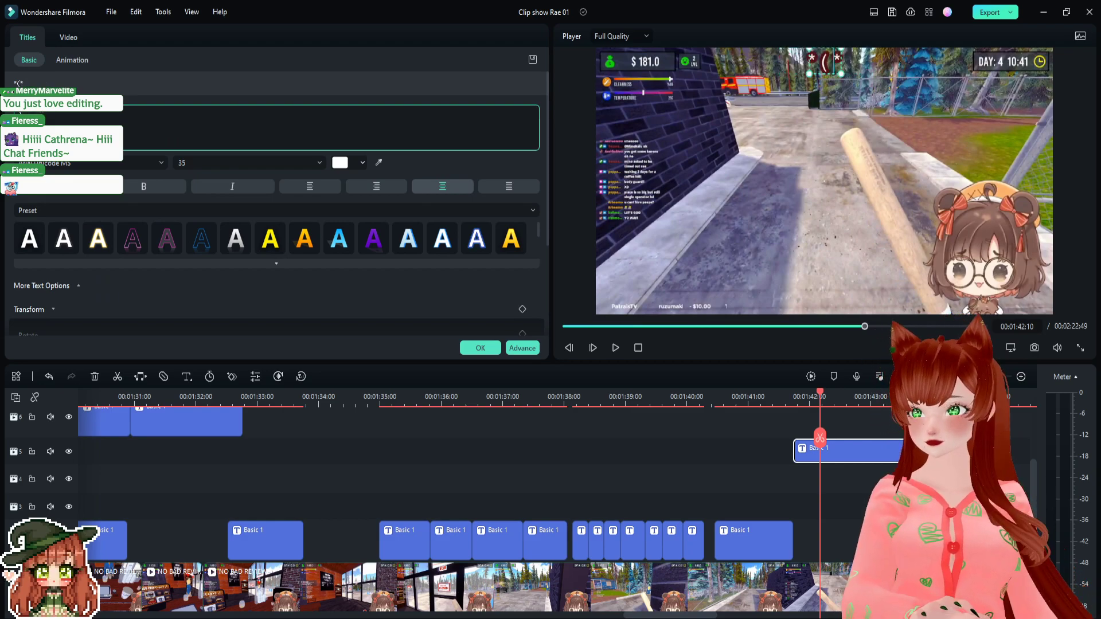
type("Angry Tap")
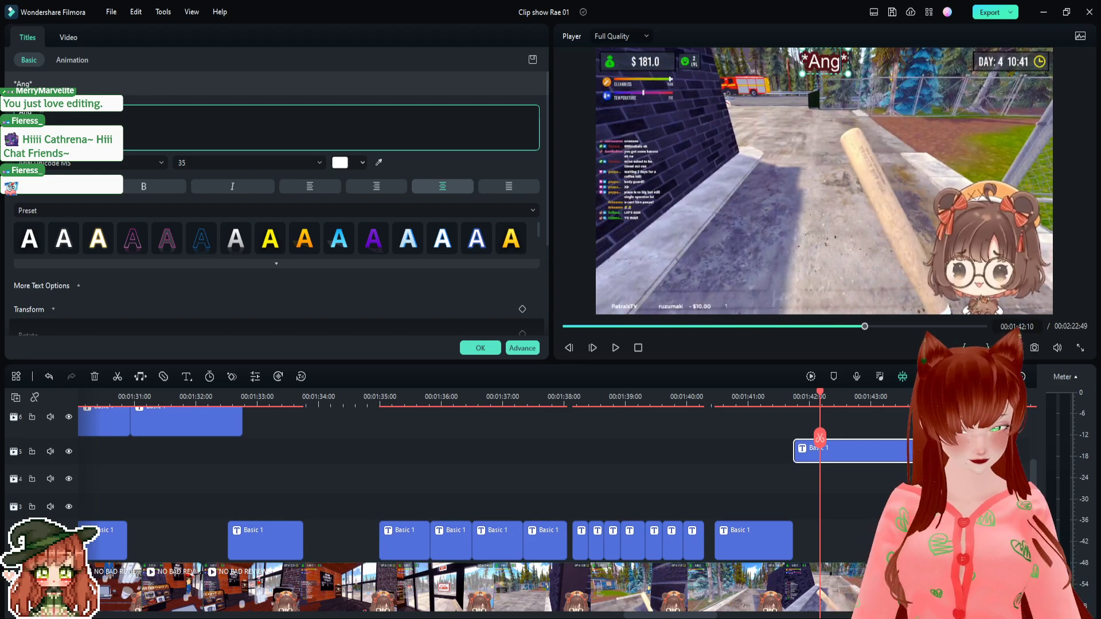
type("ping")
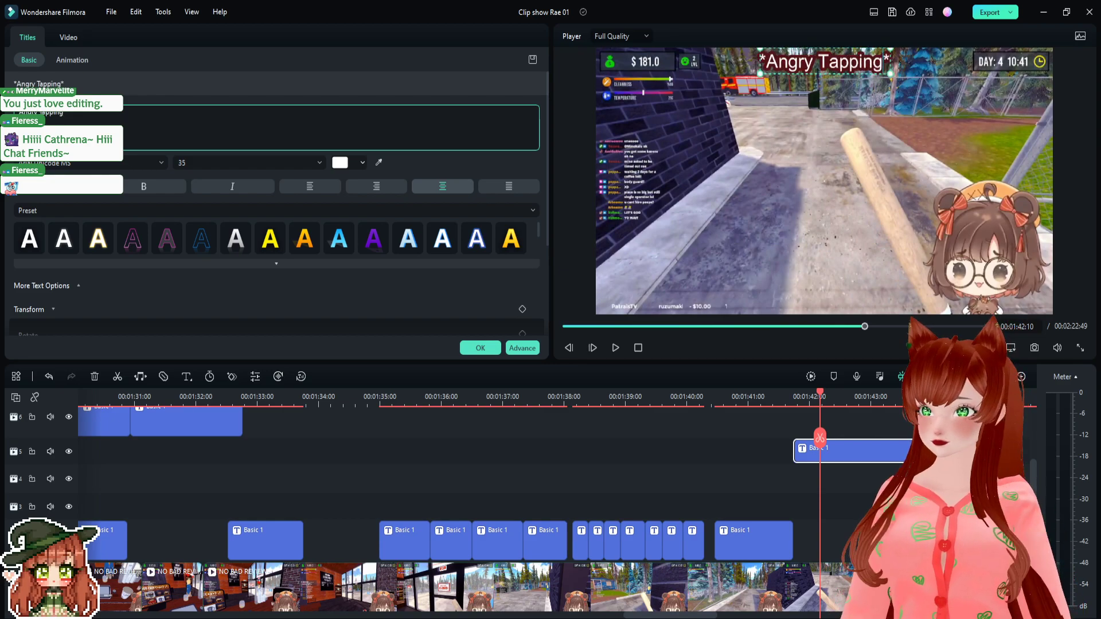
- Play back the clip from about 1:40 to check the timing of the "*Angry Tapping*" caption
left_click(659, 585)
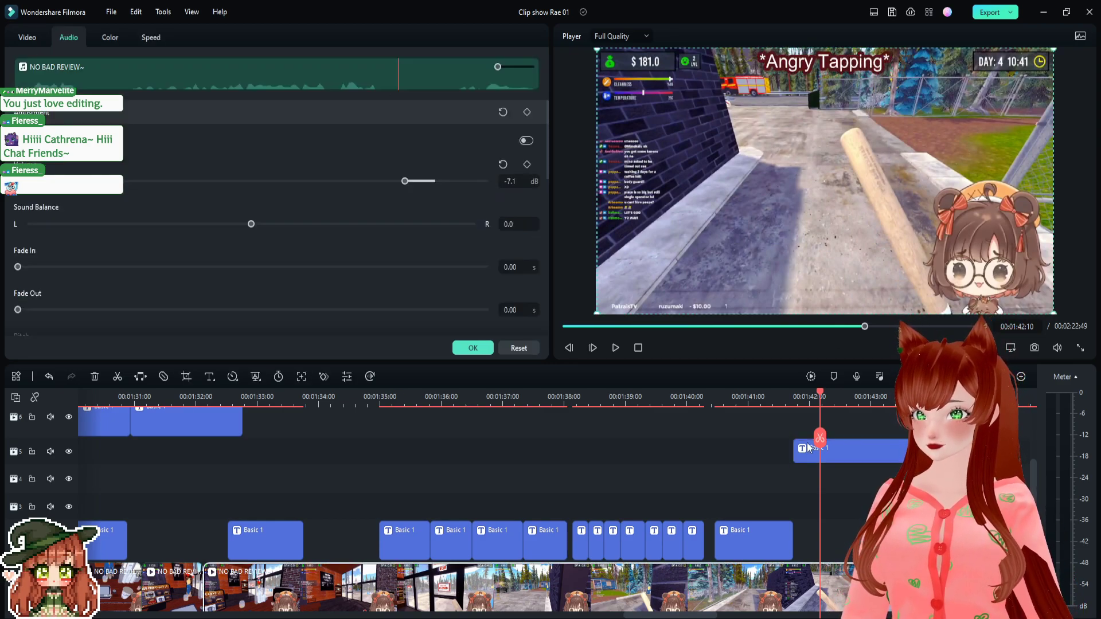
left_click(723, 397)
key("space")
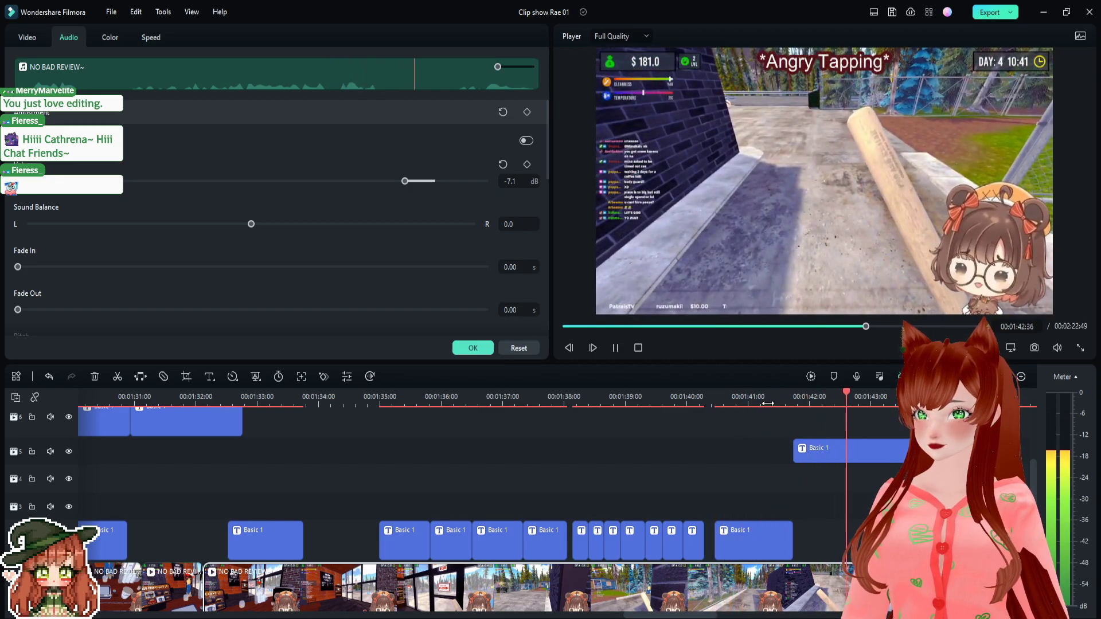
key("space")
key("space")
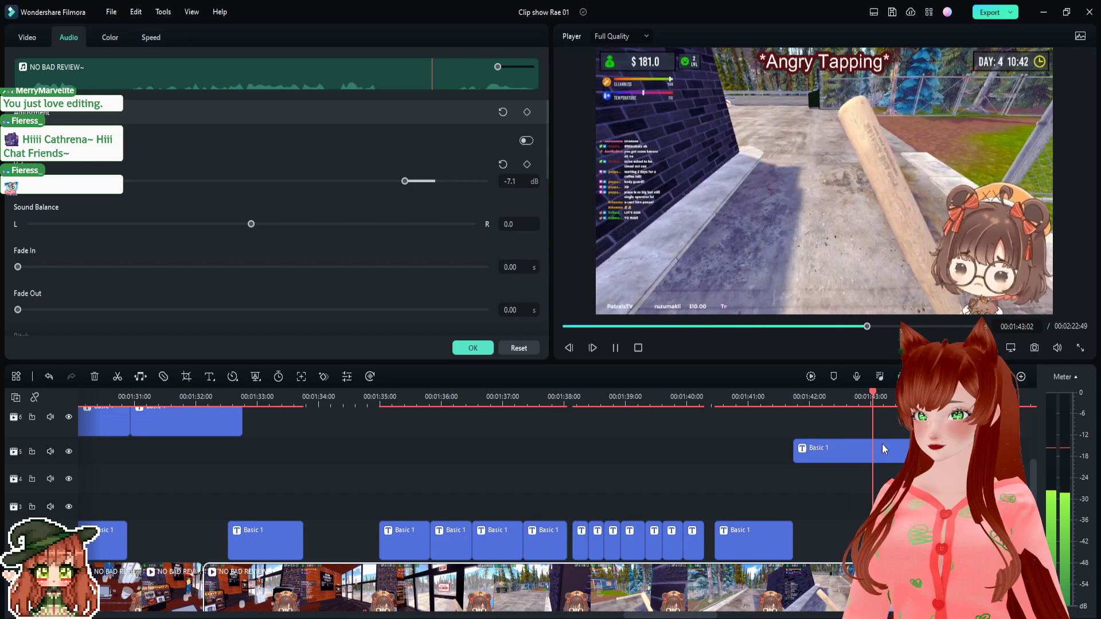
key("space")
- Trim the start of the "*Angry Tapping*" title to about 1:41:54 and replay the section
double_click(810, 457)
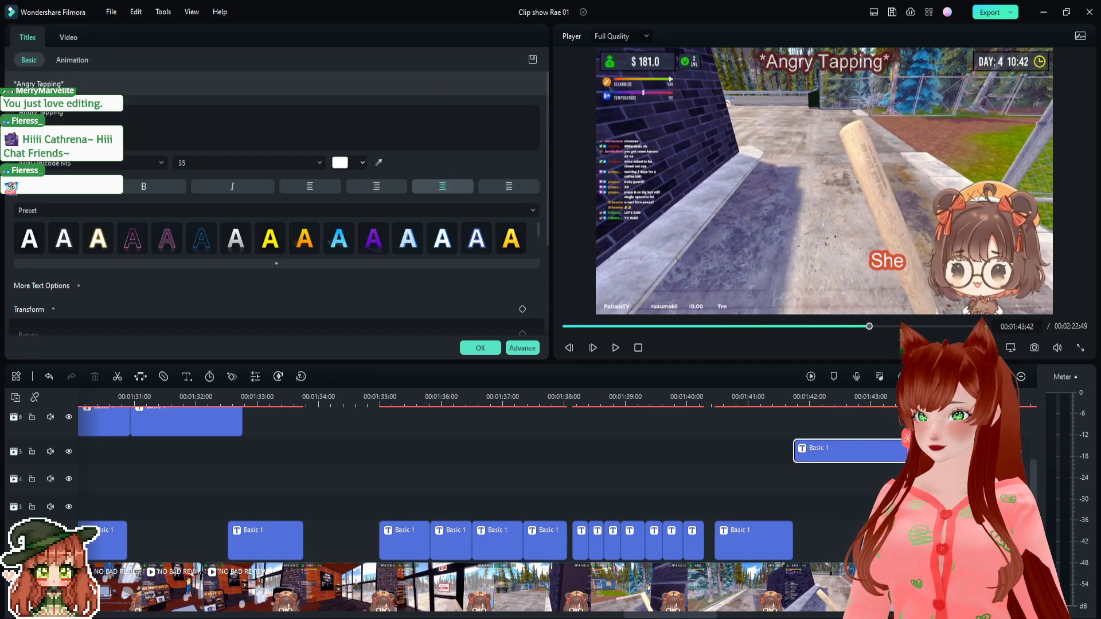
left_click(792, 453)
left_click_drag(795, 450, 805, 450)
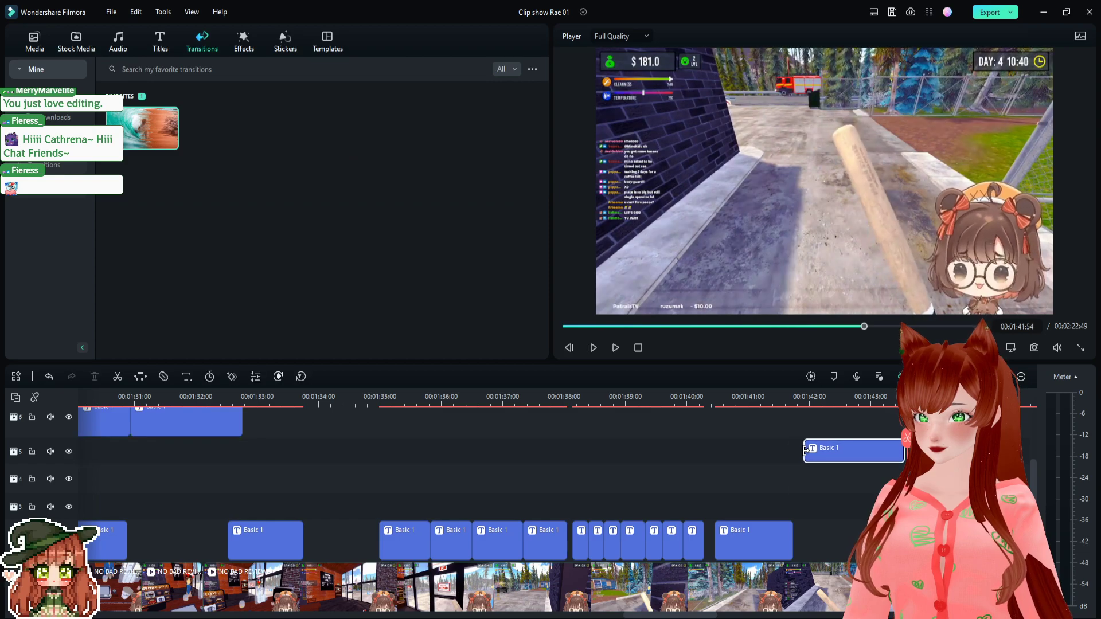
left_click(793, 397)
key("space")
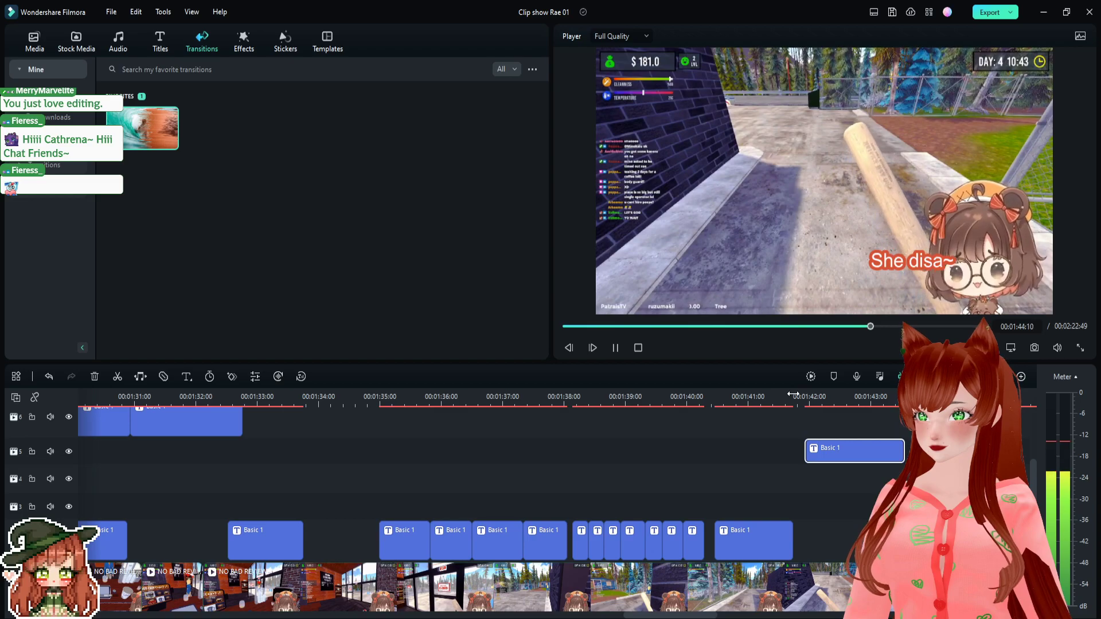
key("space")
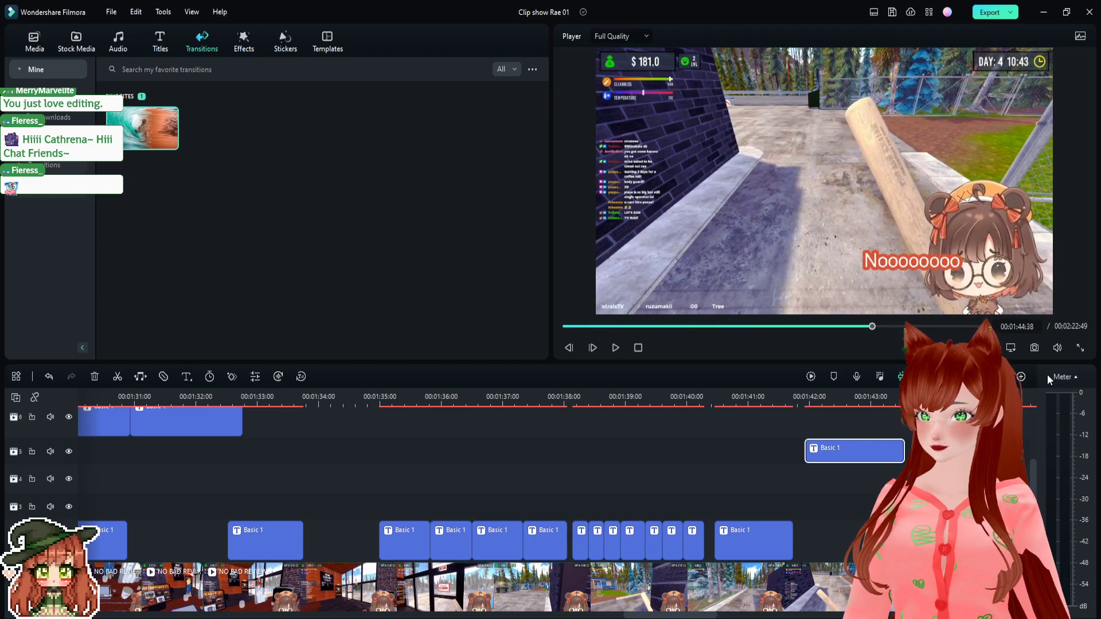
- Play back the clip from about 1:34:38 until the first "WAIT!" caption appears
left_click(357, 397)
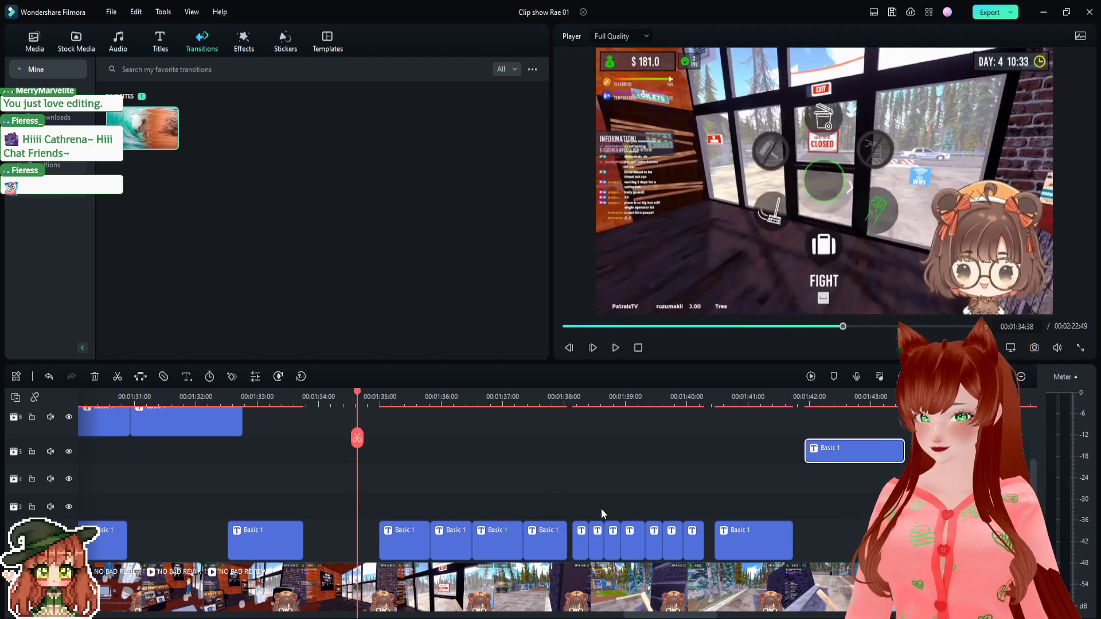
scroll(465, 463, "down", 1)
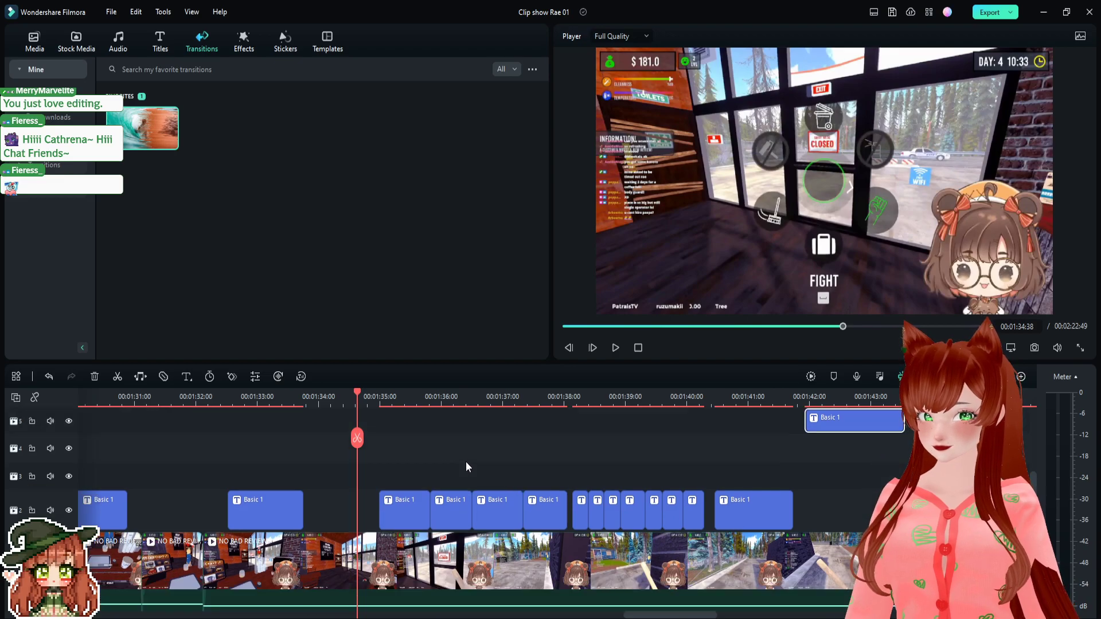
key("space")
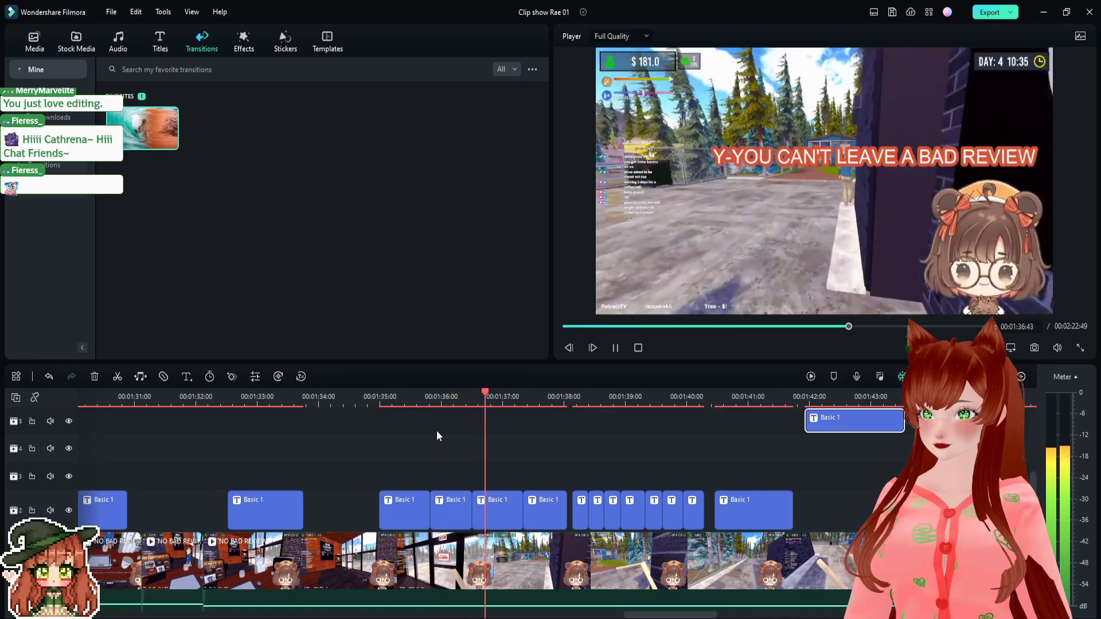
key("space")
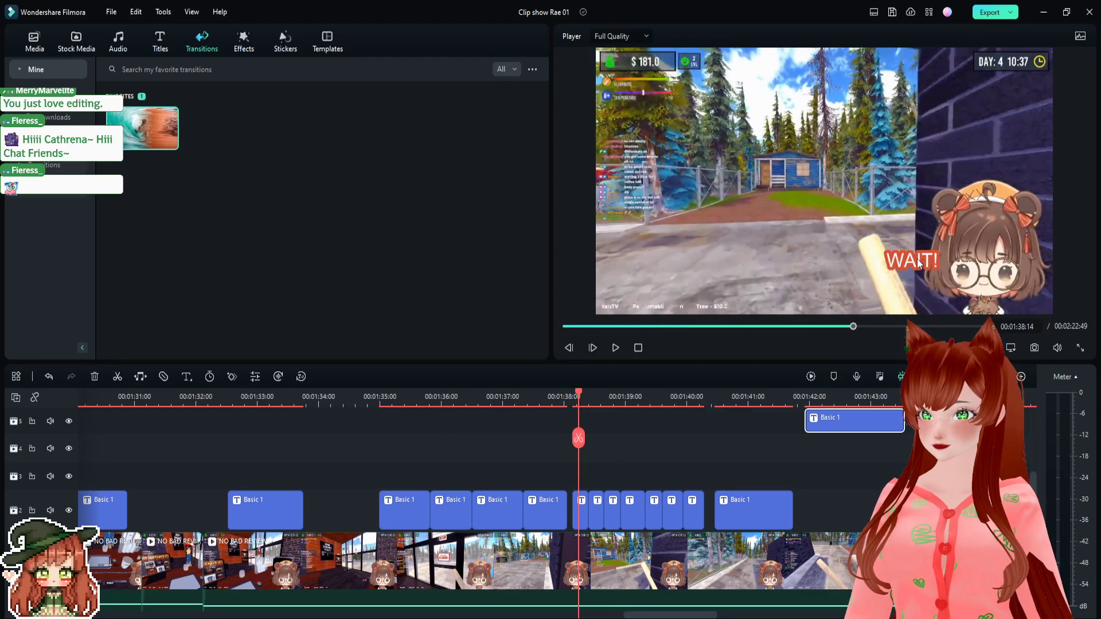
- Move the "WAIT!", "WAIT! (x2)", "WAIT! (x3)" and "WAIT! (x4)" captions clear of the bear avatar, at varied heights beside it
left_click_drag(916, 260, 872, 219)
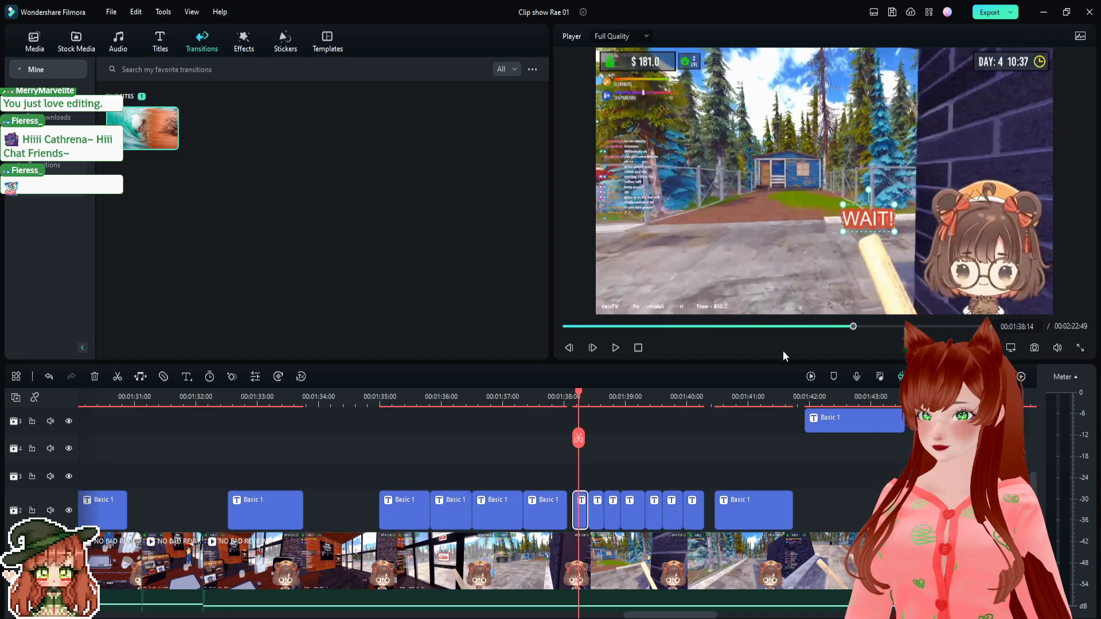
left_click(595, 394)
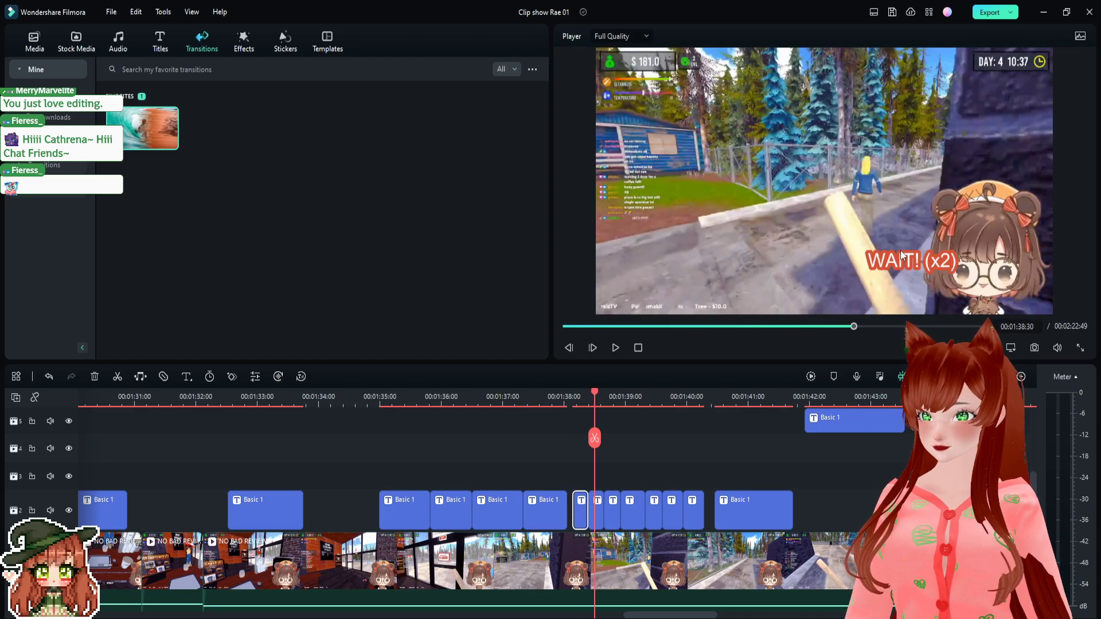
left_click_drag(901, 256, 865, 223)
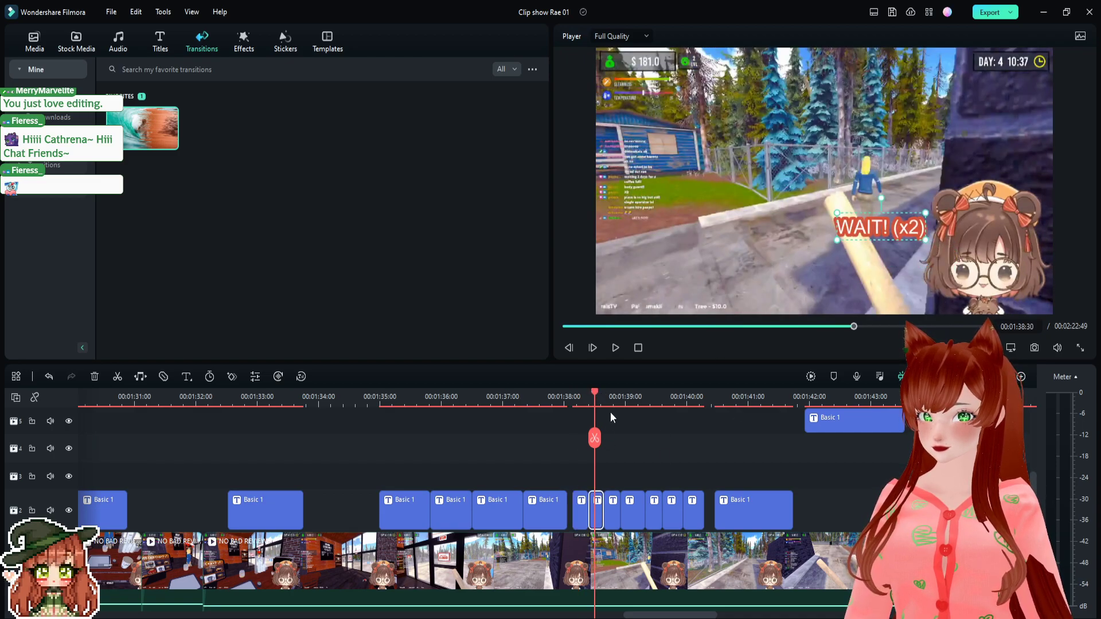
left_click_drag(597, 394, 611, 395)
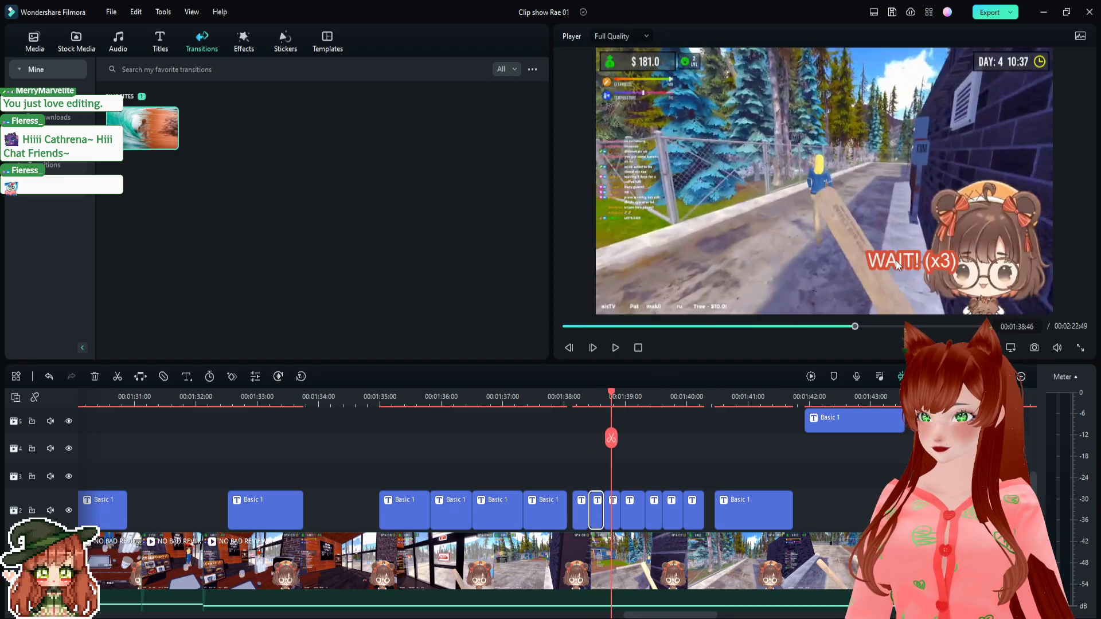
left_click_drag(897, 260, 854, 261)
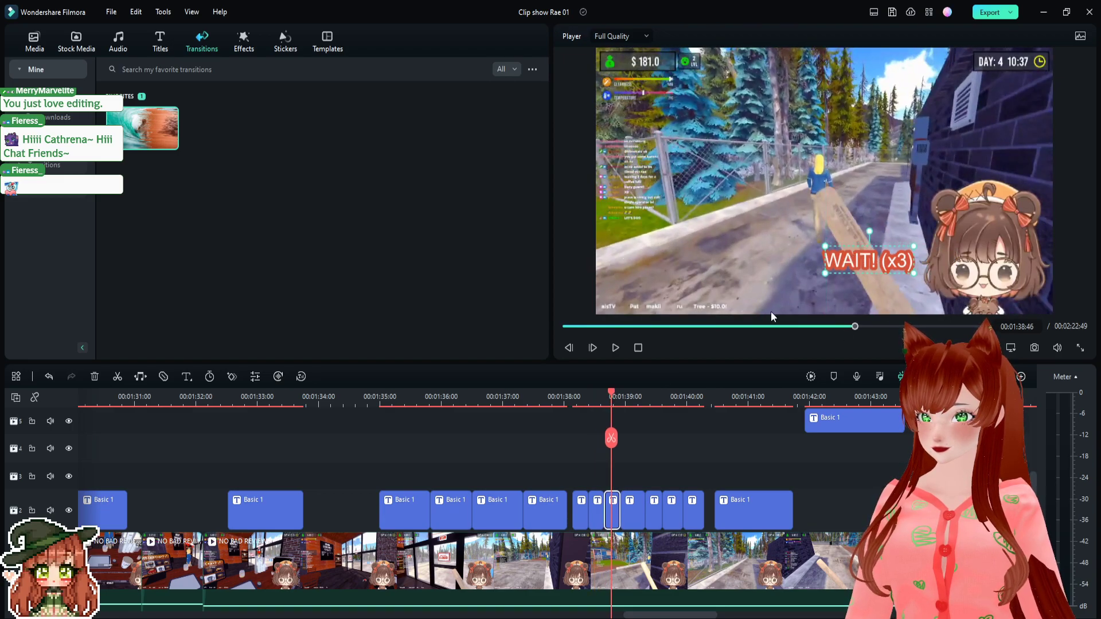
left_click_drag(615, 396, 628, 393)
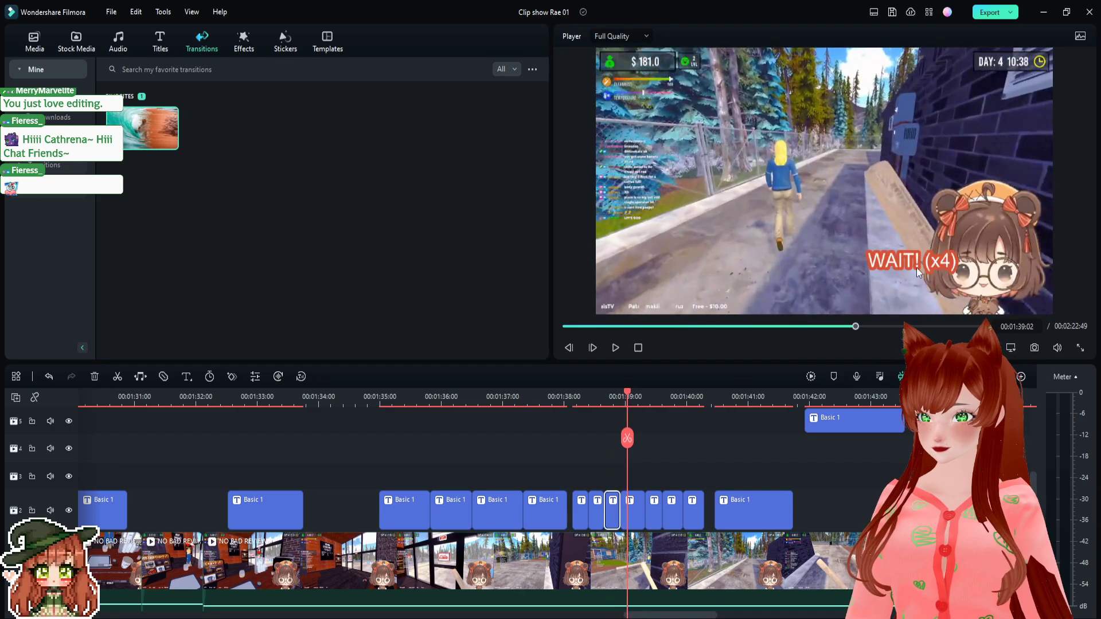
left_click_drag(916, 269, 858, 281)
- Move the "WAIT! (x5)", "WAIT! (x6)", "WAIT! (x7)" and "NO! She disappeared!" captions off the bear avatar, at varied heights beside it
left_click(658, 397)
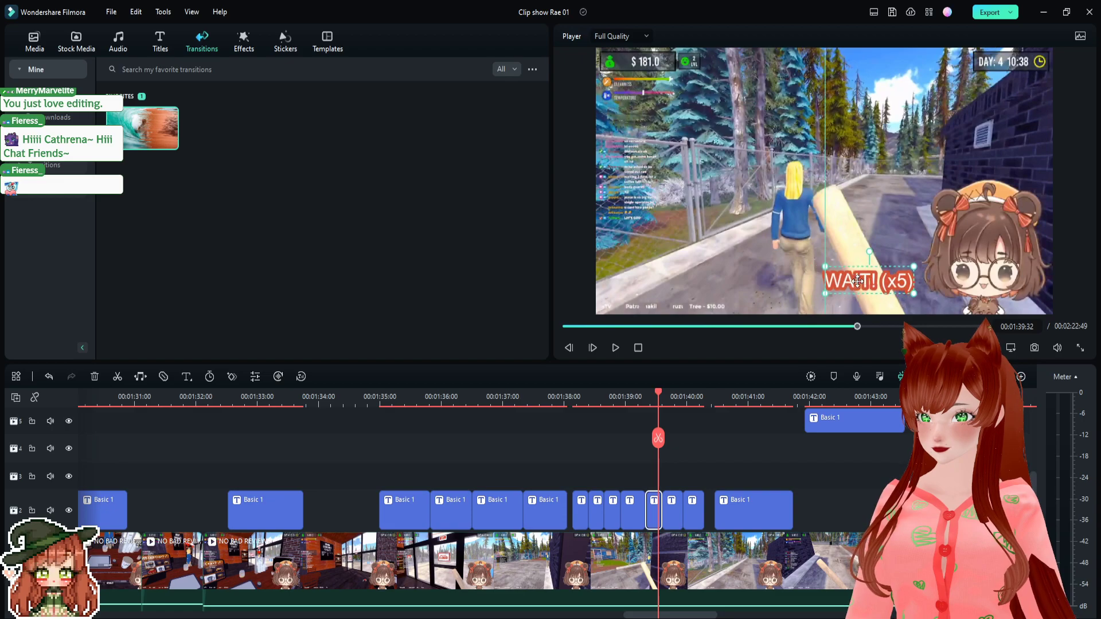
left_click(674, 394)
left_click_drag(908, 263, 875, 235)
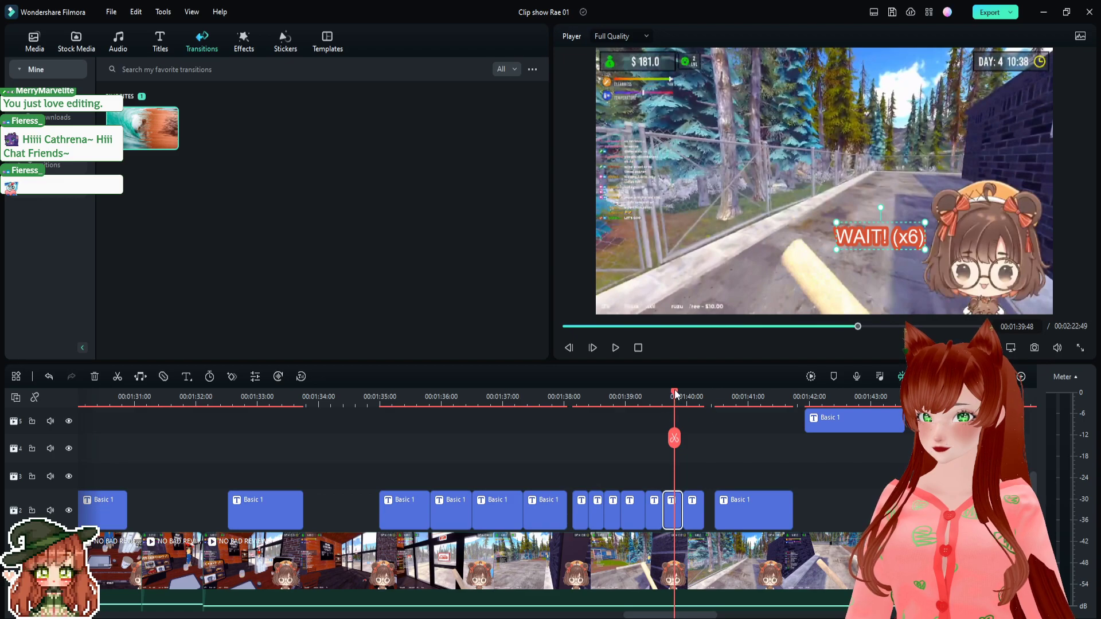
left_click_drag(674, 390, 693, 389)
left_click_drag(907, 250, 866, 282)
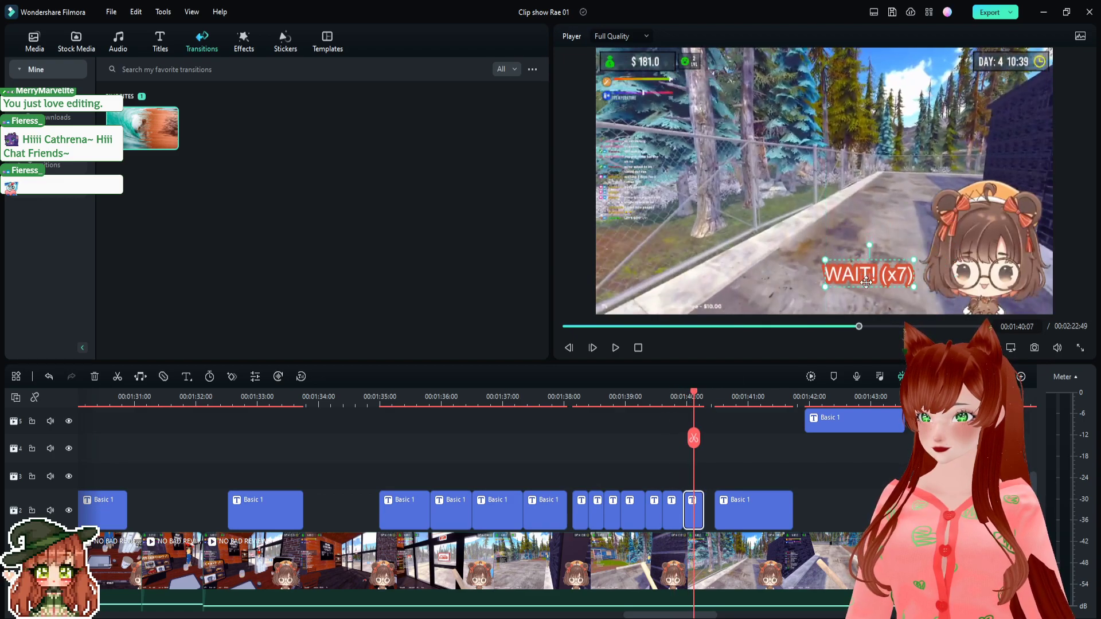
left_click_drag(694, 391, 766, 399)
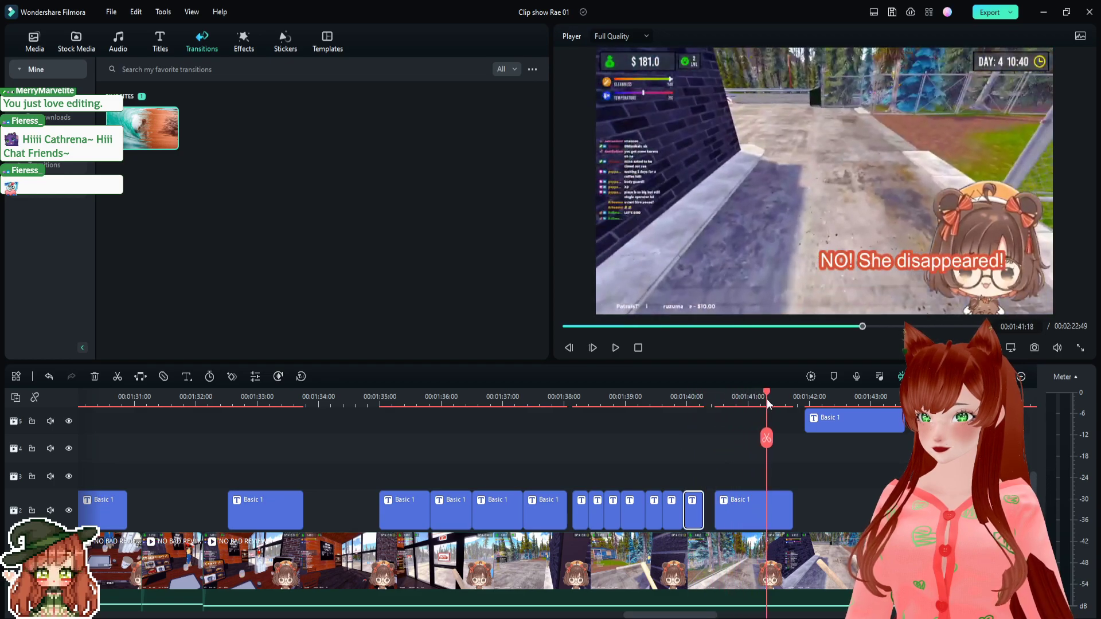
left_click_drag(916, 262, 834, 235)
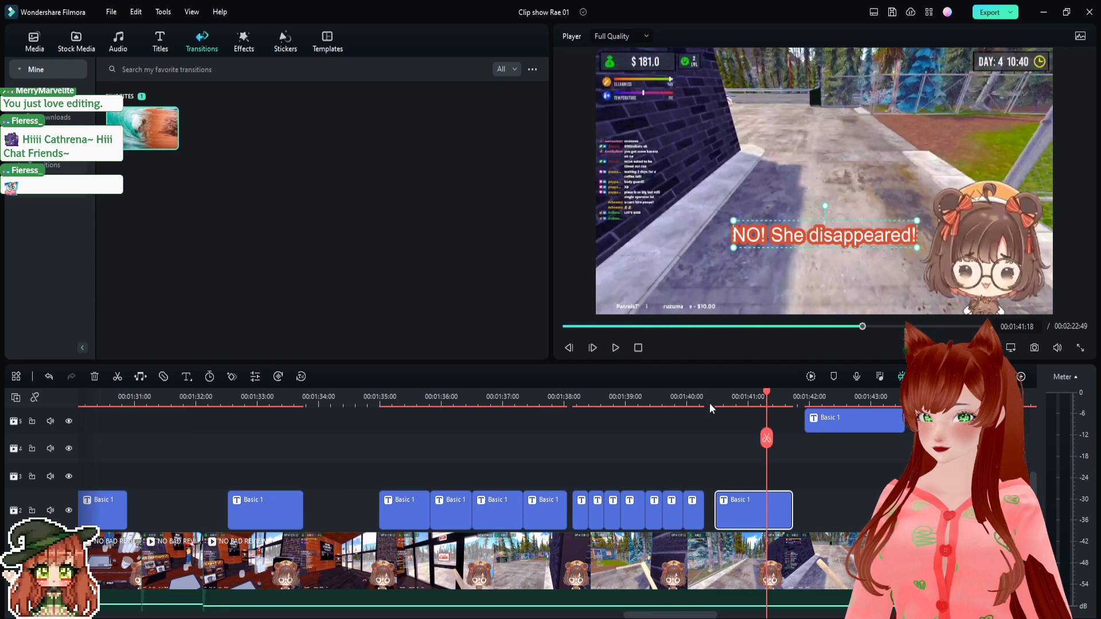
- Paste the copied emoticon title on track 5 at 1:39:00 and change its text to "*POOF*"
left_click_drag(770, 390, 625, 415)
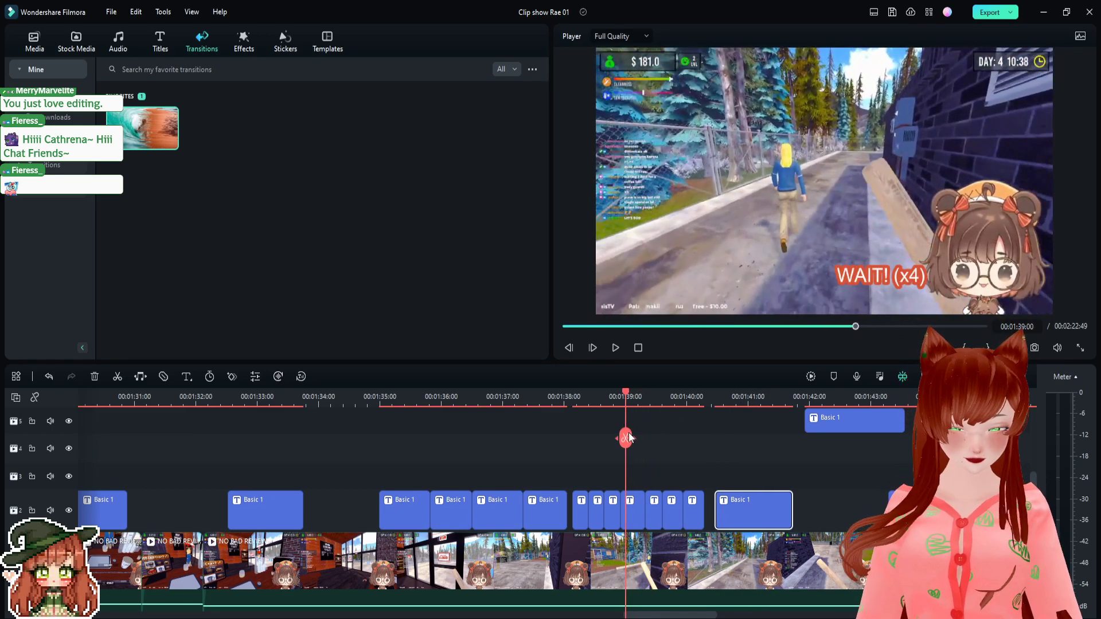
key("ctrl+v")
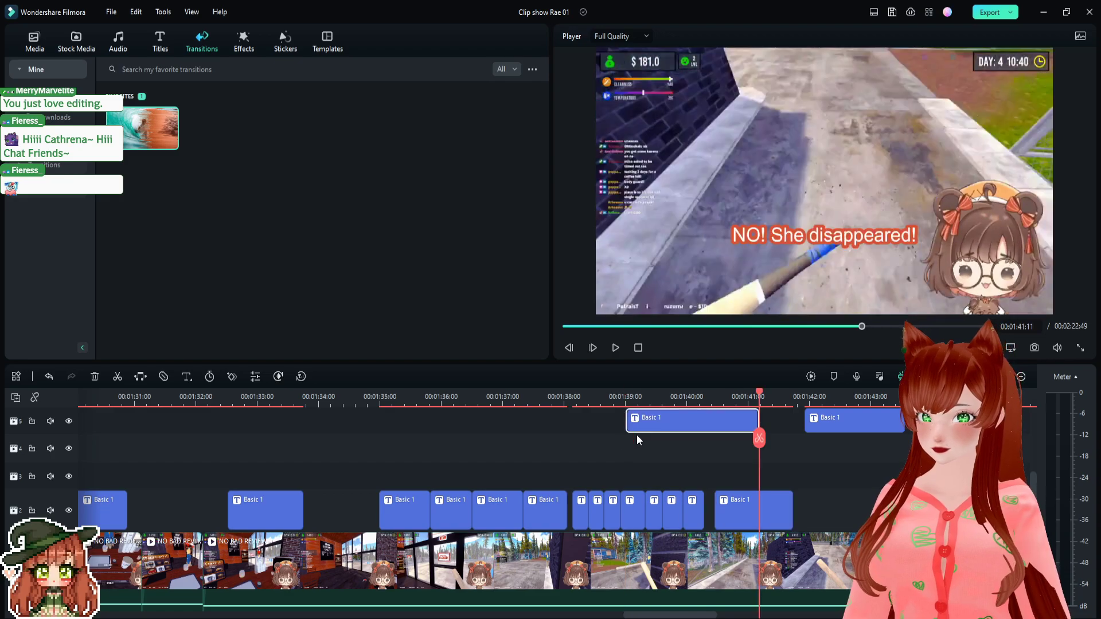
double_click(698, 429)
left_click(50, 114)
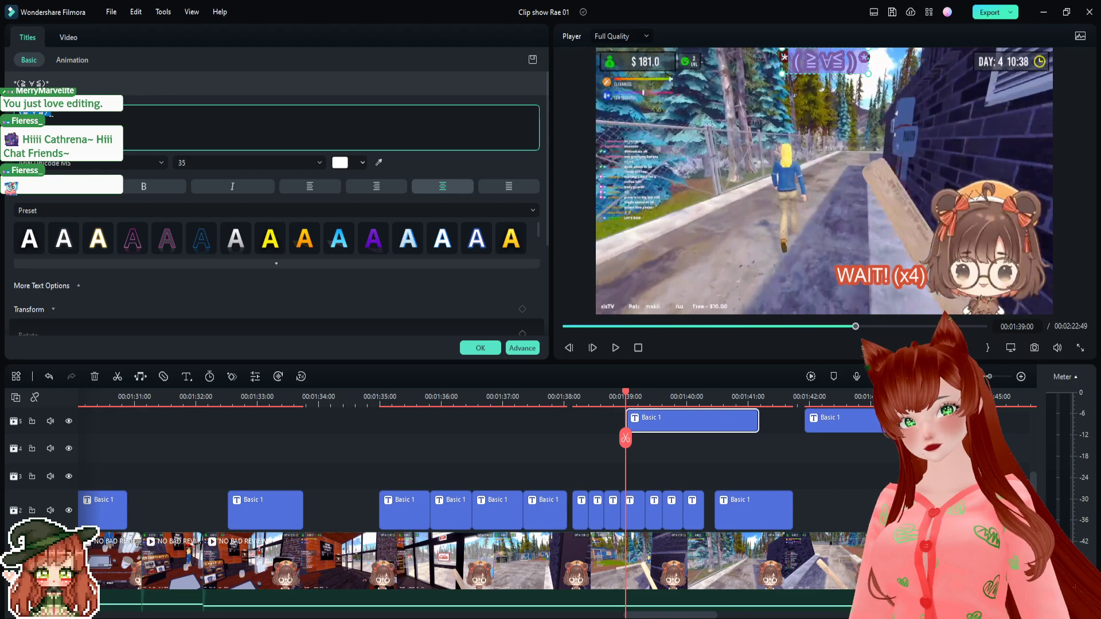
key("BackSpace")
key("BackSpace")
key("BackSpace")
key("BackSpace")
key("BackSpace")
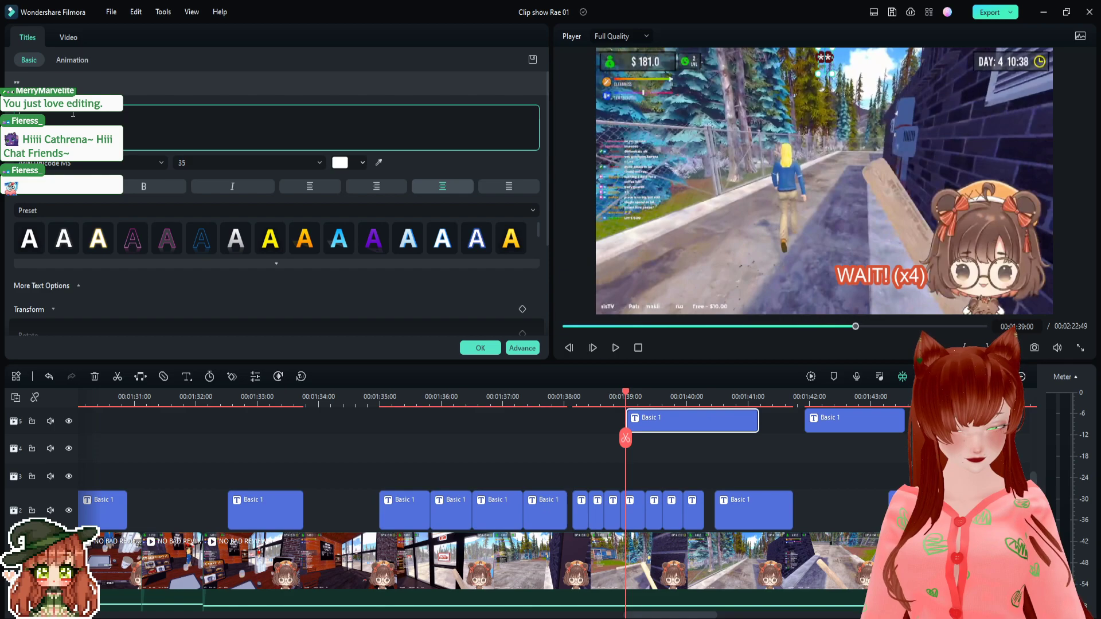
type("POOF")
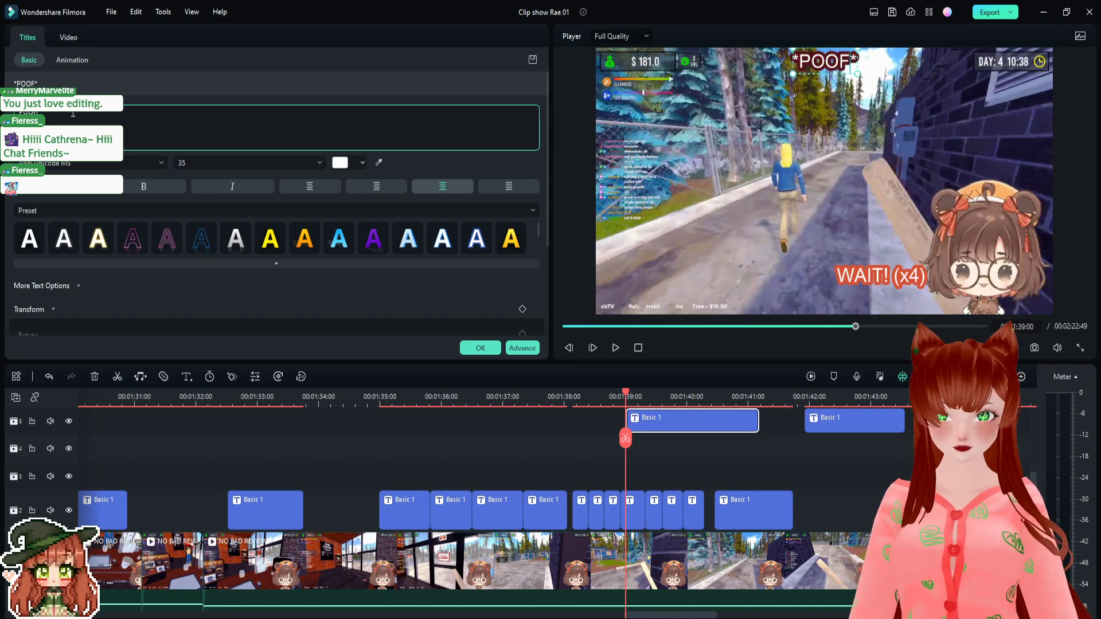
left_click(481, 350)
- Move the "*POOF*" caption onto the blonde character and trim its title to run from about 1:39:34 to 1:40:00
left_click_drag(624, 395, 659, 393)
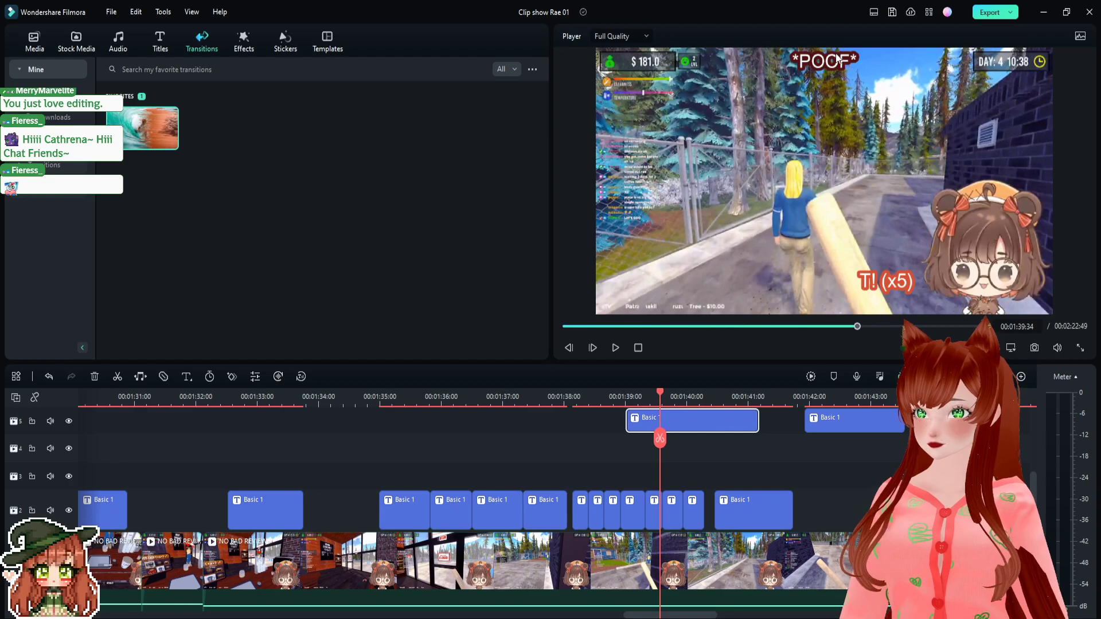
left_click_drag(831, 61, 798, 217)
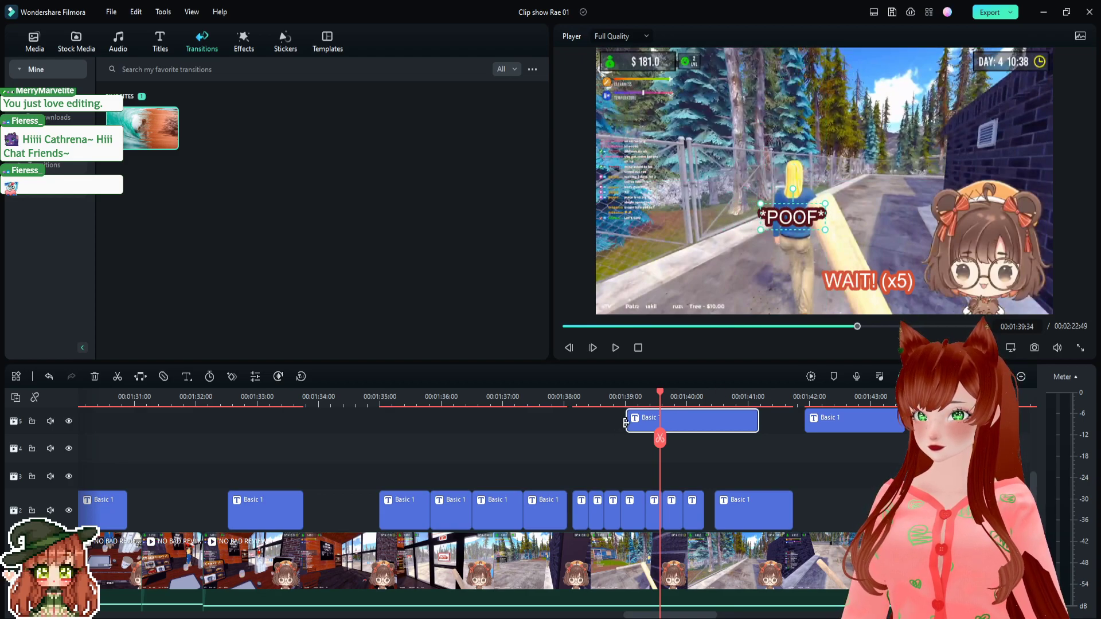
left_click_drag(626, 423, 674, 396)
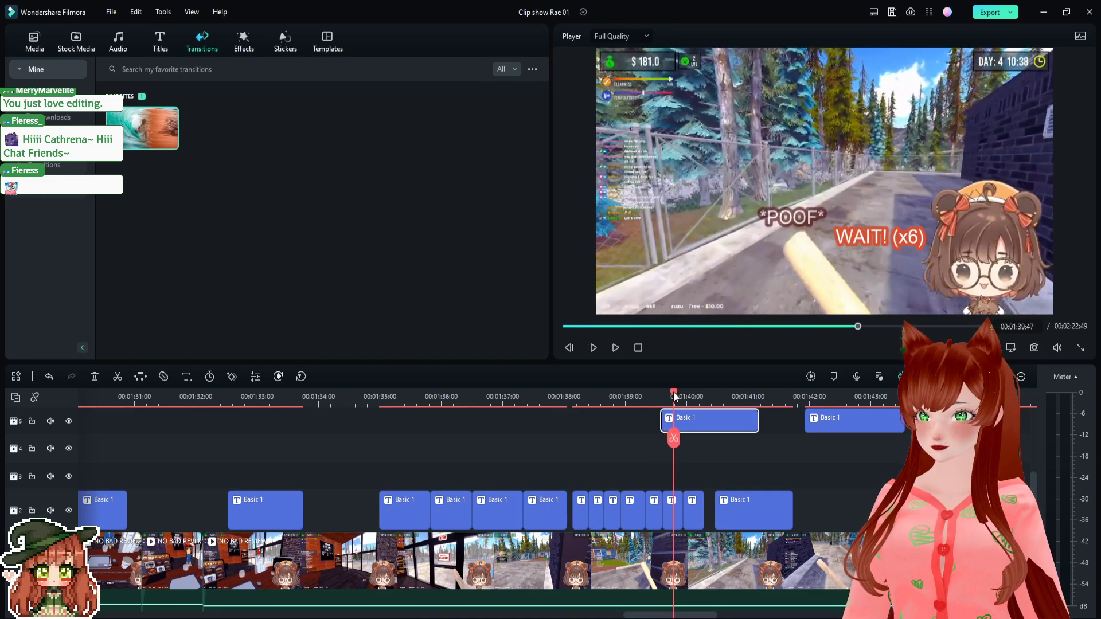
left_click_drag(756, 421, 686, 420)
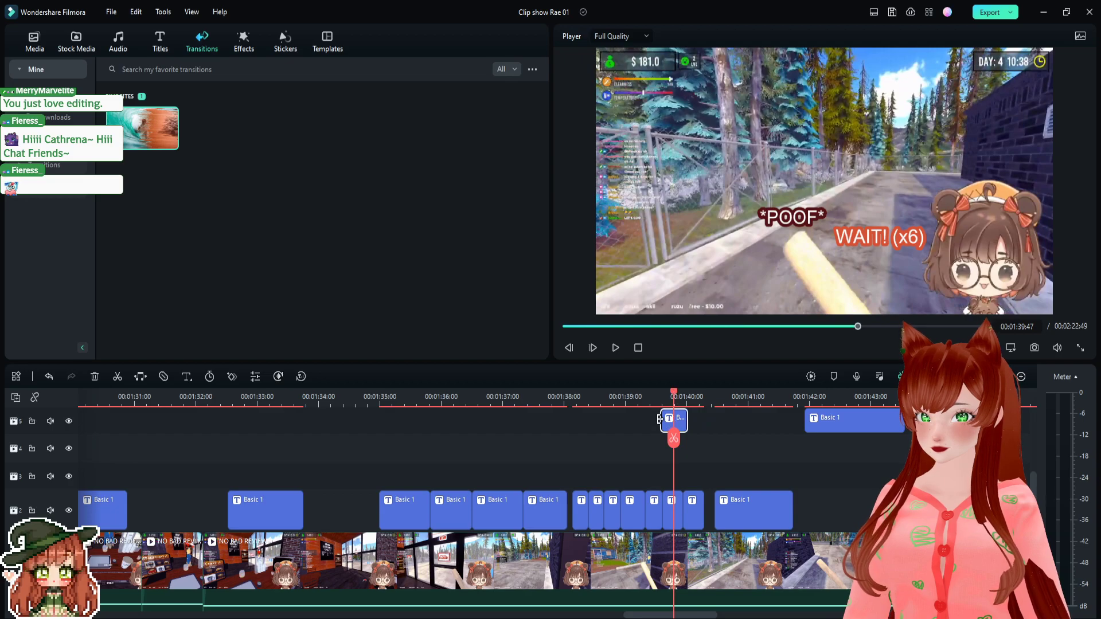
- Shift the "*POOF*" title slightly later on track 5 to match the character's disappearance and replay from 1:39:00
left_click_drag(670, 391, 644, 396)
key("space")
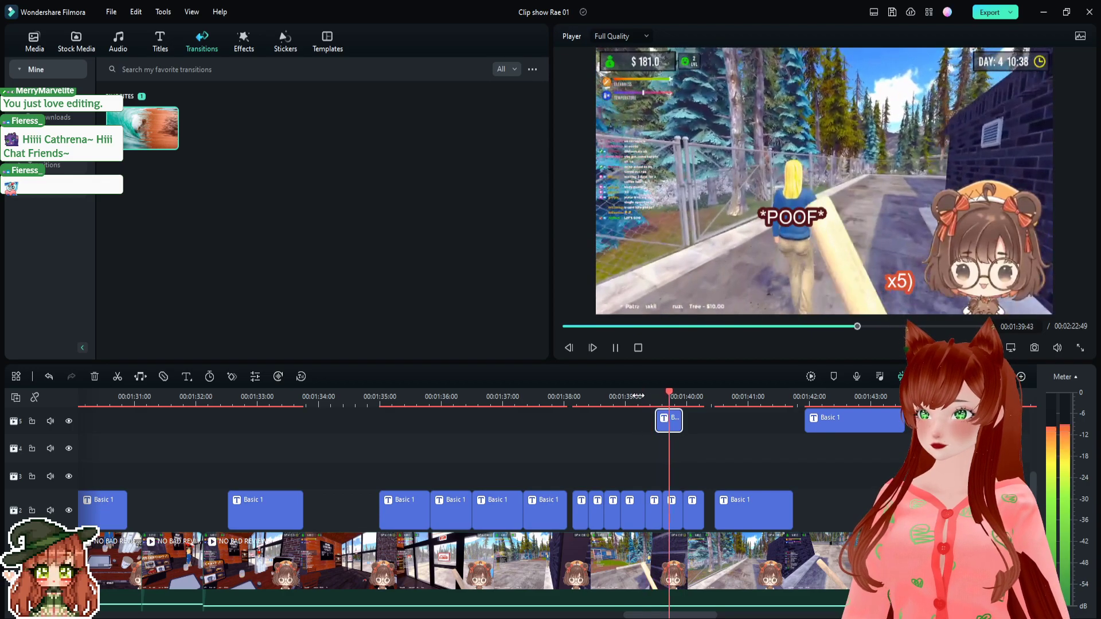
key("space")
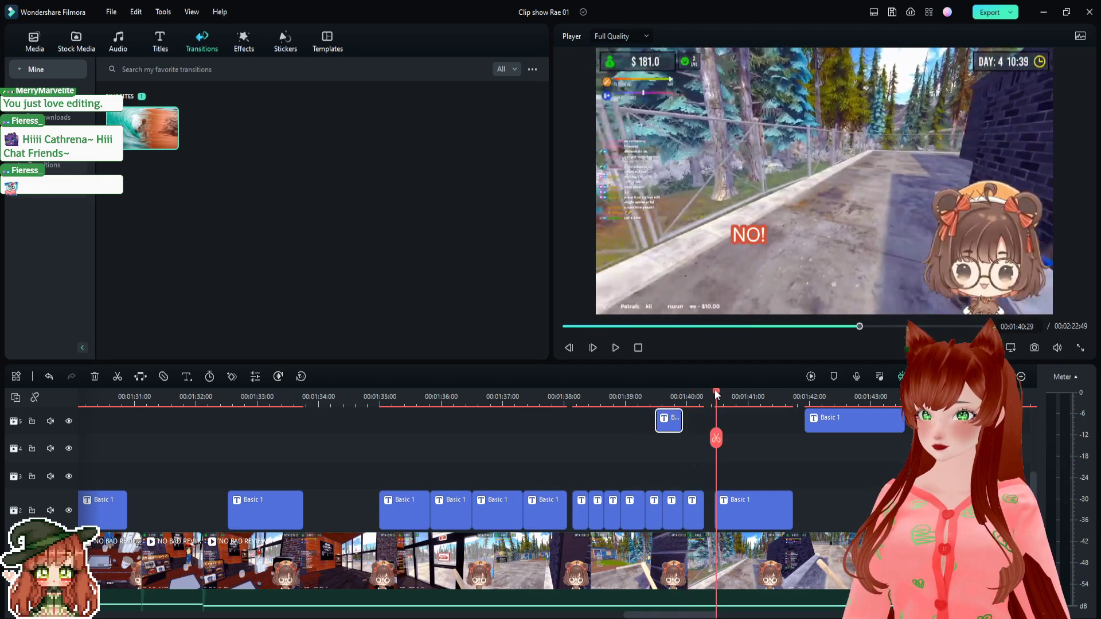
left_click_drag(716, 394, 625, 392)
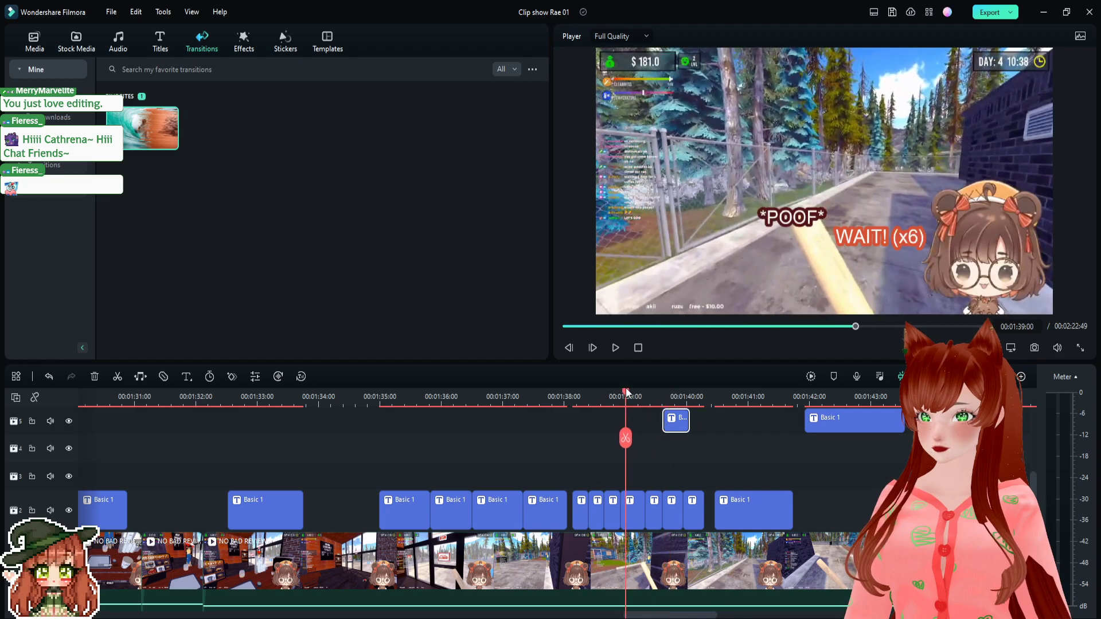
key("space")
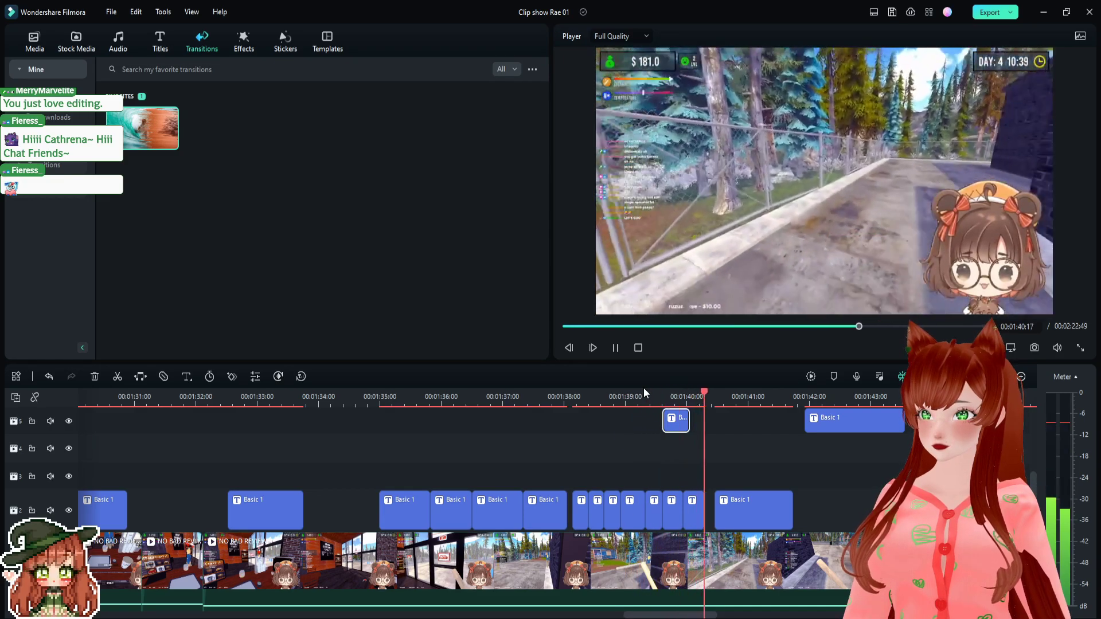
- Replay the section from about 1:39:00 to check the "*POOF*" caption's timing against the surrounding captions
key("space")
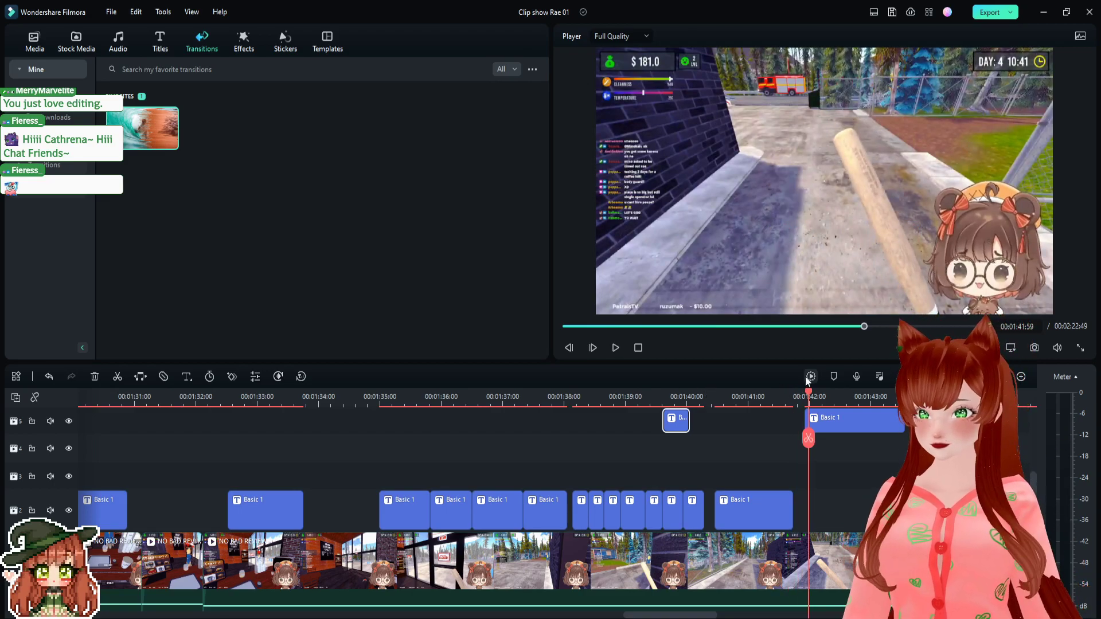
key("space")
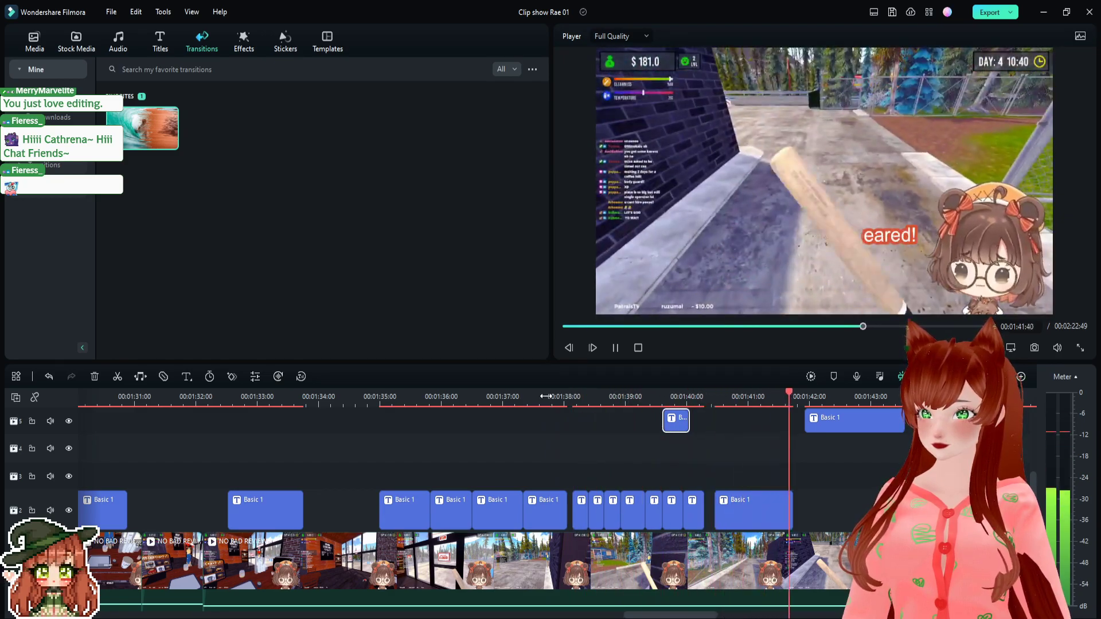
key("space")
left_click(633, 399)
key("space")
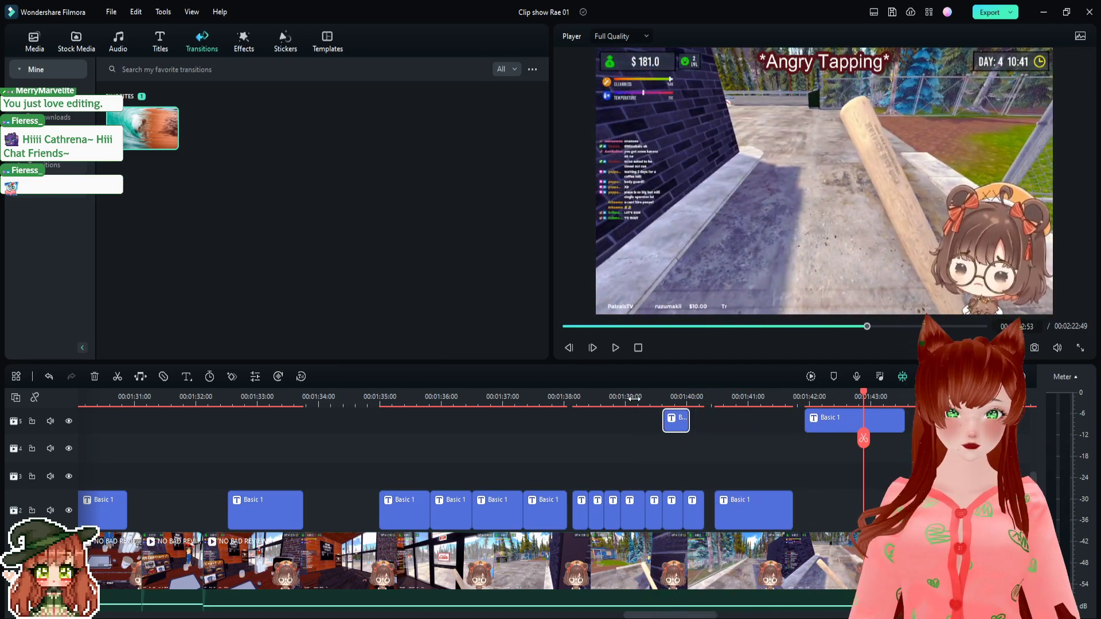
- Open the "*POOF*" title at 1:39:47 for text editing and delete the letters between its asterisks
left_click(673, 395)
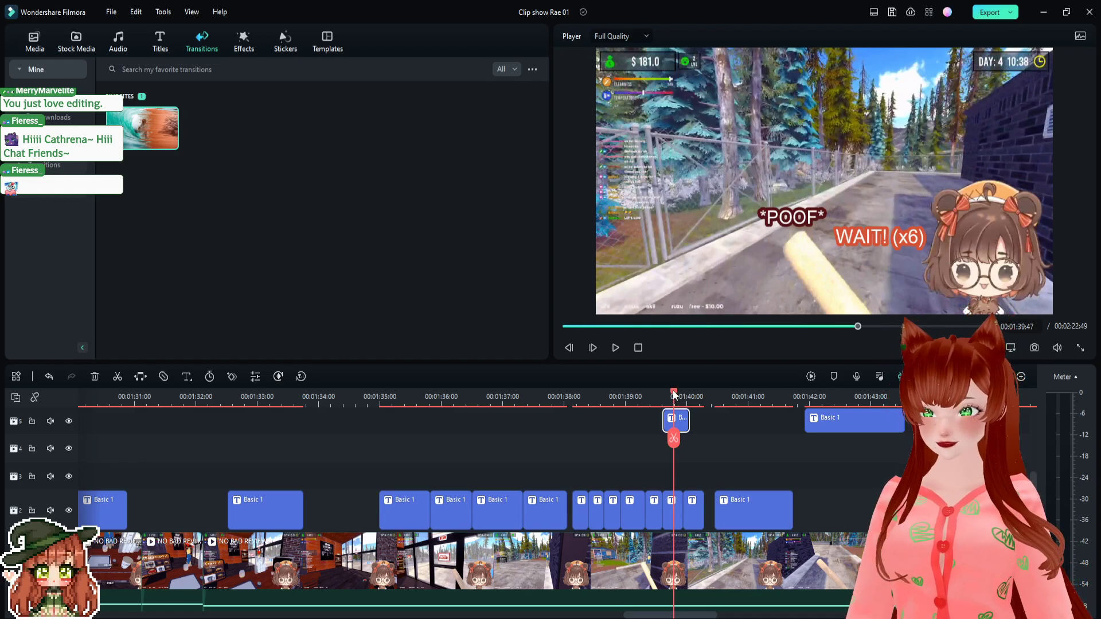
left_click_drag(675, 393, 674, 430)
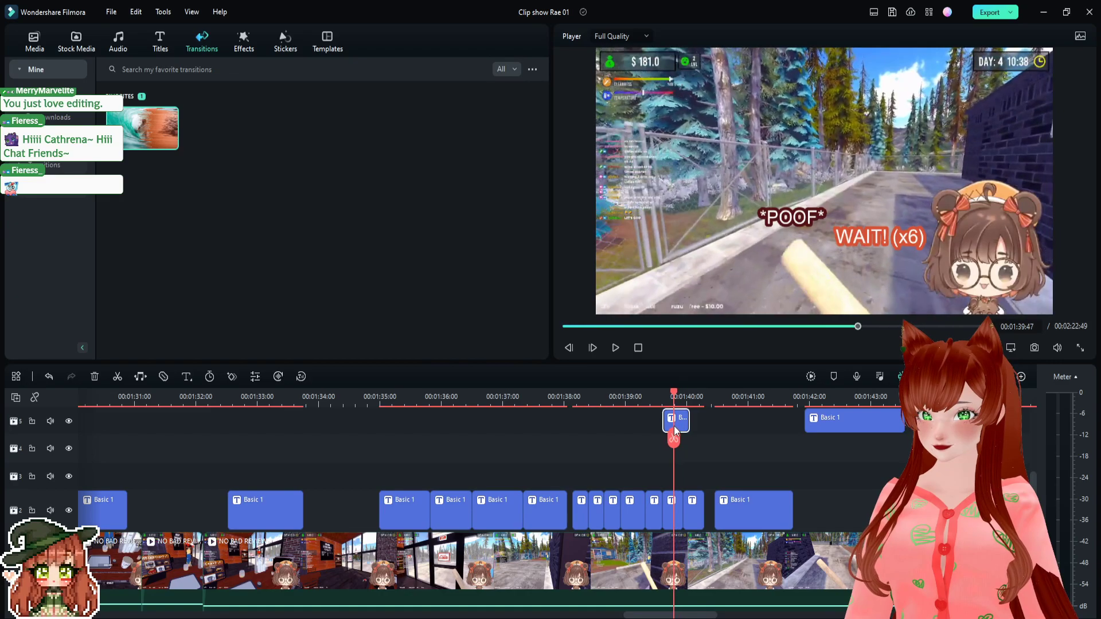
double_click(794, 218)
left_click(71, 119)
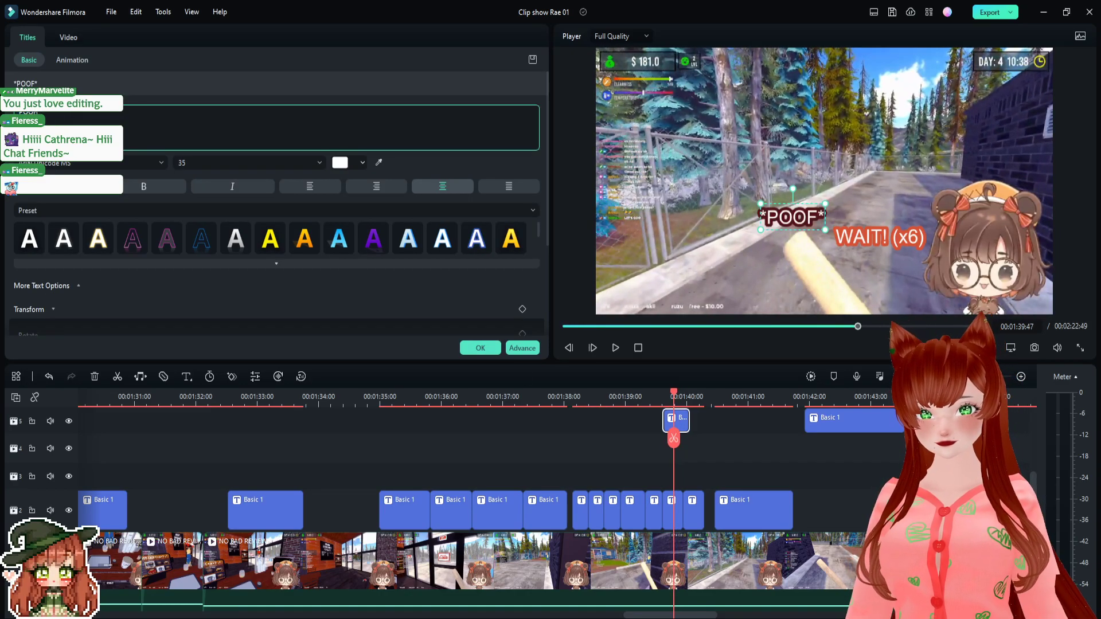
key("BackSpace")
key("BackSpace")
key("BackSpace")
key("BackSpace")
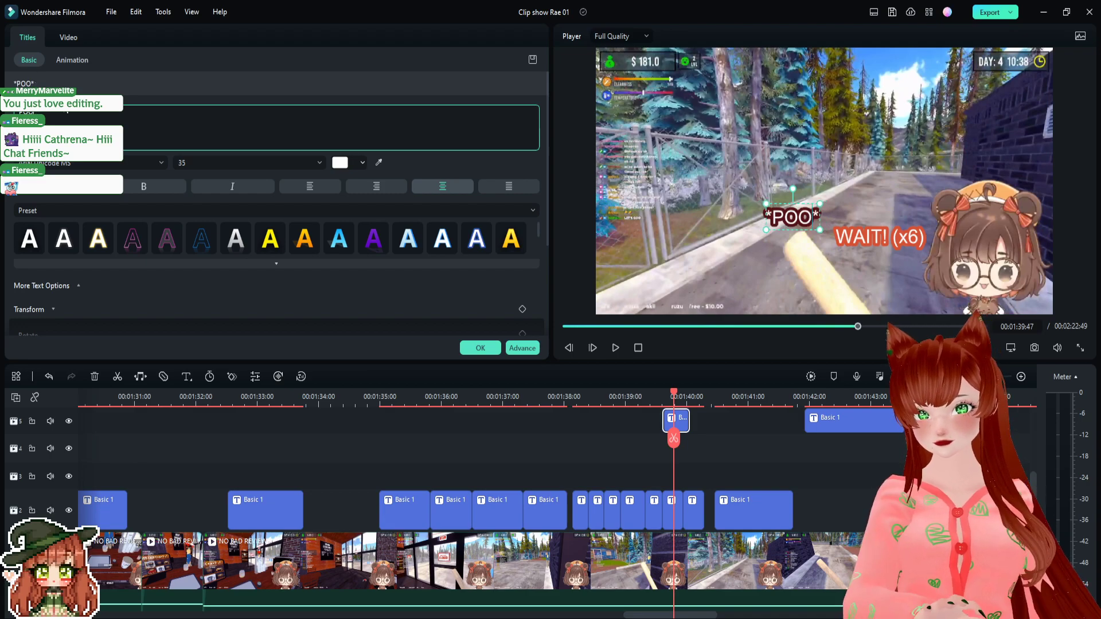
- Replace the selected title's text with *CYA RAE* in capitals and apply the change
type("Cya Rae*")
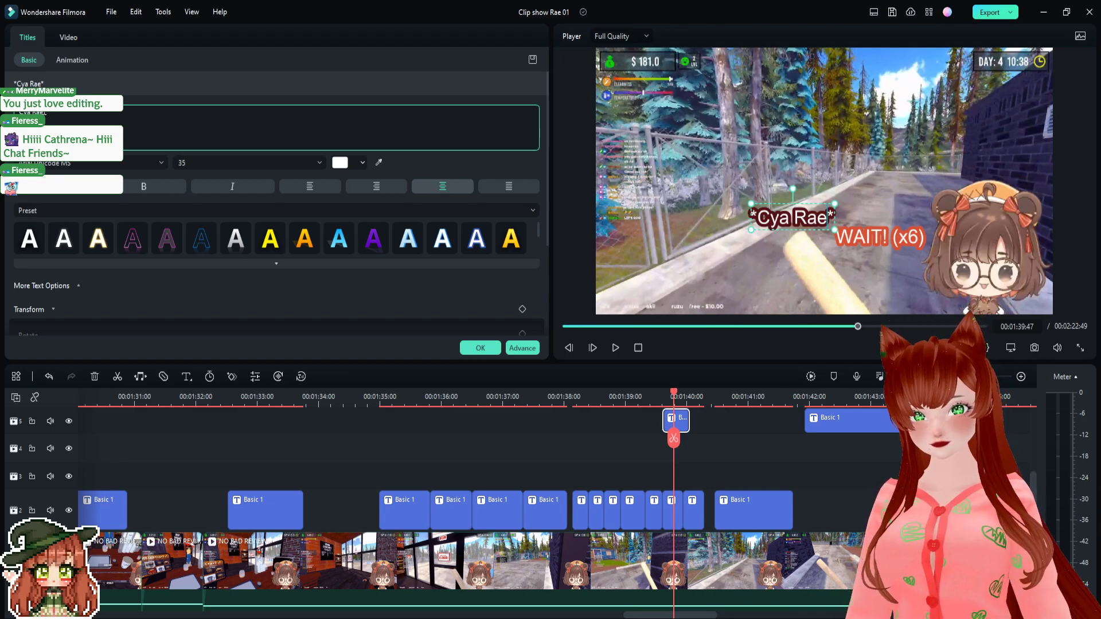
key("ctrl+shift+Left")
key("ctrl+shift+Left")
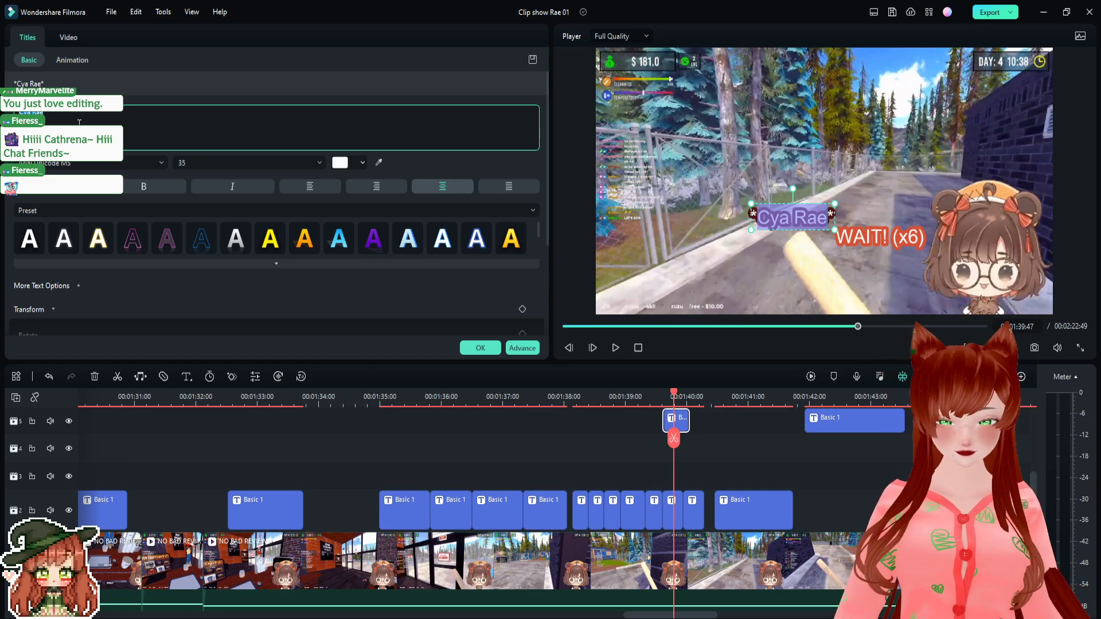
type("CYA RAE")
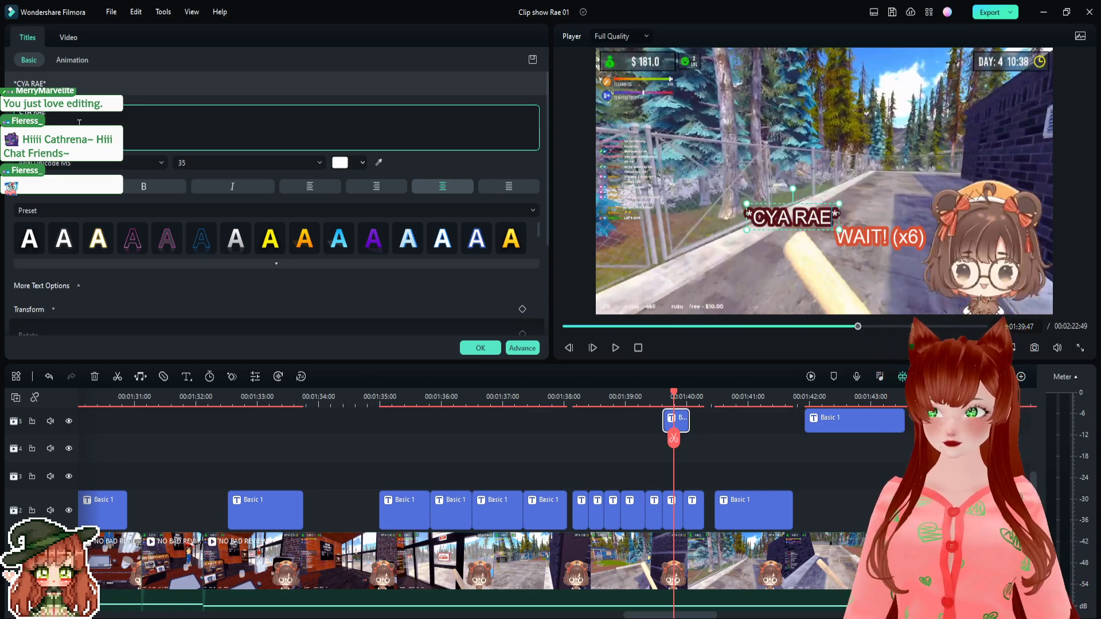
left_click(490, 351)
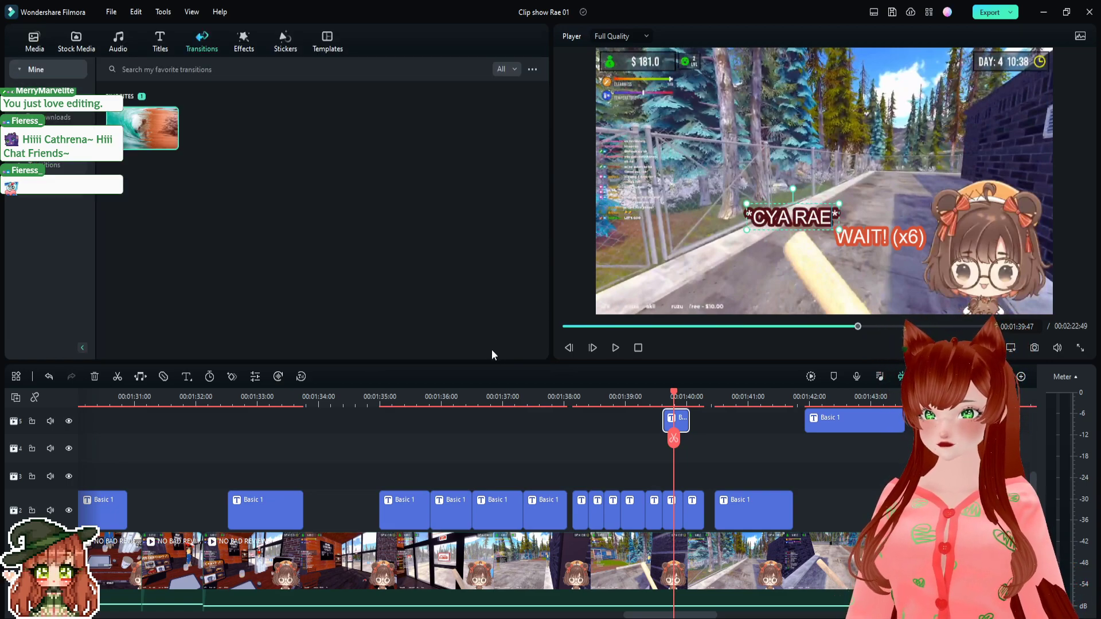
- Play back and scrub through the WAIT! captions to check how the *CYA RAE* title fits in
left_click(637, 404)
key("space")
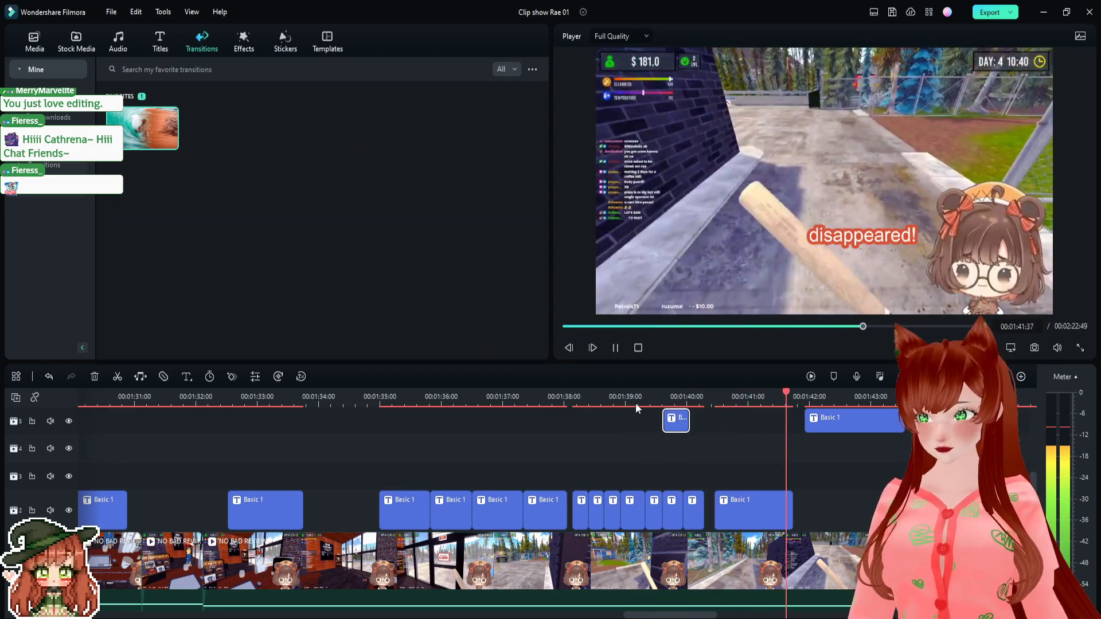
key("space")
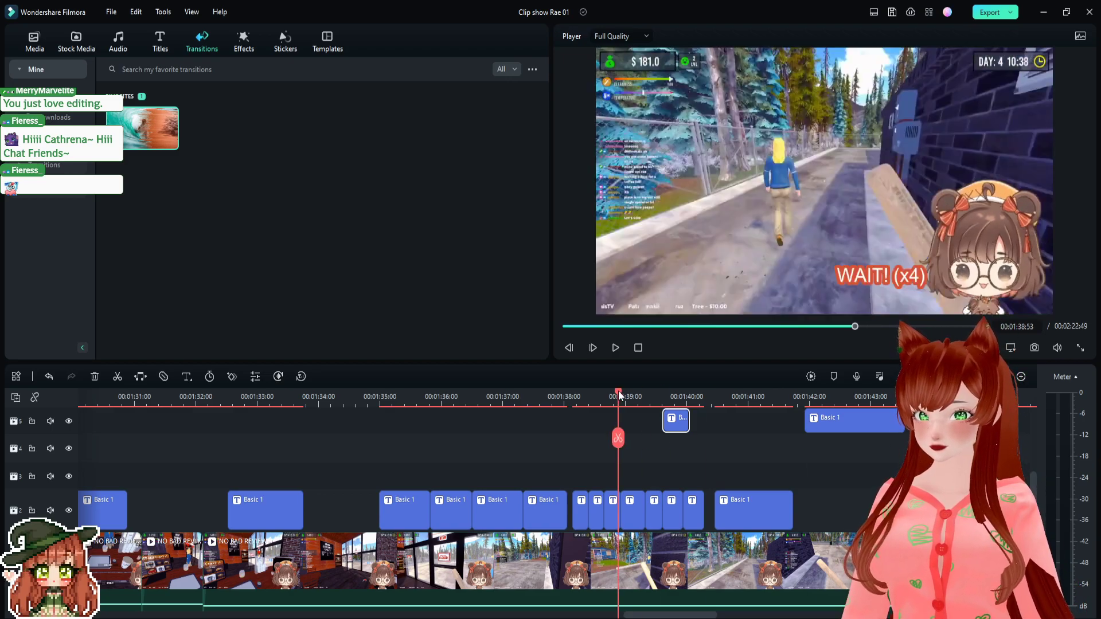
left_click_drag(618, 390, 682, 407)
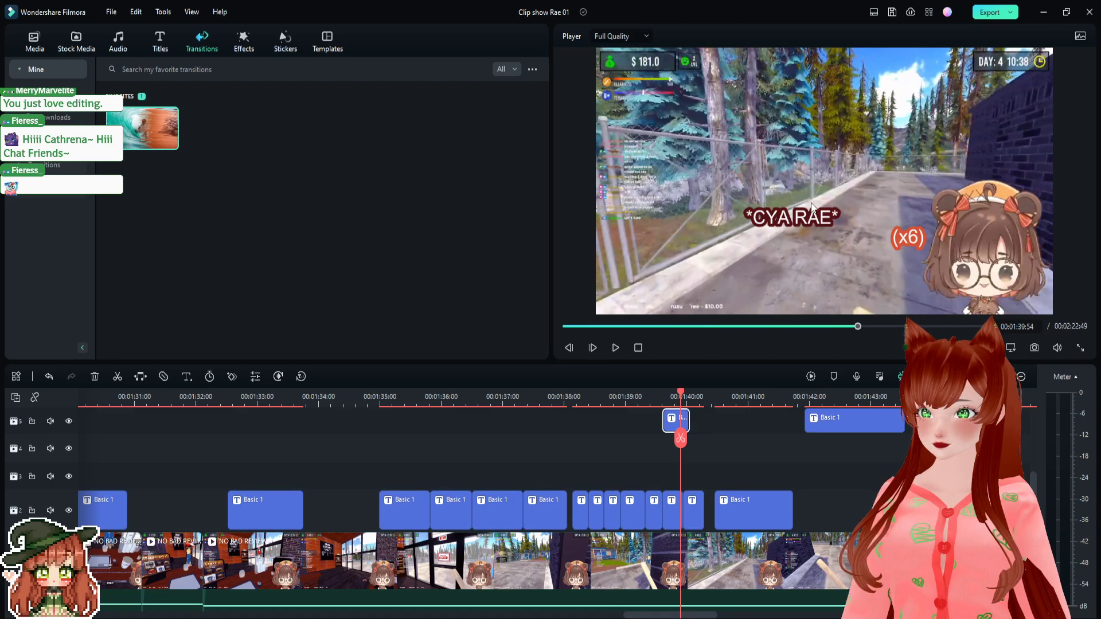
left_click(810, 229)
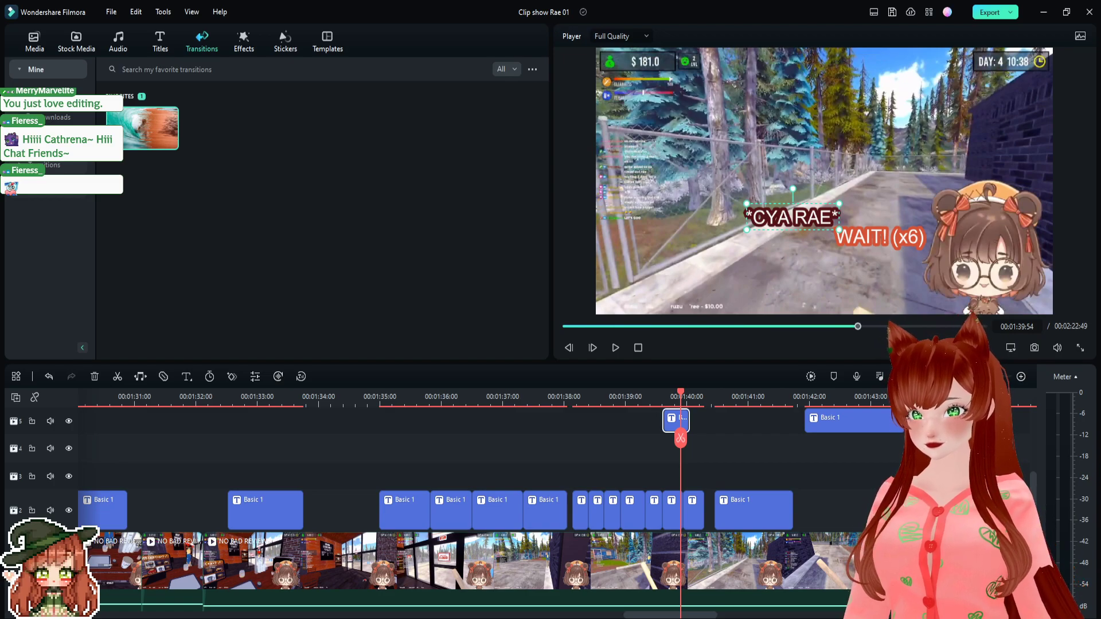
left_click_drag(630, 404, 573, 408)
key("space")
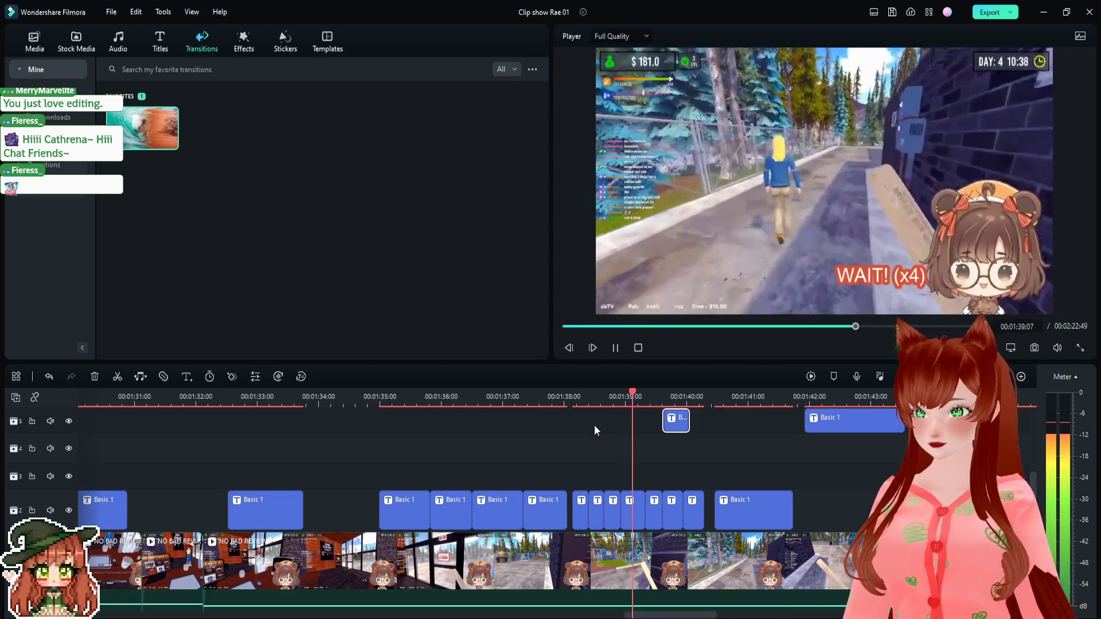
key("space")
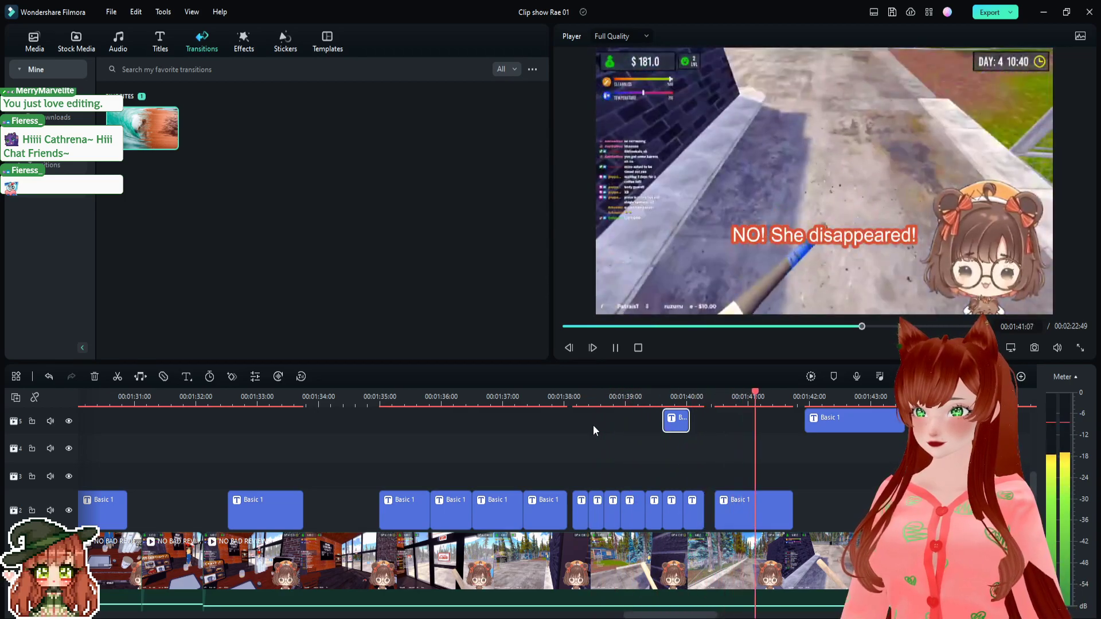
- Scale the *CYA RAE* title down slightly, keeping it beside the WAIT! (x6) caption
left_click(677, 396)
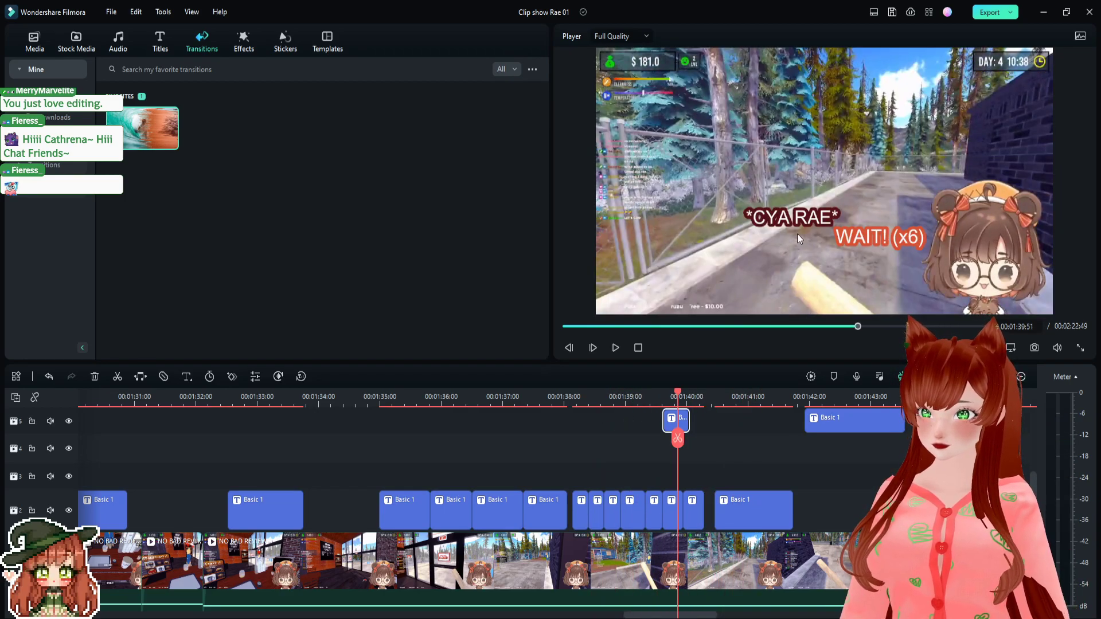
left_click_drag(839, 229, 831, 224)
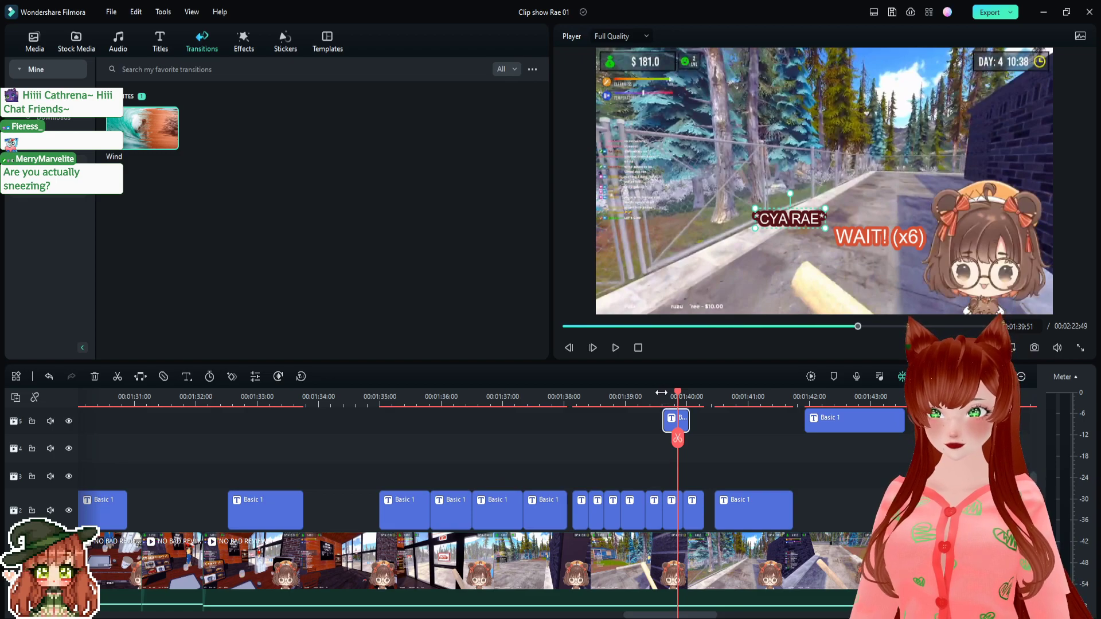
left_click_drag(661, 393, 668, 395)
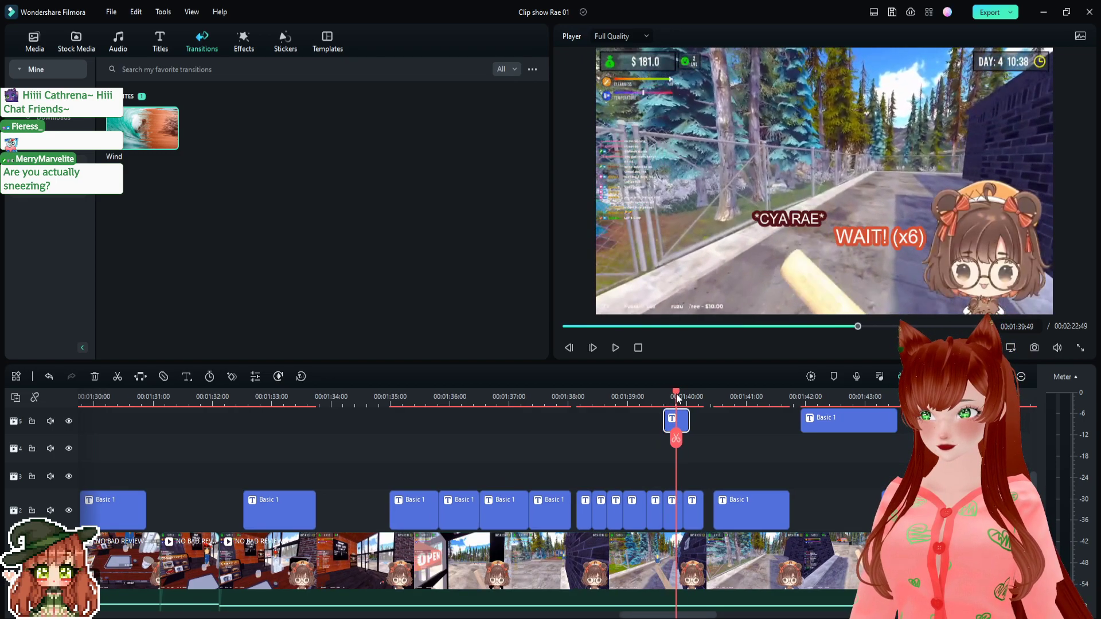
- Enlarge the *breathes* caption to about twice its size and place it over the pavement beside the bear-eared character
left_click(605, 394)
key("space")
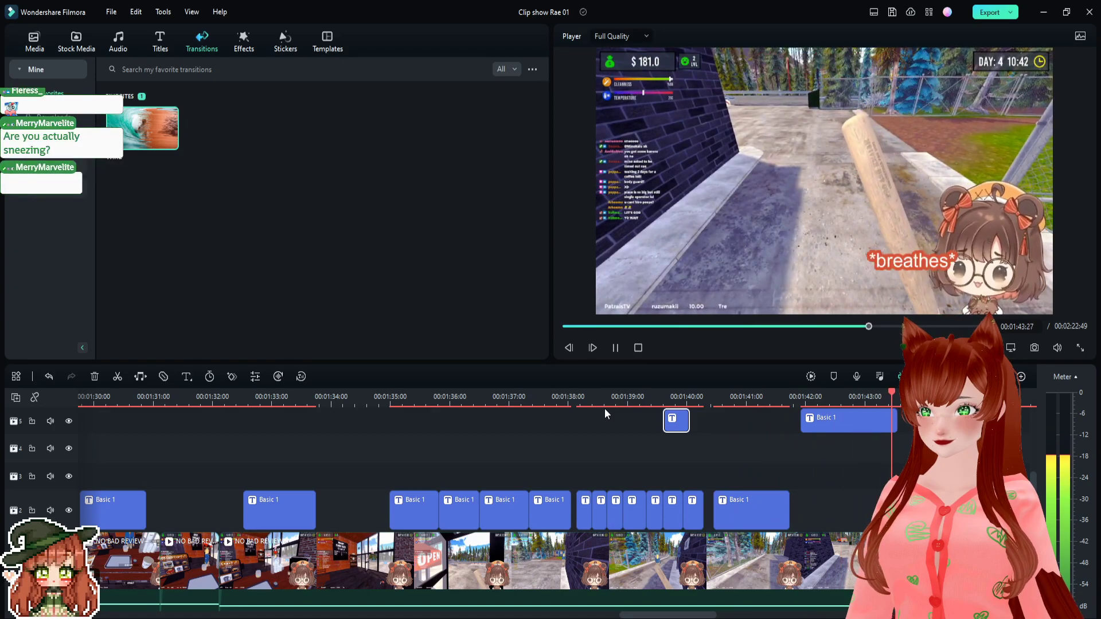
key("space")
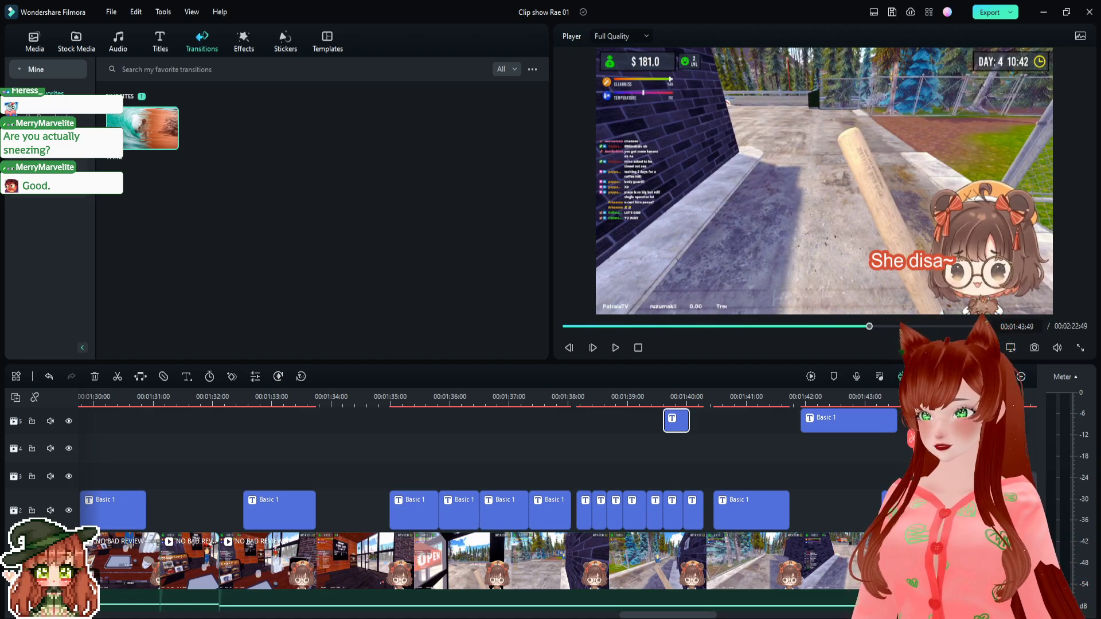
left_click_drag(898, 394, 892, 393)
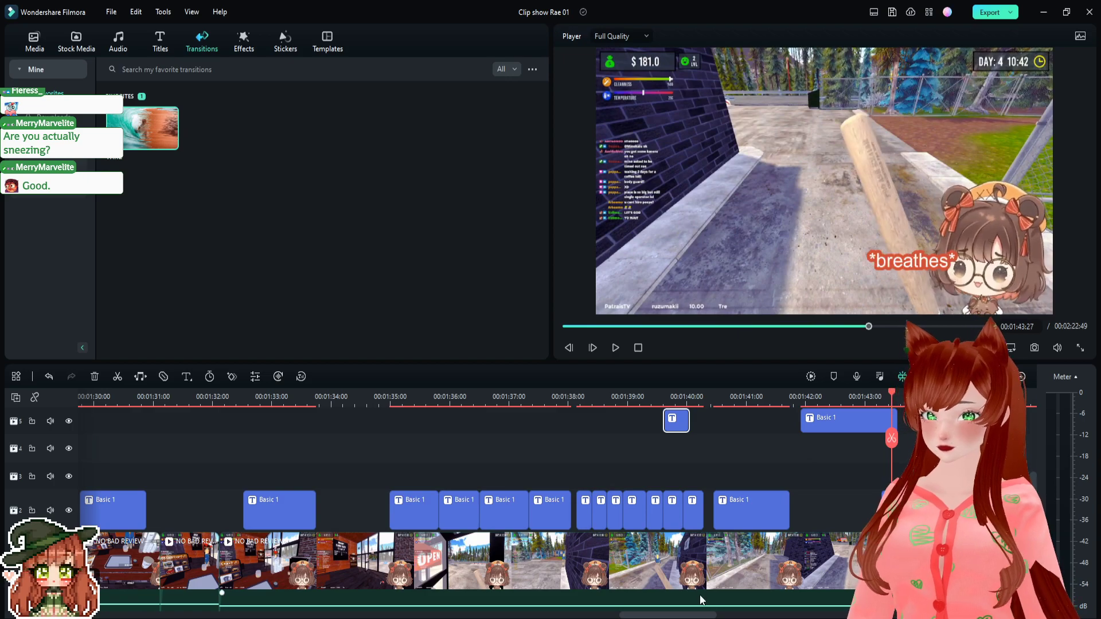
left_click_drag(686, 618, 731, 618)
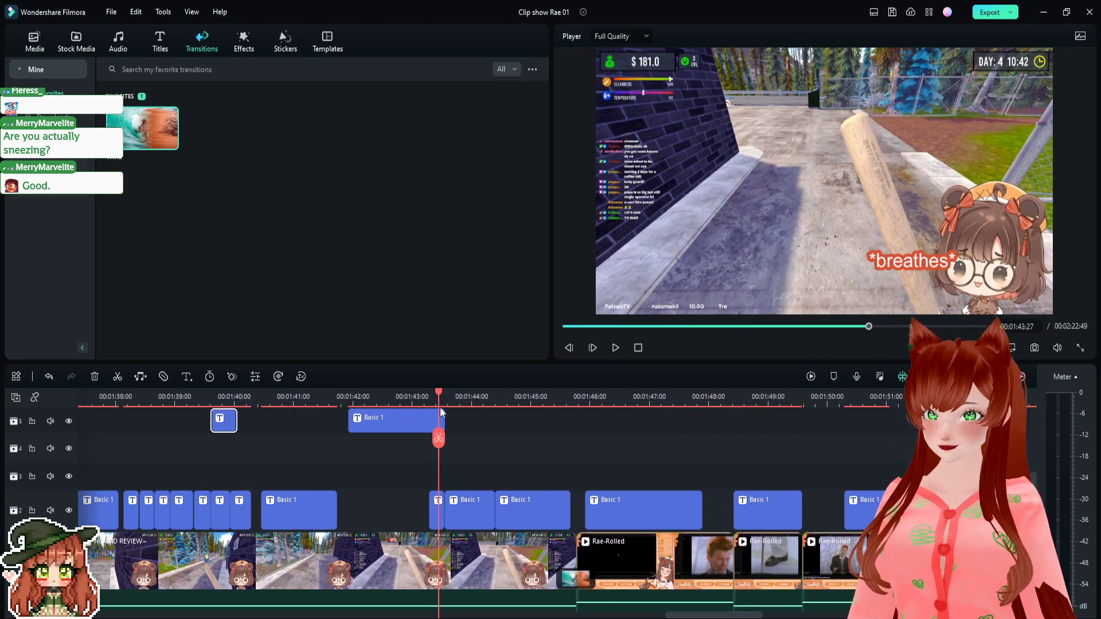
left_click_drag(923, 264, 743, 197)
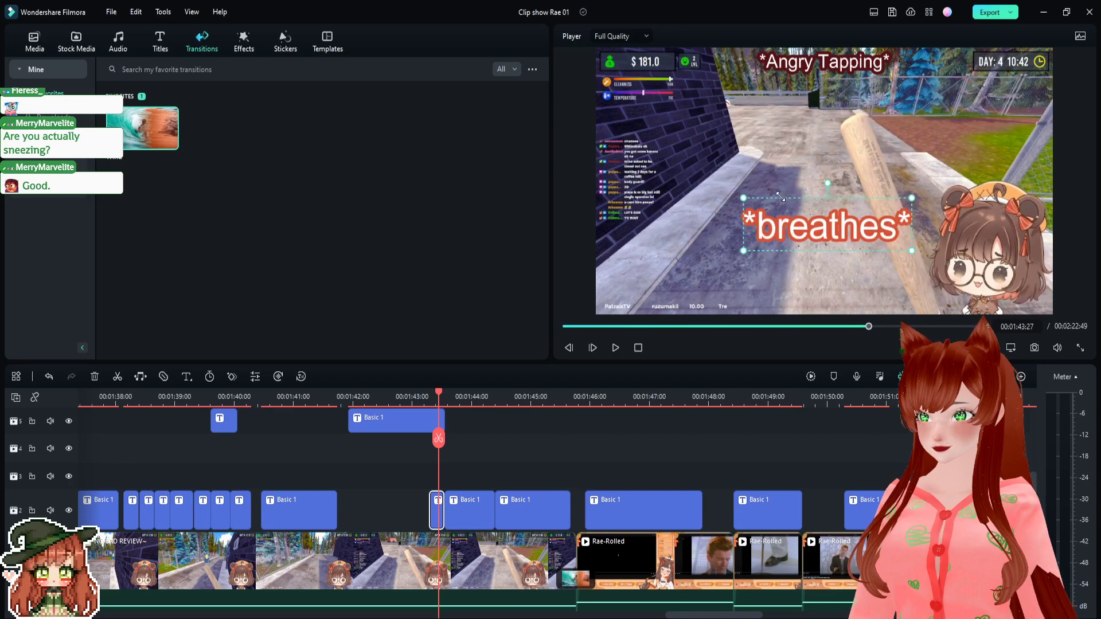
left_click_drag(849, 229, 864, 227)
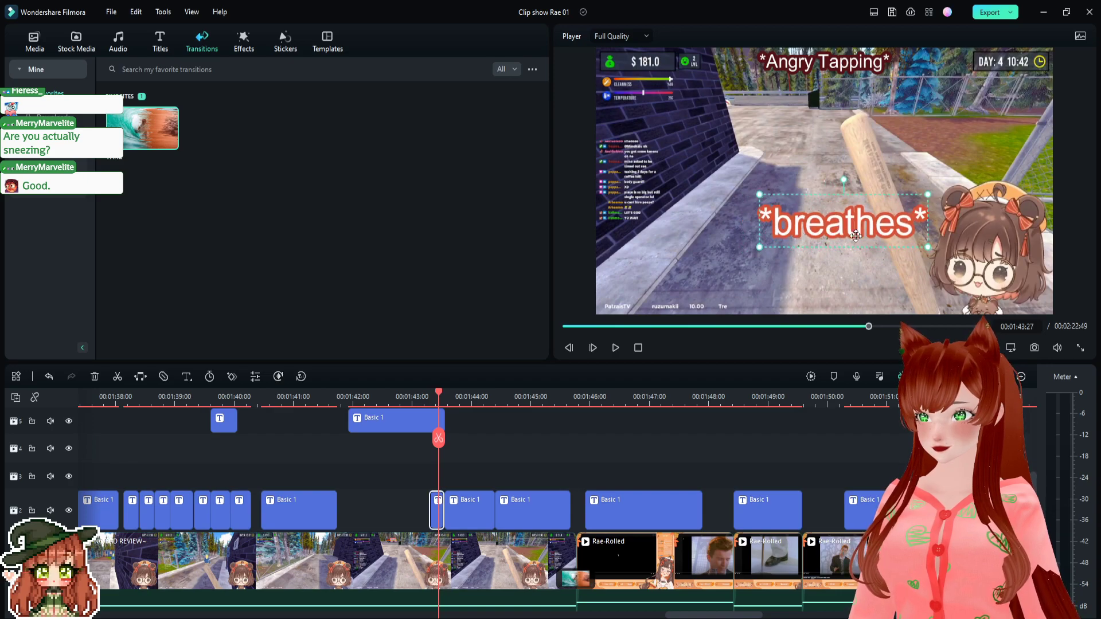
- Move the "She disa~" caption up and away from the bear-eared character so they do not overlap
left_click_drag(437, 395, 471, 401)
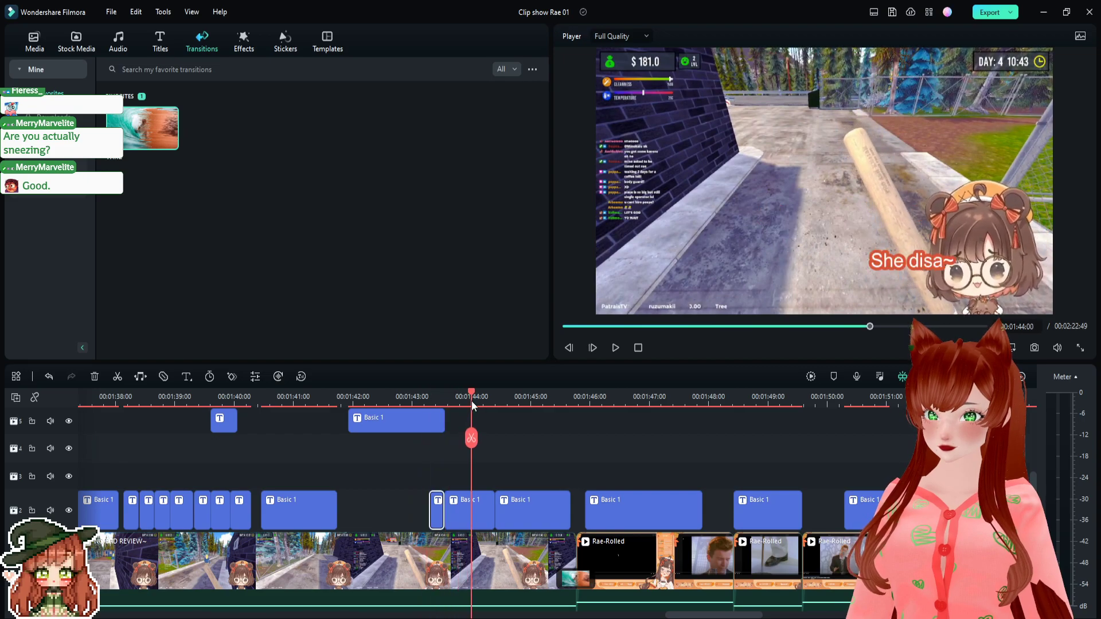
left_click(892, 256)
left_click_drag(892, 256, 858, 243)
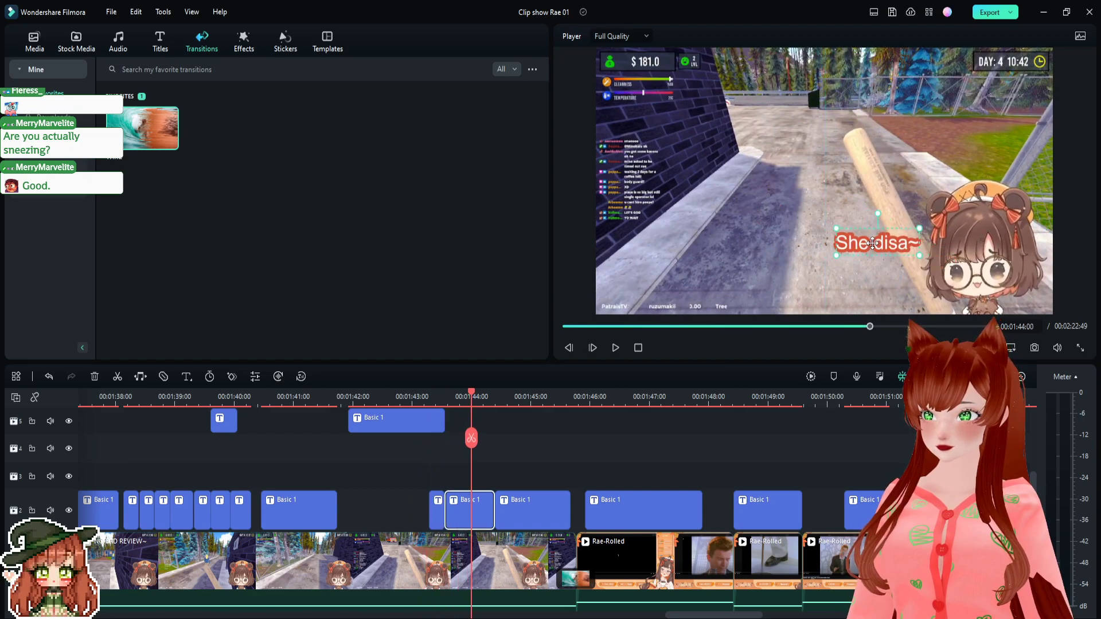
- Play the section through to the long "Nooo" caption and shift that caption away from the bear-eared character
left_click(345, 395)
key("space")
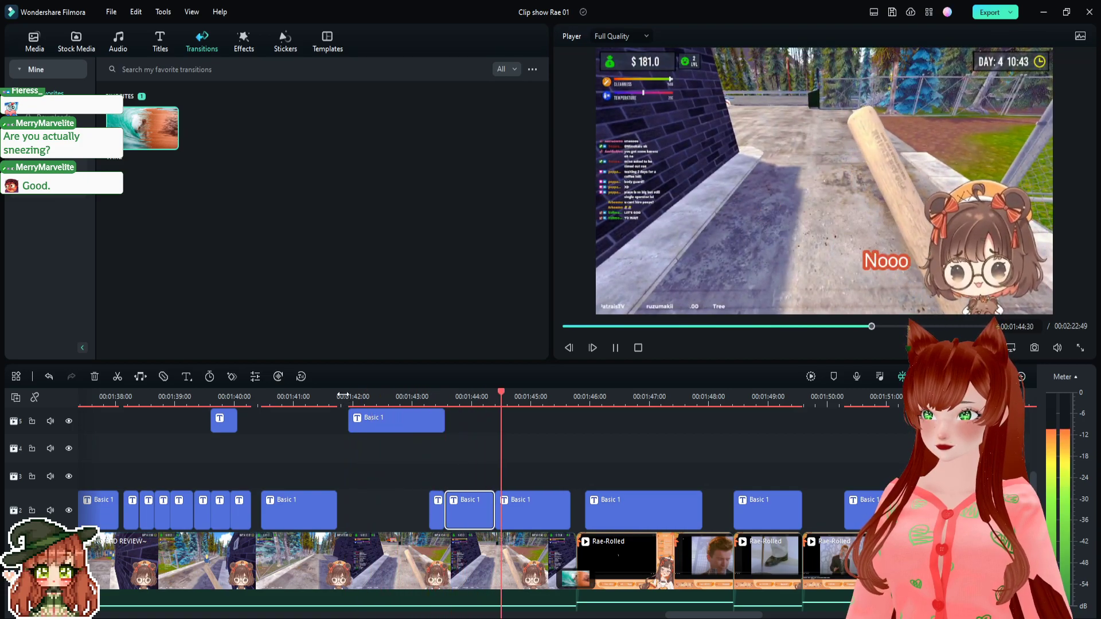
key("space")
left_click_drag(907, 265, 856, 267)
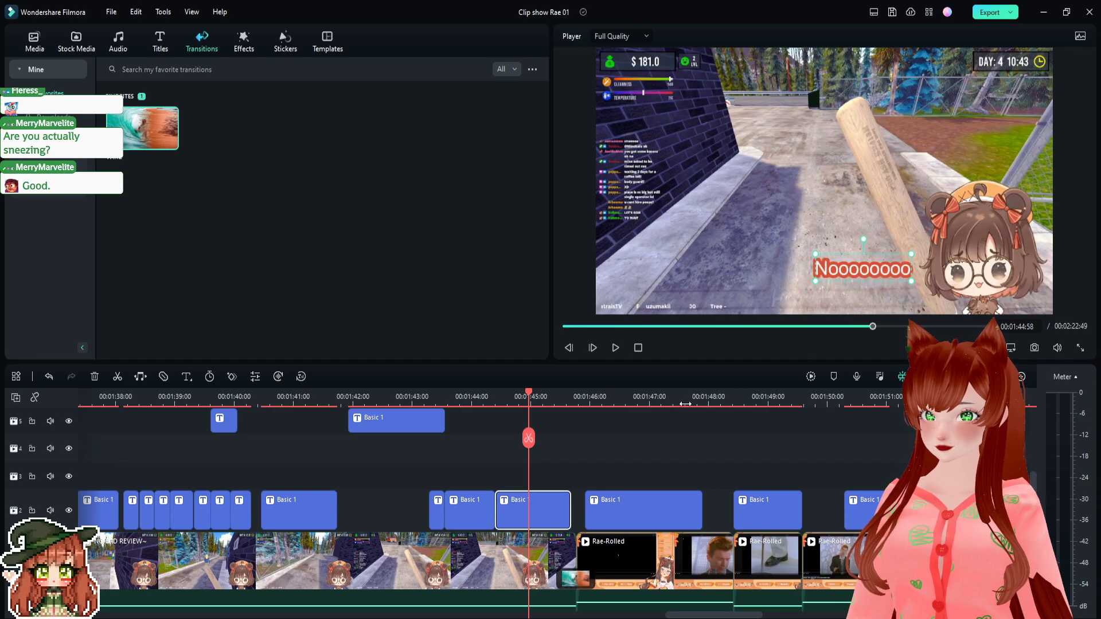
- Review the start of the Rae-Rolled clip and move the *singing happily* caption up over the black video area
key("space")
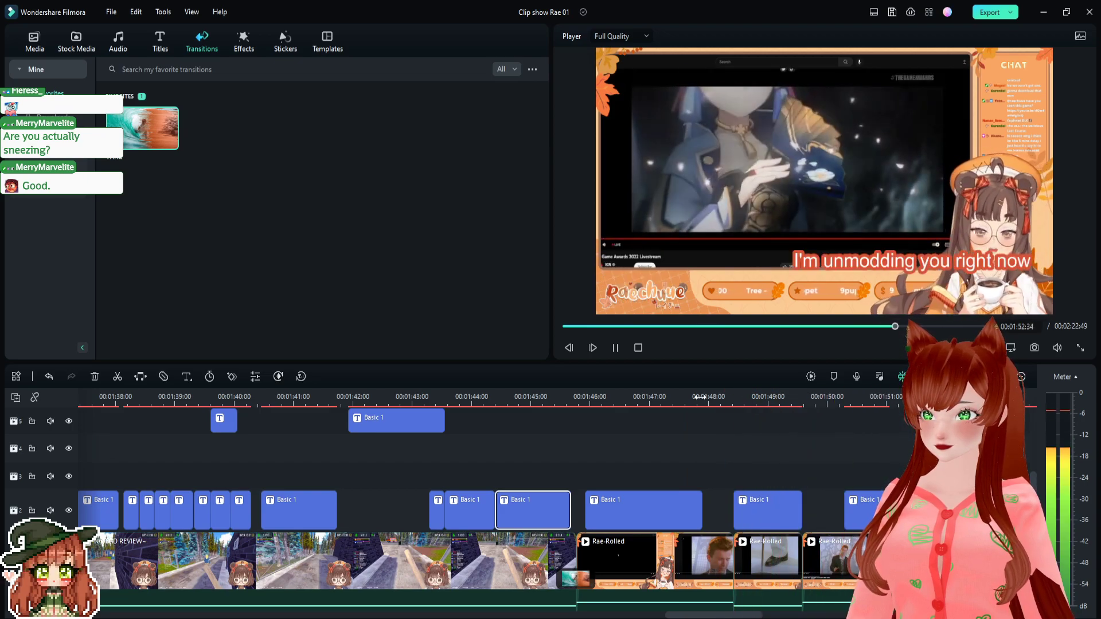
key("space")
left_click(638, 391)
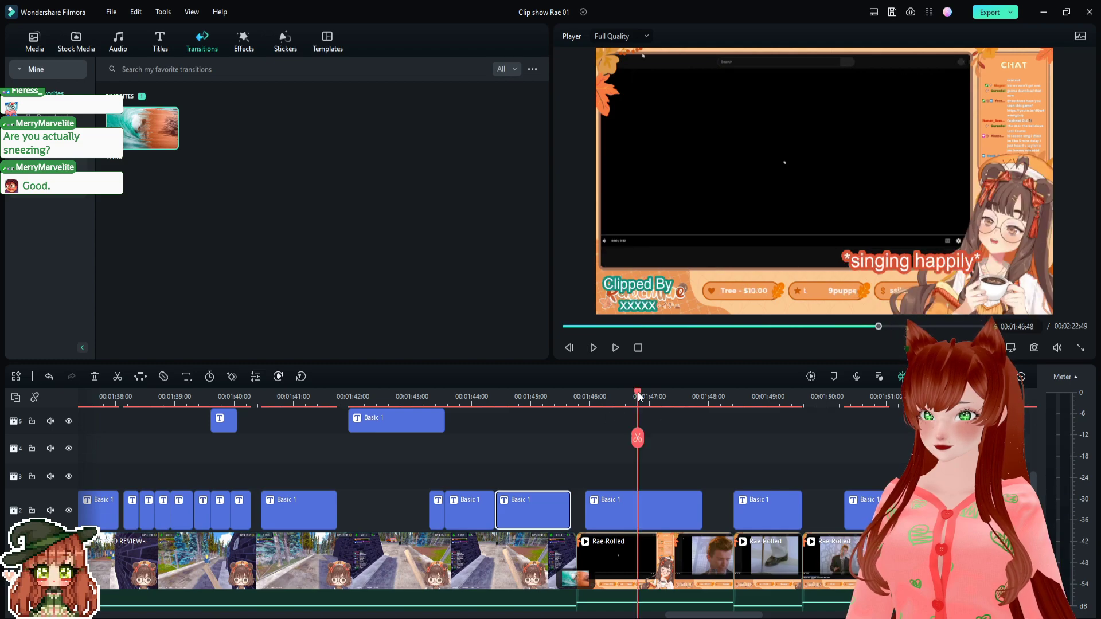
key("space")
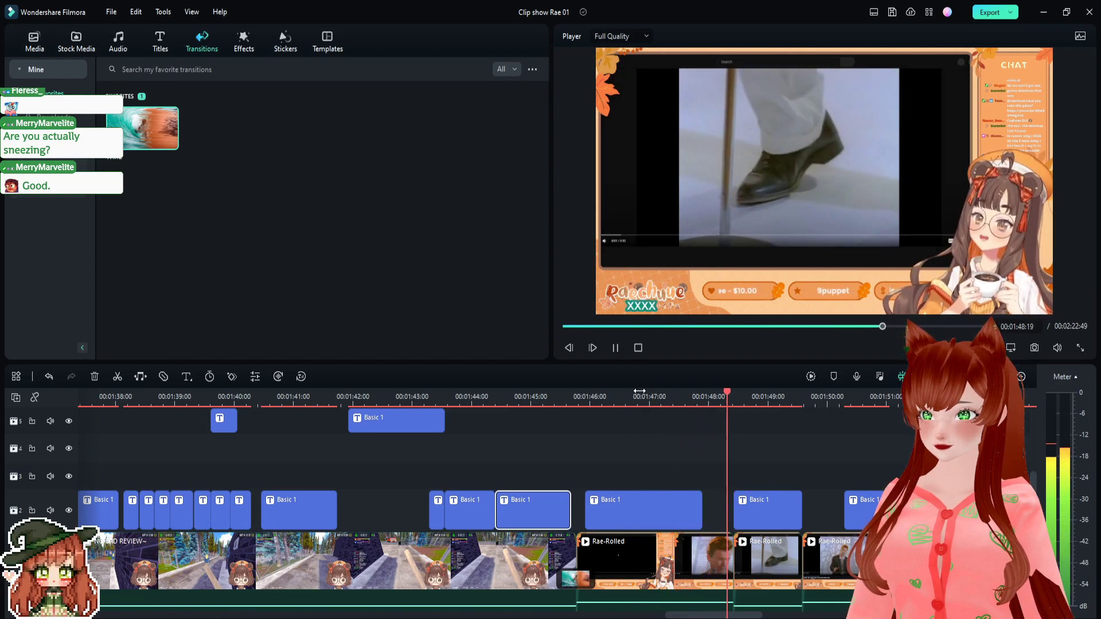
key("space")
left_click(639, 392)
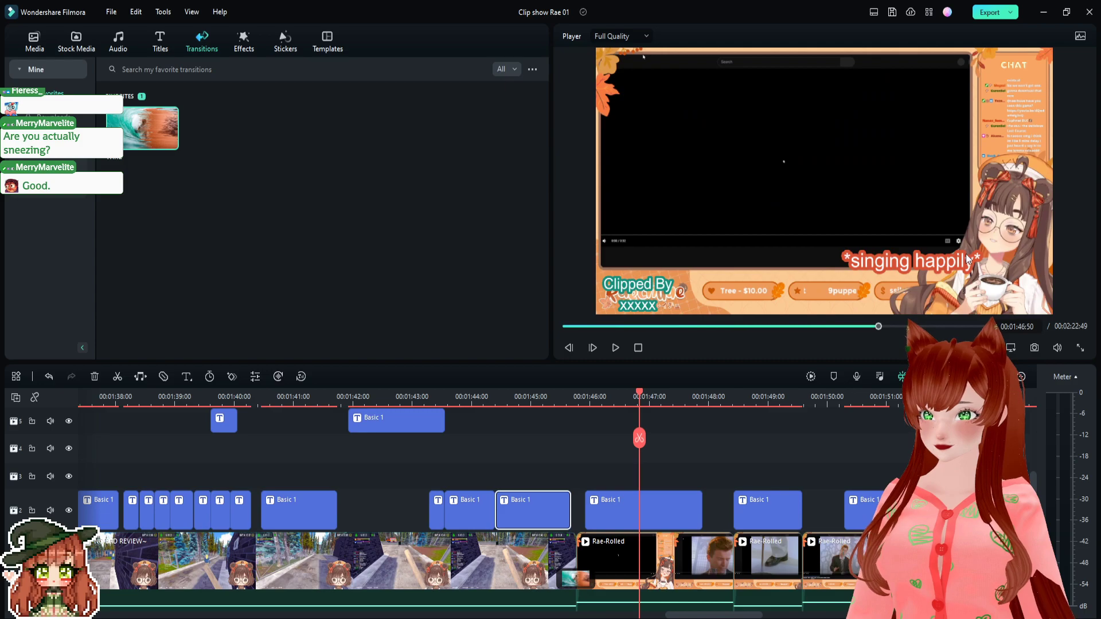
left_click_drag(966, 259, 915, 208)
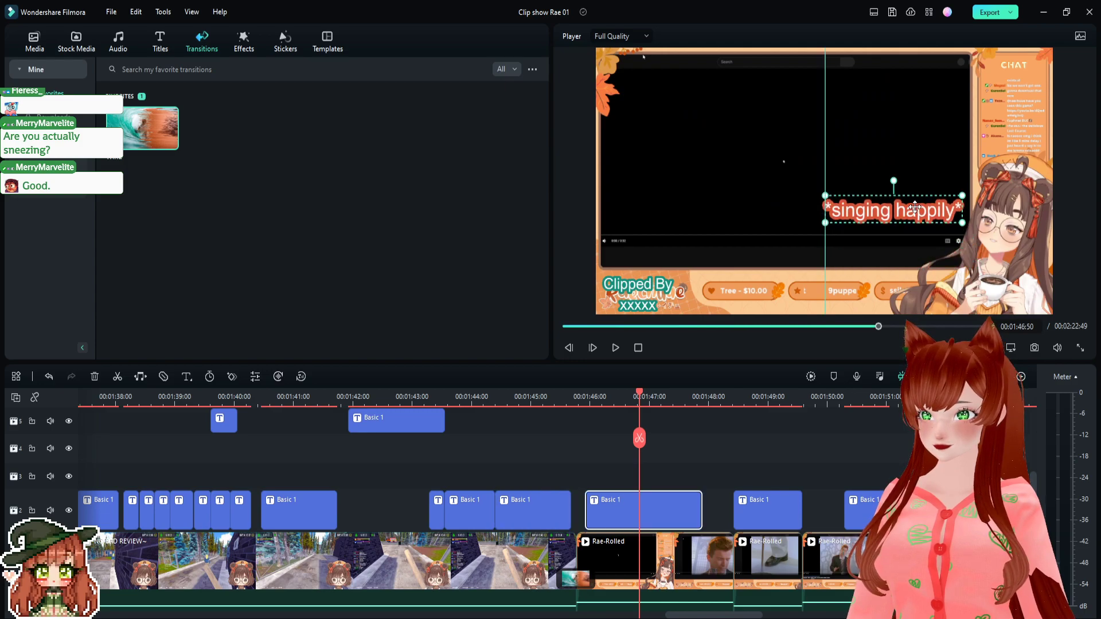
- Raise the "I HATE IT" caption over the embedded video and enlarge it to about twice its size
left_click(755, 392)
left_click_drag(927, 276, 927, 224)
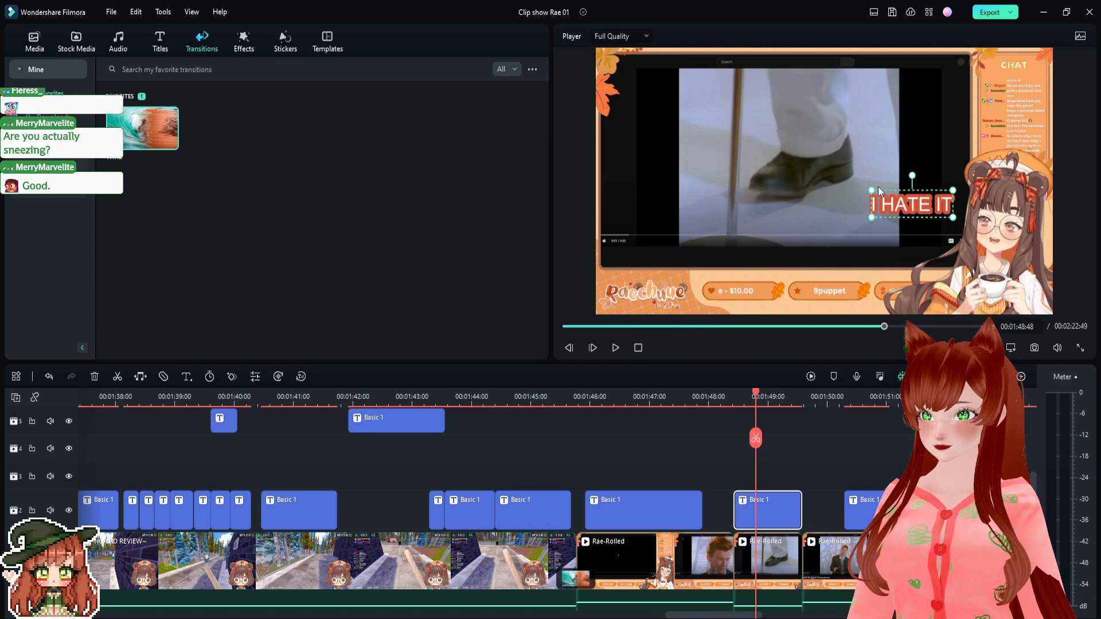
left_click_drag(868, 191, 827, 159)
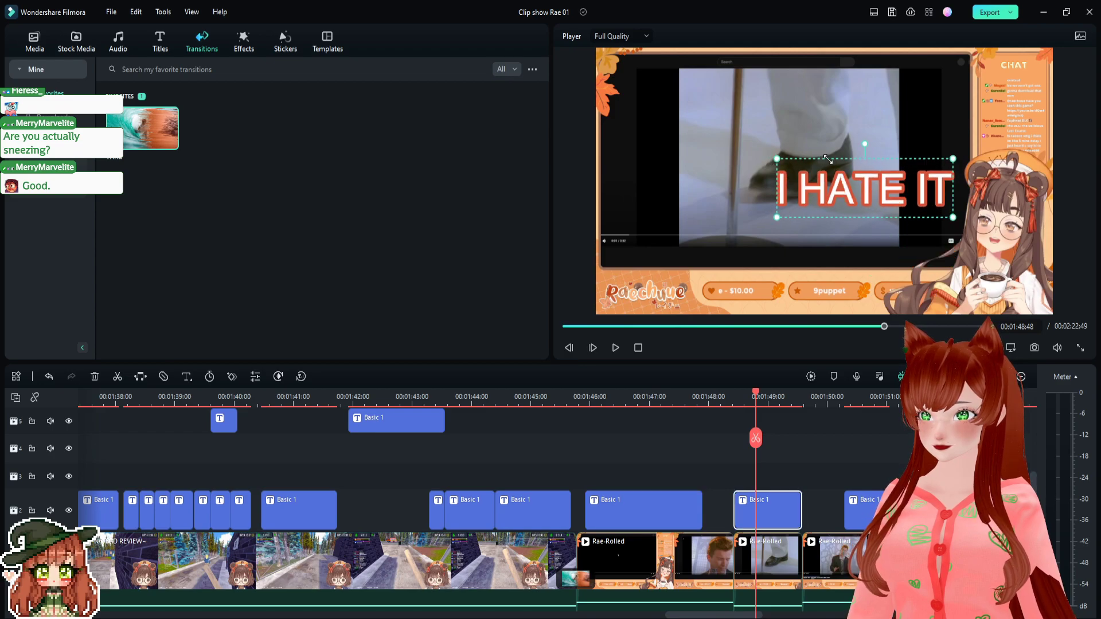
- Play the Rae-Rolled clip on to the *pained noises* caption and move that caption up over the embedded video
left_click(570, 397)
key("space")
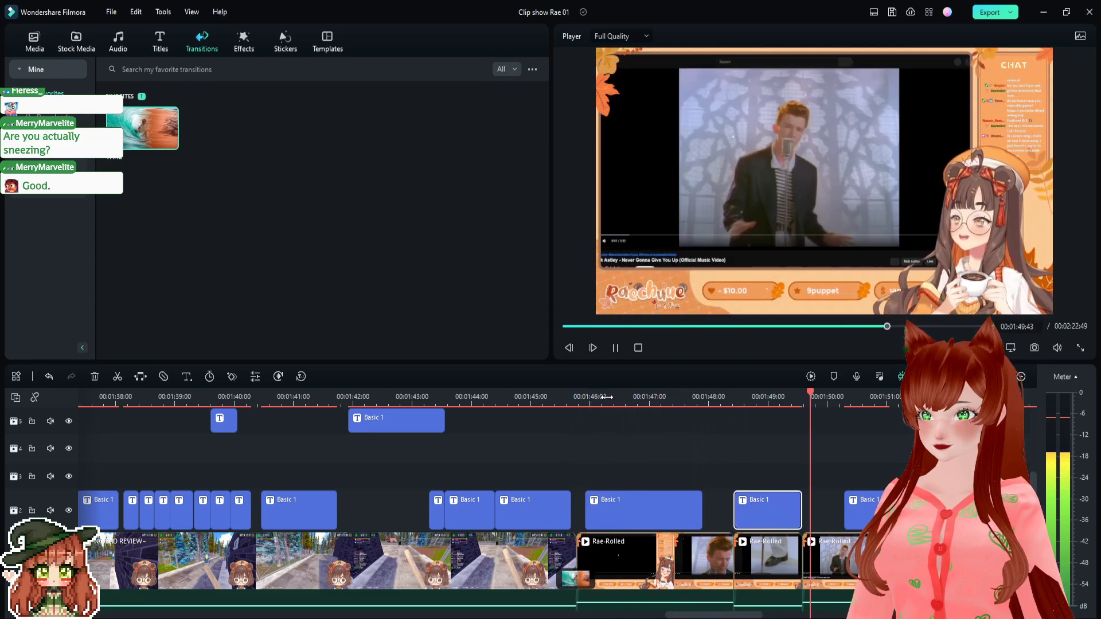
key("space")
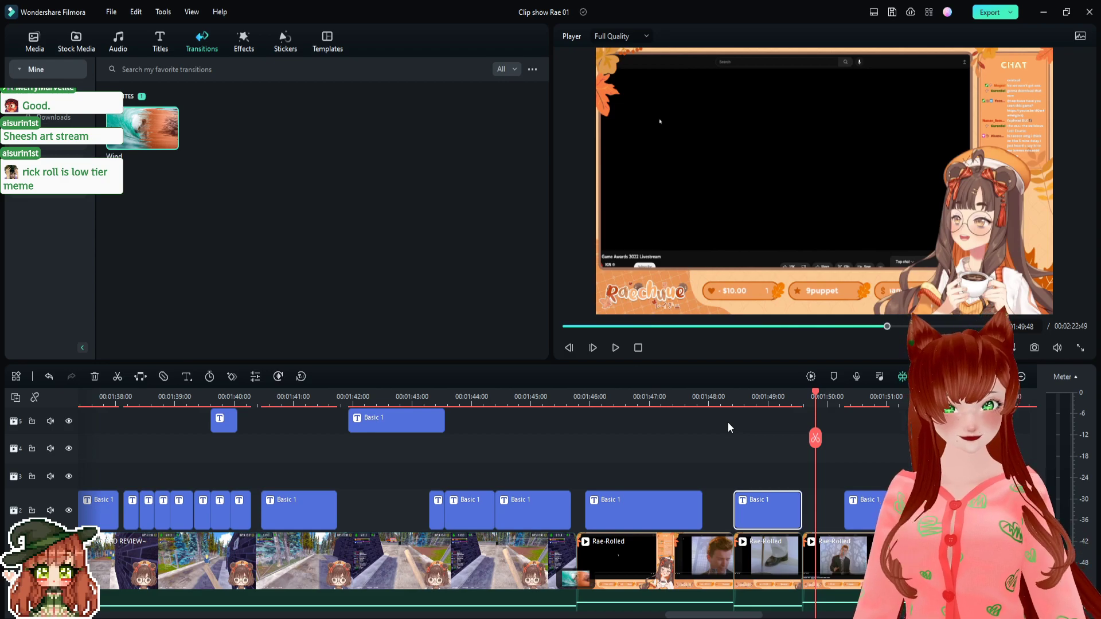
key("space")
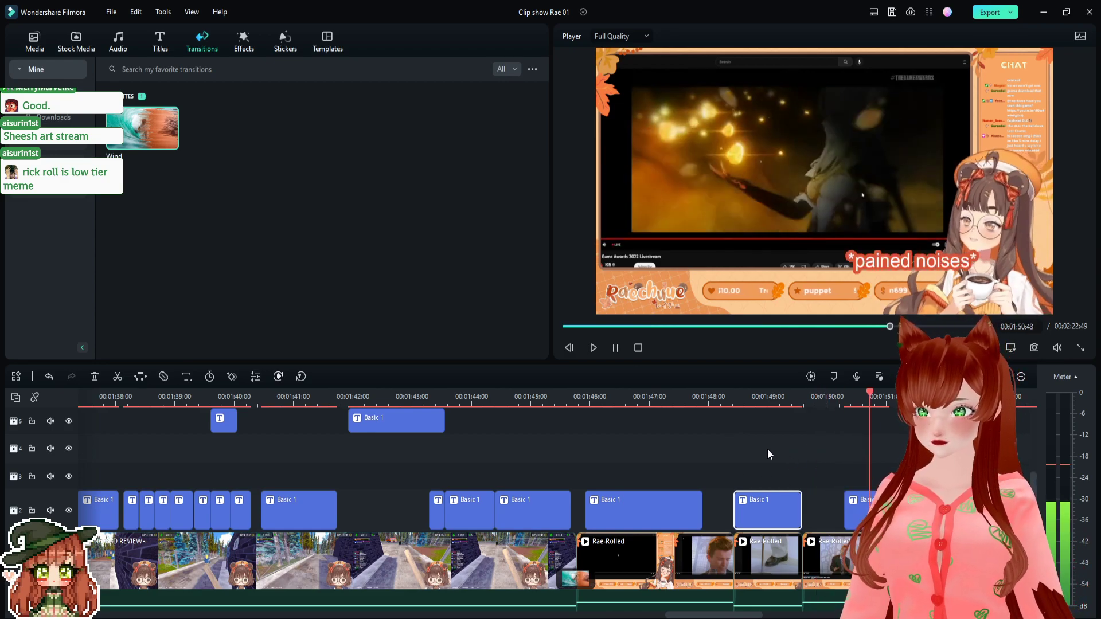
key("space")
left_click(867, 397)
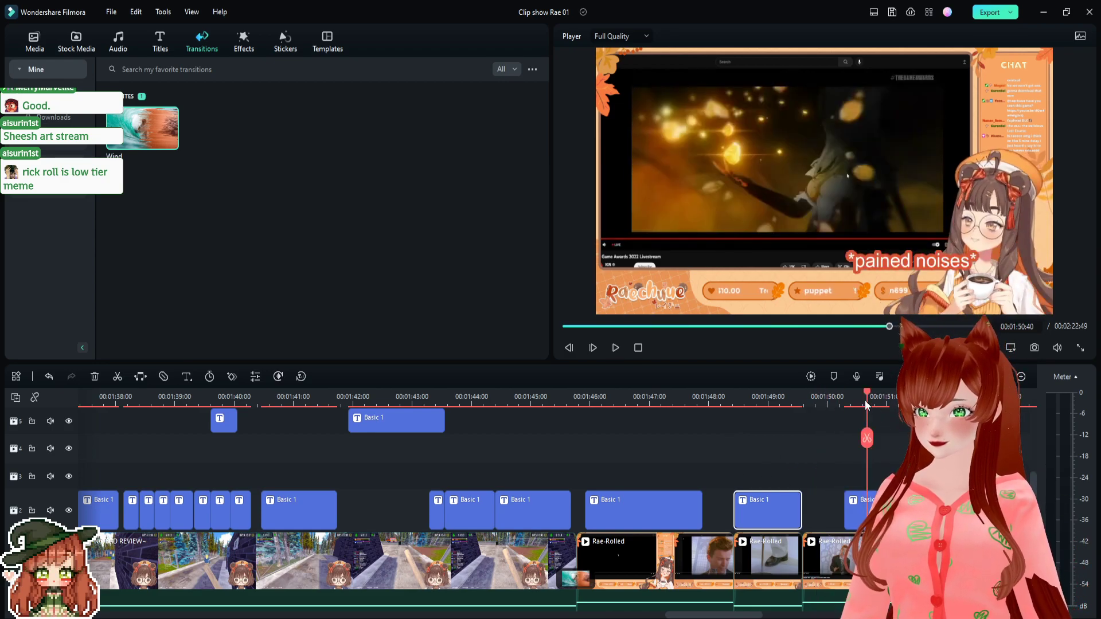
left_click_drag(921, 264, 890, 218)
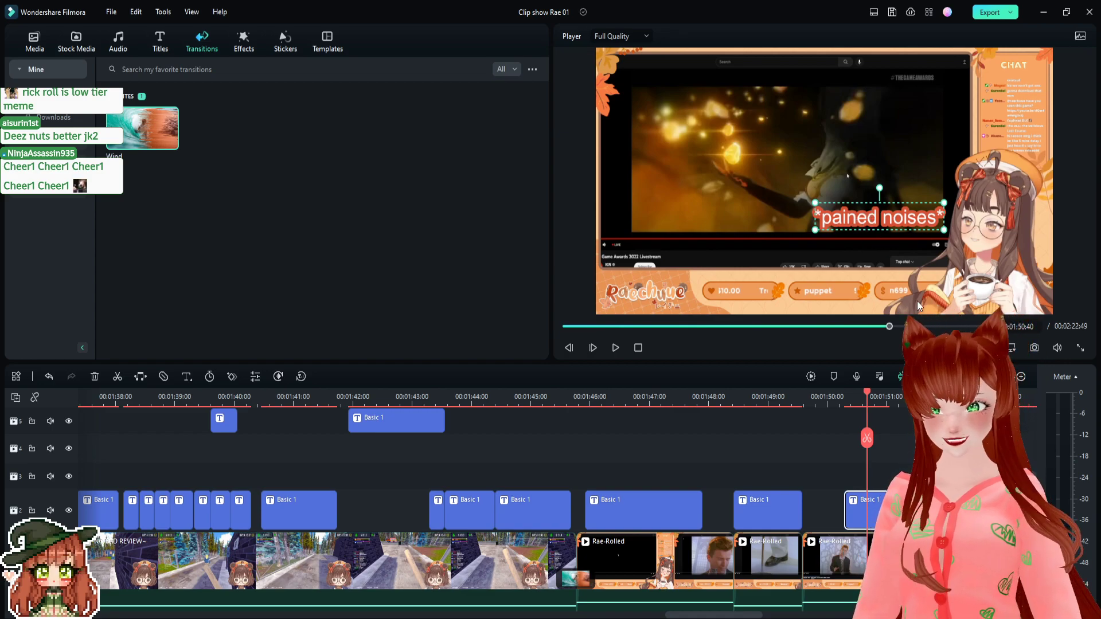
- Play on to the "I'm unmodding you right now" caption, move it up over the embedded video and replay the Rae-Rolled clip
key("space")
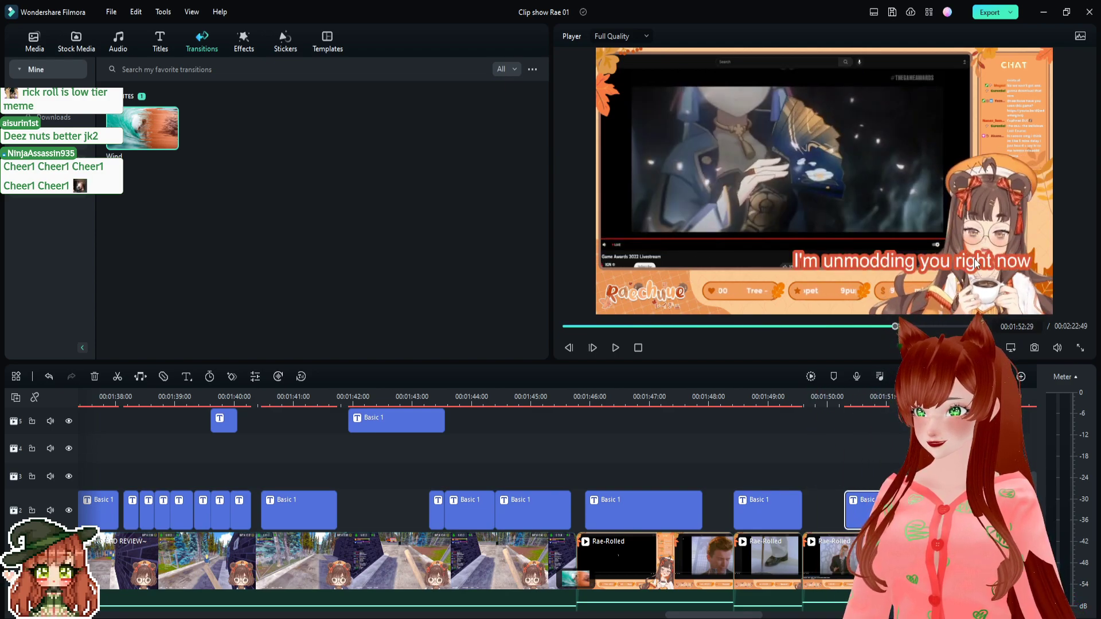
left_click_drag(979, 269, 883, 217)
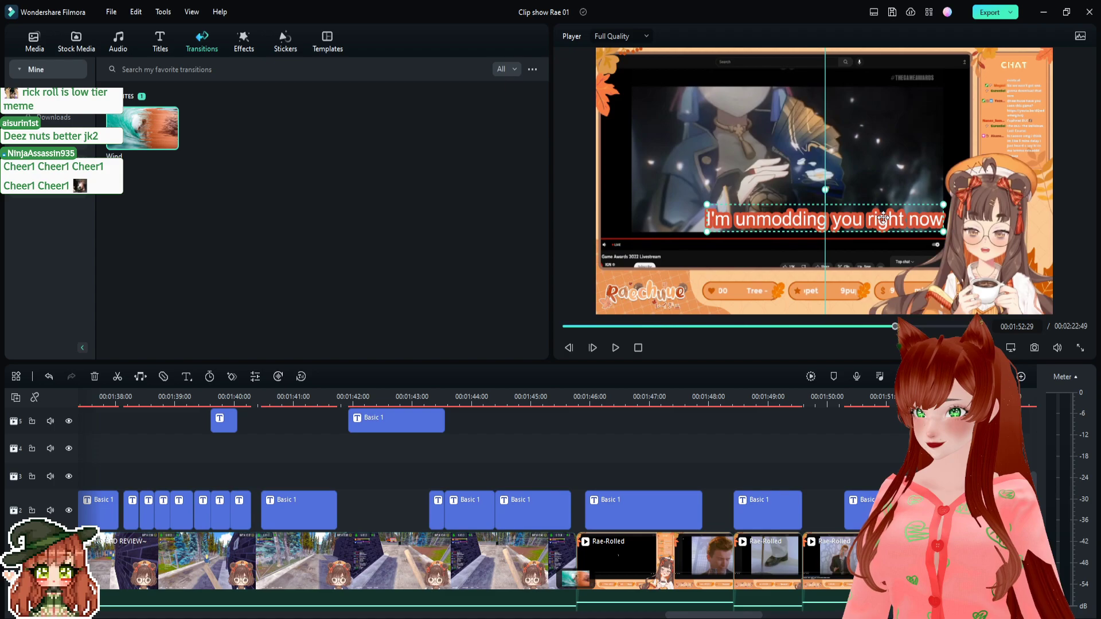
left_click(720, 391)
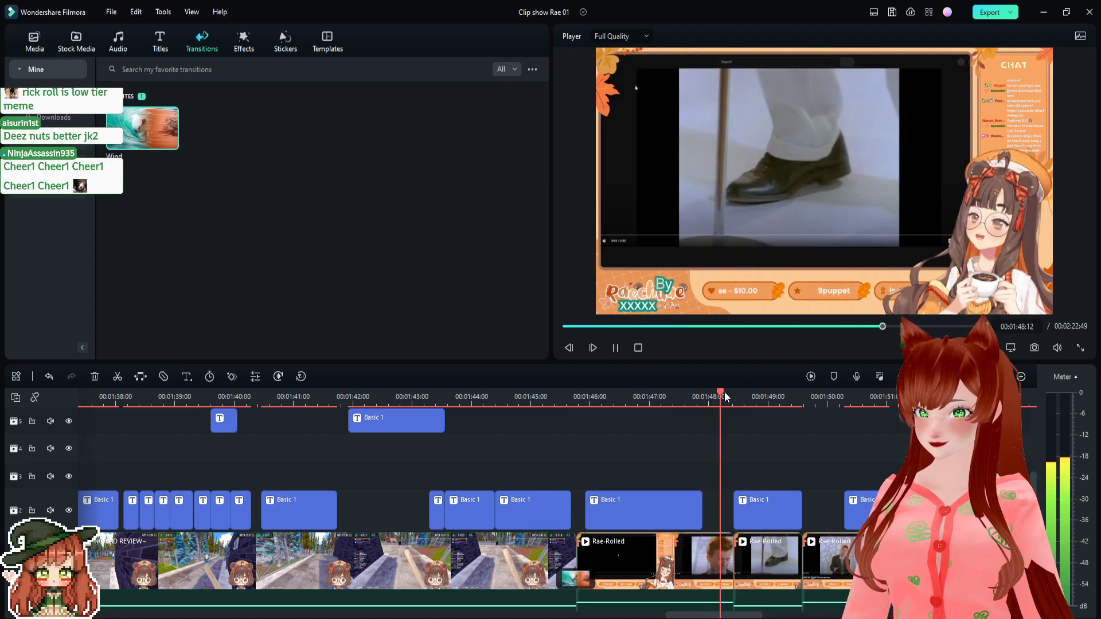
key("space")
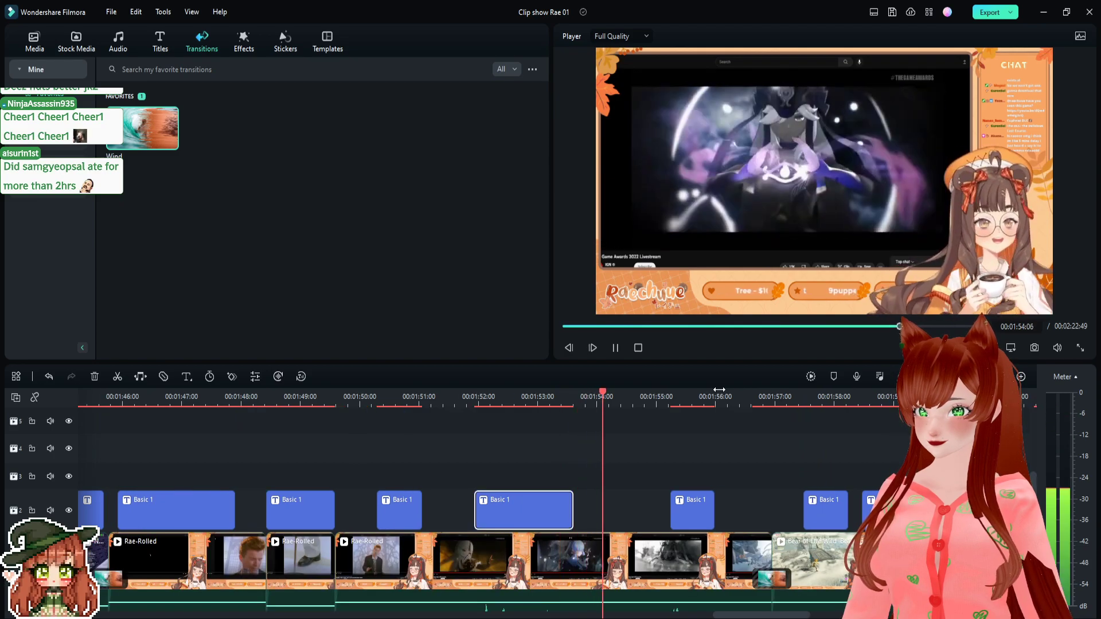
- Stop on the "Fudge you" caption and move it up over the embedded video, clear of the avatar
key("space")
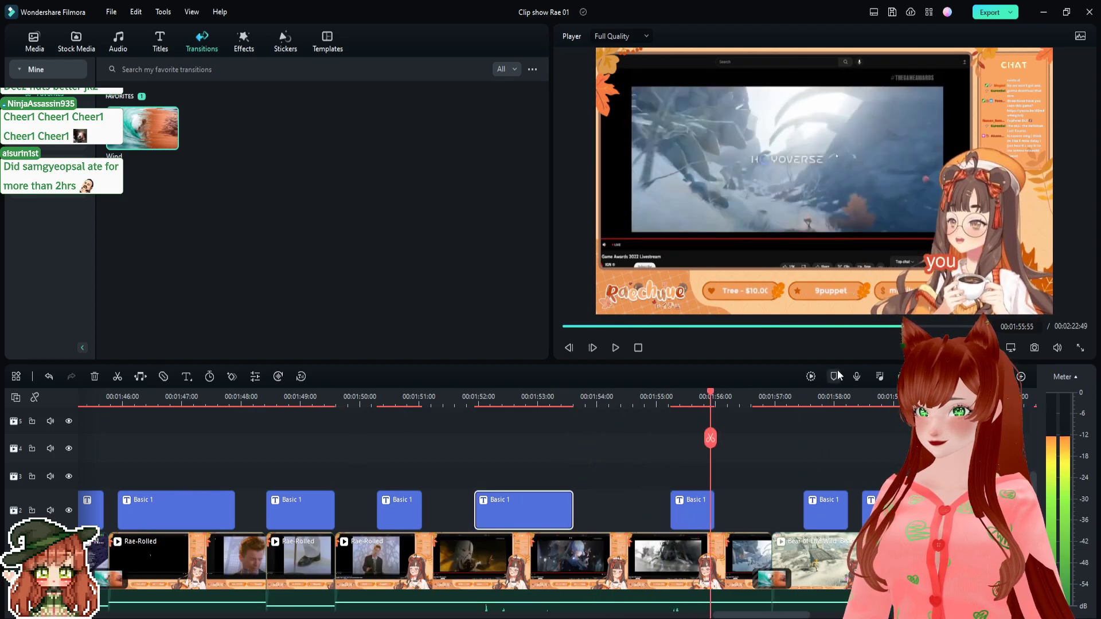
left_click_drag(710, 393, 691, 394)
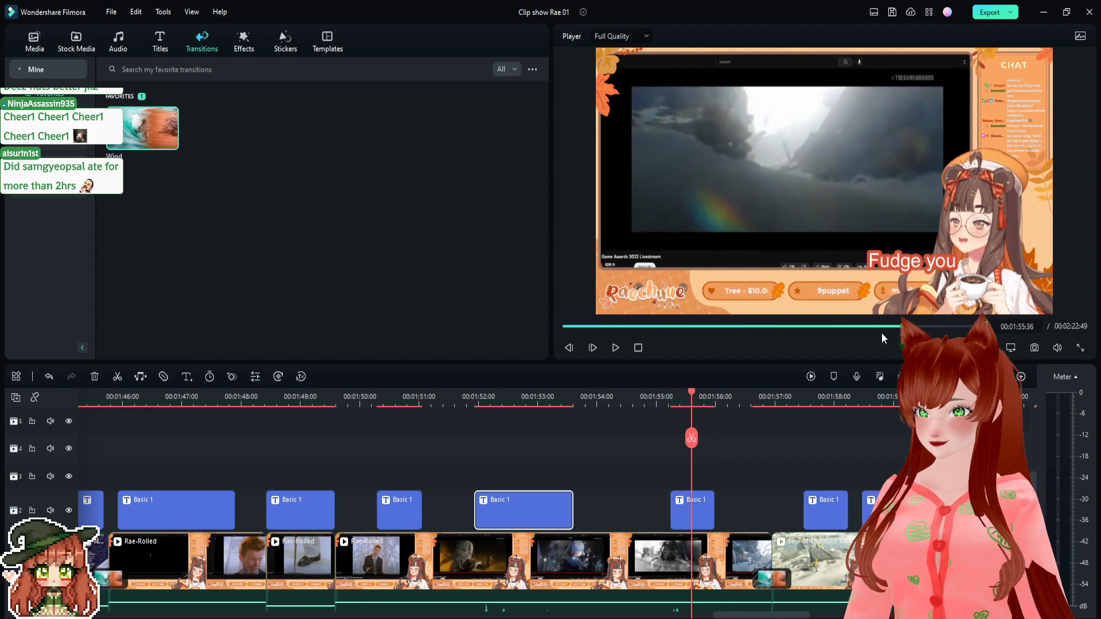
left_click_drag(929, 264, 906, 209)
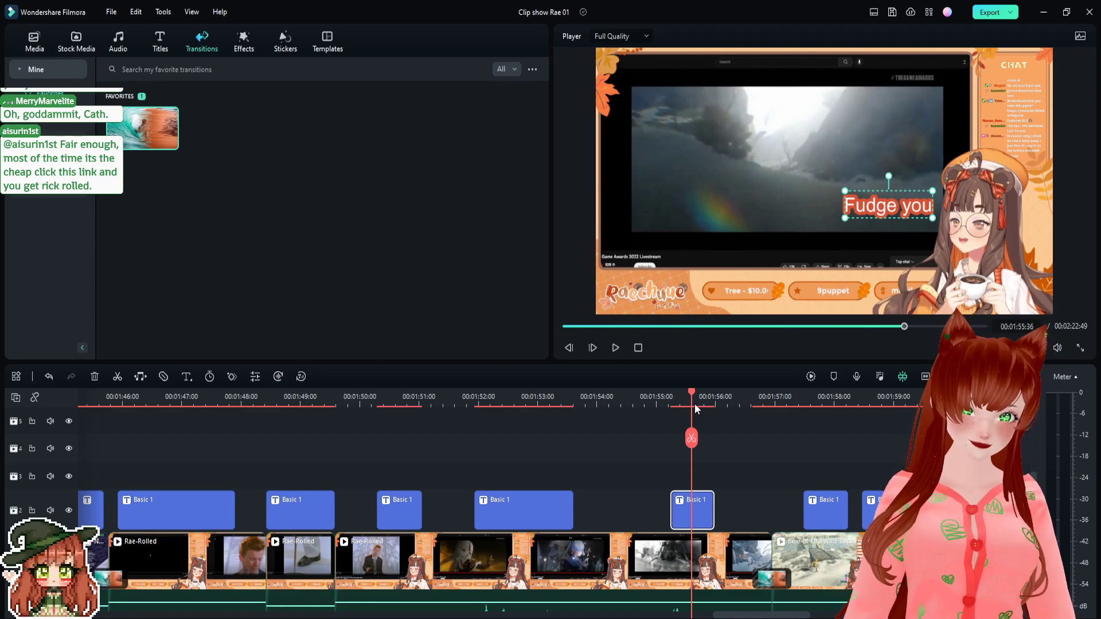
- Play into the next clip and raise its opening "And then..." caption to sit beside the bear-eared avatar
key("space")
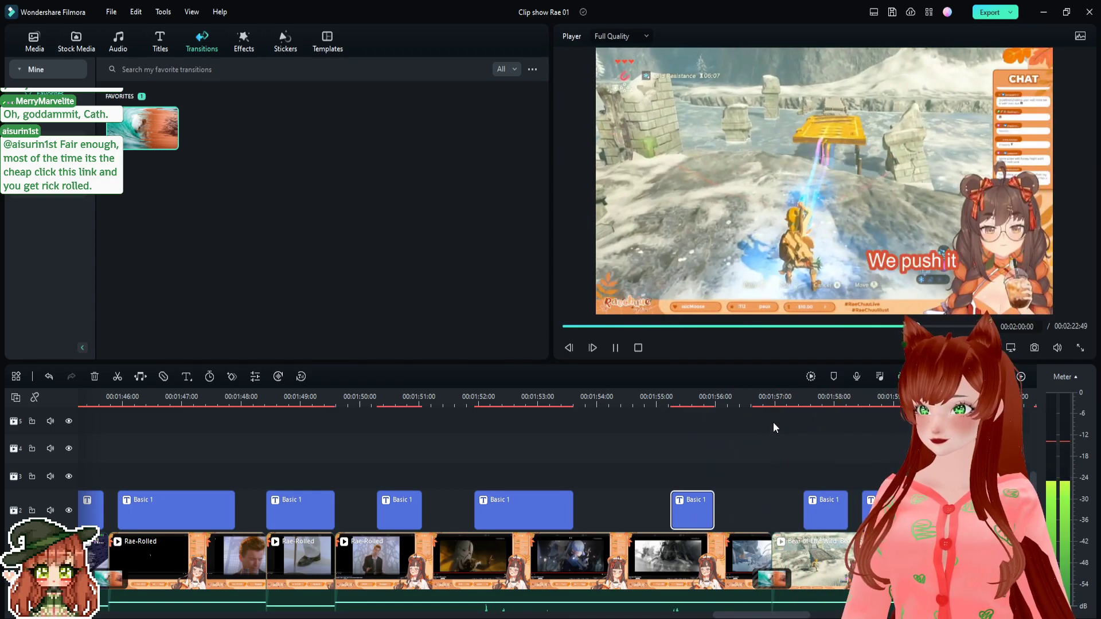
left_click(817, 398)
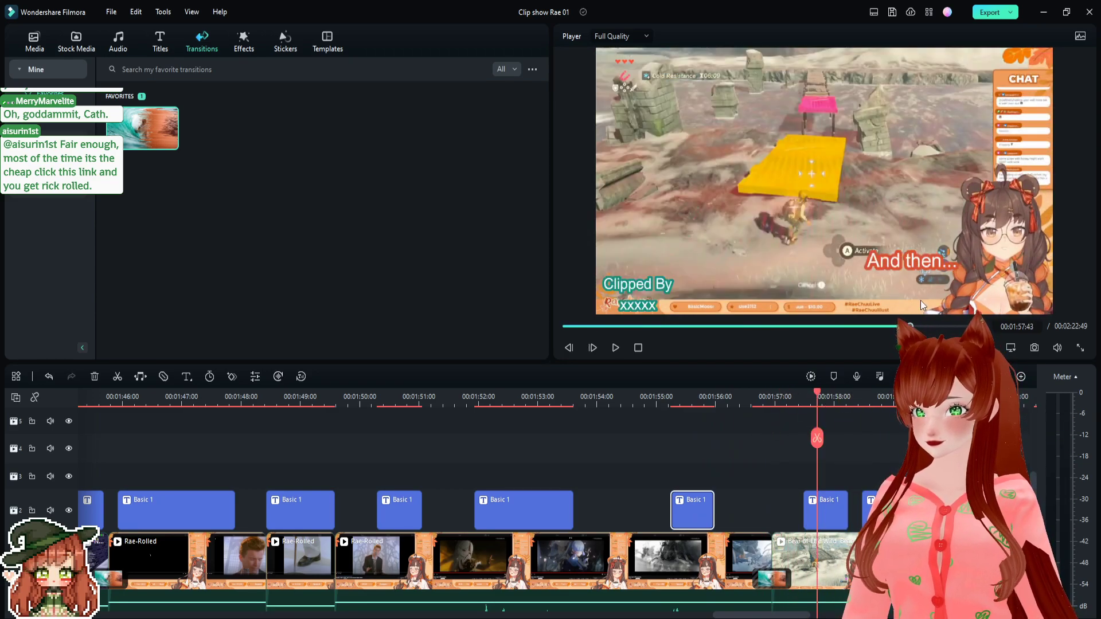
left_click_drag(927, 260, 923, 220)
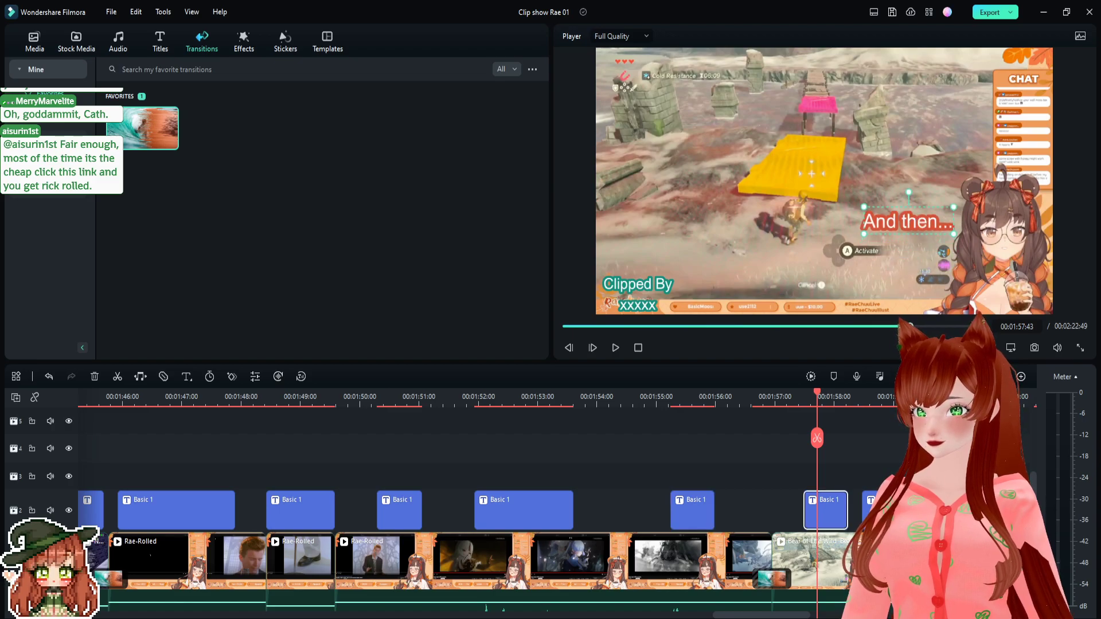
- Go to the "Instead of going close to it" caption and move it up above the avatar's head
left_click(916, 326)
left_click(912, 261)
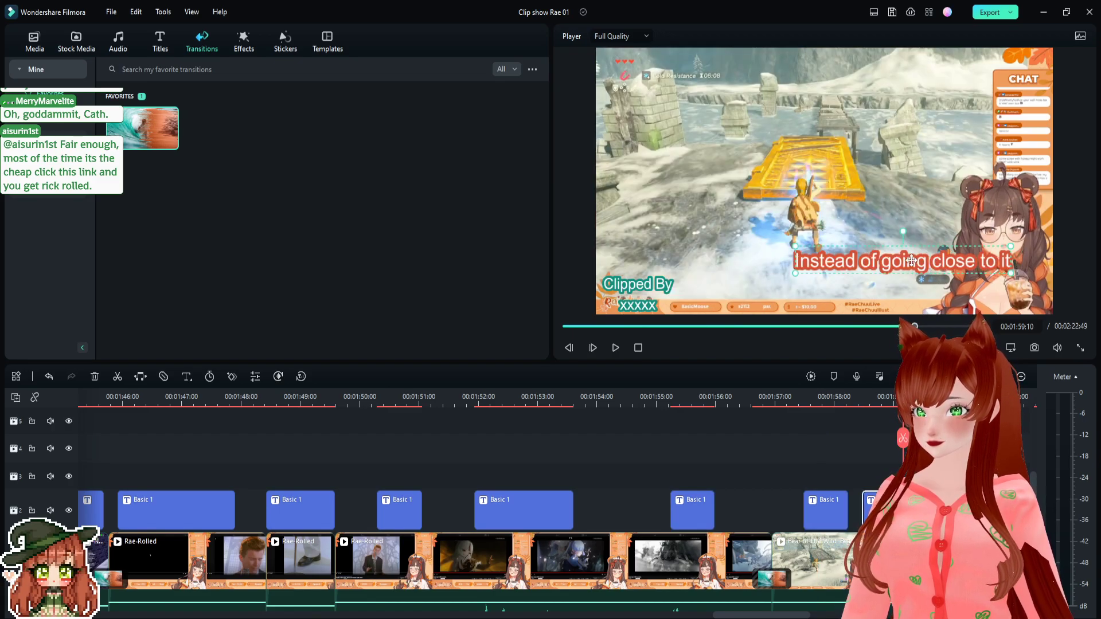
left_click_drag(911, 261, 913, 155)
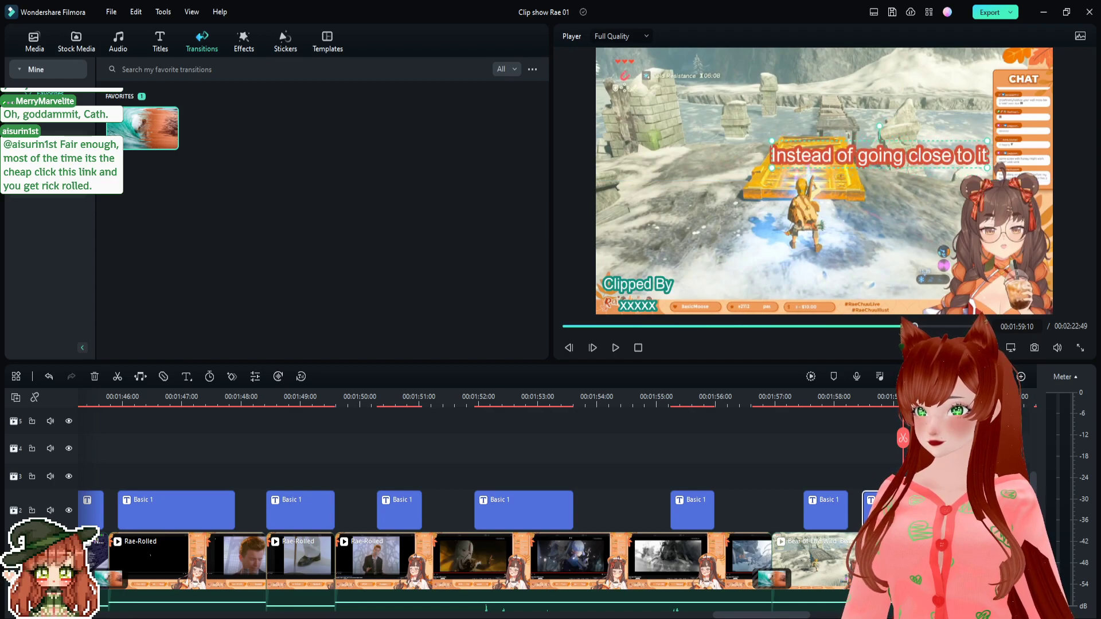
- Play on to the "We push it" caption and move it up beside the bear-eared avatar
key("space")
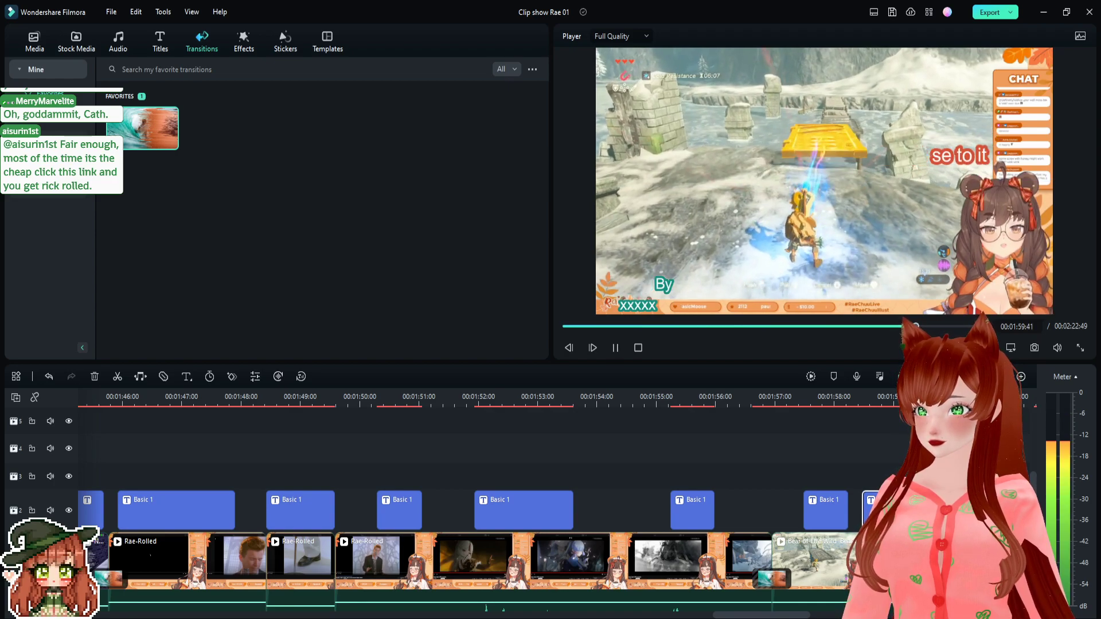
key("space")
left_click(881, 204)
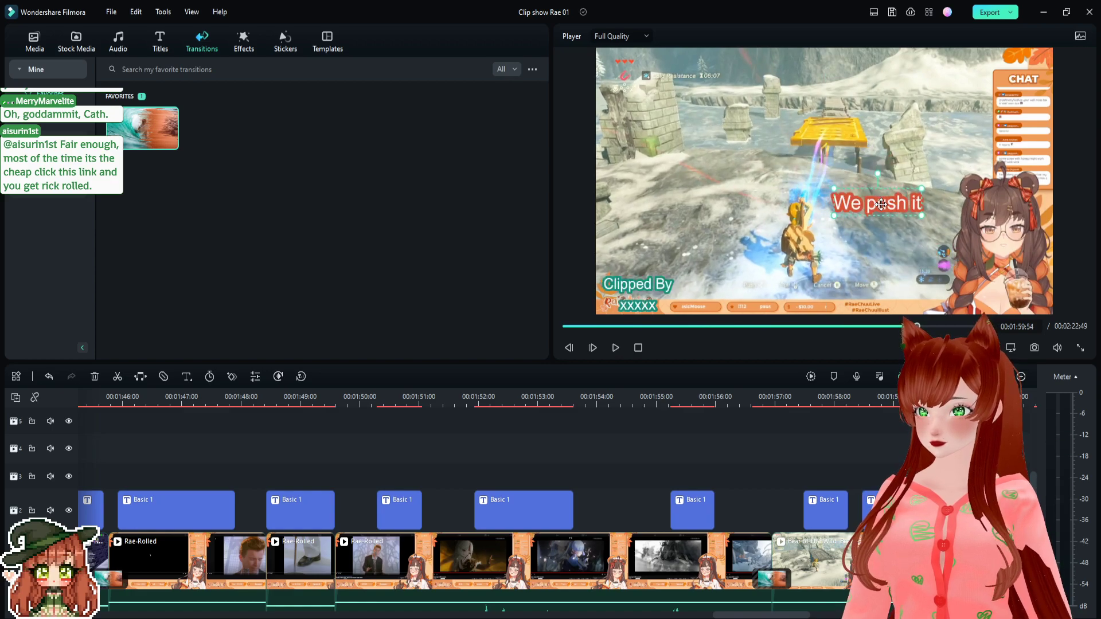
left_click_drag(881, 204, 899, 214)
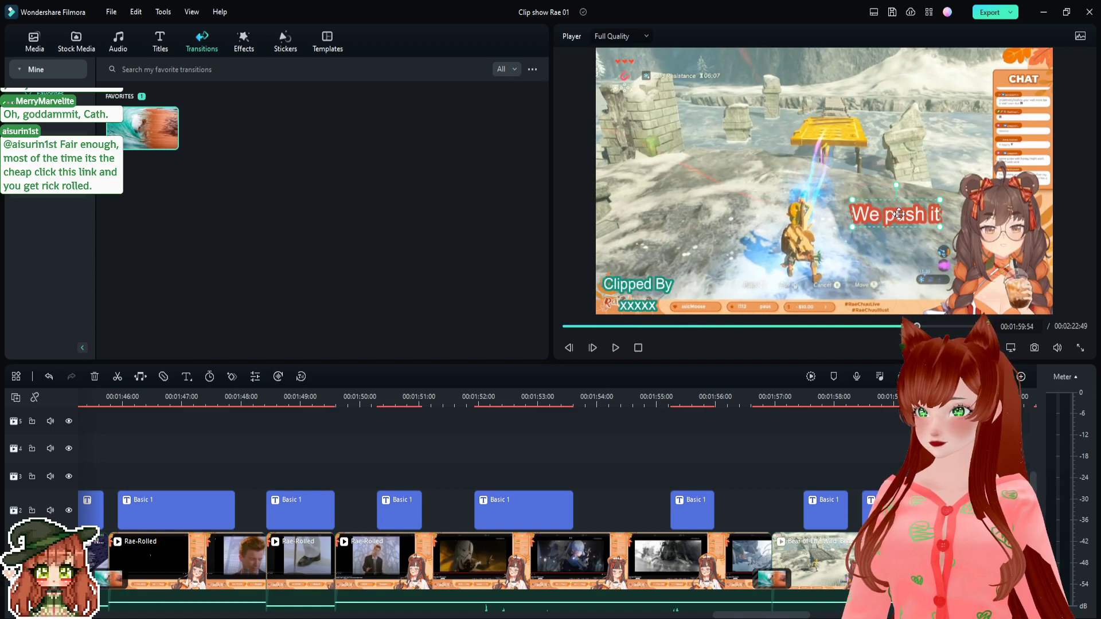
- Replay the bridge-building clip and move the "We push it" caption up between the game character and the yellow platform
left_click(788, 400)
key("space")
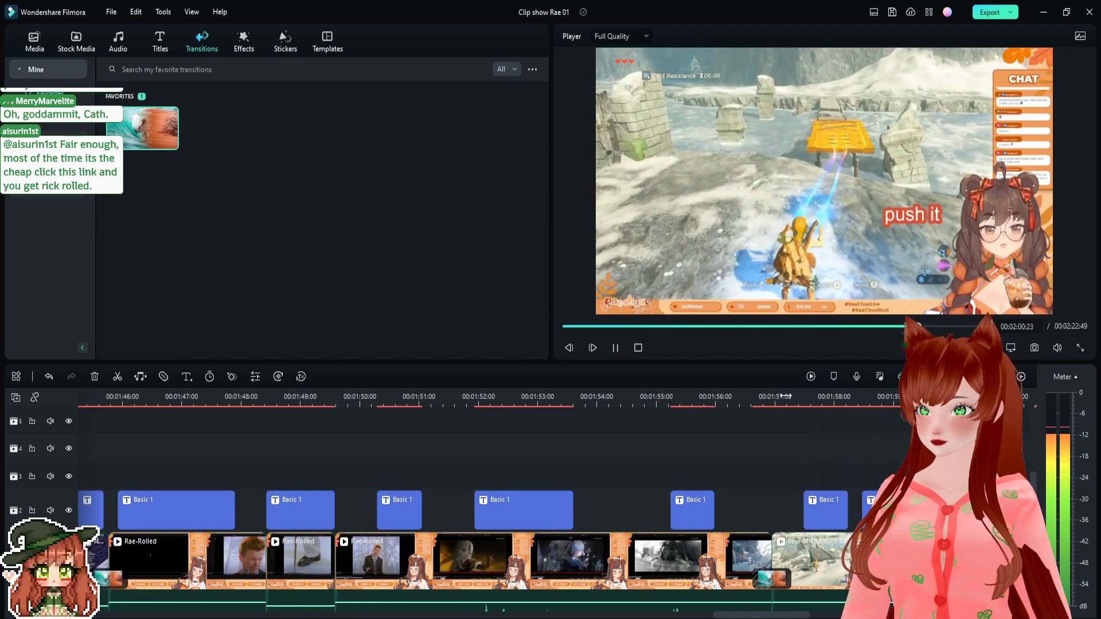
key("space")
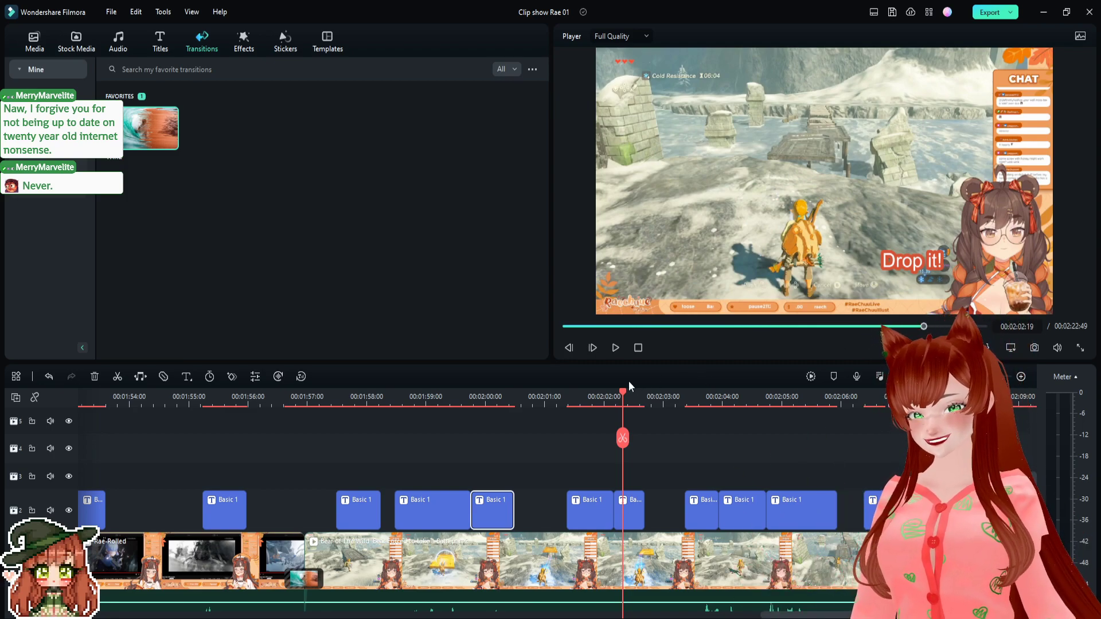
left_click_drag(624, 389, 325, 419)
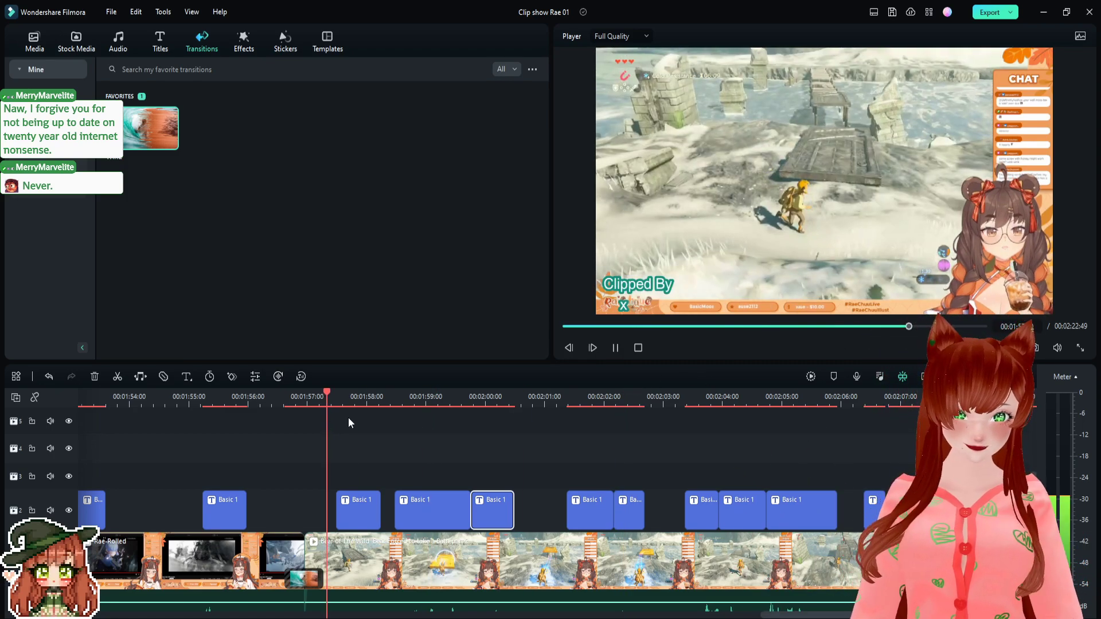
key("space")
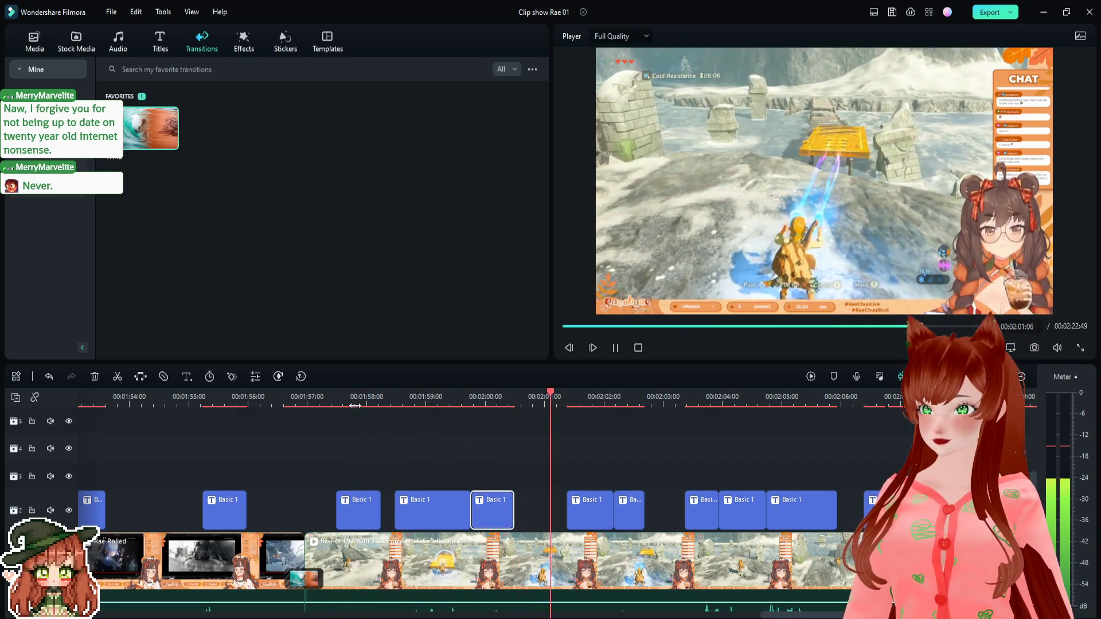
key("space")
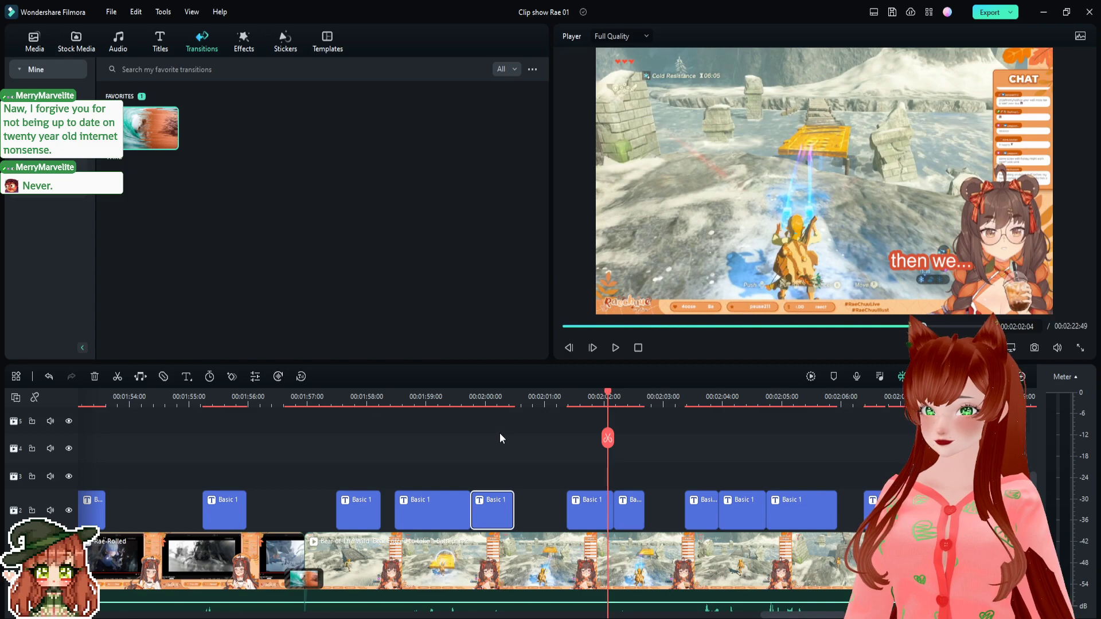
left_click(490, 396)
left_click_drag(898, 221, 835, 181)
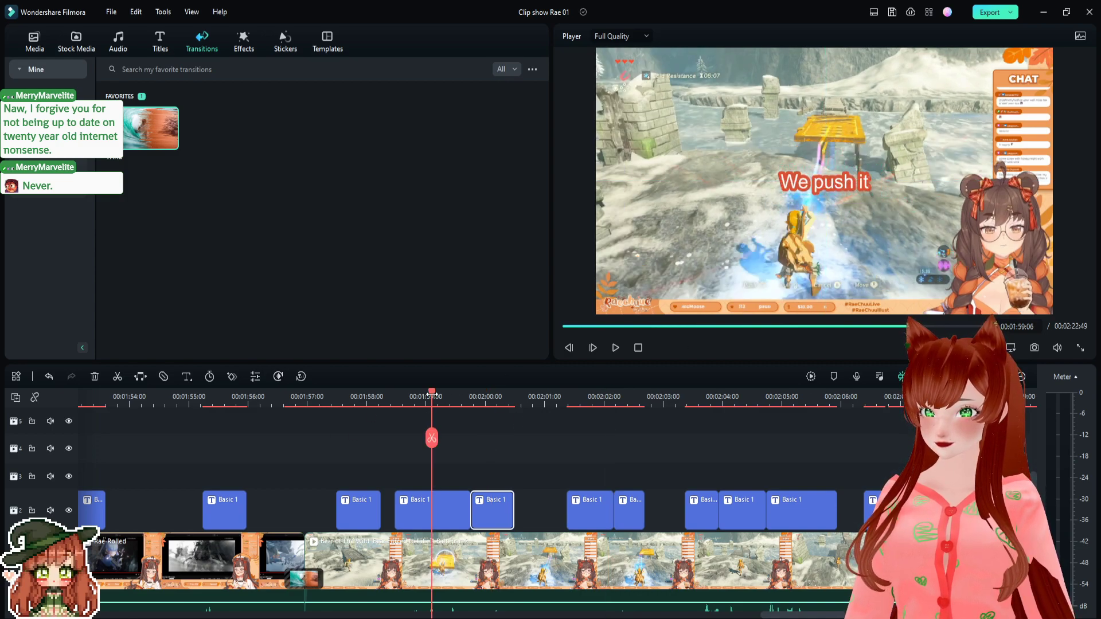
- Play on to the "And then we..." caption and raise it to sit beside the avatar
key("space")
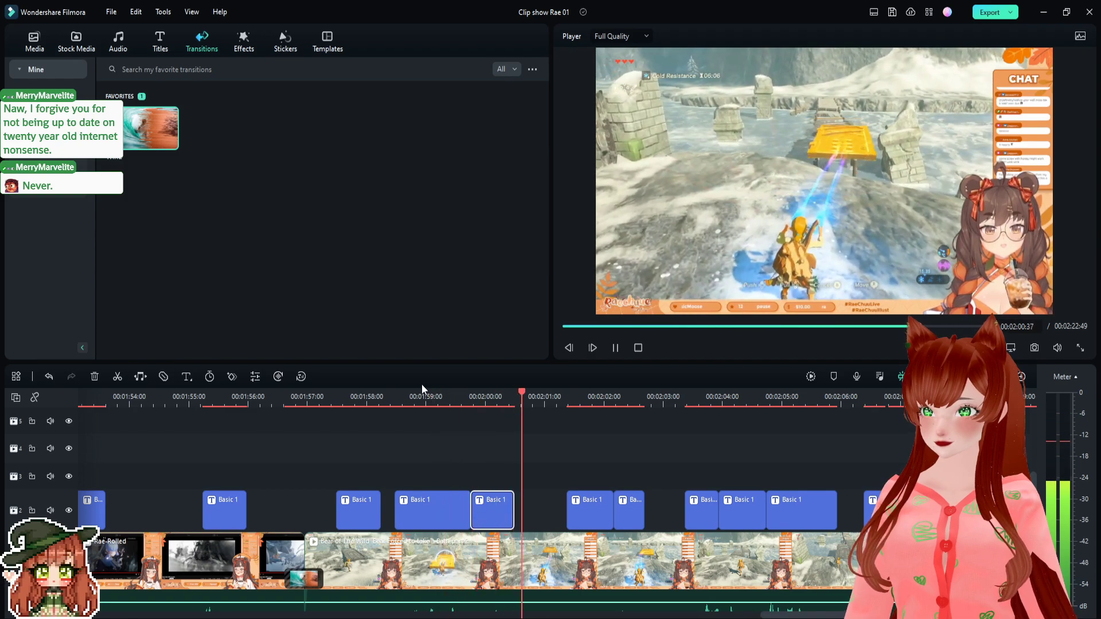
key("space")
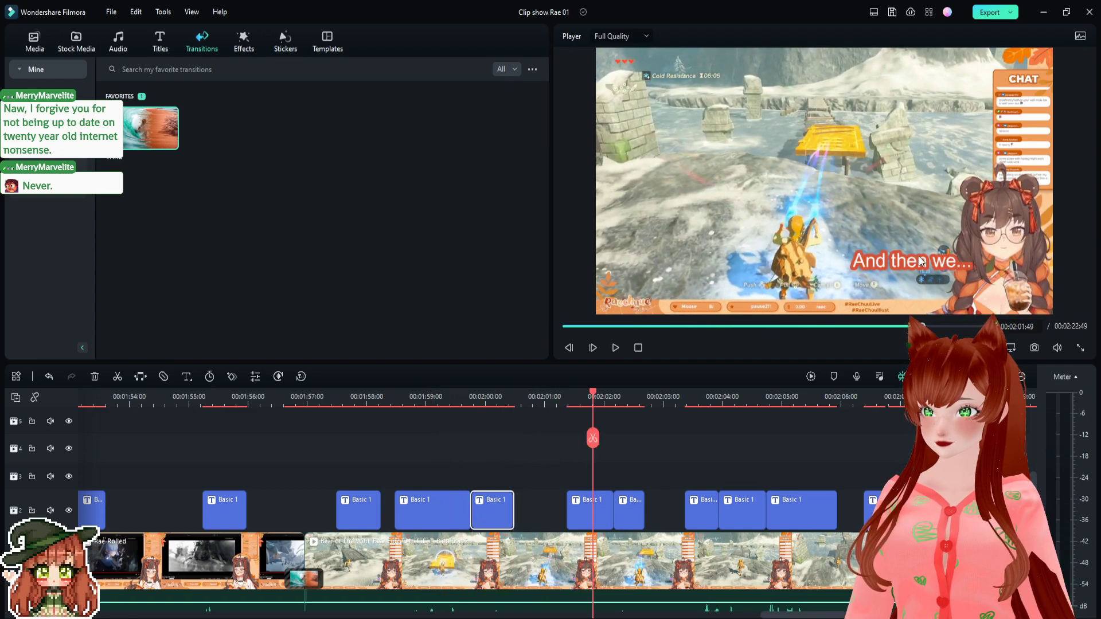
left_click_drag(921, 261, 896, 213)
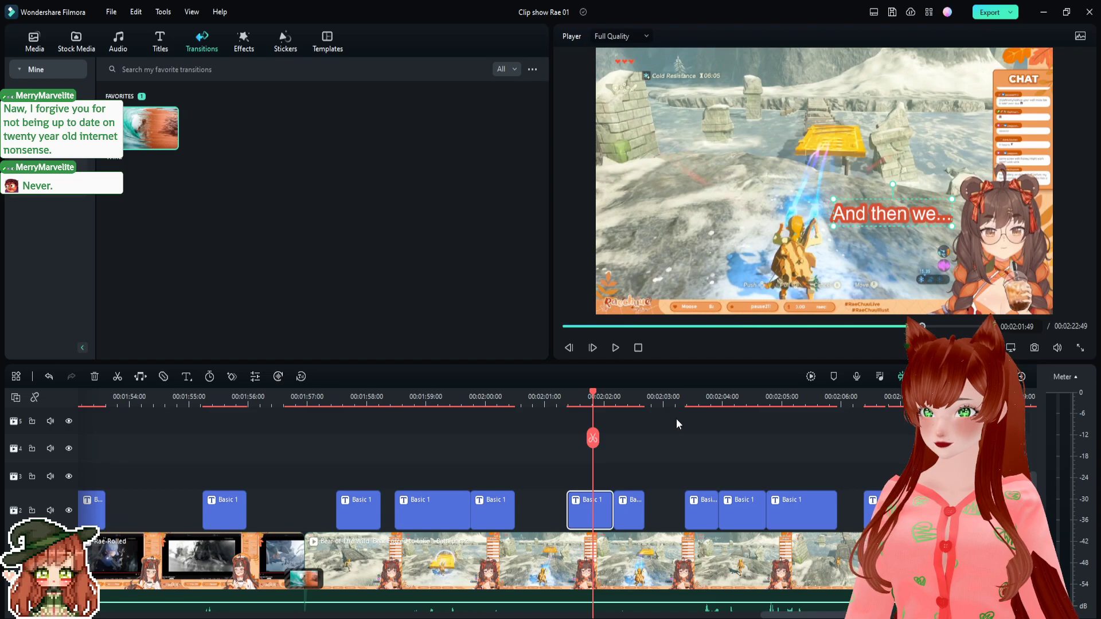
- Play on to the "Drop it!" caption, enlarge it and raise it between the game character and the avatar
key("space")
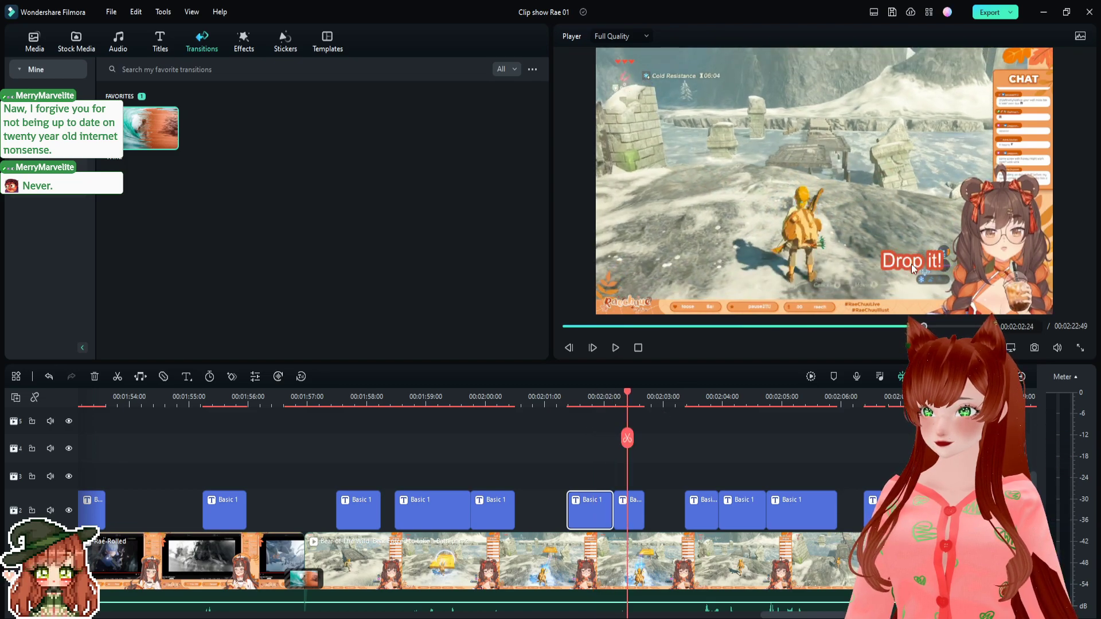
left_click_drag(913, 267, 777, 148)
left_click_drag(845, 178, 901, 201)
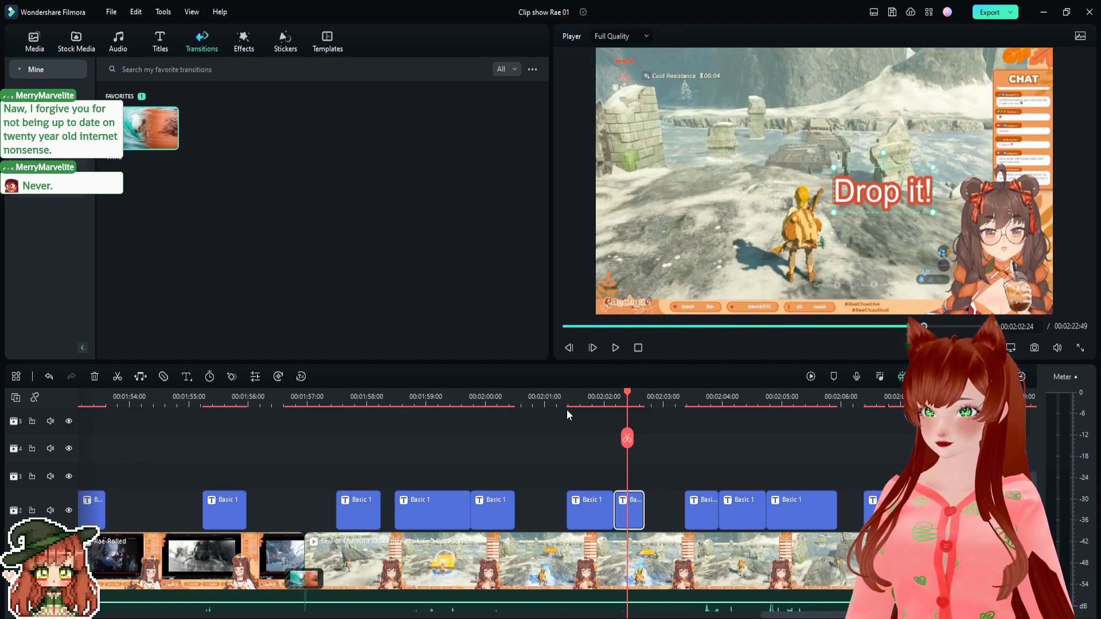
- Replay the "Drop it!" moment, continue to the "NO" caption, and raise and enlarge that caption beside the avatar
left_click(552, 397)
key("space")
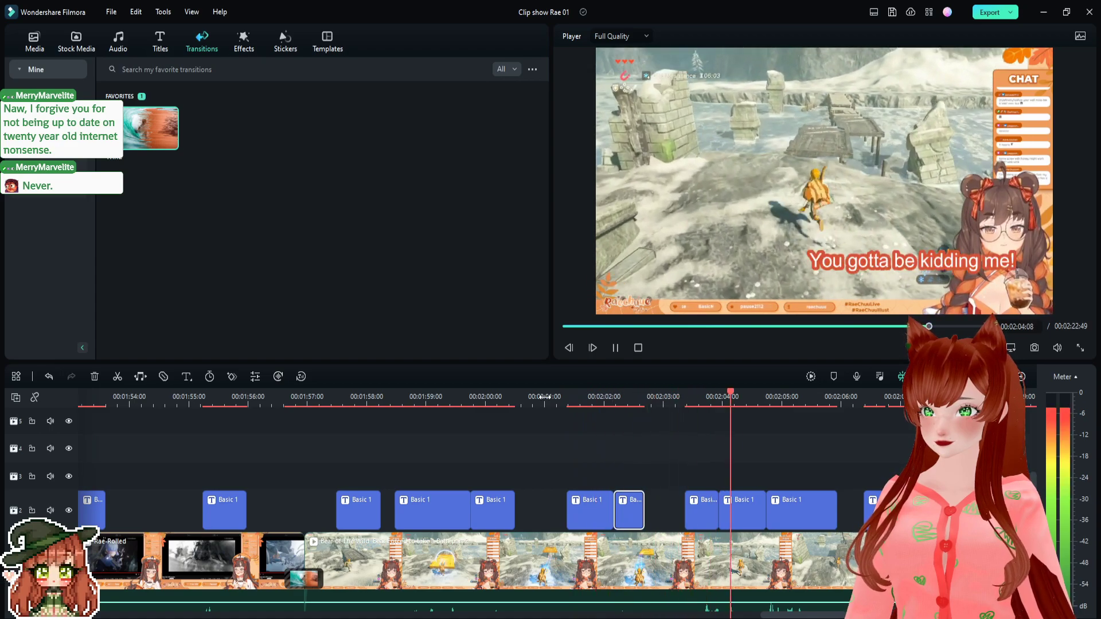
key("space")
left_click_drag(735, 387, 707, 392)
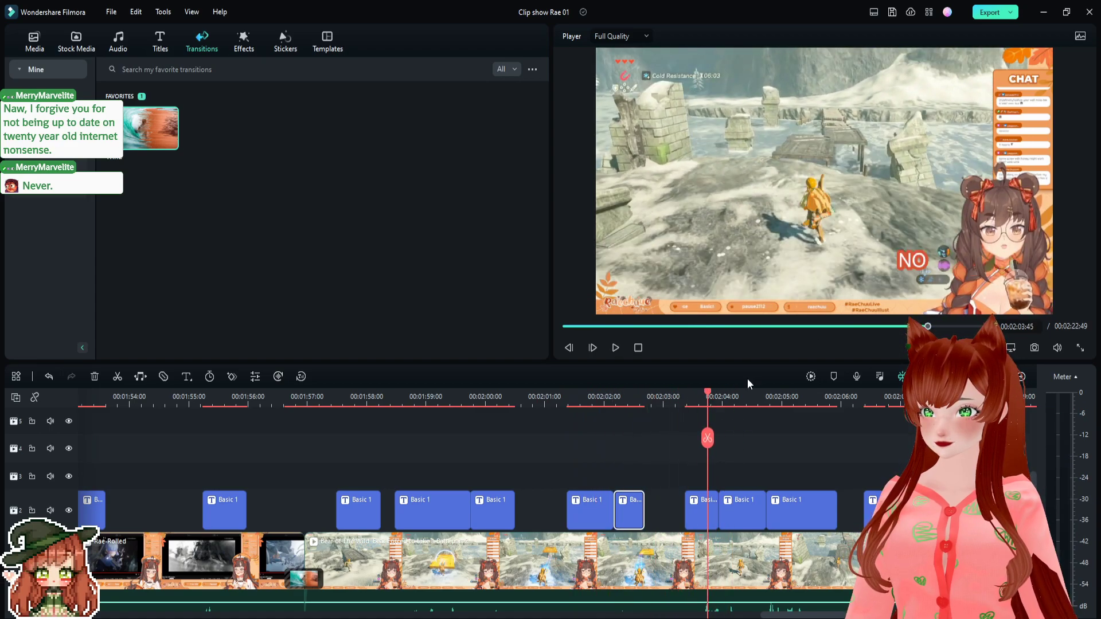
left_click_drag(917, 265, 896, 194)
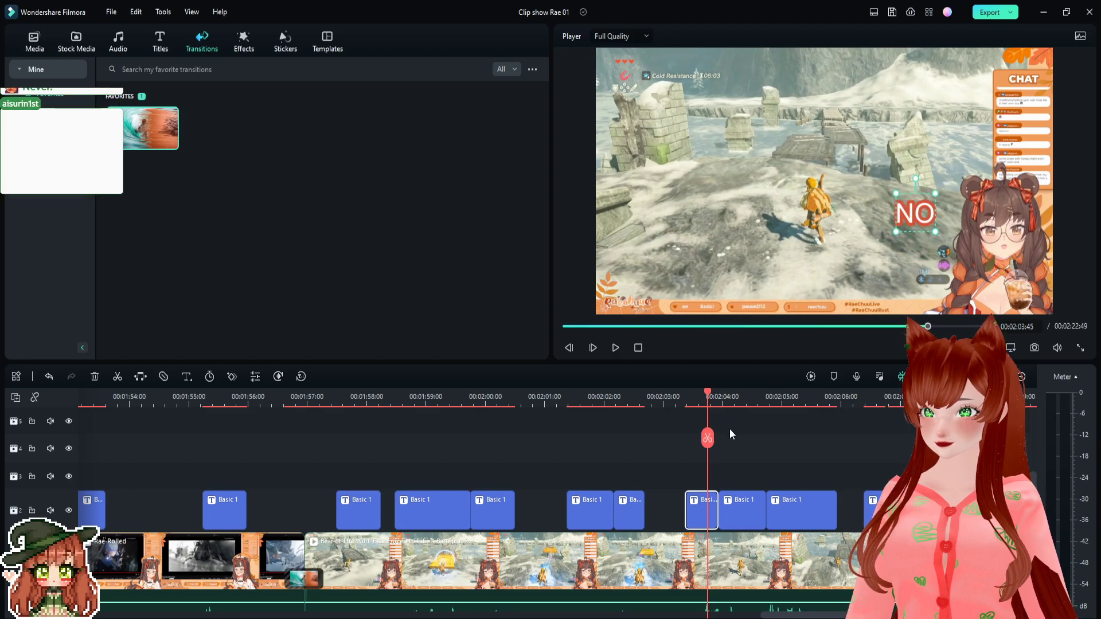
- Shift the "You gotta be kidding me!" caption up and clear of the avatar, and replay that moment
left_click(744, 399)
left_click_drag(934, 264, 857, 232)
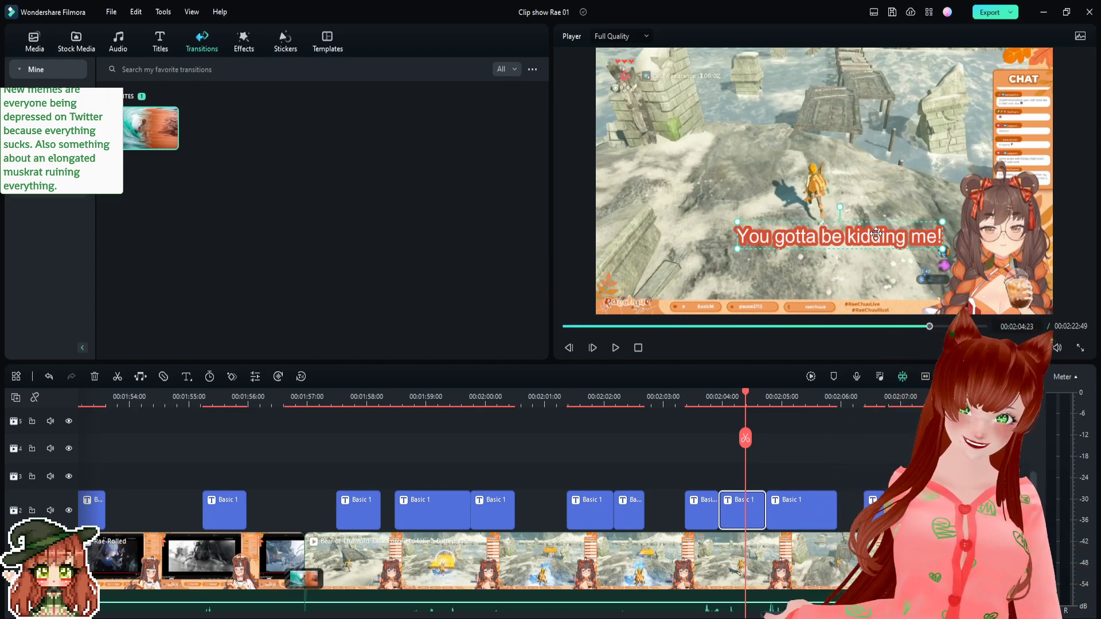
left_click(684, 395)
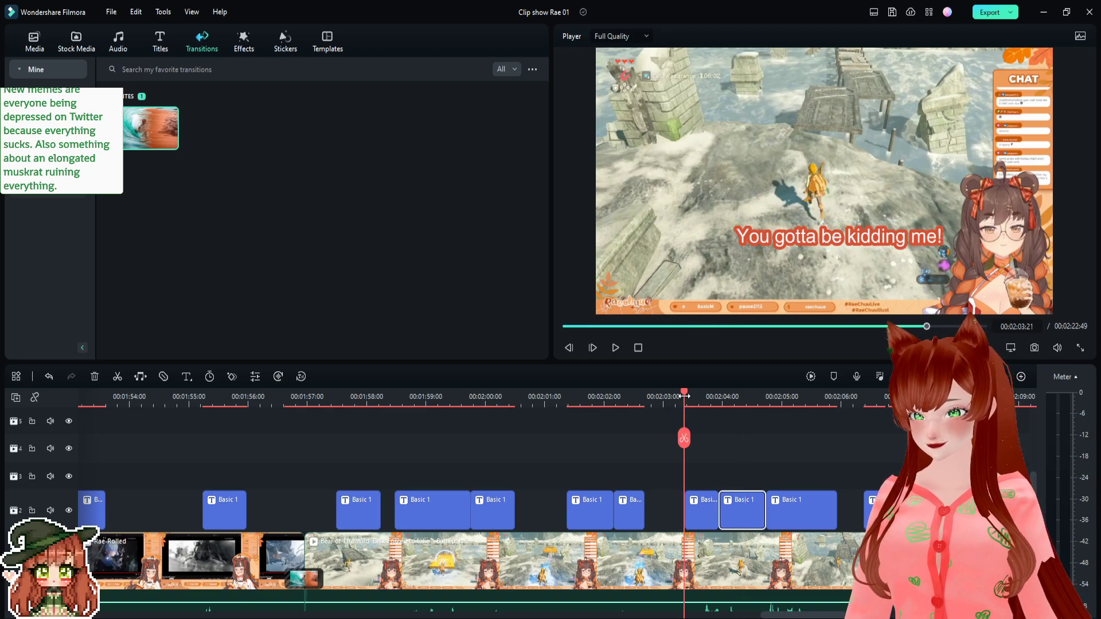
key("space")
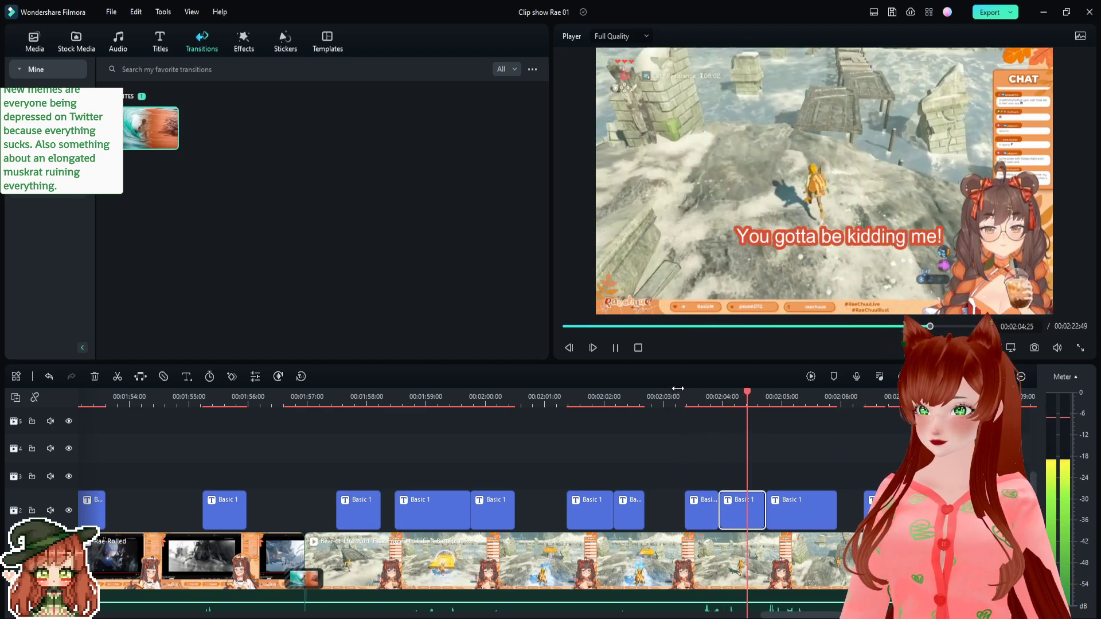
- Stop on the "I can walk on this right?" caption and move it up and clear of the avatar
key("space")
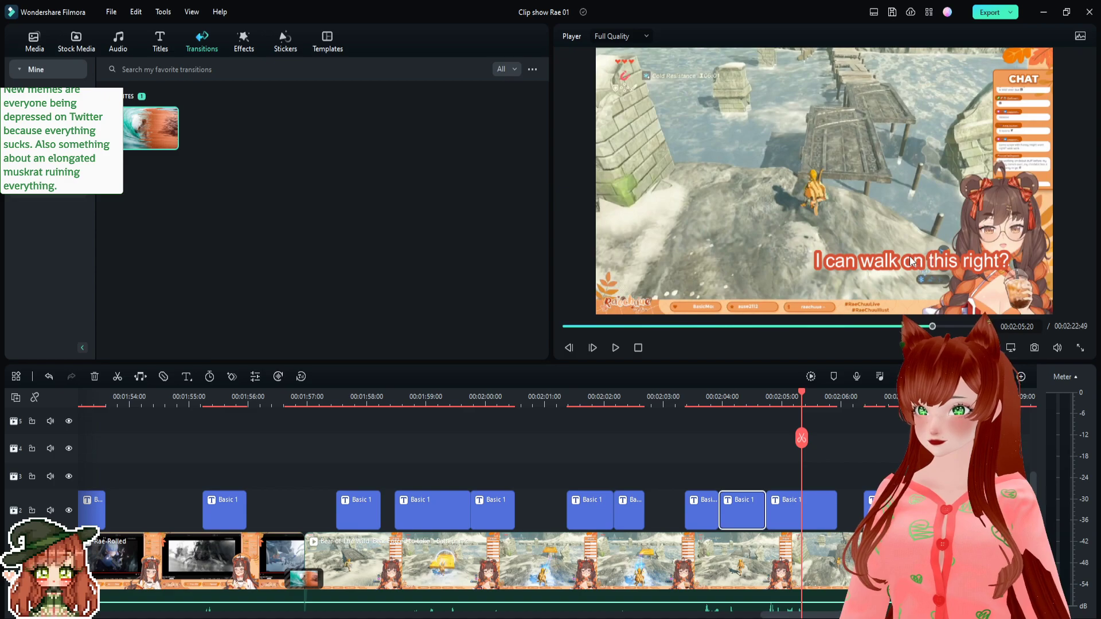
left_click(870, 245)
left_click_drag(870, 246, 832, 229)
- Paste the copied title onto the uppermost title track at 00:02:02:46, just after the "Drop it!" caption
left_click(646, 396)
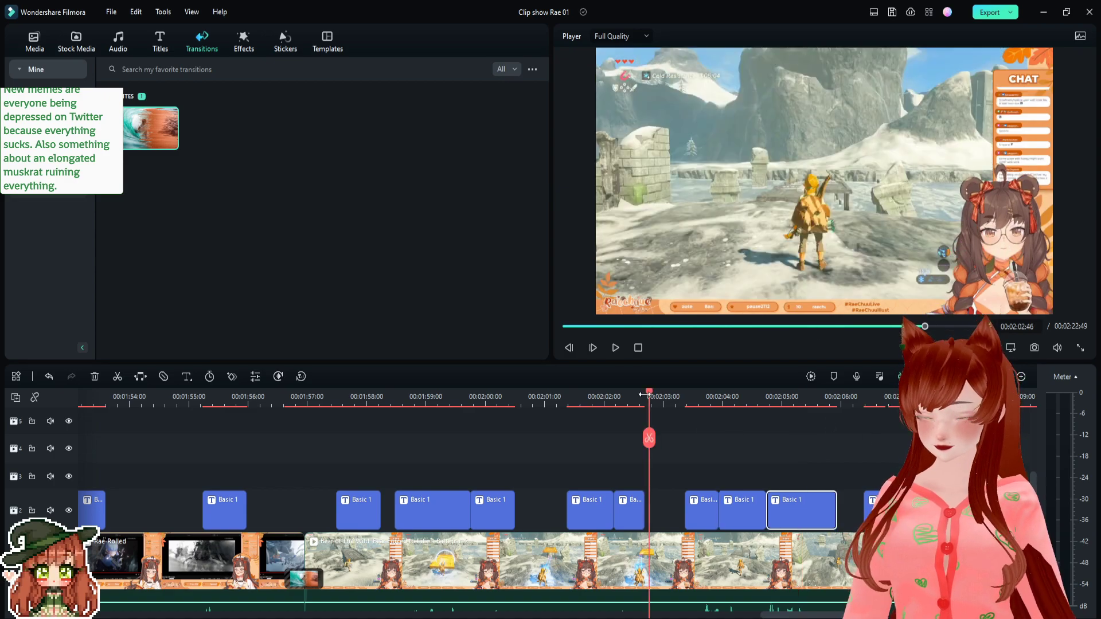
key("ctrl+v")
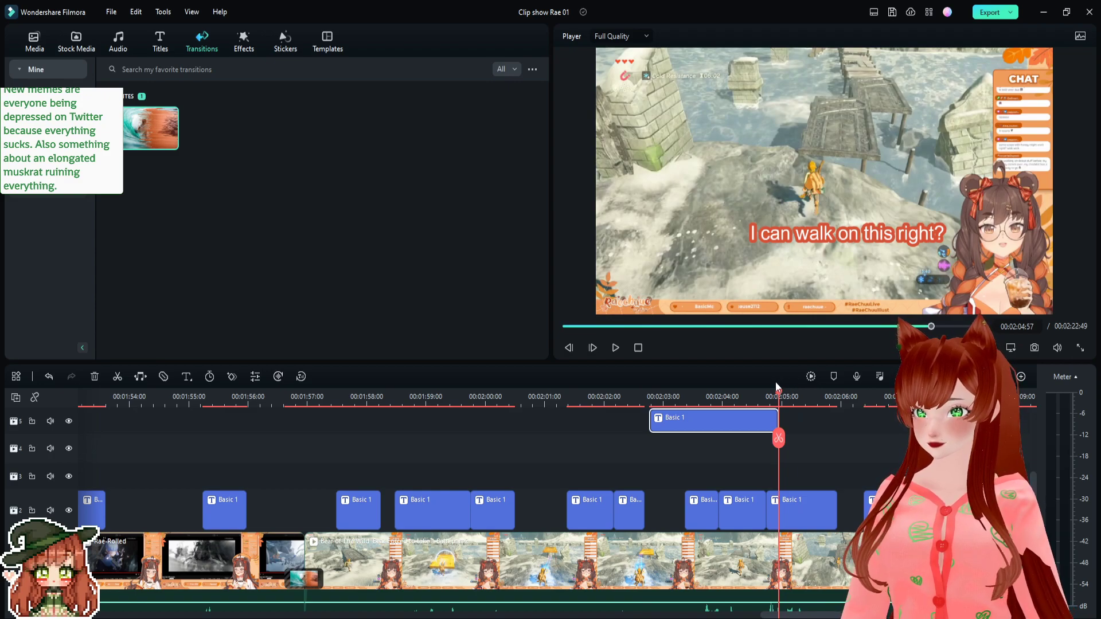
- Look ahead to the "NOOOoooooo" caption, then replay from just before the "NO" caption to the "I can walk on this right?" caption
left_click_drag(778, 394, 697, 488)
scroll(506, 576, "down", 2)
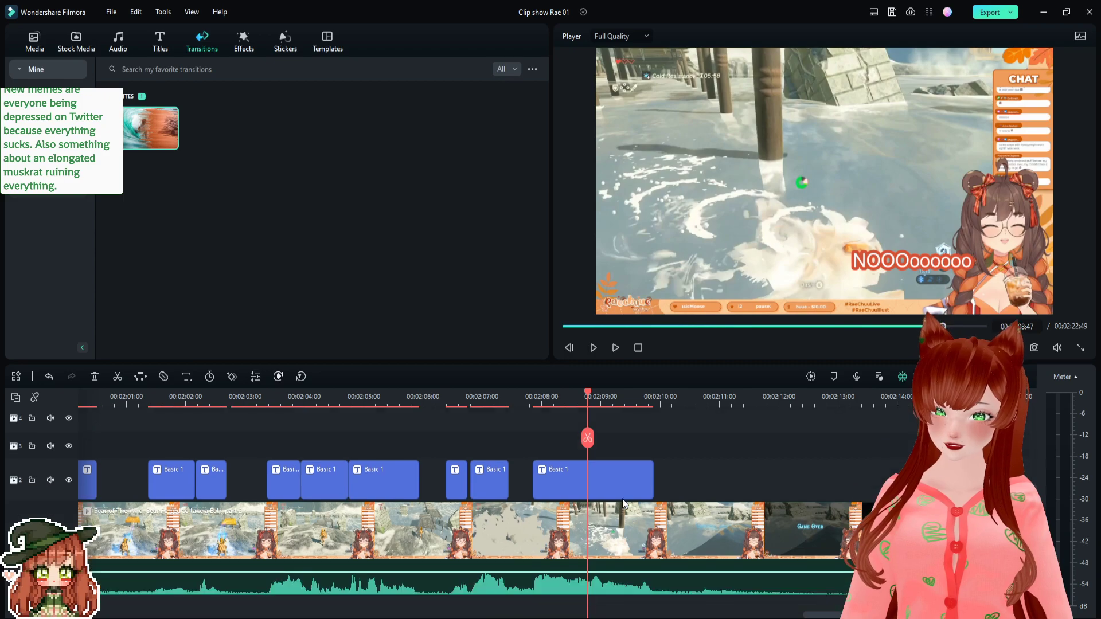
left_click_drag(541, 540, 541, 543)
left_click_drag(589, 386, 261, 407)
key("space")
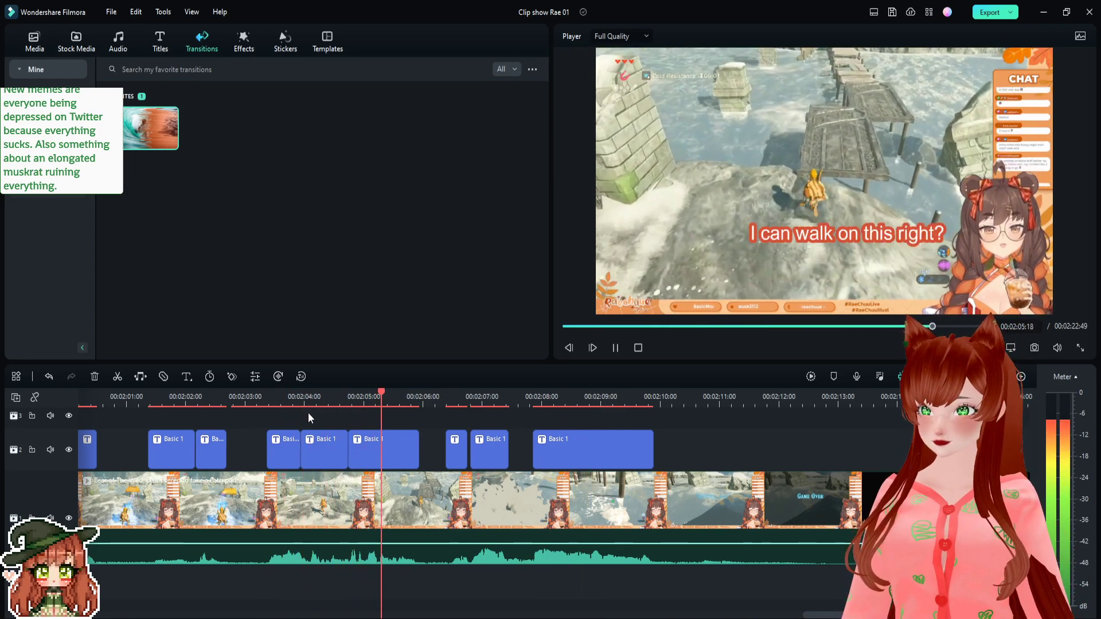
key("space")
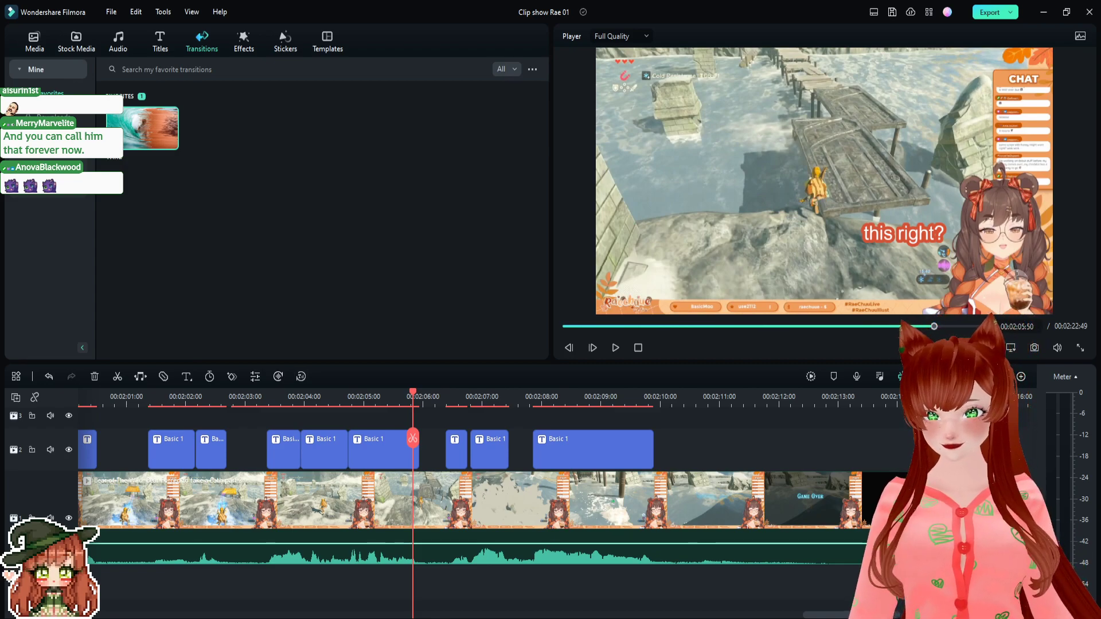
- Replay up to the "I can walk on this right?" caption, restore the removed title and start it at about 00:02:05:44 on its track
left_click(221, 397)
key("space")
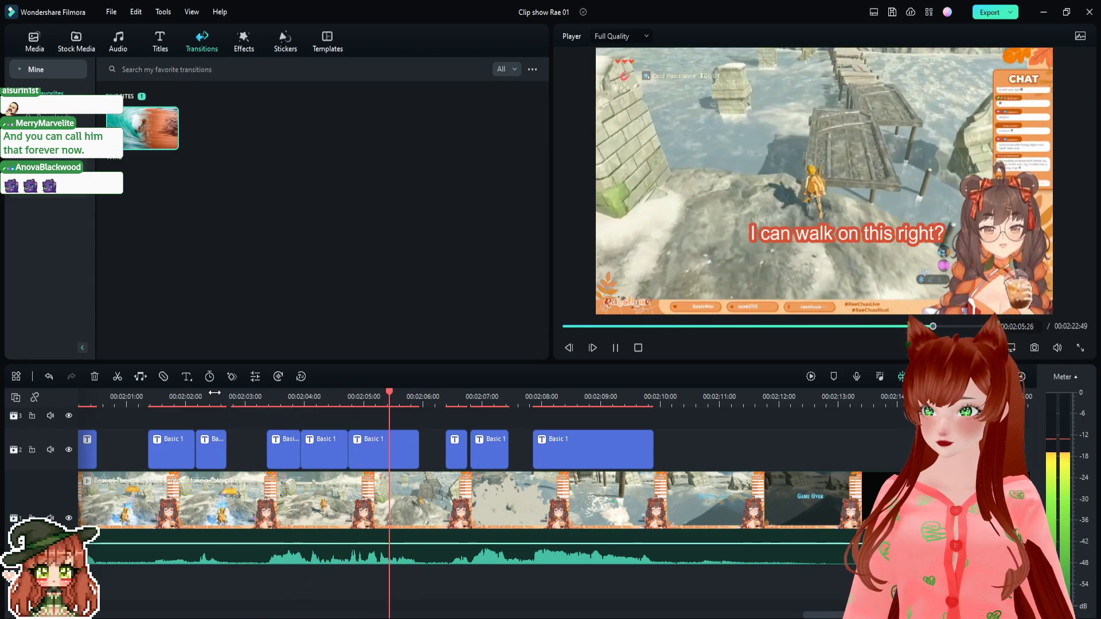
key("space")
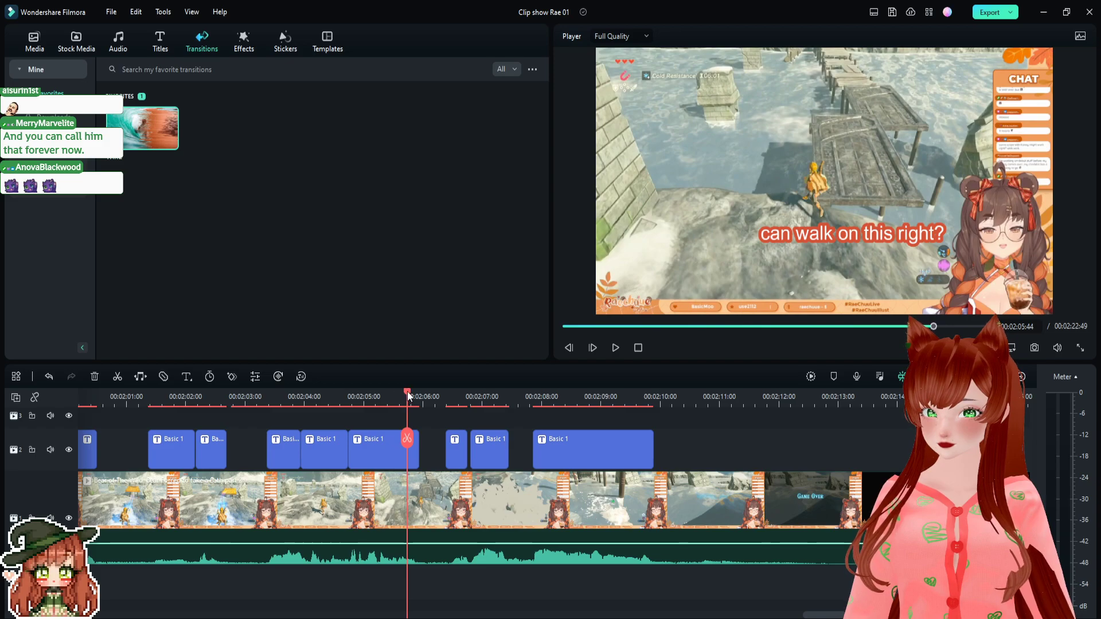
key("ctrl+z")
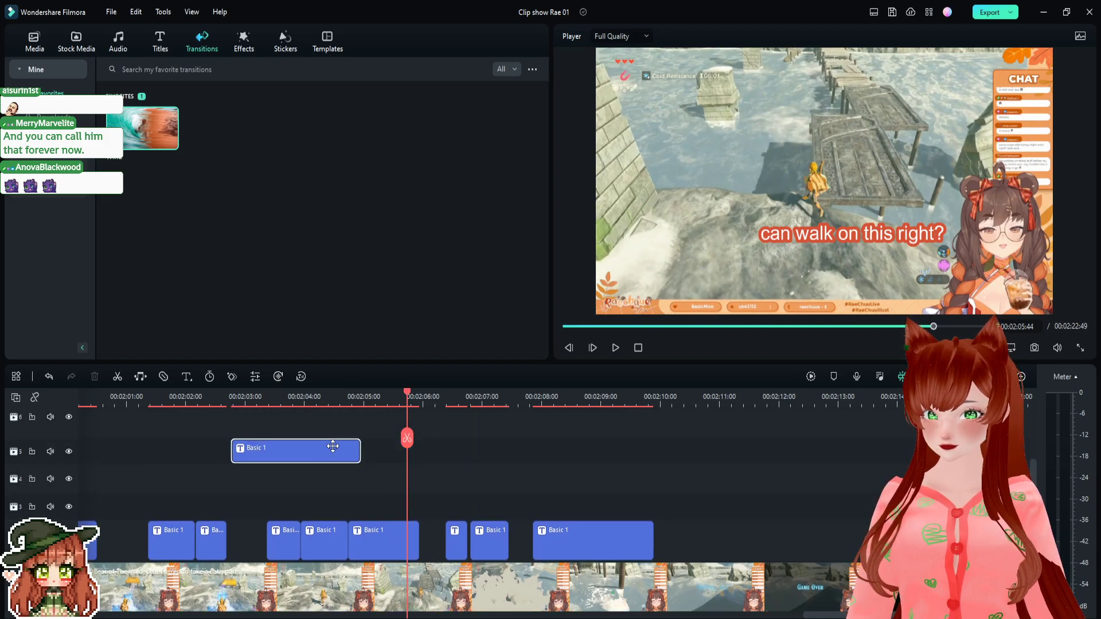
left_click_drag(332, 448, 494, 455)
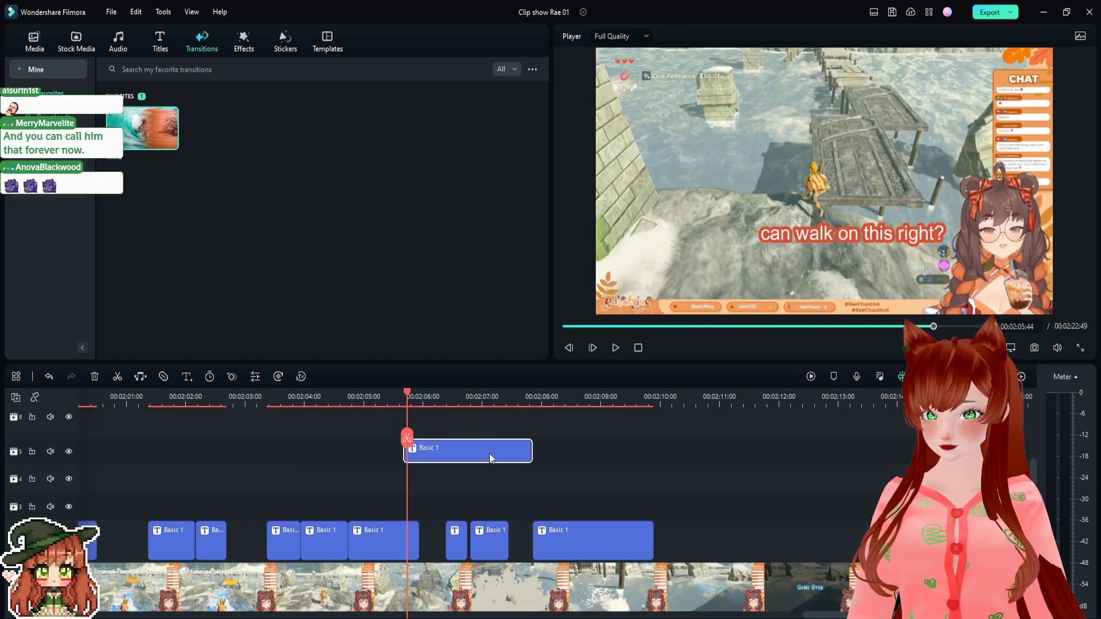
- Replace the text of the title on the upper track with "*nope*"
double_click(479, 451)
left_click(115, 121)
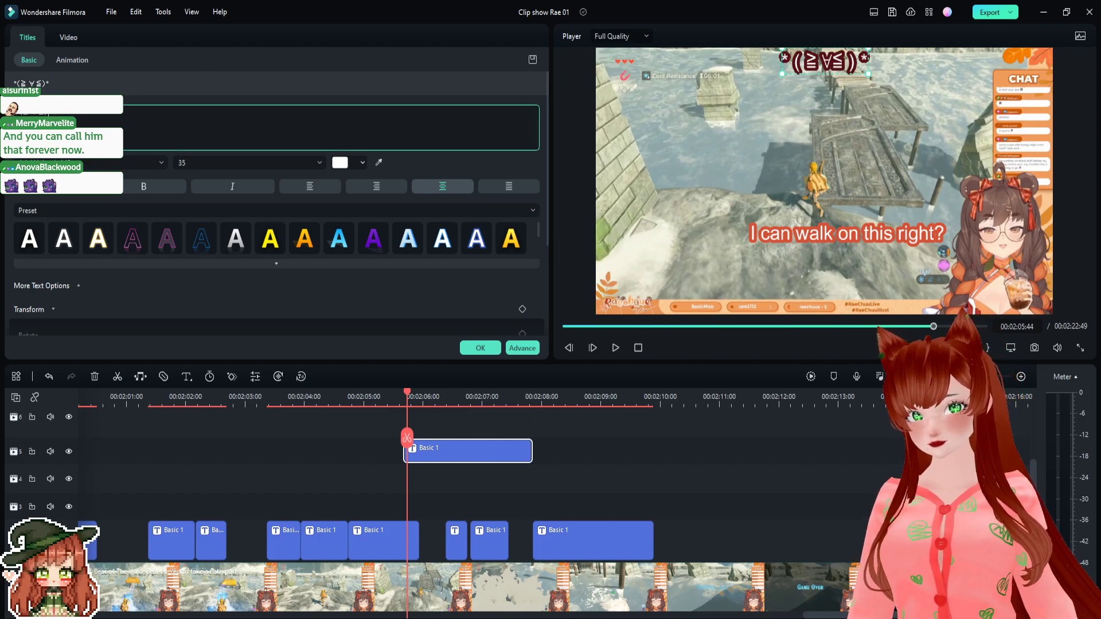
key("ctrl+a")
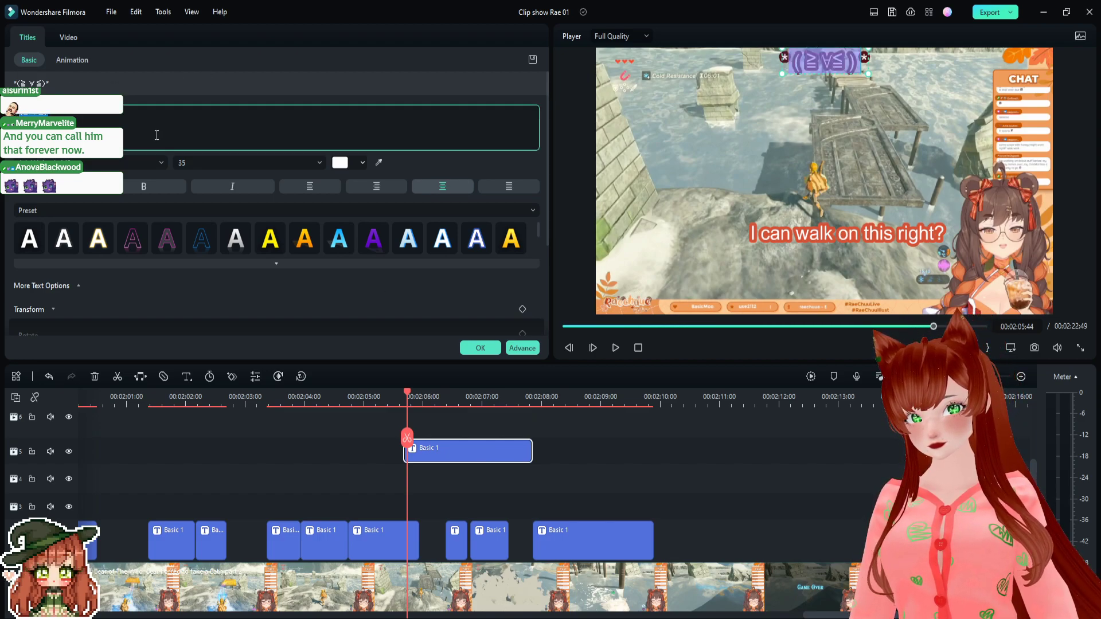
type("*nope*")
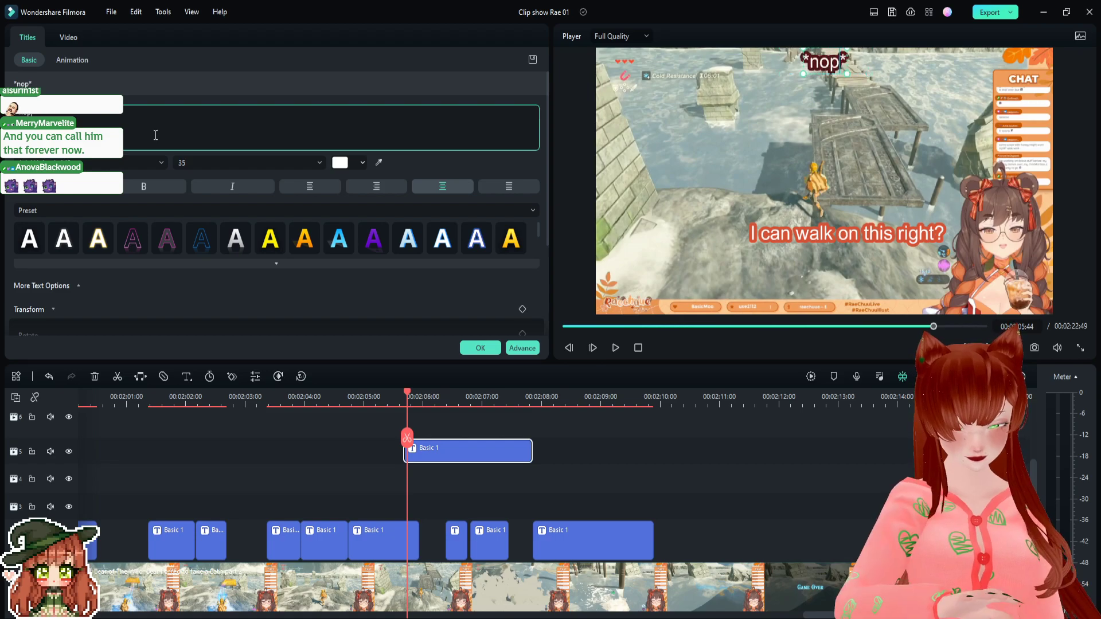
left_click(299, 87)
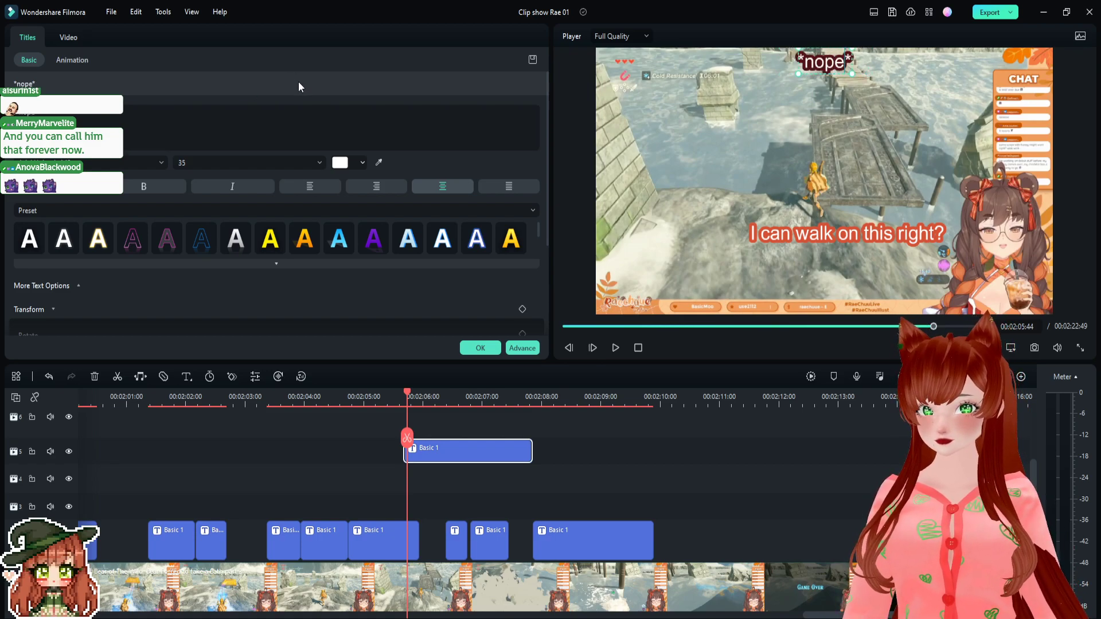
- Move the "*nope*" caption beside the game character on the wooden bridge and trim its end to 00:02:06:48
left_click(443, 425)
left_click_drag(408, 392, 424, 394)
left_click(823, 67)
left_click_drag(823, 68, 850, 205)
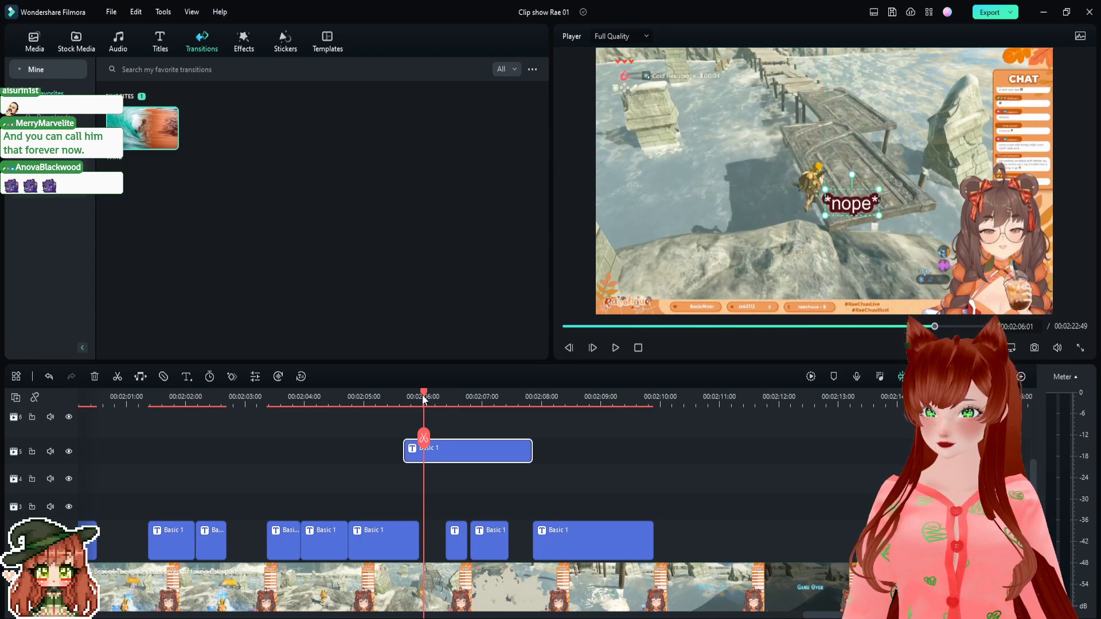
left_click_drag(424, 396, 470, 397)
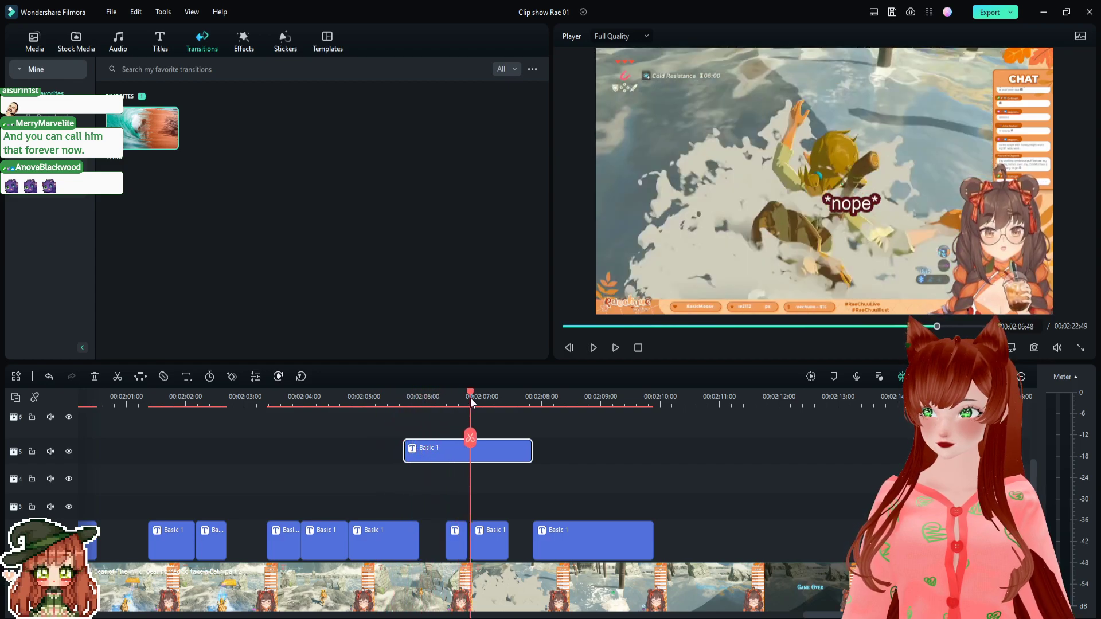
left_click_drag(530, 453, 471, 456)
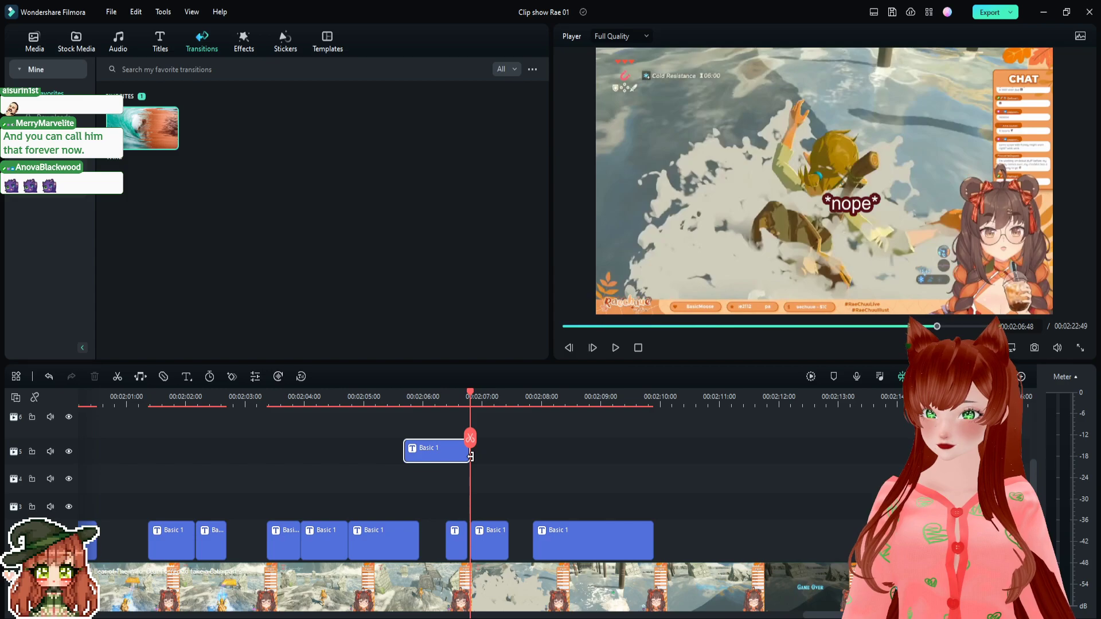
- Replay the "*nope*" caption with the captions around it and look ahead to the Game Over screen
left_click_drag(470, 392, 369, 411)
key("space")
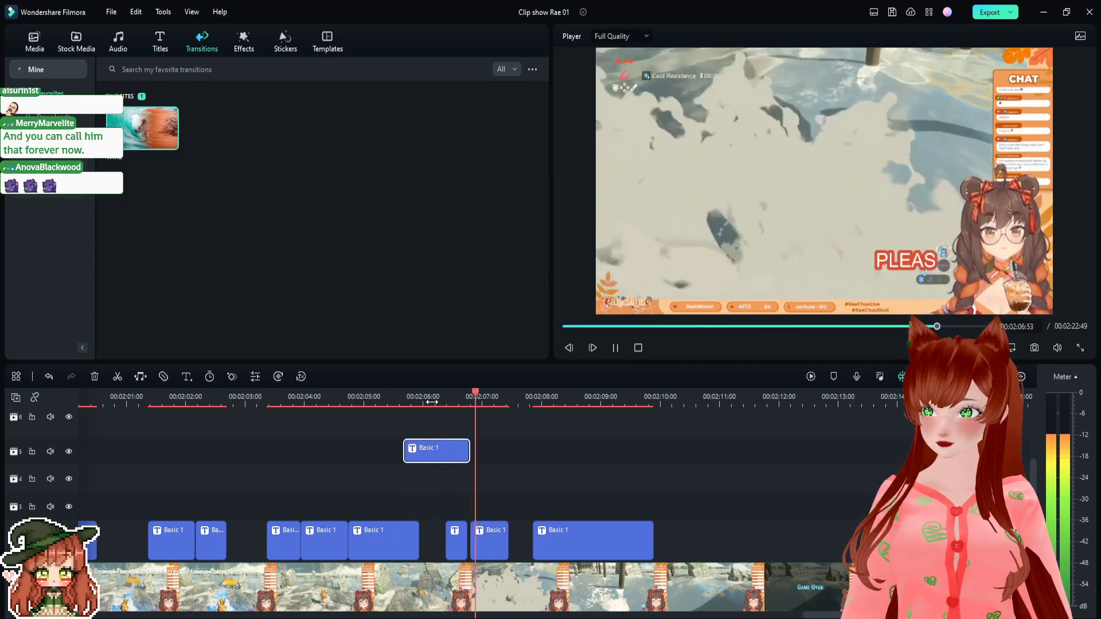
key("space")
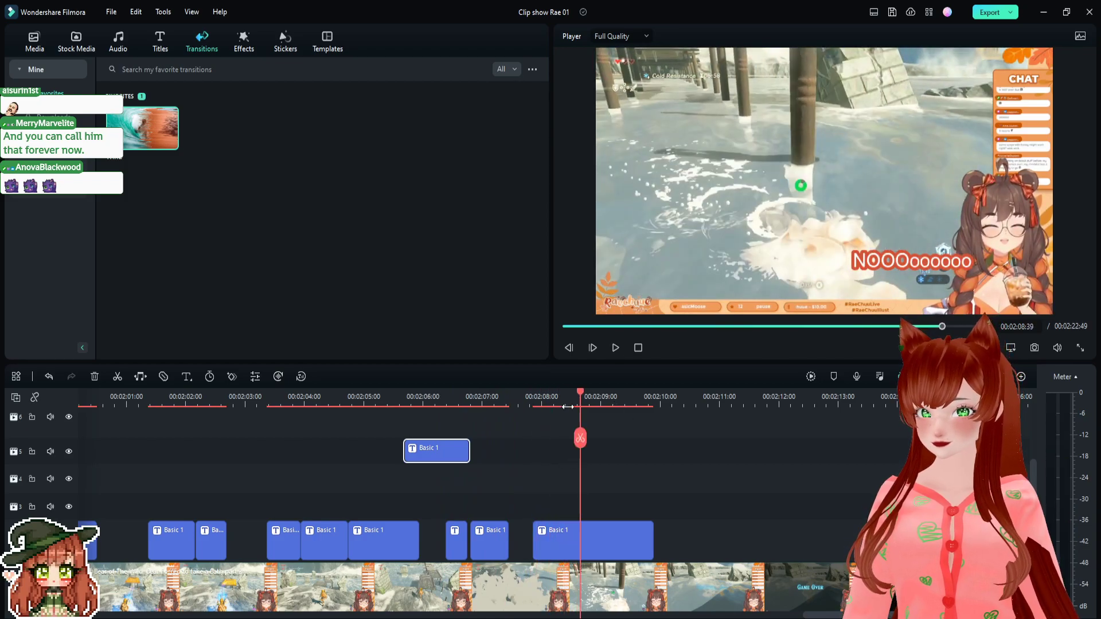
left_click_drag(581, 396, 454, 411)
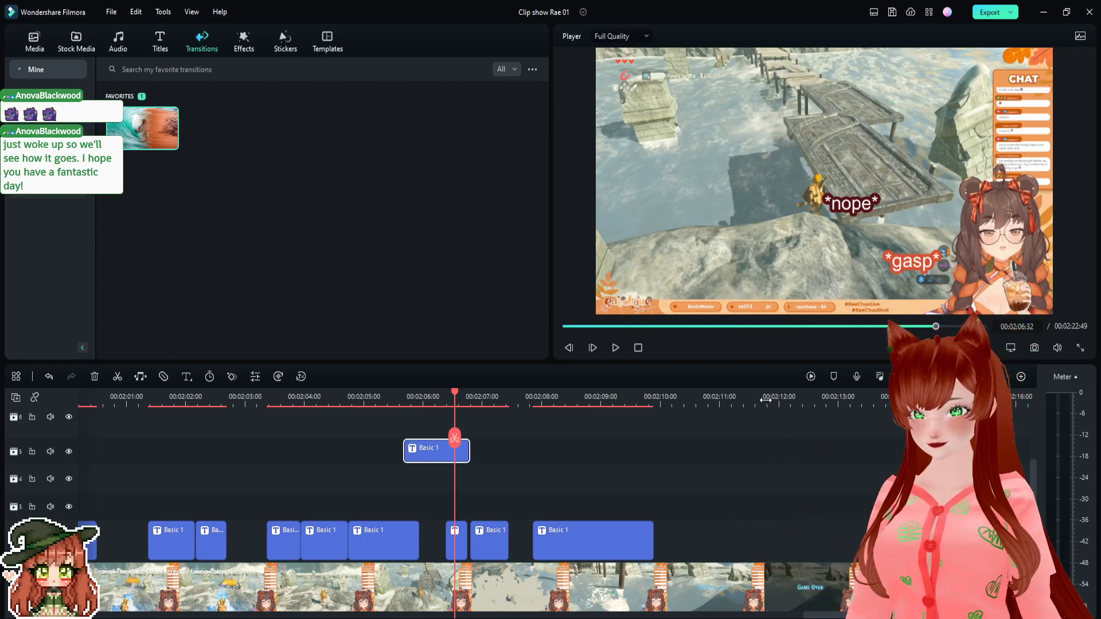
left_click_drag(452, 390, 841, 484)
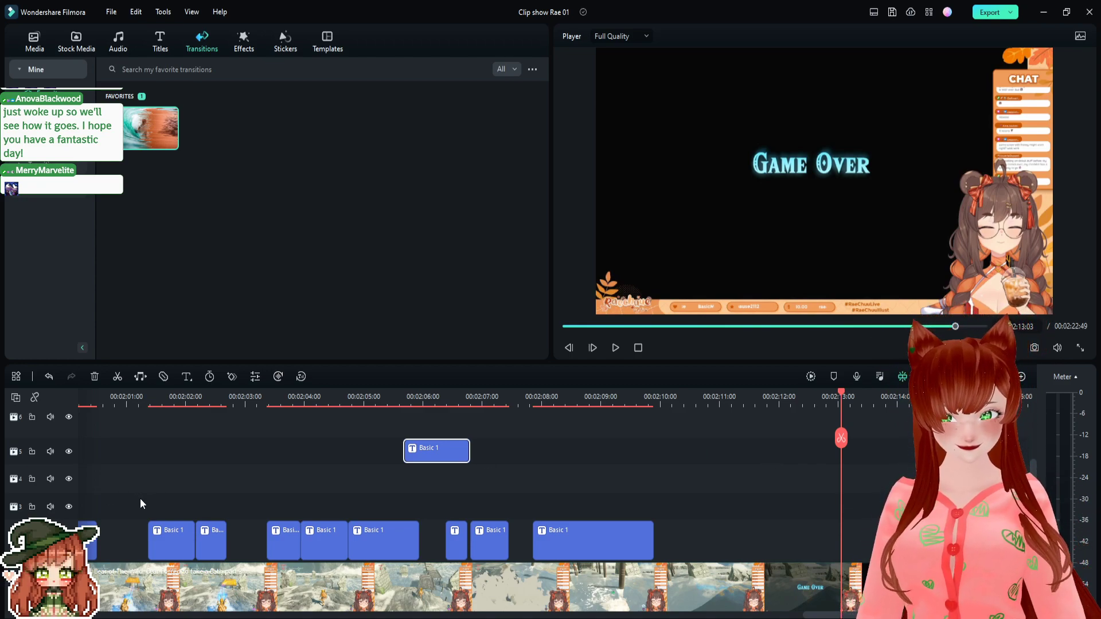
left_click(332, 398)
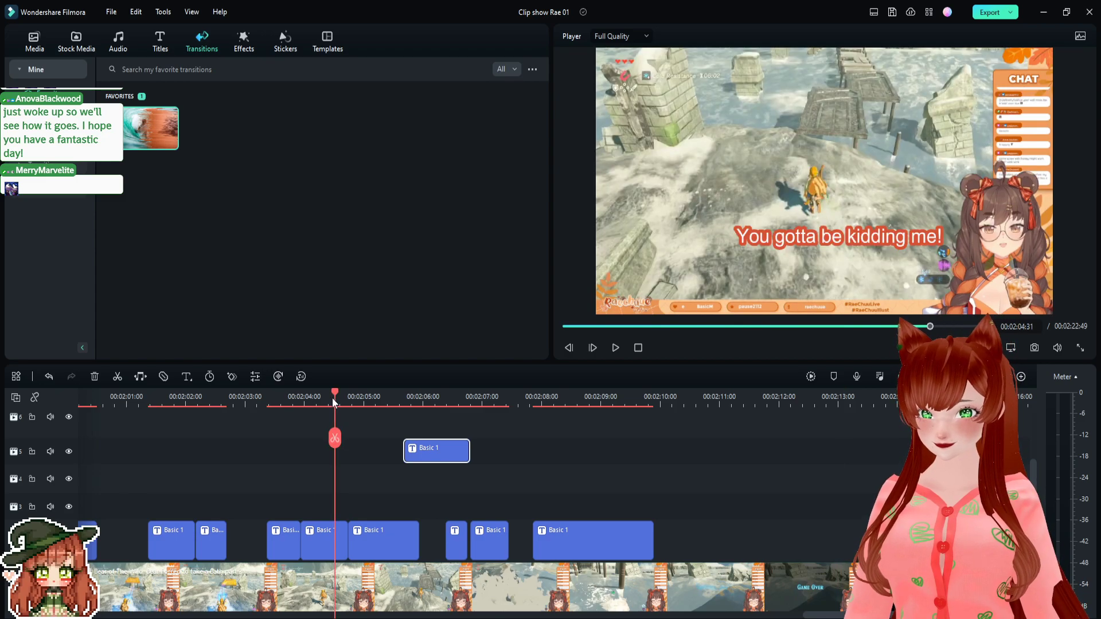
key("space")
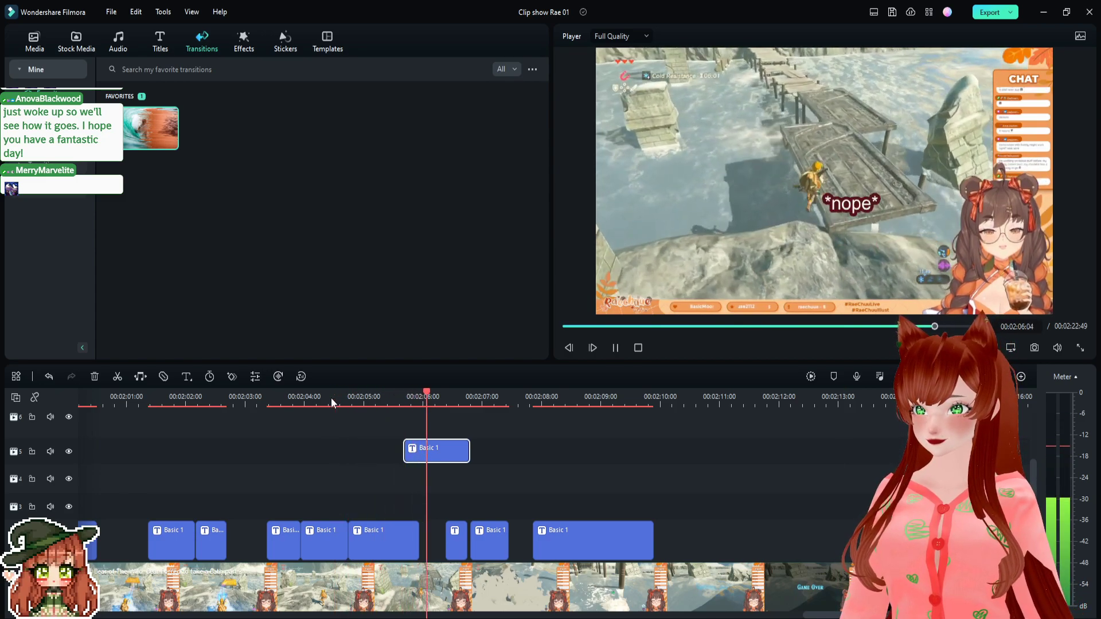
key("space")
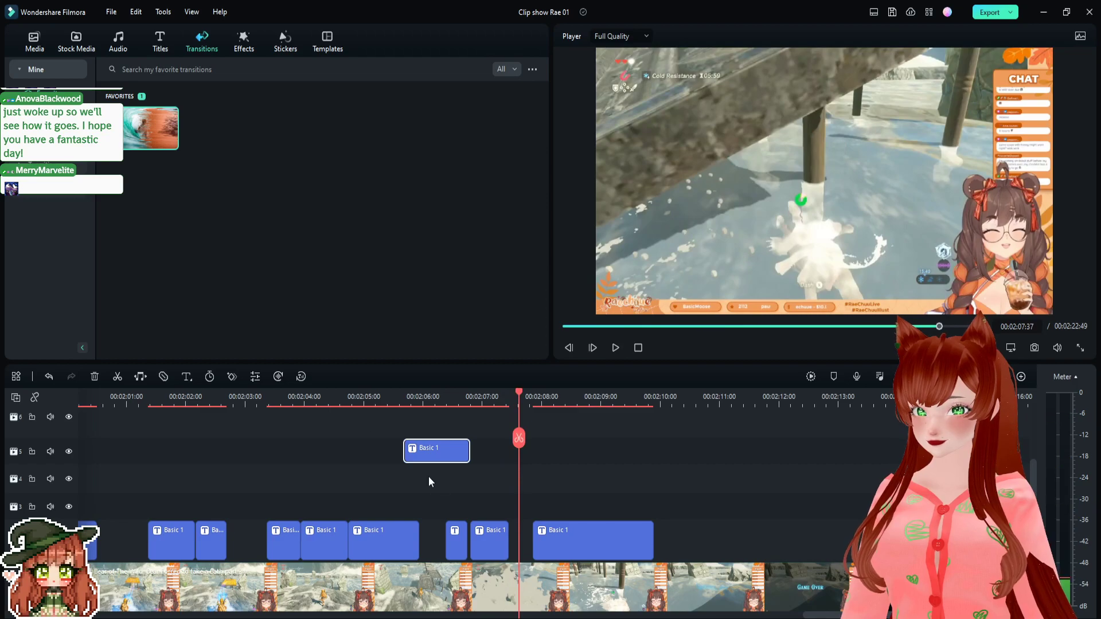
- Enlarge the "*gasp*" caption and shift it up and clear of the avatar
left_click(458, 403)
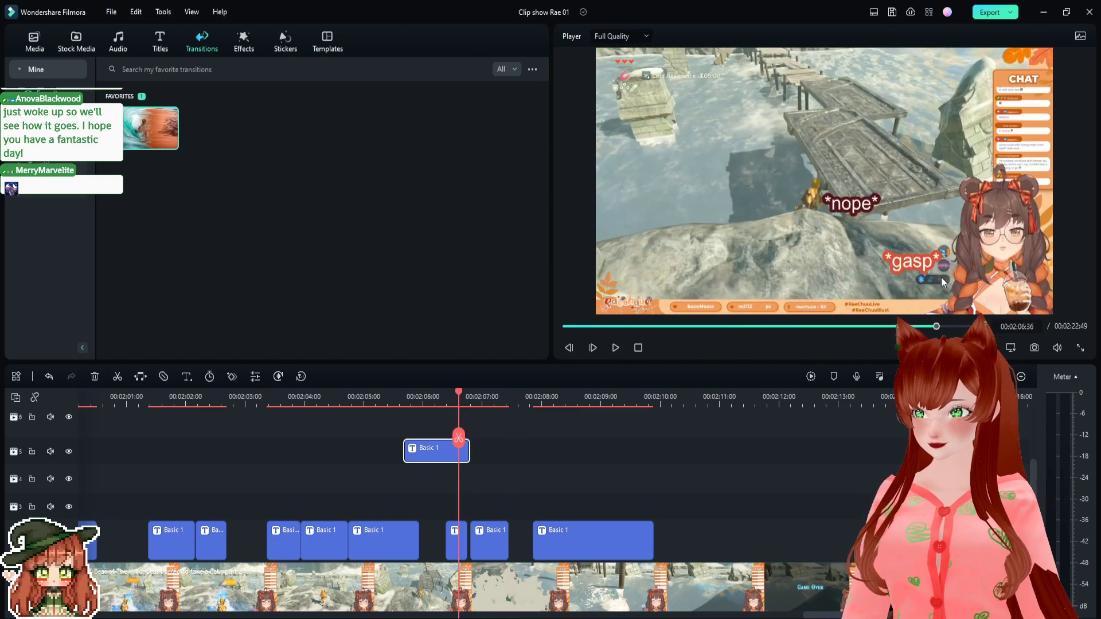
left_click(914, 262)
left_click_drag(885, 245, 918, 251)
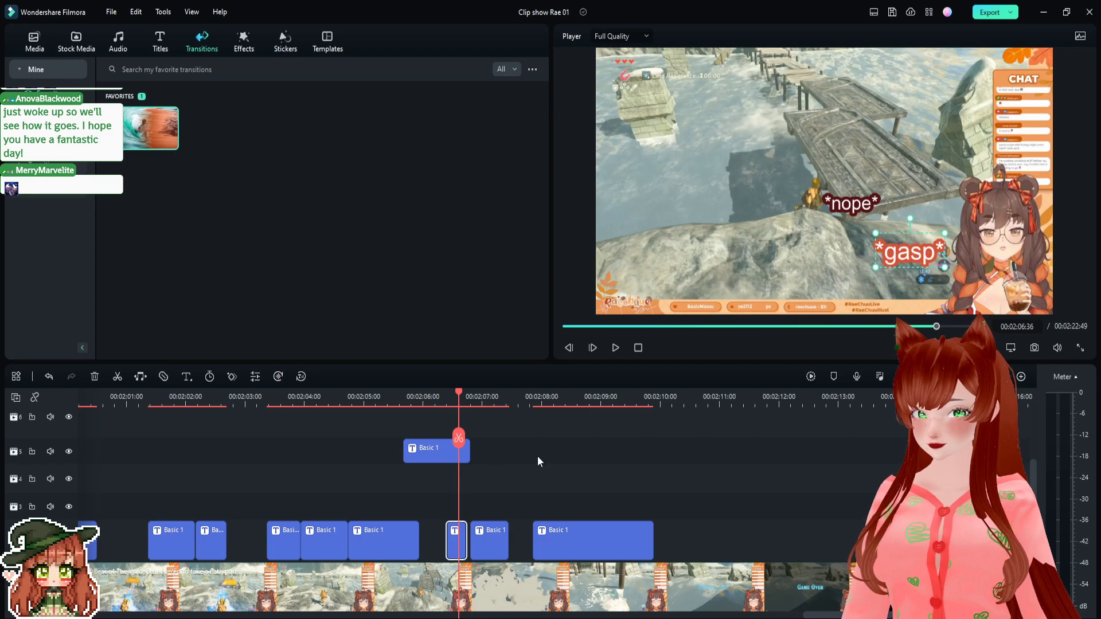
- Enlarge the "PLEASE" caption and move it up beside the avatar
left_click(498, 394)
left_click(886, 264)
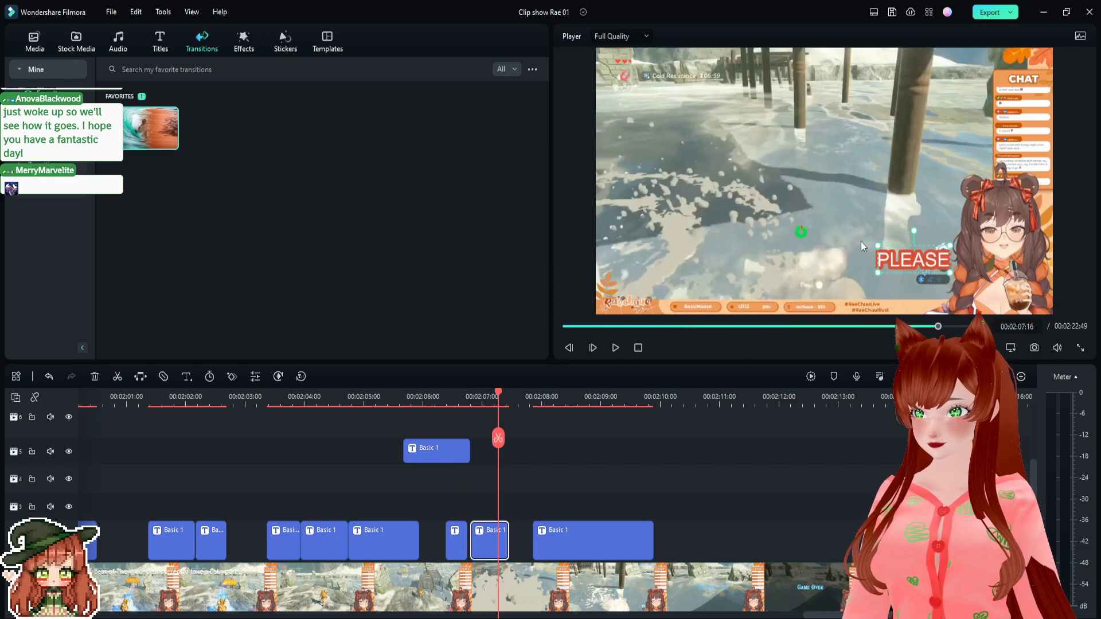
left_click_drag(878, 244, 841, 226)
left_click_drag(907, 246, 903, 210)
- Enlarge the "NOOOoooooo" caption and shift it sideways so it clears the avatar
left_click(591, 402)
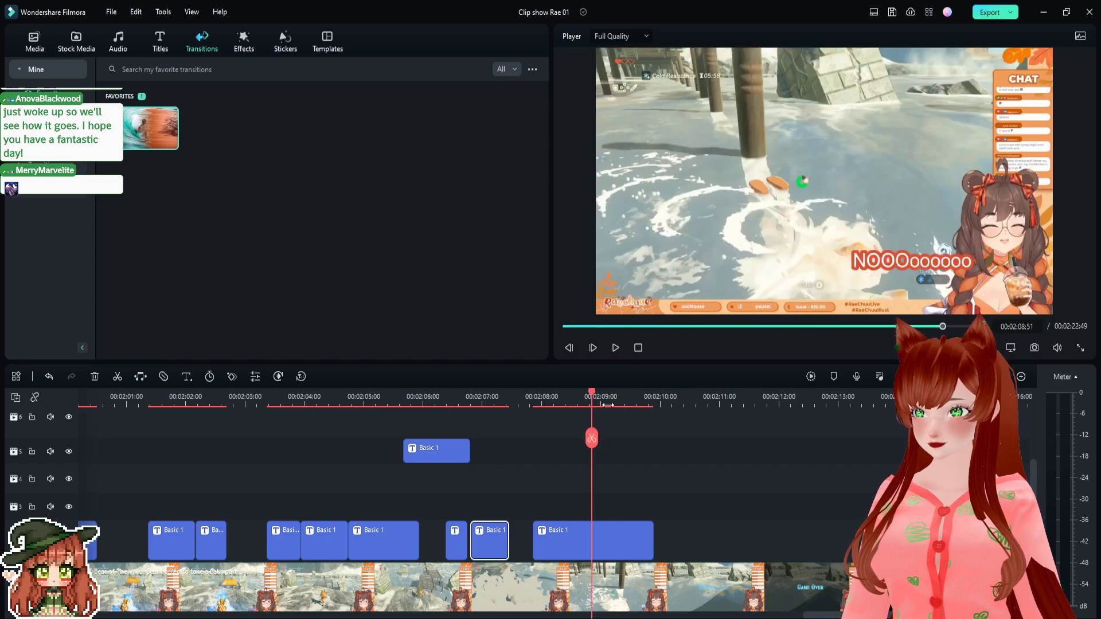
left_click(868, 264)
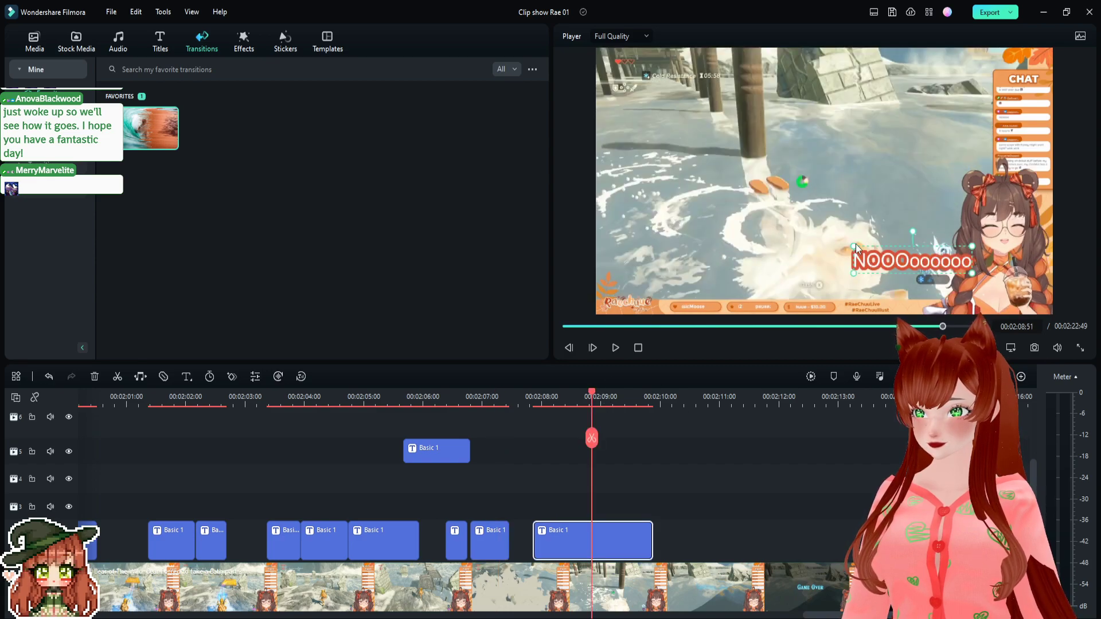
left_click_drag(854, 245, 833, 240)
left_click_drag(889, 262, 866, 263)
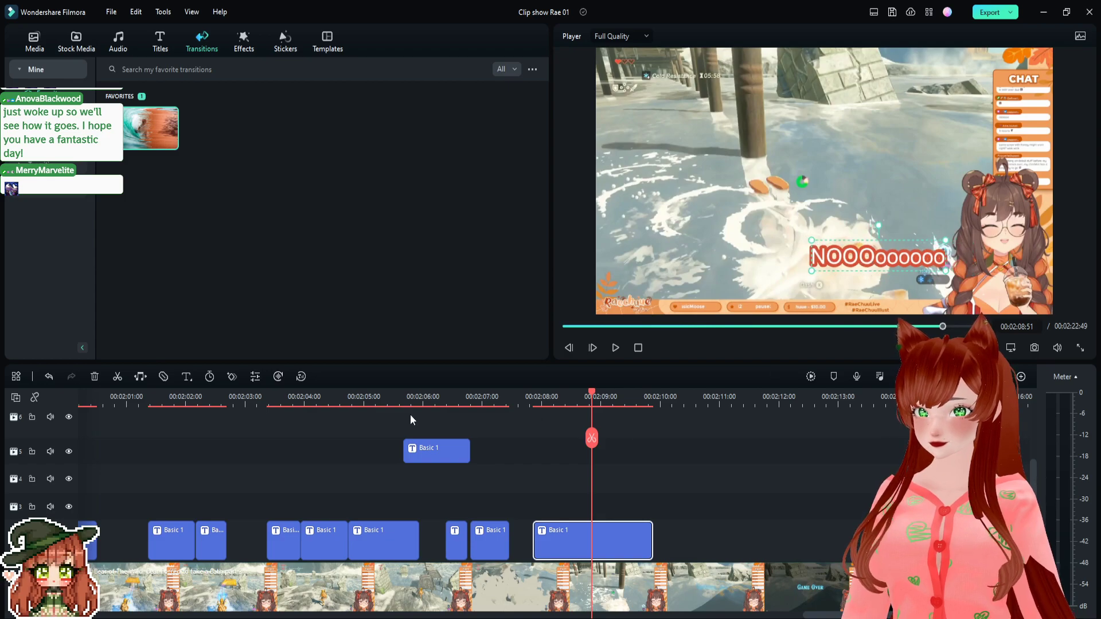
- Play from the end of the "I can walk on this right?" caption through to the "*cries in pain*" caption
left_click(415, 397)
key("space")
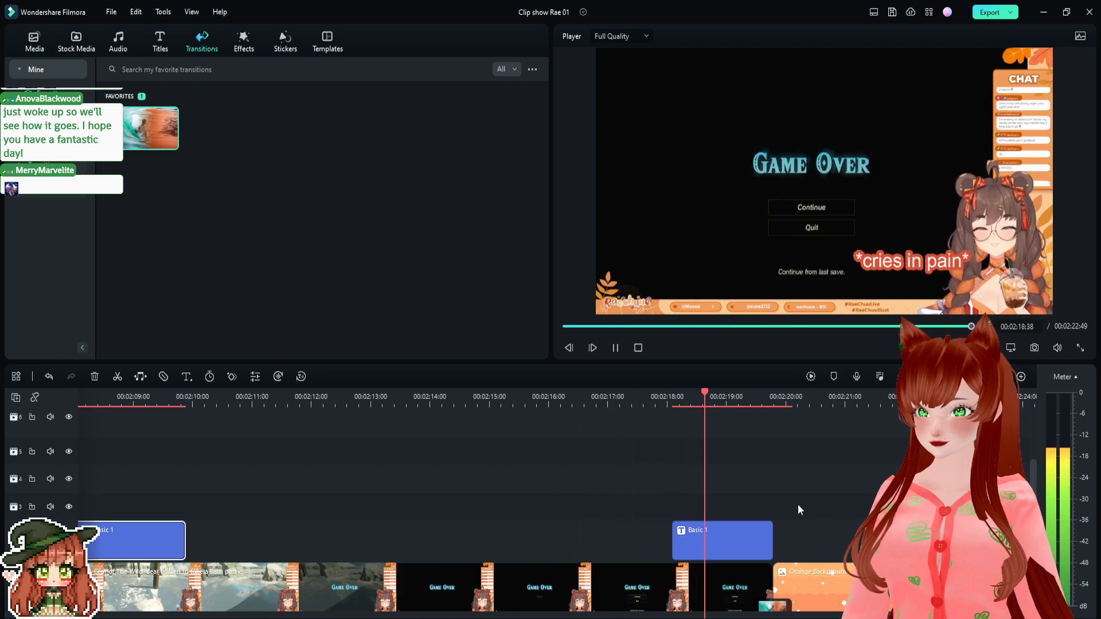
key("space")
- Replay the start of the Game Over stretch and split the gameplay clip at 00:02:13:13
left_click_drag(721, 398, 107, 395)
key("space")
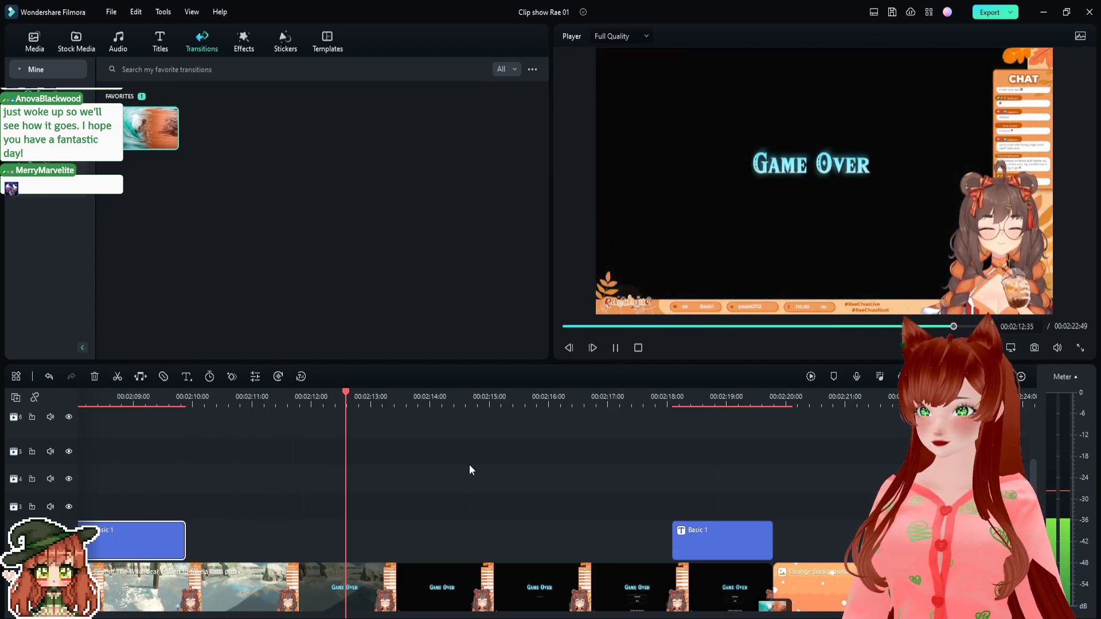
key("space")
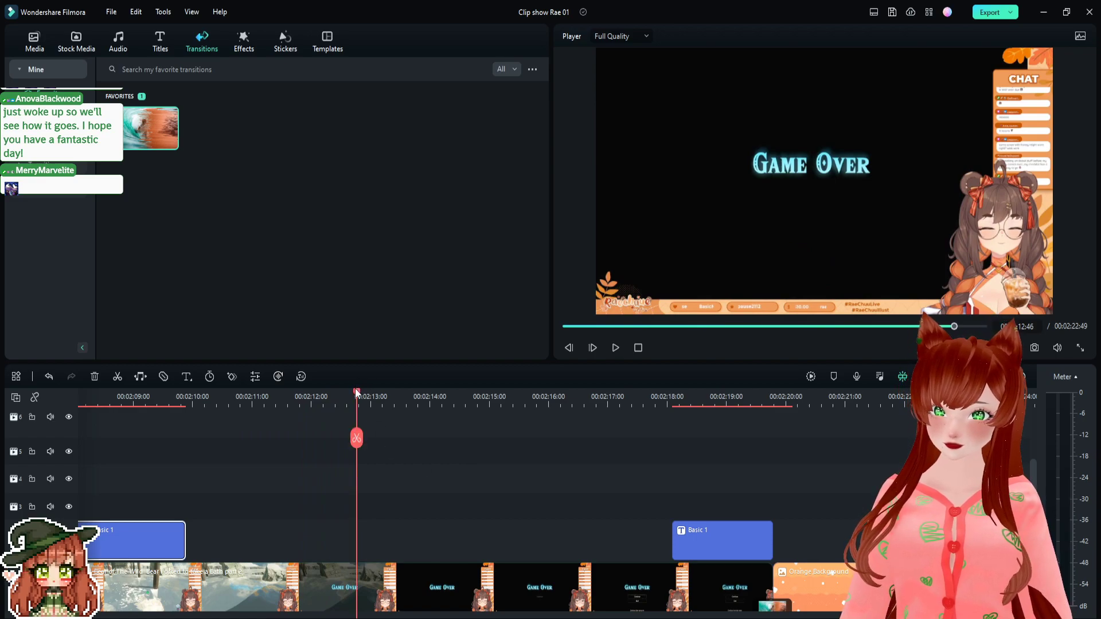
left_click_drag(356, 393, 384, 401)
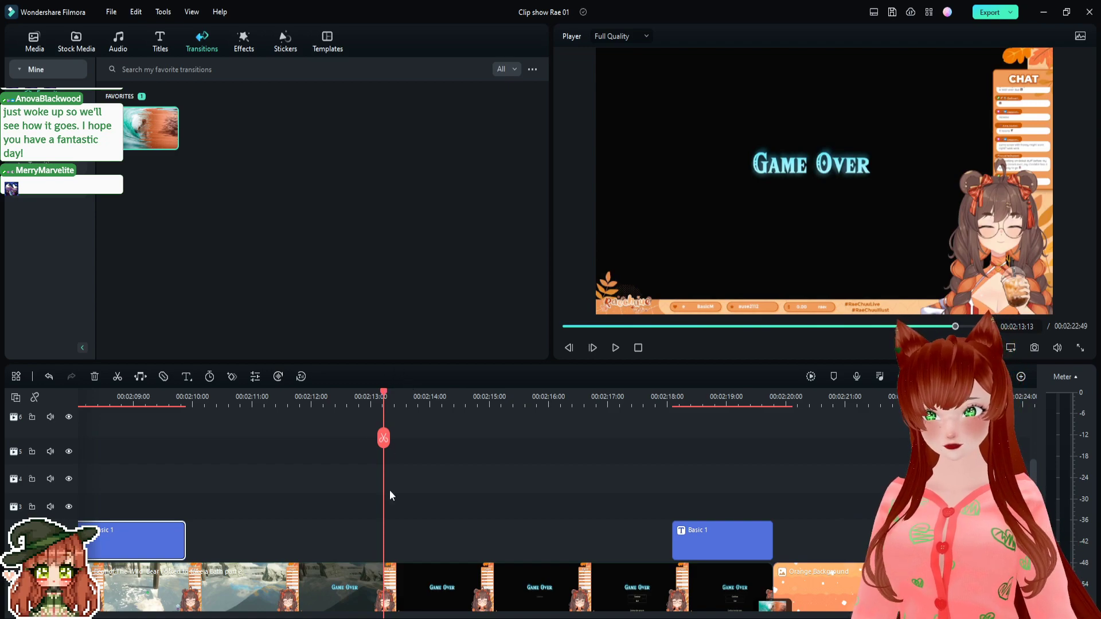
left_click(383, 438)
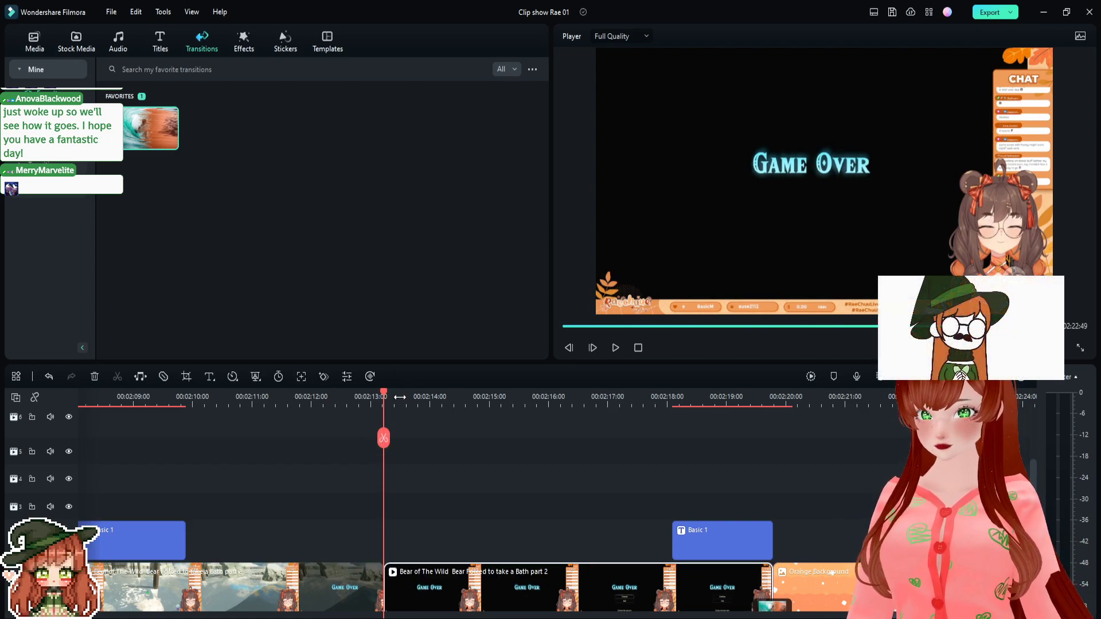
- Scrub through the Game Over stretch and split the gameplay clip at 00:02:16:29, where the Continue option is highlighted
left_click_drag(384, 396, 486, 400)
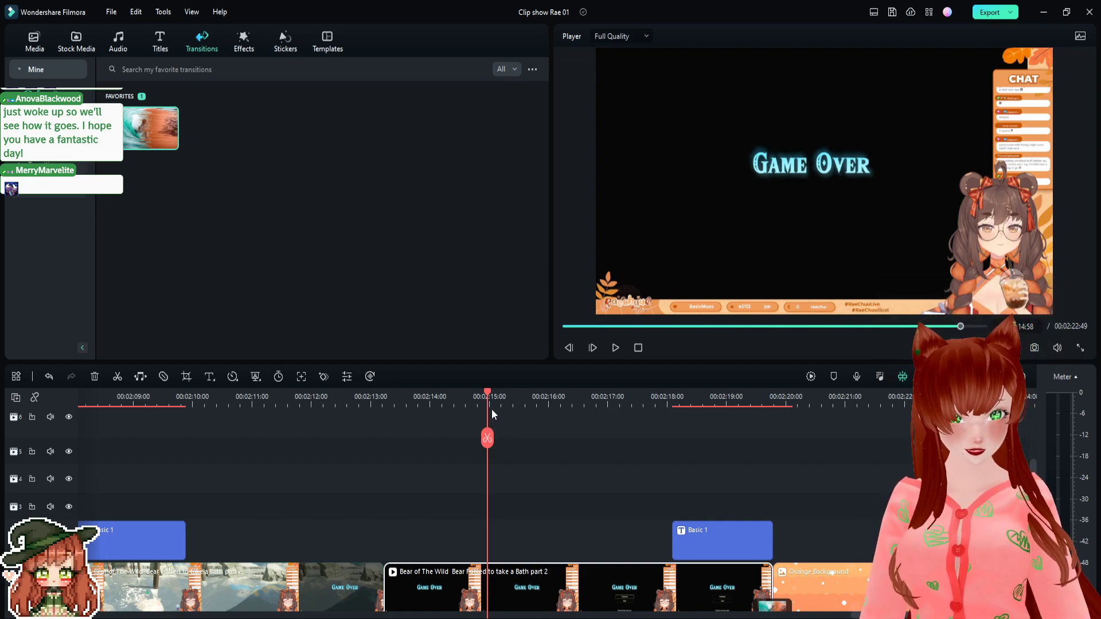
left_click_drag(488, 397, 434, 456)
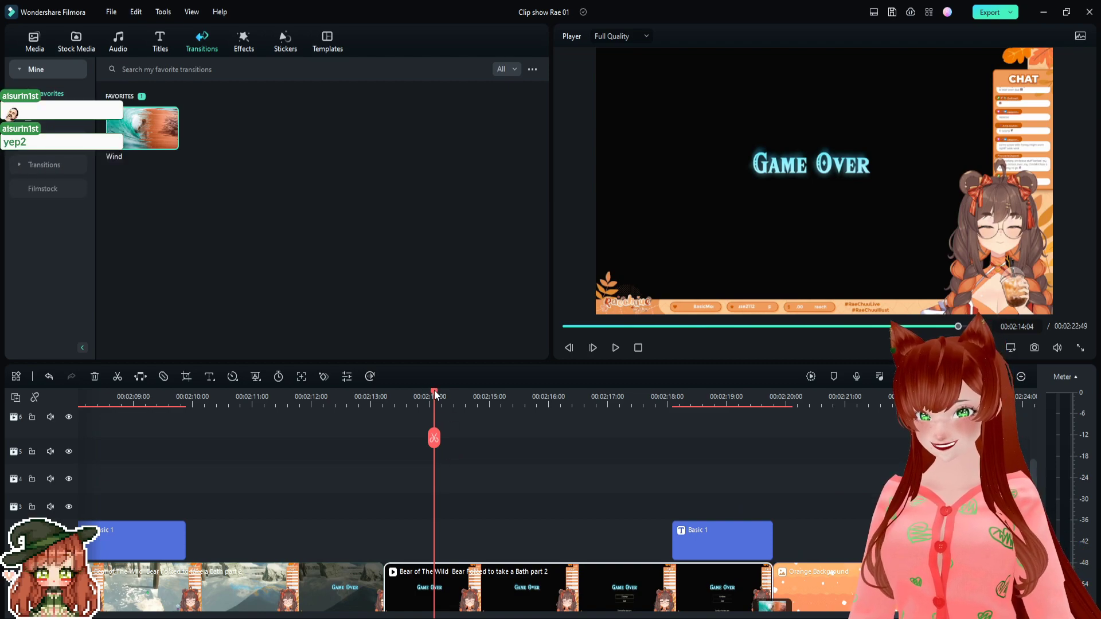
left_click_drag(434, 388, 528, 488)
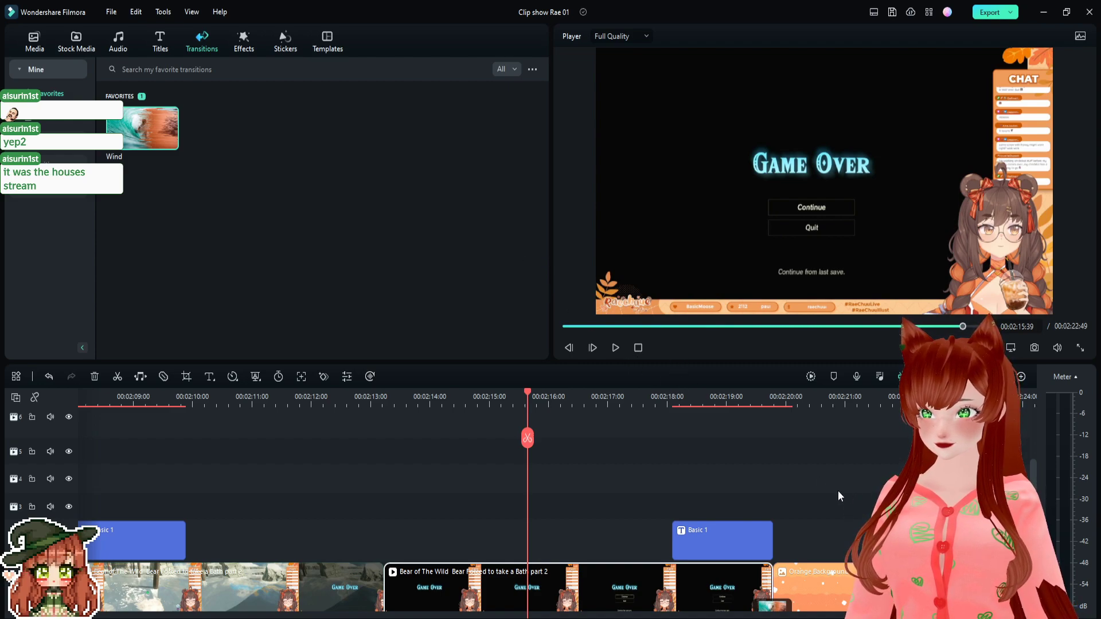
left_click_drag(527, 392, 577, 424)
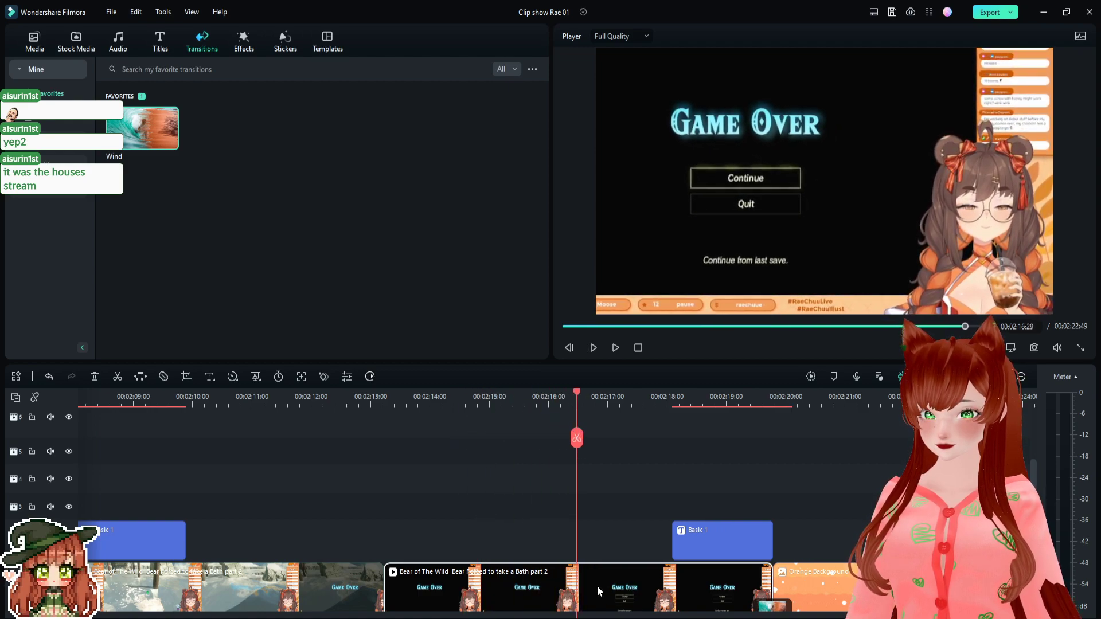
left_click(573, 436)
double_click(609, 580)
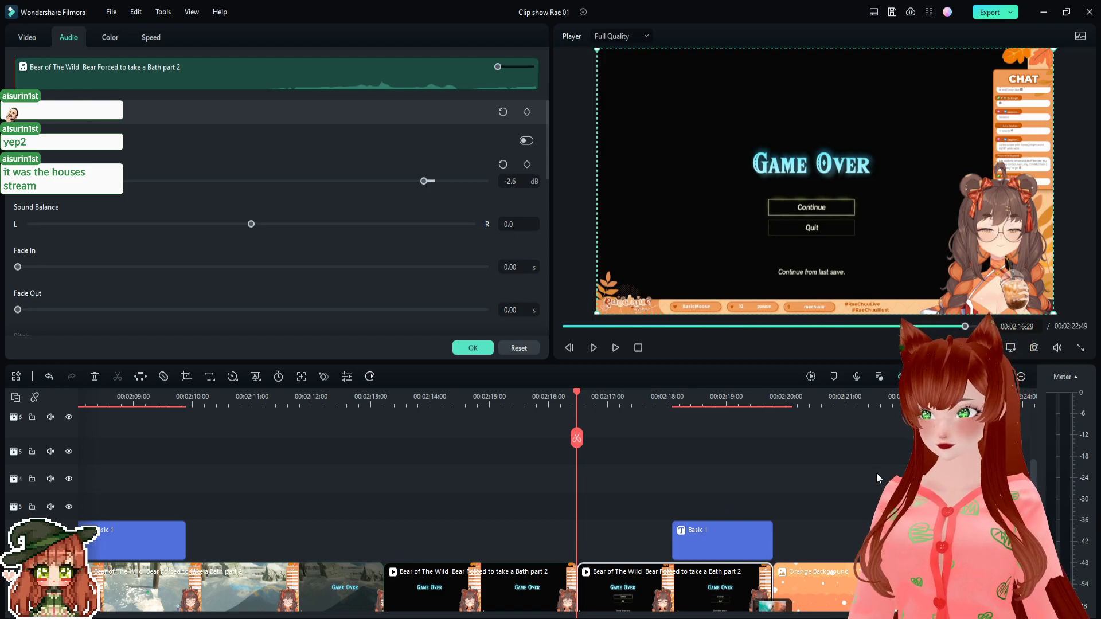
- Play up to the "*cries in pain*" caption, move it beside the avatar over the black area, and enlarge it to font size 56
left_click_drag(337, 397, 316, 424)
key("space")
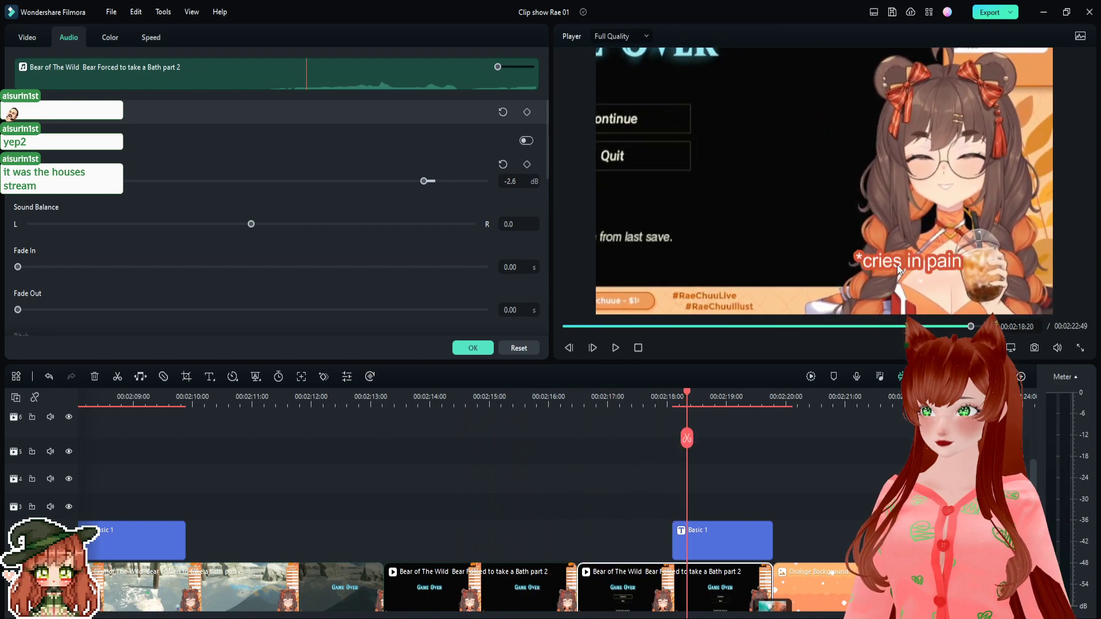
left_click(753, 166)
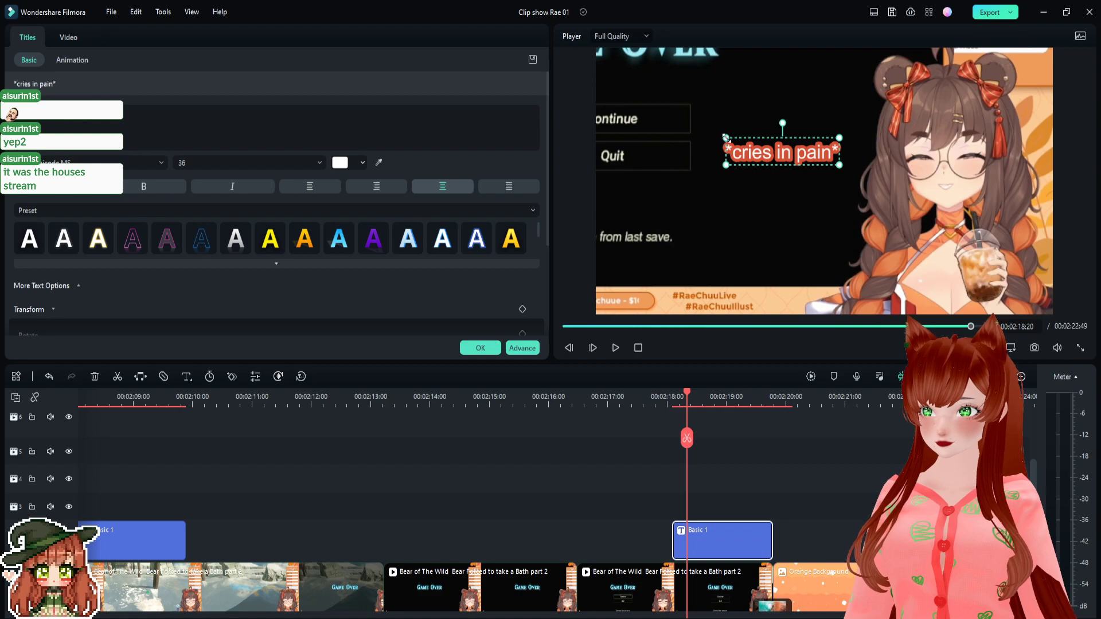
left_click_drag(711, 154, 692, 122)
left_click_drag(763, 156, 787, 149)
- Replace the "xxxxx" placeholders in the video's first two "Clipped By" credits with each clipper's username
key("space")
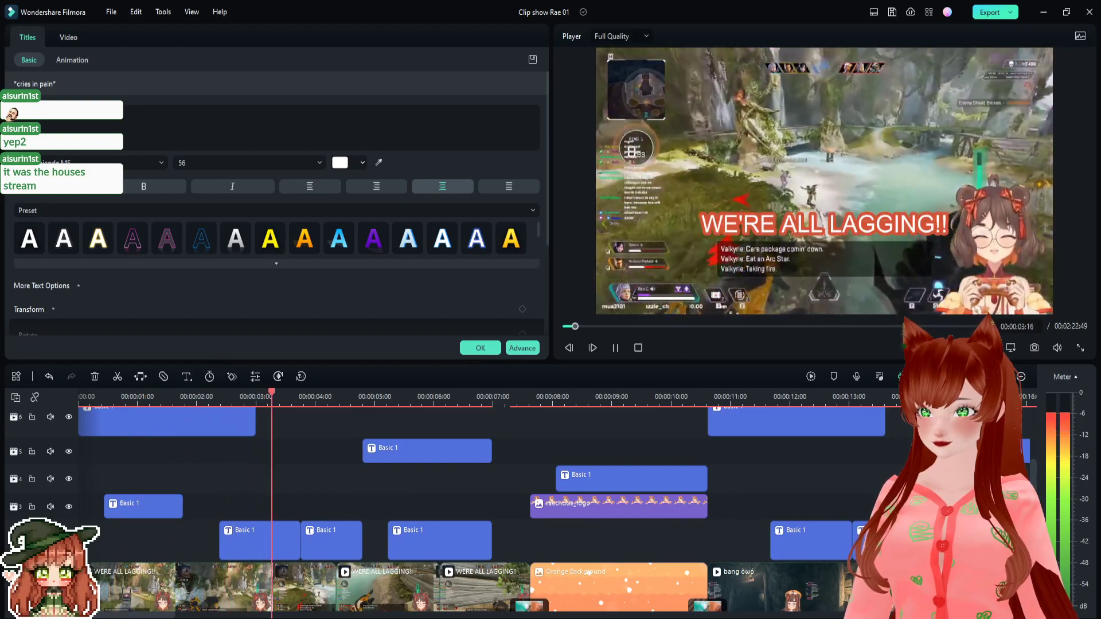
key("space")
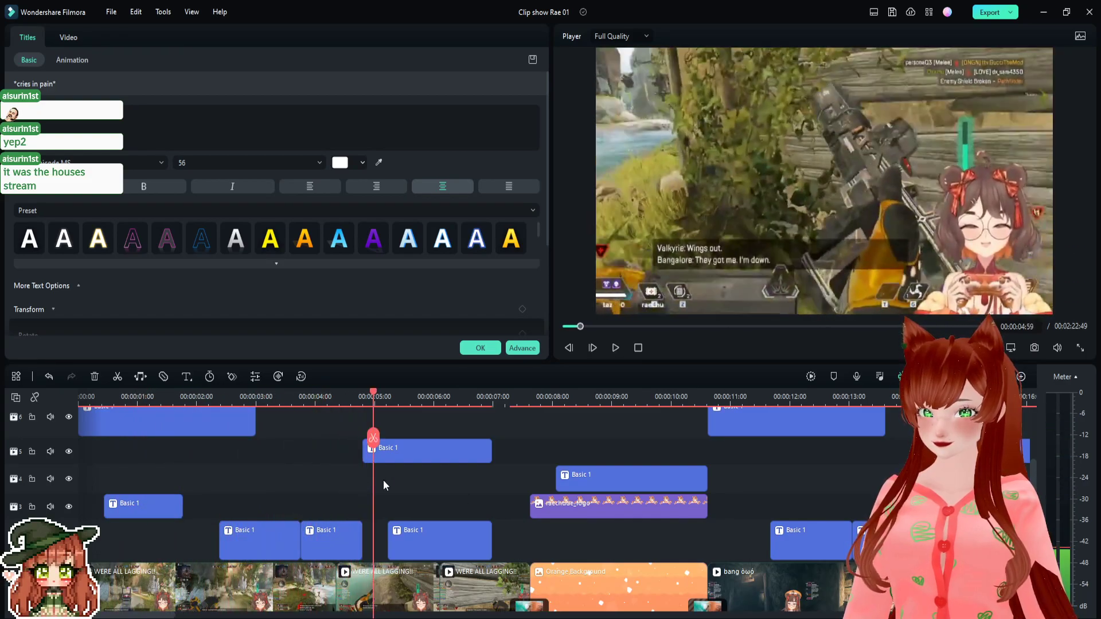
left_click(194, 400)
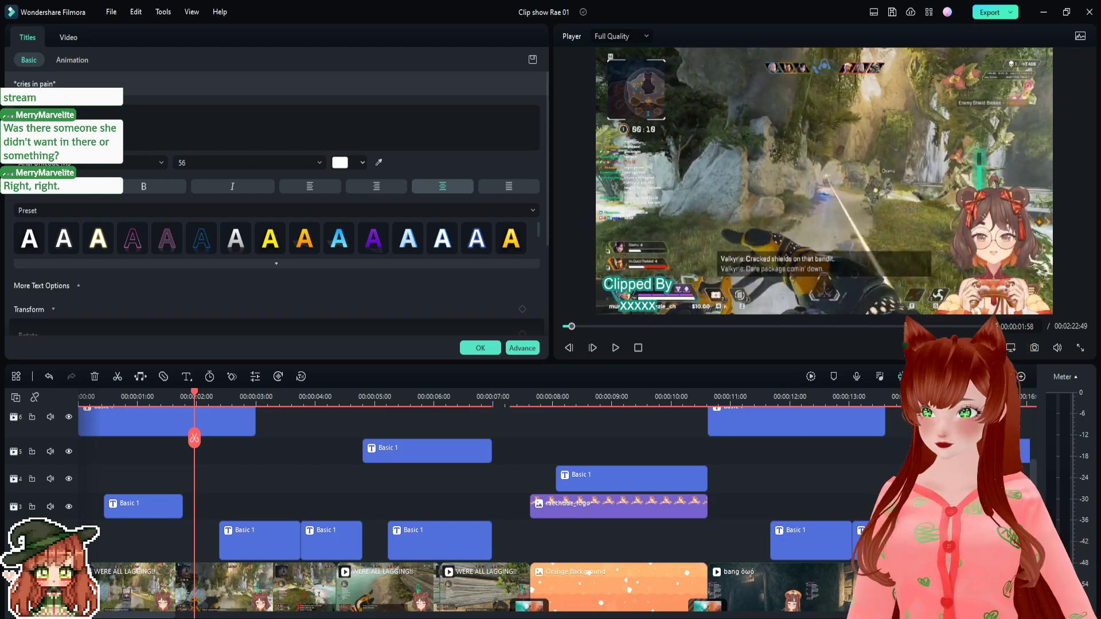
left_click(166, 421)
type("C0R0Cola")
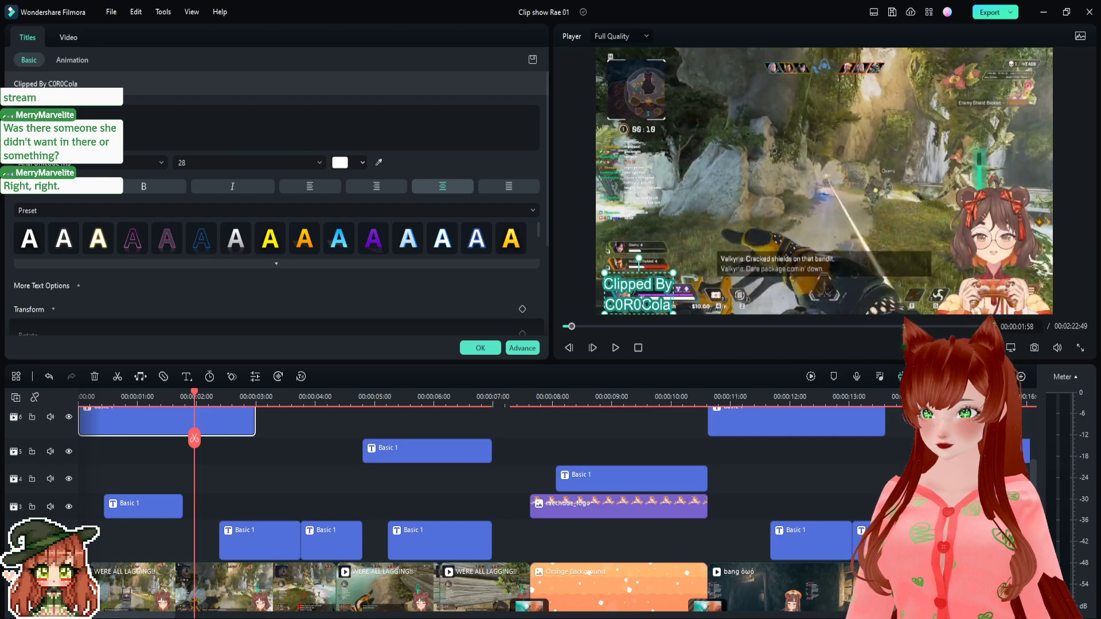
left_click(759, 398)
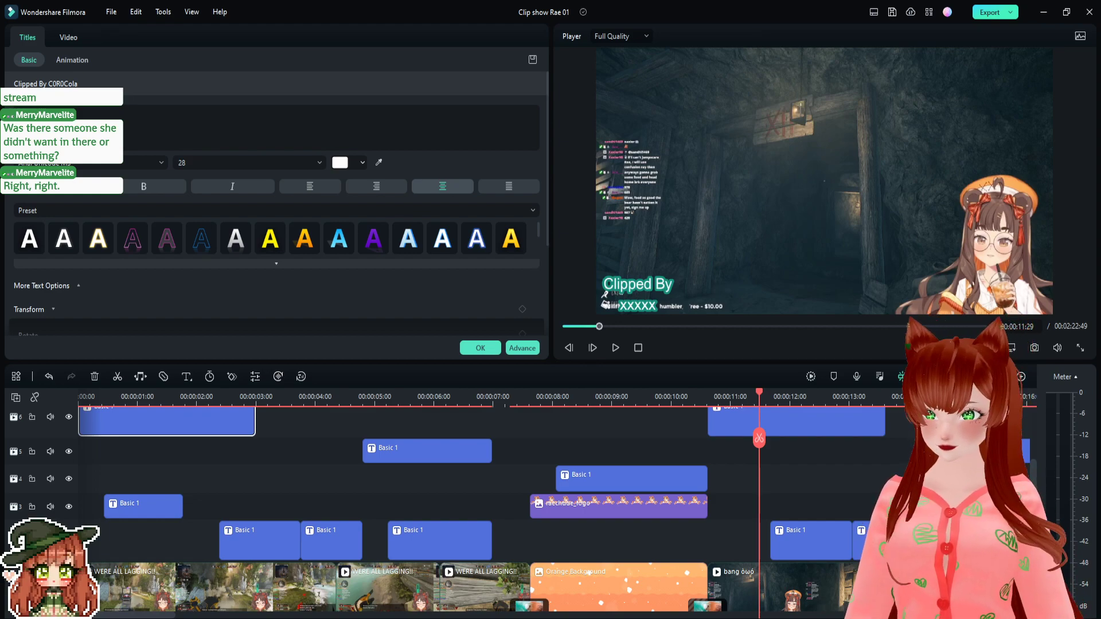
left_click(605, 294)
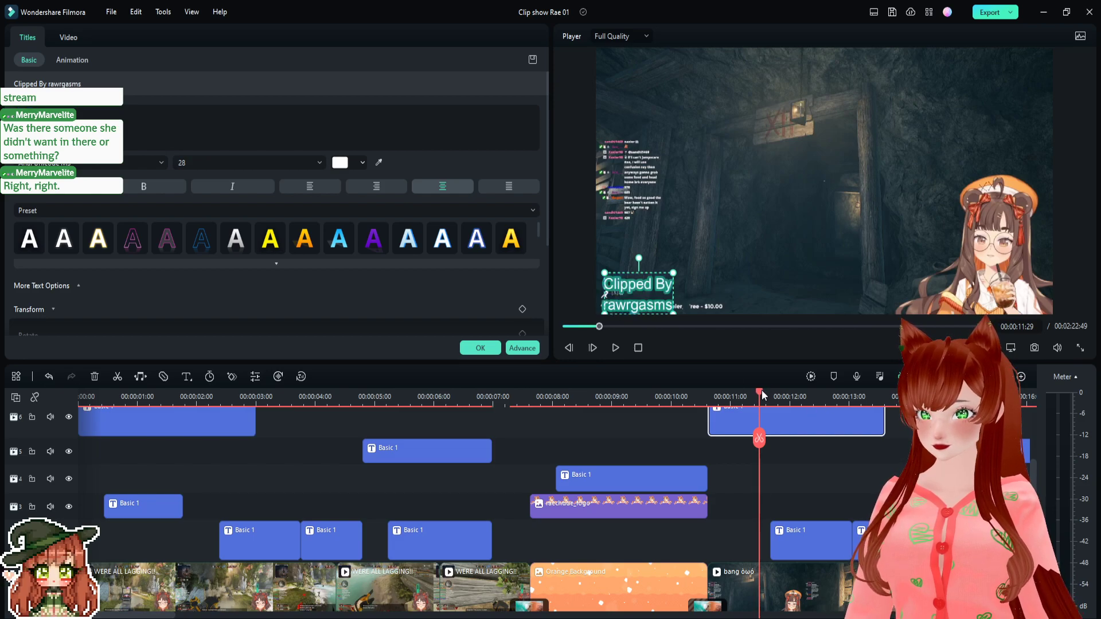
- Replace the "xxxxx" placeholder in the "Clipped By" credit over the "Better in pairs" clip with the clipper's username
left_click_drag(763, 396, 1040, 438)
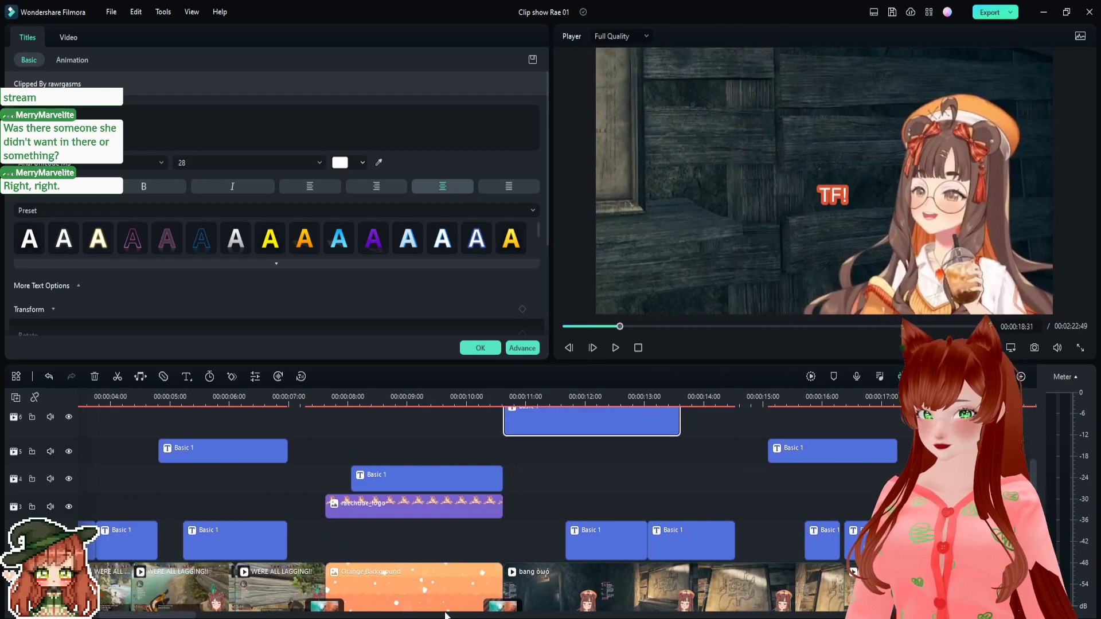
scroll(445, 615, "right", 10)
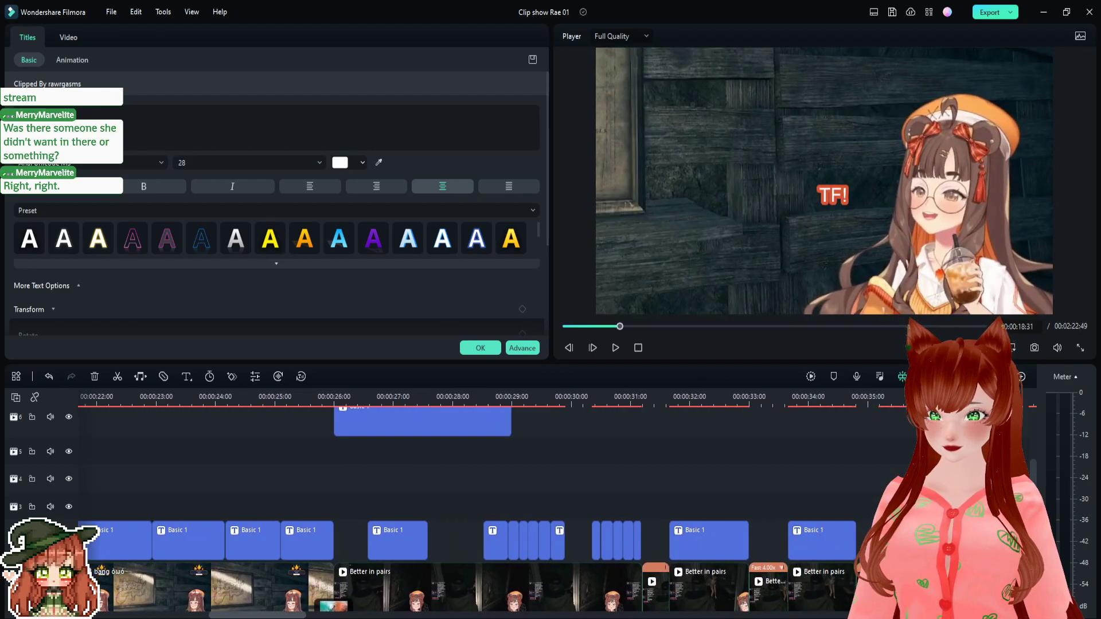
scroll(258, 614, "right", 1)
left_click(328, 396)
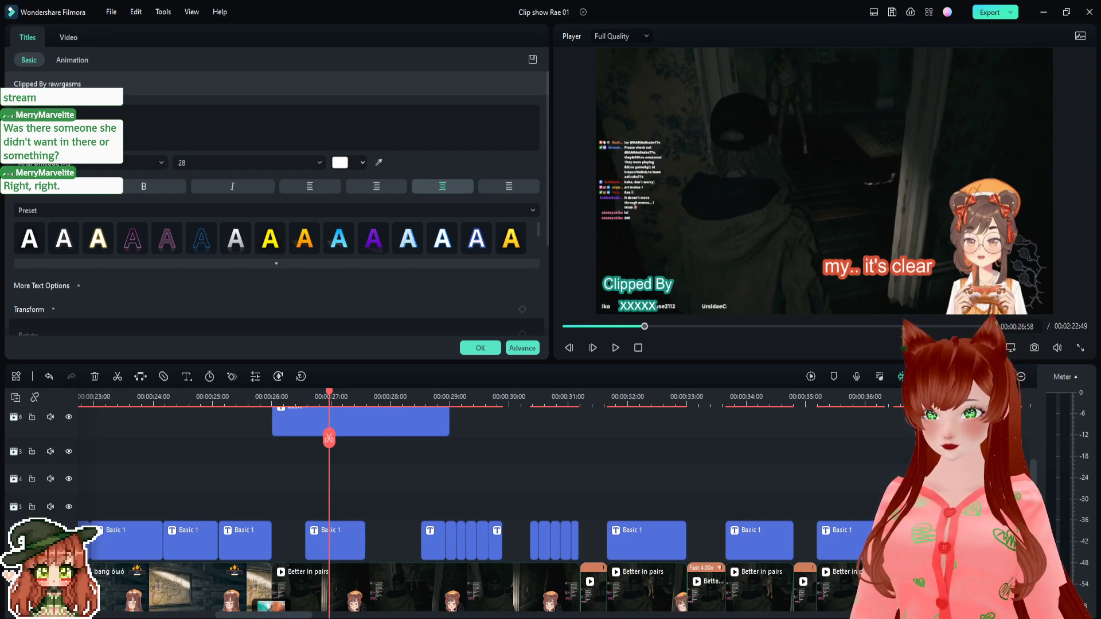
left_click(637, 284)
mouse_move(634, 305)
left_mouse_down()
mouse_move(655, 306)
mouse_move(613, 305)
left_mouse_up()
type("AmeJouten")
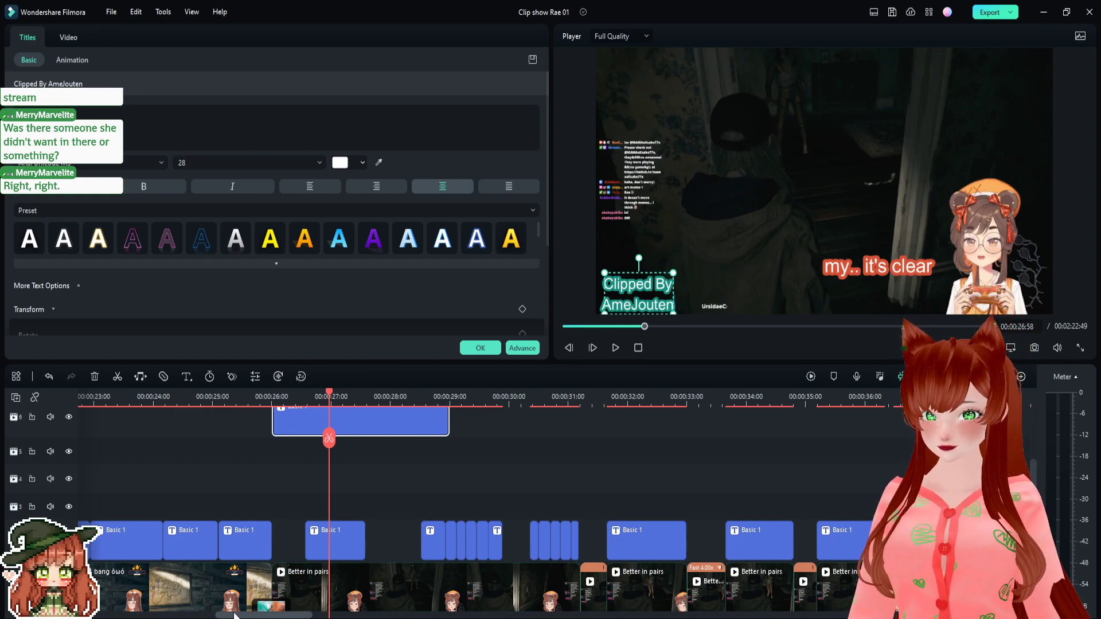
- Fill in the clipper's username in the "Clipped By" credit over "Don't get the milk." and nudge the credit fully inside the frame
left_click_drag(248, 615, 407, 617)
left_click(305, 396)
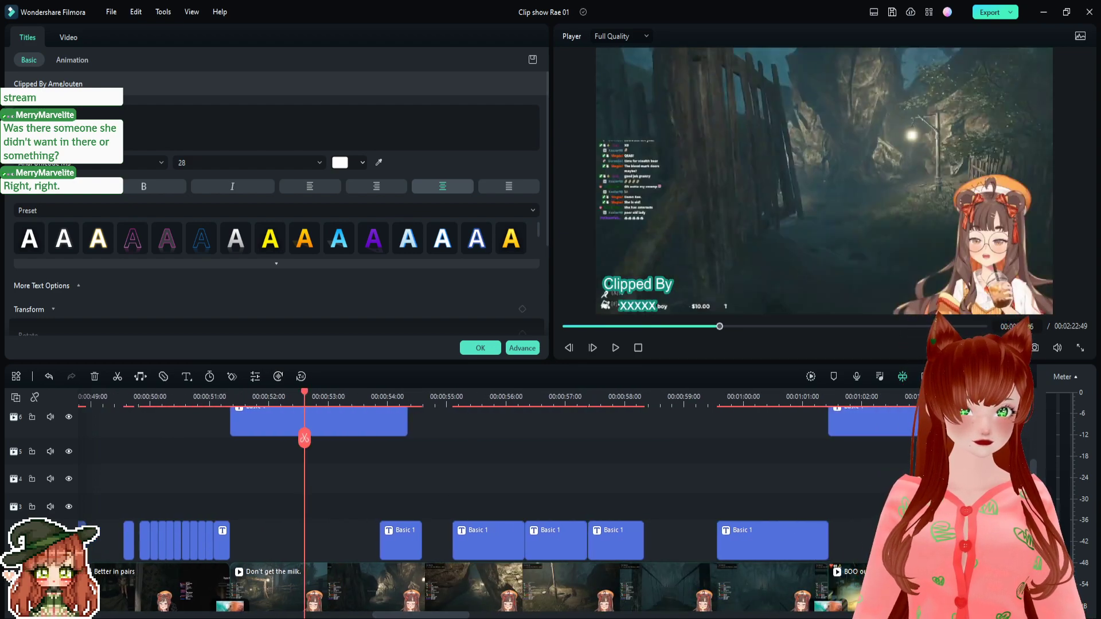
left_click(344, 421)
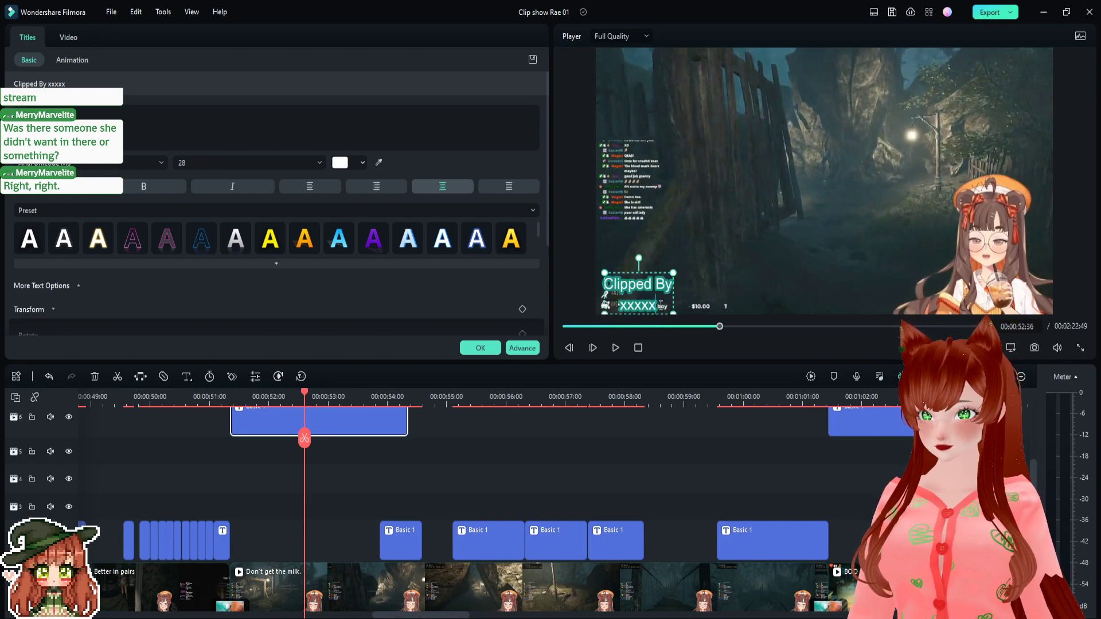
left_click_drag(619, 305, 657, 306)
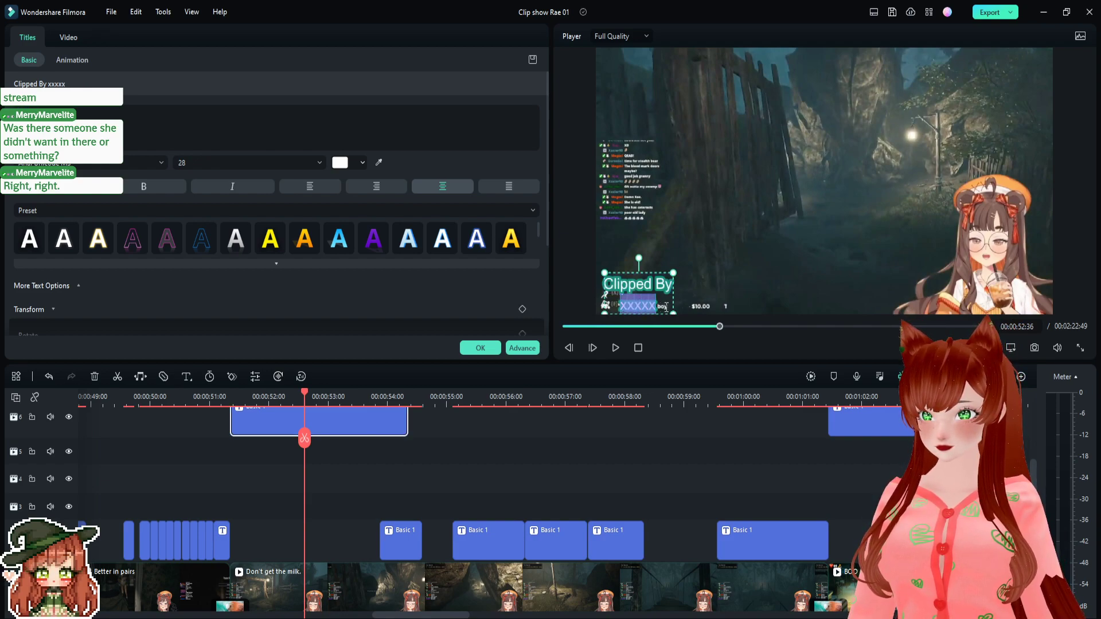
type("Ace_Venegas")
left_click(567, 296)
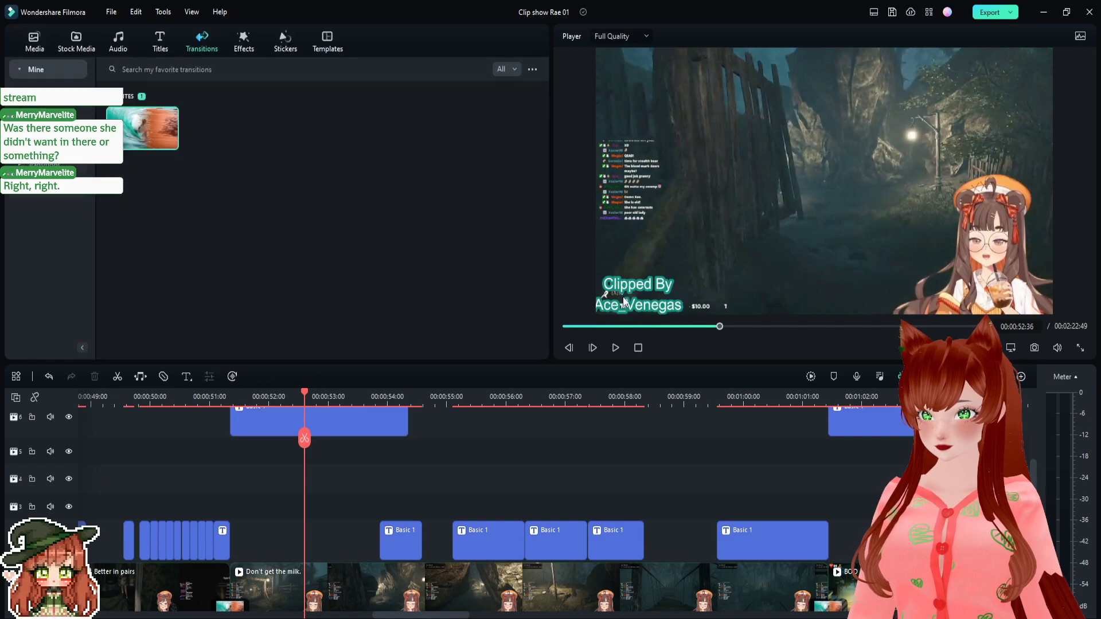
left_click_drag(654, 306, 656, 306)
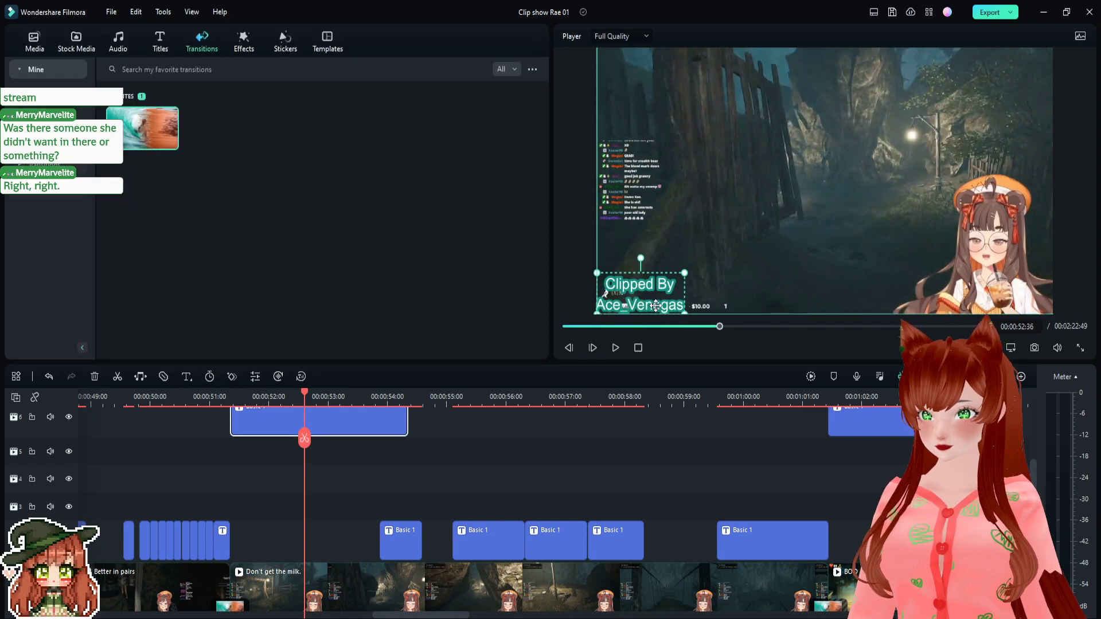
left_click(585, 299)
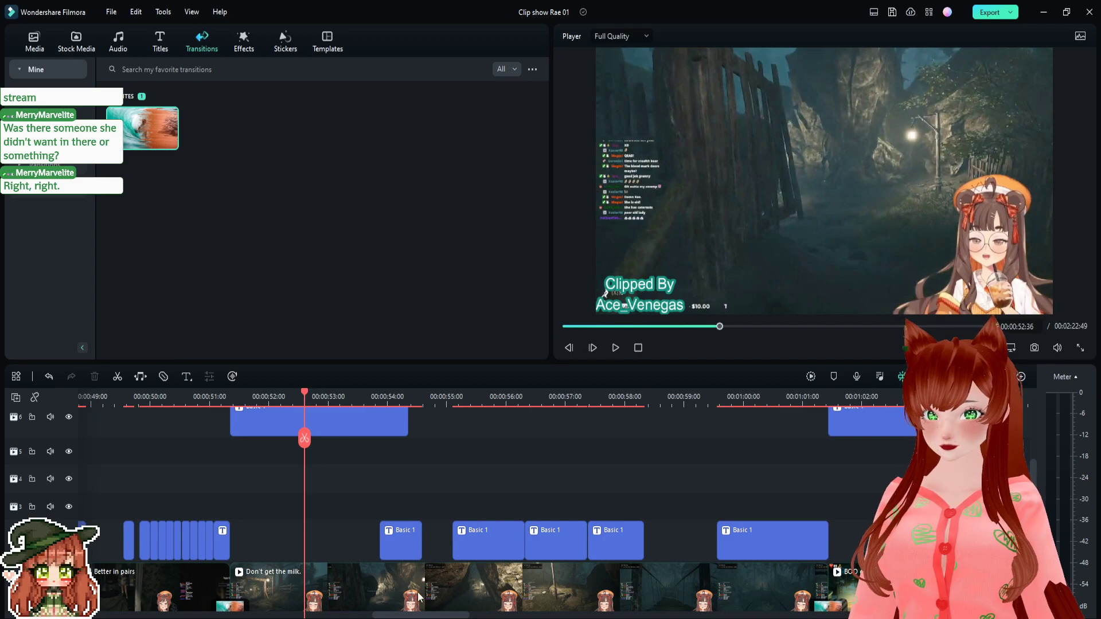
- Put the clipper's username in the "Clipped By" credit over the "BOO outsmarts Bear." clip and shift it inside the frame edge
left_click(879, 393)
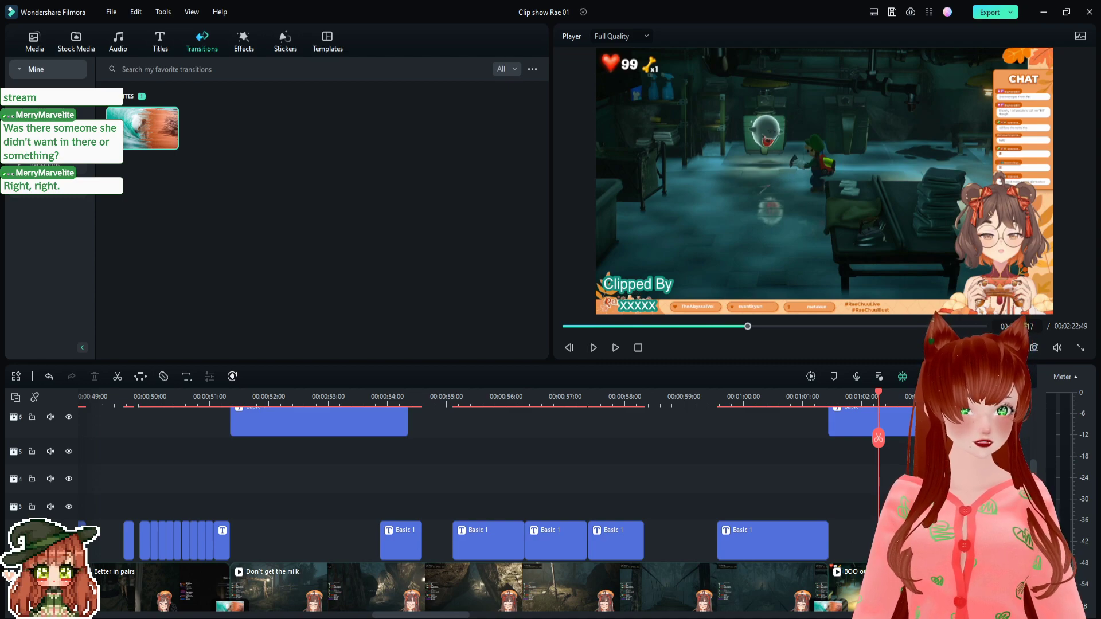
double_click(848, 421)
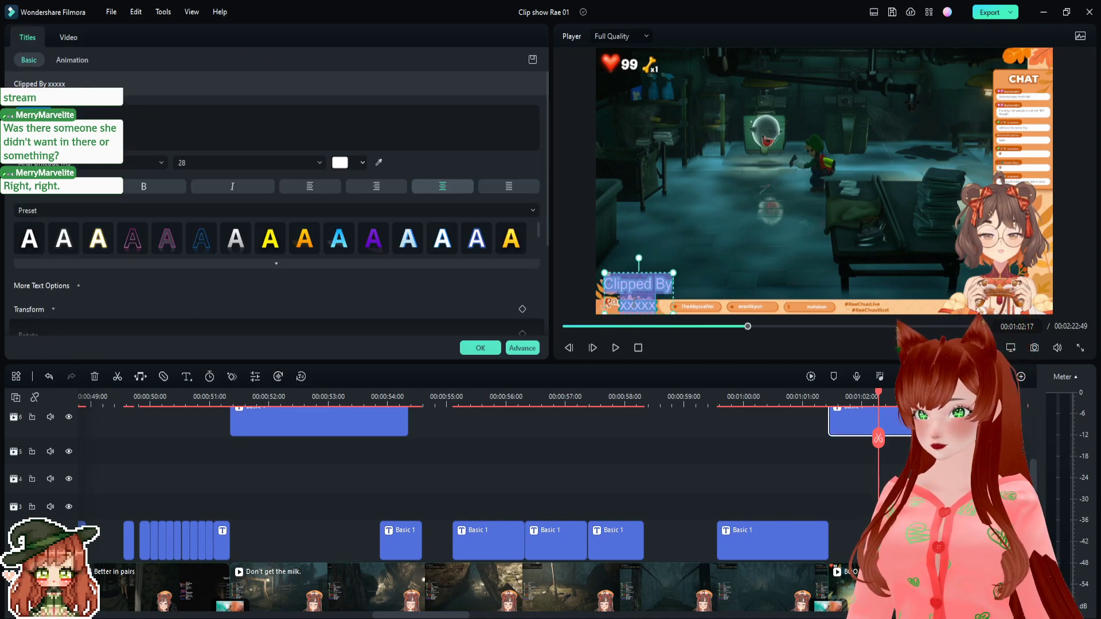
type("Ace_Venegas")
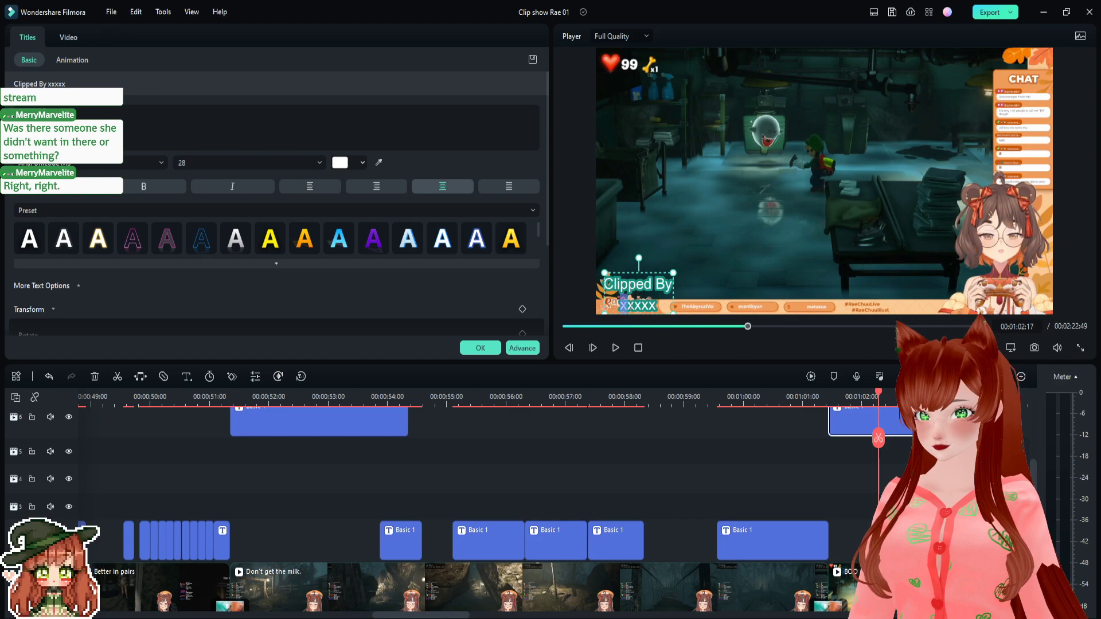
left_click(564, 289)
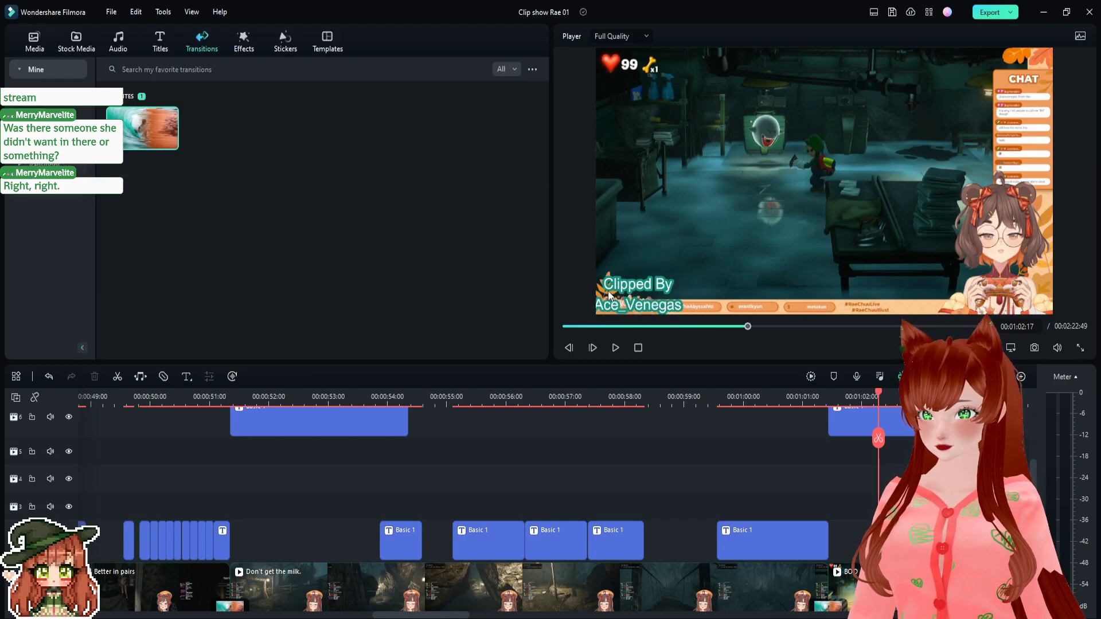
left_click(579, 289)
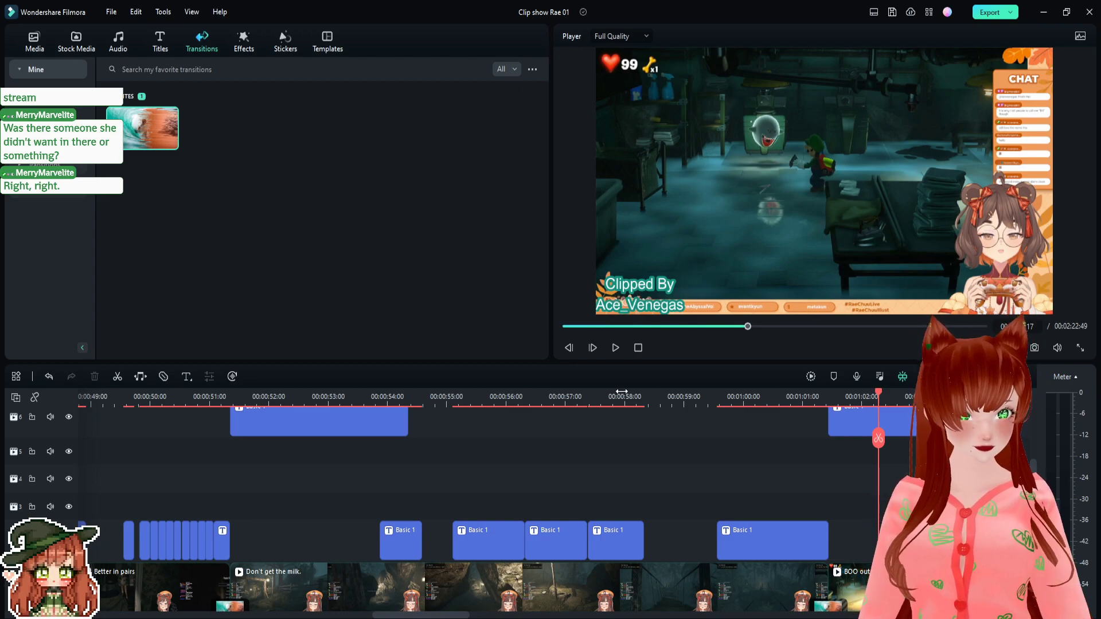
- Enter the clipper's username in the "Clipped By" credit over the "you can't kill me any more" clip and move it inside the frame
left_click_drag(443, 616, 545, 616)
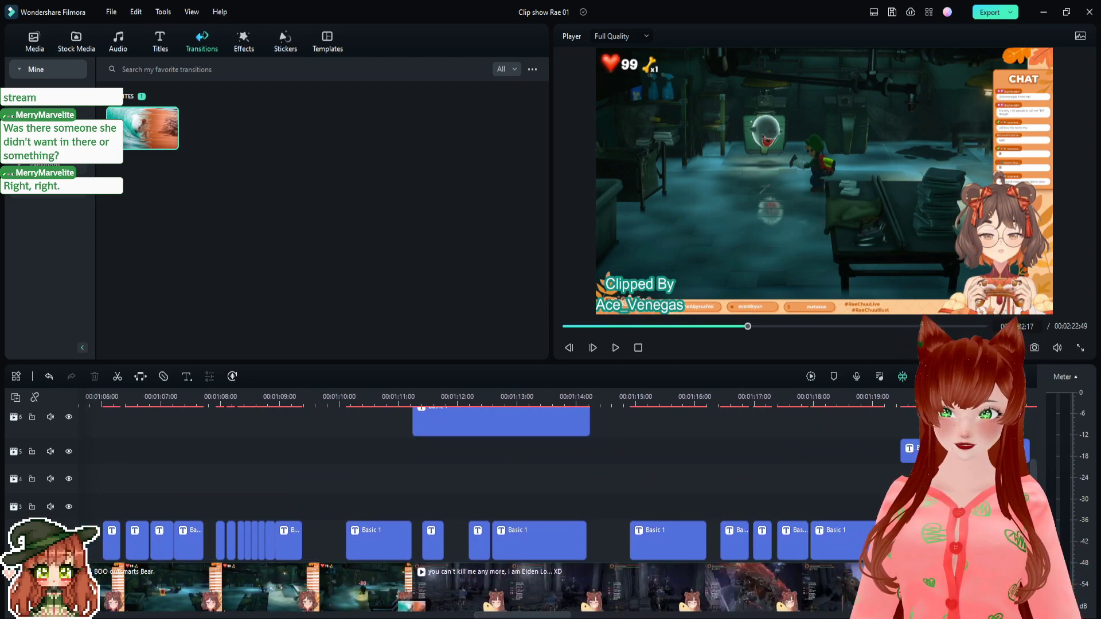
left_click(488, 396)
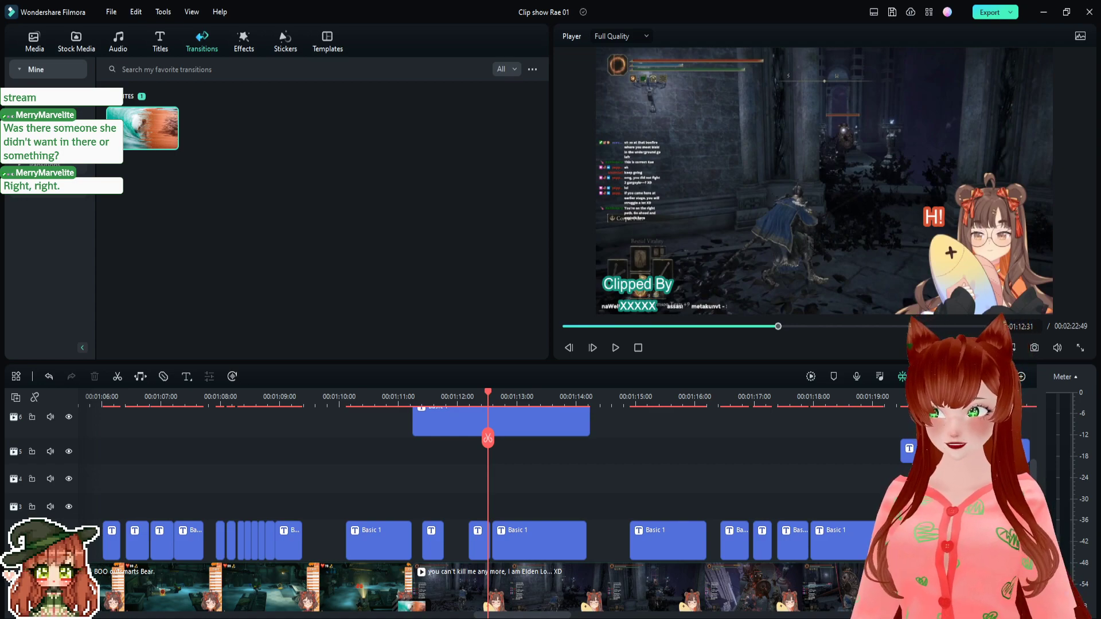
double_click(539, 421)
key("BackSpace")
type("peppanda2525")
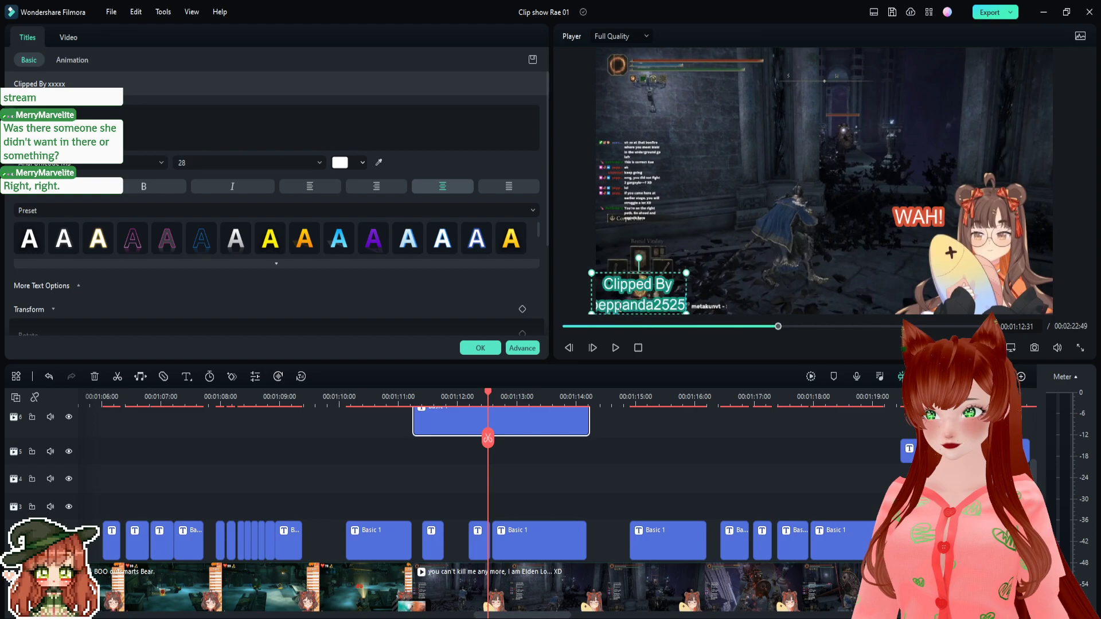
left_click(595, 314)
left_click_drag(641, 287, 647, 287)
left_click(574, 295)
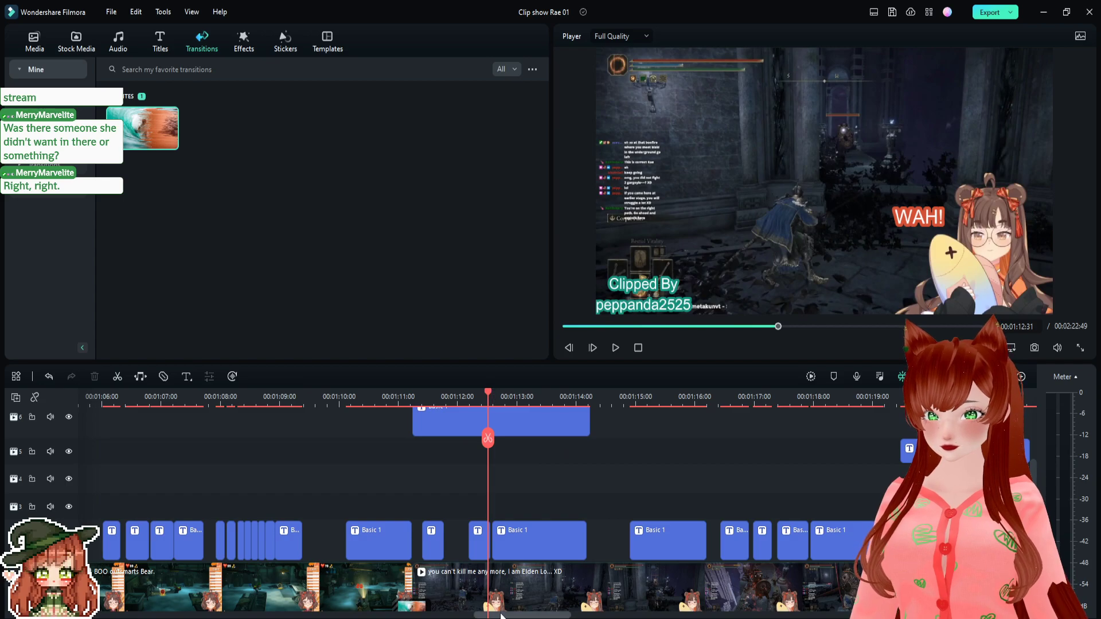
- Replace the split "Clipped By" credit over the "NO BAD REVIEW" clip with one piece spanning both parts and fill in the clipper's username
left_click_drag(504, 615, 609, 614)
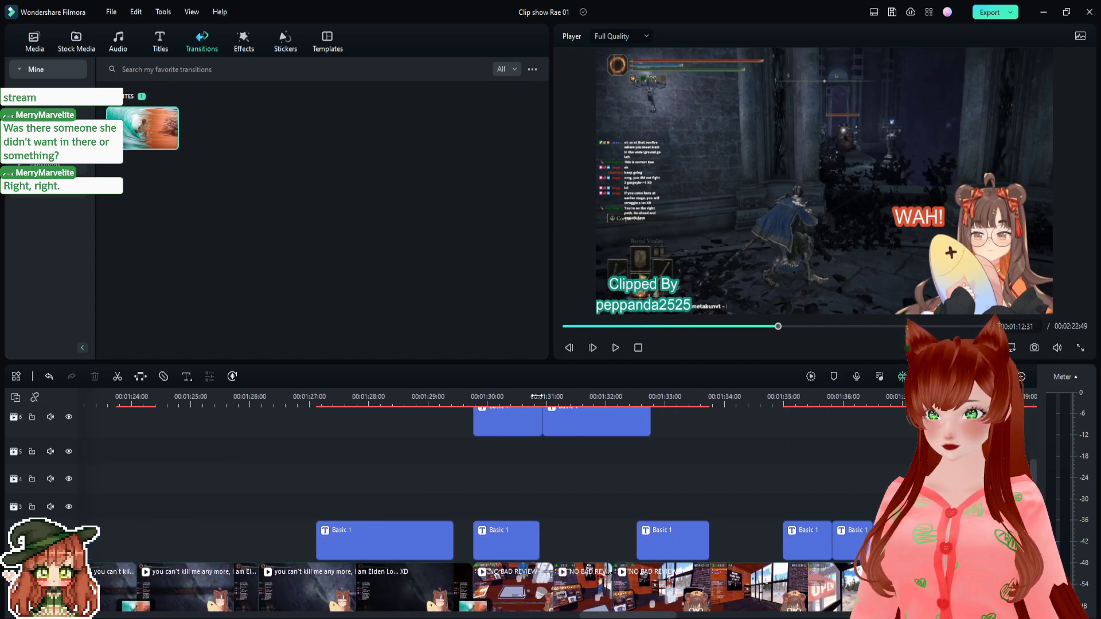
left_click(512, 396)
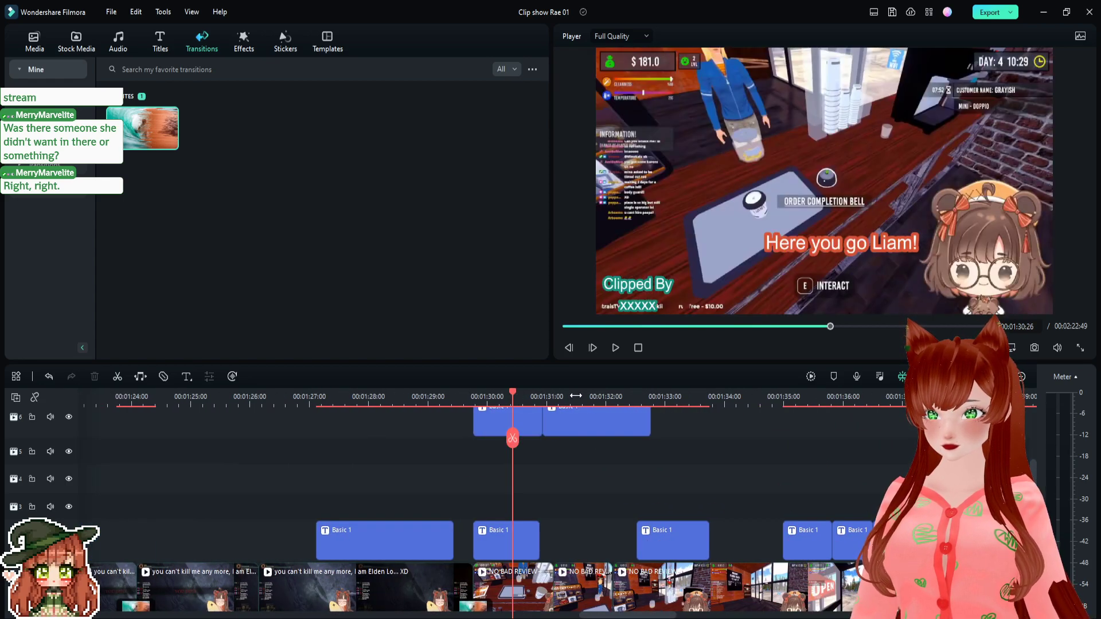
left_click(576, 397)
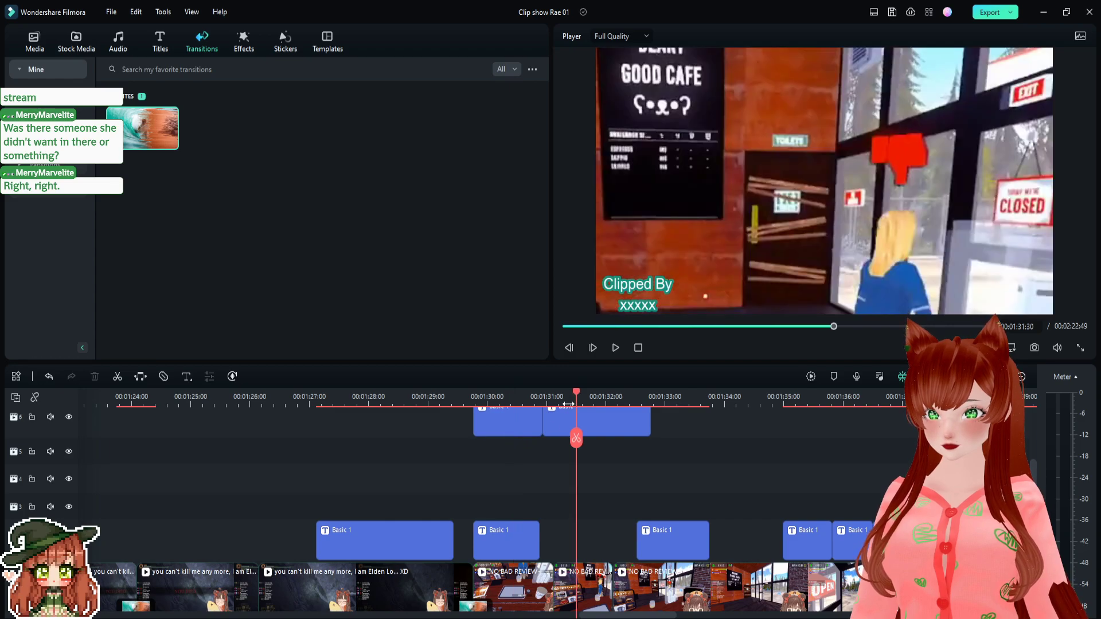
left_click(524, 423)
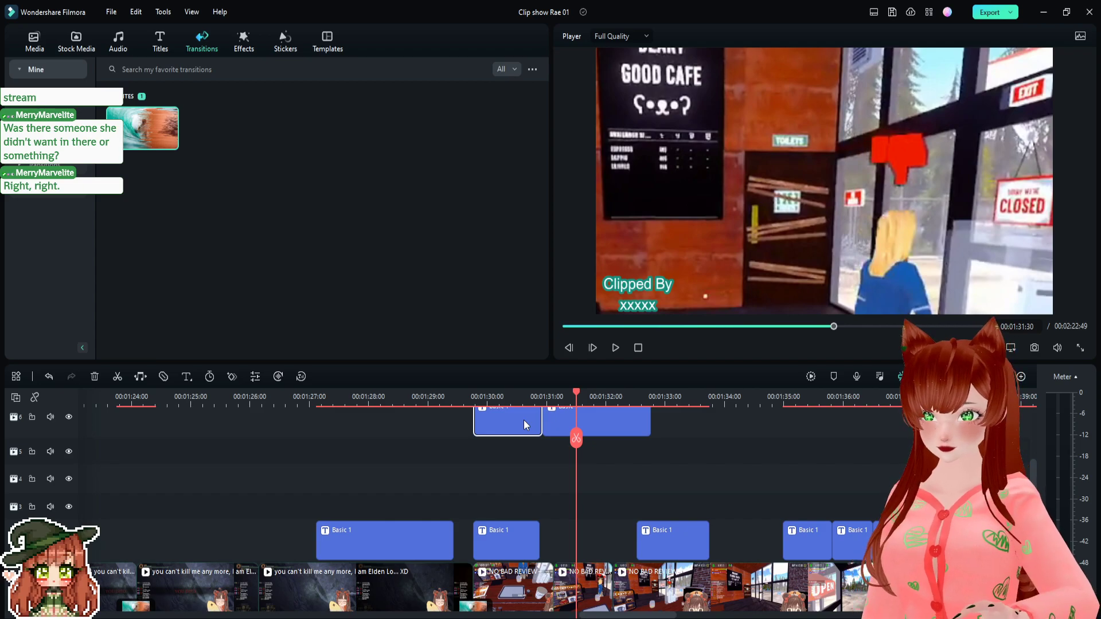
key("Delete")
left_click_drag(543, 421, 473, 425)
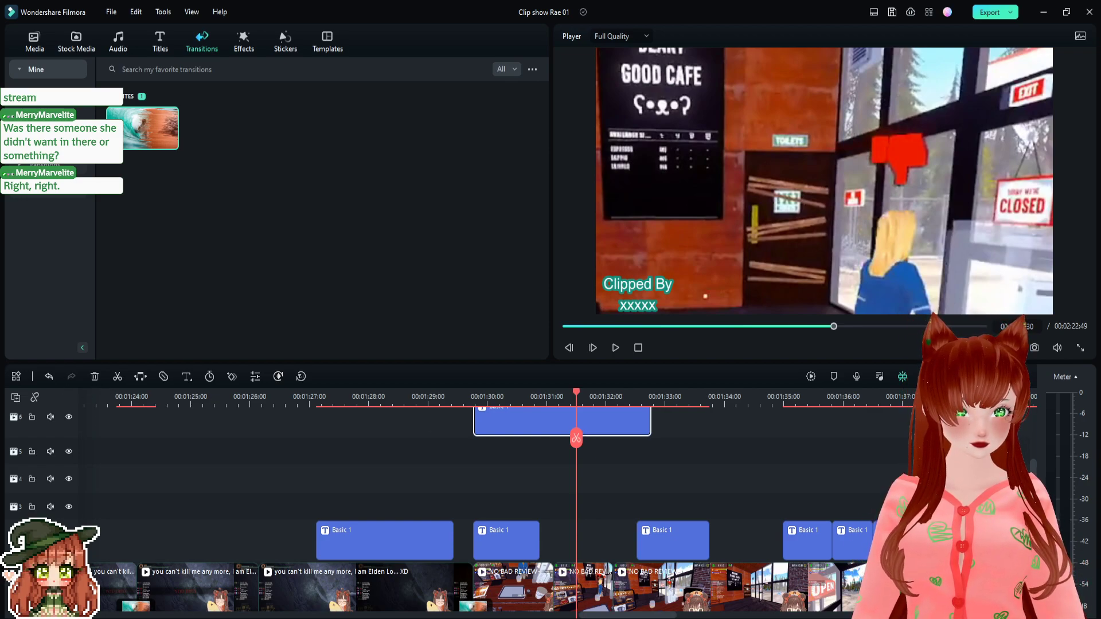
double_click(666, 307)
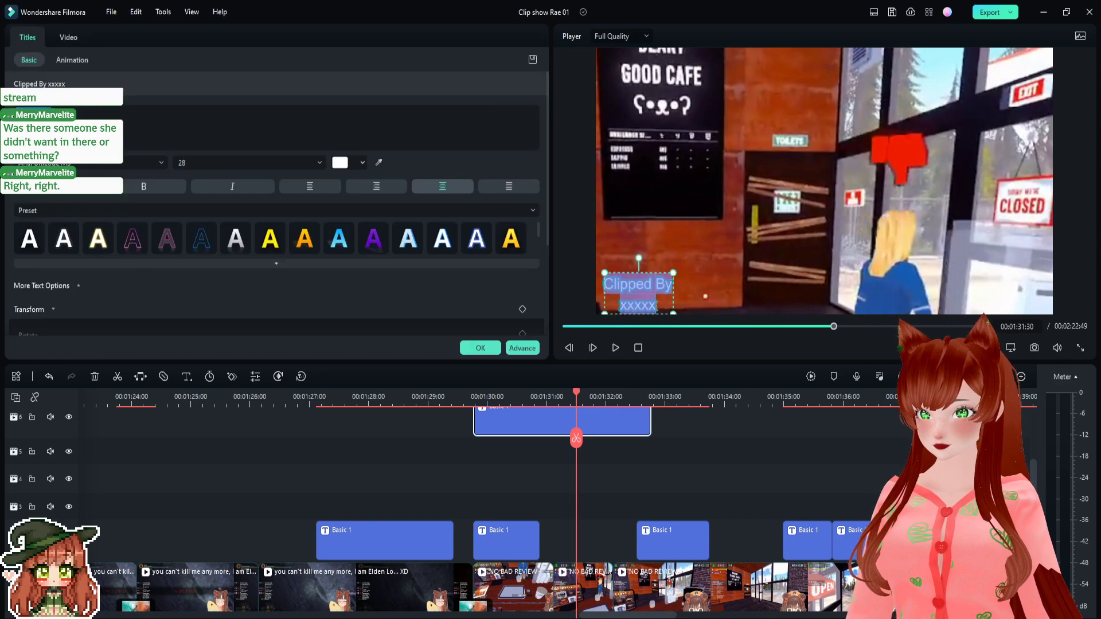
type("Lawool")
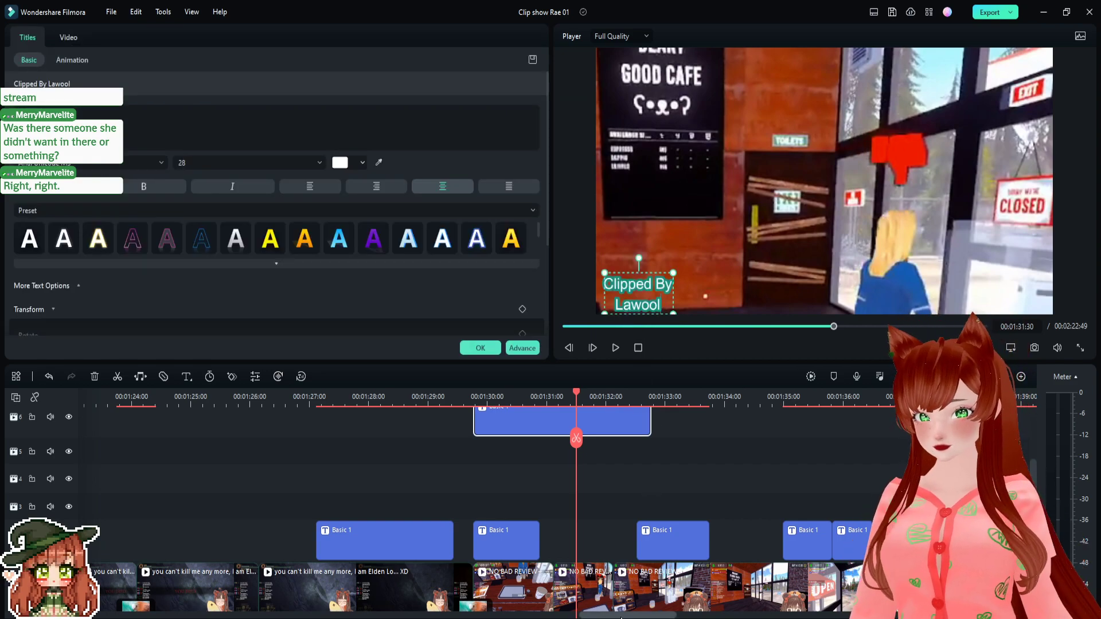
- Replace the "xxxxx" placeholder in the "Clipped By" credit over the "Rae-Rolled" clip with the clipper's username
left_click_drag(585, 614, 725, 616)
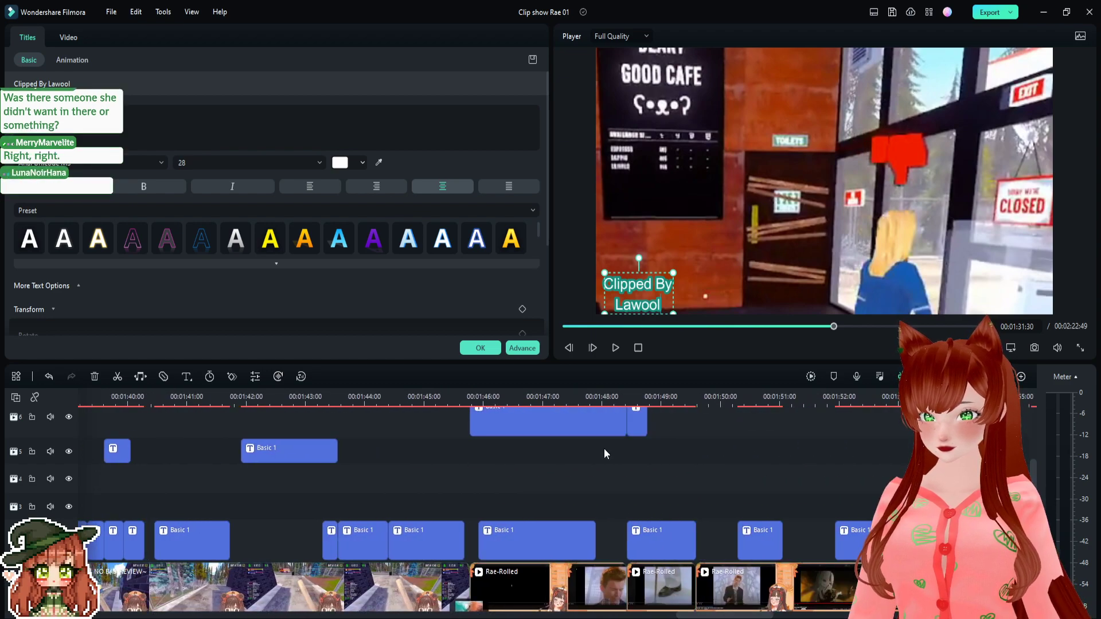
left_click(516, 438)
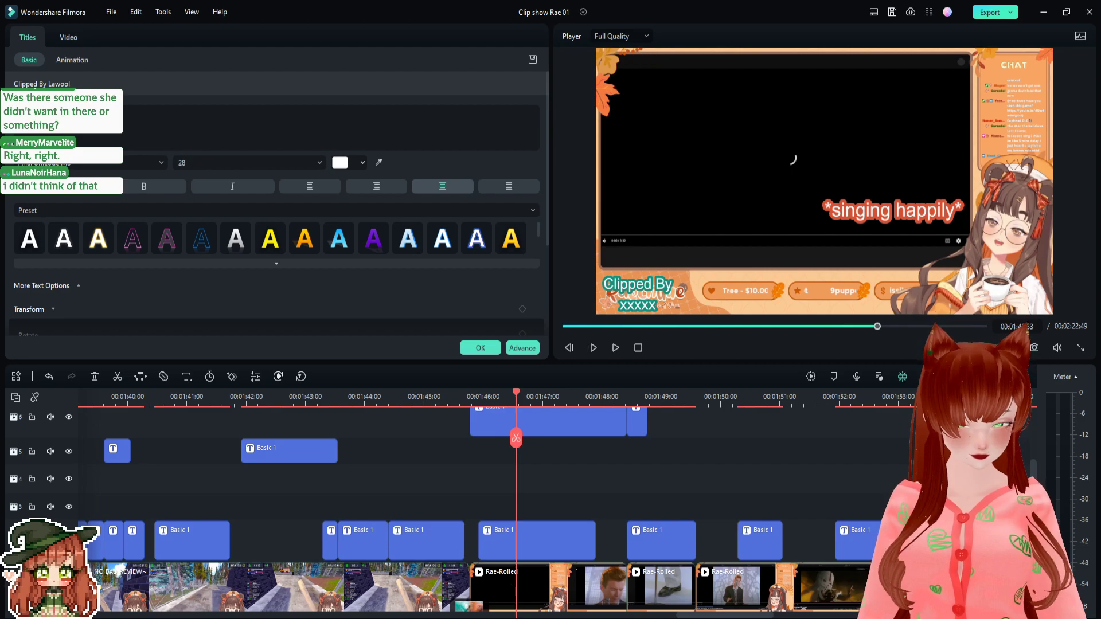
left_click(637, 301)
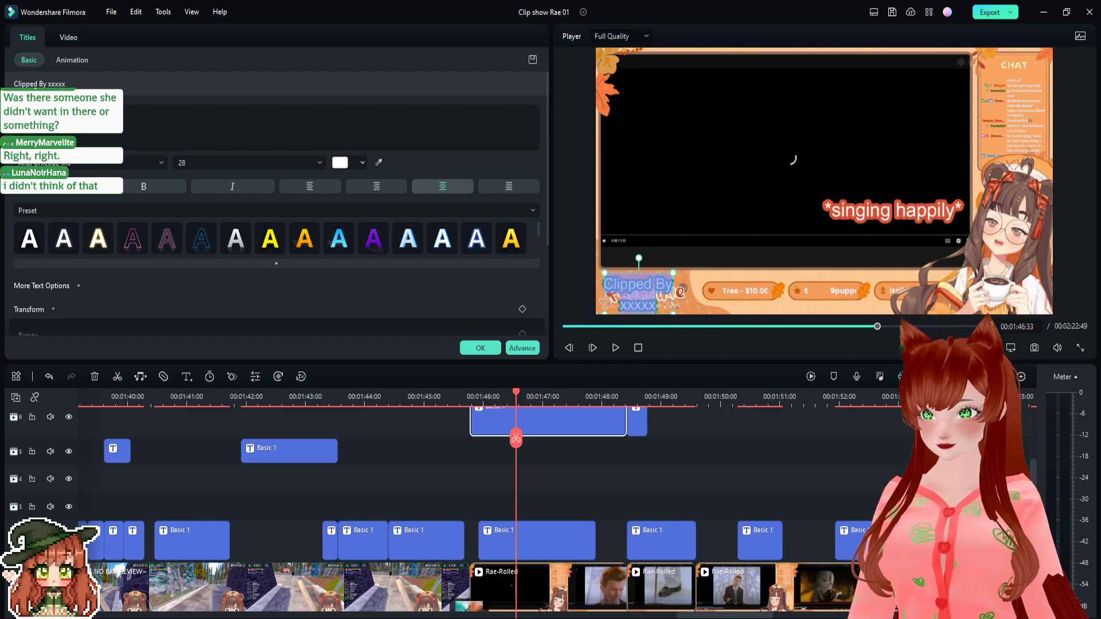
type("C0R0Cola")
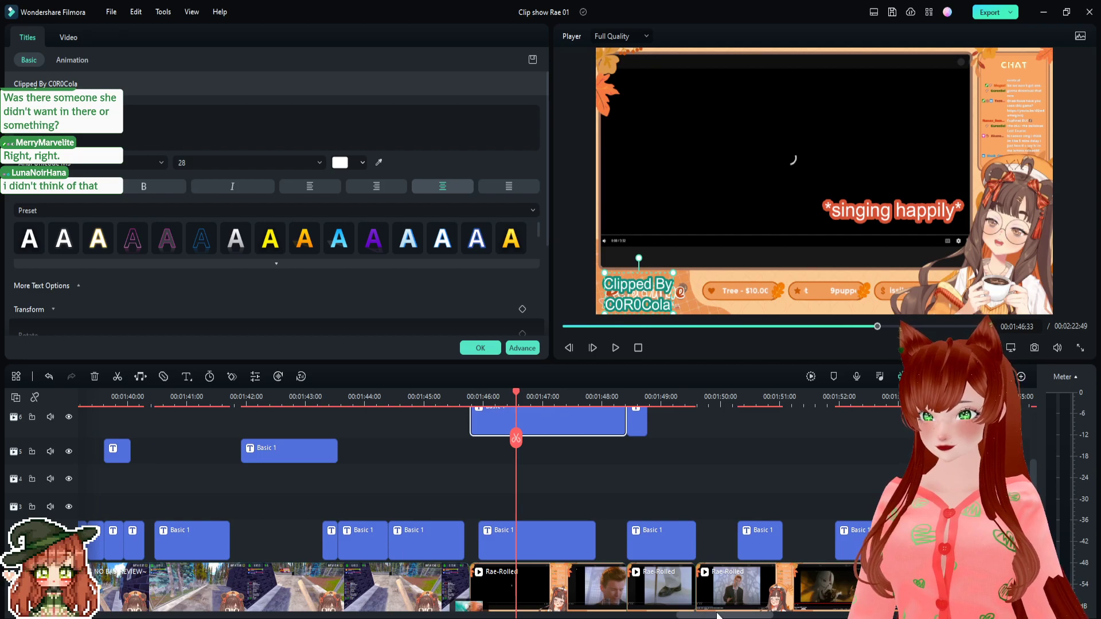
- Delete the short leftover "Clipped By" piece directly after the main credit over the "Rae-Rolled" clip
left_click_drag(717, 615, 739, 615)
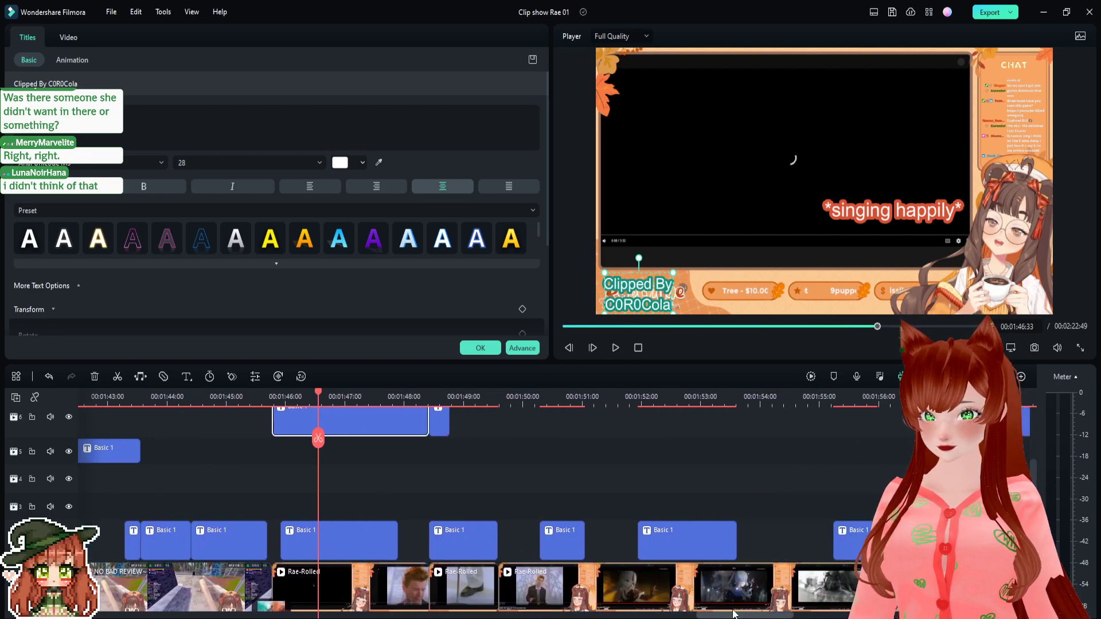
left_click(438, 426)
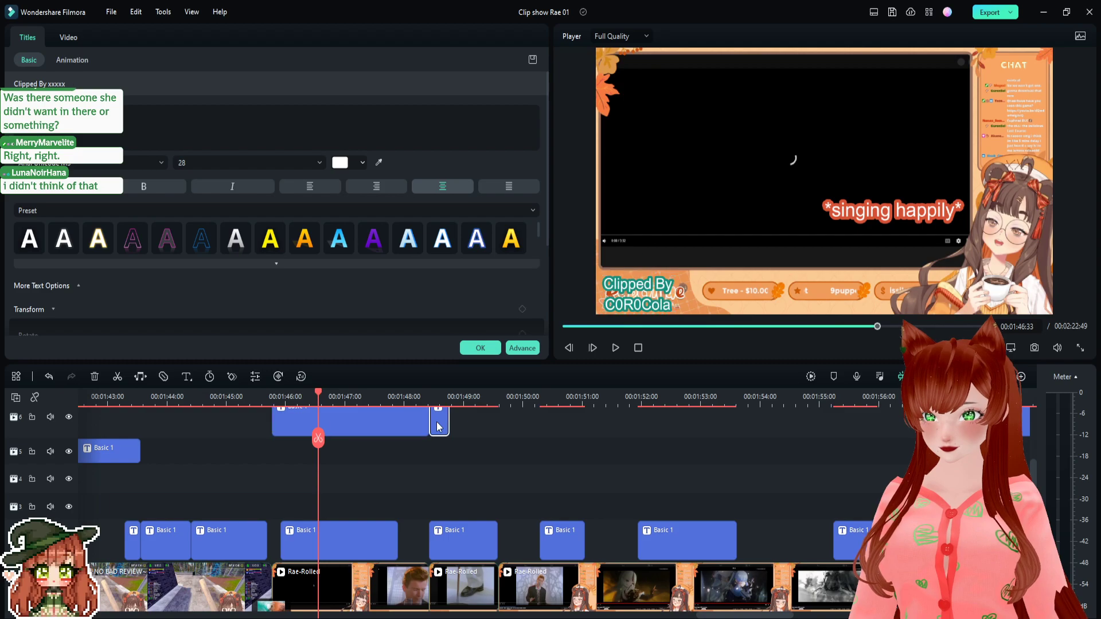
key("Delete")
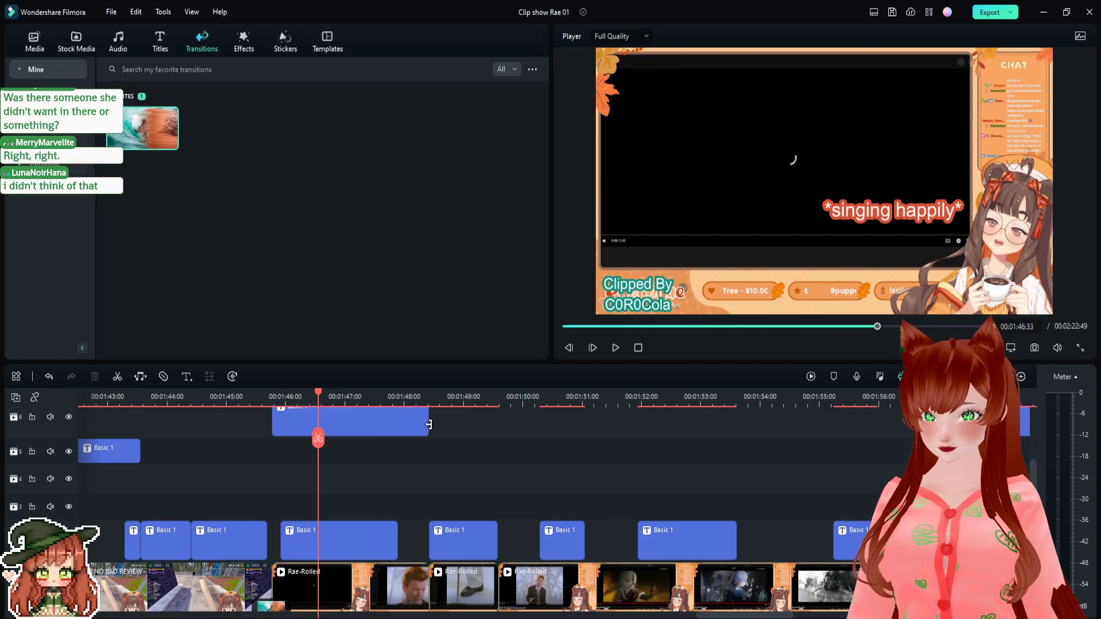
left_click(424, 424)
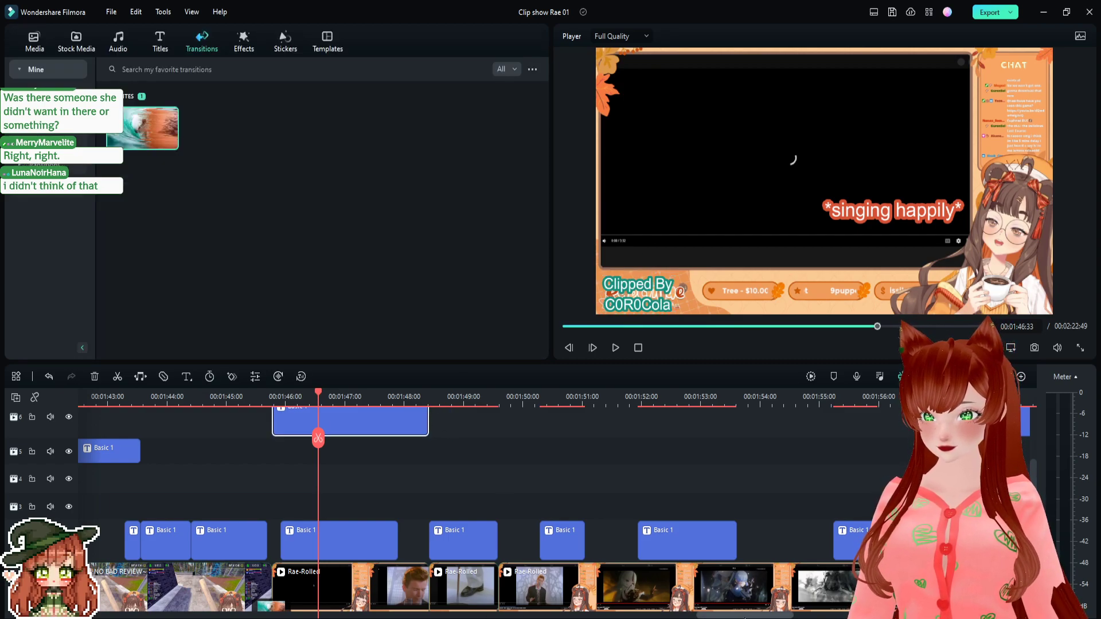
- Enter the clipper's username in the "Clipped By" credit over the clip that follows "Rae-Rolled"
left_click_drag(744, 616, 804, 617)
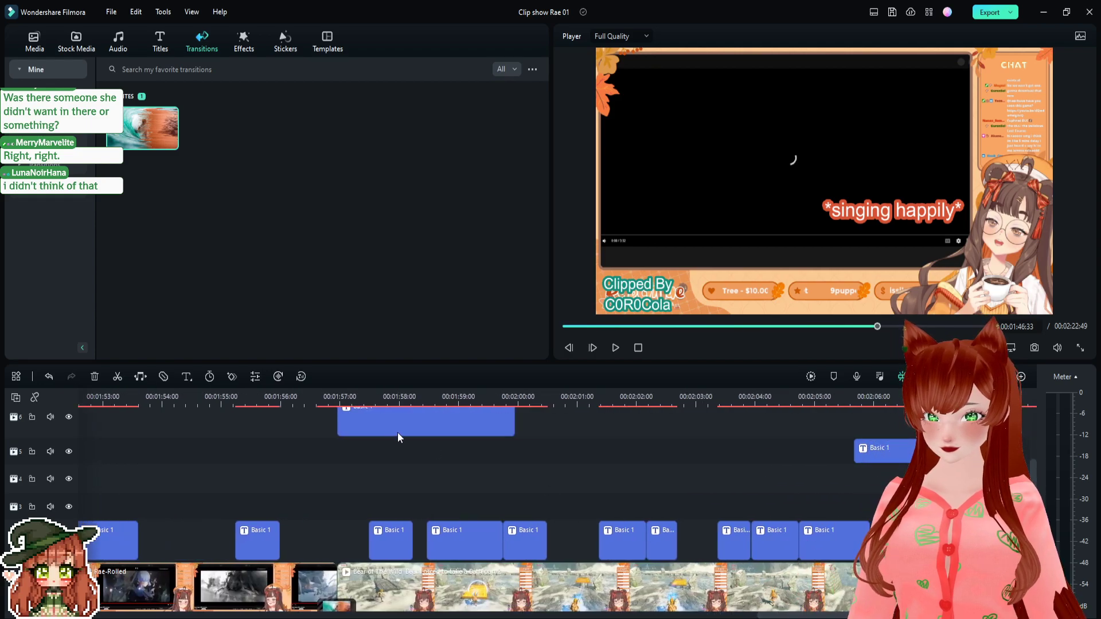
left_click(382, 396)
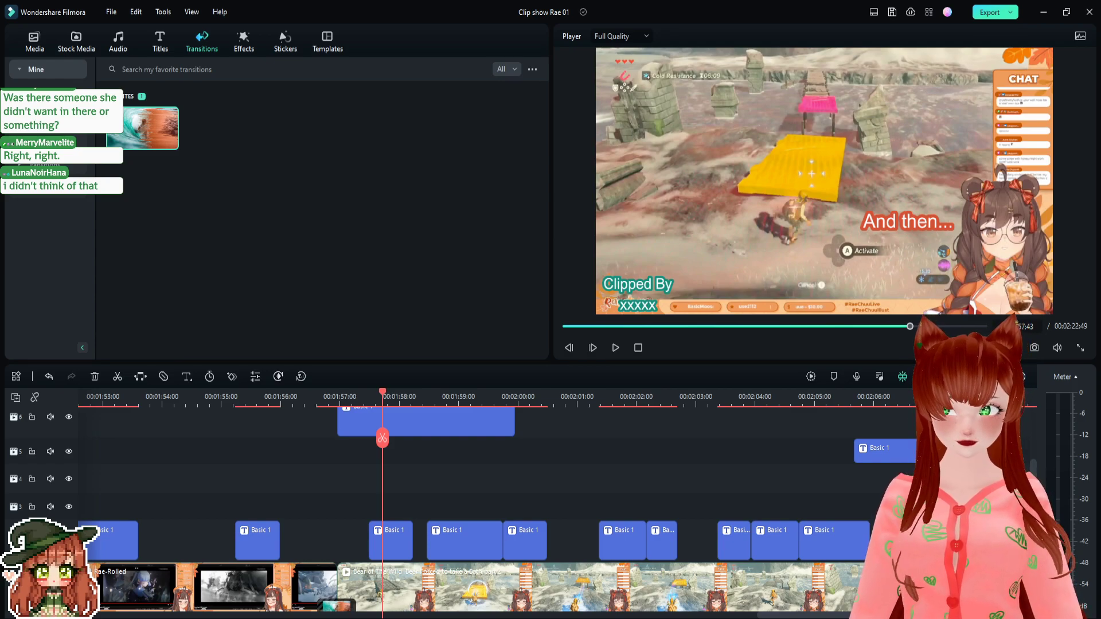
double_click(662, 307)
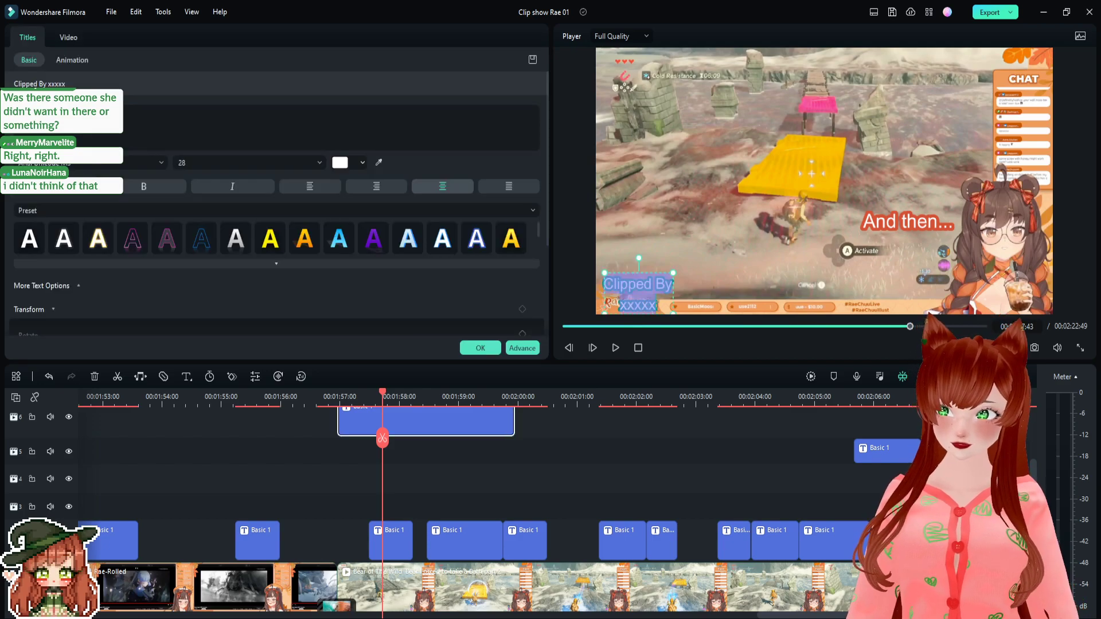
type("AmeJouten")
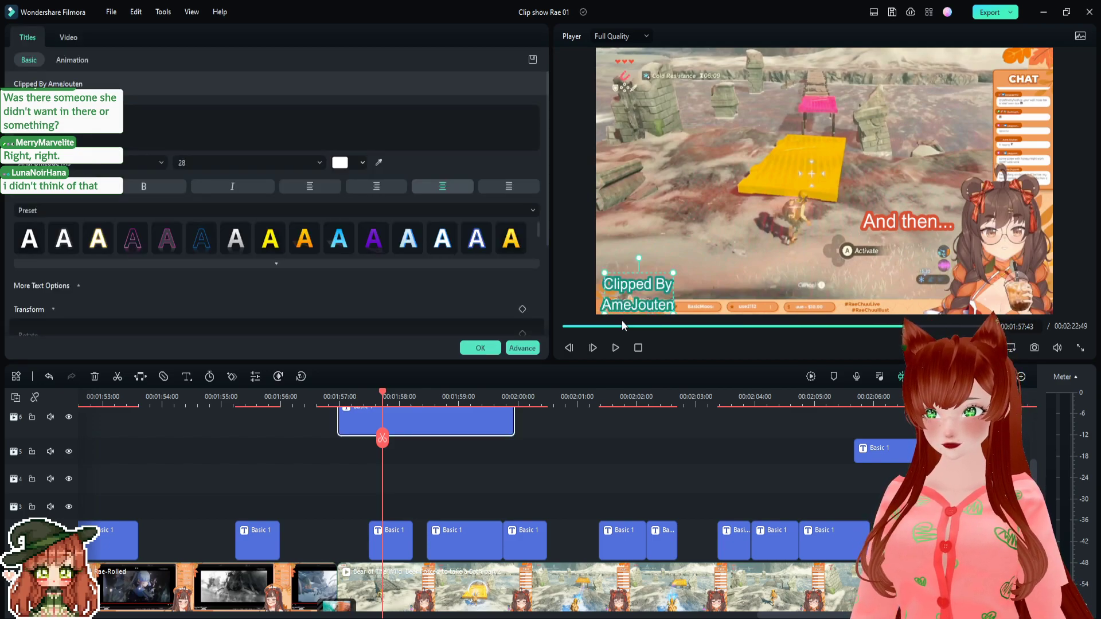
left_click(570, 290)
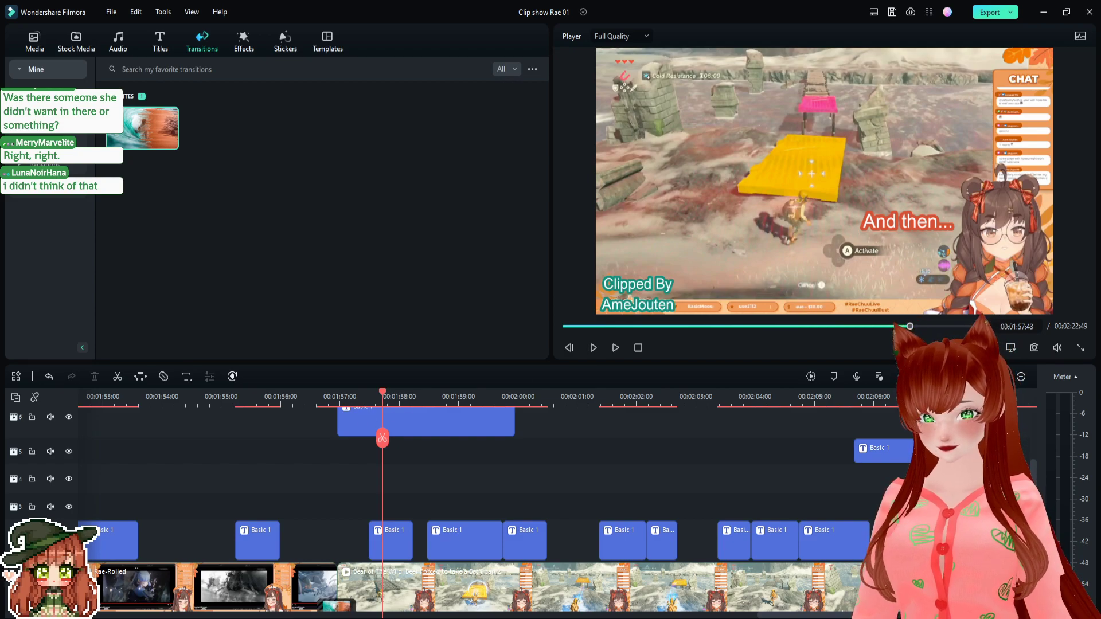
- Play the video from its start into the "Better in pairs" clip and check the captions, credits and transitions
left_click_drag(777, 615, 115, 615)
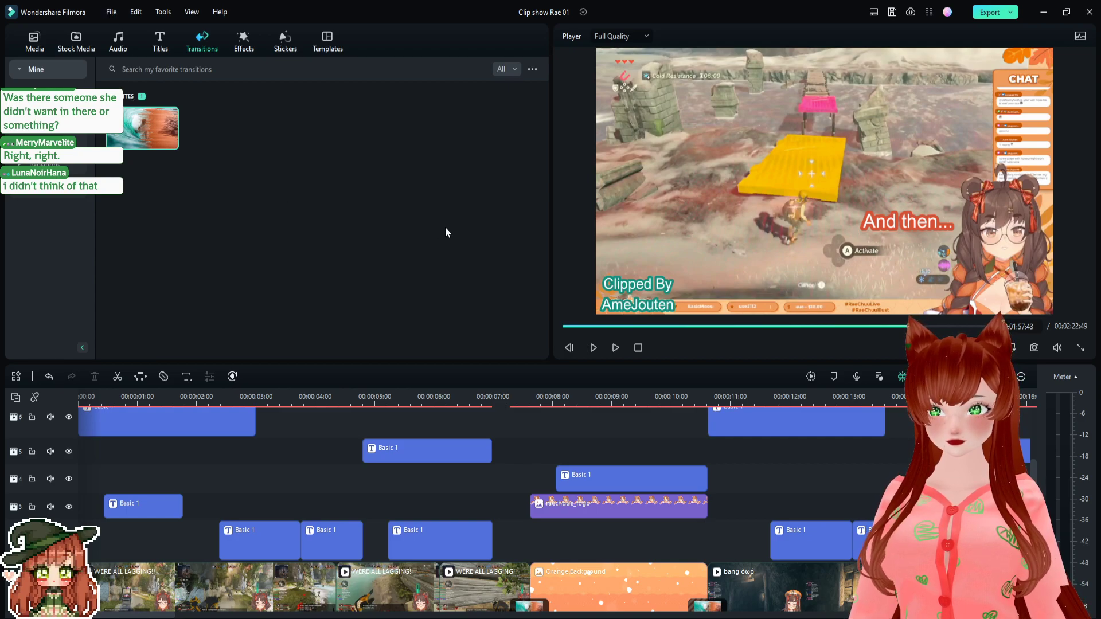
left_click(85, 396)
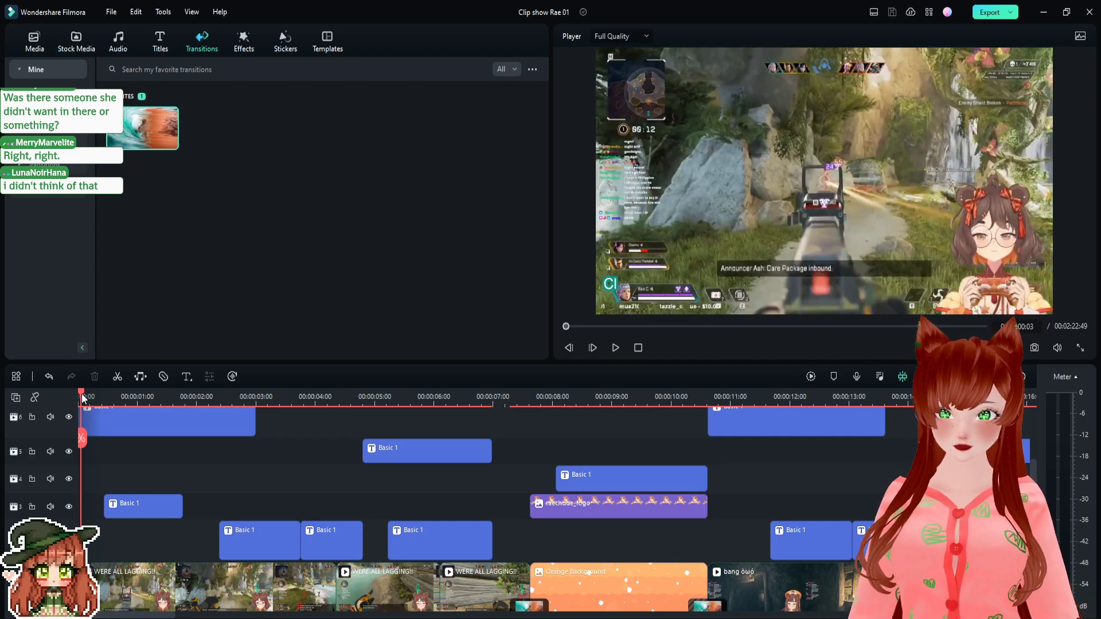
left_click_drag(83, 398, 74, 395)
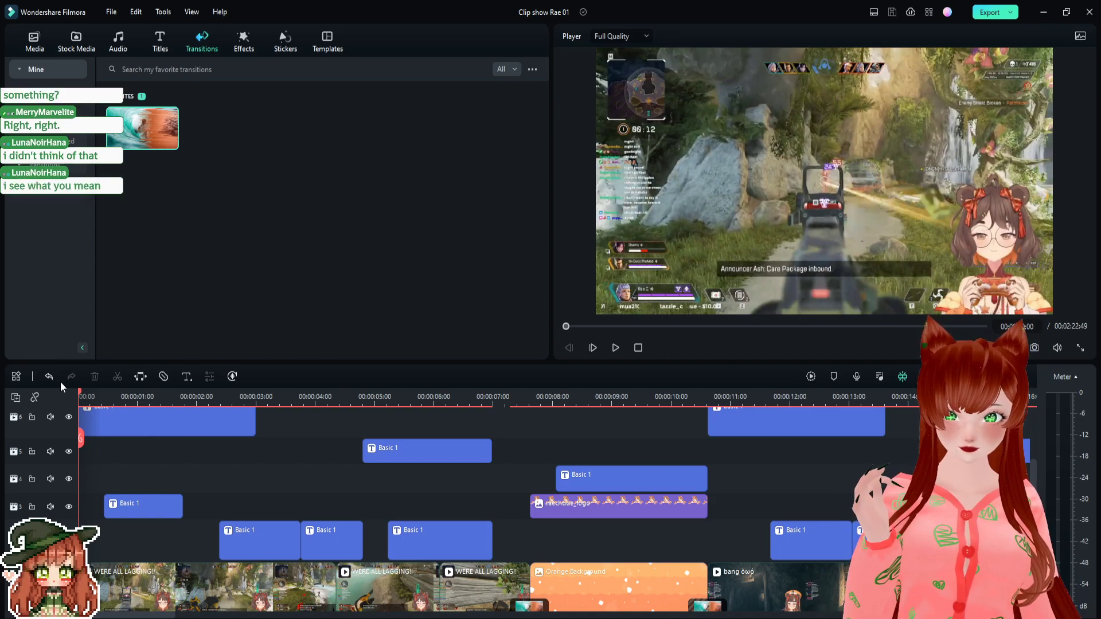
key("space")
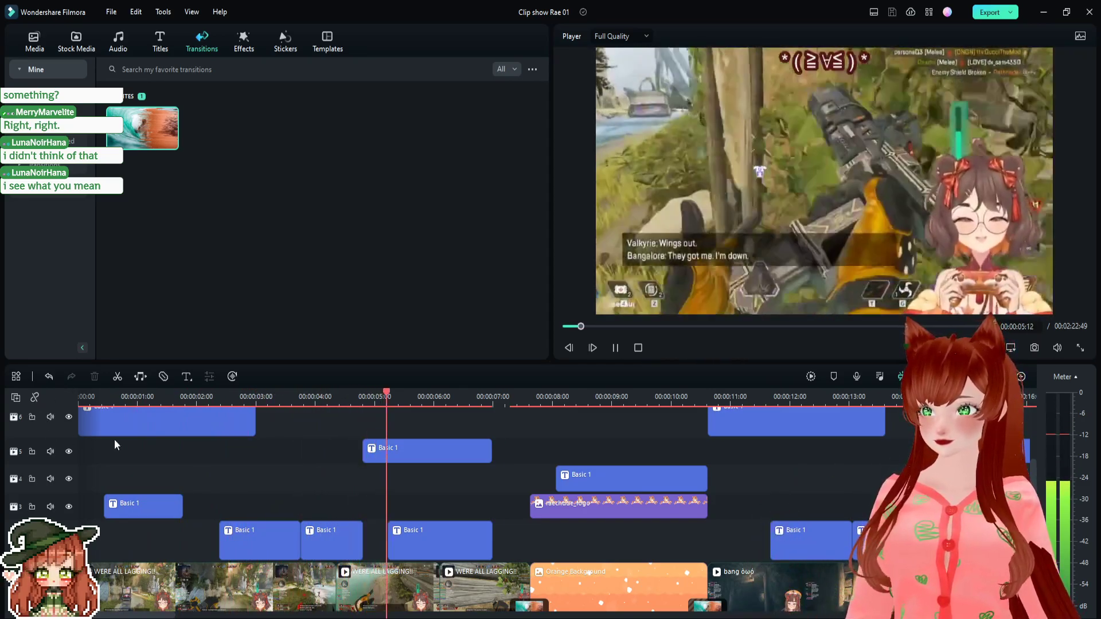
scroll(333, 477, "down", 1)
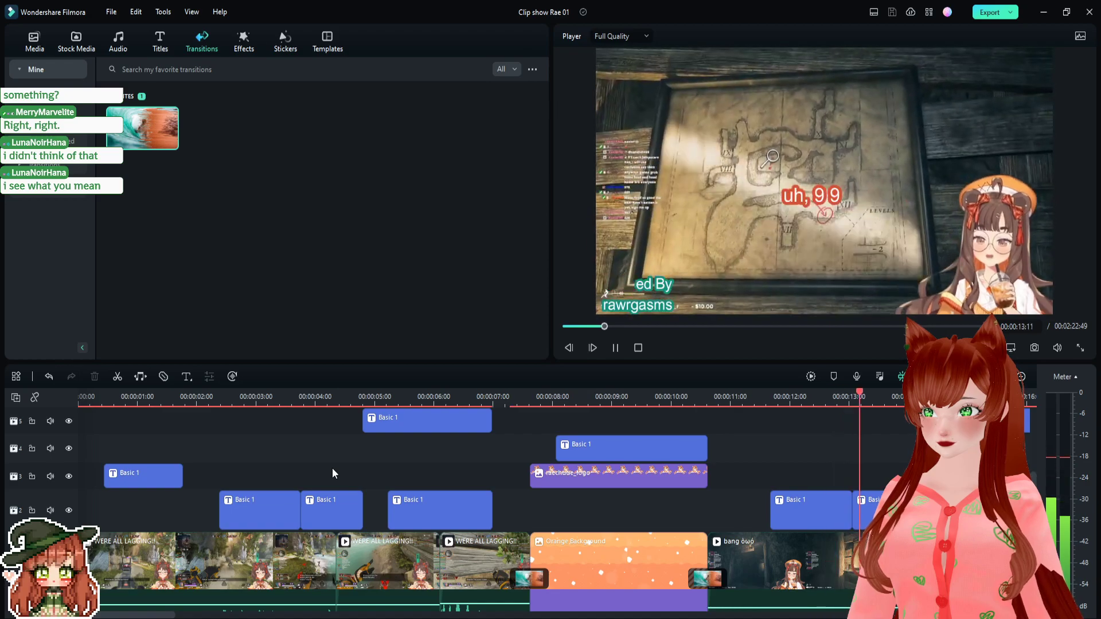
key("space")
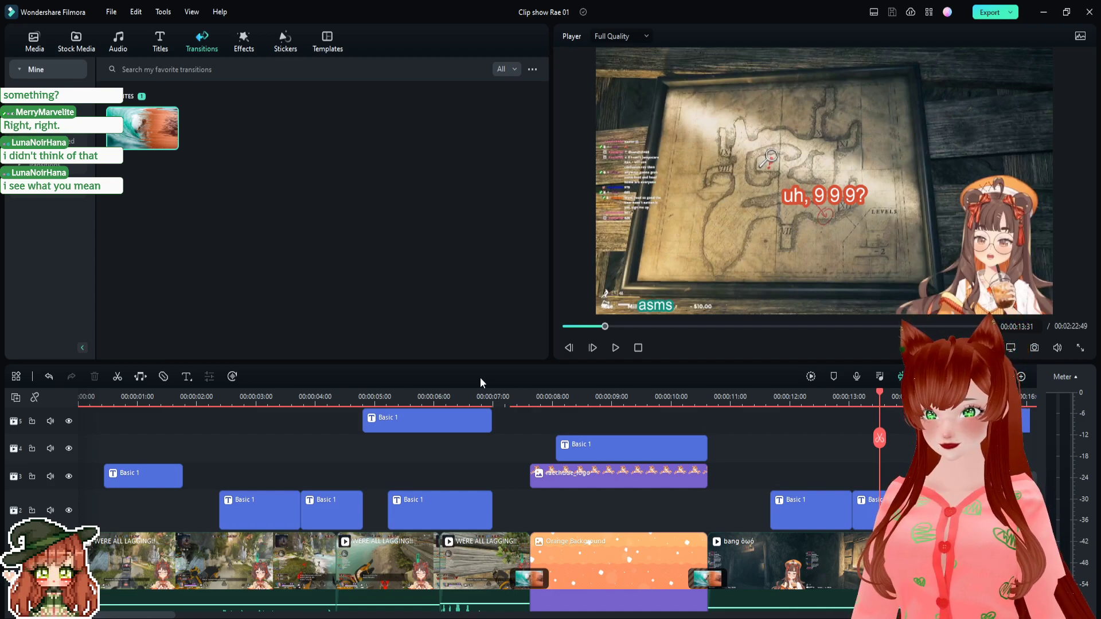
key("space")
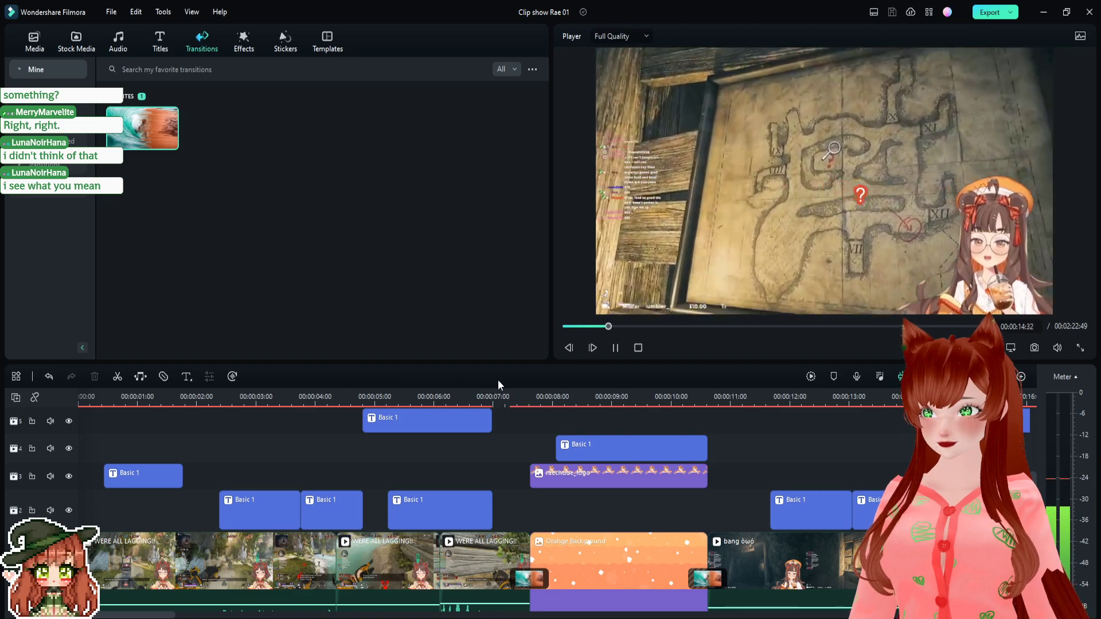
key("space")
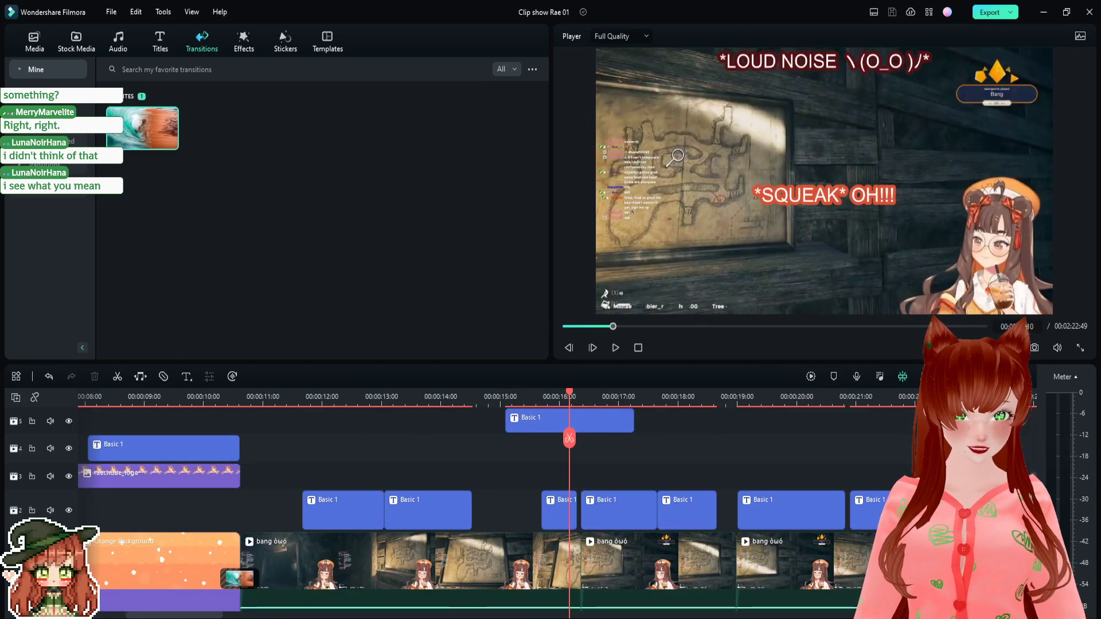
left_click(665, 419)
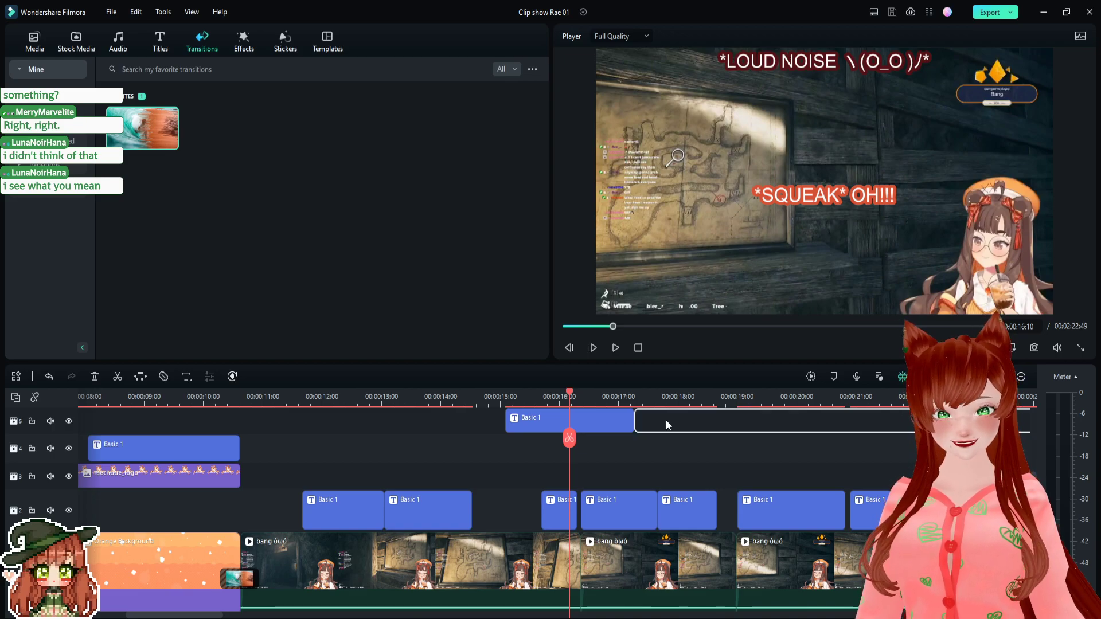
key("space")
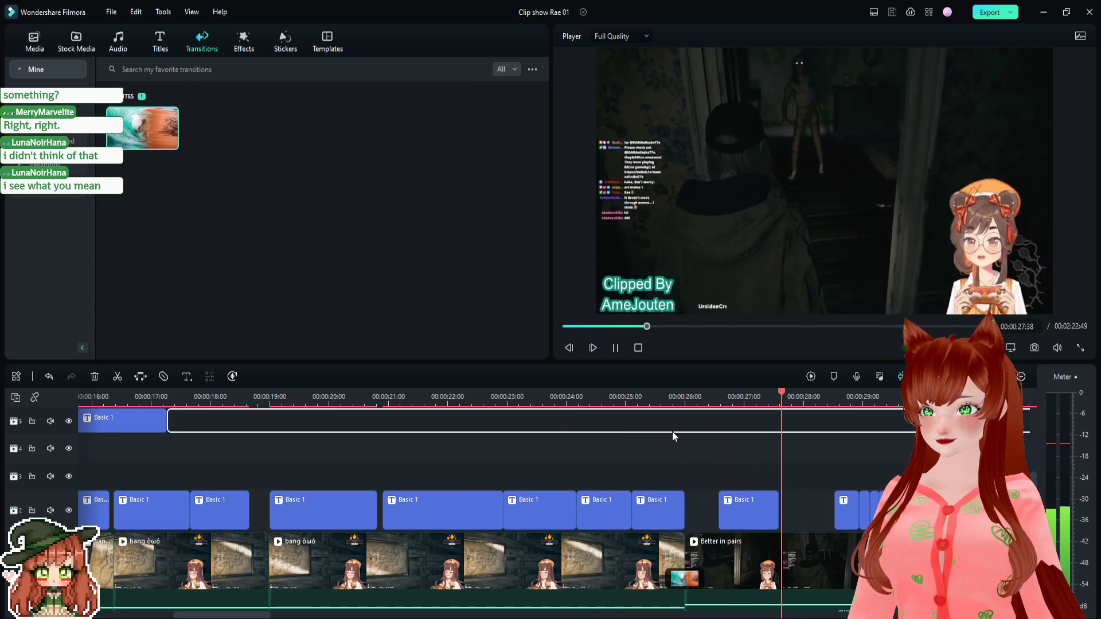
- Move the "aaaaaaaaaaaaaa" caption near the end of the "bang" clip lower and slightly right in the frame, and replay that stretch
left_click(604, 402)
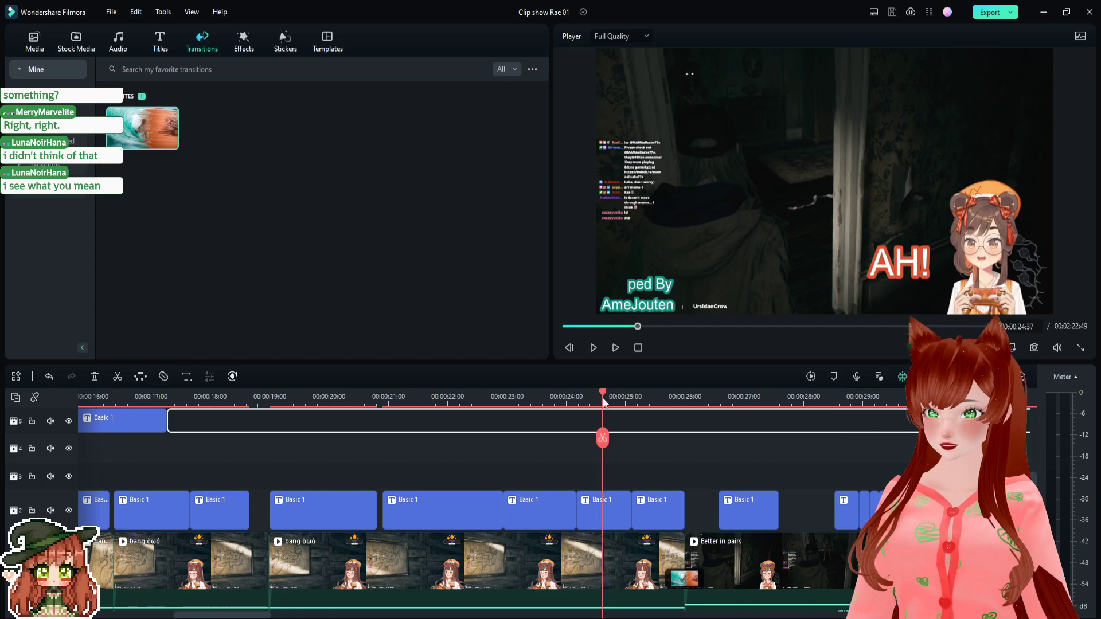
mouse_move(604, 401)
left_mouse_down()
mouse_move(542, 401)
mouse_move(646, 401)
mouse_move(605, 407)
left_mouse_up()
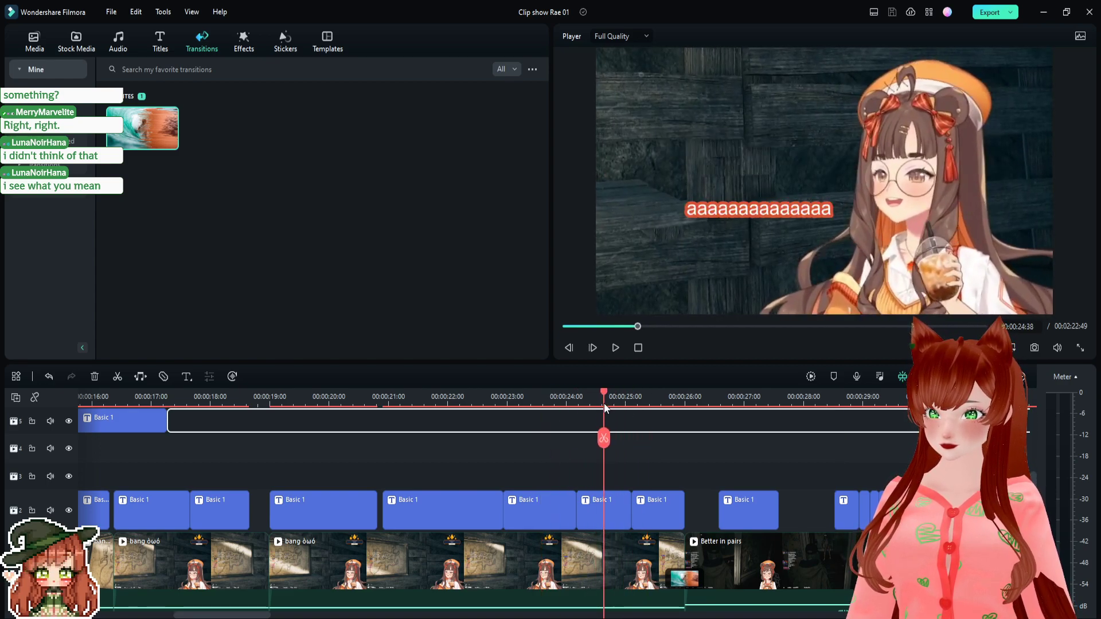
left_click(753, 215)
left_click_drag(753, 214, 771, 238)
left_click(653, 422)
left_click(742, 160)
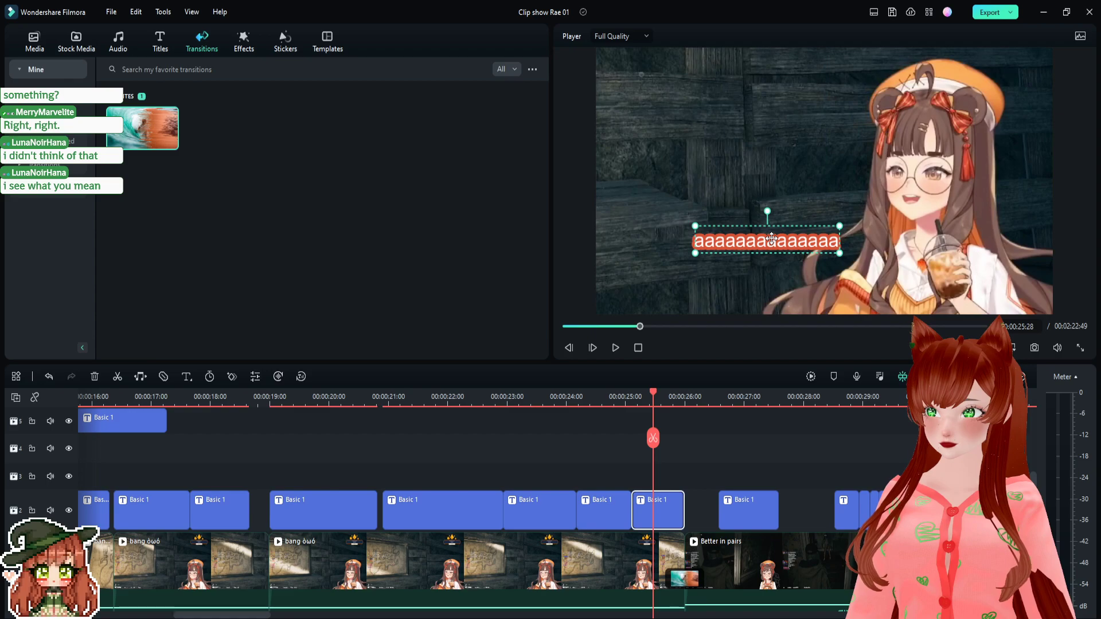
left_click(493, 401)
key("space")
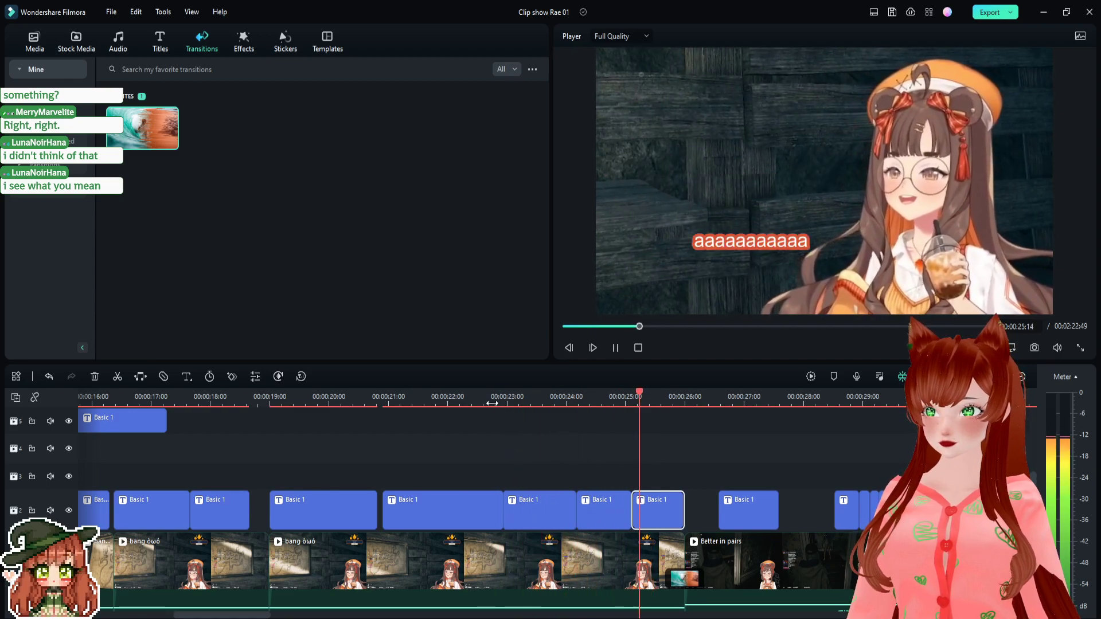
key("space")
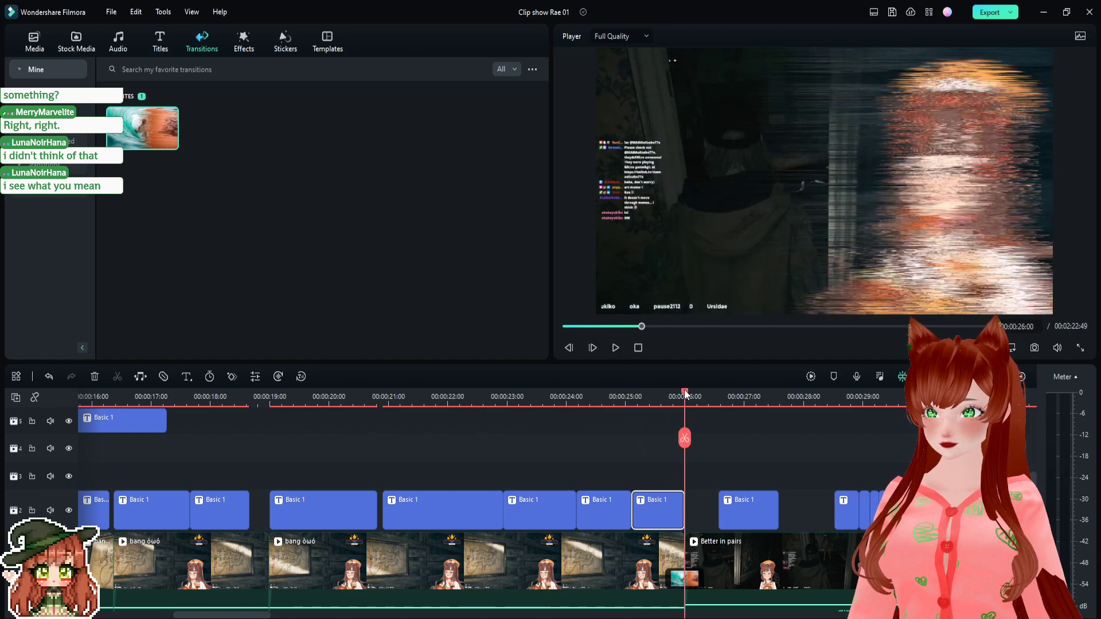
- Reposition the second-to-last "aaaaaaaaaaaaaa" caption of the "bang" clip in the frame and replay that stretch
left_click_drag(684, 393, 613, 395)
left_click(768, 198)
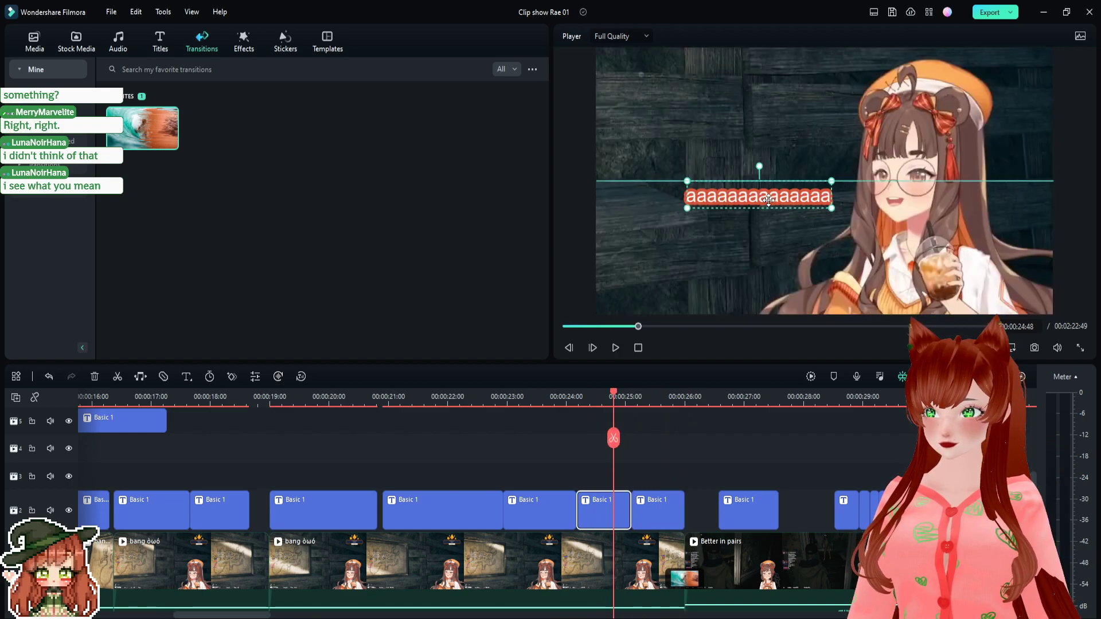
left_click(514, 401)
key("space")
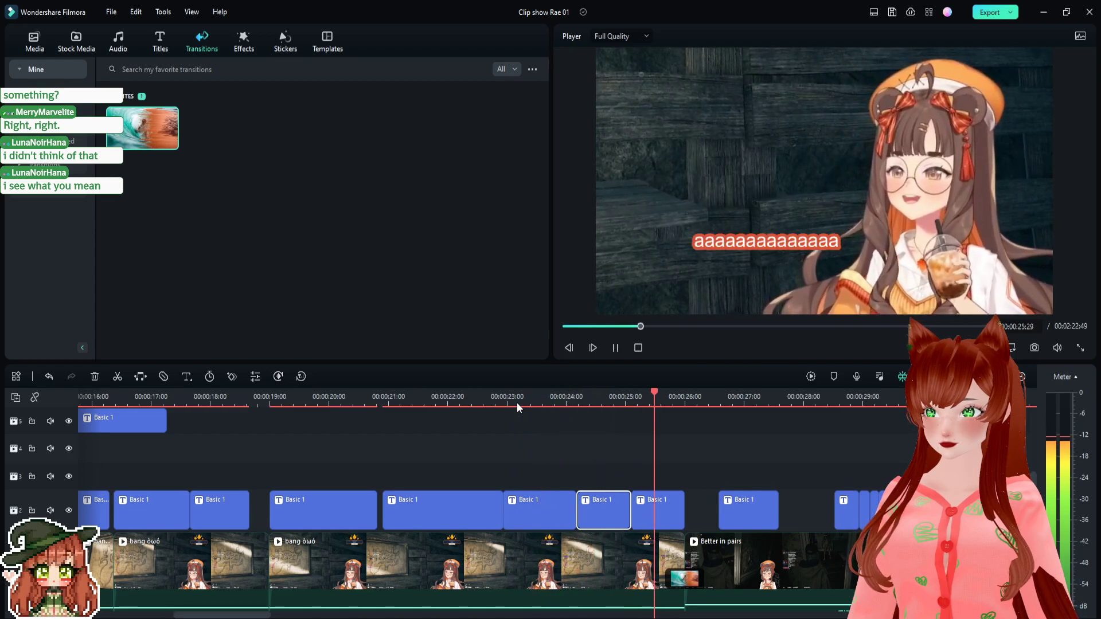
key("space")
left_click(664, 396)
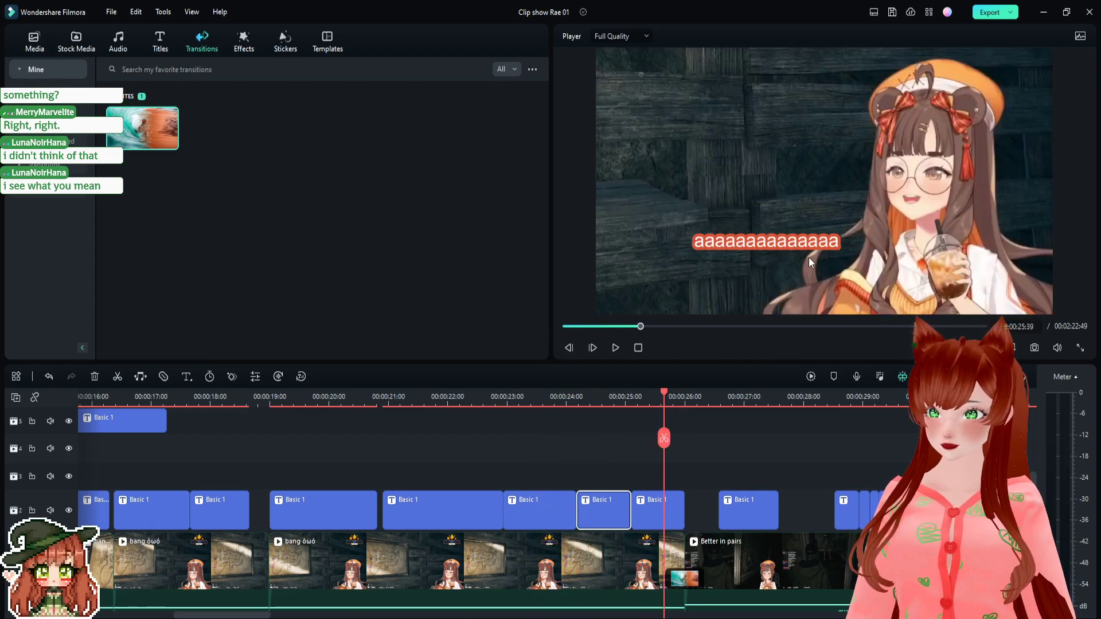
- Play on from the end of the "bang" clip through "Better in pairs" into "Don't get the milk" and check the captions
left_click(781, 233)
key("space")
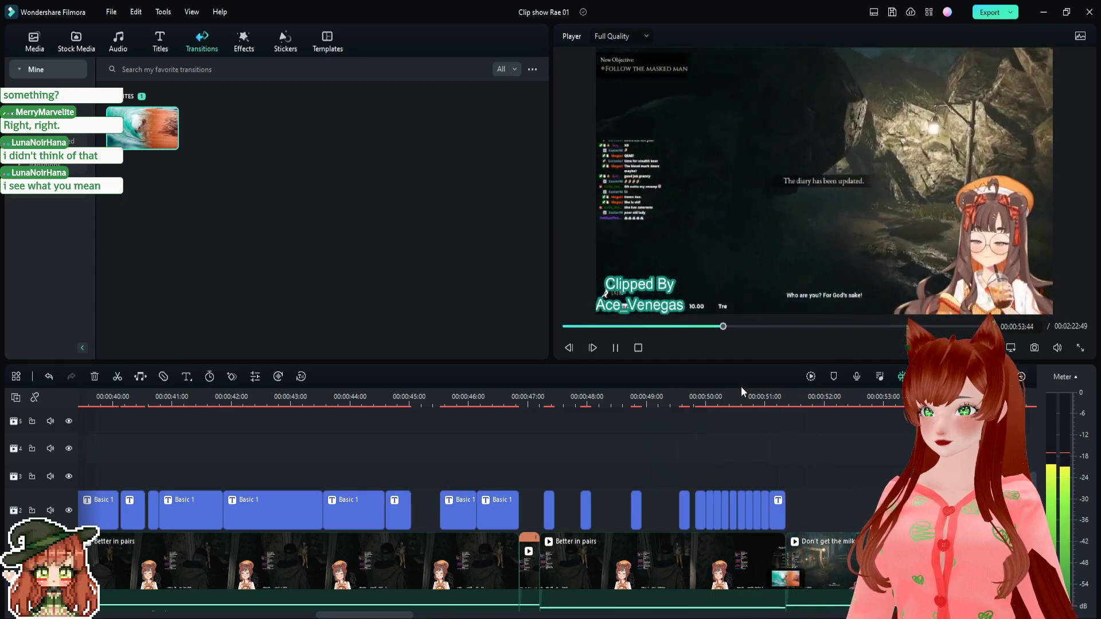
key("space")
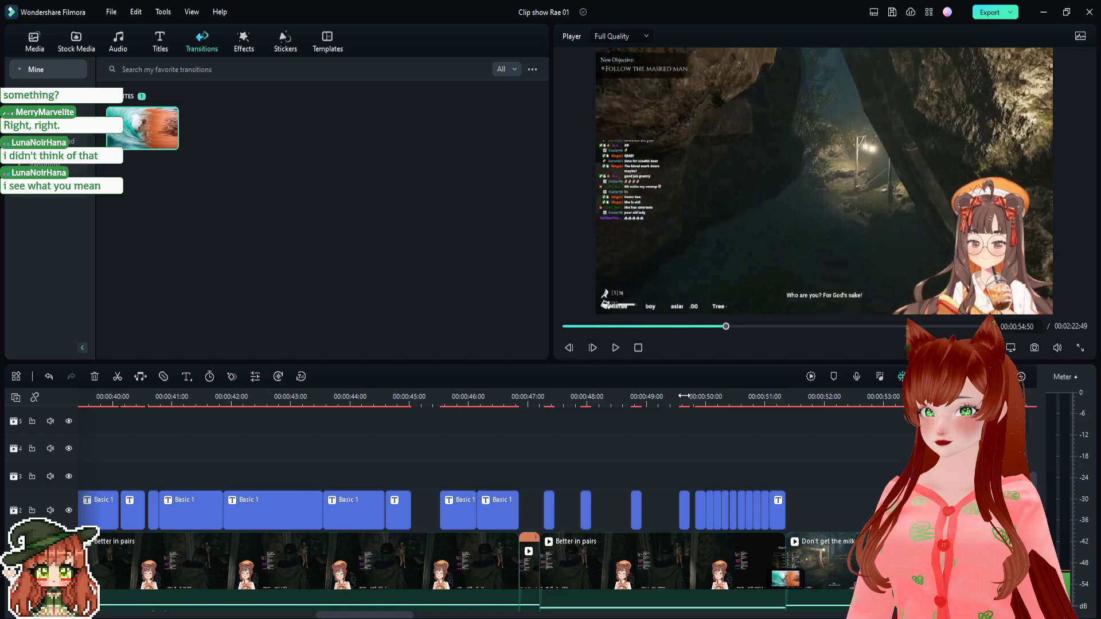
- Paste the copied title at 00:00:49:34, above the "oh" caption near the end of "Better in pairs", and change its text to "*Hi*"
left_click(732, 393)
left_click_drag(732, 394, 681, 393)
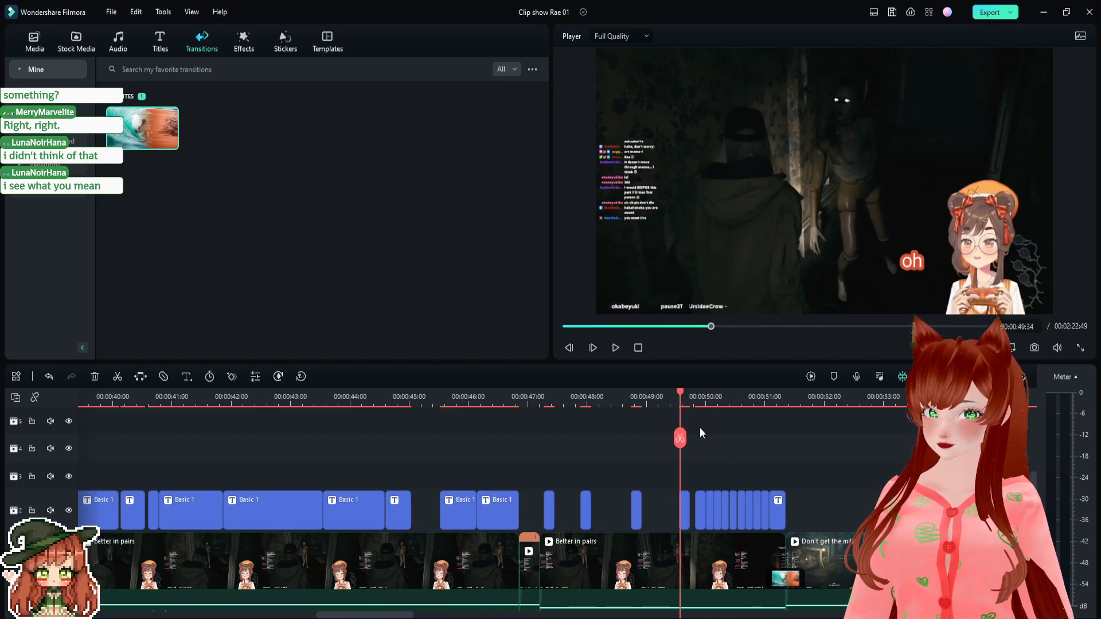
scroll(702, 445, "up", 1)
scroll(704, 462, "up", 1)
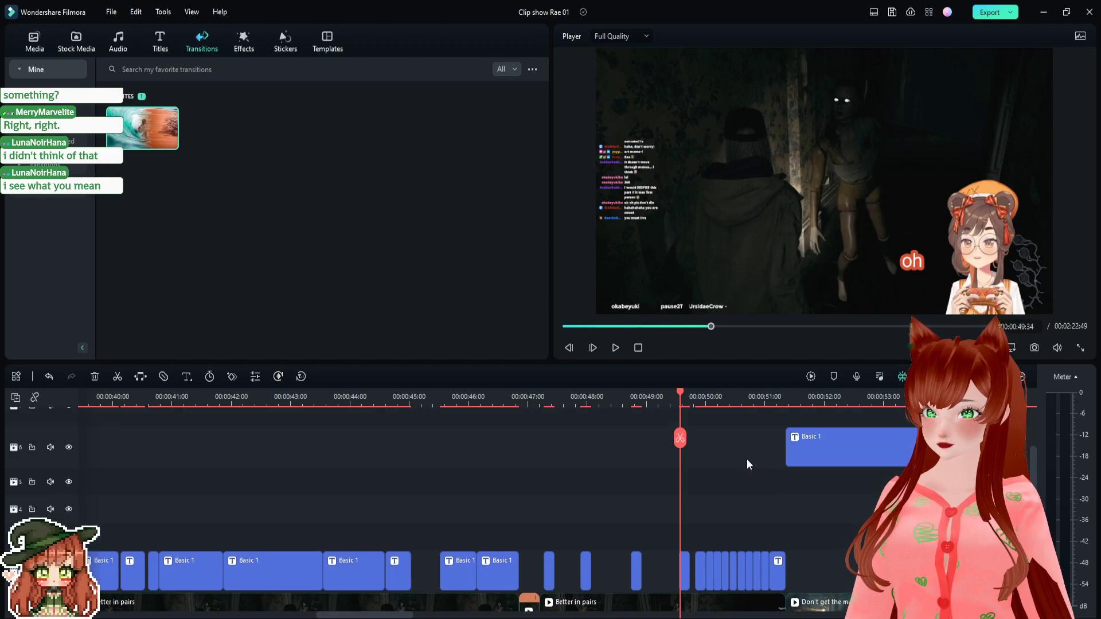
key("ctrl+v")
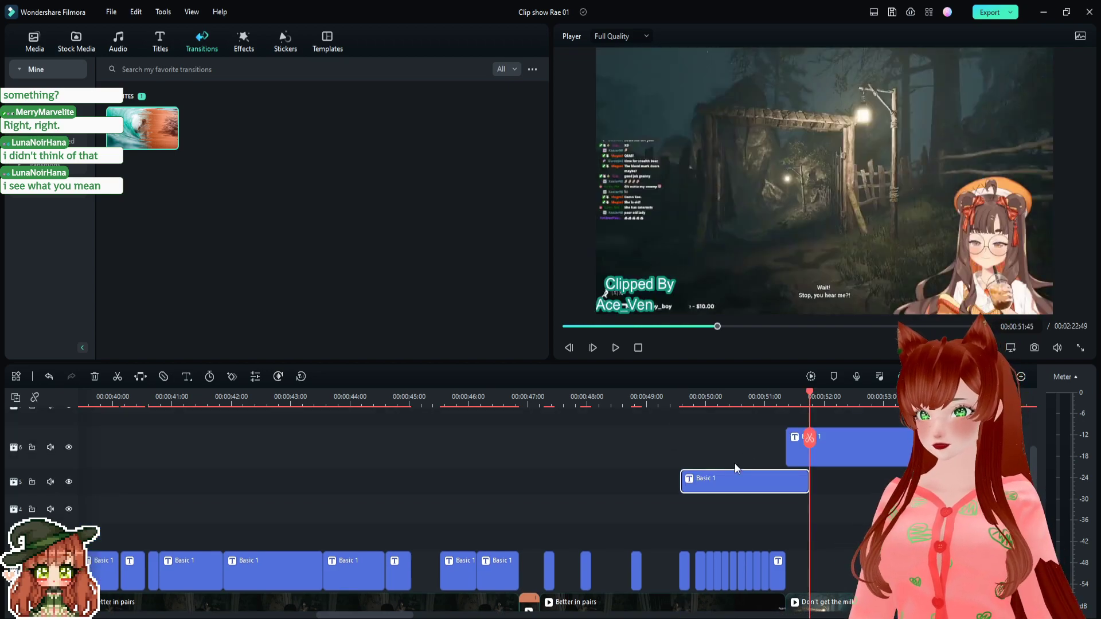
double_click(728, 476)
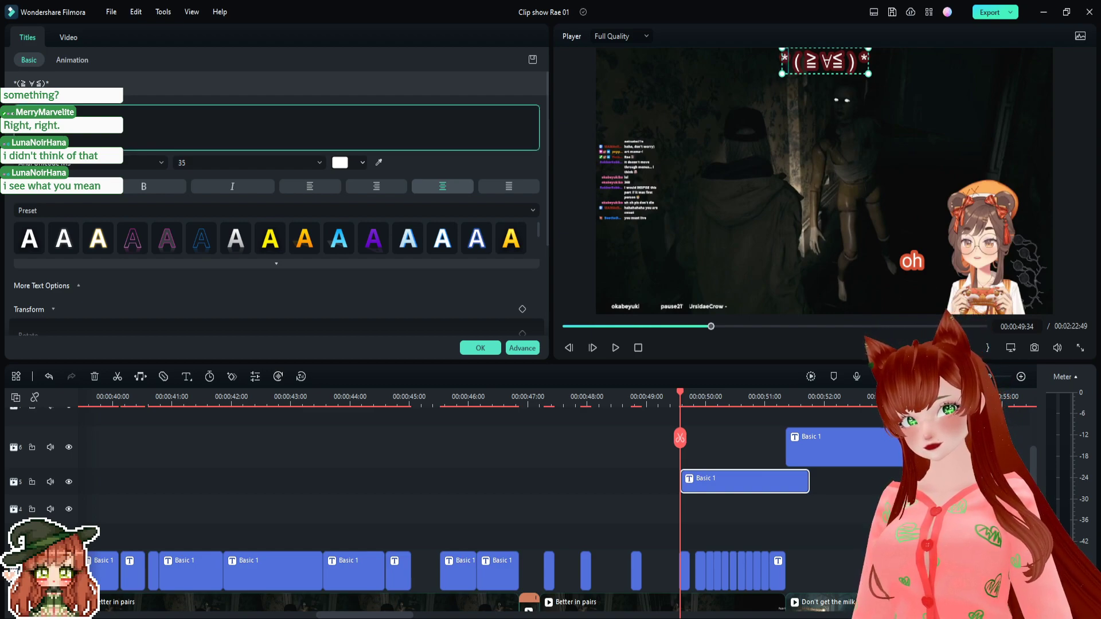
key("shift+Right")
key("shift+Right")
key("shift+Right")
key("shift+Right")
key("shift+Right")
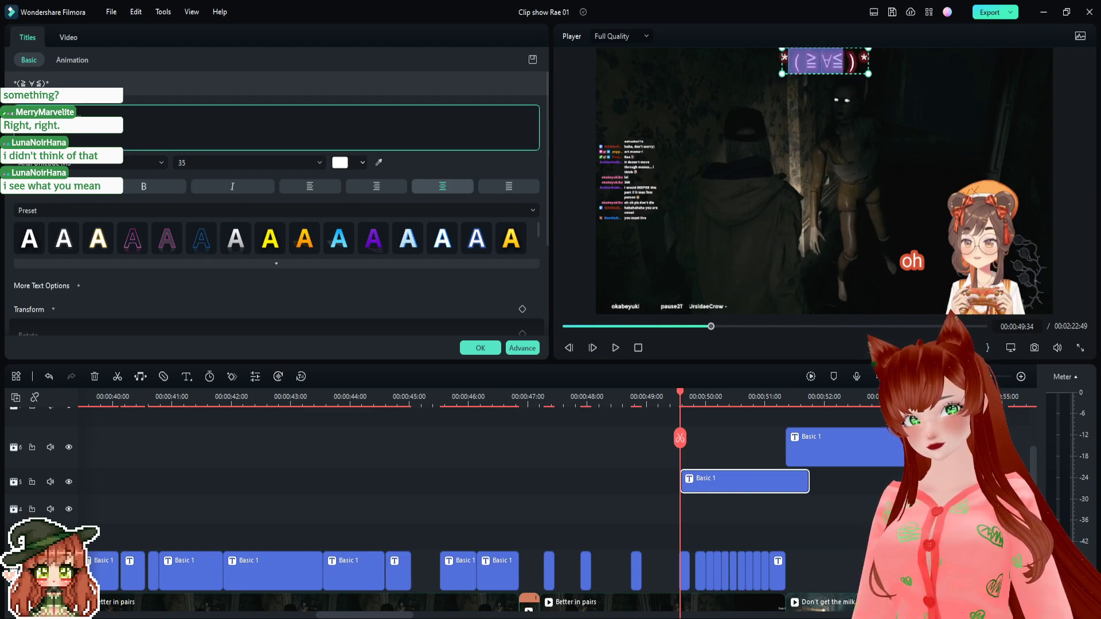
key("BackSpace")
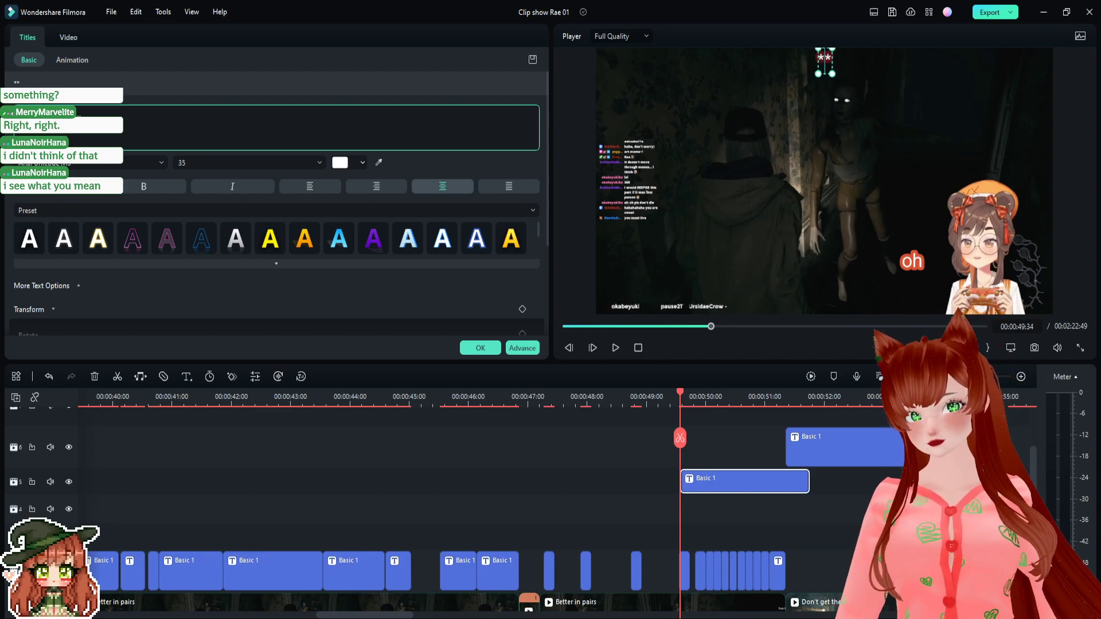
type("Hi")
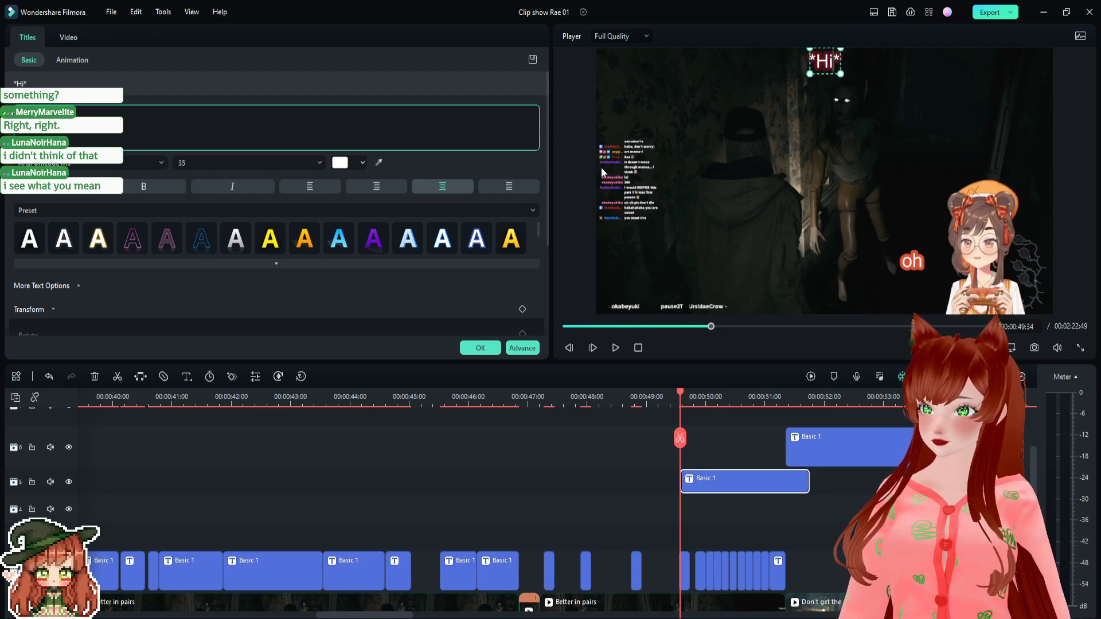
- Place the "*Hi*" caption beside the mannequin's head and shorten it to roughly the length of the "oh" caption
left_click(872, 85)
left_click(828, 60)
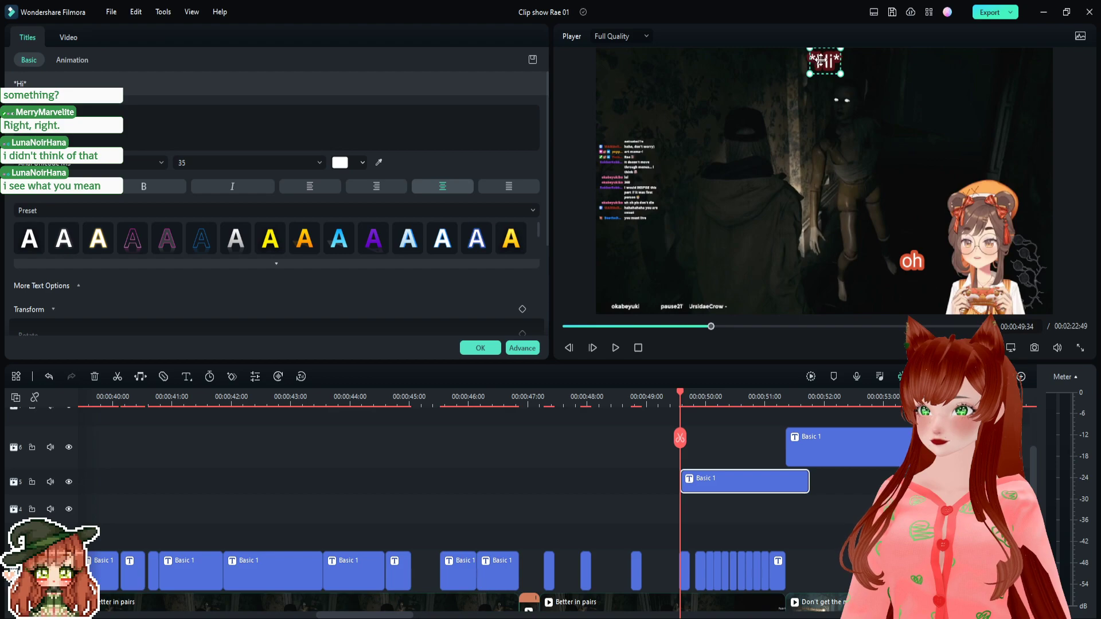
left_click_drag(827, 60, 881, 108)
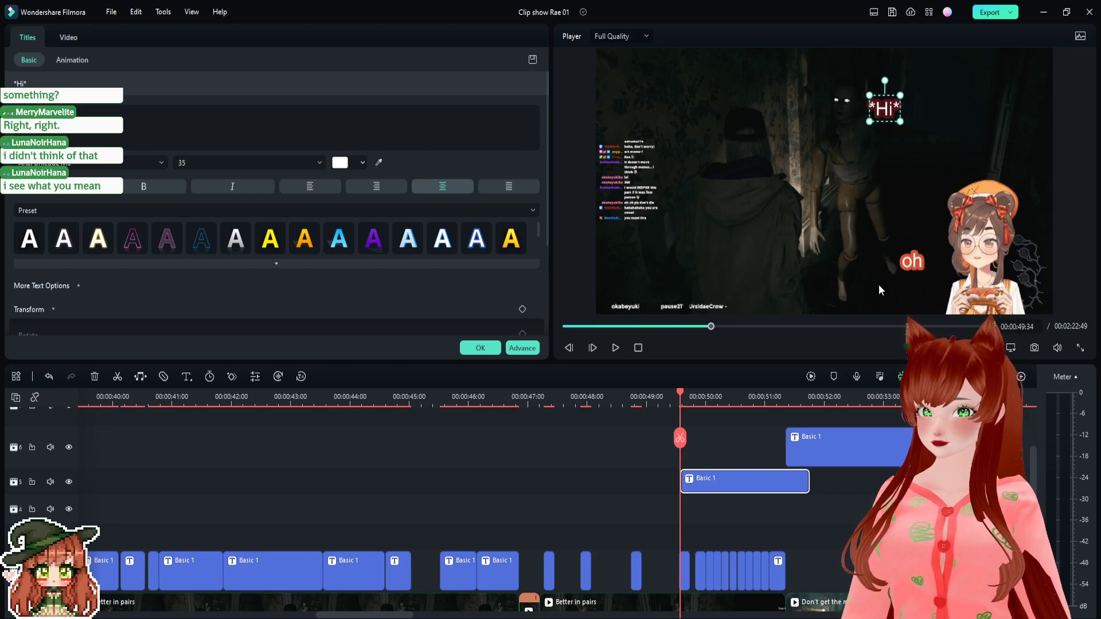
left_click_drag(806, 482, 694, 486)
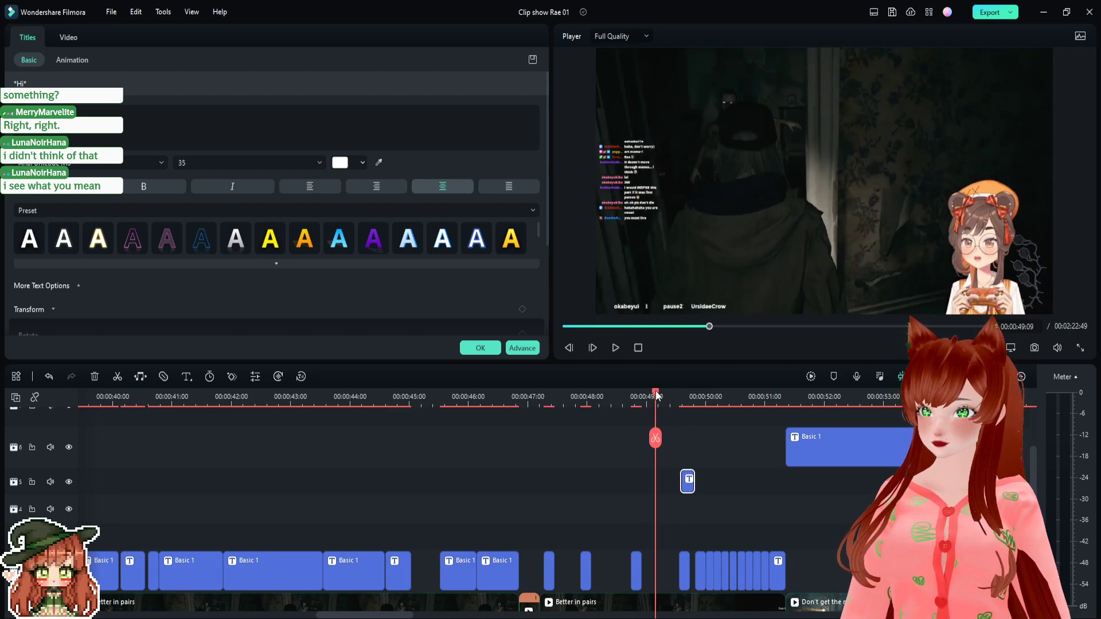
- Replay from just before the "*Hi*" caption into the "Don't get the milk" clip to check the timing and captions
left_click_drag(681, 394, 641, 387)
key("space")
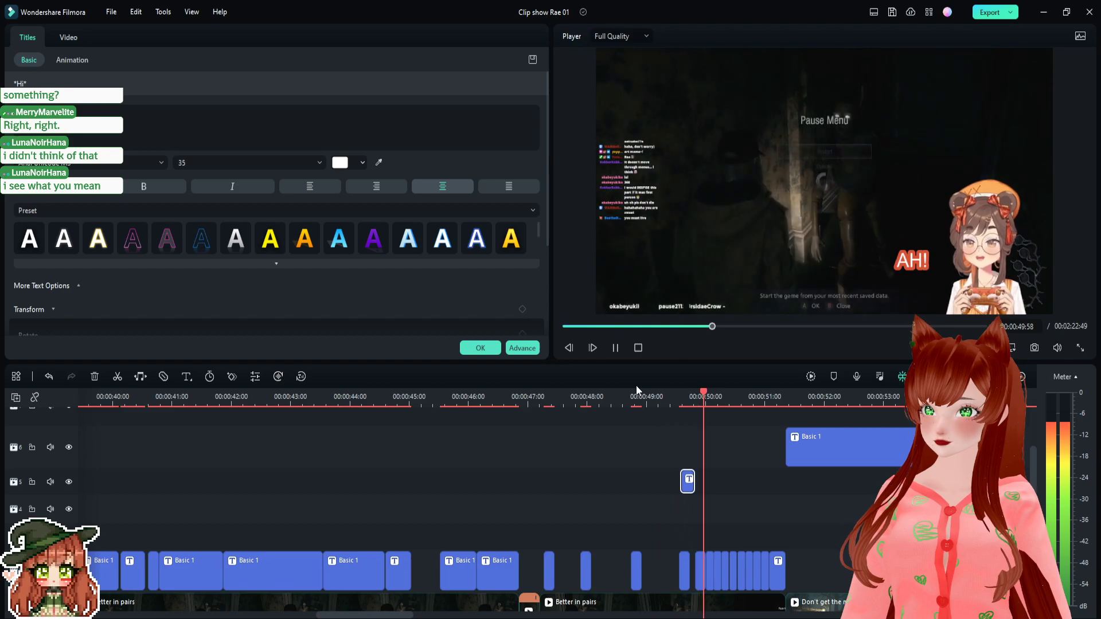
key("space")
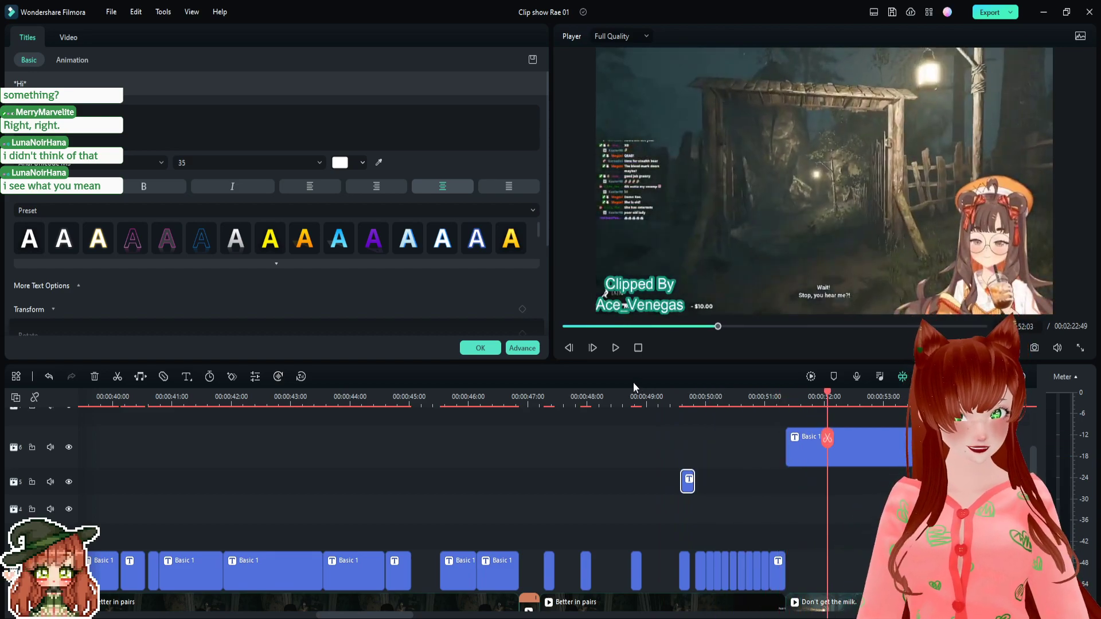
left_click(635, 395)
key("space")
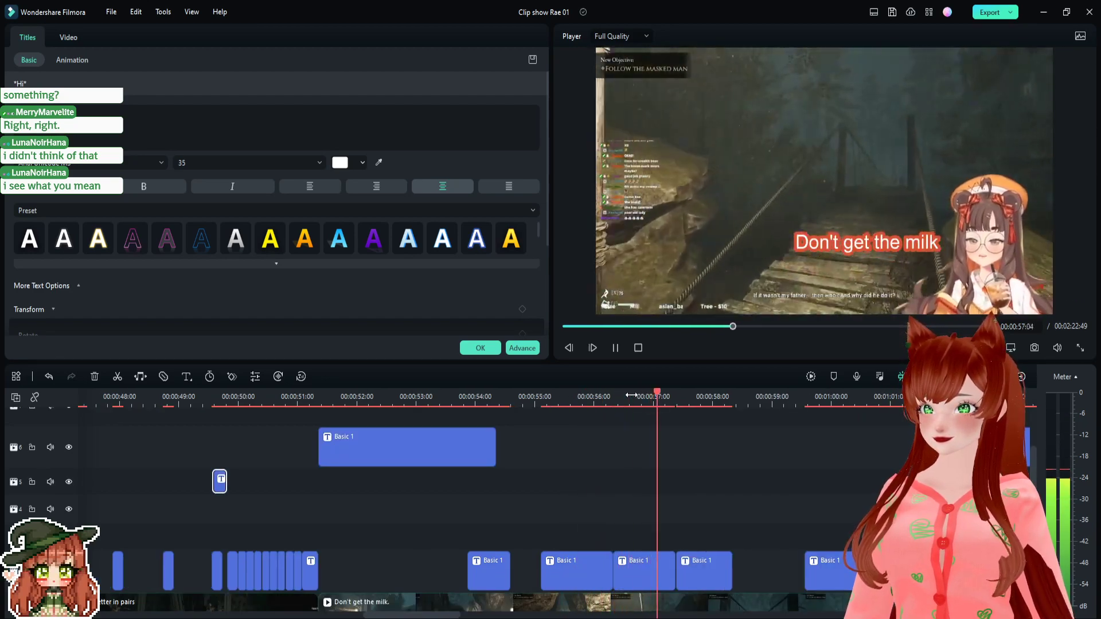
key("space")
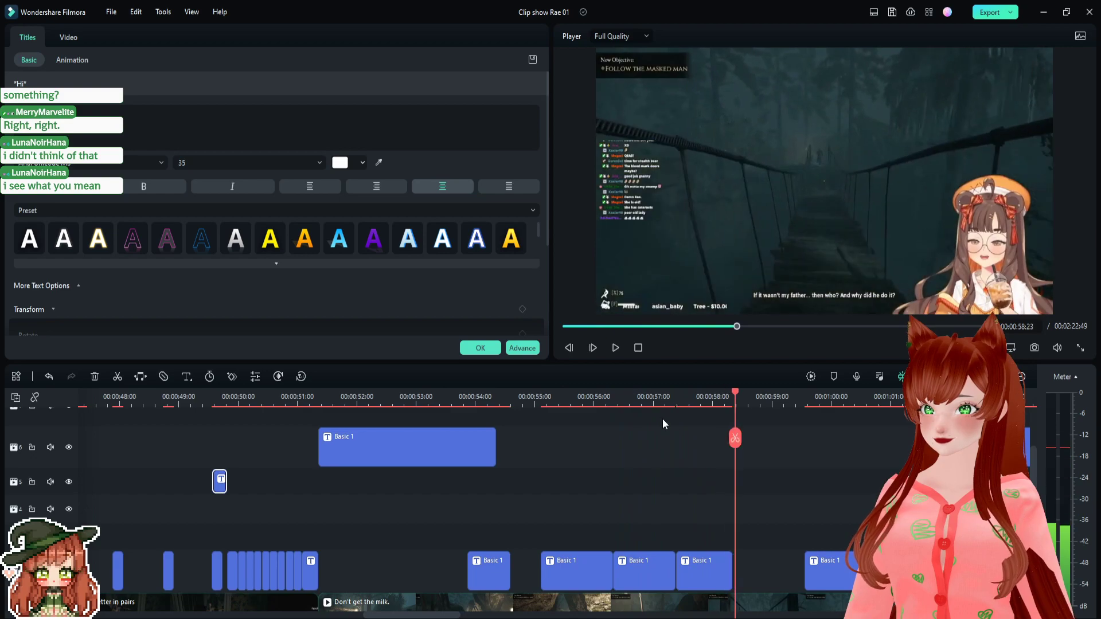
- Add the milk bottle image from the project media on the free track above the "Don't get the milk" caption
left_click(600, 391)
left_click_drag(600, 392, 648, 402)
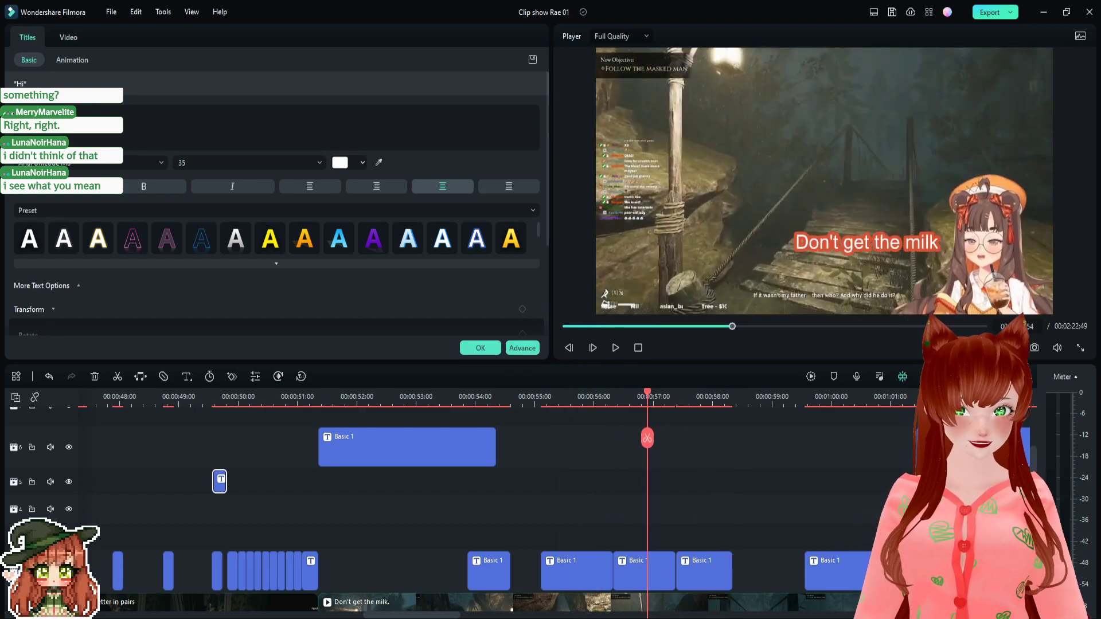
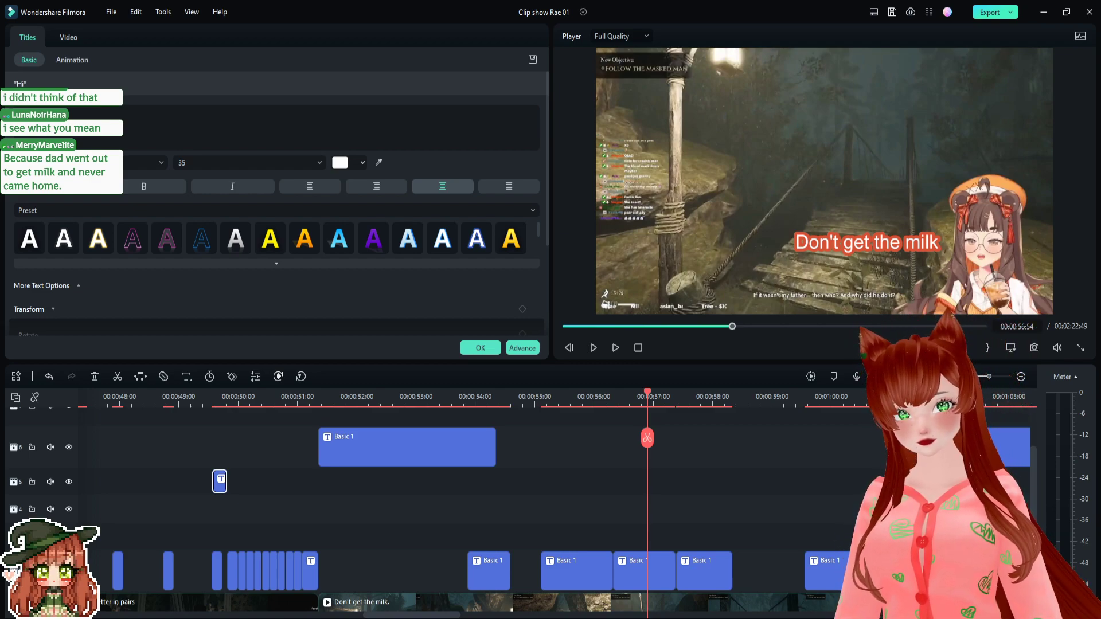
left_click(67, 37)
left_click(32, 36)
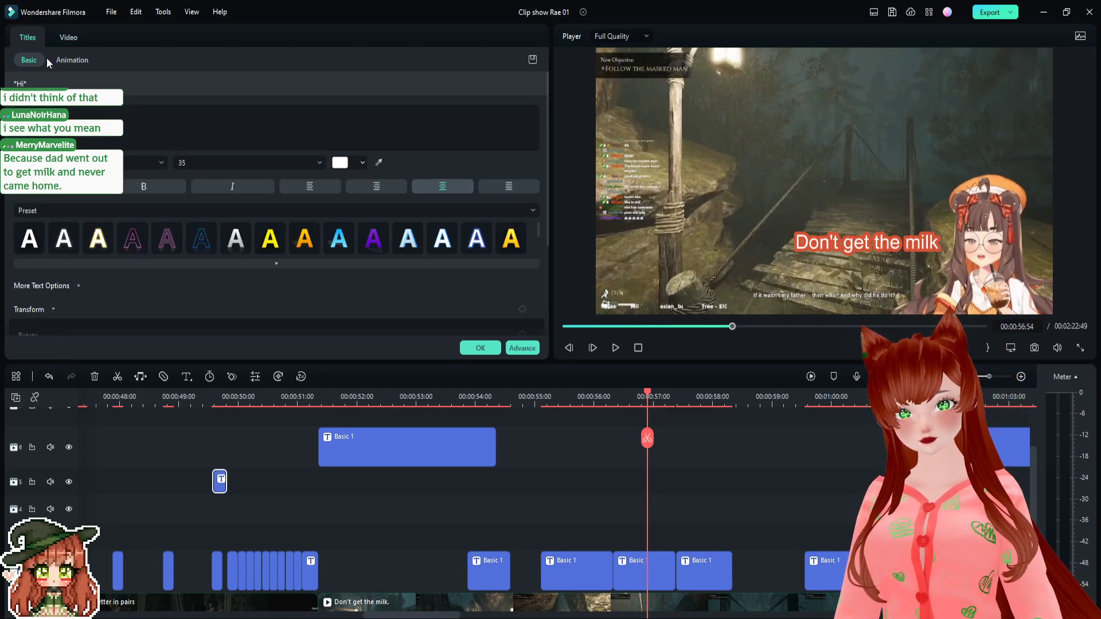
left_click(746, 475)
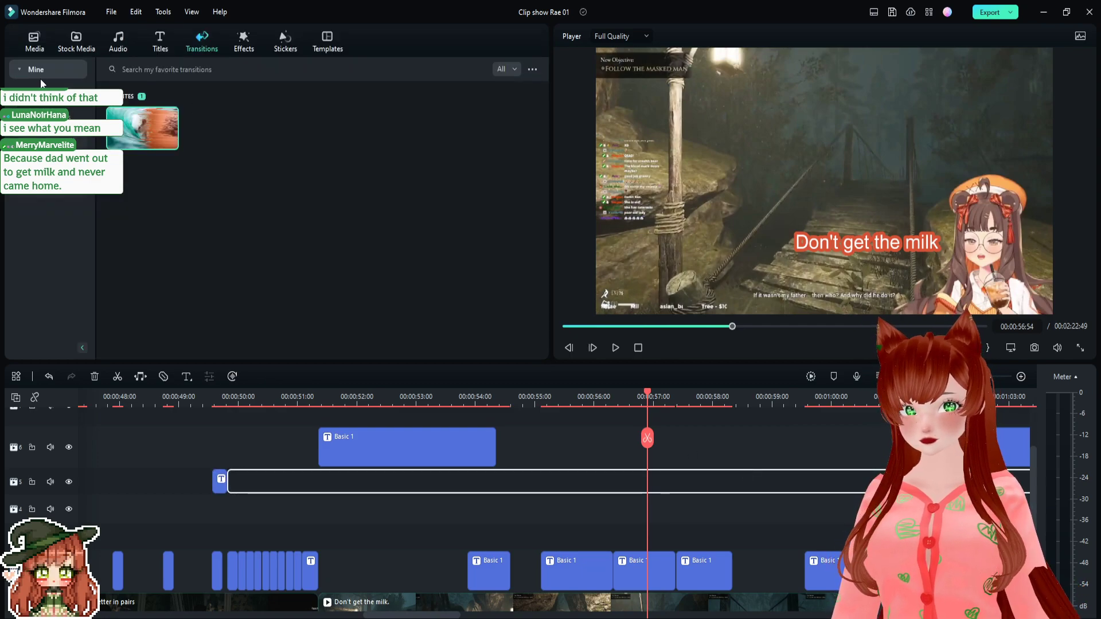
left_click(34, 41)
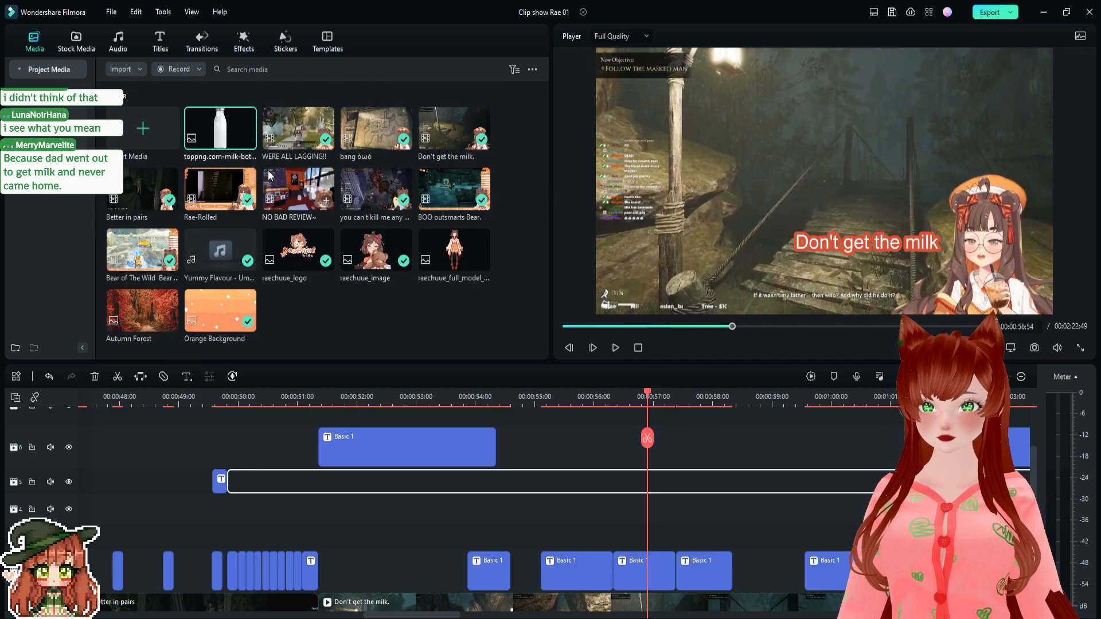
left_click(809, 213)
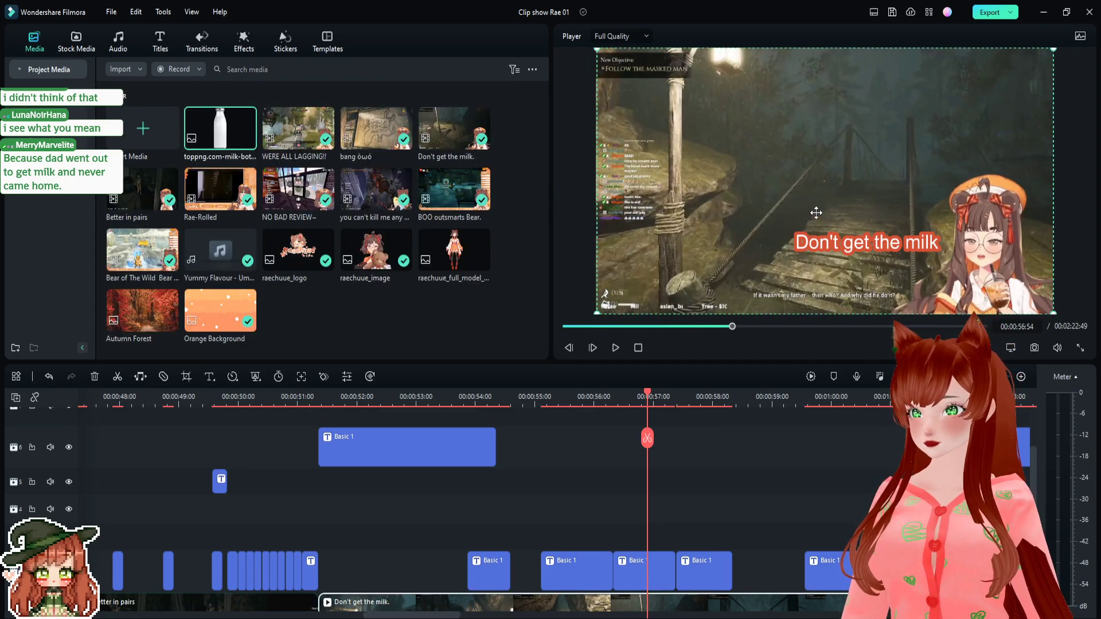
left_click_drag(210, 112, 572, 504)
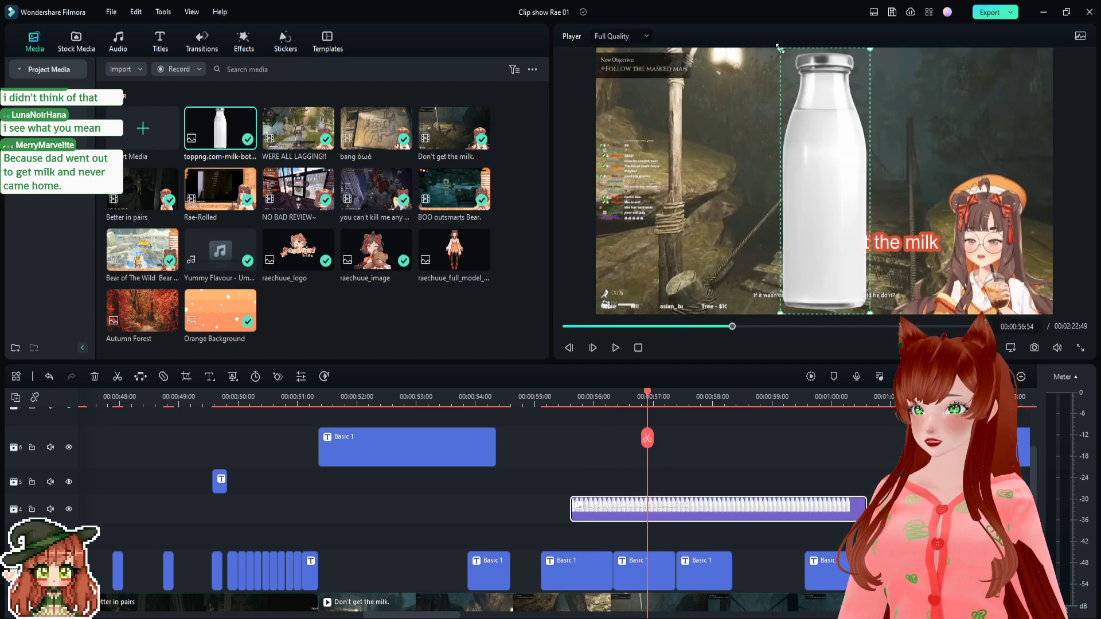
- Shrink the milk bottle, tilt it slightly to the left, and place it above the caption beside the avatar
left_click_drag(784, 52, 837, 205)
left_click_drag(860, 279, 908, 199)
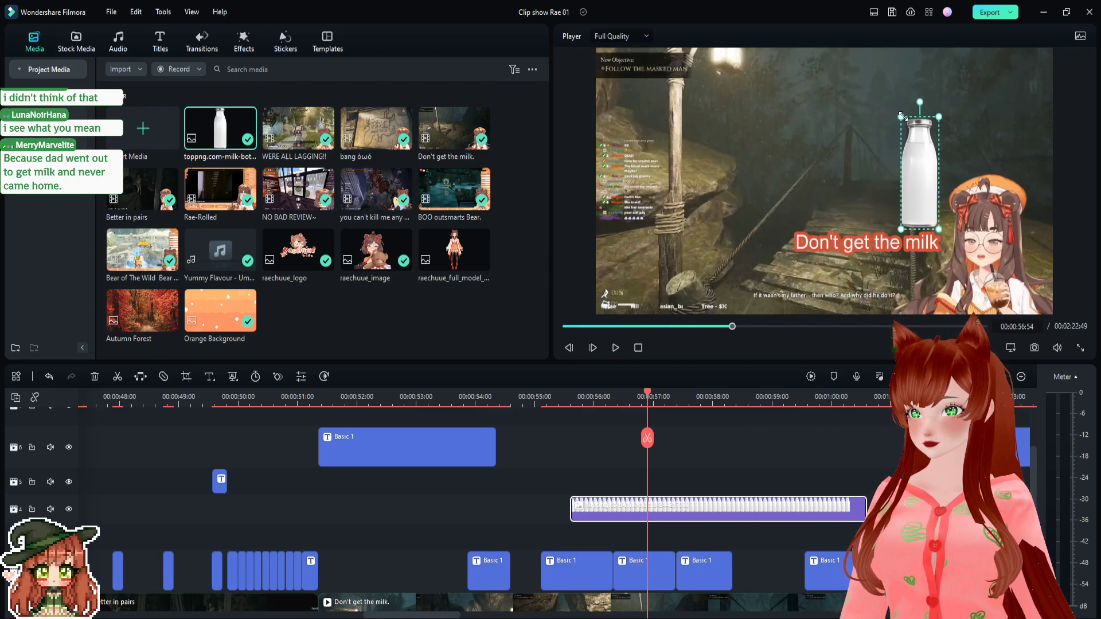
mouse_move(901, 117)
left_mouse_down()
mouse_move(907, 137)
mouse_move(912, 122)
mouse_move(903, 124)
left_mouse_up()
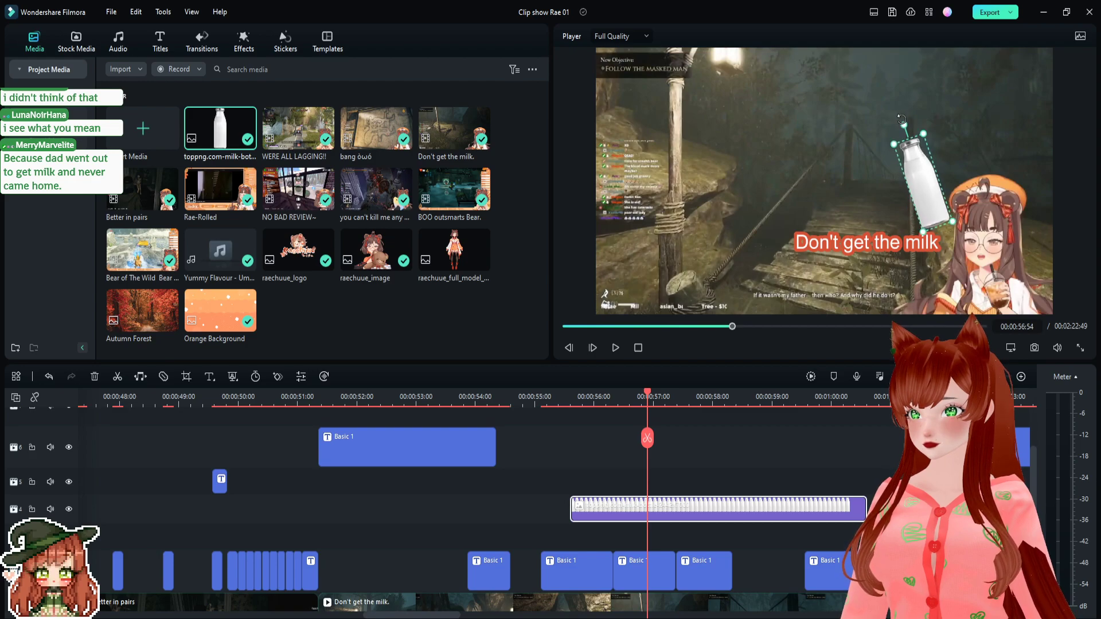
left_click_drag(927, 198, 908, 198)
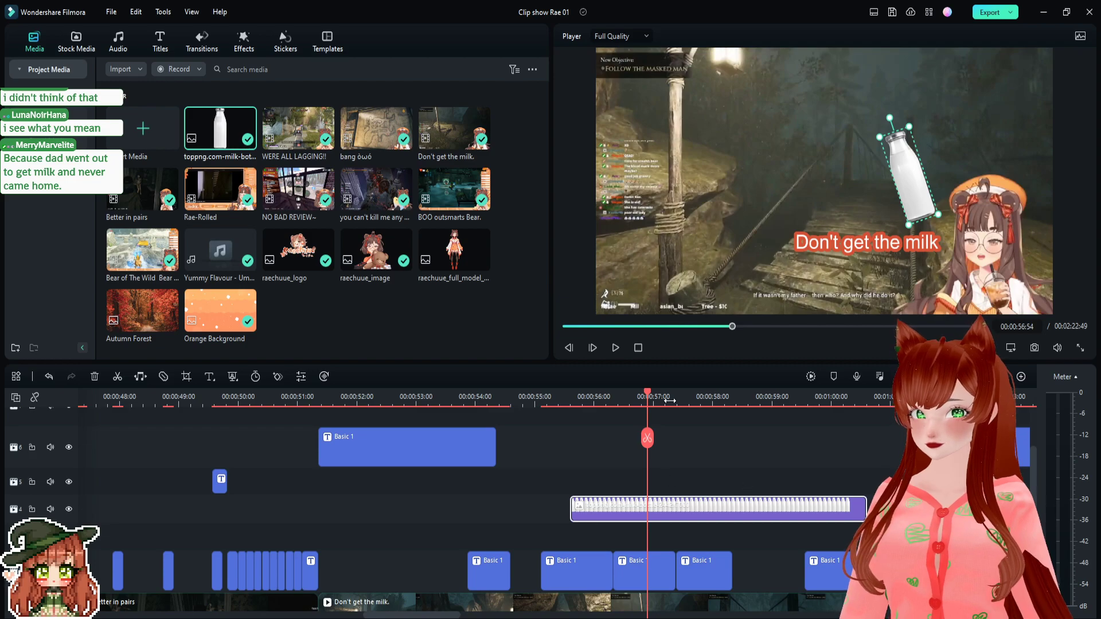
- Trim both ends of the milk bottle image to the span of the "Don't get the milk" caption and replay that stretch
left_click_drag(646, 395, 629, 431)
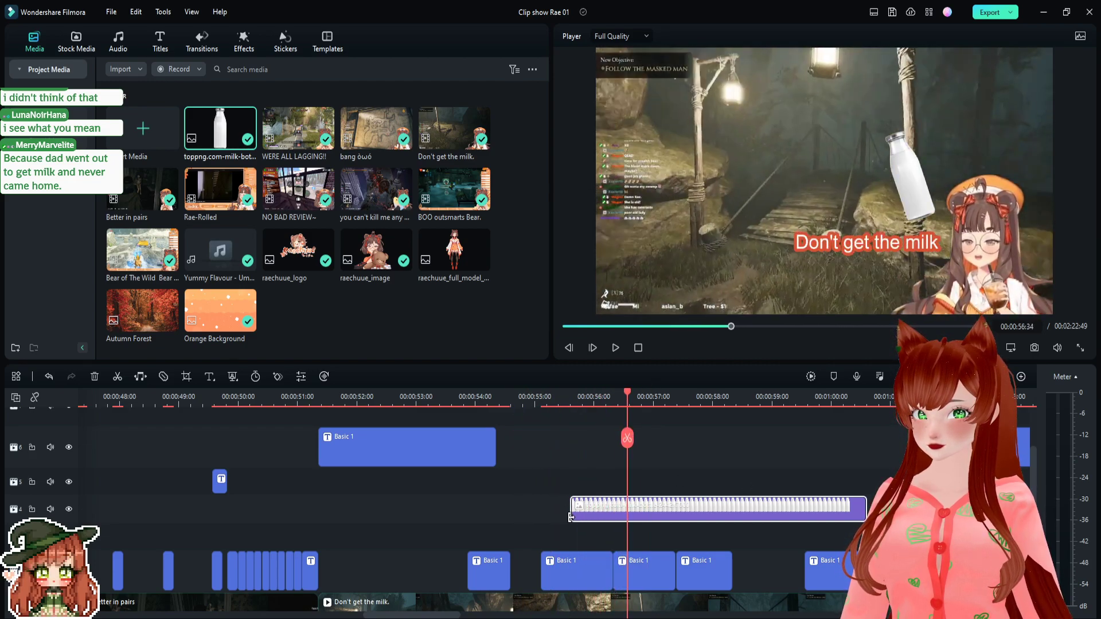
left_click_drag(572, 514, 624, 520)
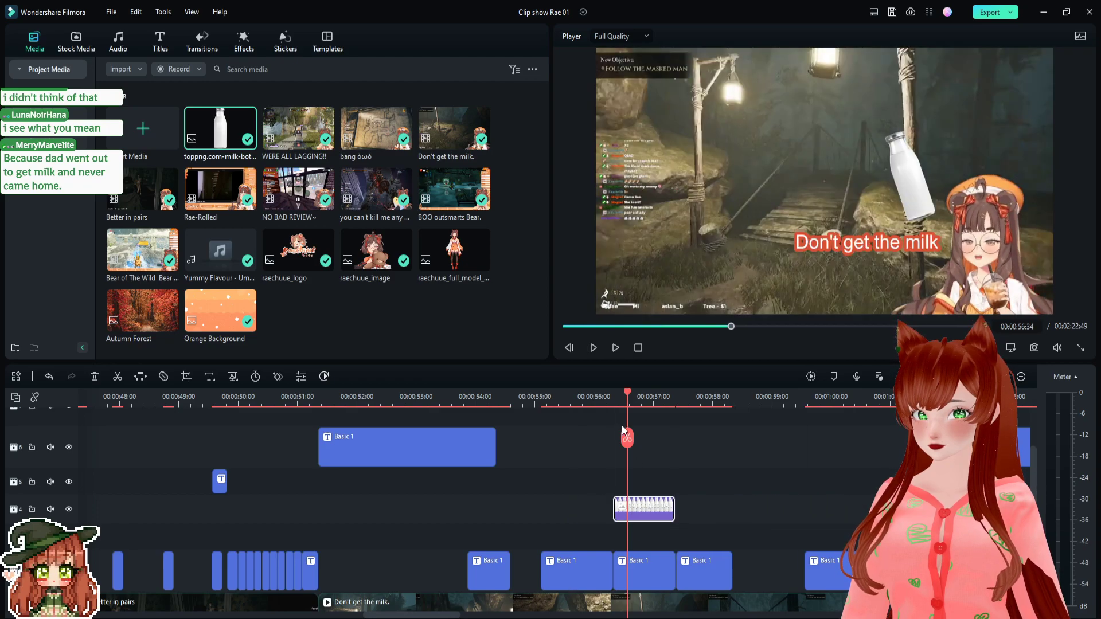
key("space")
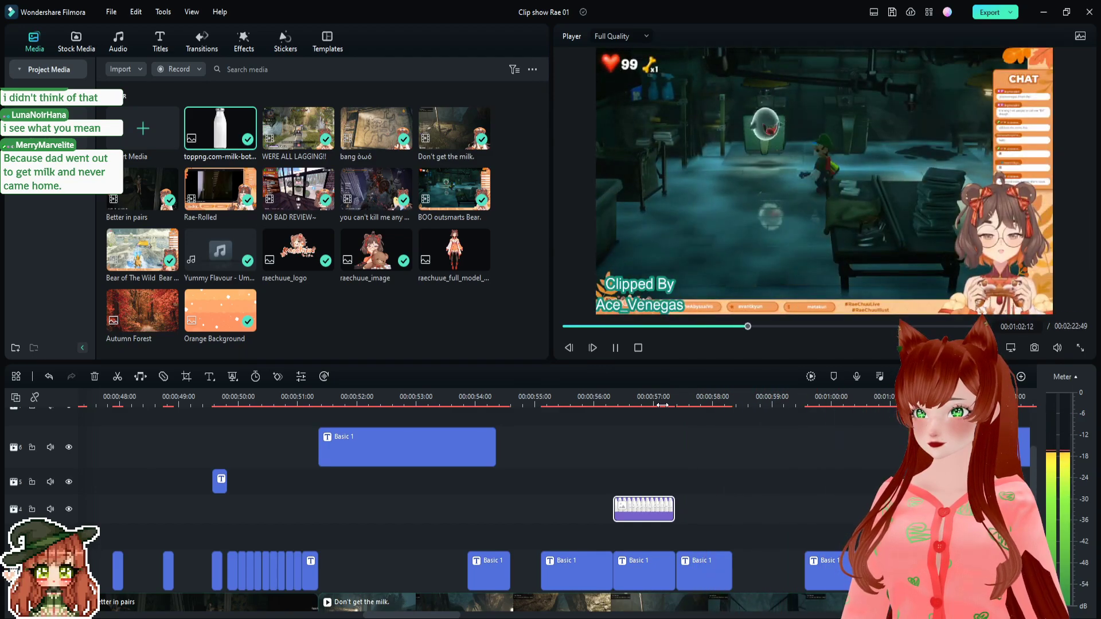
left_click(468, 400)
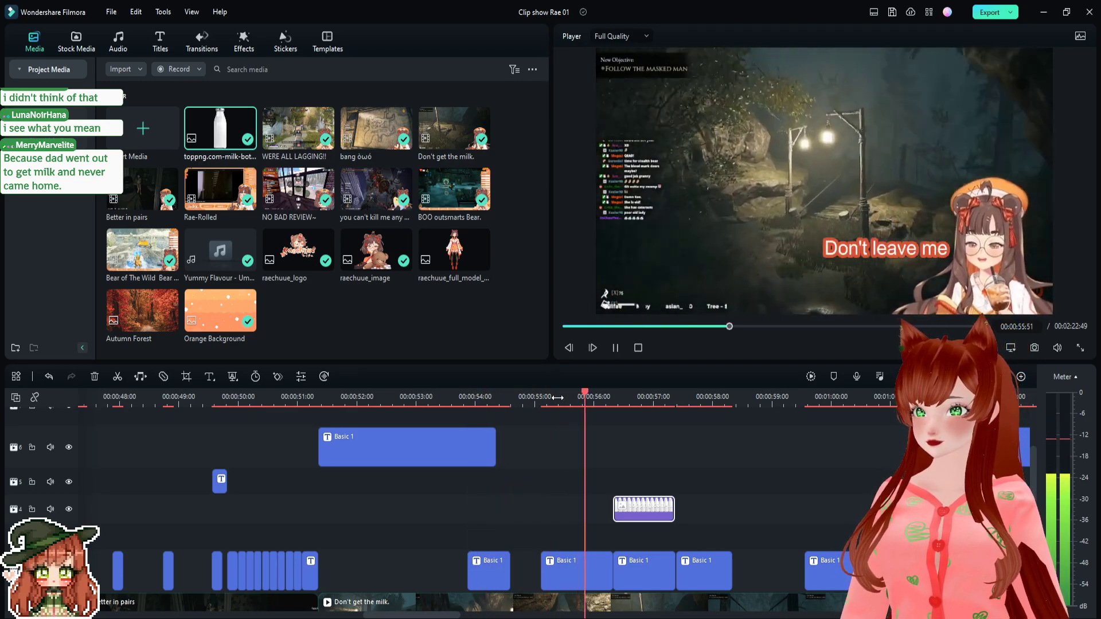
key("space")
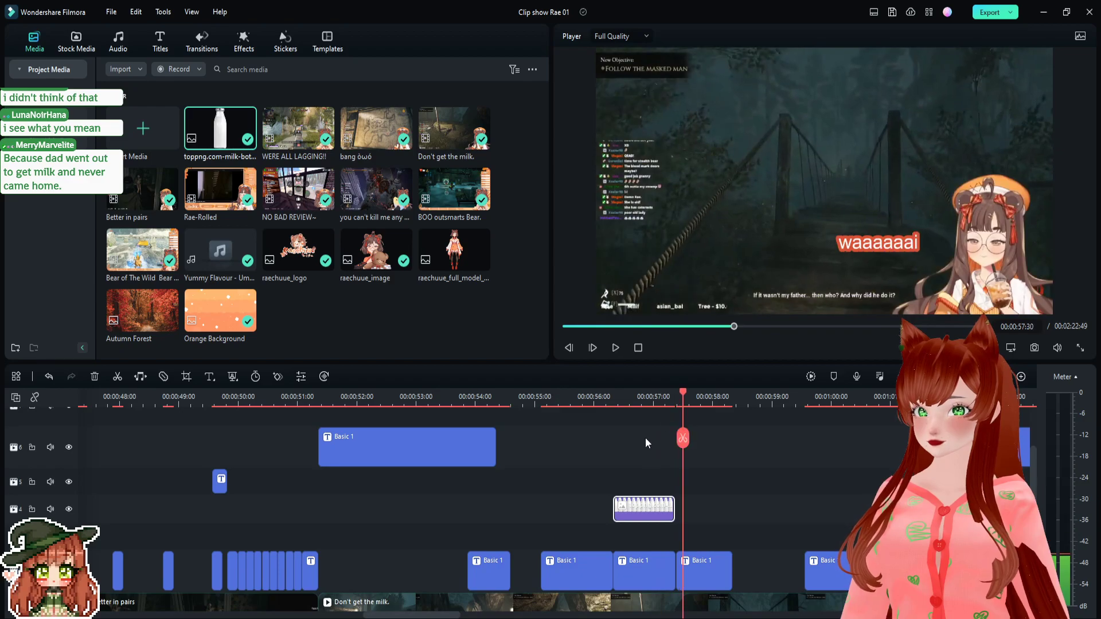
left_click_drag(683, 395, 634, 401)
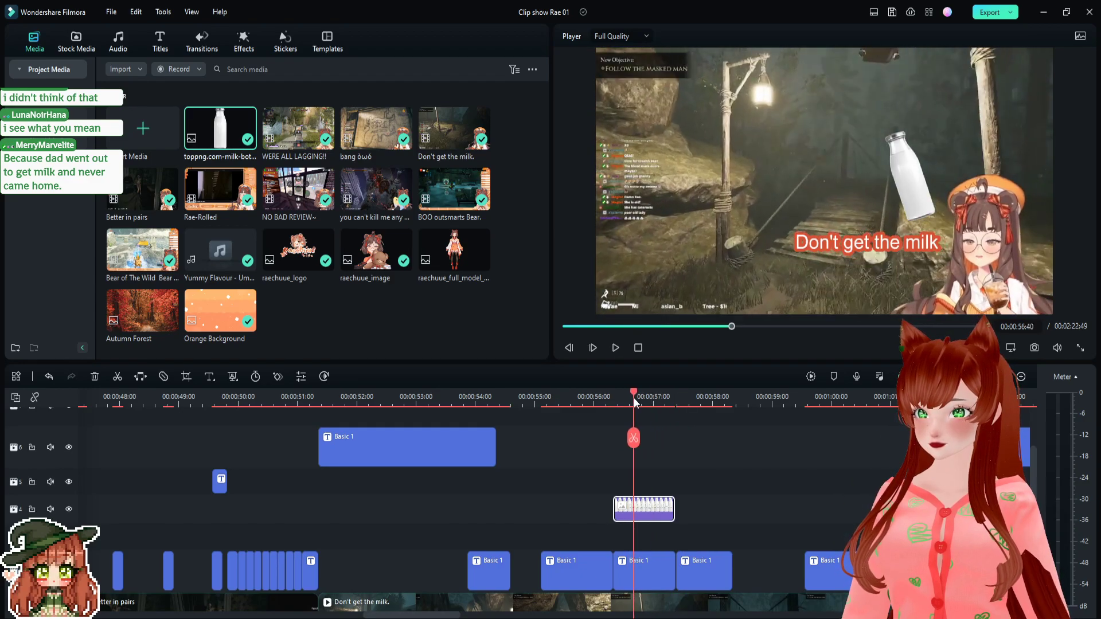
- Shift the milk bottle image to start at 00:00:56:40, check it in playback, and trim its end to the end of the "Don't get the milk" caption
left_click_drag(645, 514, 658, 510)
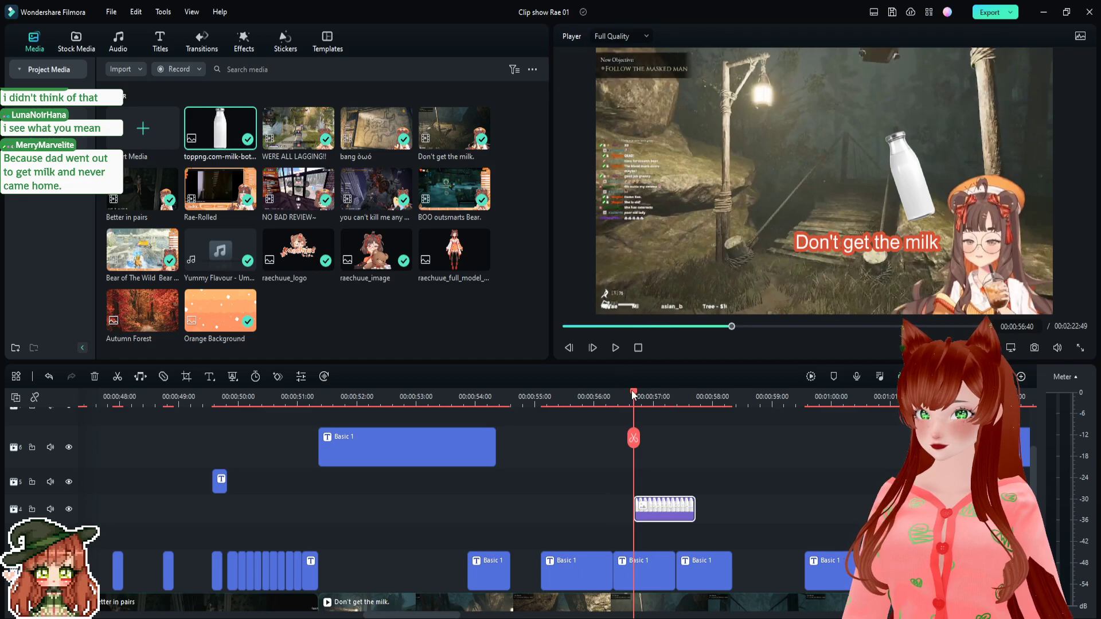
left_click_drag(633, 395, 578, 399)
key("space")
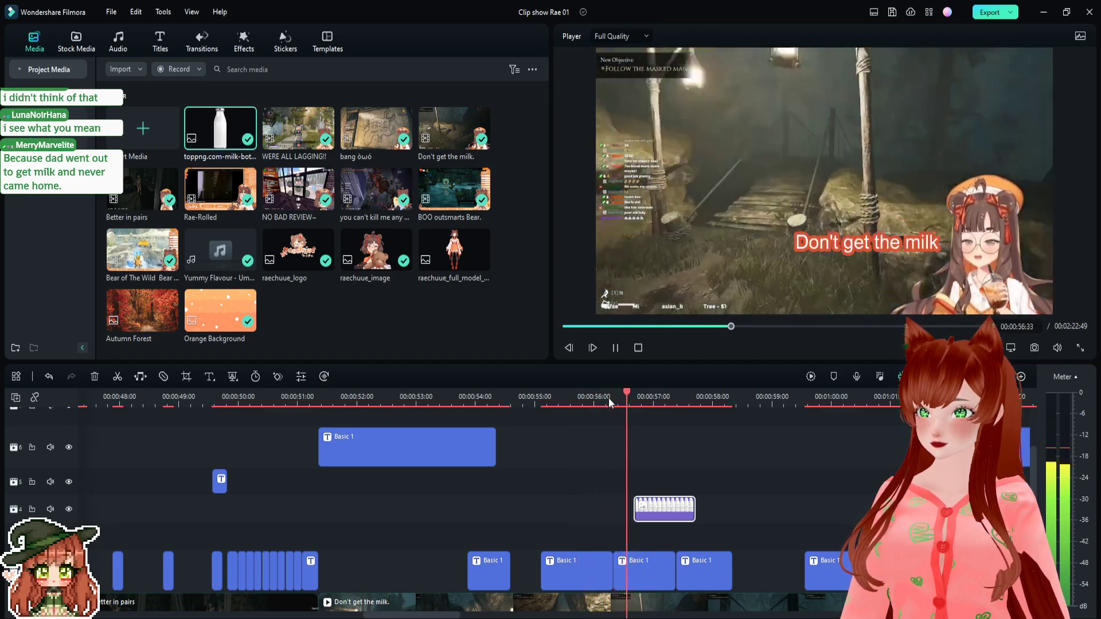
key("space")
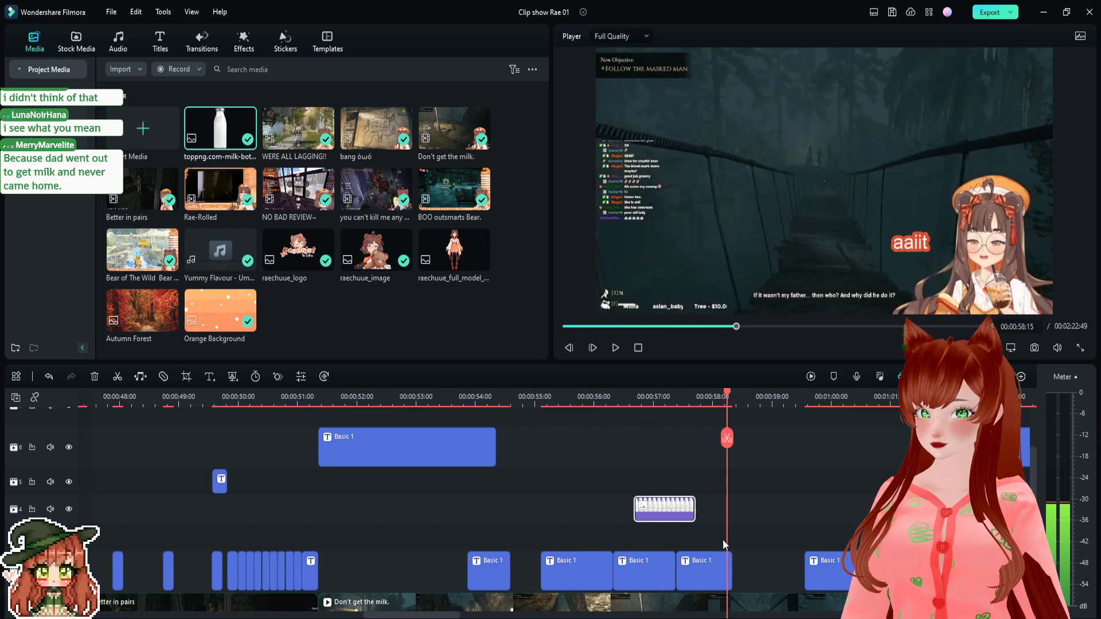
left_click_drag(683, 514, 675, 514)
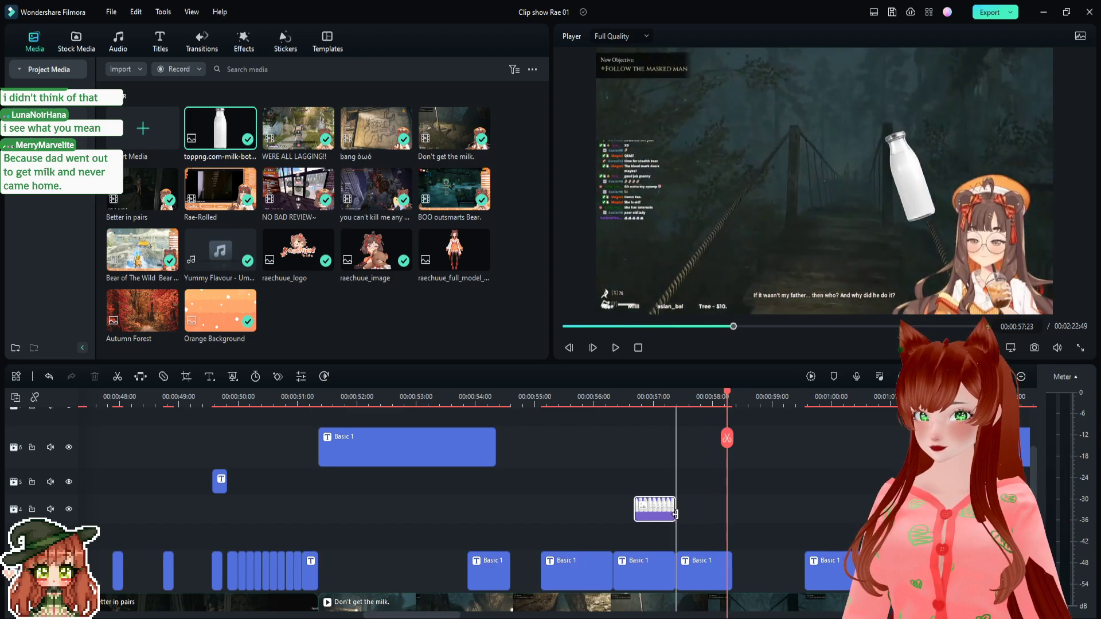
- Replay from just before the milk bottle image into the "you can't kill me any more" clips to check the timing and captions
left_click(562, 396)
key("space")
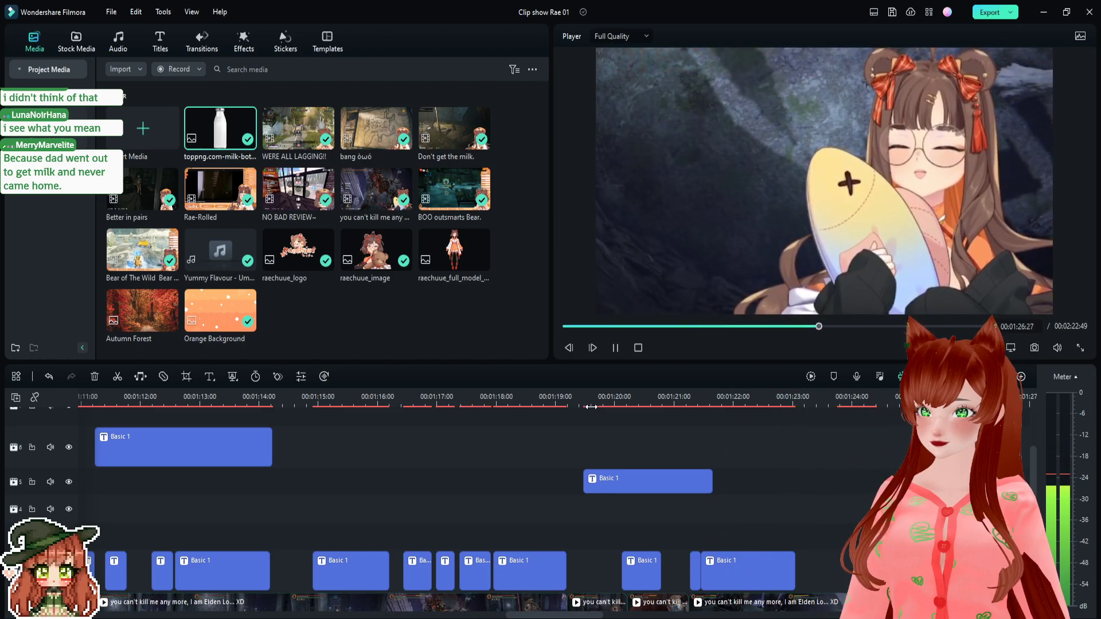
key("space")
- Delete the transition between the "you can't kill me any more" clips near 00:01:24 and replay that stretch into the "NO BAD REVIEW" clip
scroll(401, 539, "down", 3)
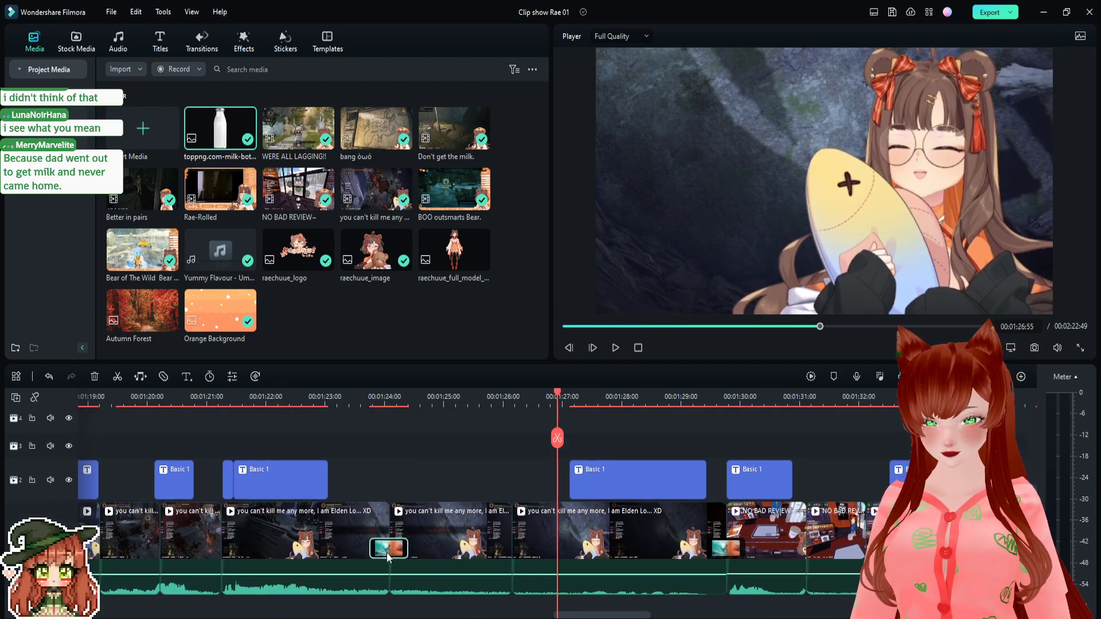
key("Delete")
left_click(316, 391)
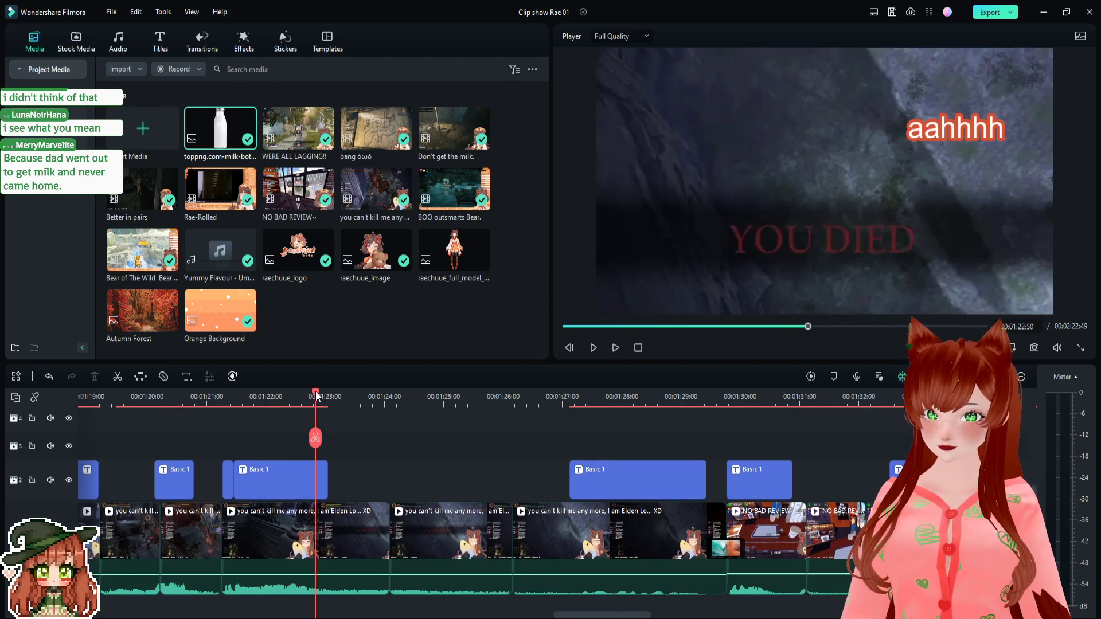
key("space")
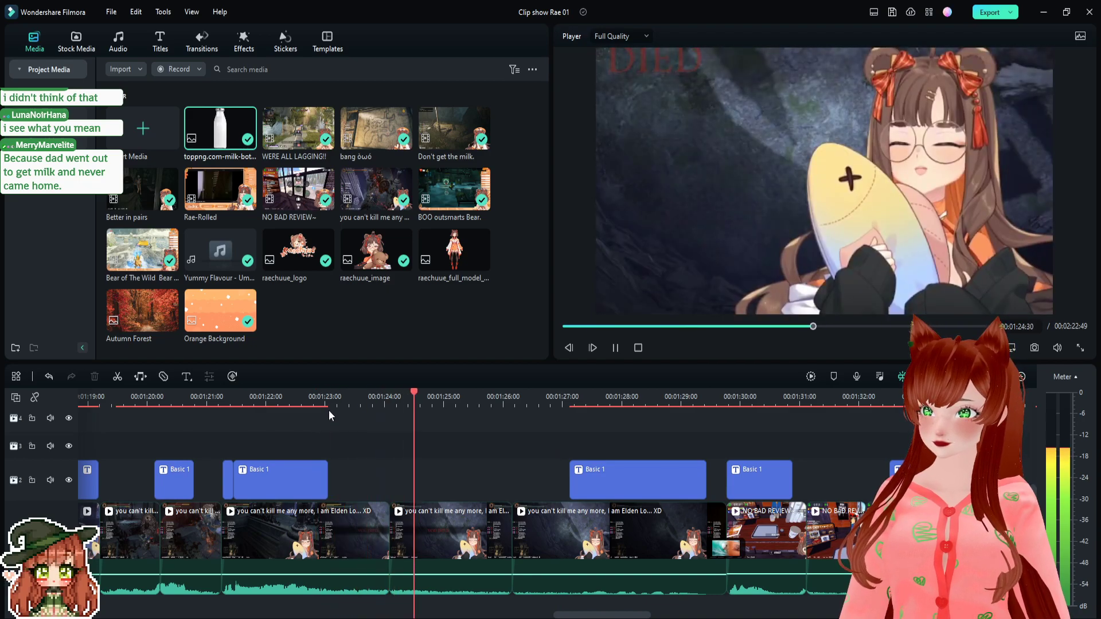
key("space")
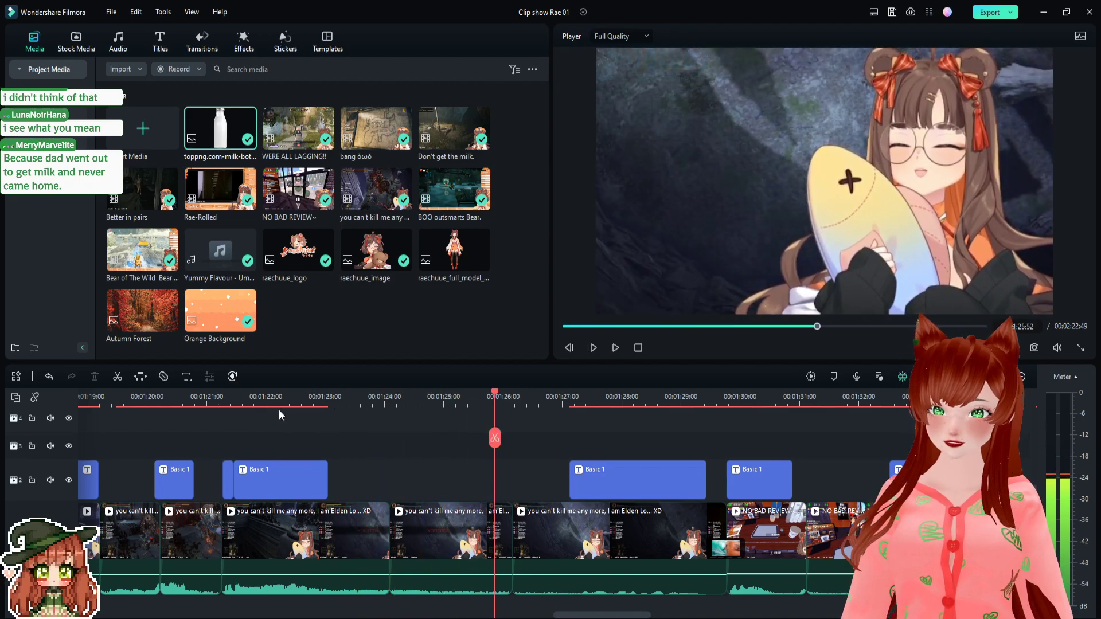
left_click(239, 395)
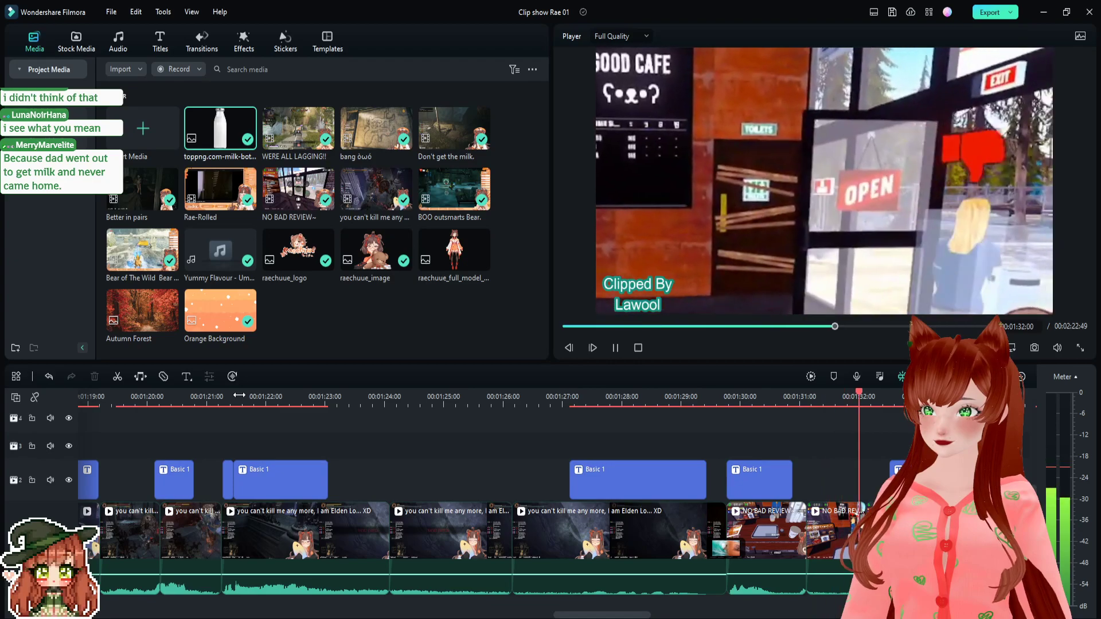
key("space")
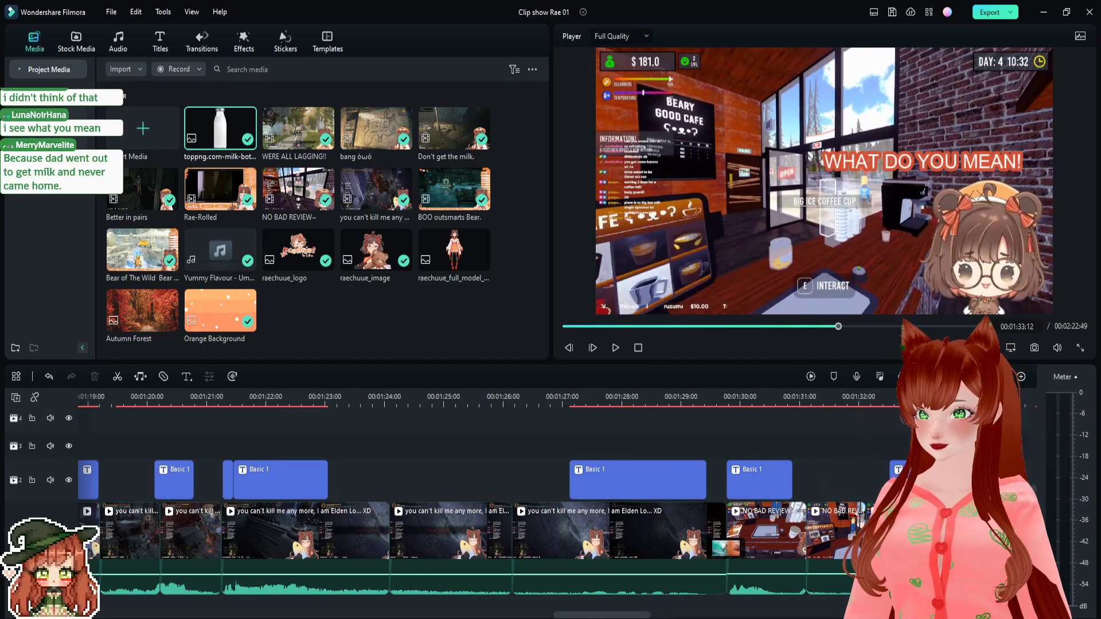
- Paste the copied emoticon caption at 00:01:30:41 in the "NO BAD REVIEW" clip and change its text to "*LUL bad review*"
scroll(813, 461, "up", 3)
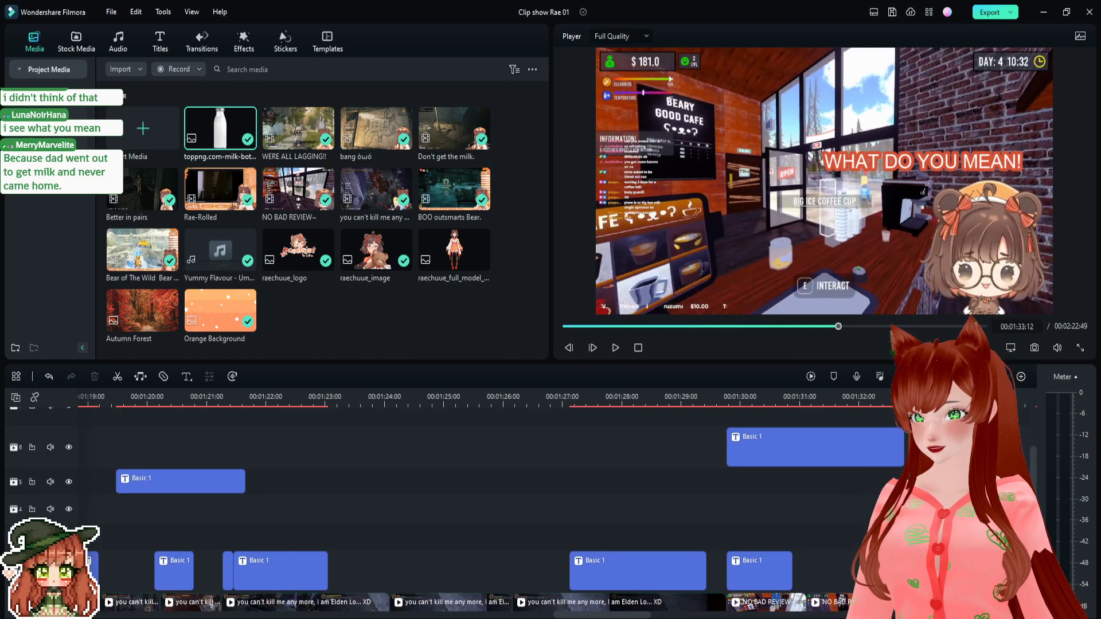
left_click(737, 401)
left_click_drag(738, 423, 782, 428)
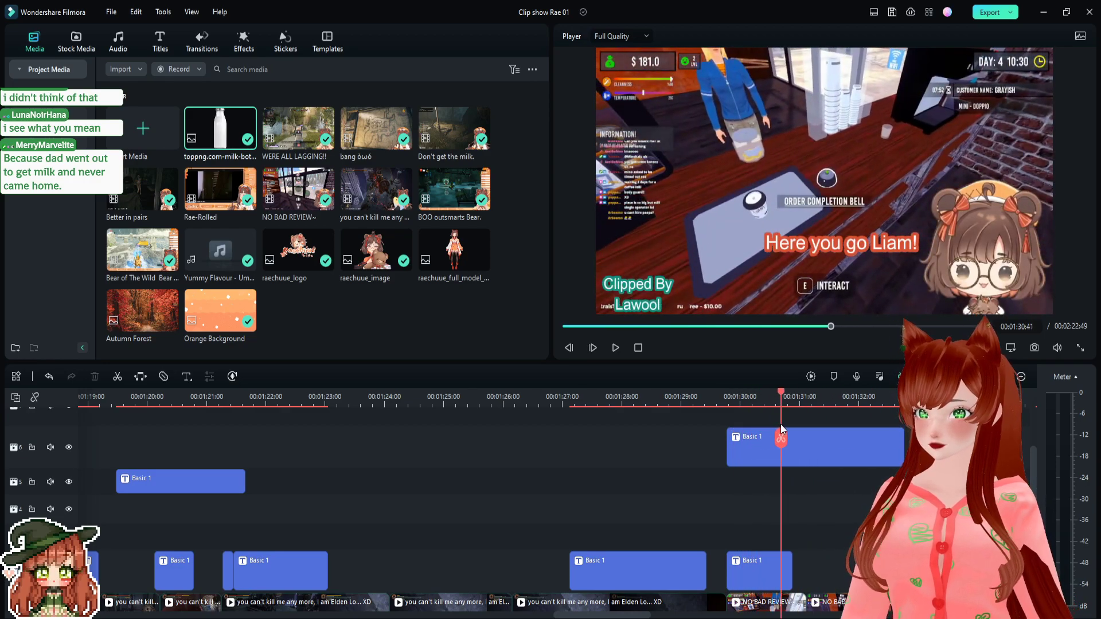
key("ctrl+v")
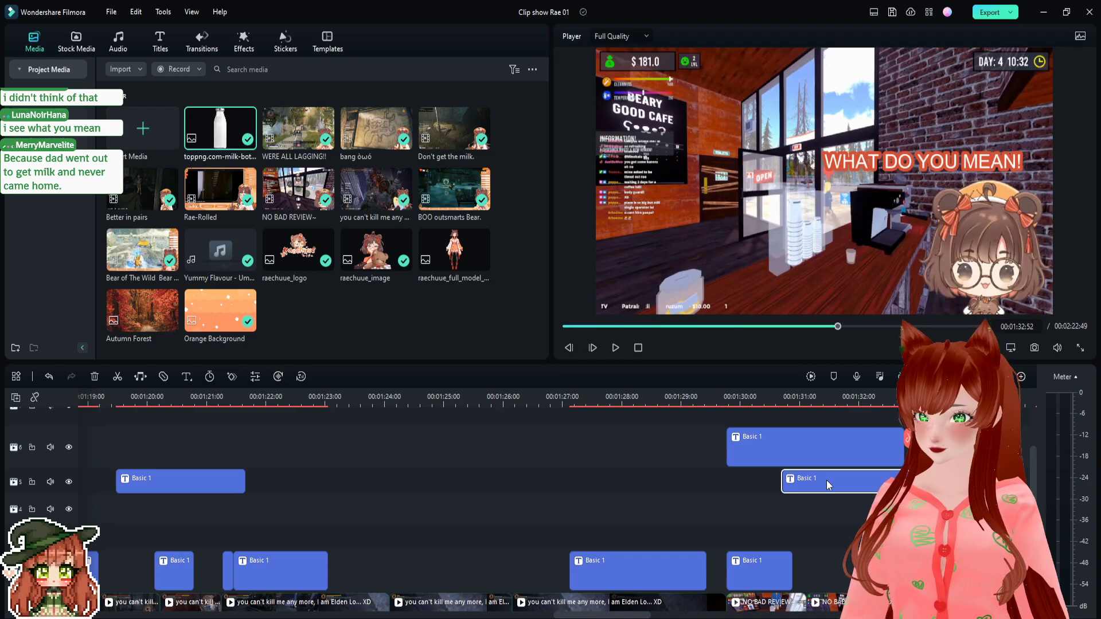
double_click(802, 481)
left_click_drag(77, 117, 17, 108)
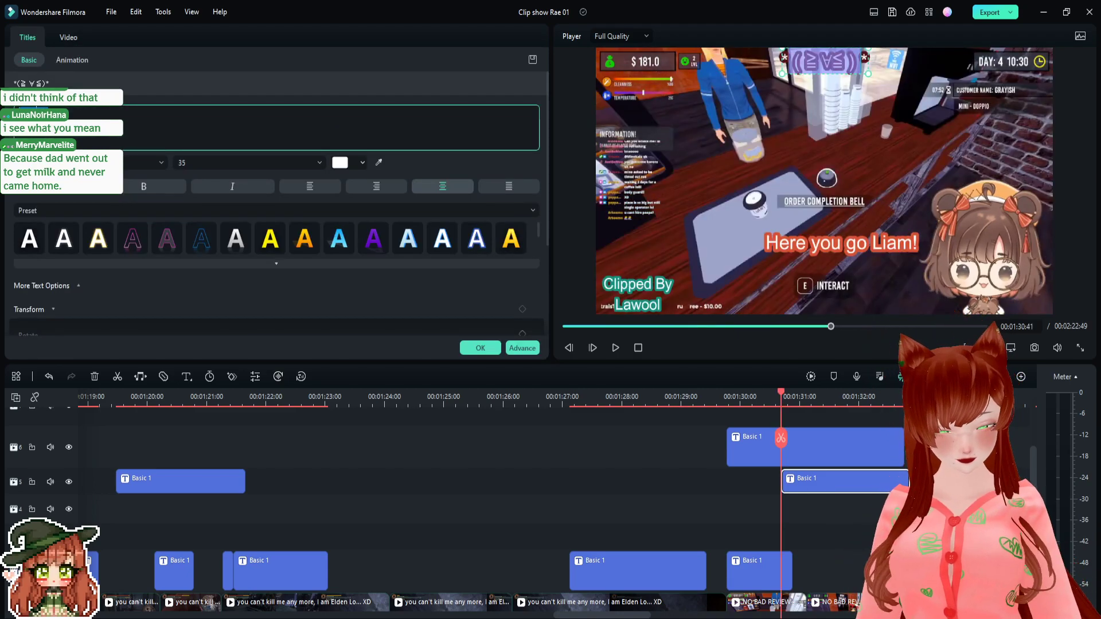
type("LUL bad review*")
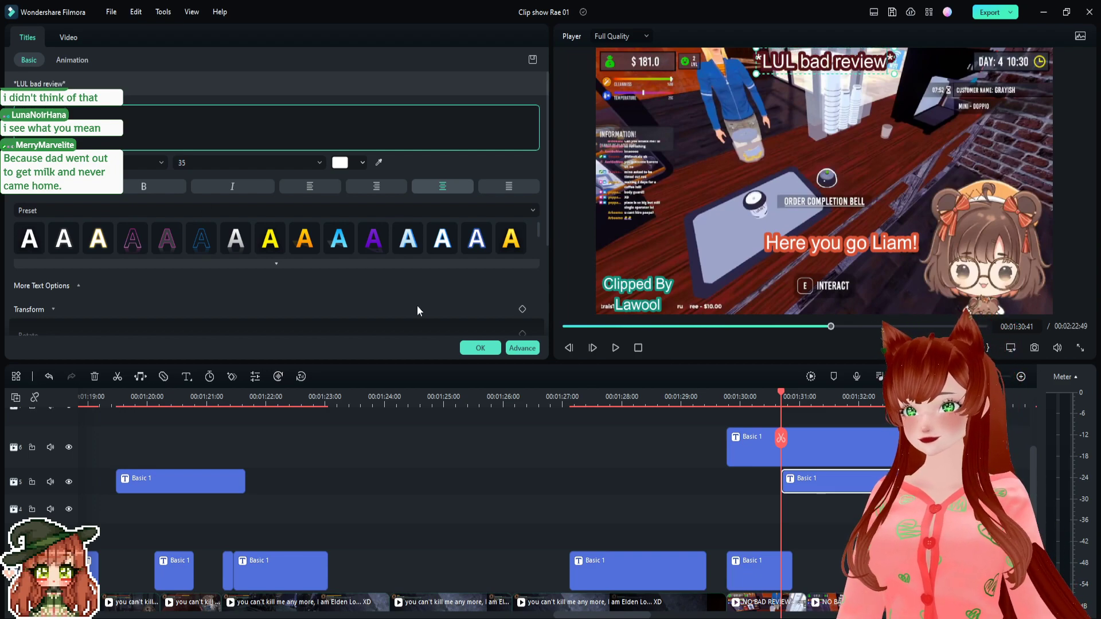
left_click(480, 348)
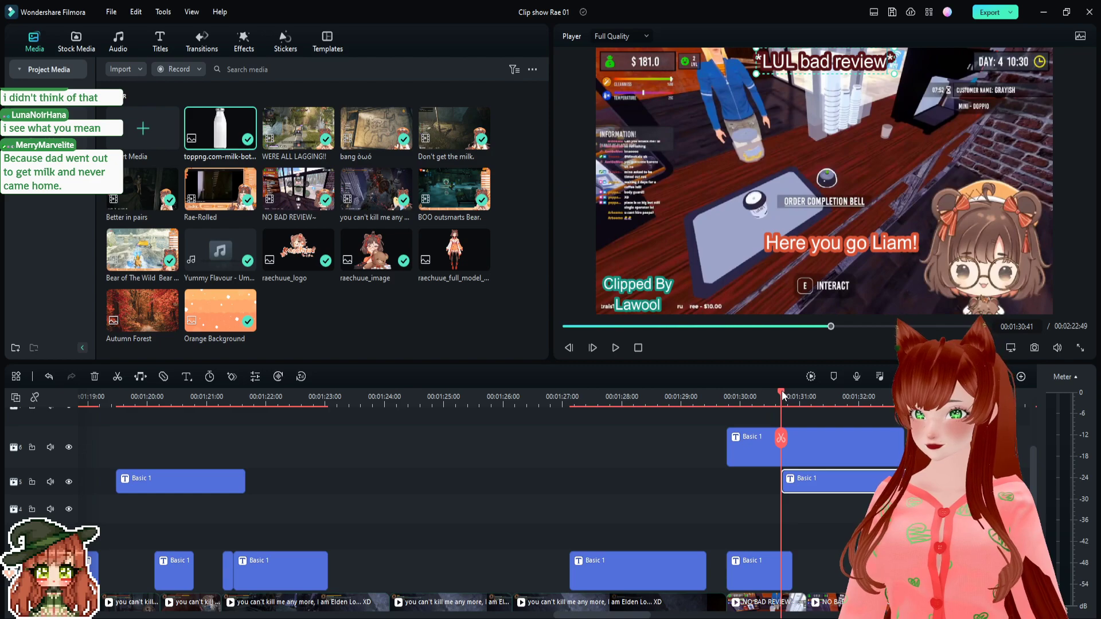
- Move the "*LUL bad review*" caption down to just above the customer's red thumbs-down
left_click(814, 394)
left_click(817, 395)
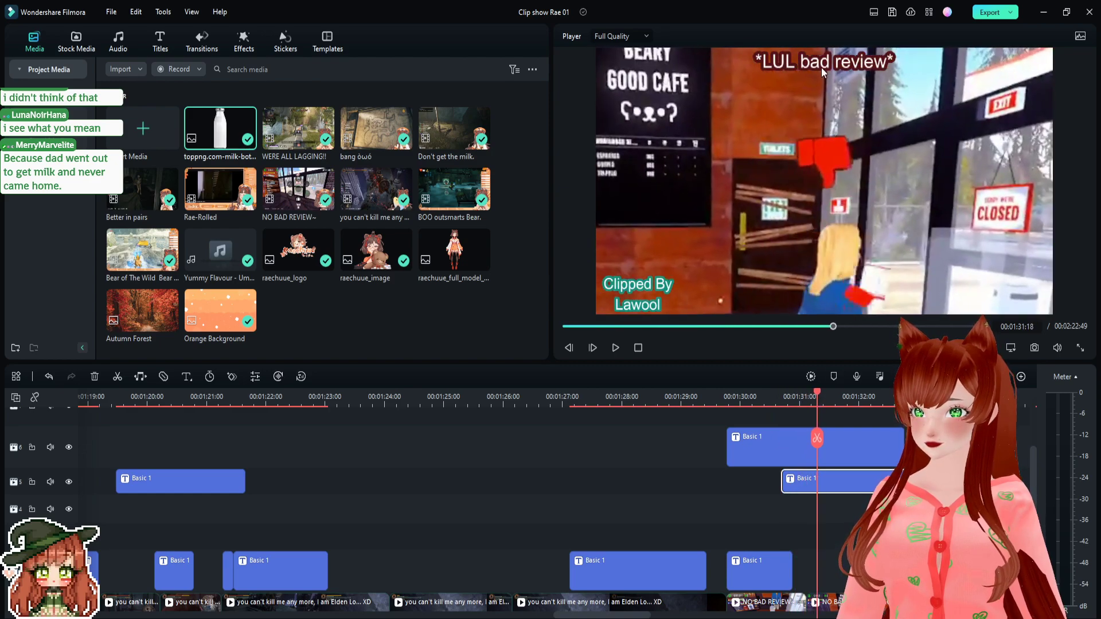
left_click_drag(820, 62, 827, 120)
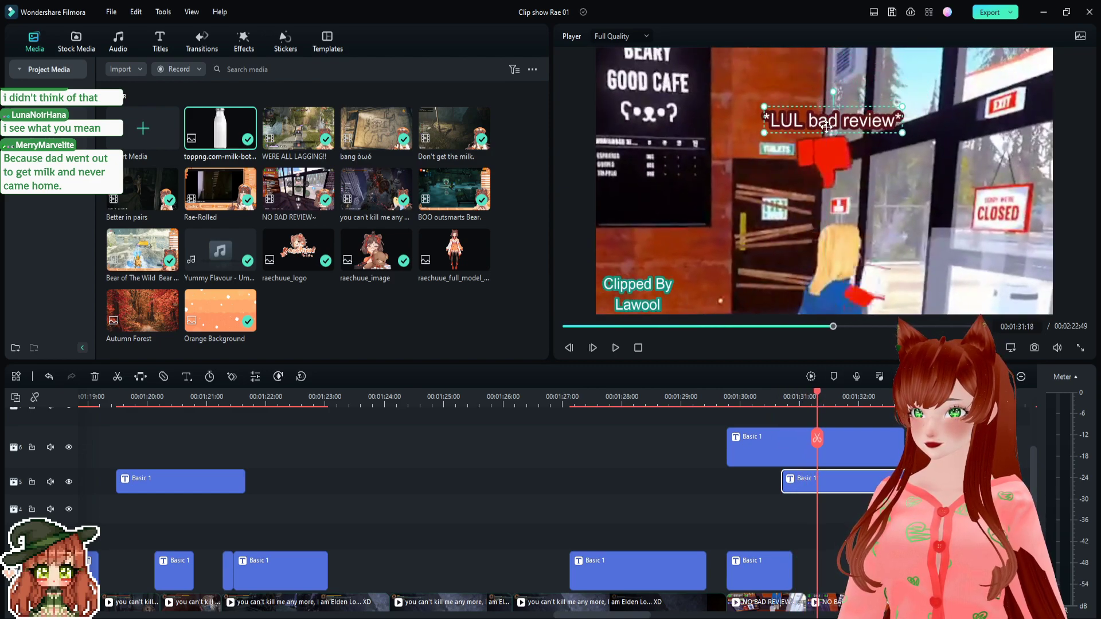
- Trim the "*LUL bad review*" caption to start at 00:01:31:03 and end where the thumbs-down shot ends, near 00:01:32:16
mouse_move(821, 392)
left_mouse_down()
mouse_move(743, 402)
mouse_move(816, 399)
mouse_move(791, 399)
mouse_move(803, 399)
left_mouse_up()
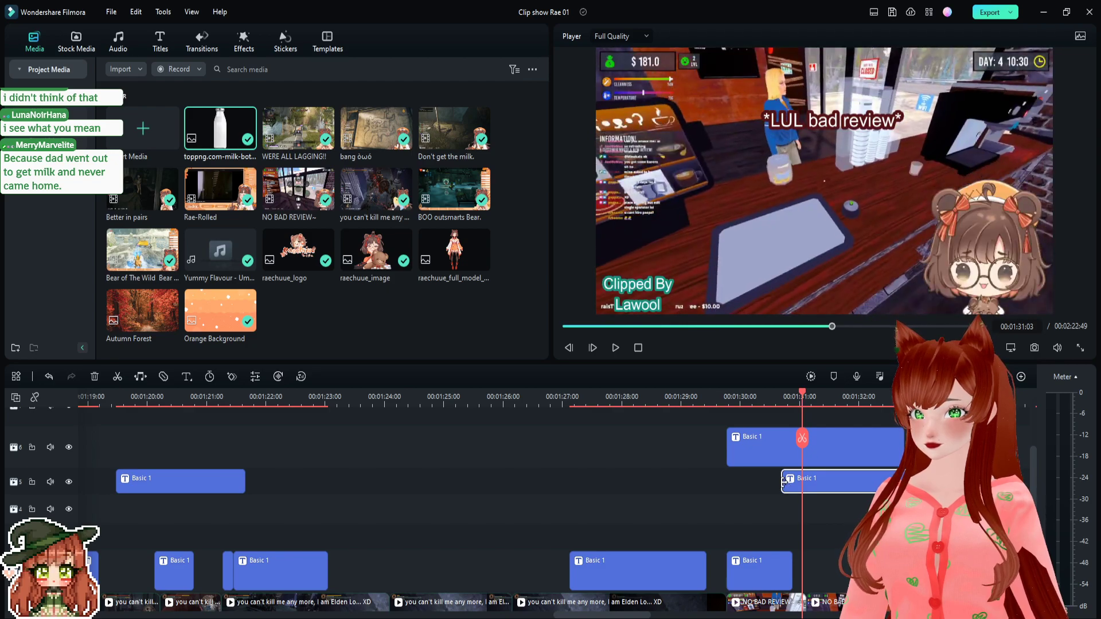
left_click_drag(783, 482, 802, 482)
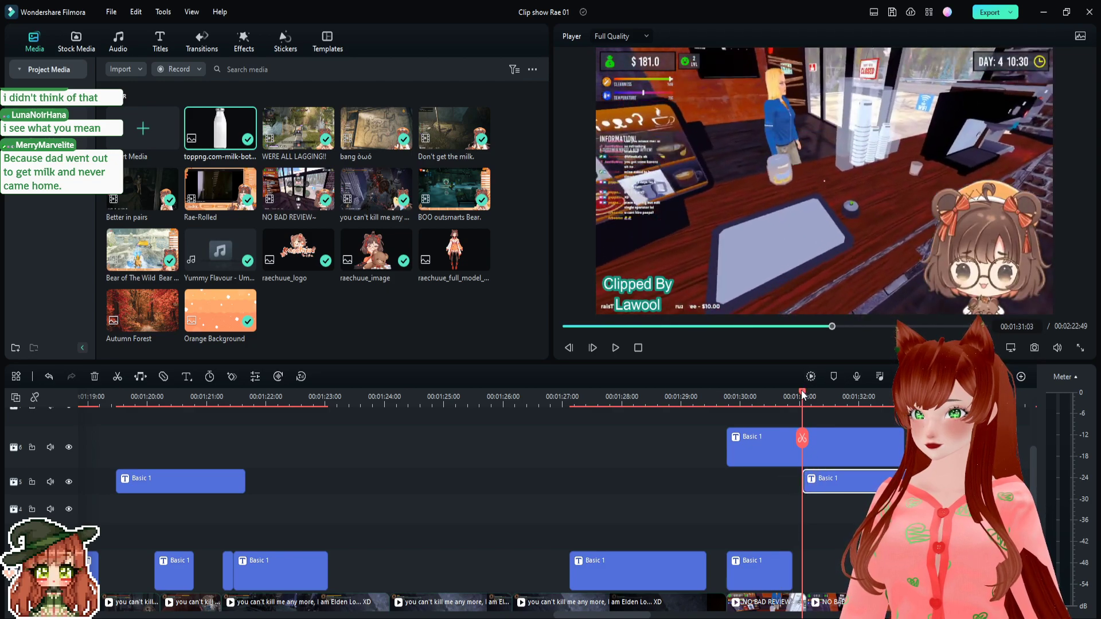
left_click_drag(803, 395, 868, 398)
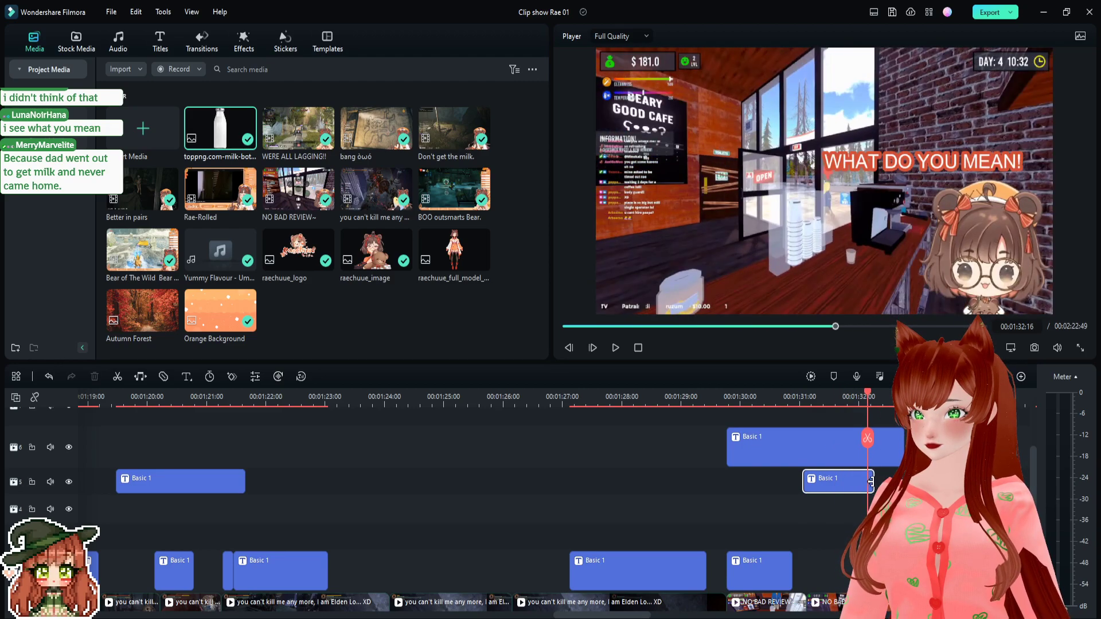
- Replay from the start of the "NO BAD REVIEW" clip into the "Rae-Rolled" clip to check the captions
left_click(742, 396)
key("space")
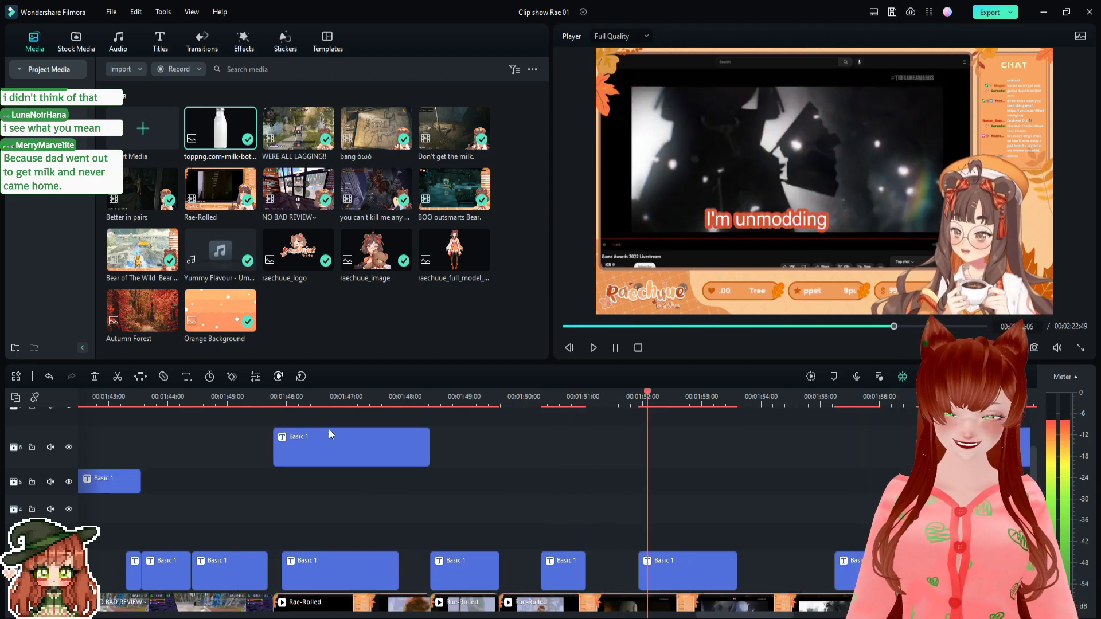
key("space")
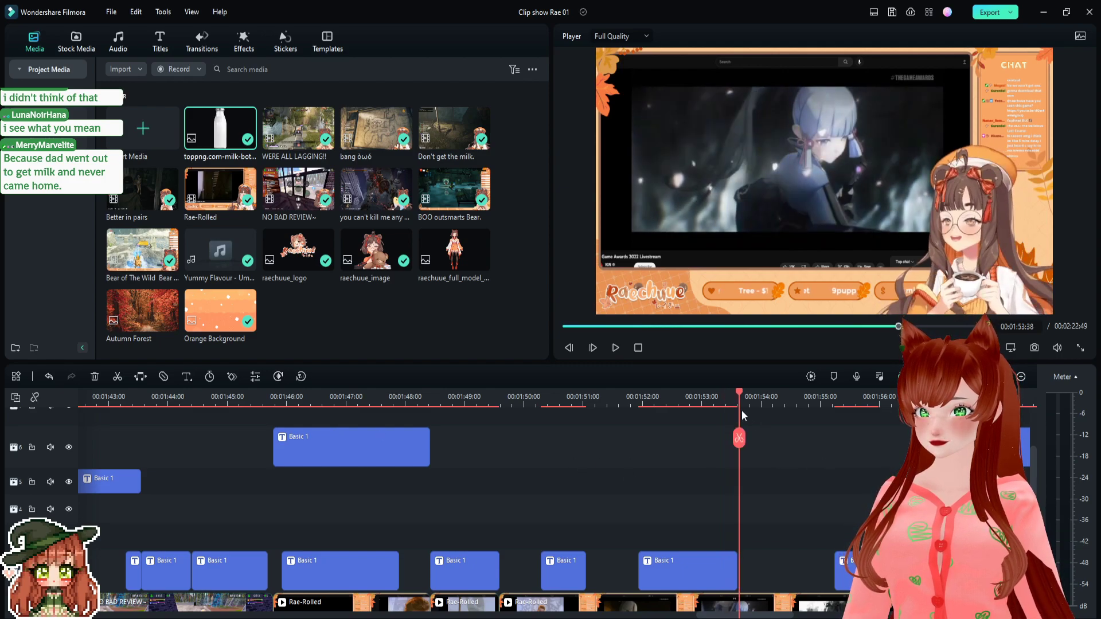
- Paste the emoticon caption at 00:01:52:32 in the "Rae-Rolled" clip and change its text to "*>:(*"
left_click_drag(739, 394, 674, 398)
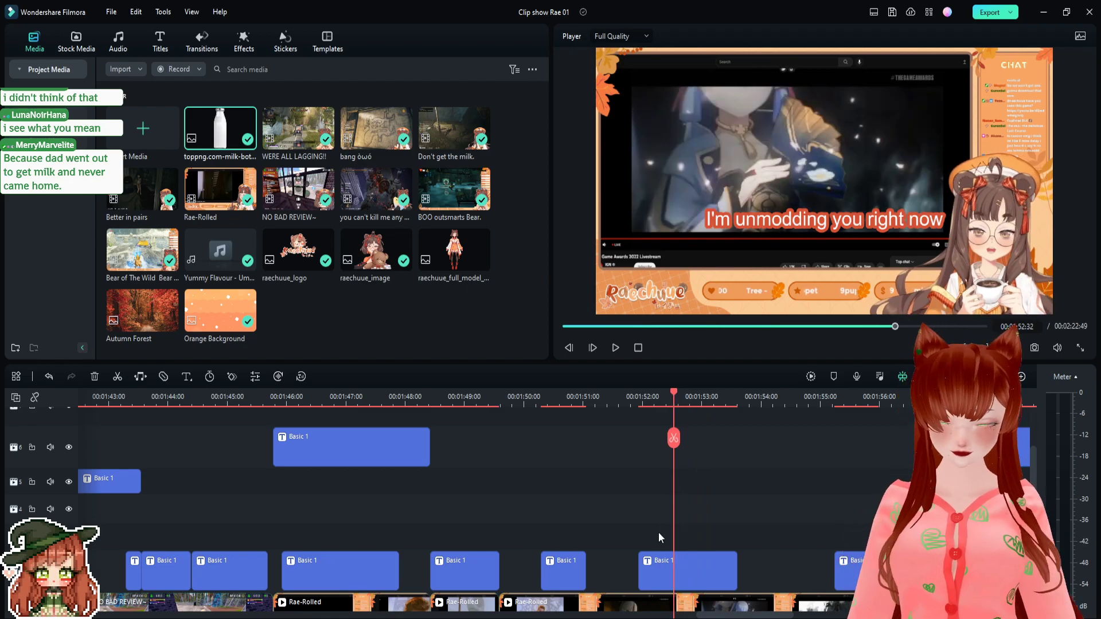
key("ctrl+v")
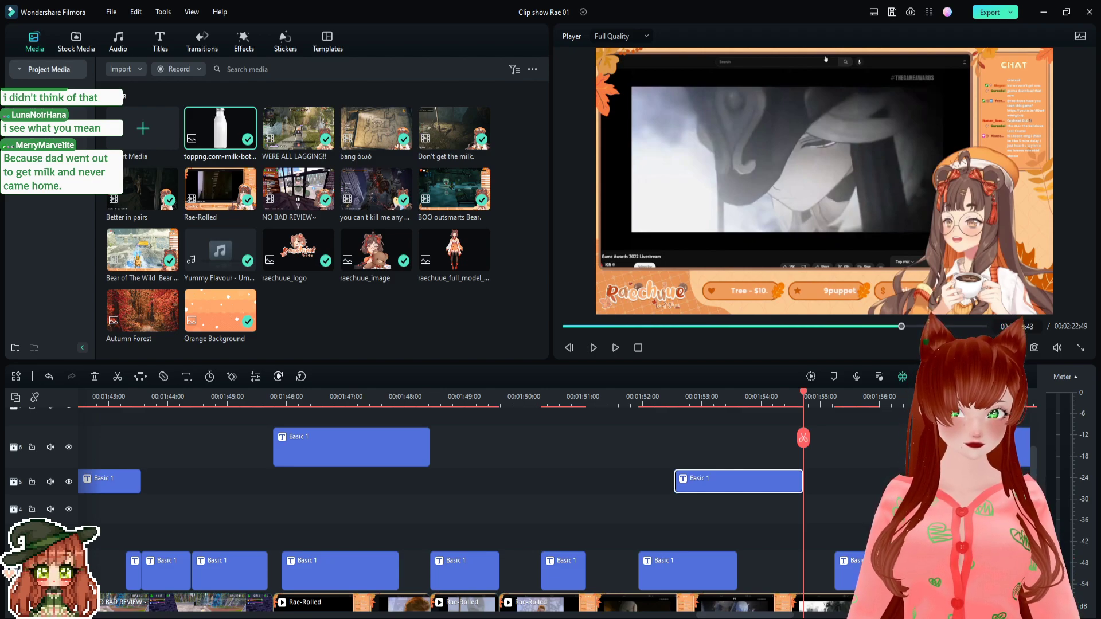
double_click(723, 484)
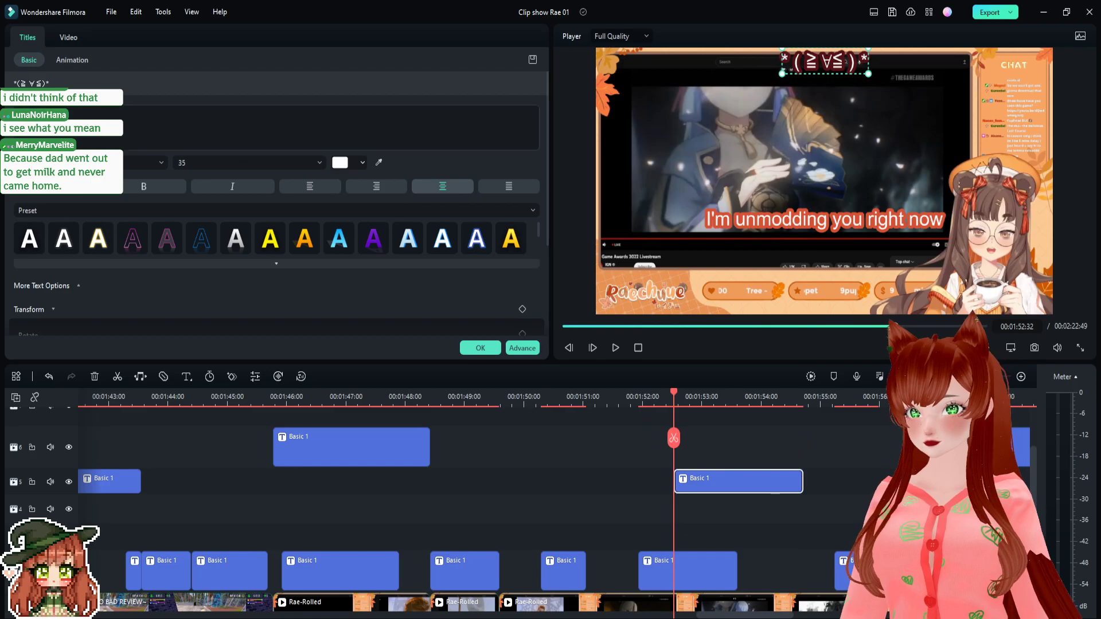
left_click_drag(48, 107, 20, 108)
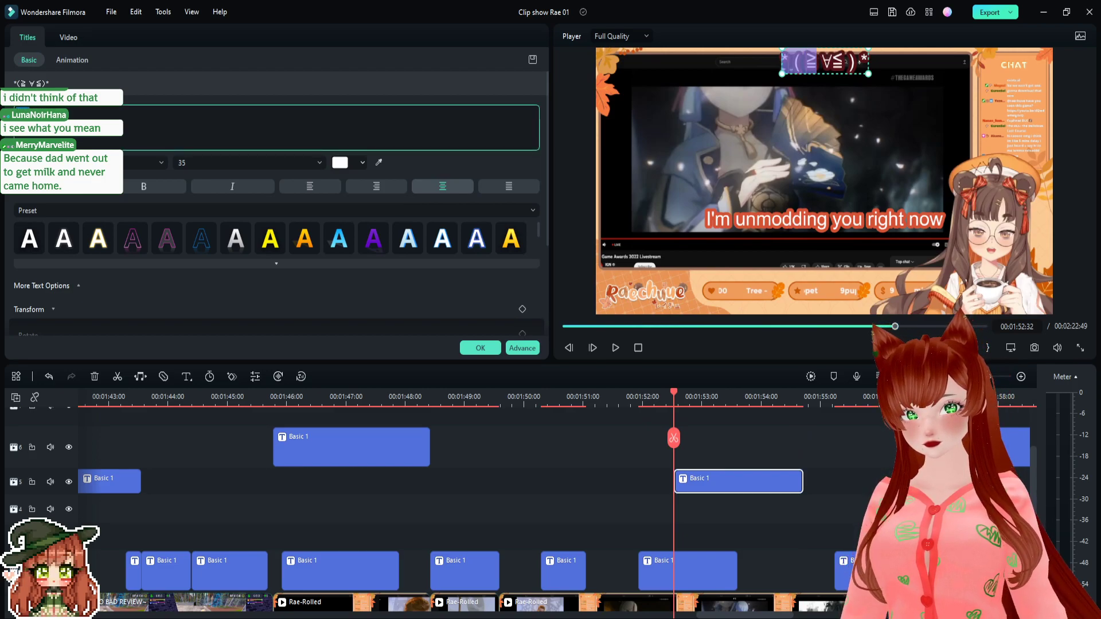
key("shift+End")
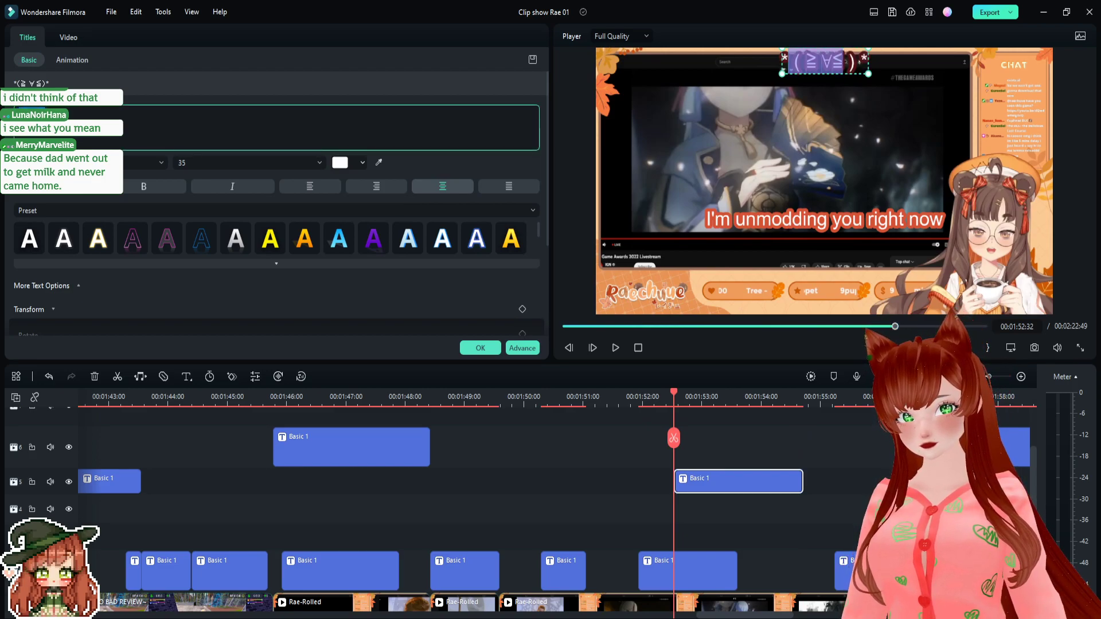
type(">:(*")
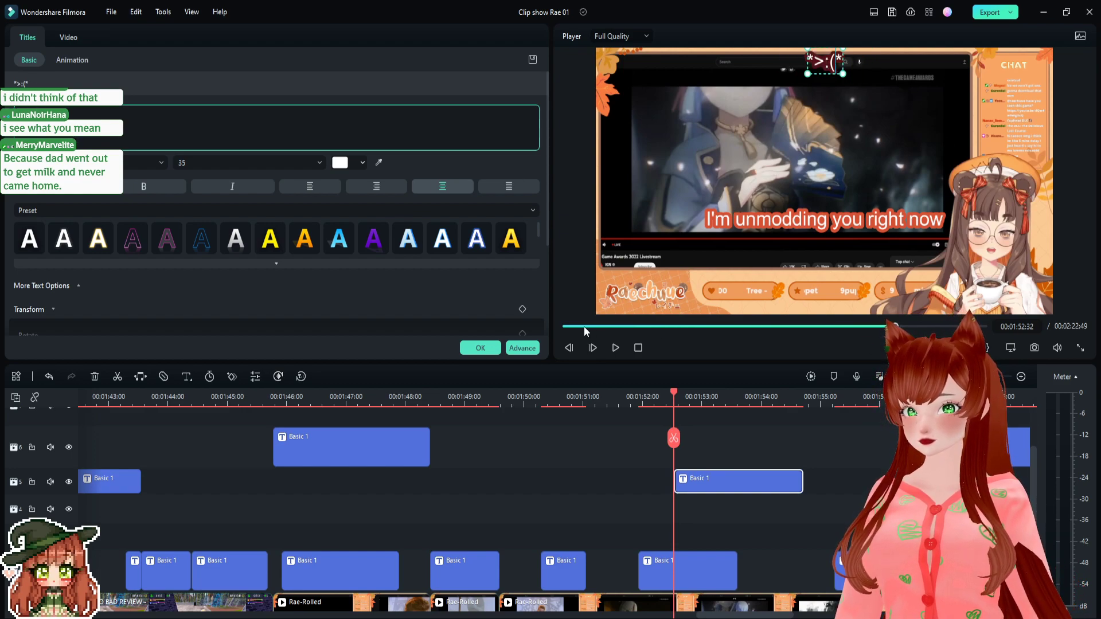
- Move the "*>:(*" caption down to sit centred just above the "I'm unmodding you right now" caption
left_click(450, 64)
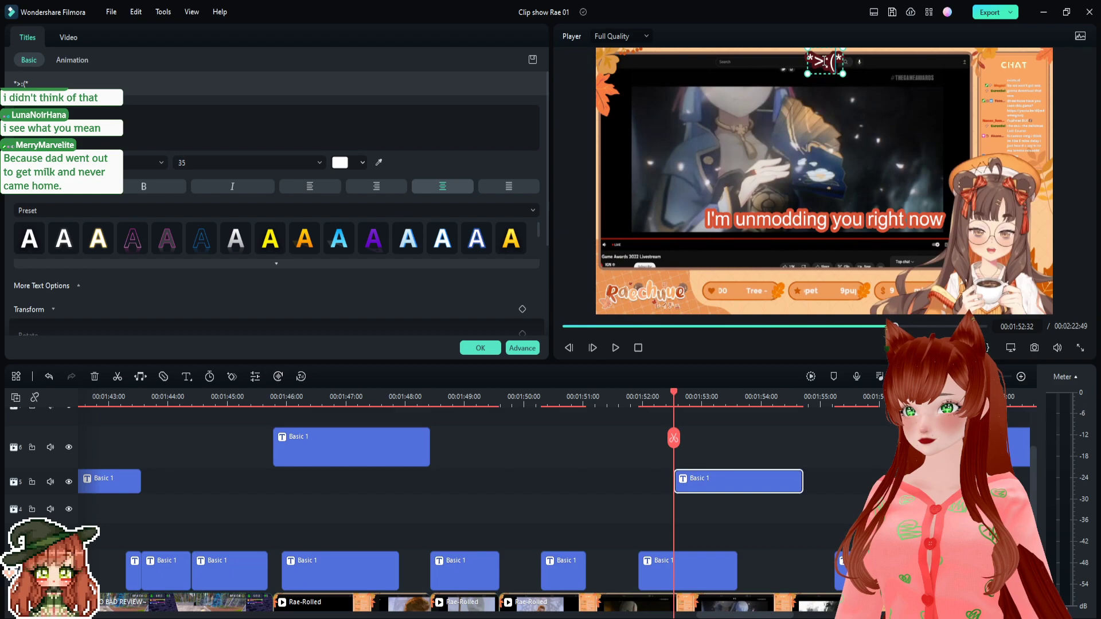
left_click(817, 51)
left_click_drag(827, 63, 826, 191)
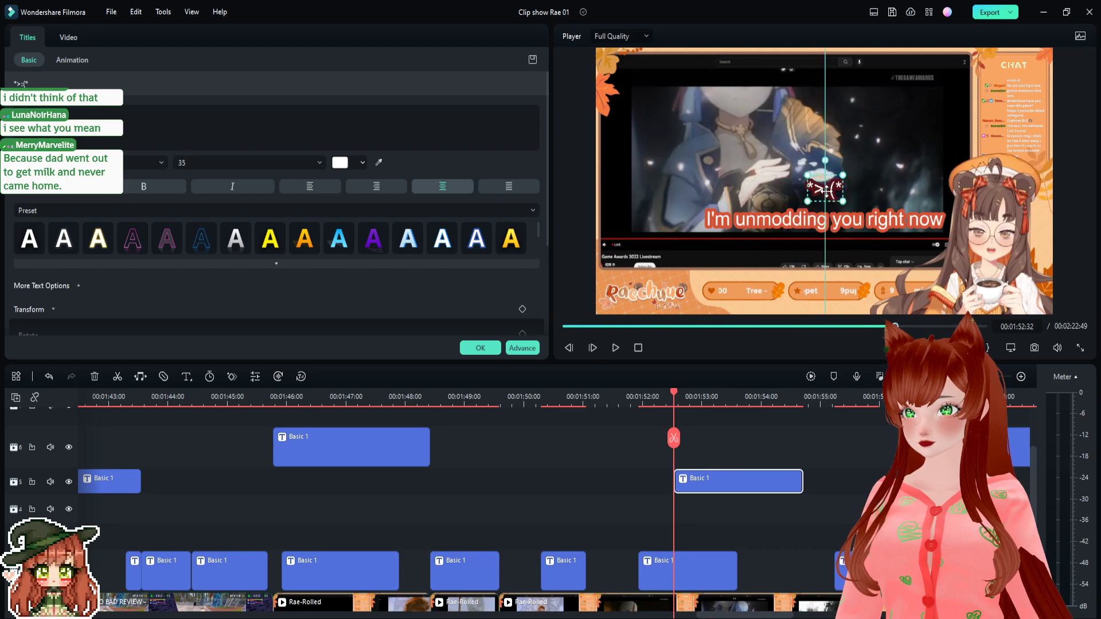
- Replay the "*>:(*" caption and adjust its clip to match the span of the "I'm unmodding you right now" caption
left_click_drag(672, 400, 606, 396)
key("space")
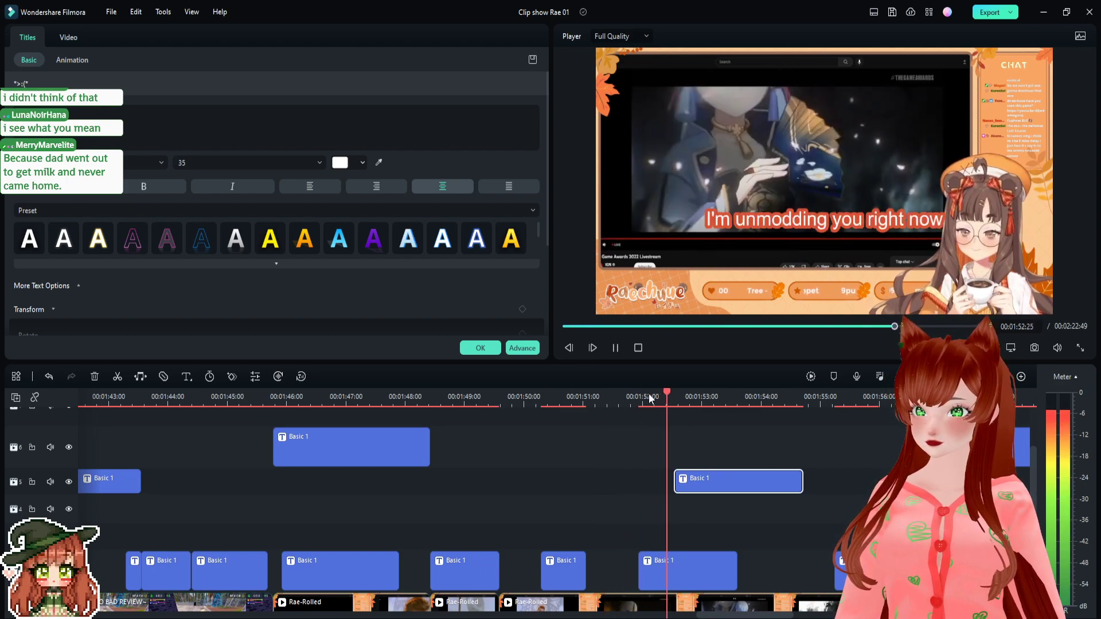
key("space")
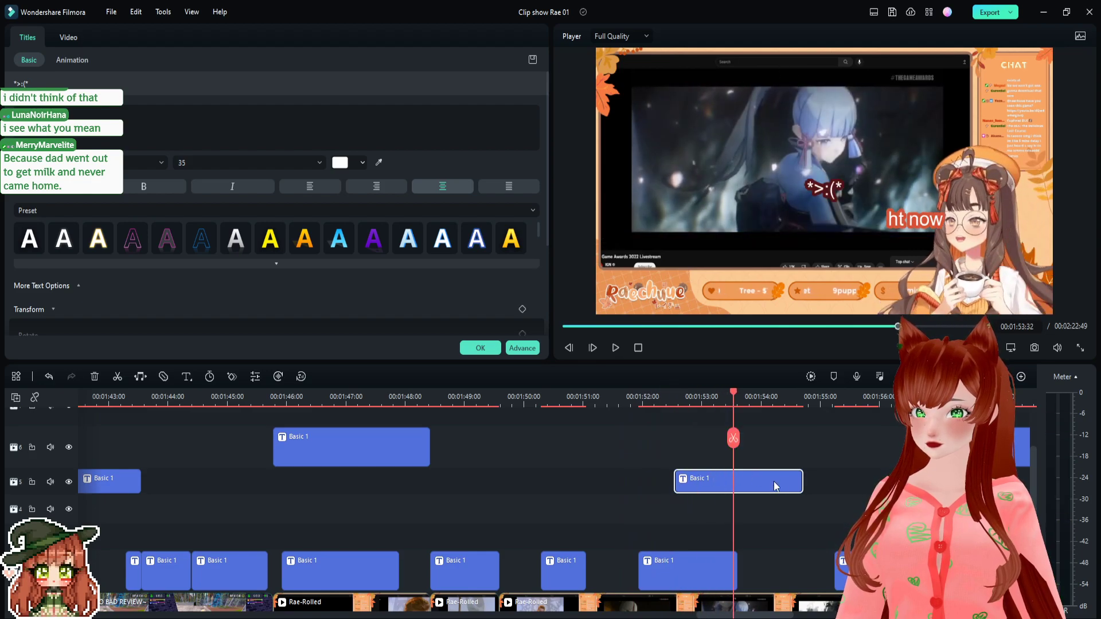
left_click_drag(763, 486, 736, 480)
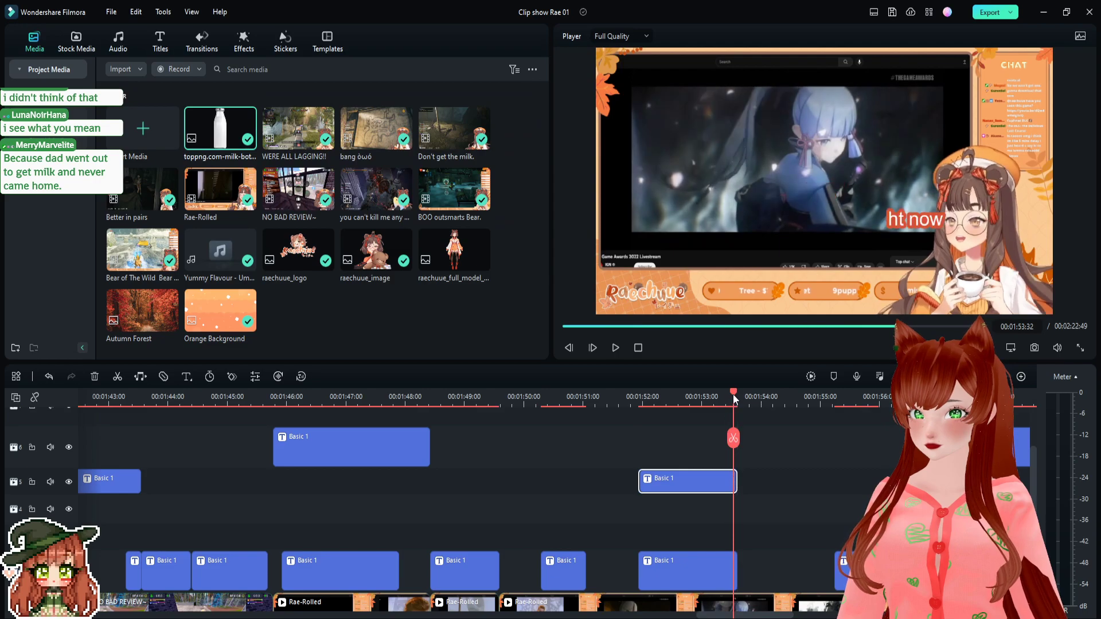
- Replay the "Rae-Rolled" clip through the "*>:(*" caption to check its timing
left_click(587, 394)
key("space")
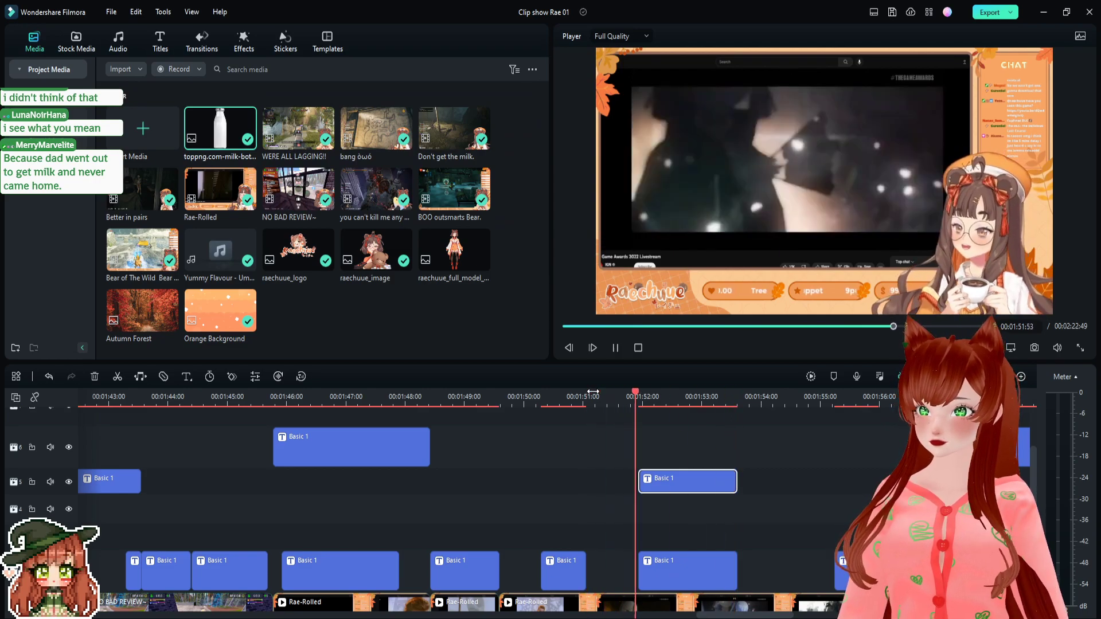
key("space")
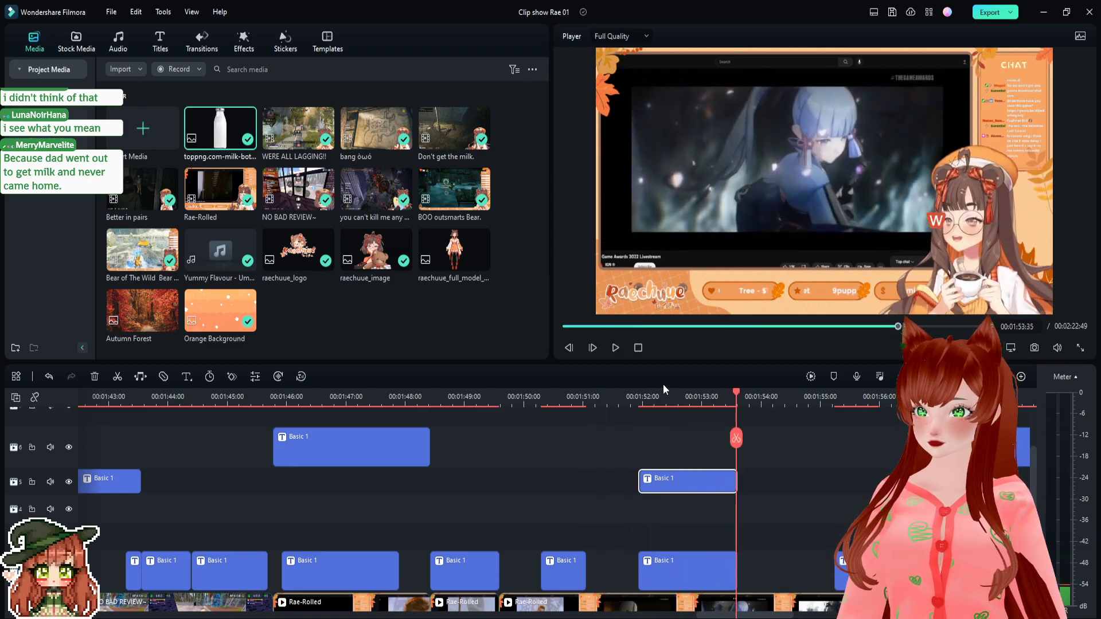
- Change the emoticon caption's text to ">:(" and replay that part of the "Rae-Rolled" clip
double_click(682, 490)
left_click(70, 116)
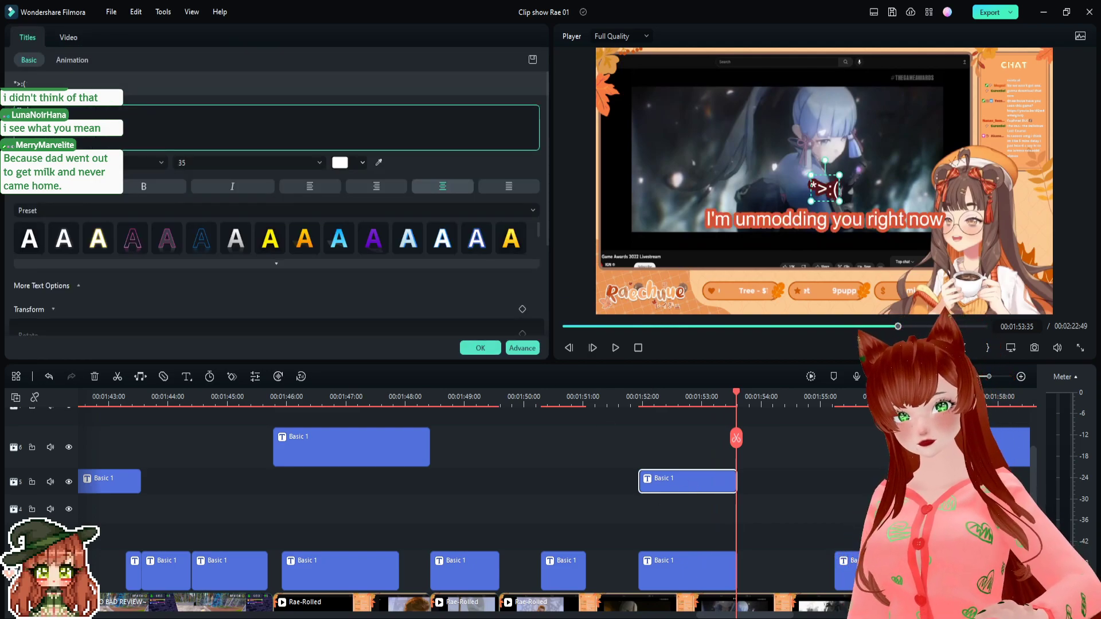
key("BackSpace")
left_click(480, 348)
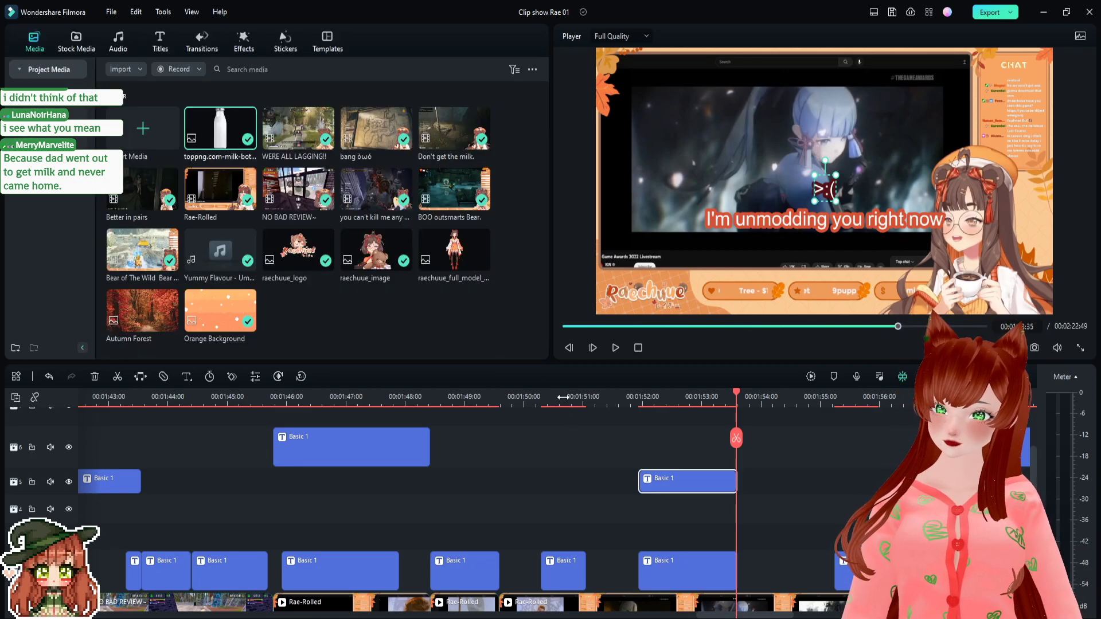
left_click(567, 397)
key("space")
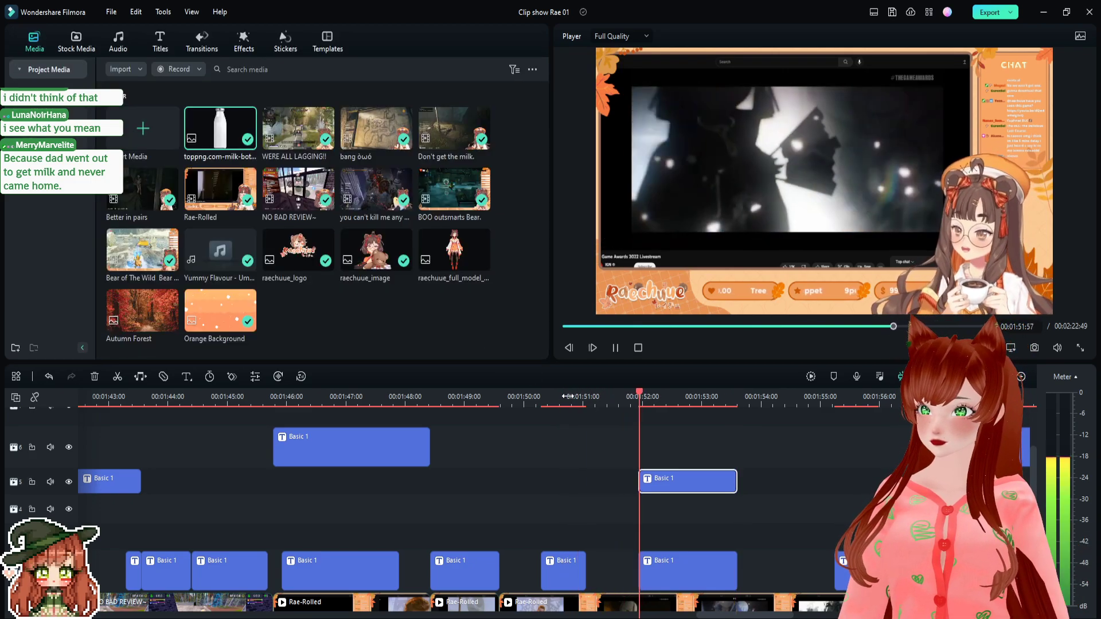
key("space")
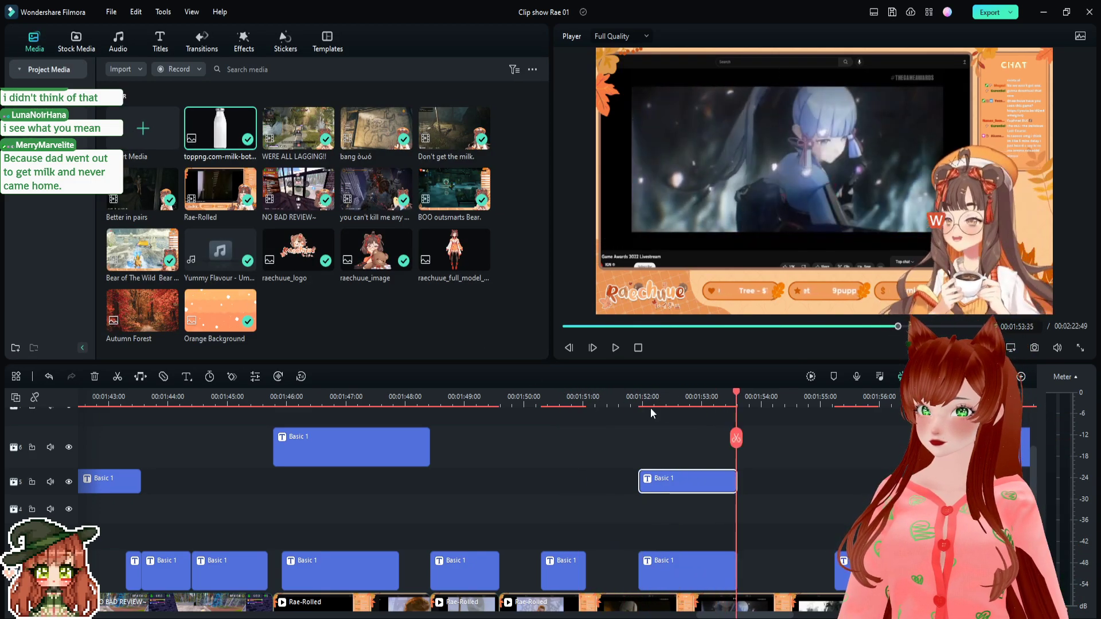
- Move the ">:(" caption onto the hat of the streamer's avatar and replay the section
left_click(683, 404)
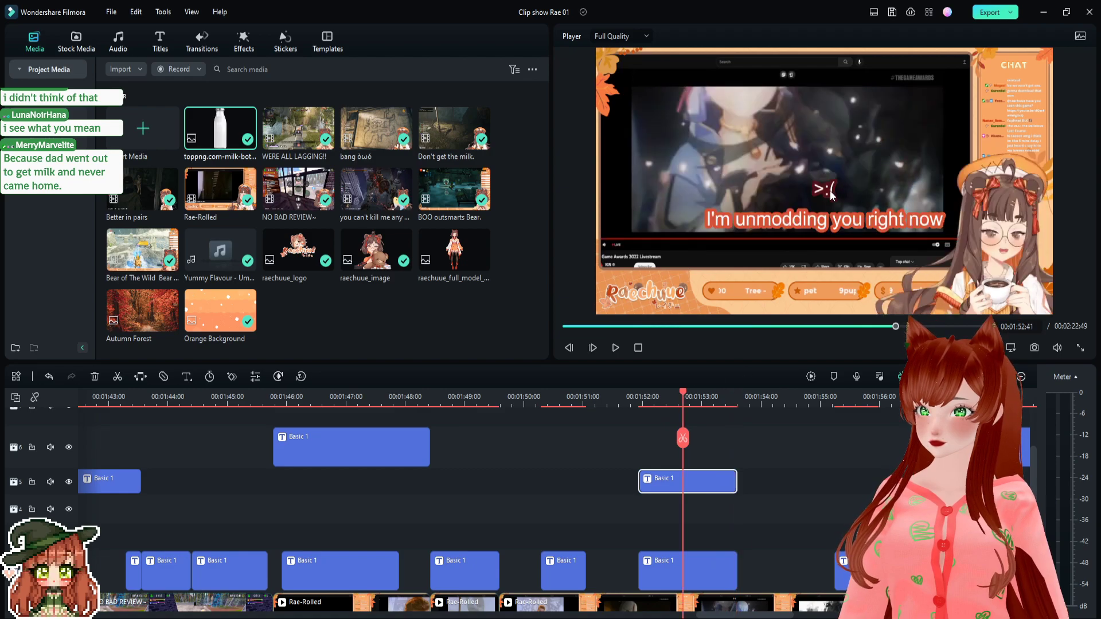
left_click_drag(836, 194, 1008, 199)
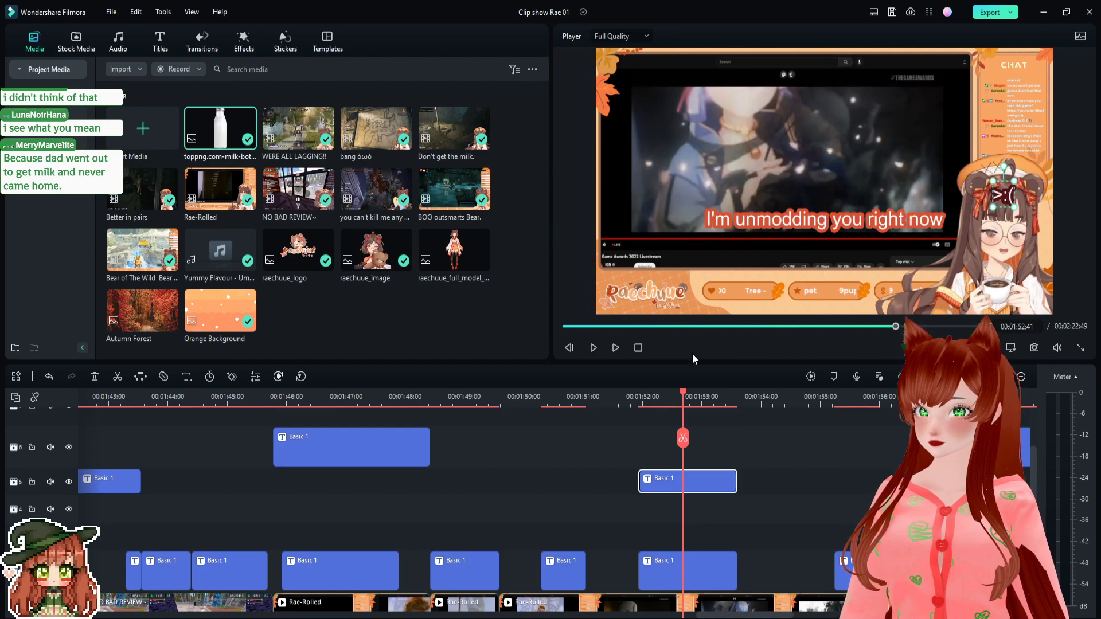
left_click(516, 395)
key("space")
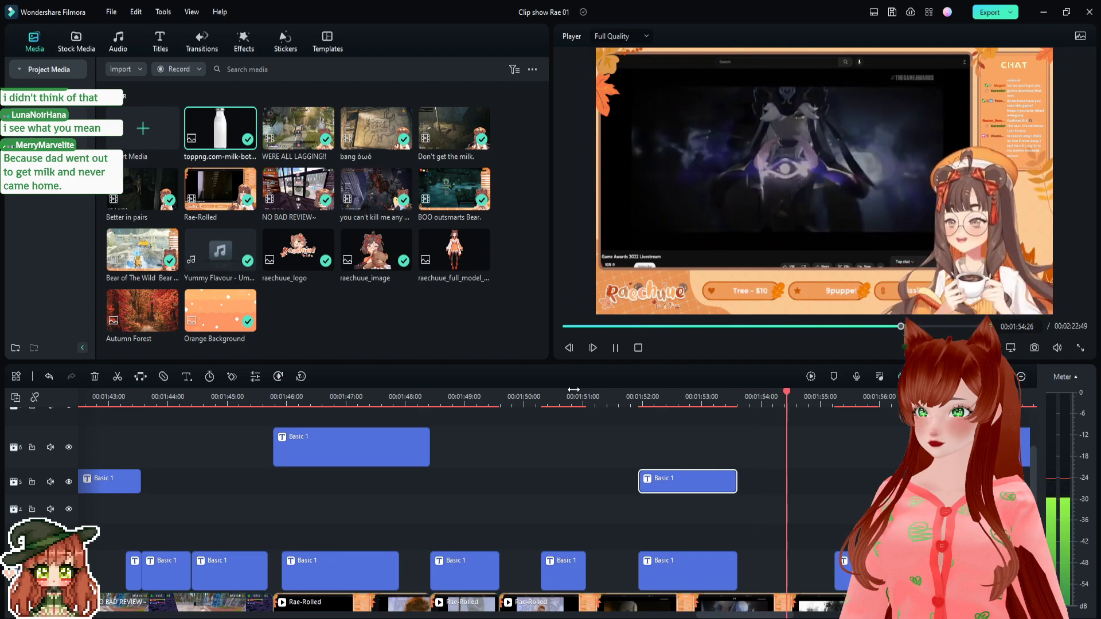
key("space")
- Reposition the ">:(" caption just above the avatar's hat and play the rest of the video
left_click(673, 396)
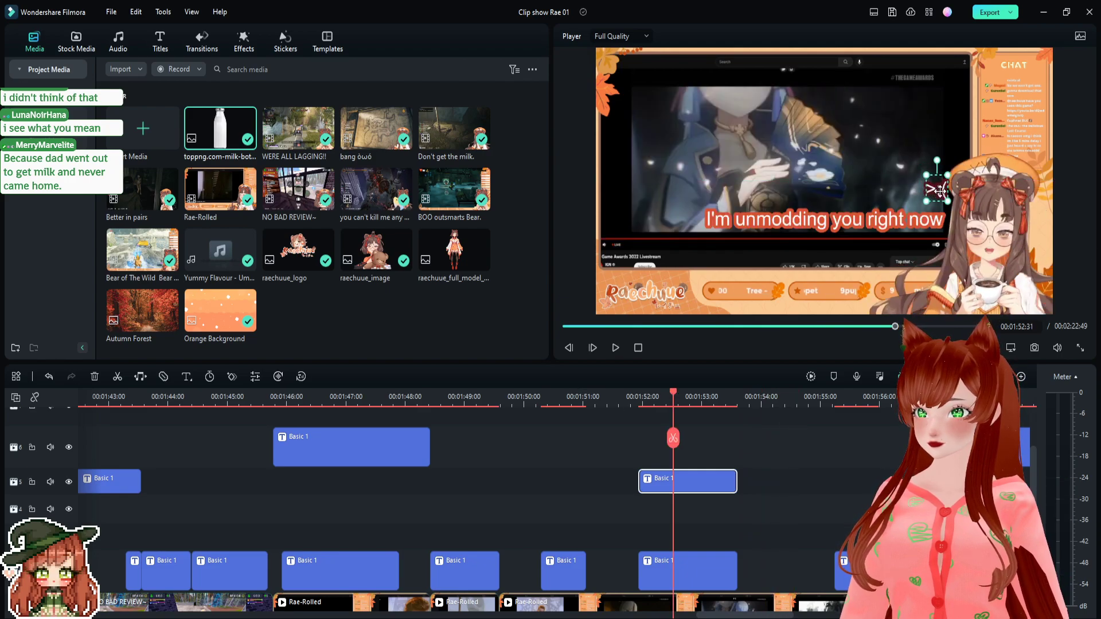
left_click(631, 396)
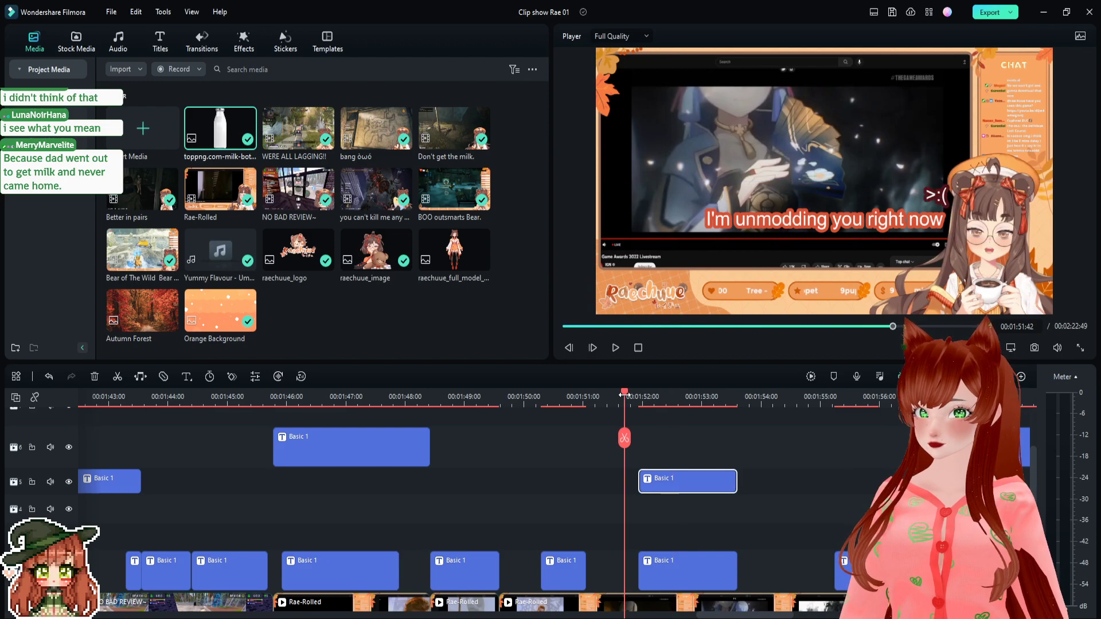
key("space")
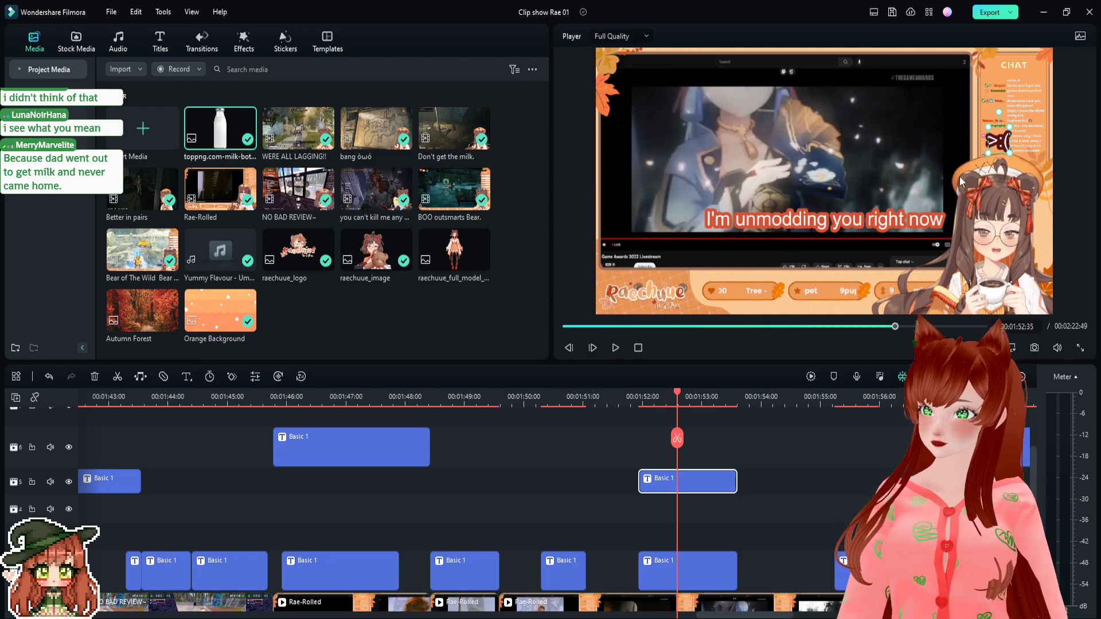
left_click(617, 400)
key("space")
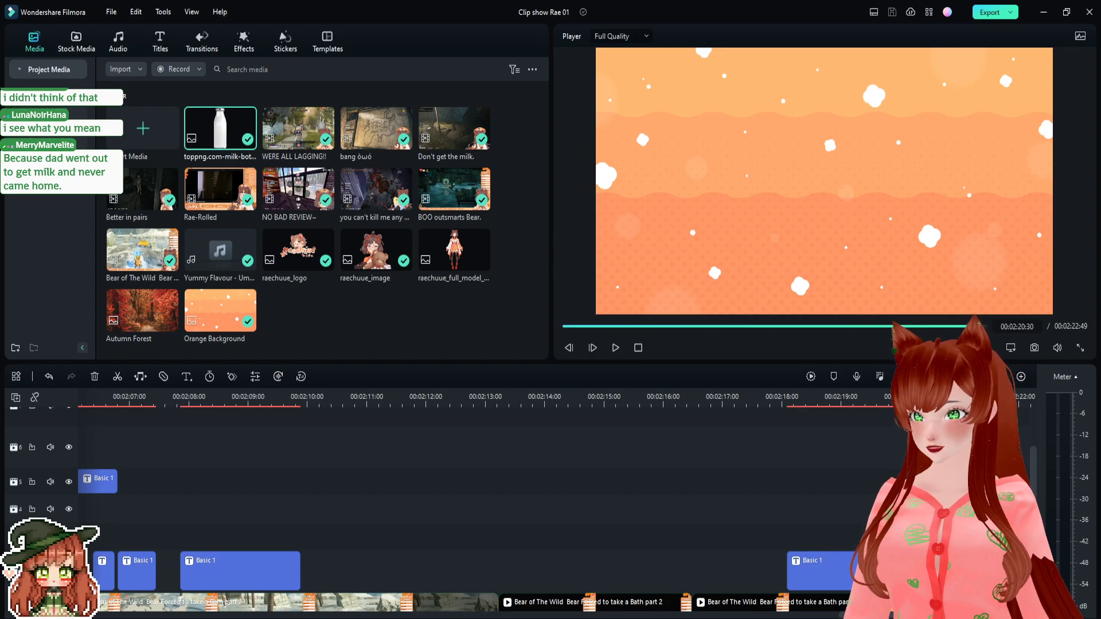
- Select and copy the title and image overlays of the intro card around 00:00:09:00
scroll(688, 572, "down", 8)
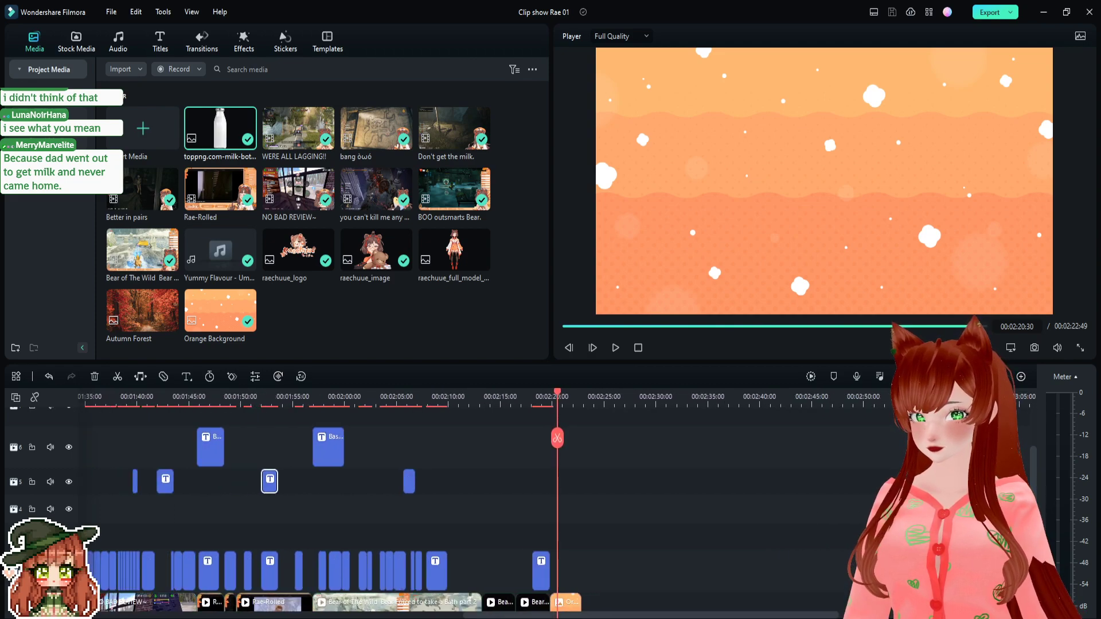
scroll(688, 573, "down", 3)
scroll(602, 573, "left", 5)
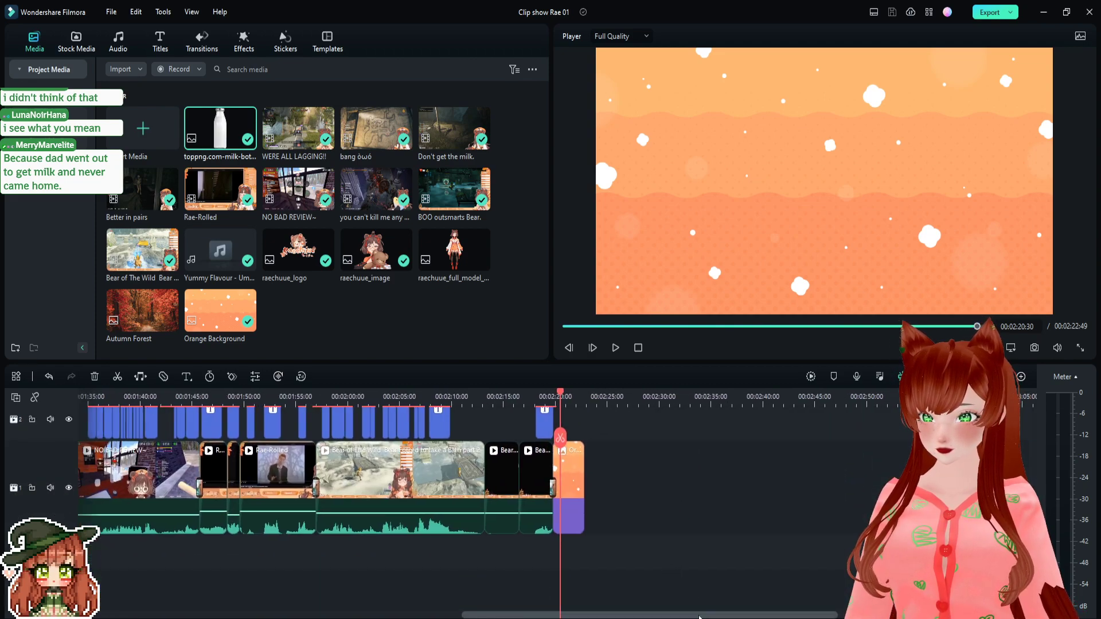
scroll(516, 591, "left", 7)
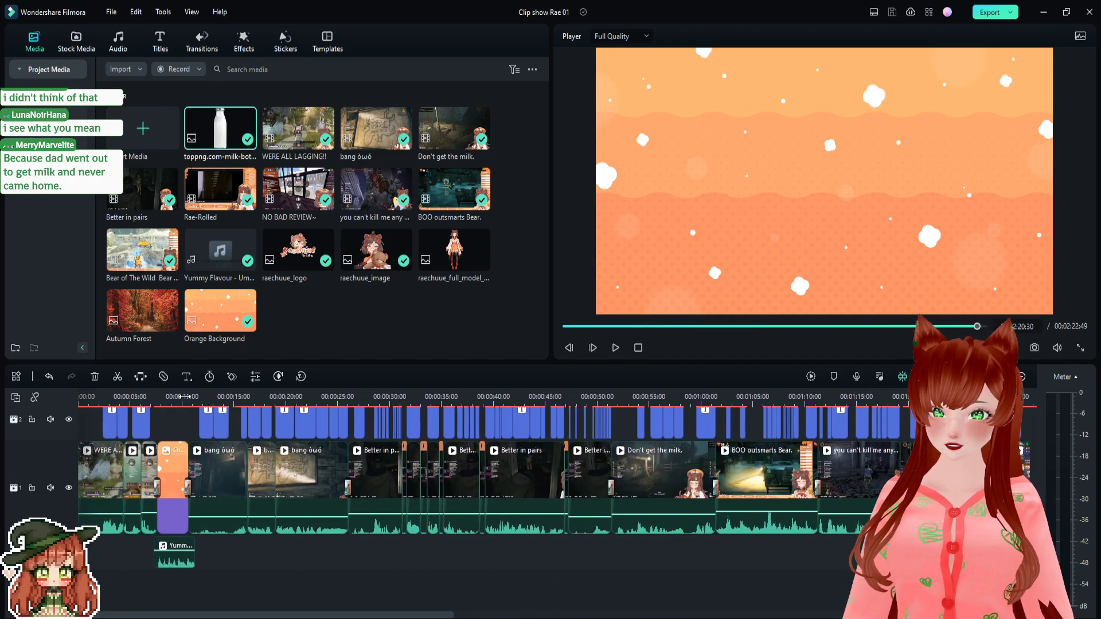
left_click(171, 396)
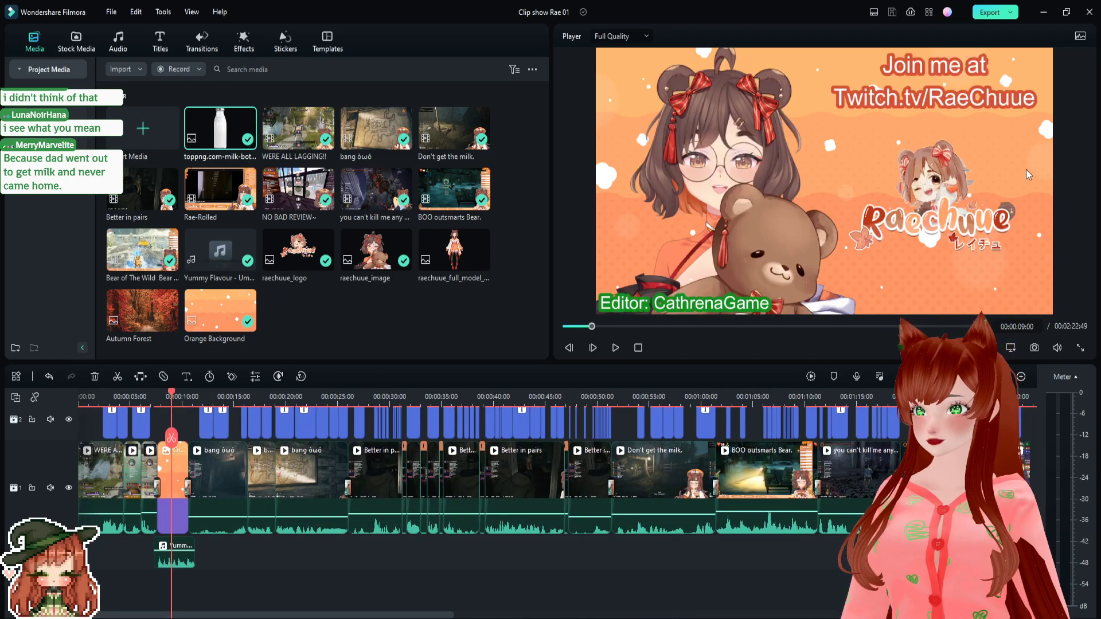
left_click(1065, 303)
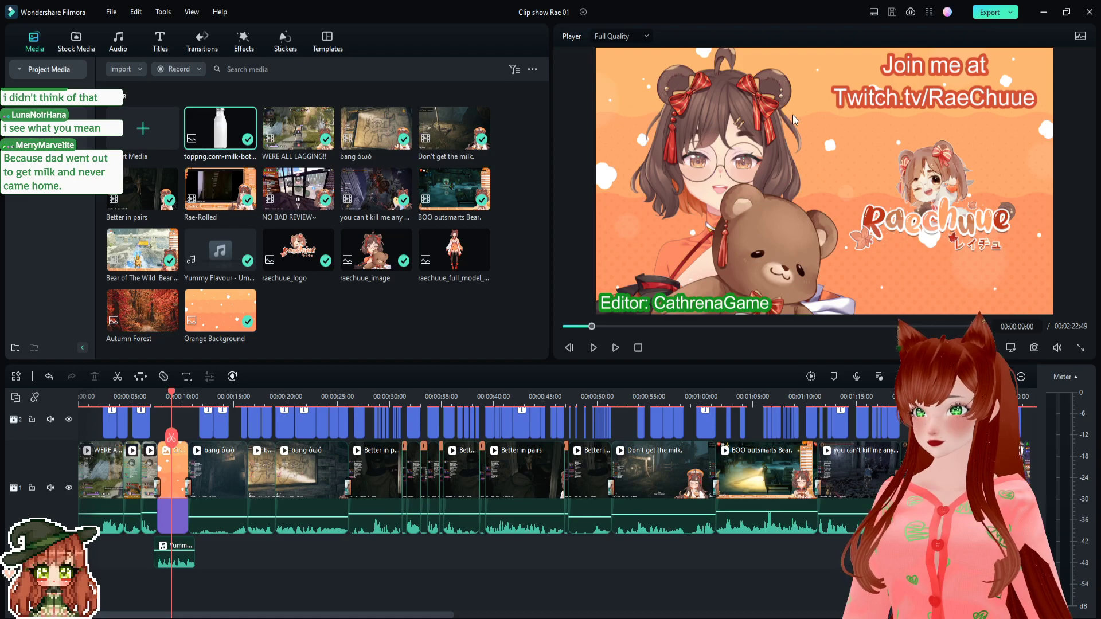
scroll(191, 485, "up", 4)
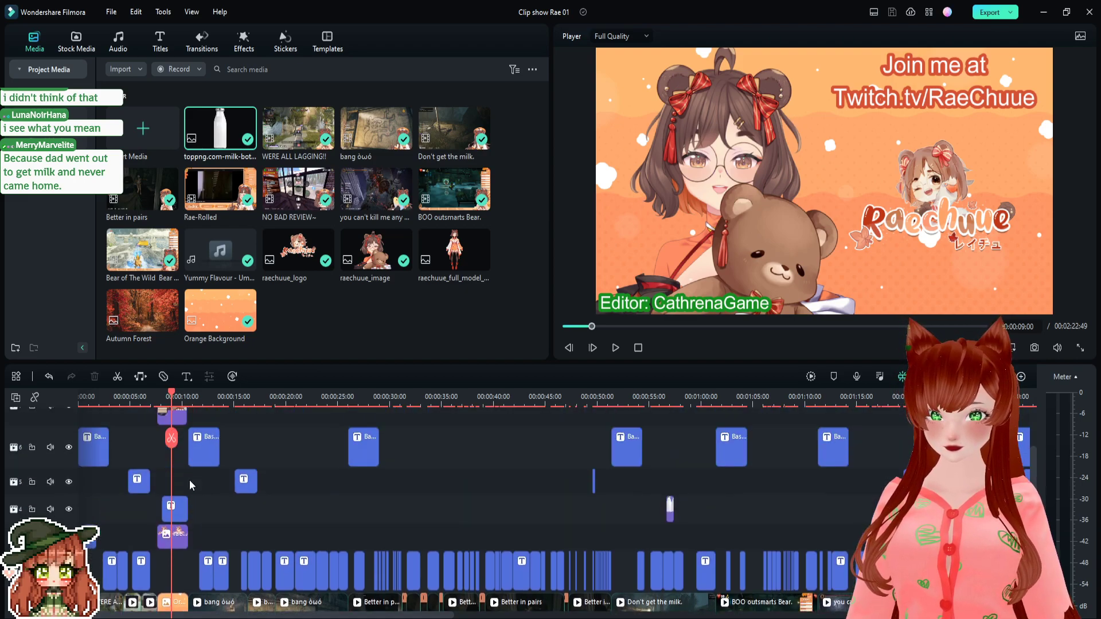
left_click_drag(180, 571, 164, 439)
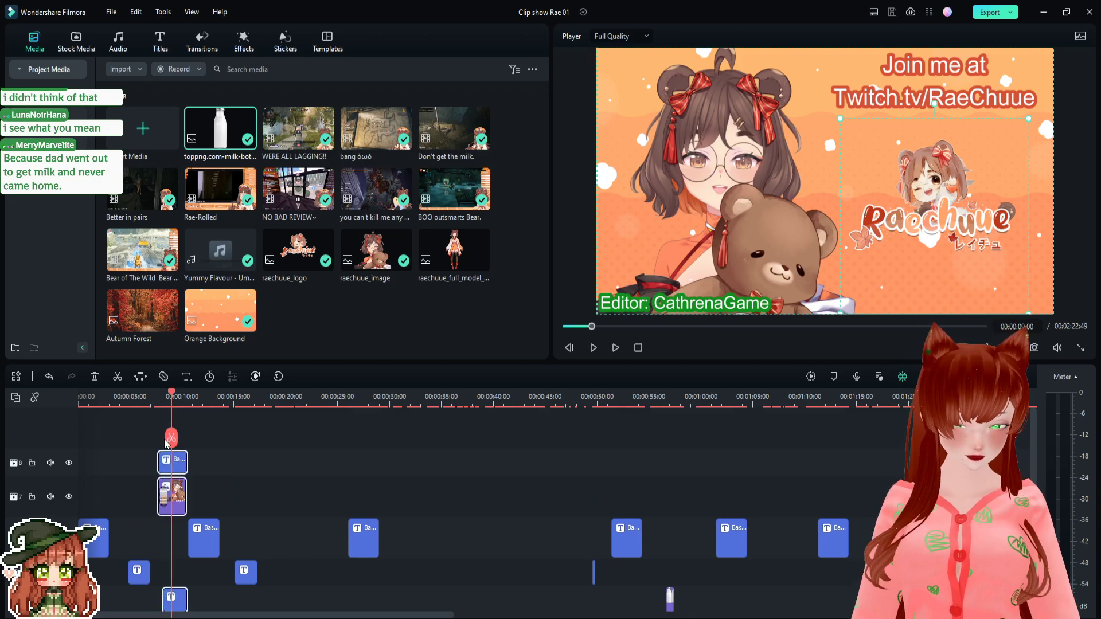
- Paste the intro card's overlays at 00:02:20:59 above the closing Orange Background clip
scroll(564, 528, "right", 10)
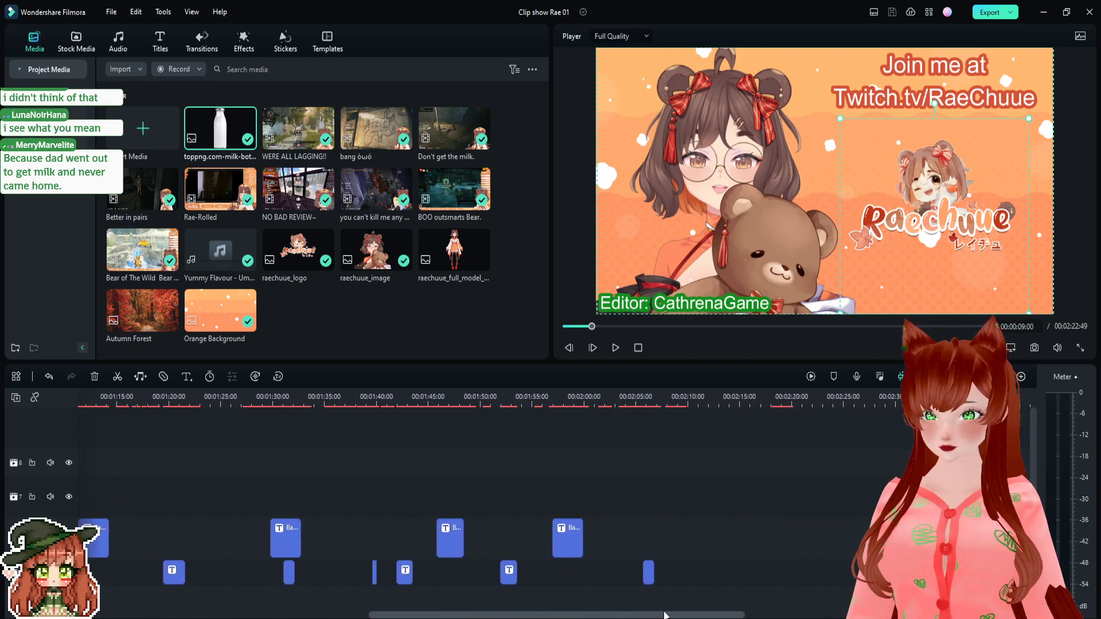
scroll(563, 528, "down", 1)
scroll(563, 528, "down", 3)
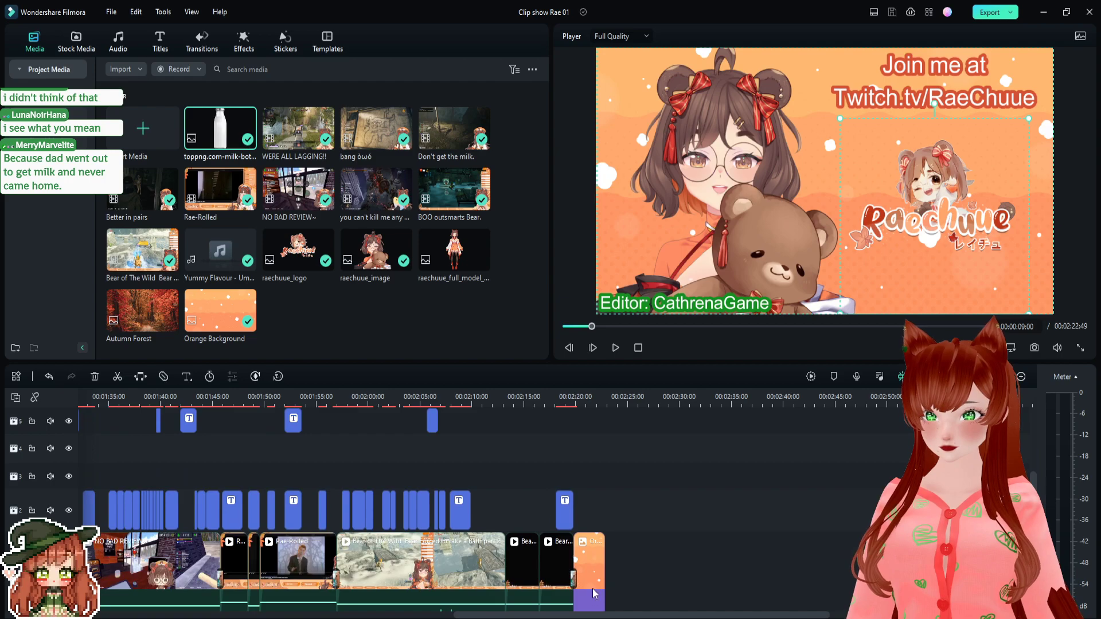
left_click_drag(600, 616, 634, 615)
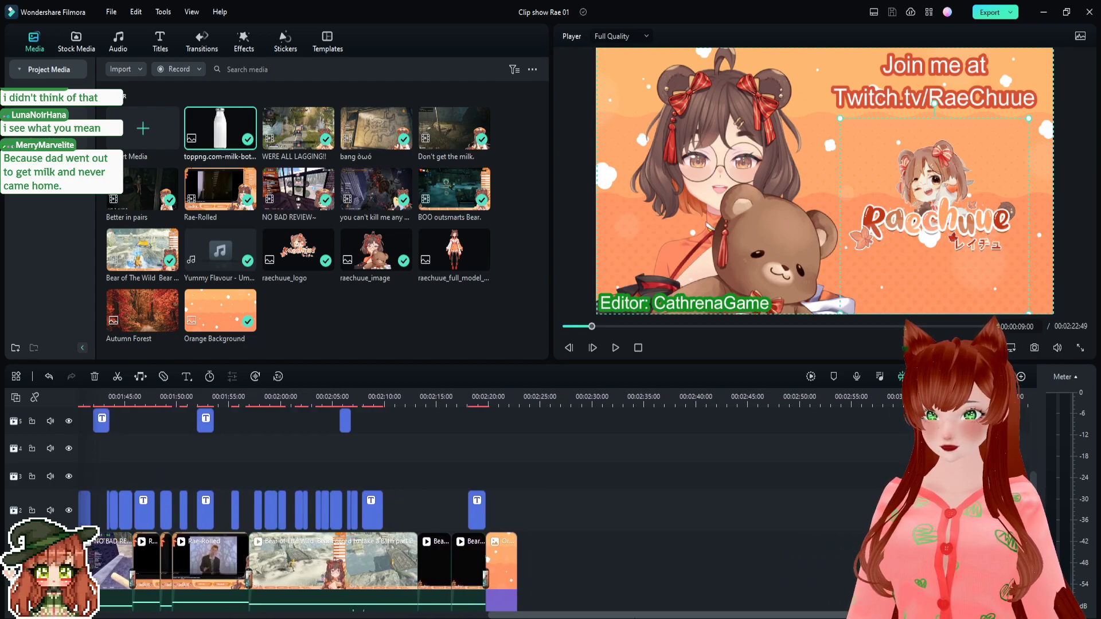
left_click(508, 449)
left_click(498, 397)
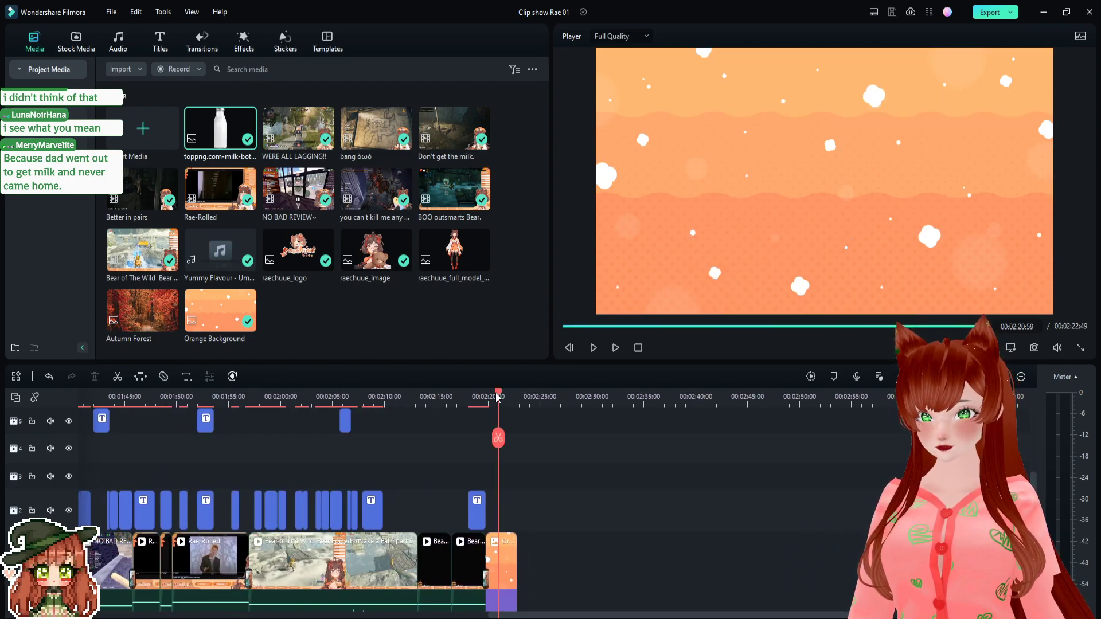
key("ctrl+v")
- Shift the pasted overlays earlier to line up with the closing Orange Background clip and replay the ending
scroll(566, 513, "up", 3)
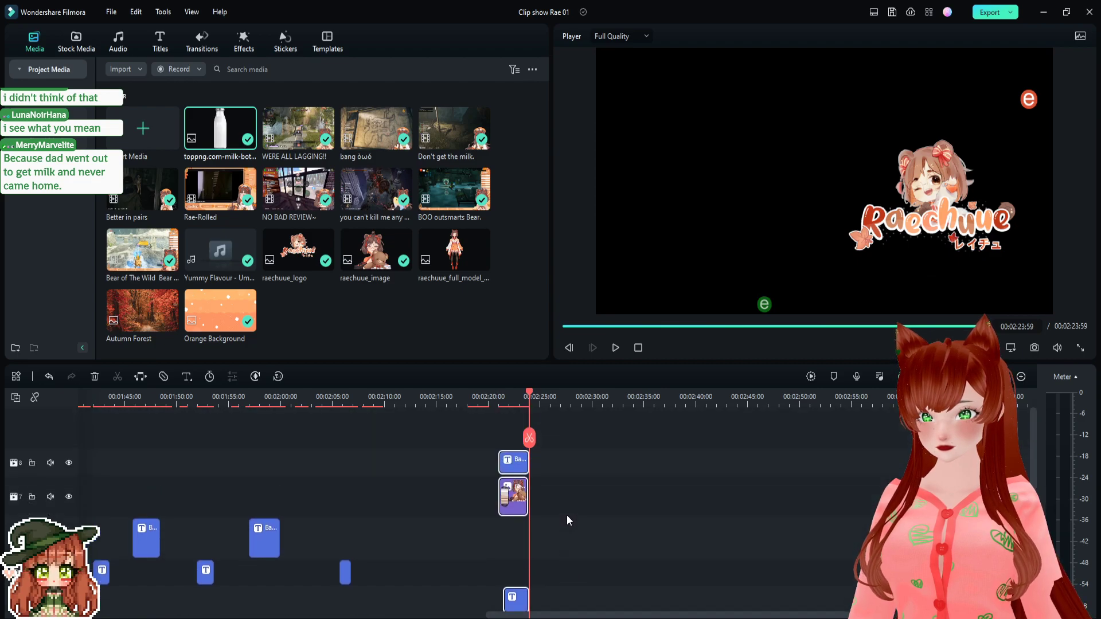
scroll(566, 515, "down", 3)
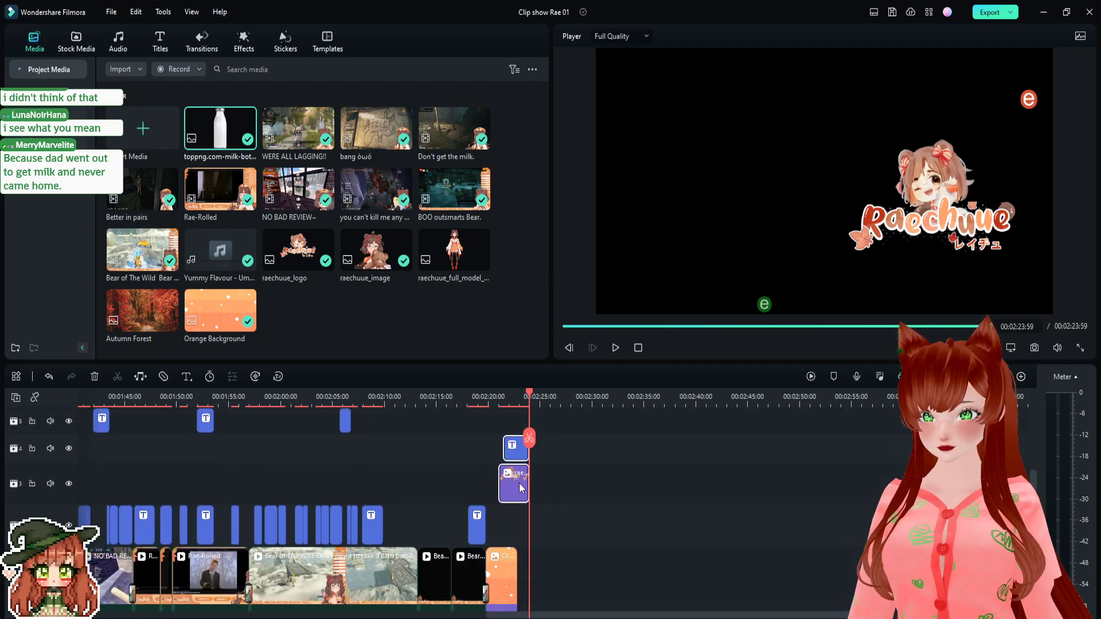
left_click_drag(507, 488, 490, 485)
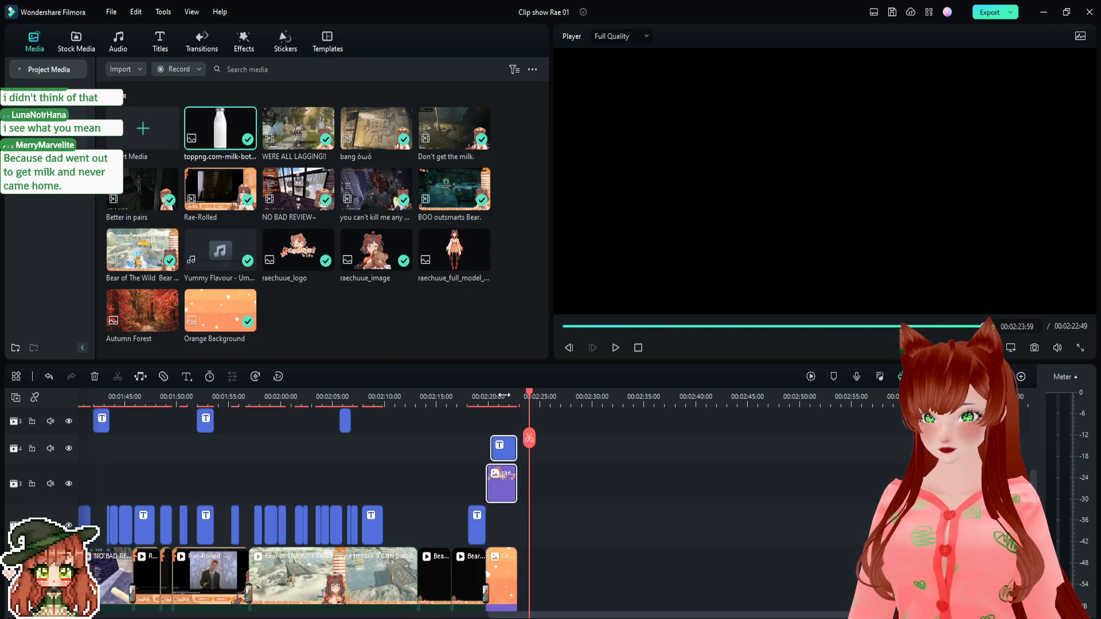
left_click(465, 396)
key("space")
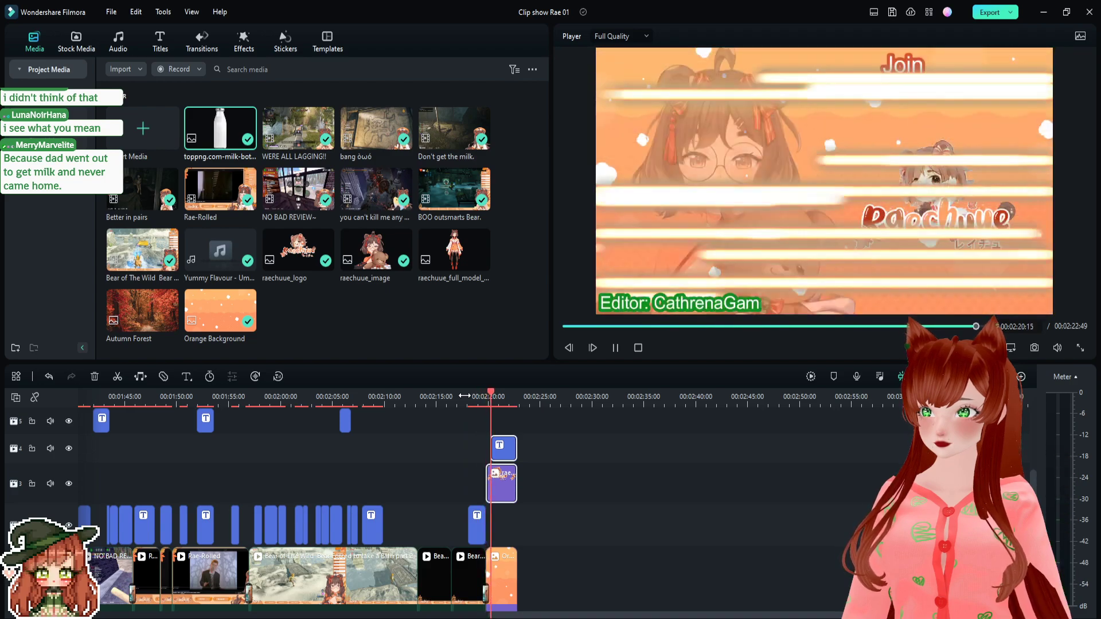
key("space")
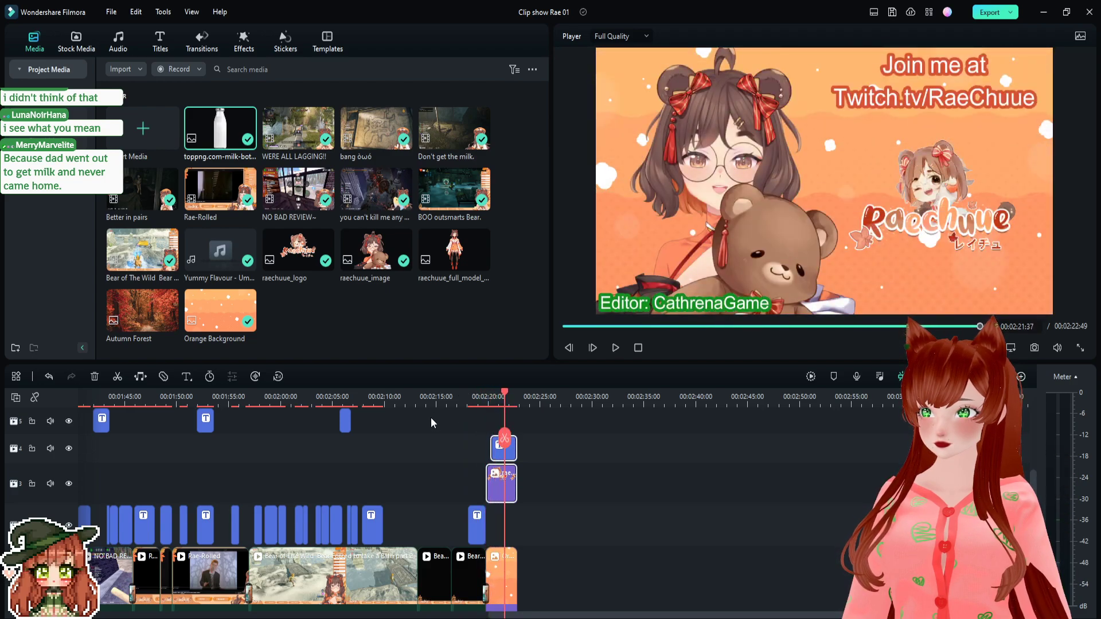
- Identify the closing logo overlay by toggling its track's visibility, and trim its start to match the title clip directly above
scroll(477, 454, "up", 4)
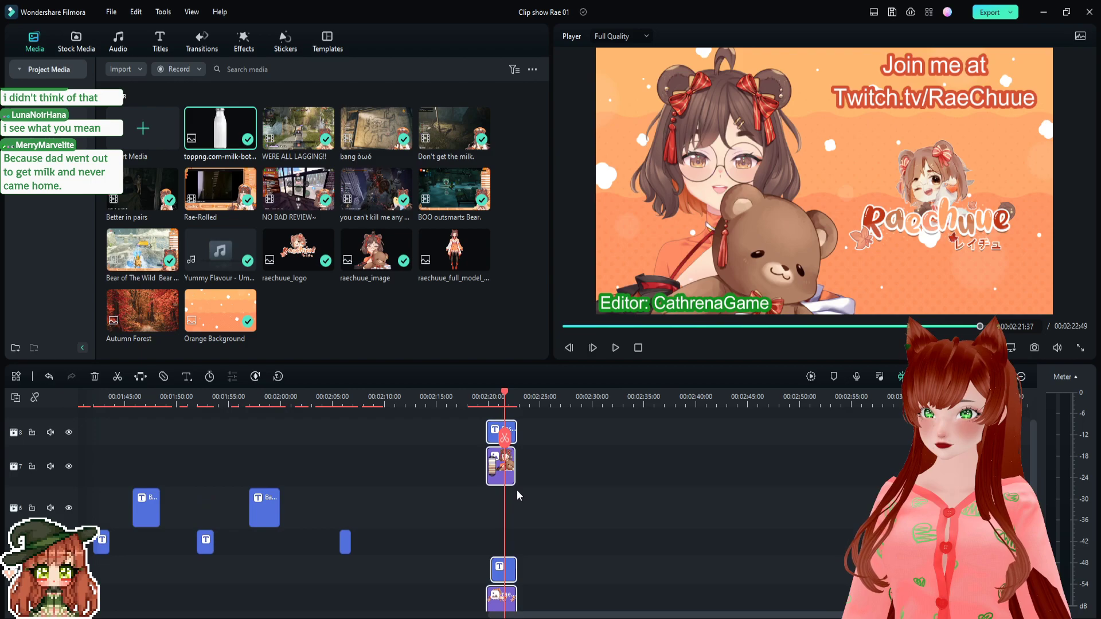
left_click(568, 466)
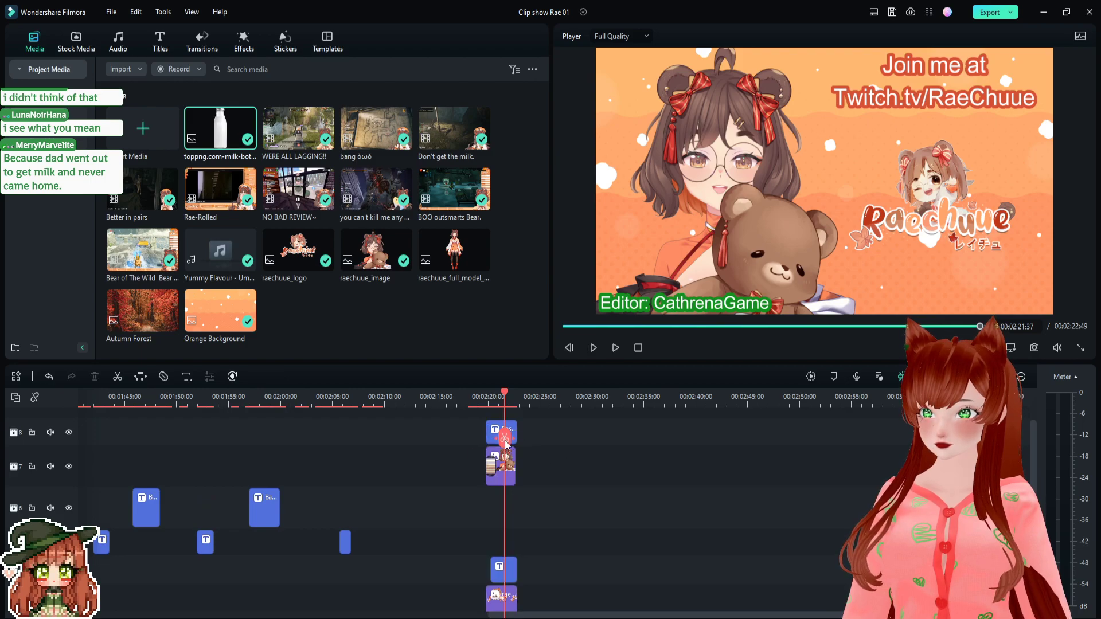
scroll(505, 444, "down", 4)
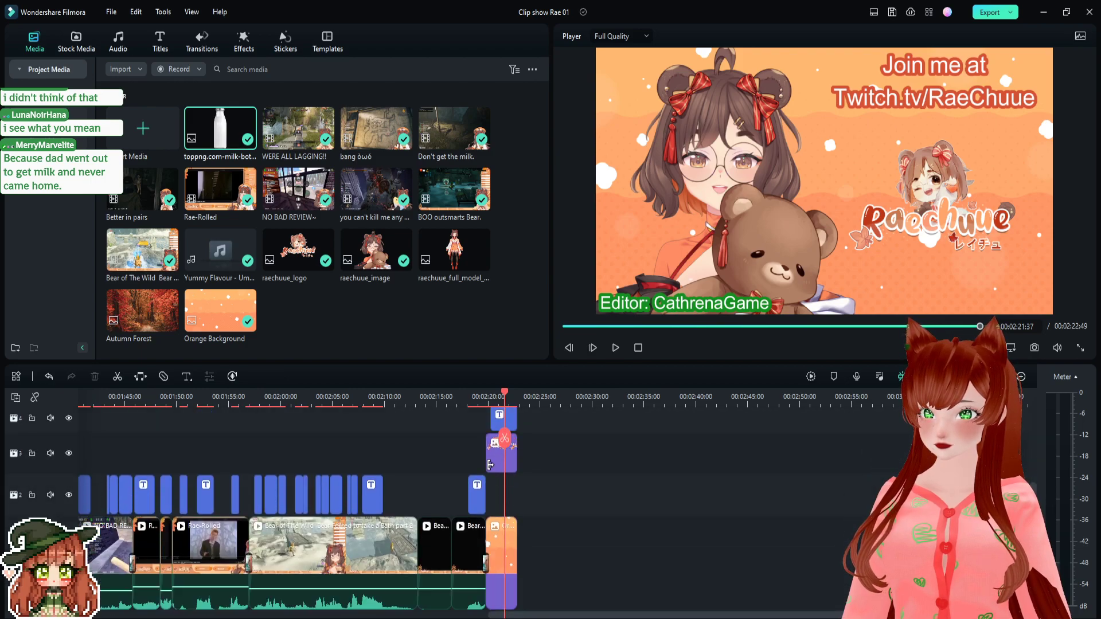
left_click(492, 458)
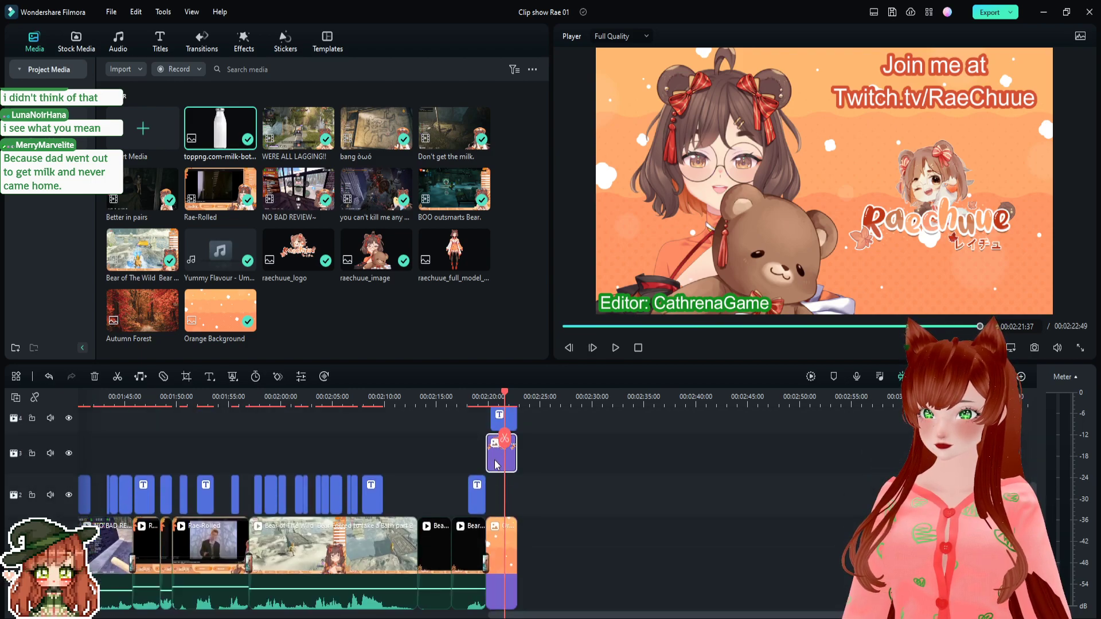
left_click(69, 454)
left_click(69, 454)
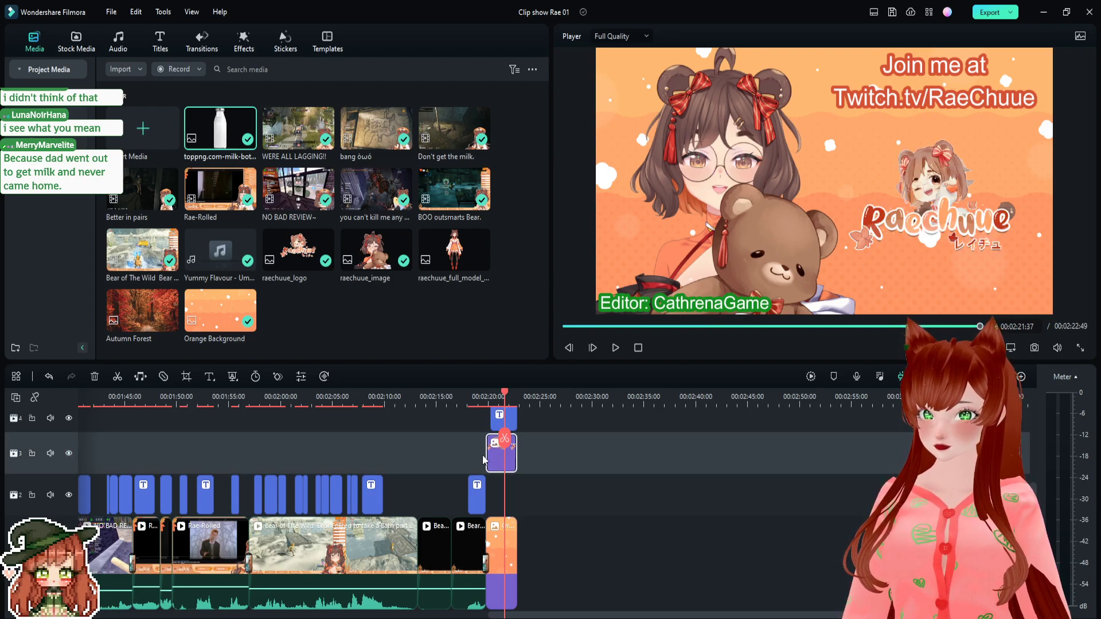
left_click_drag(484, 455, 490, 442)
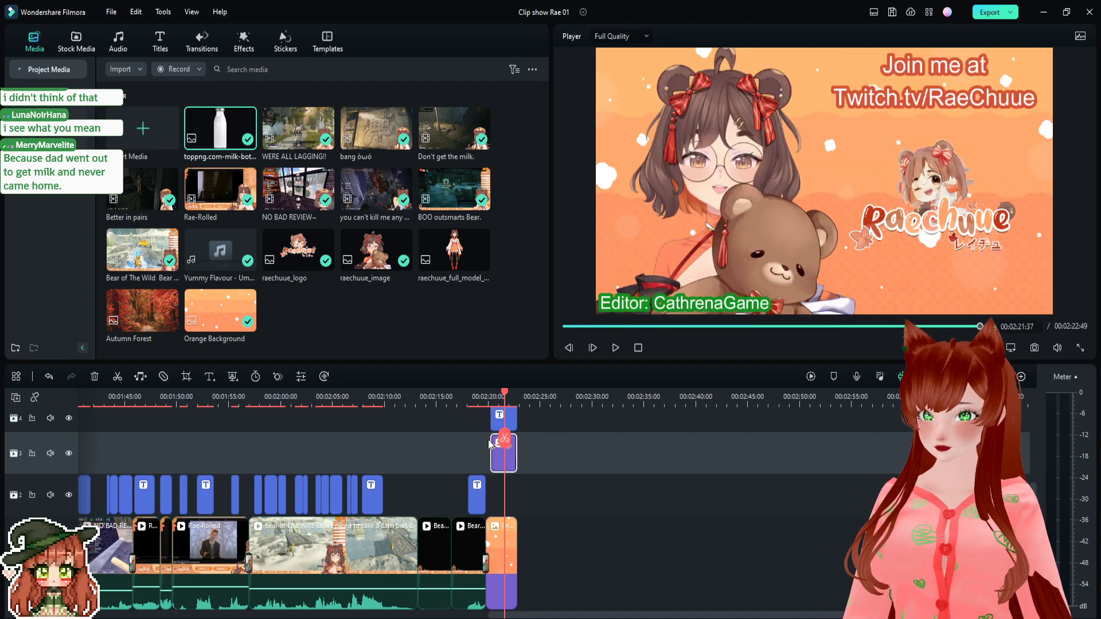
- Replay the end card from just before the closing Orange Background clip to check its overlays
left_click(463, 396)
key("space")
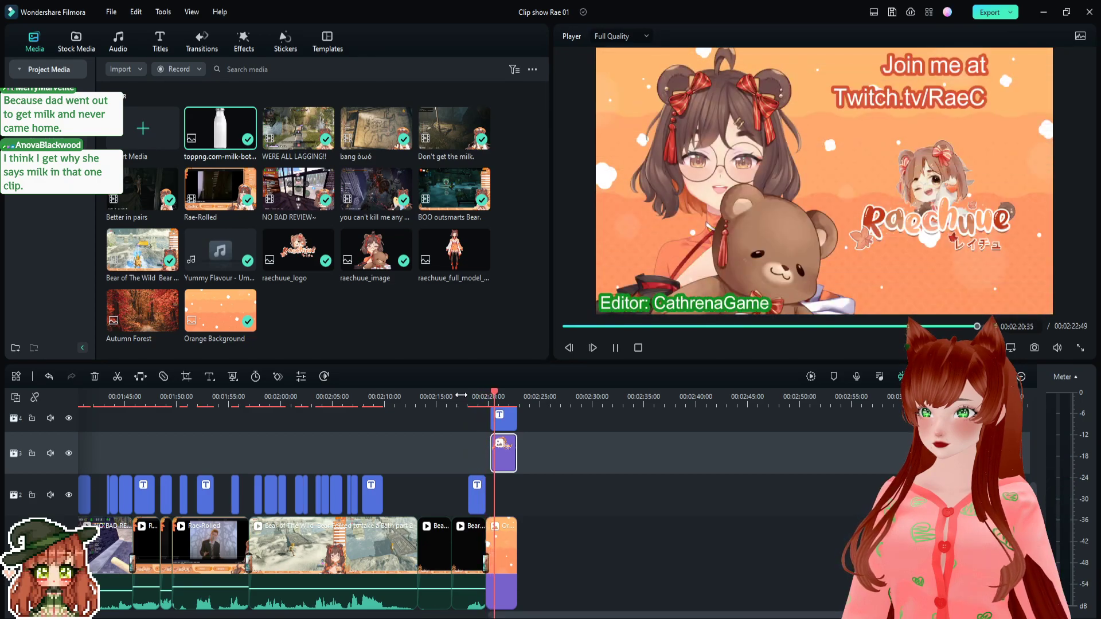
key("space")
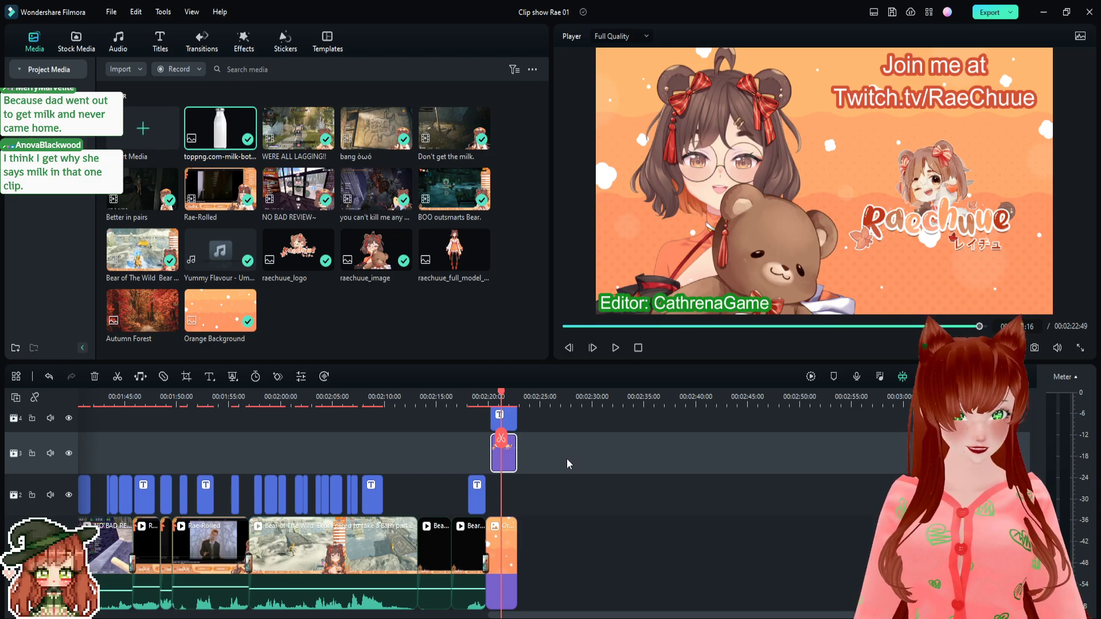
- Copy the intro's Yummy Flavour music clip and paste it under the closing Orange Background clip, aligned with that clip's start
scroll(556, 487, "down", 3)
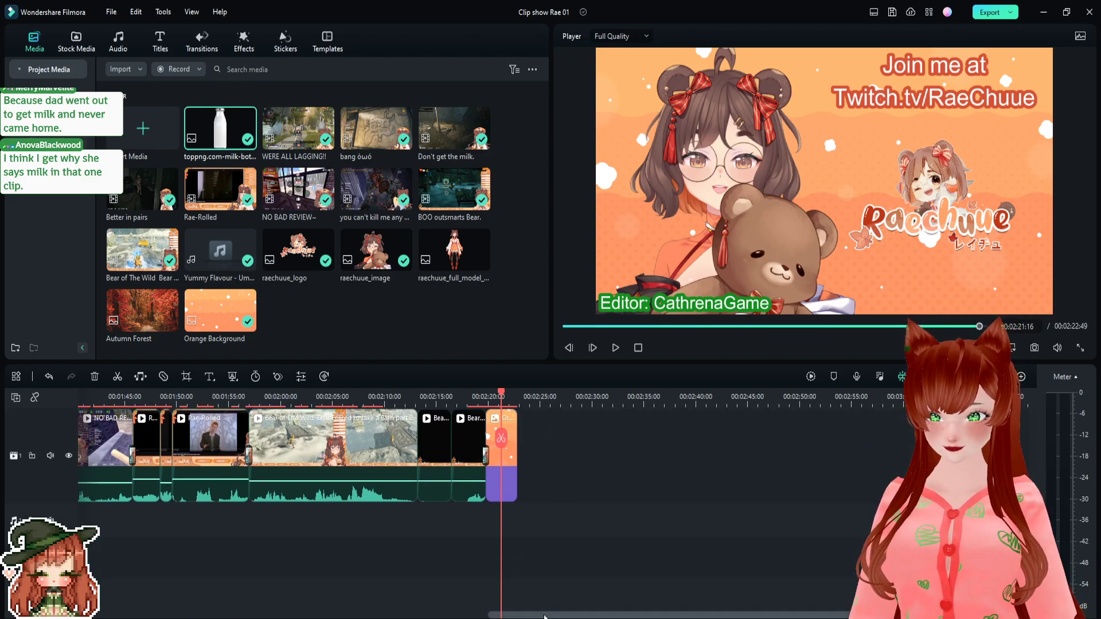
left_click_drag(544, 616, 149, 617)
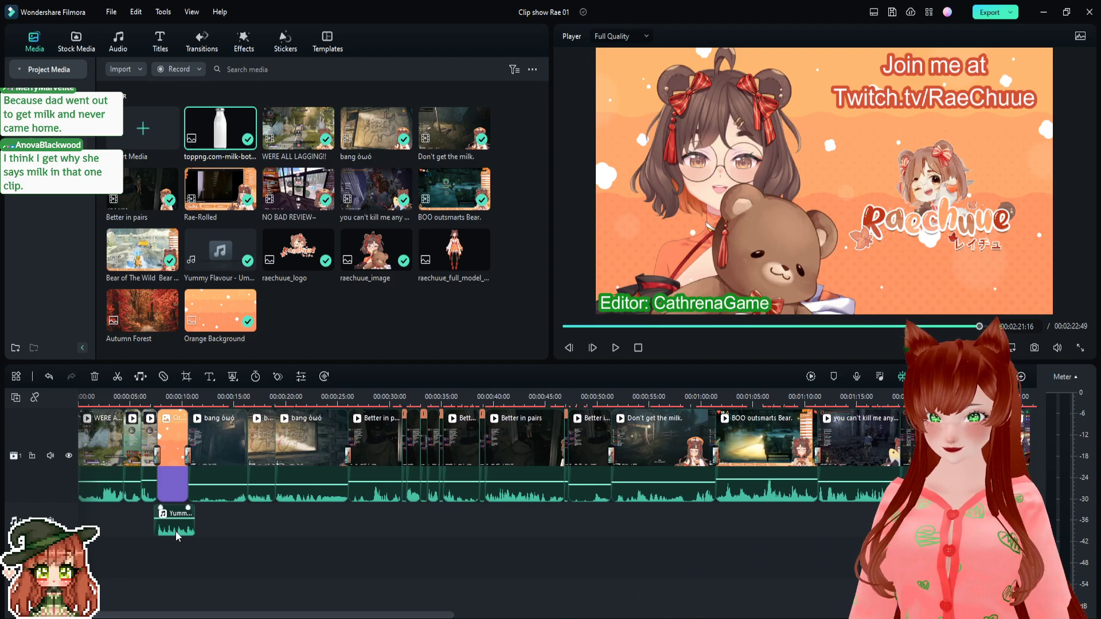
left_click(177, 537)
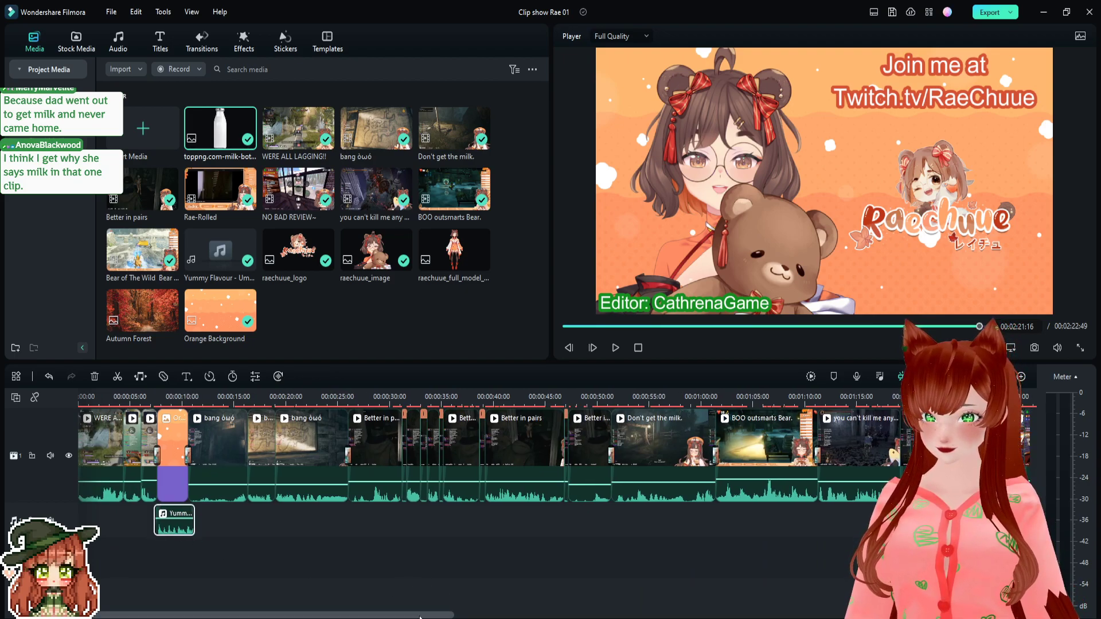
left_click_drag(420, 616, 752, 615)
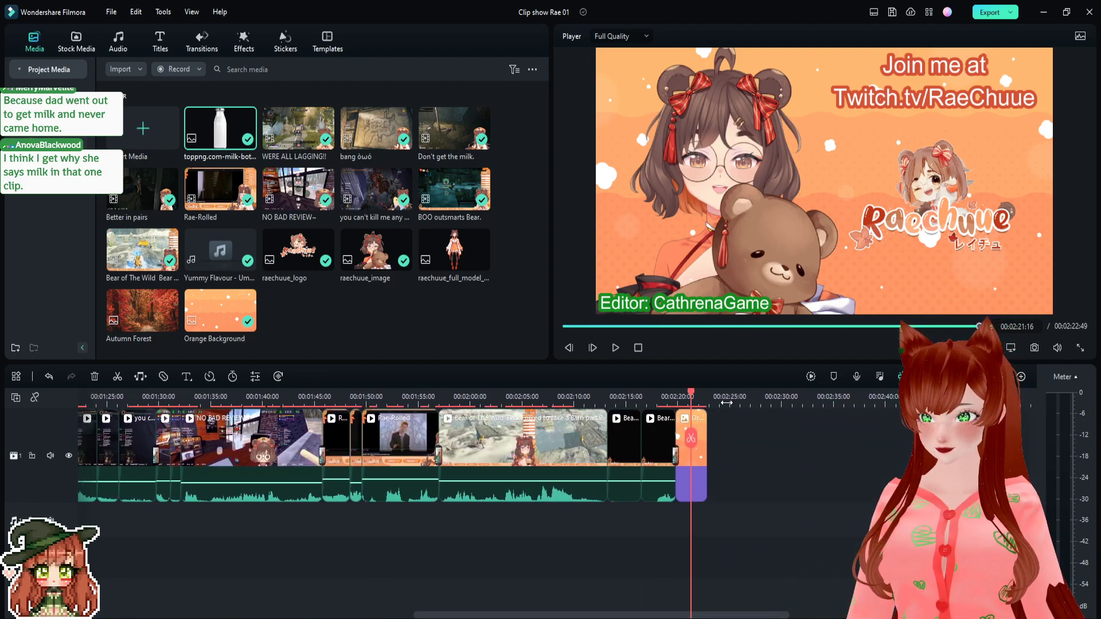
key("ctrl+v")
left_click_drag(713, 529, 693, 516)
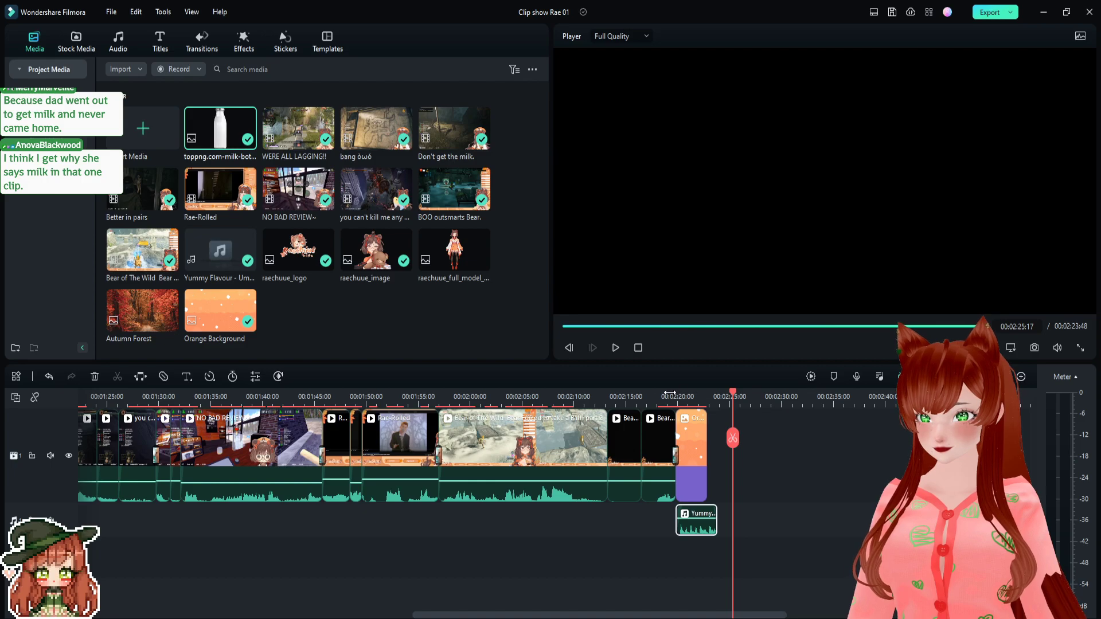
- Shift the closing music clip earlier to start at 00:02:19:21, just before the Orange Background clip, and replay the ending
left_click(691, 394)
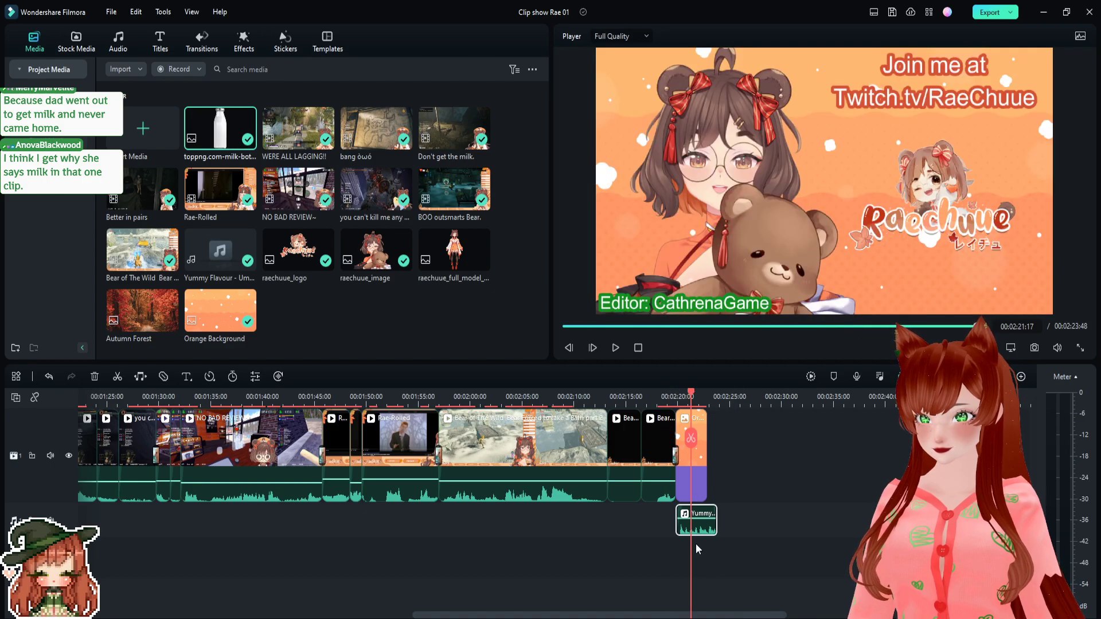
key("Left")
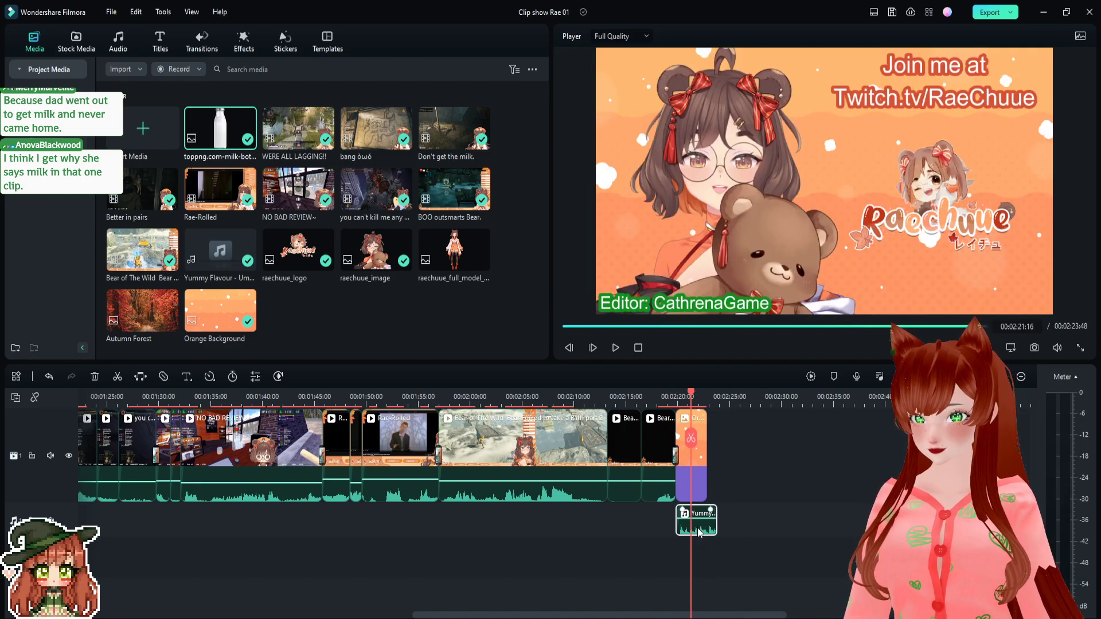
key("Left")
mouse_move(698, 533)
left_mouse_down()
mouse_move(687, 527)
mouse_move(698, 528)
left_mouse_up()
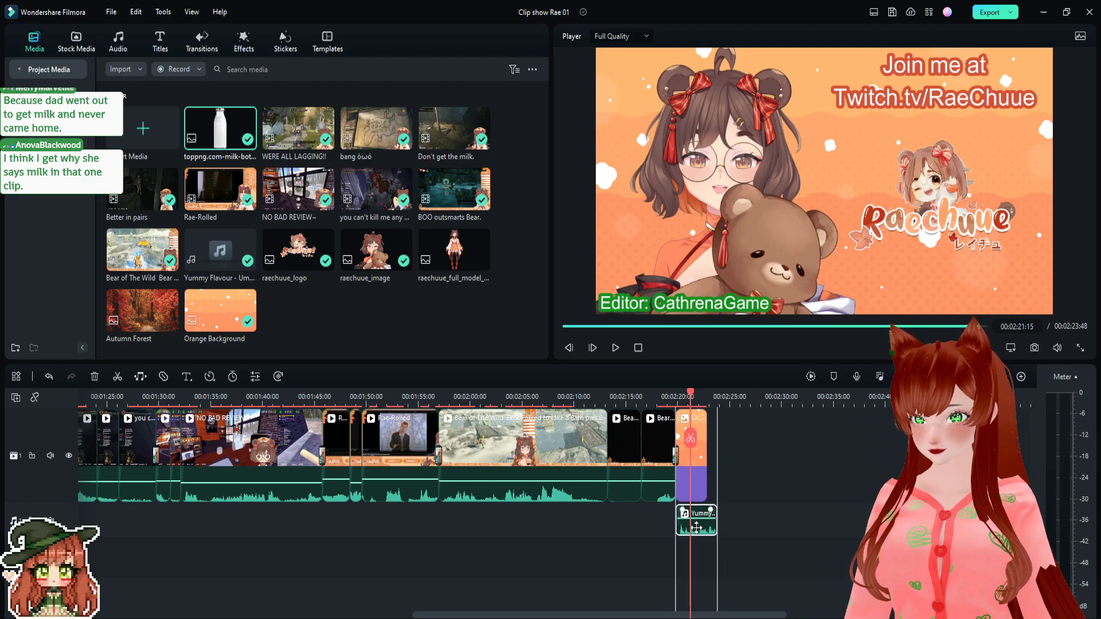
left_click(668, 396)
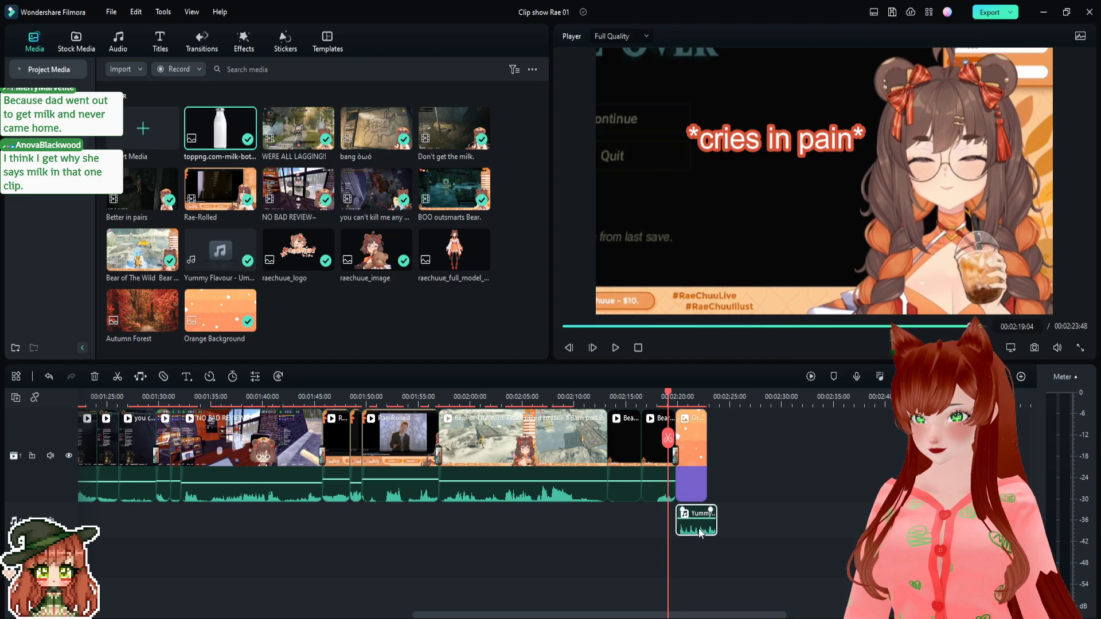
left_click_drag(699, 533, 694, 534)
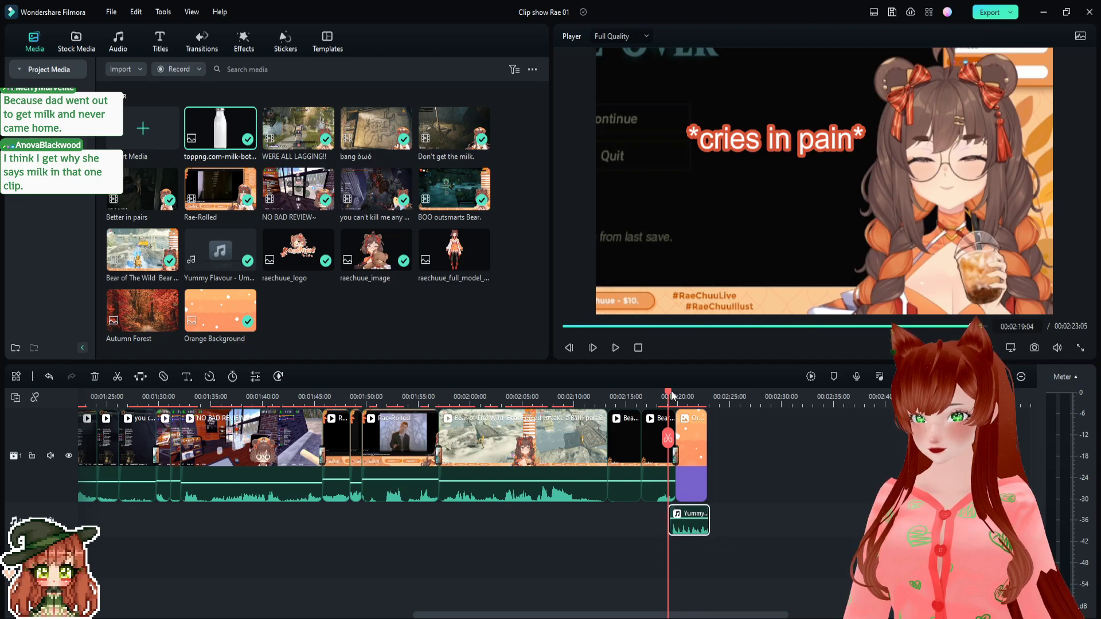
left_click(671, 396)
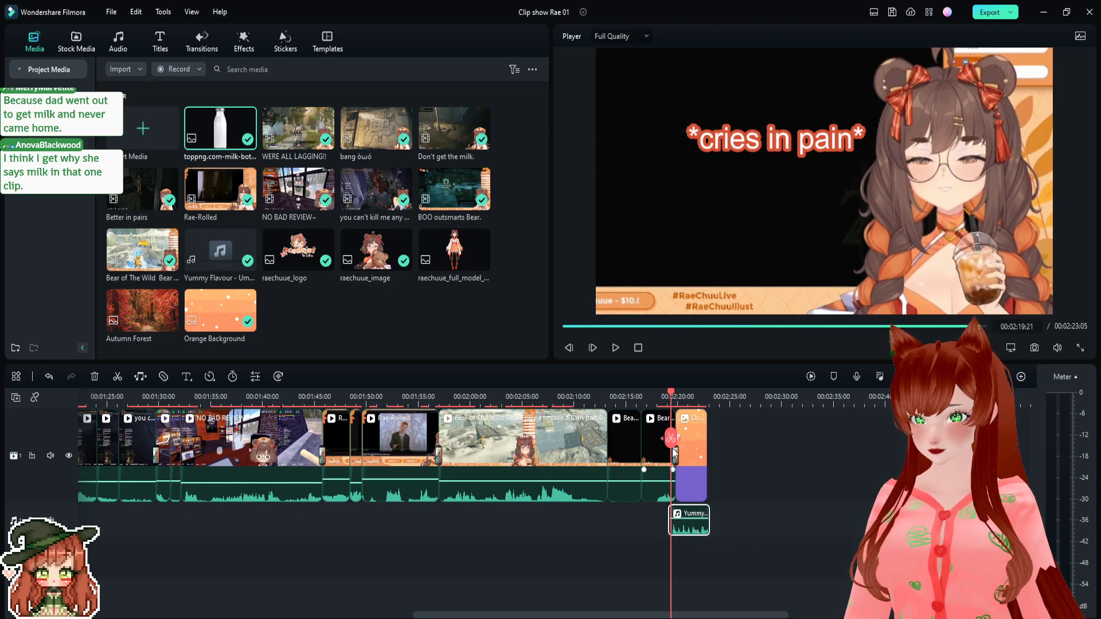
mouse_move(690, 533)
left_mouse_down()
mouse_move(688, 504)
mouse_move(689, 519)
left_mouse_up()
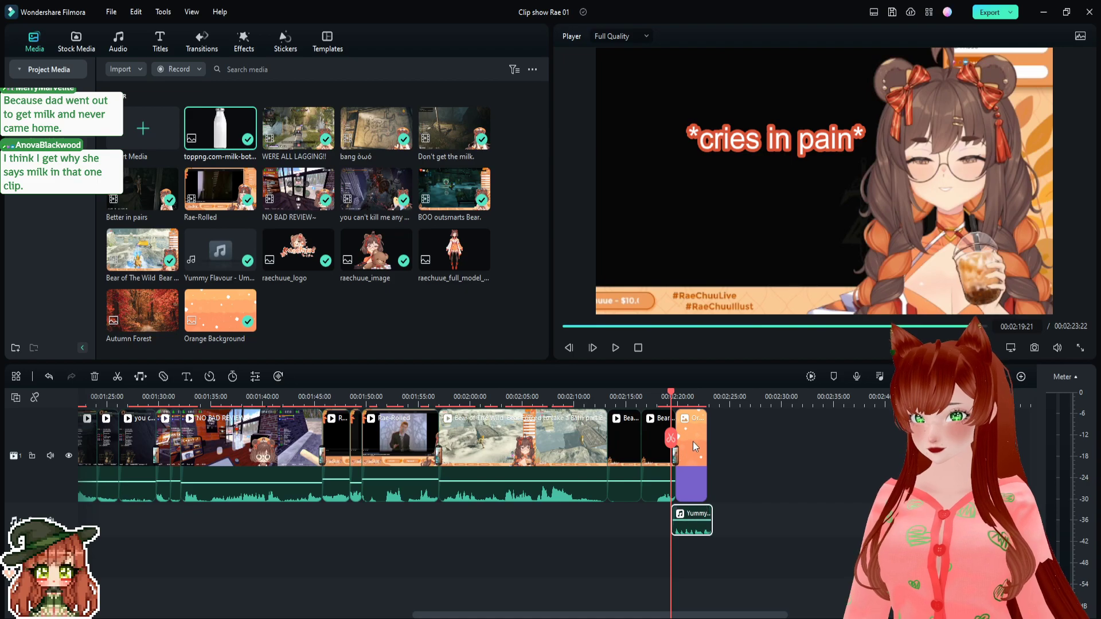
key("space")
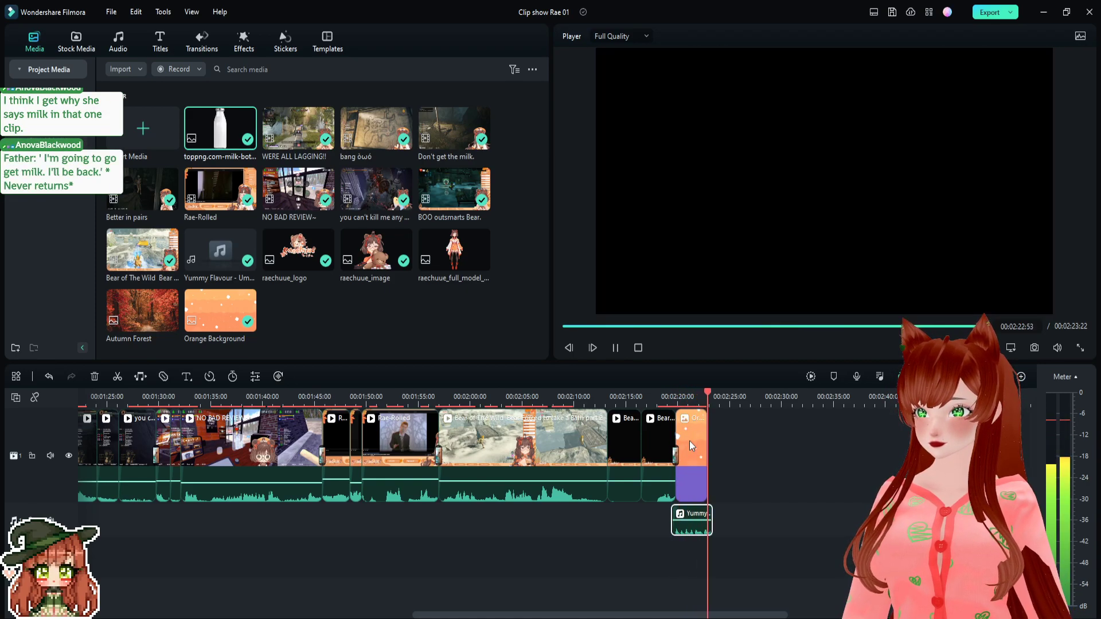
key("space")
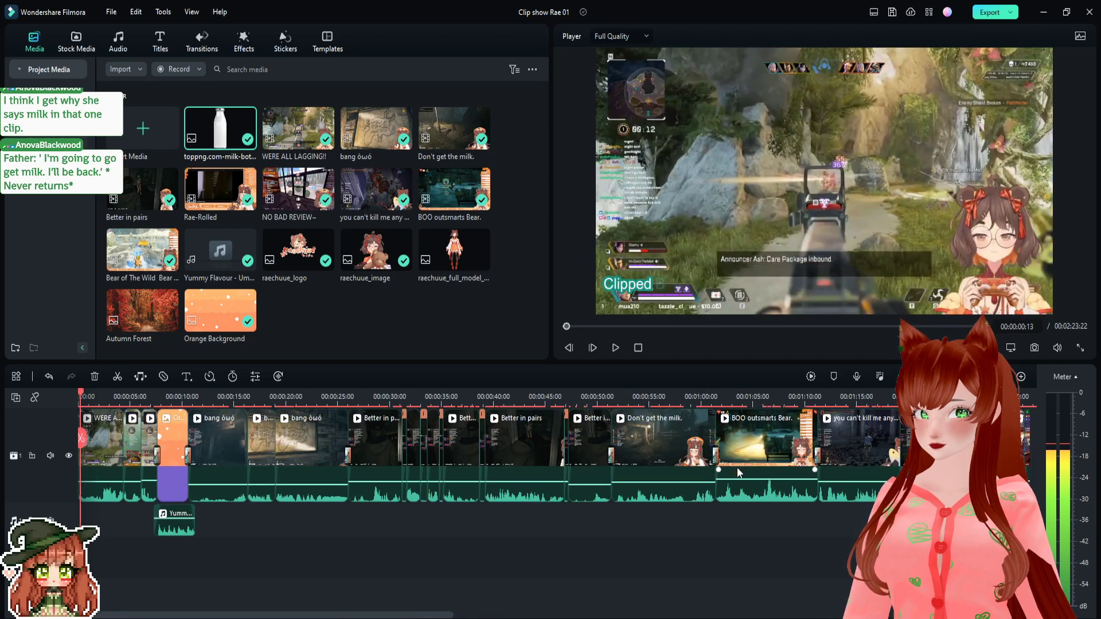
- Replace the text of the end card's "Join me at" title with "Thanks for watching!!"
left_click_drag(273, 616, 645, 599)
left_click(546, 397)
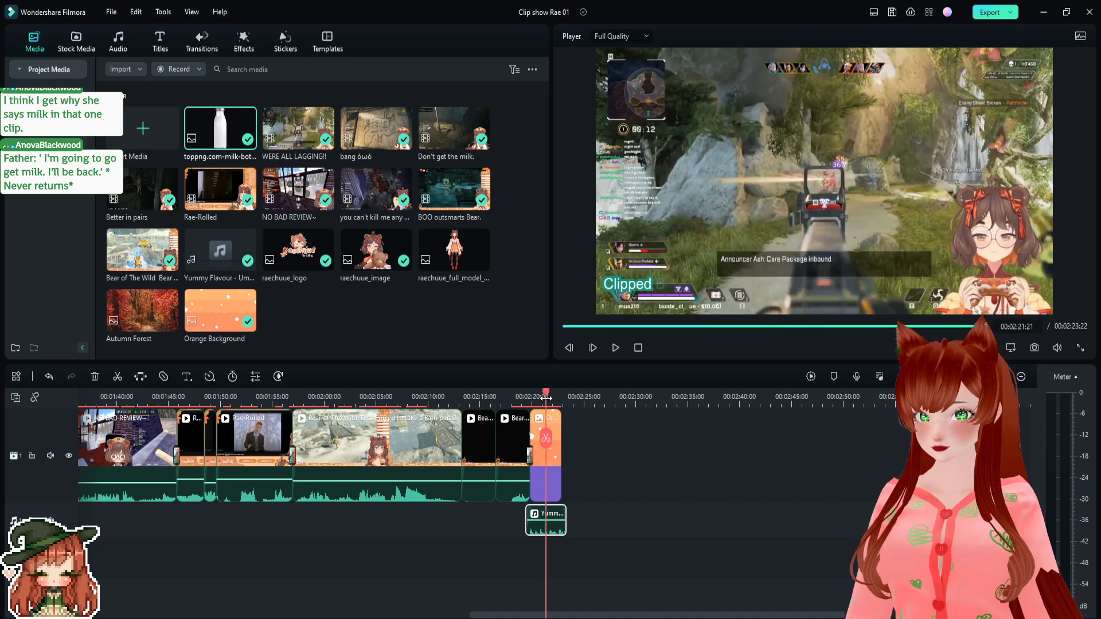
scroll(558, 522, "up", 5)
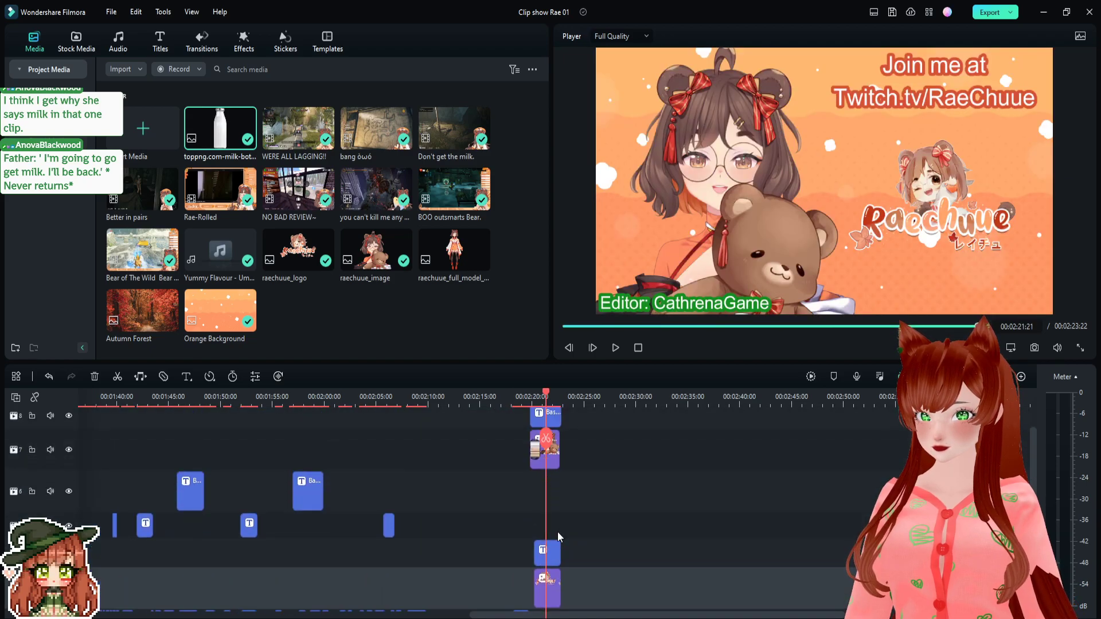
left_click(554, 523)
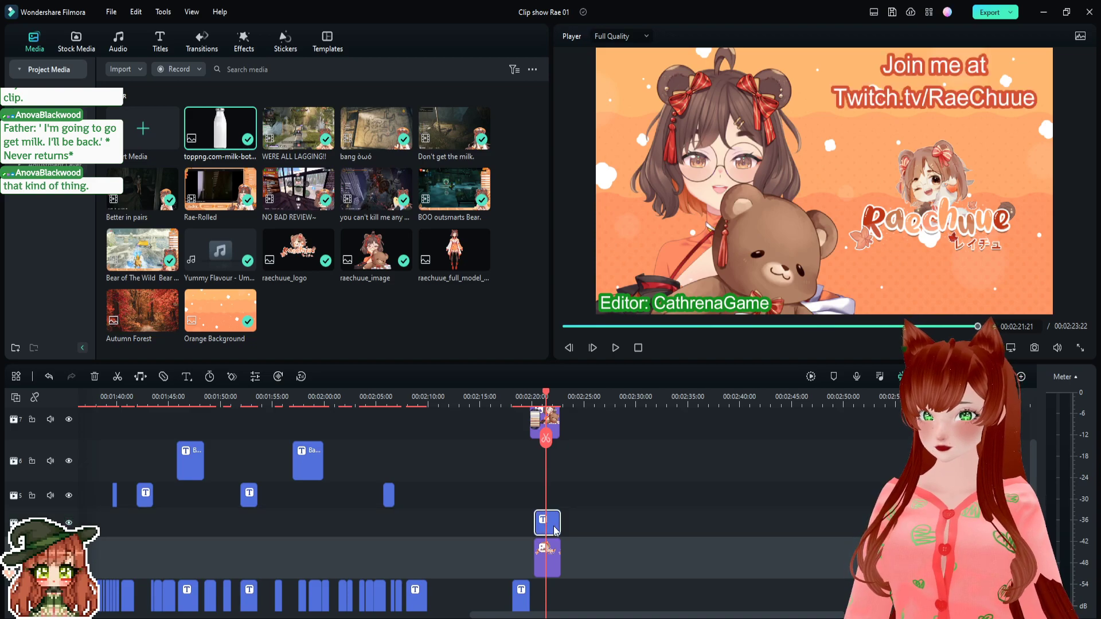
left_click(933, 60)
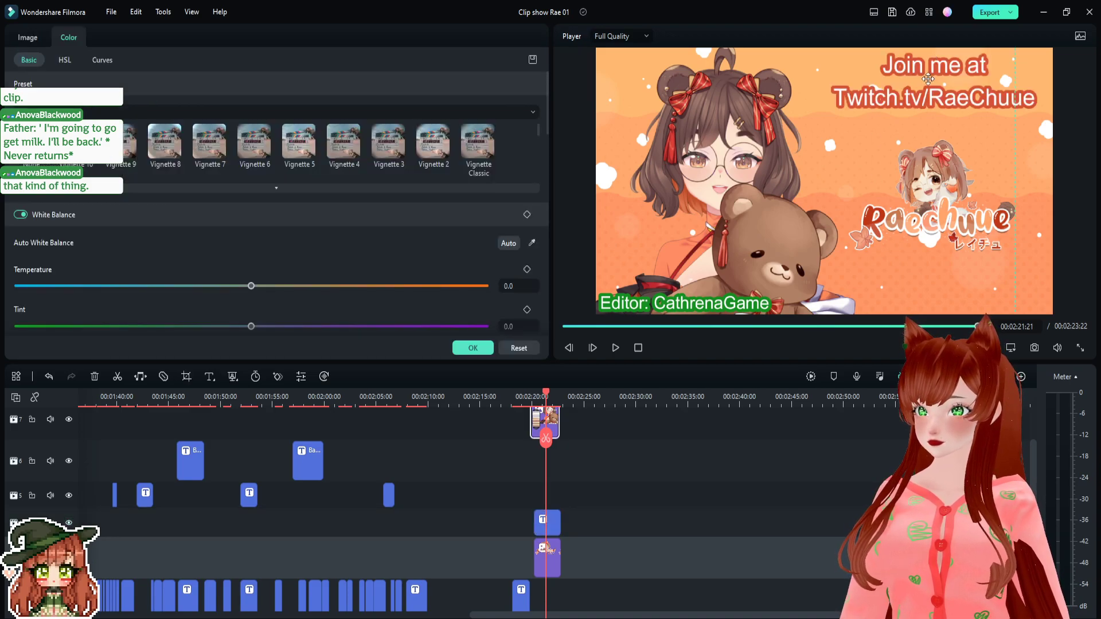
left_click(995, 98)
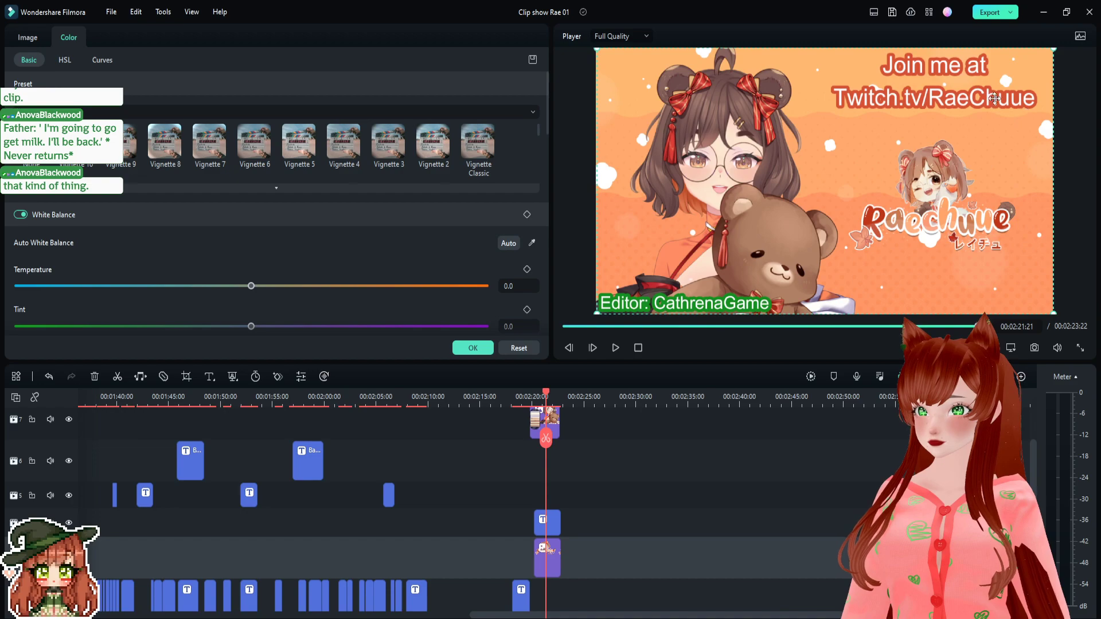
left_click(552, 532)
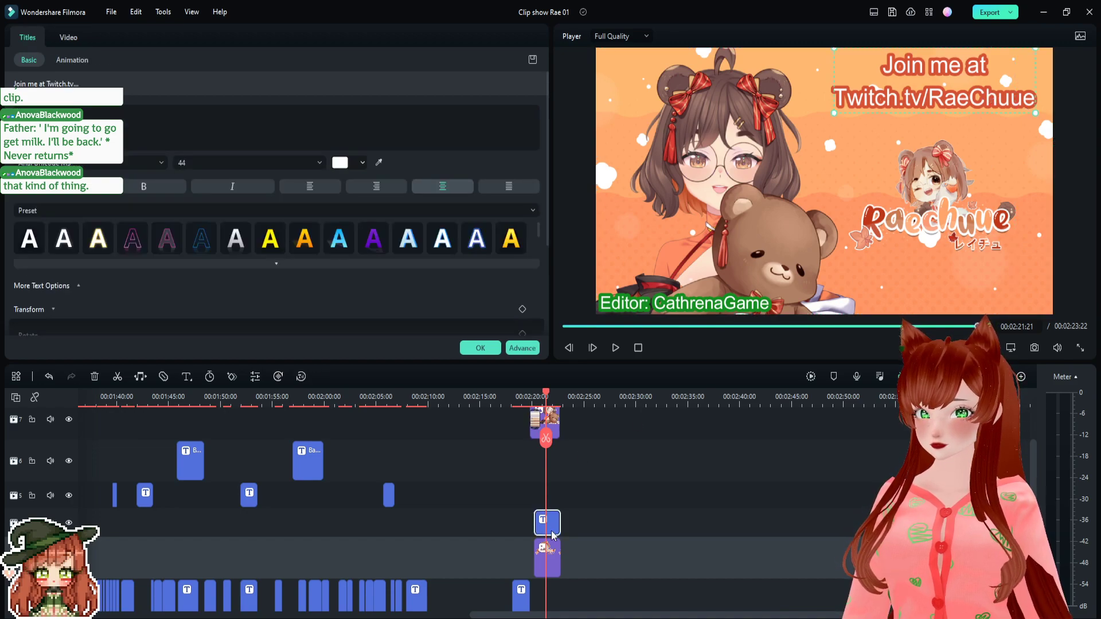
left_click(63, 125)
double_click(63, 125)
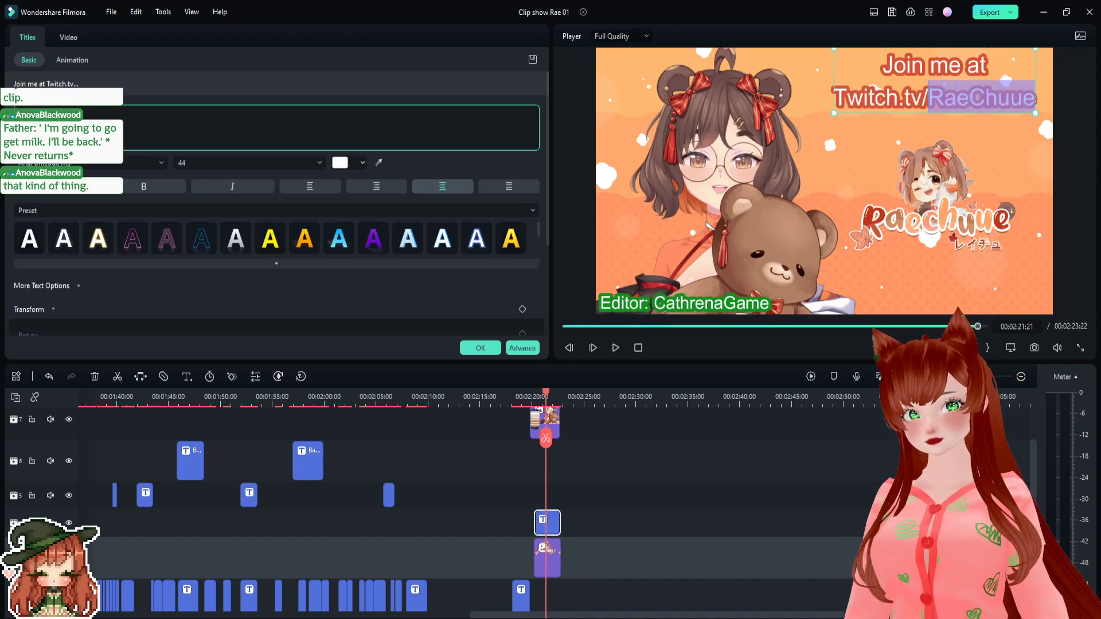
key("ctrl+a")
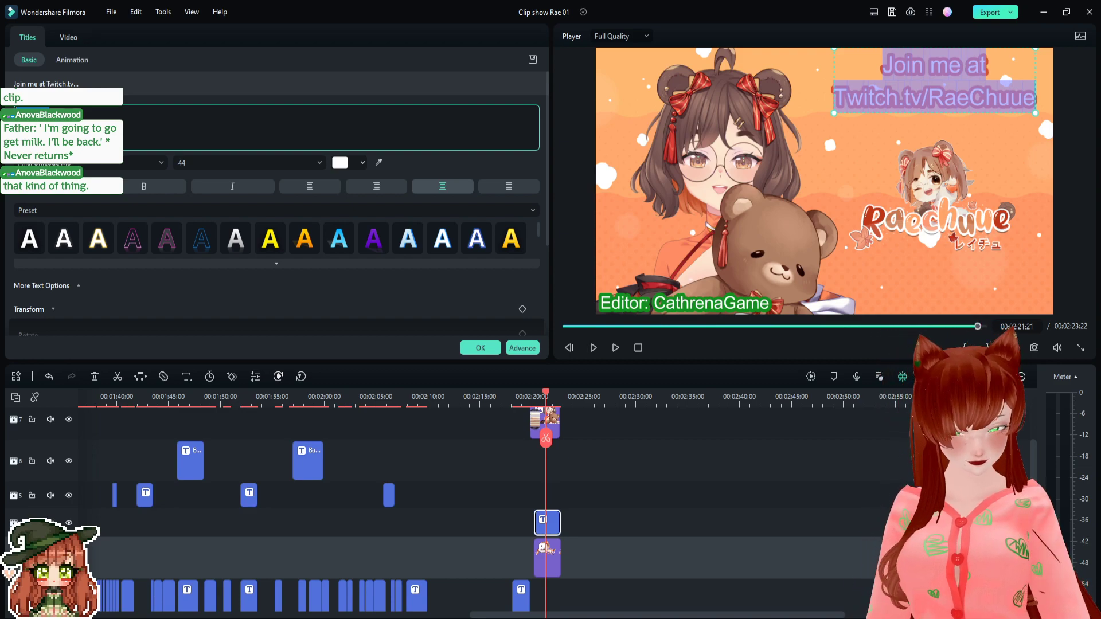
type("Thanks for watching")
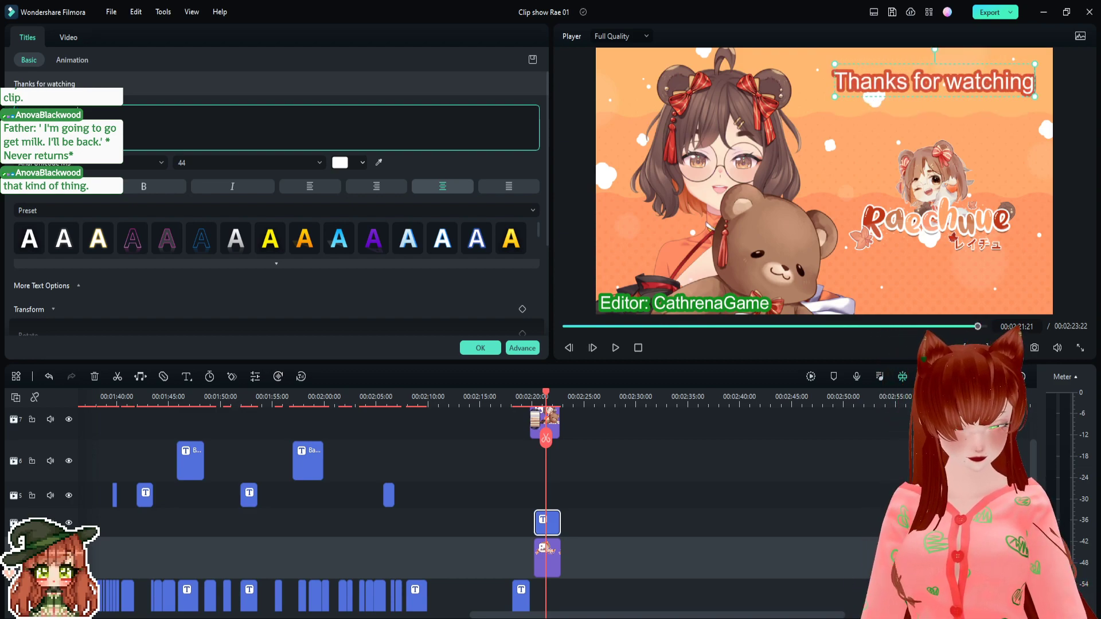
type("!!")
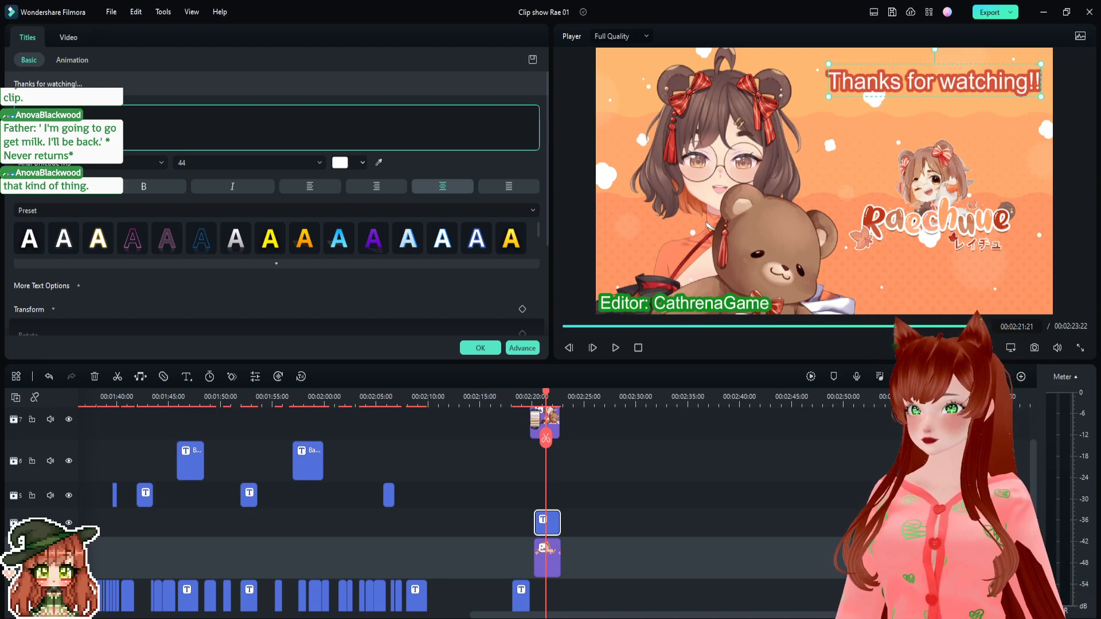
left_click(481, 349)
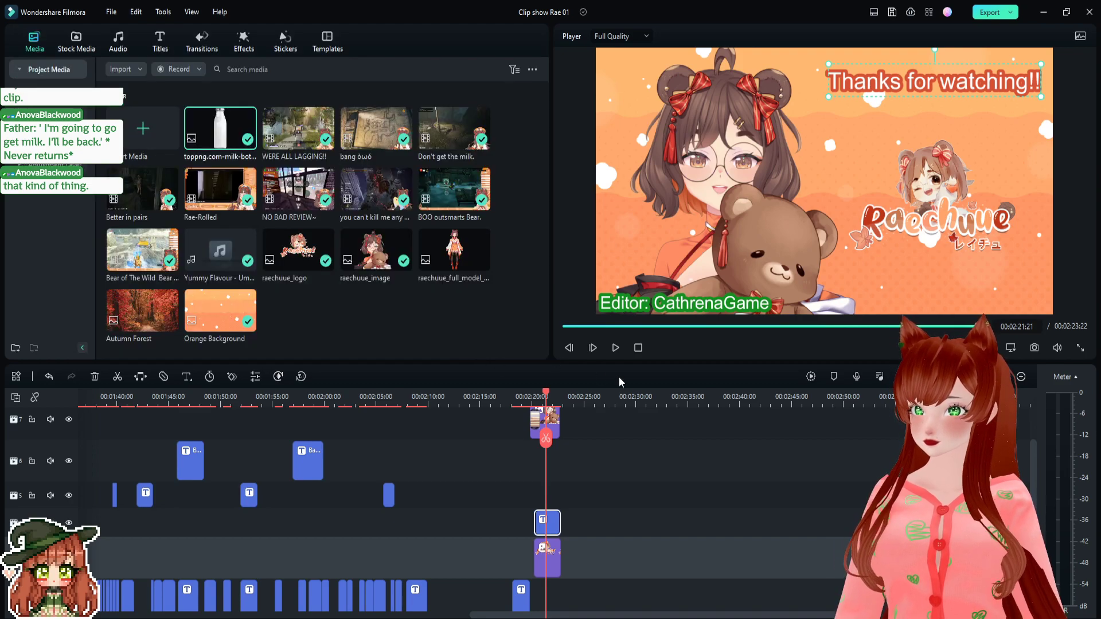
- Delete the green editor credit title from the end card and replay the ending
scroll(553, 458, "up", 3)
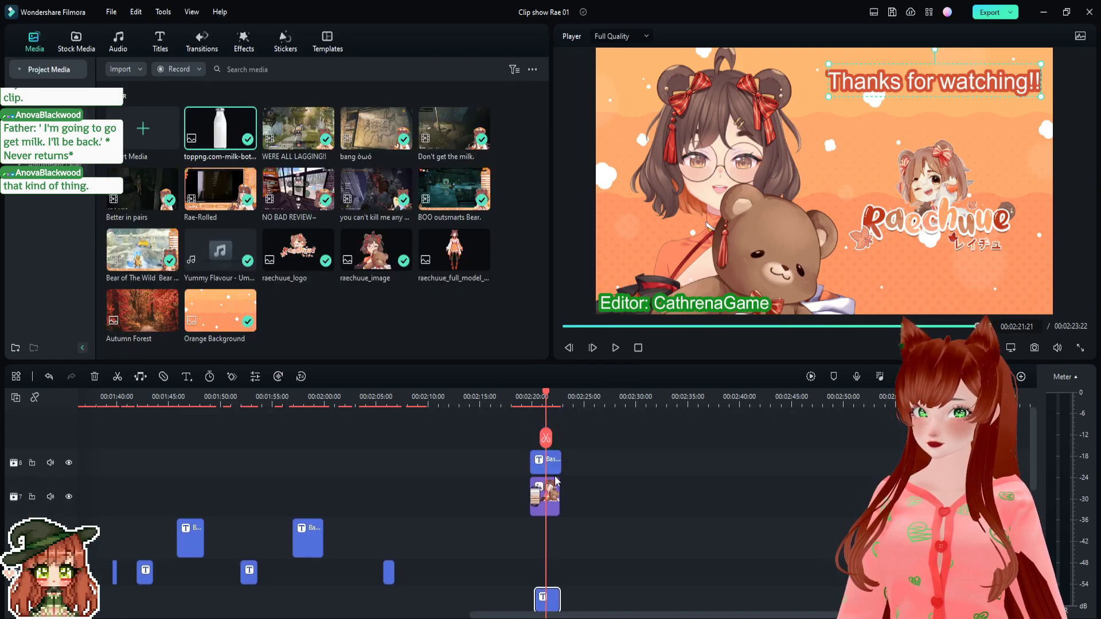
left_click(554, 466)
key("Delete")
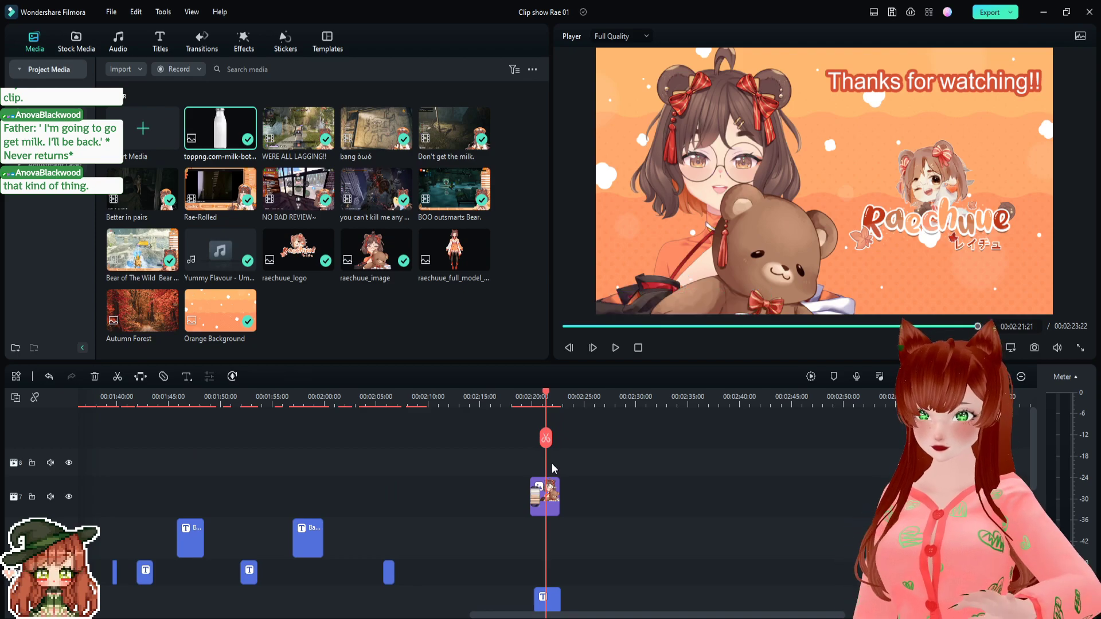
left_click(491, 400)
key("space")
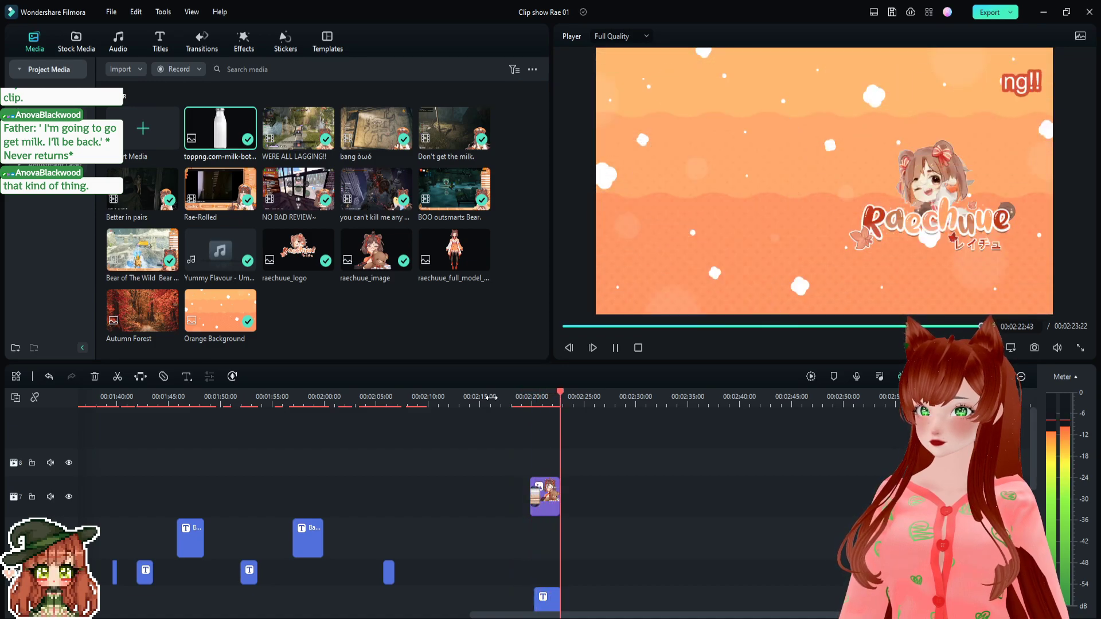
- Lower the audio volume of the "BOO outsmarts Bear." clip and set the first "you can't kill me any more" clip to -6.00 dB
scroll(638, 480, "down", 5)
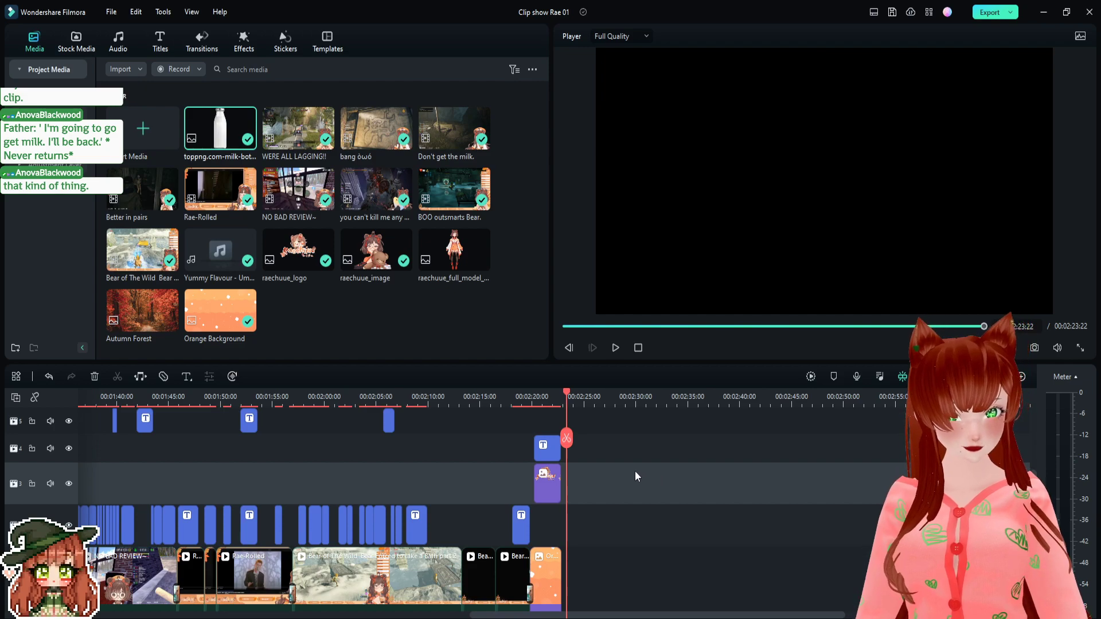
scroll(636, 532, "down", 1)
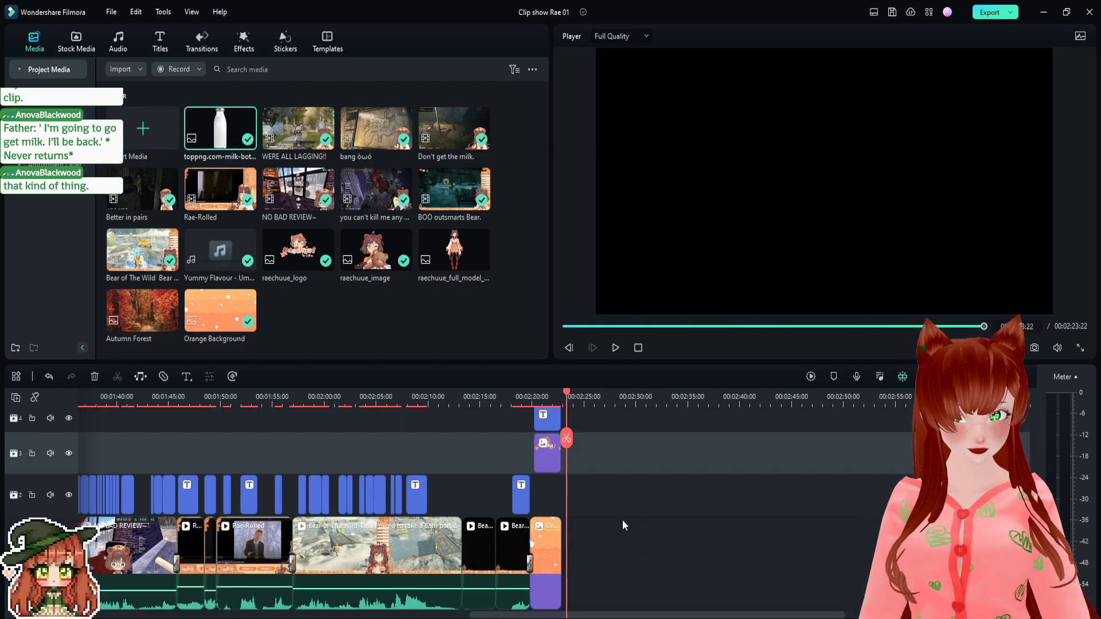
scroll(610, 558, "down", 2)
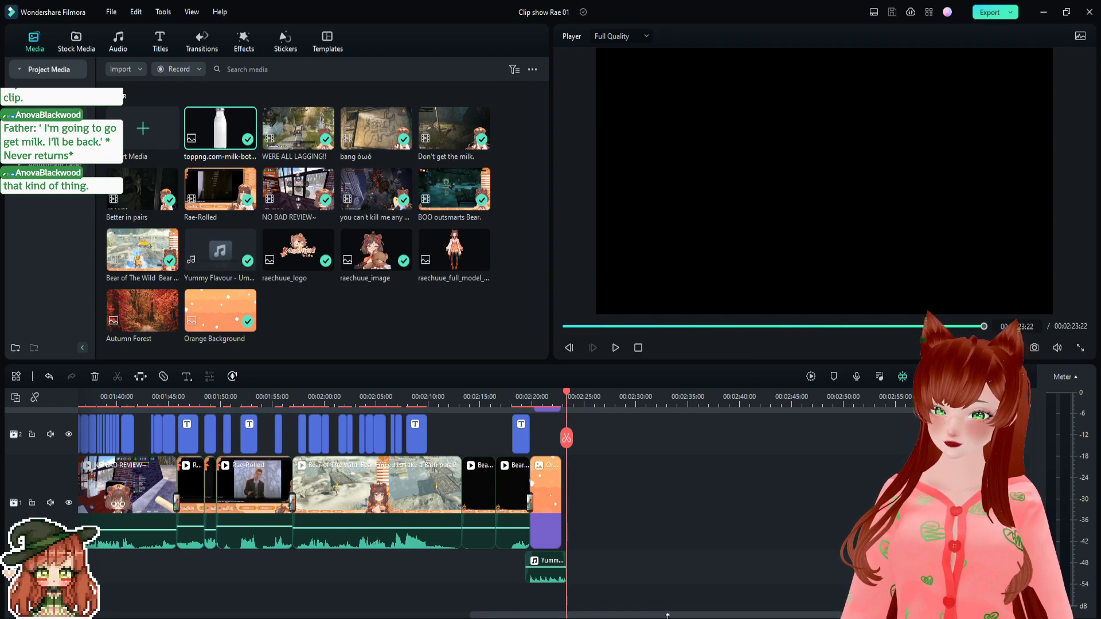
left_click_drag(660, 617, 384, 615)
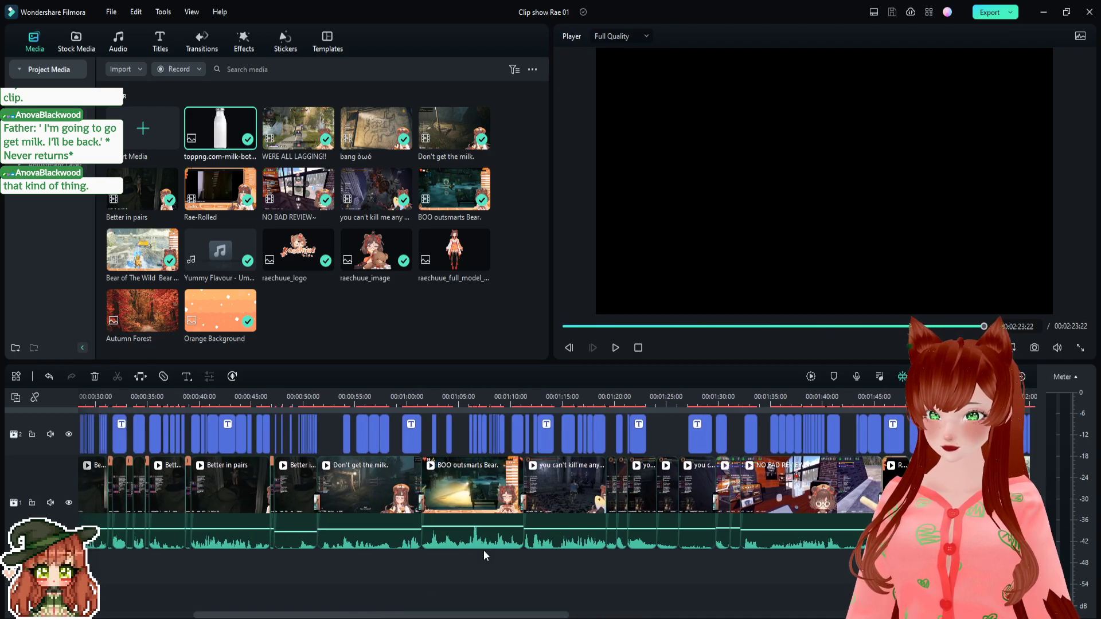
left_click_drag(489, 535, 484, 529)
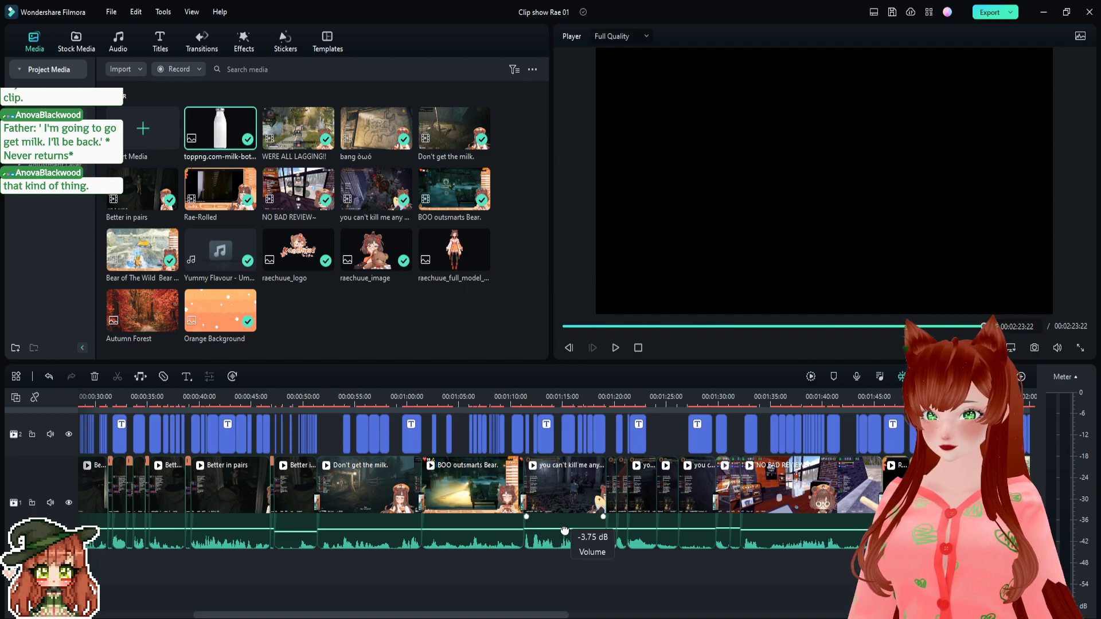
left_click_drag(565, 530, 564, 529)
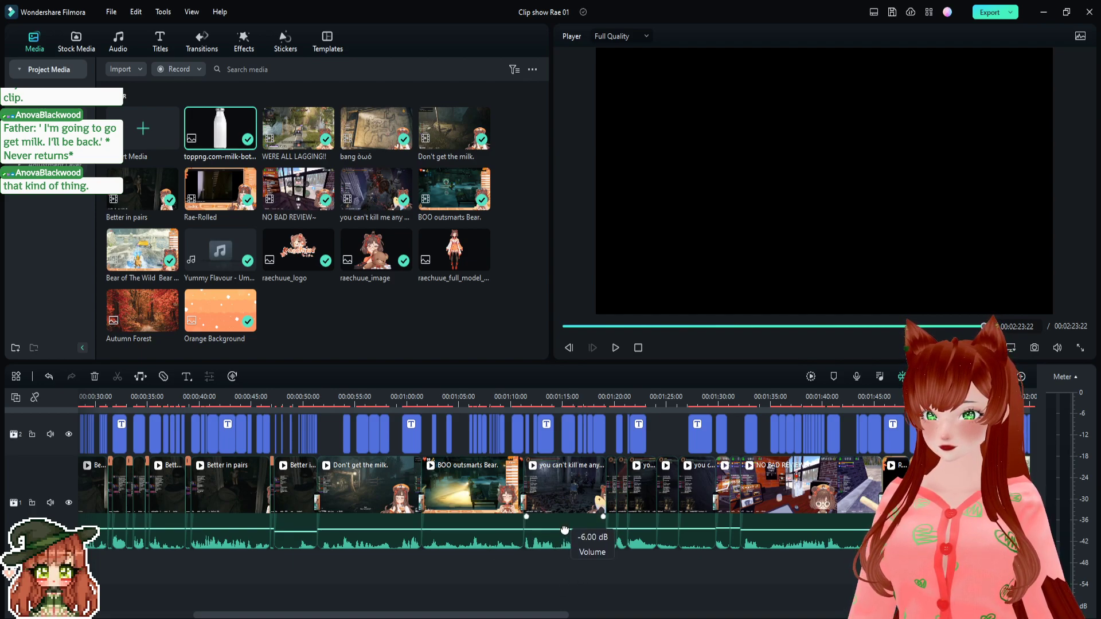
- Split the first "WERE ALL LAGGING!!" clip at 00:00:02:21, just before its loud audio begins
left_click_drag(549, 613, 376, 615)
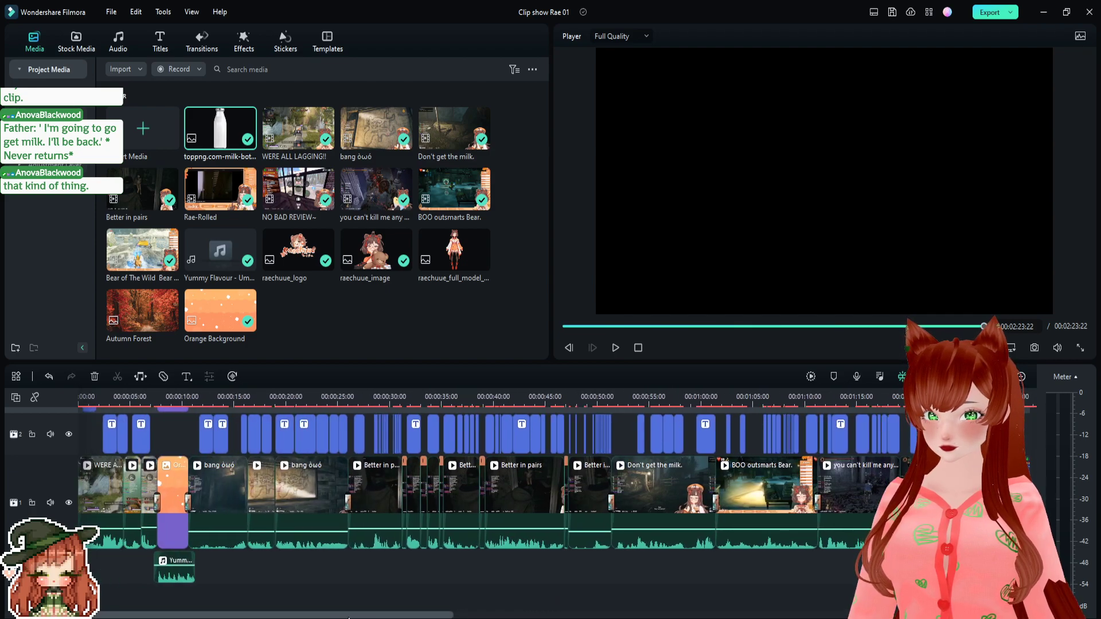
left_click(104, 393)
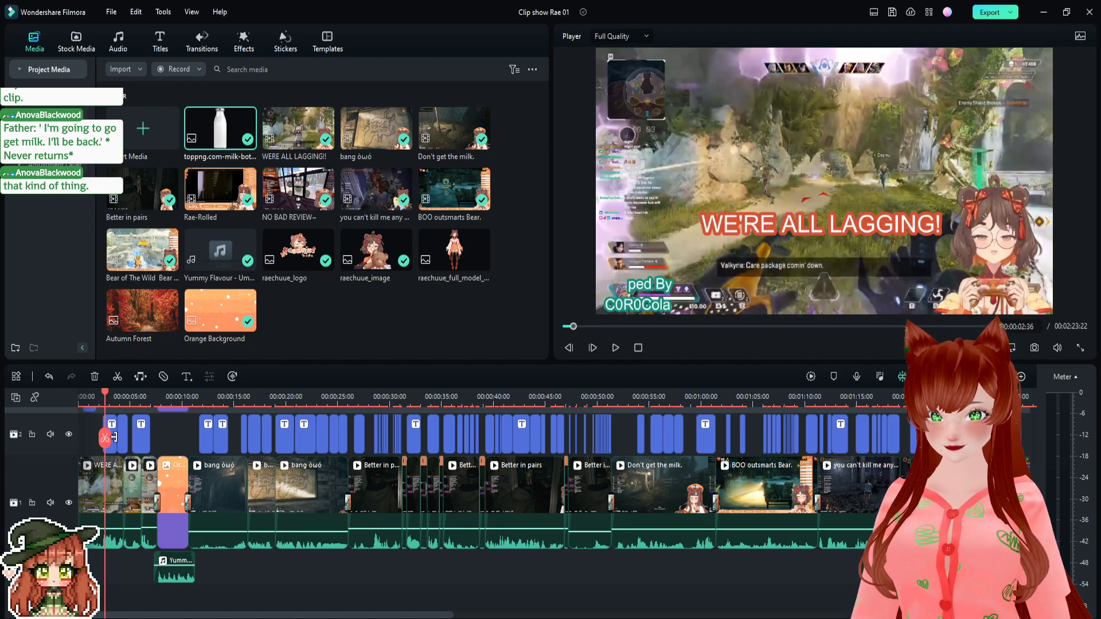
left_click_drag(107, 399, 103, 395)
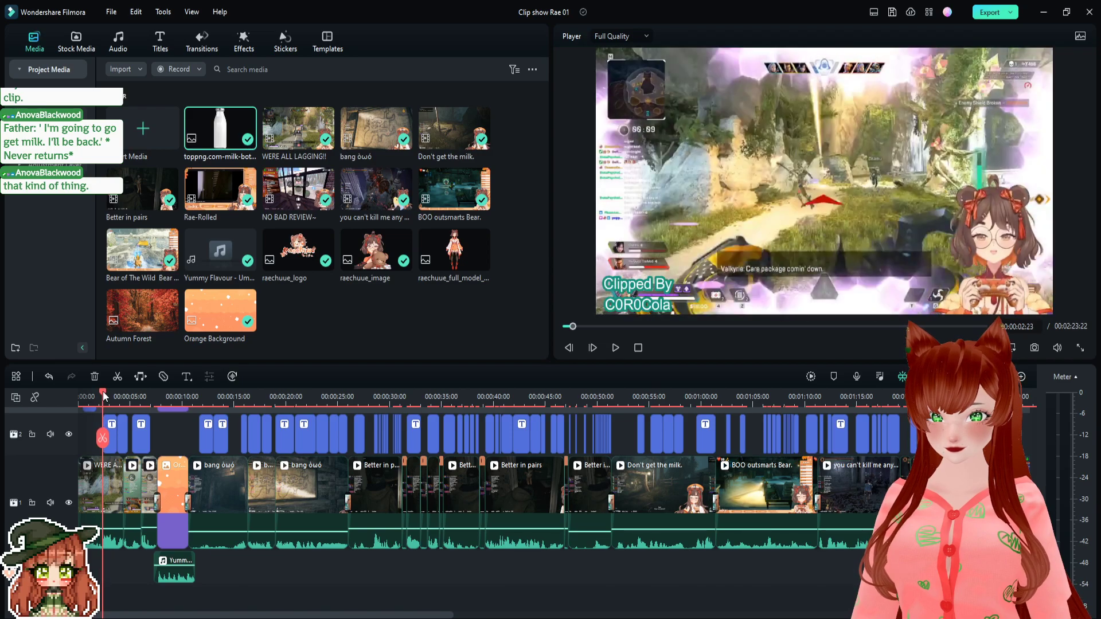
scroll(441, 466, "up", 3)
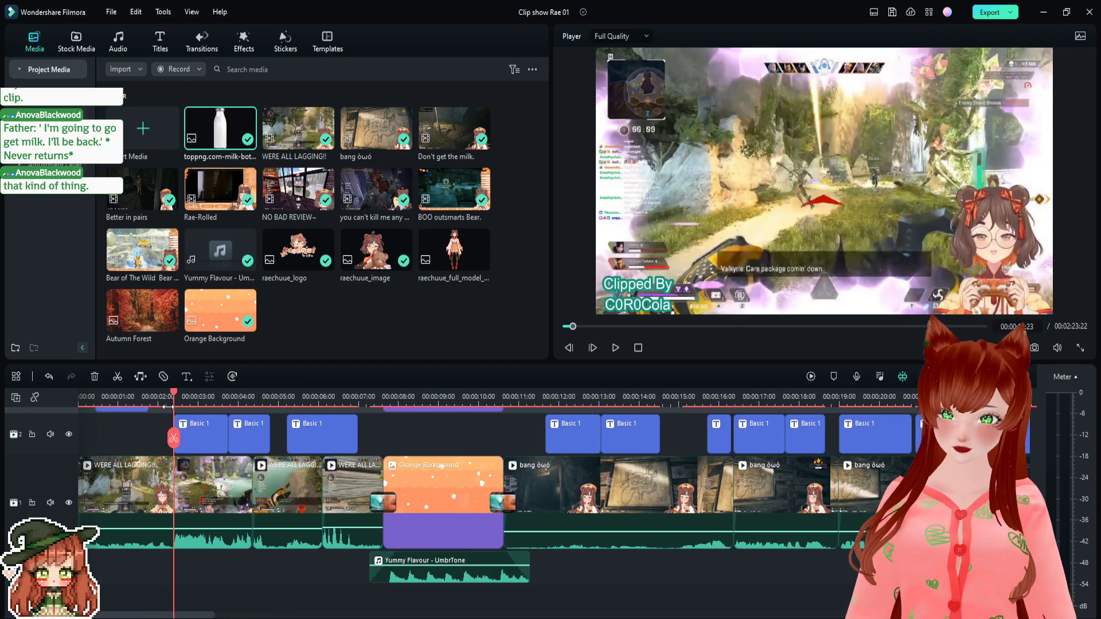
left_click(173, 395)
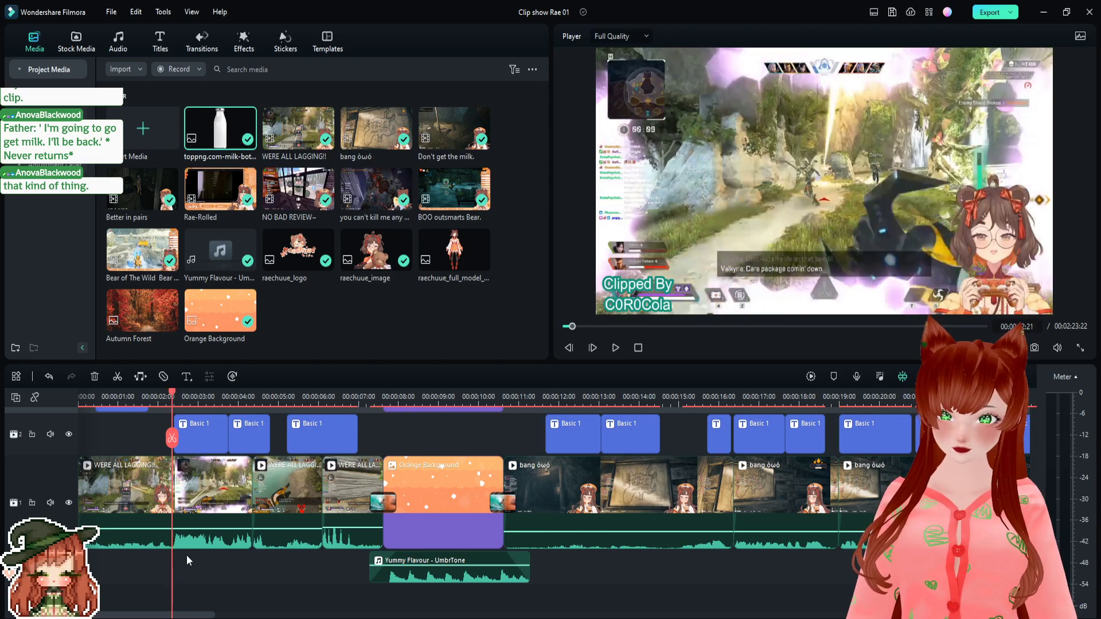
left_click(179, 507)
key("ctrl+b")
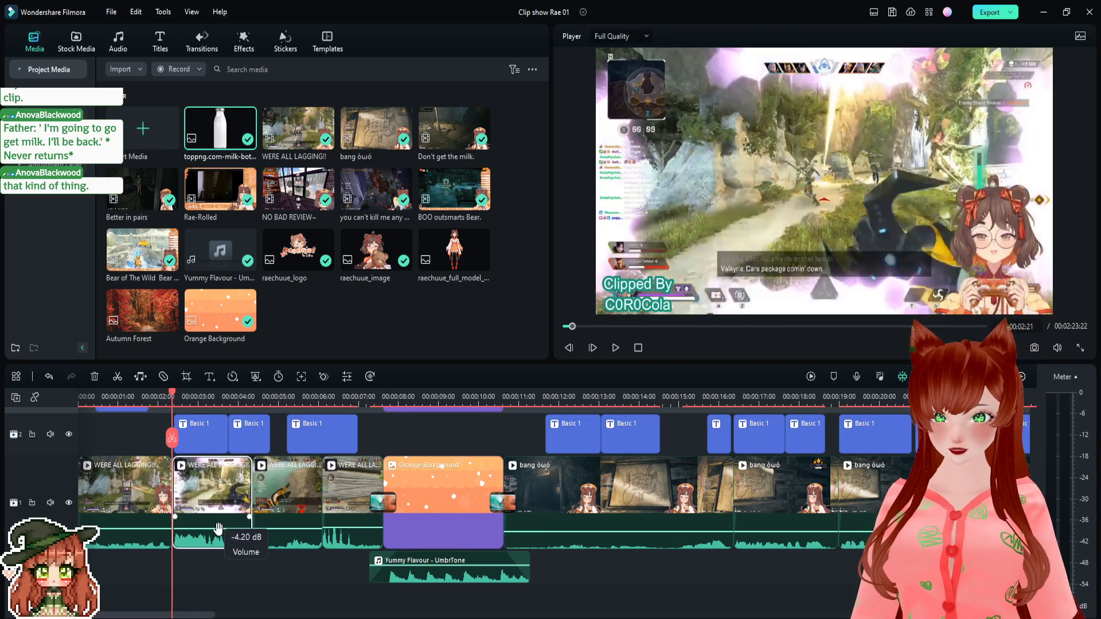
- Lower the audio volume of the second and last "WERE ALL LAGGING!!" segments and replay up to the intro card
left_click_drag(218, 530, 218, 531)
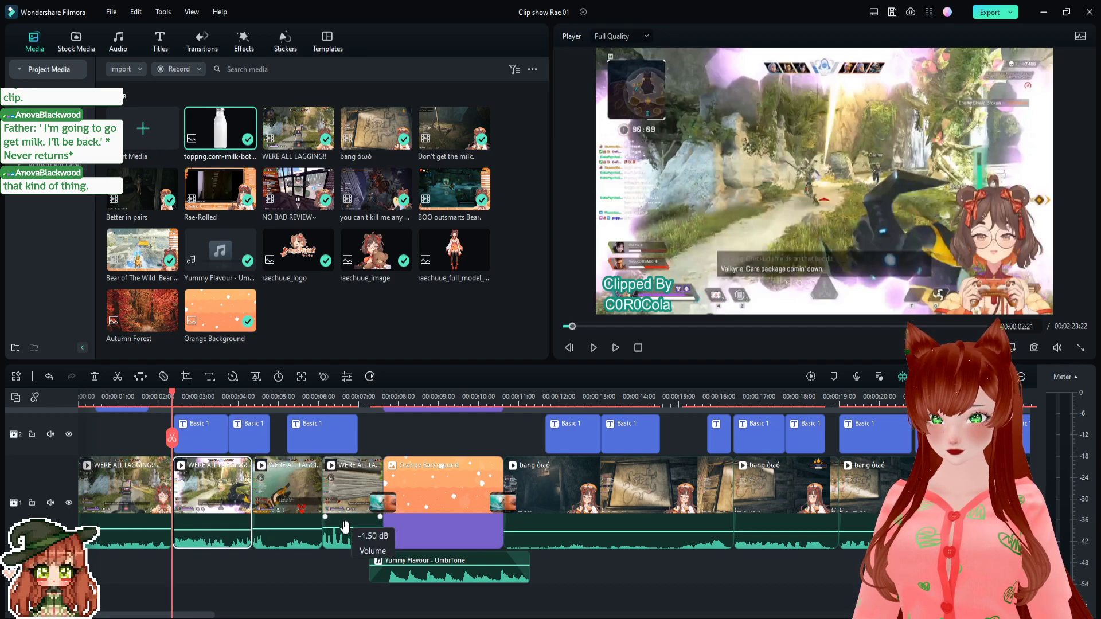
left_click_drag(345, 527, 344, 530)
key("space")
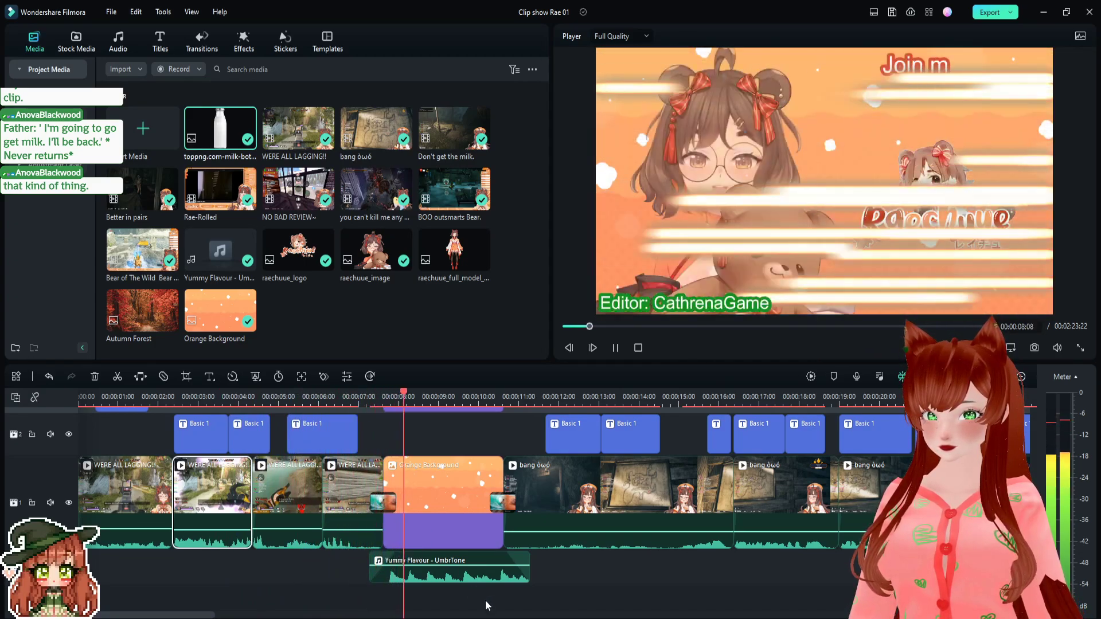
key("space")
- Set the intro's Yummy Flavour music clip to -7.29 dB and replay from the intro card into the "bang" clip
left_click_drag(466, 563, 466, 566)
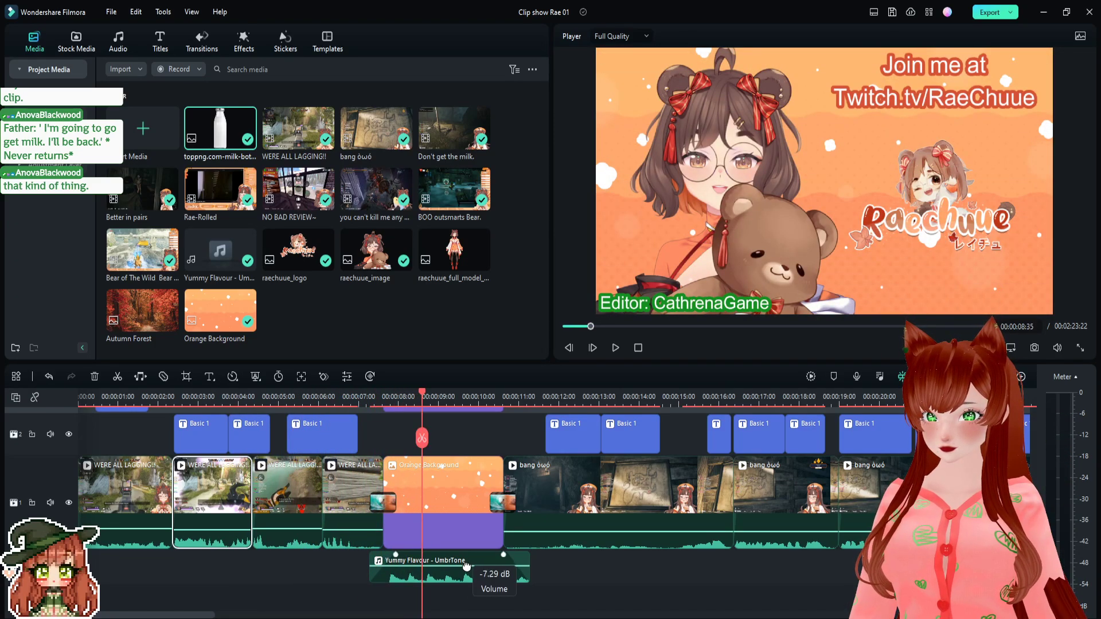
key("space")
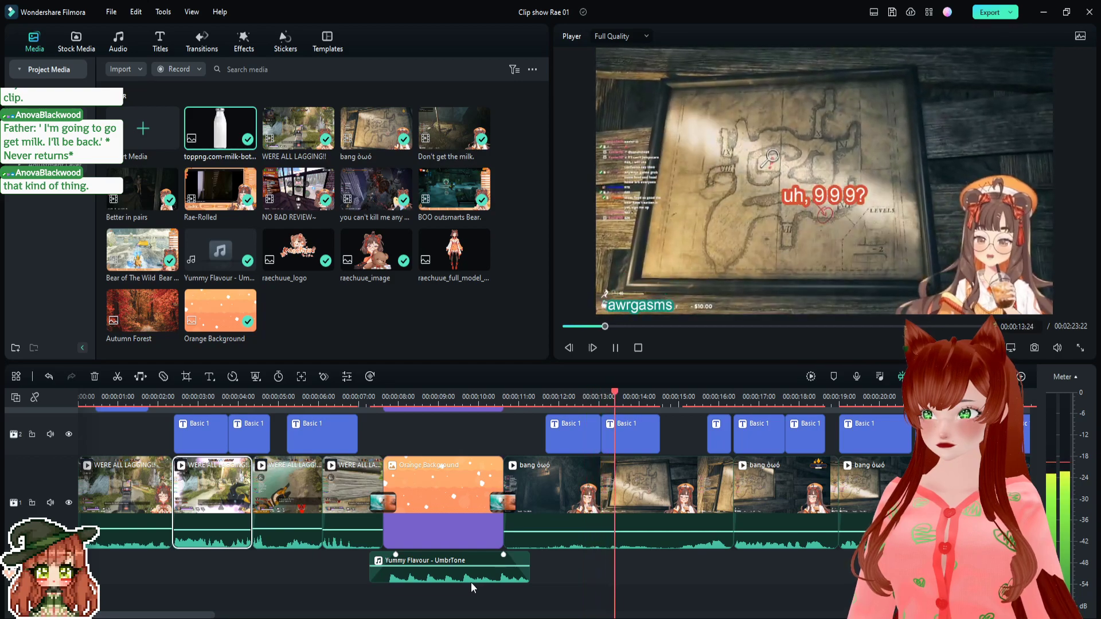
key("space")
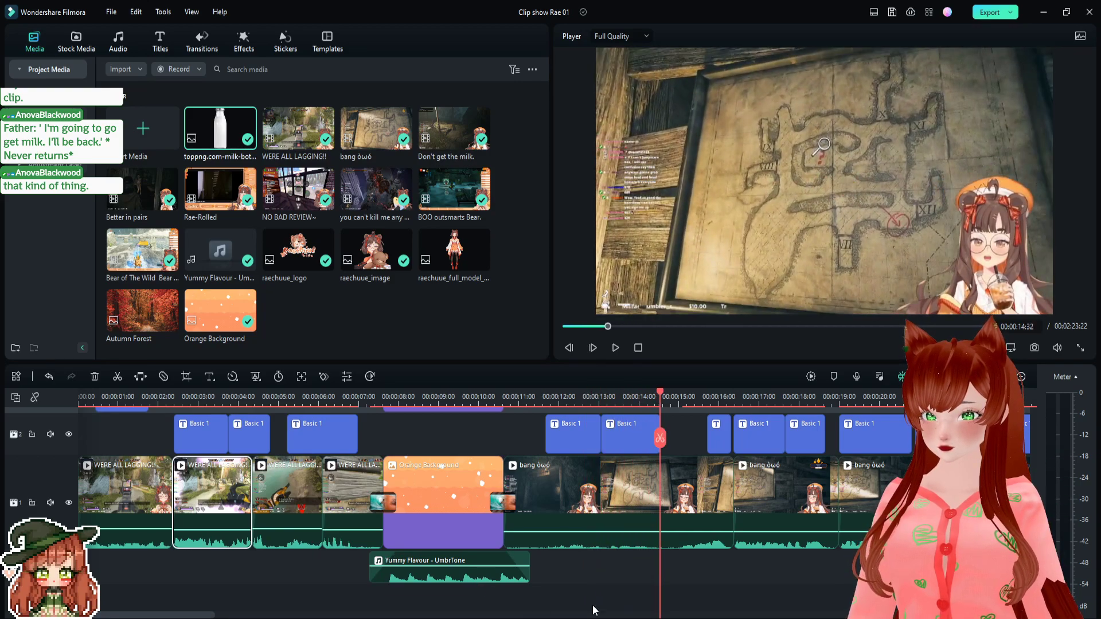
- Split the first "Better in pairs" clip at 00:00:28:29 and lower the volume of the part after the cut
left_click_drag(208, 607, 313, 606)
left_click(373, 396)
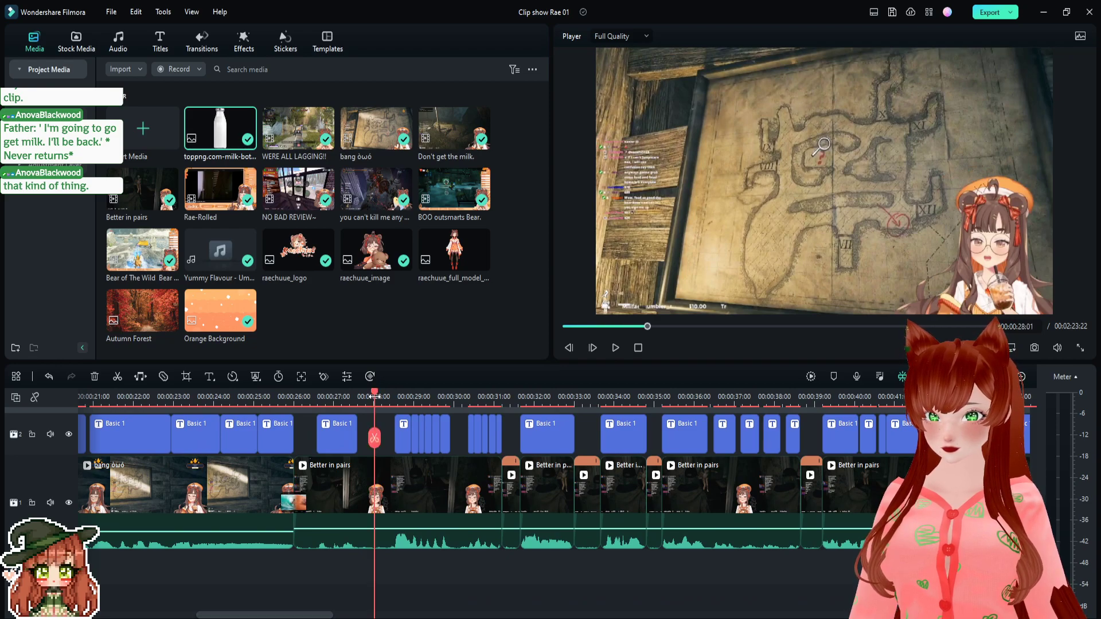
key("space")
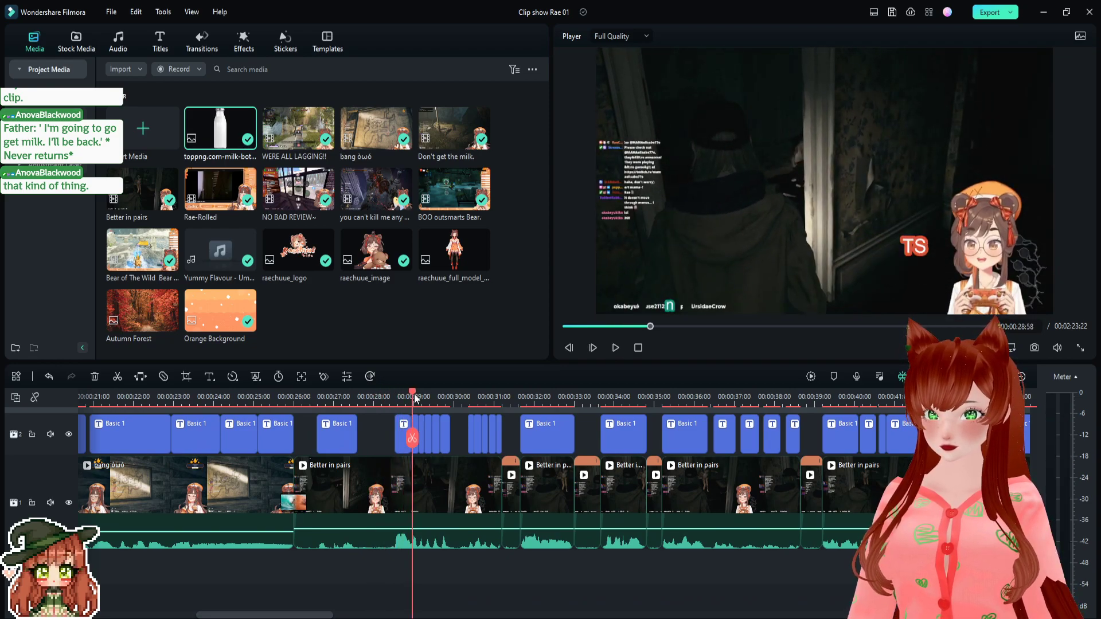
left_click(393, 397)
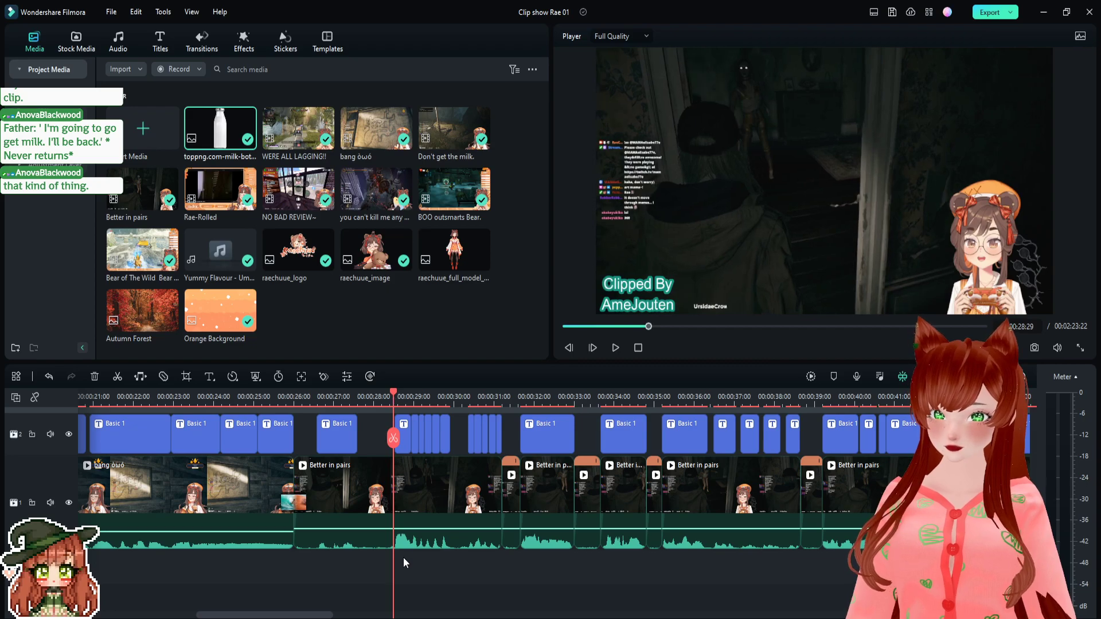
left_click(394, 470)
left_click(393, 439)
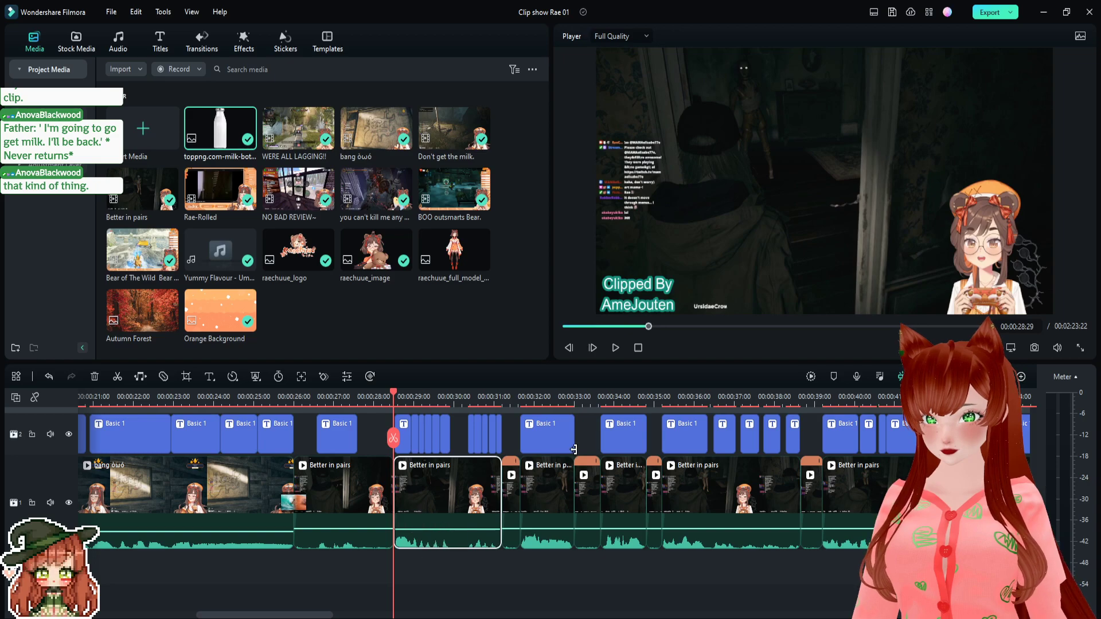
- Lower the volume of the "Better in pairs" segment at 00:00:32, set the one at 00:00:34 to -7.12 dB, and replay them
left_click_drag(541, 521, 537, 531)
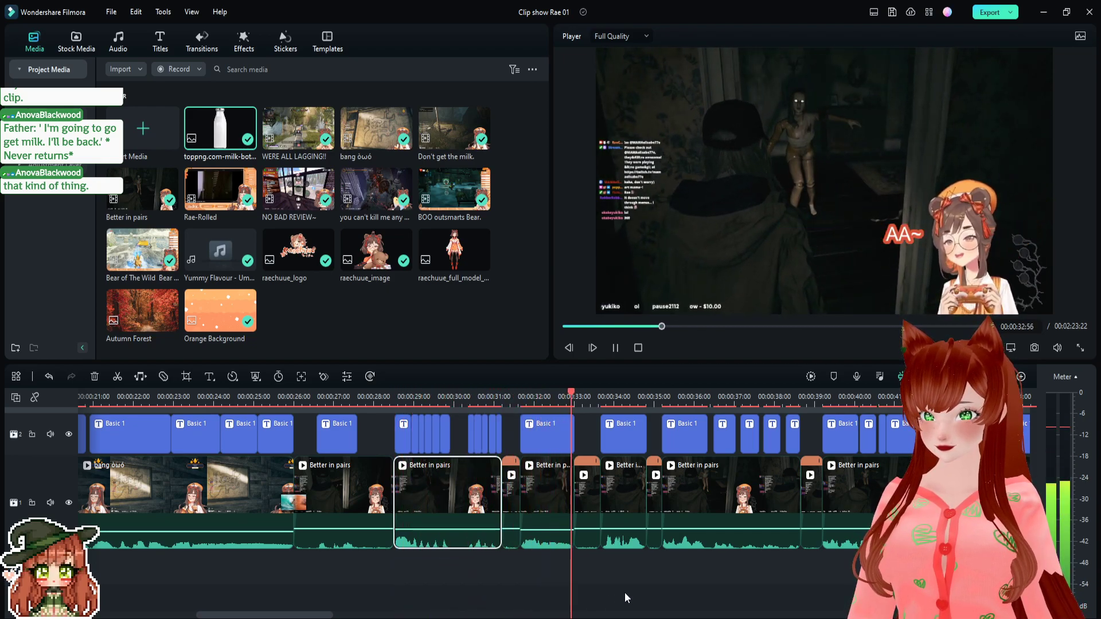
key("space")
left_click_drag(622, 528, 621, 529)
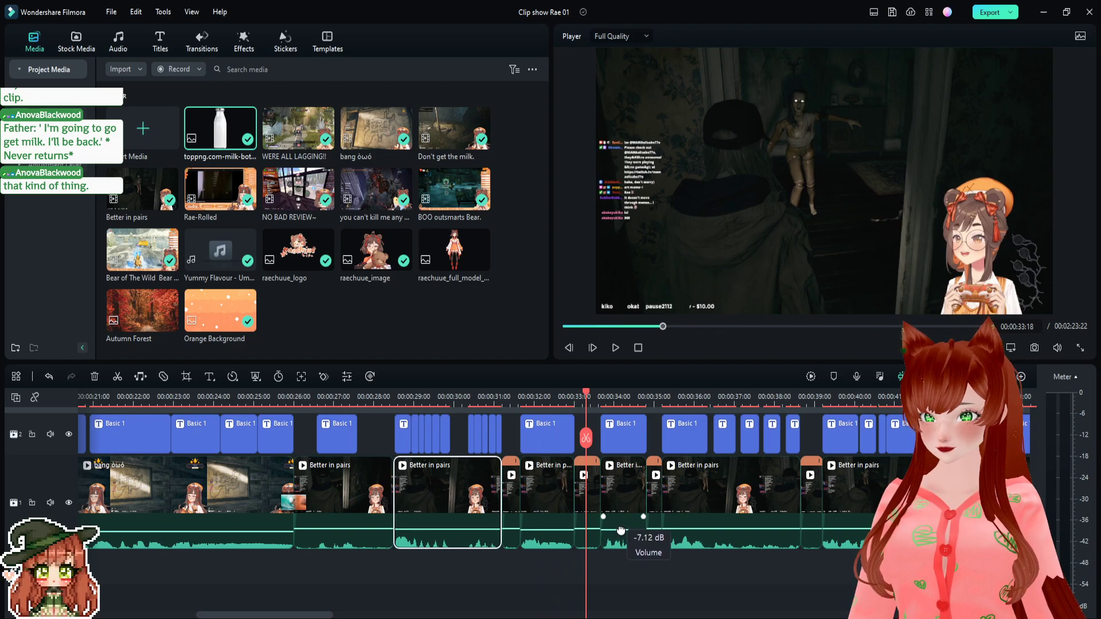
key("space")
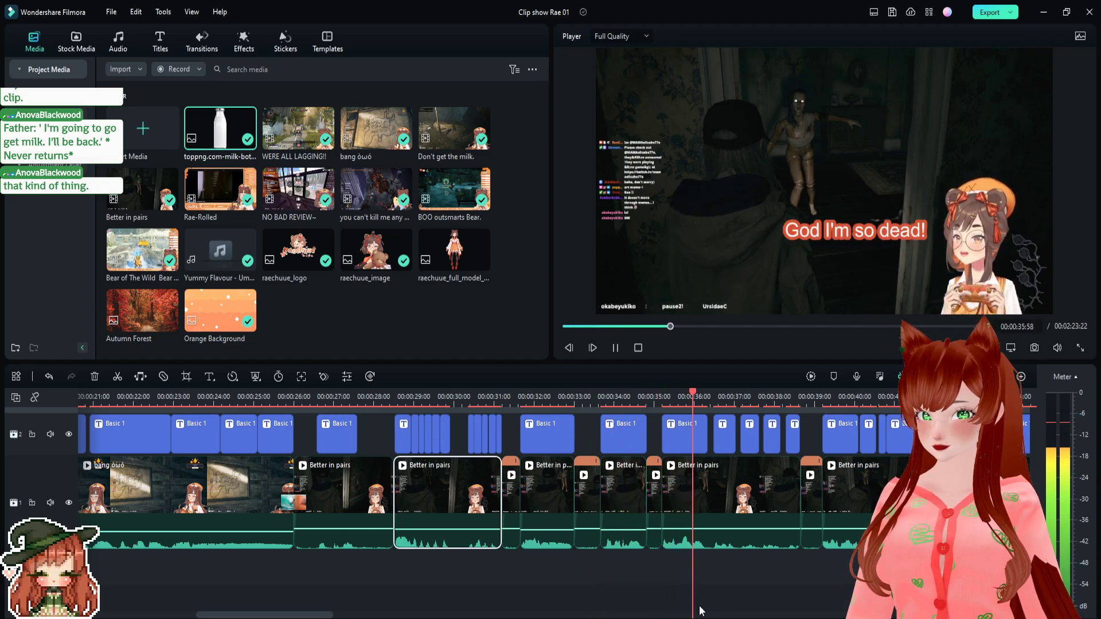
key("space")
- Lower the volume of the long "Better in pairs" segment starting at about 00:00:39, then replay it and the "Don't get the milk." clip
left_click_drag(321, 615, 375, 615)
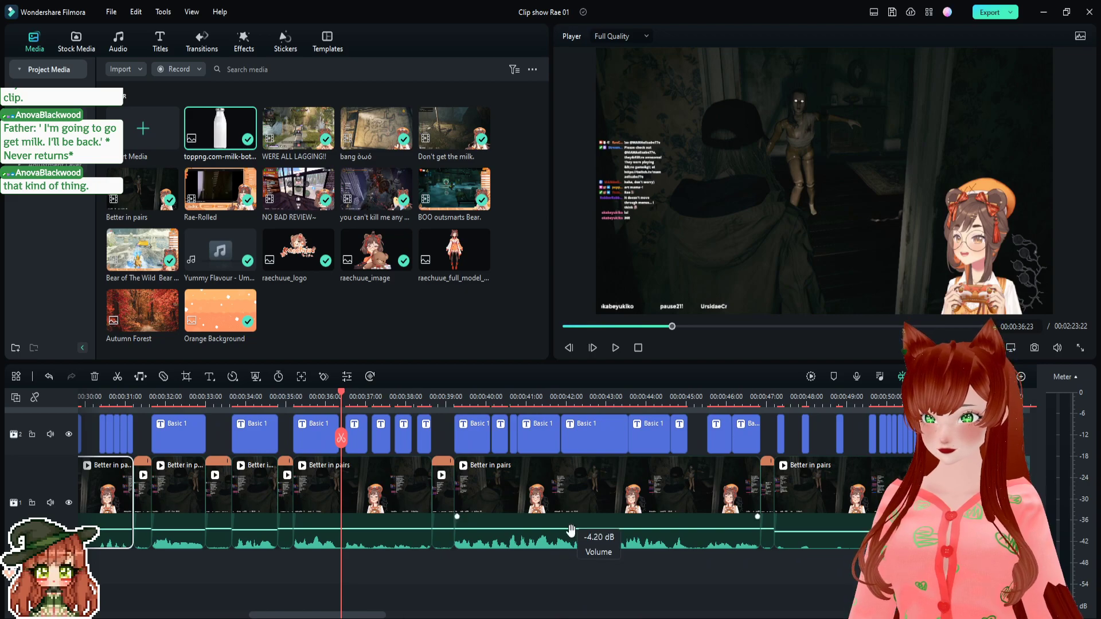
left_click_drag(569, 529, 568, 530)
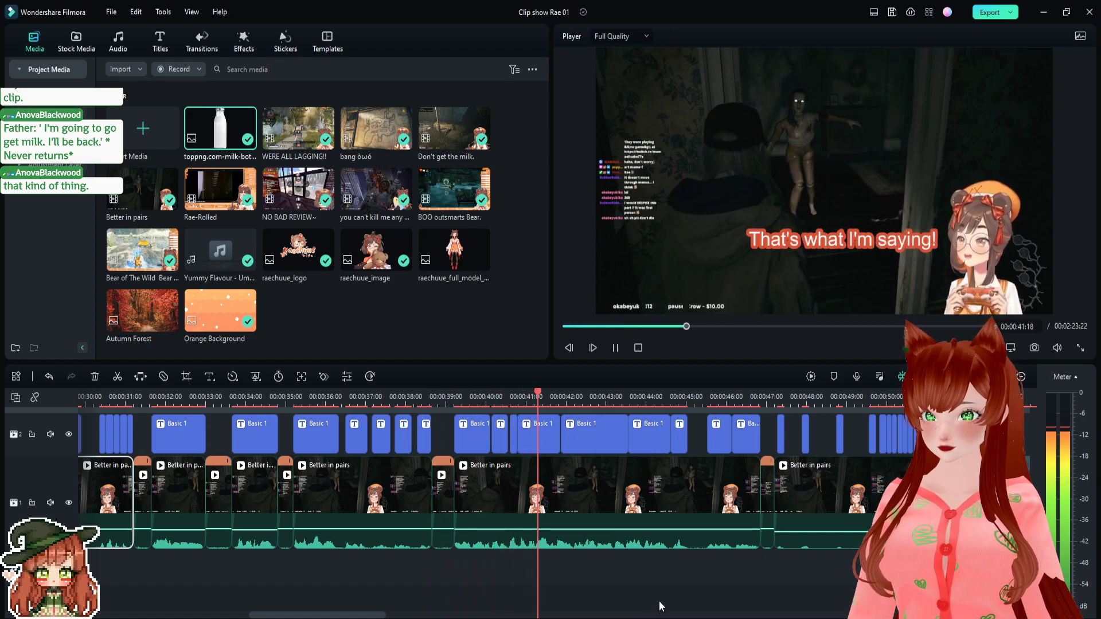
key("space")
scroll(459, 476, "right", 10)
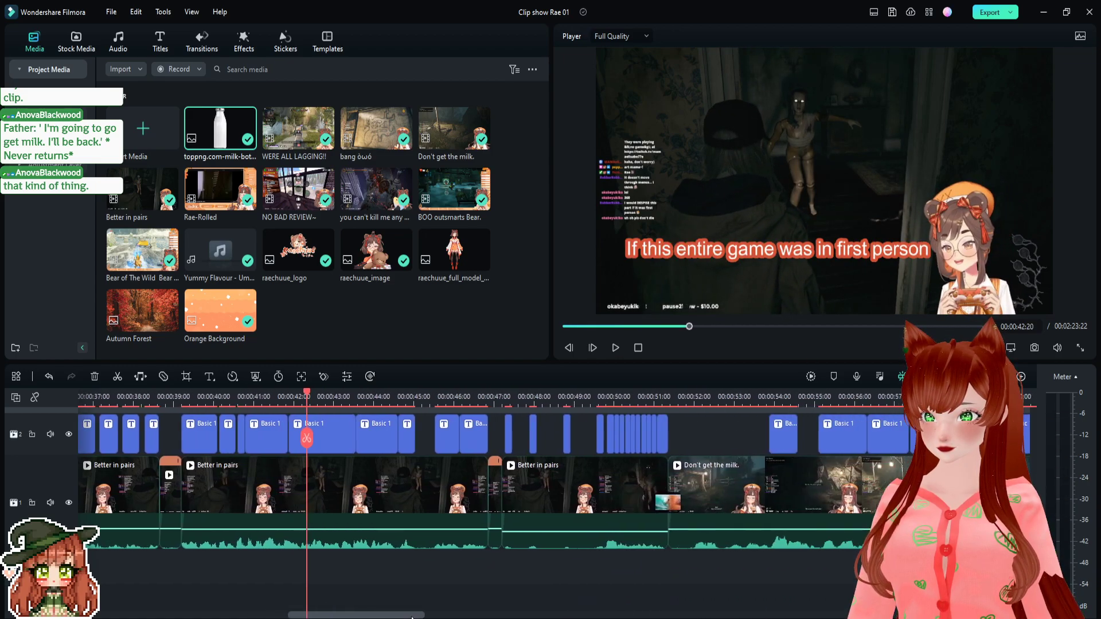
scroll(369, 391, "right", 1)
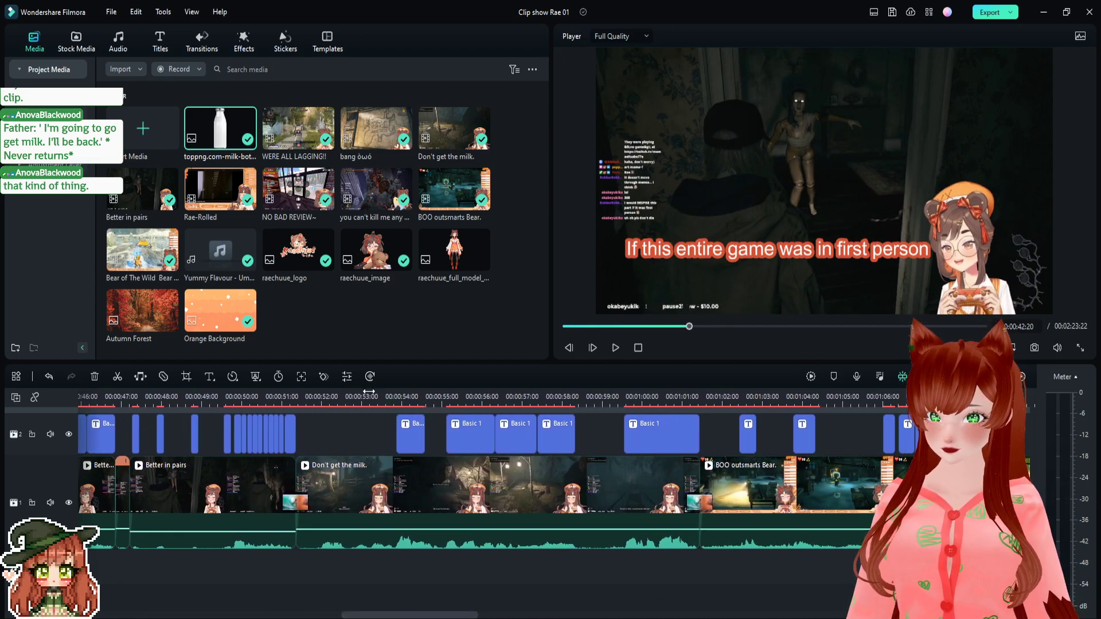
key("space")
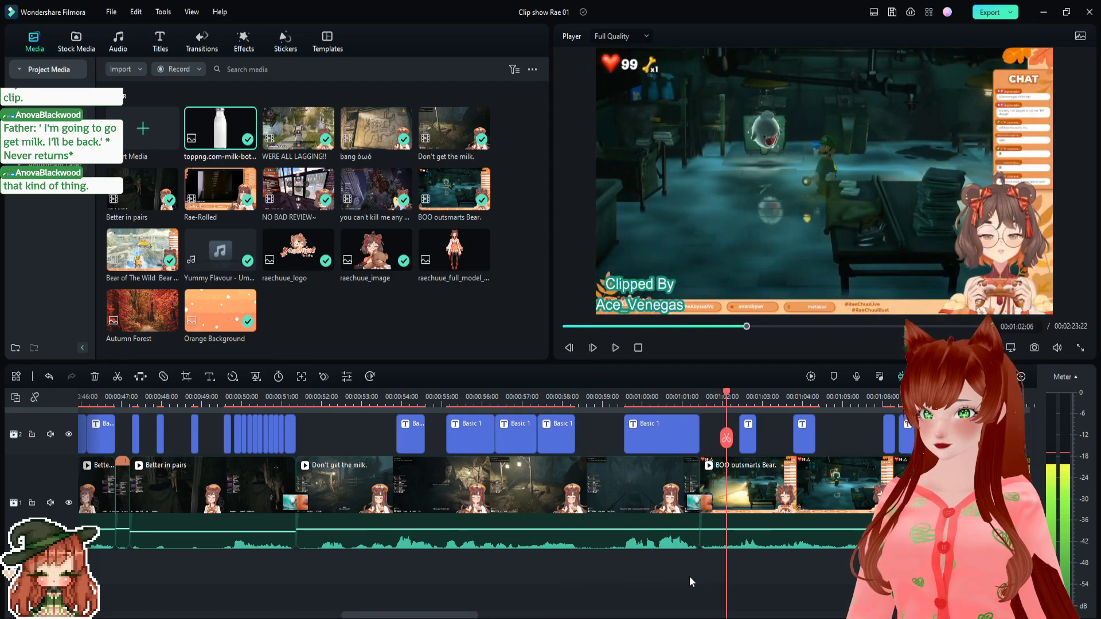
key("space")
- Split the last "Rae-Rolled" segment at 00:01:51:53, just before its loud audio begins
scroll(465, 470, "right", 10)
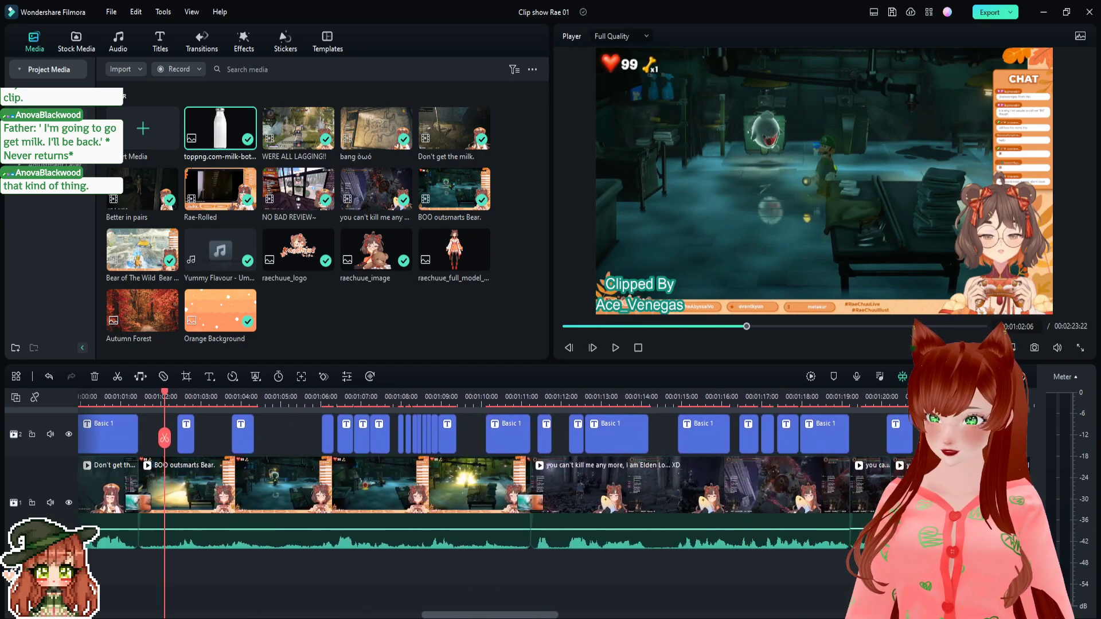
scroll(465, 470, "right", 11)
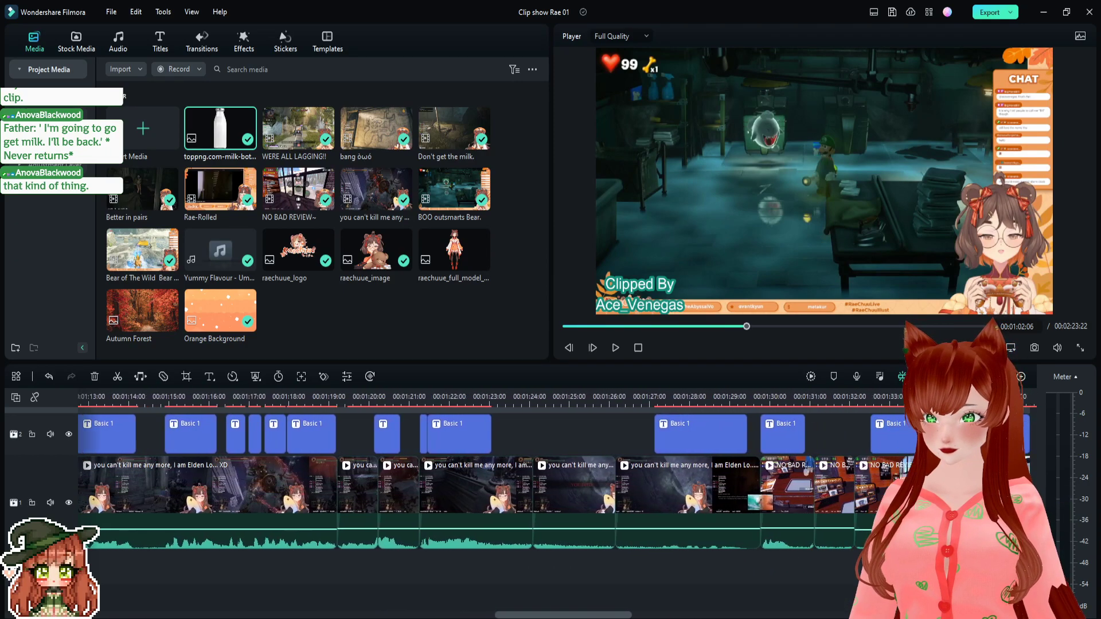
scroll(465, 470, "right", 15)
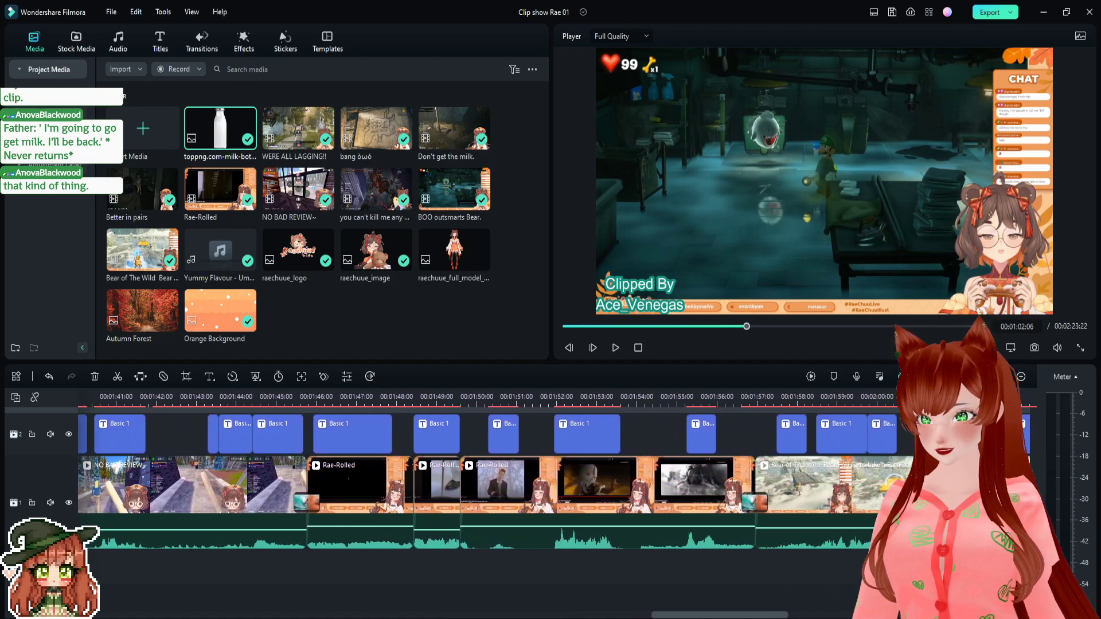
scroll(495, 390, "right", 2)
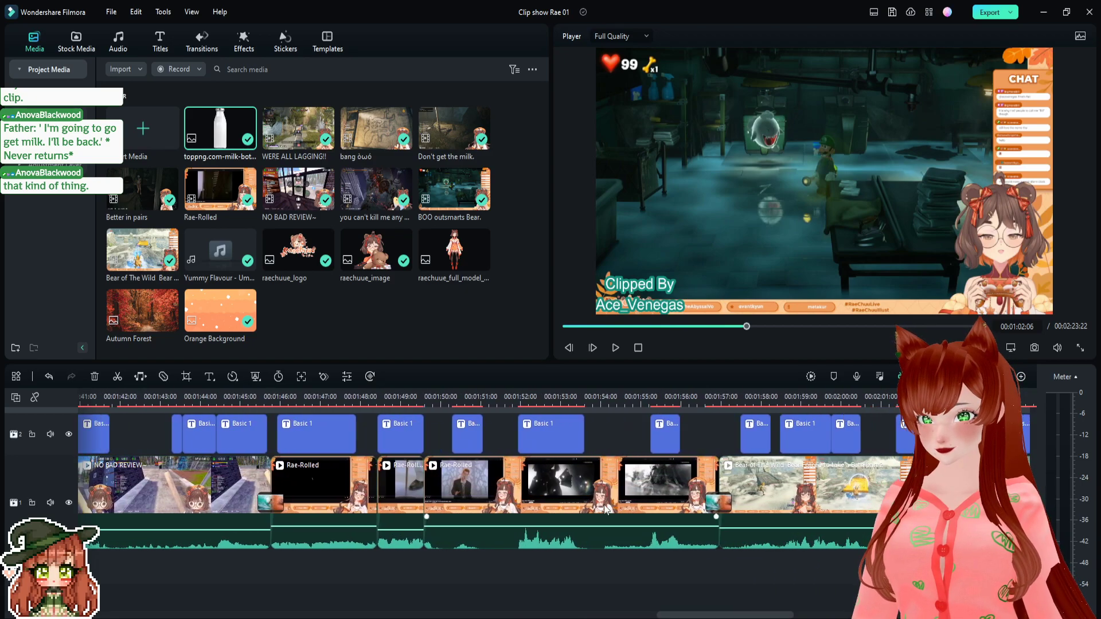
left_click(497, 397)
left_click(516, 399)
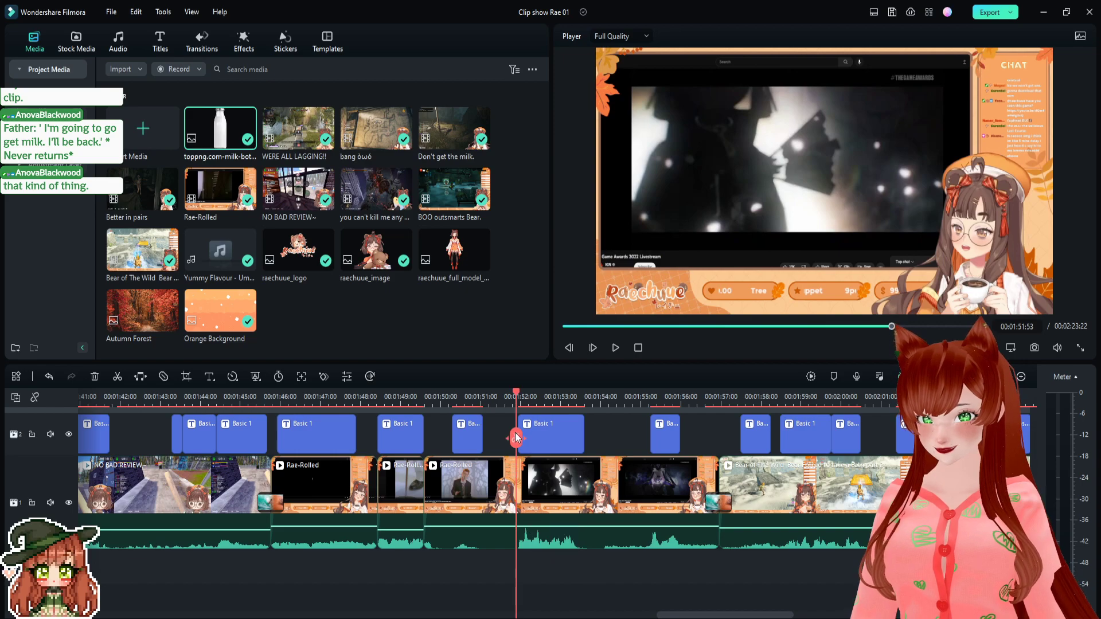
left_click(516, 437)
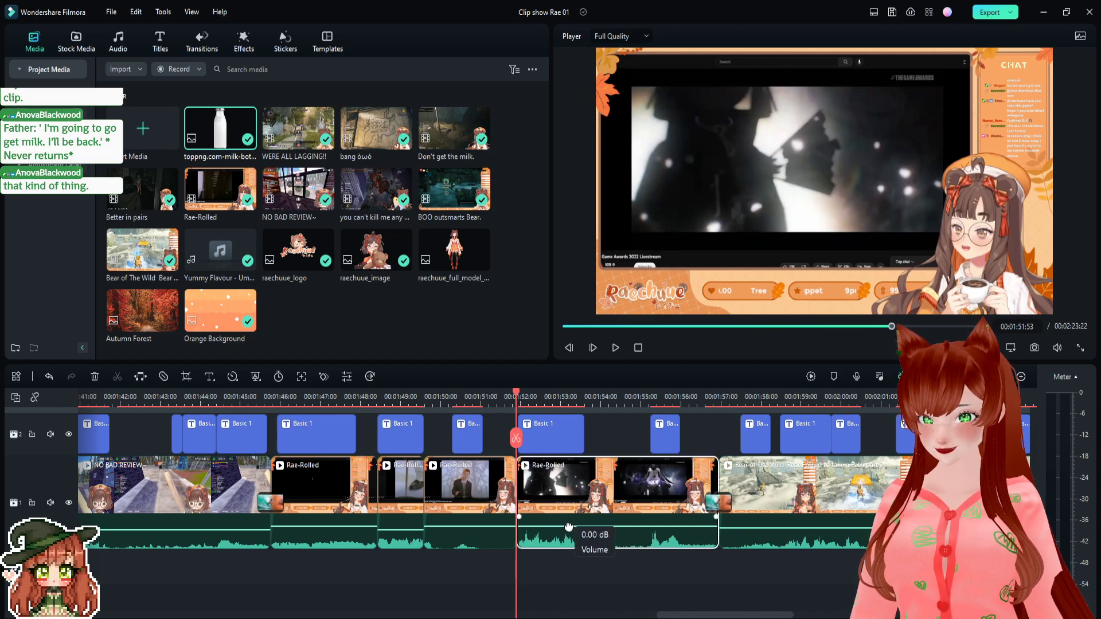
- Try lowering the volume of the last "Rae-Rolled" segment to -3.75 dB, and undo the volume change and the split
left_click_drag(568, 526, 568, 528)
key("space")
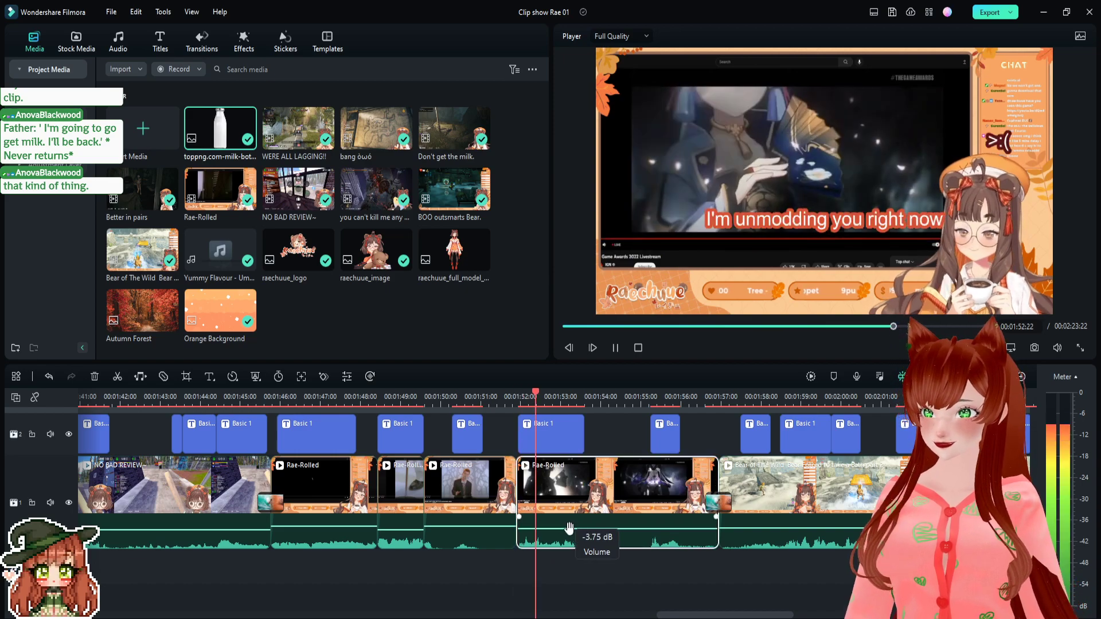
key("space")
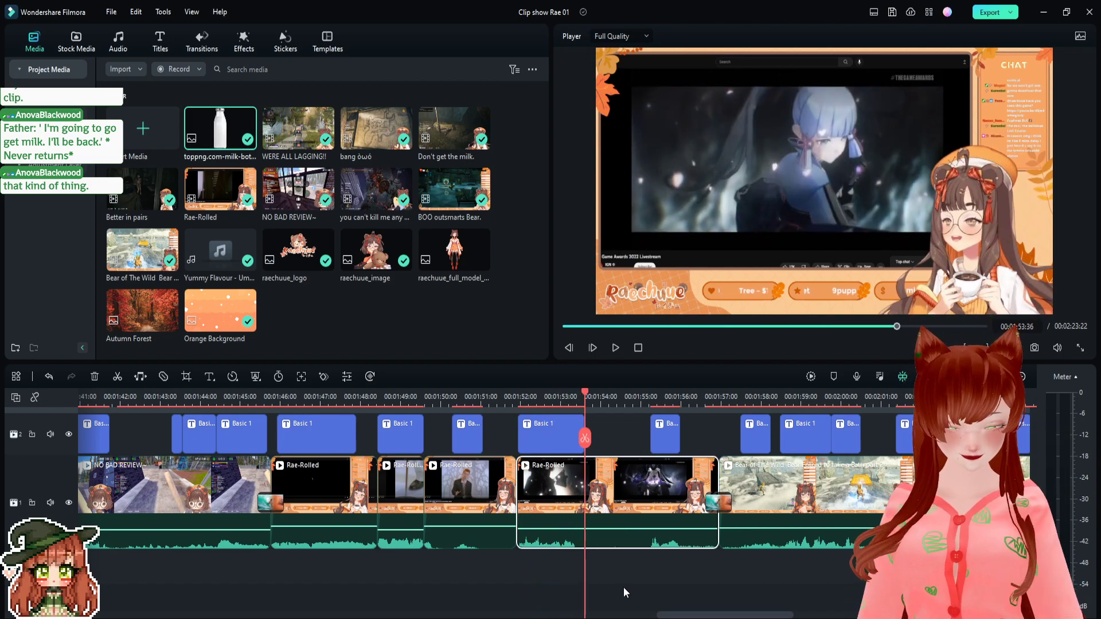
left_click(624, 587)
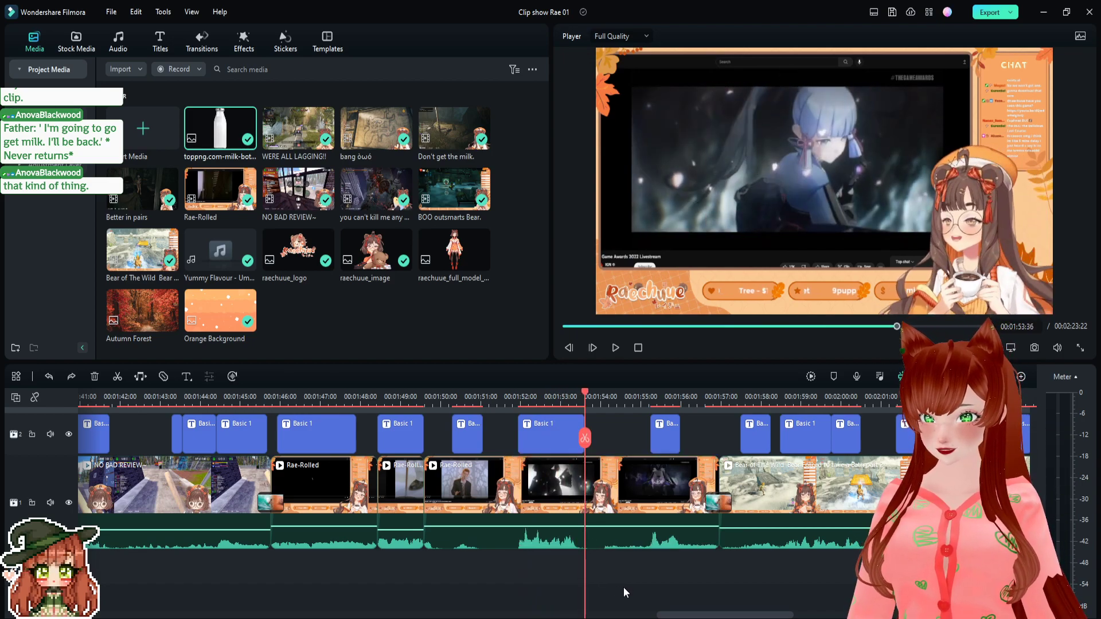
- Replay the timeline from just before 00:01:52 through the end of "Rae-Rolled" into the "Bear of The Wild" clip
left_click(501, 403)
key("space")
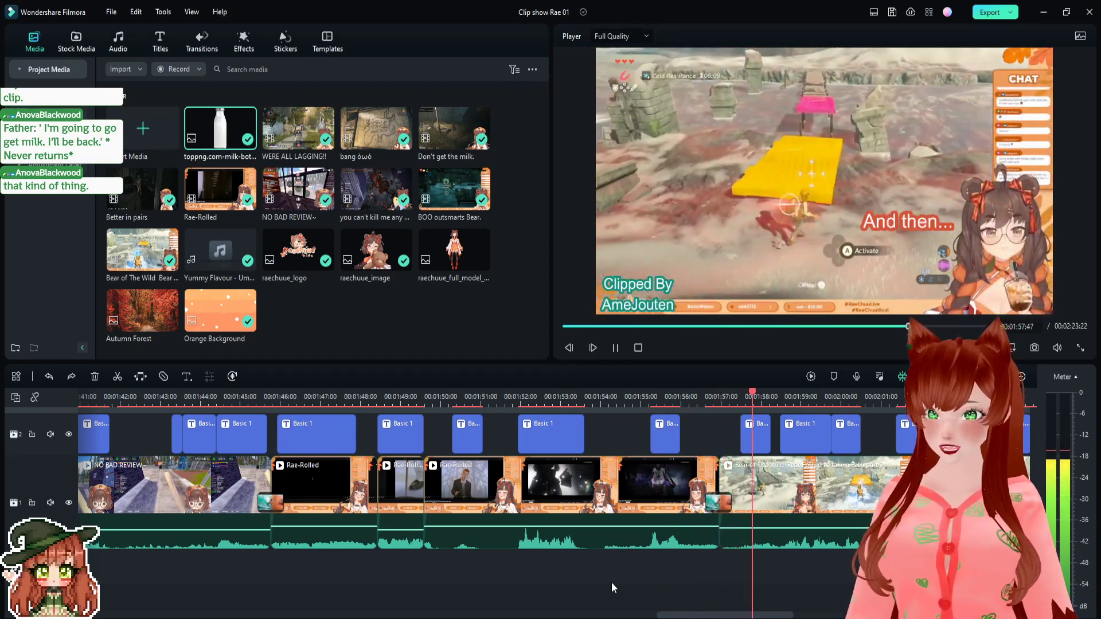
key("space")
- Play the loud passage of the "Bear of The Wild" clip around 00:02:07 and split the clip at 00:02:06:48
left_click_drag(697, 614, 777, 615)
left_click(560, 394)
key("space")
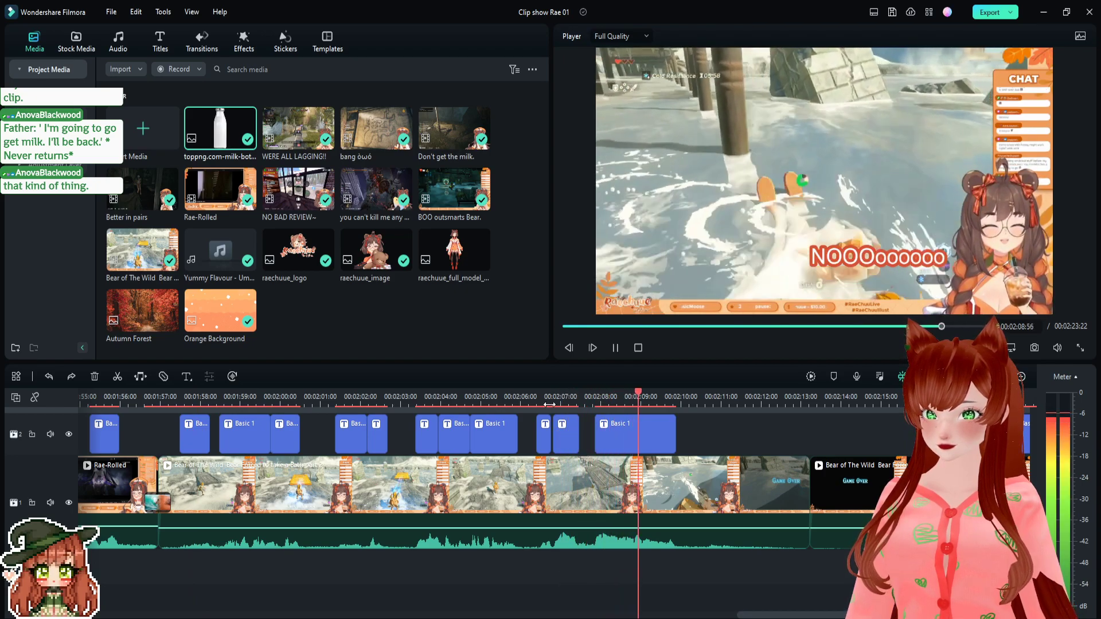
left_click(544, 395)
left_click_drag(547, 398, 555, 398)
left_click(555, 508)
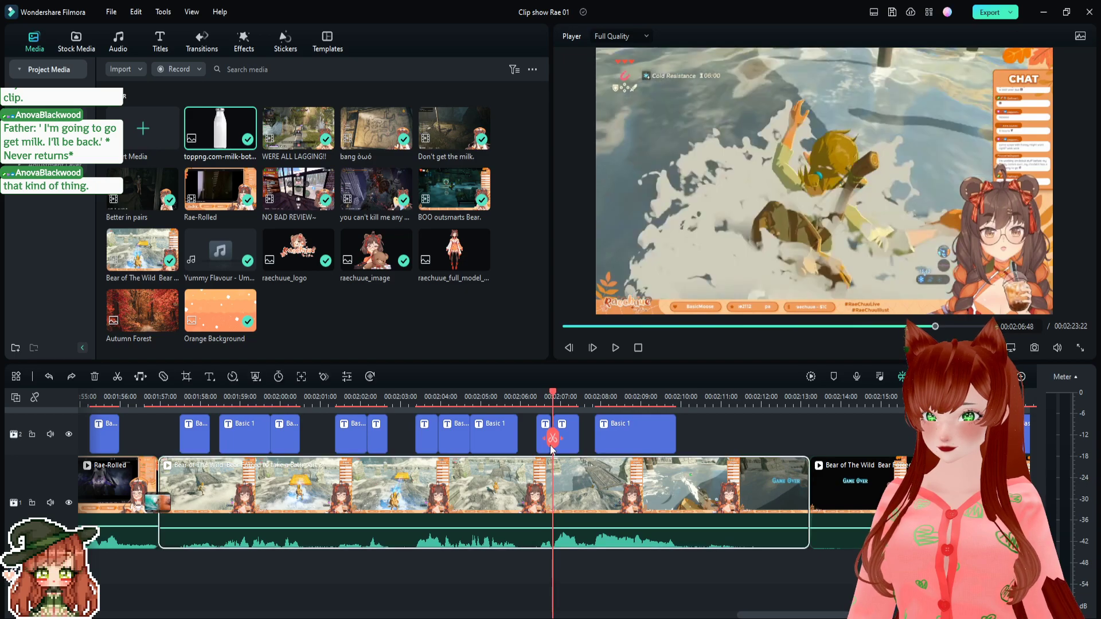
key("ctrl+b")
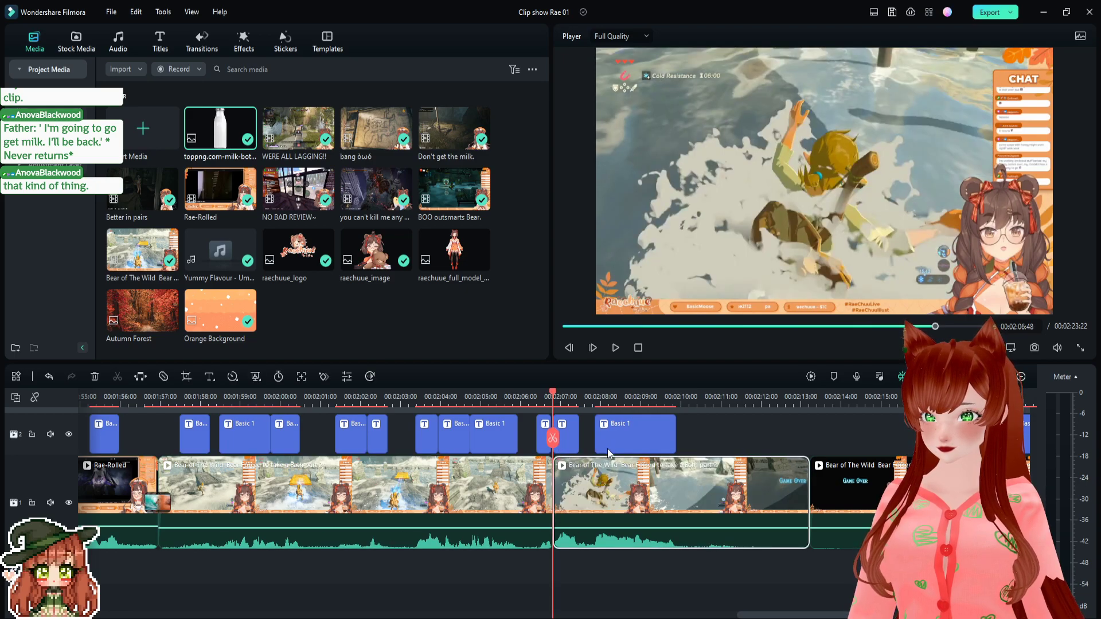
- Lower the volume of the "Bear of The Wild" segment after the cut and replay it from just before the cut
left_click_drag(554, 395, 577, 411)
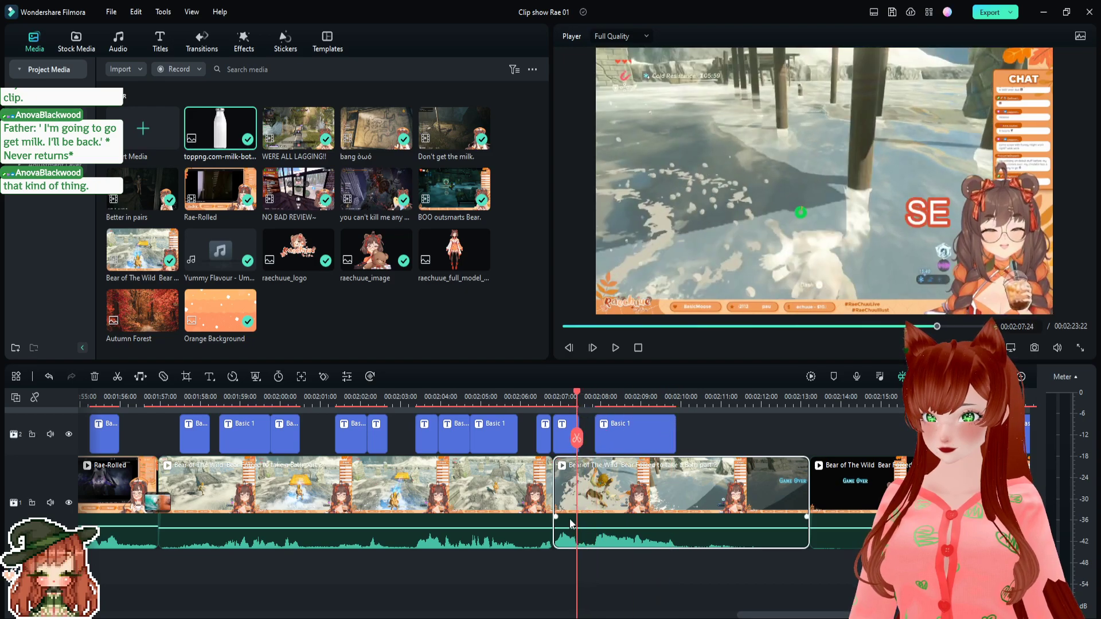
left_click_drag(569, 528, 566, 528)
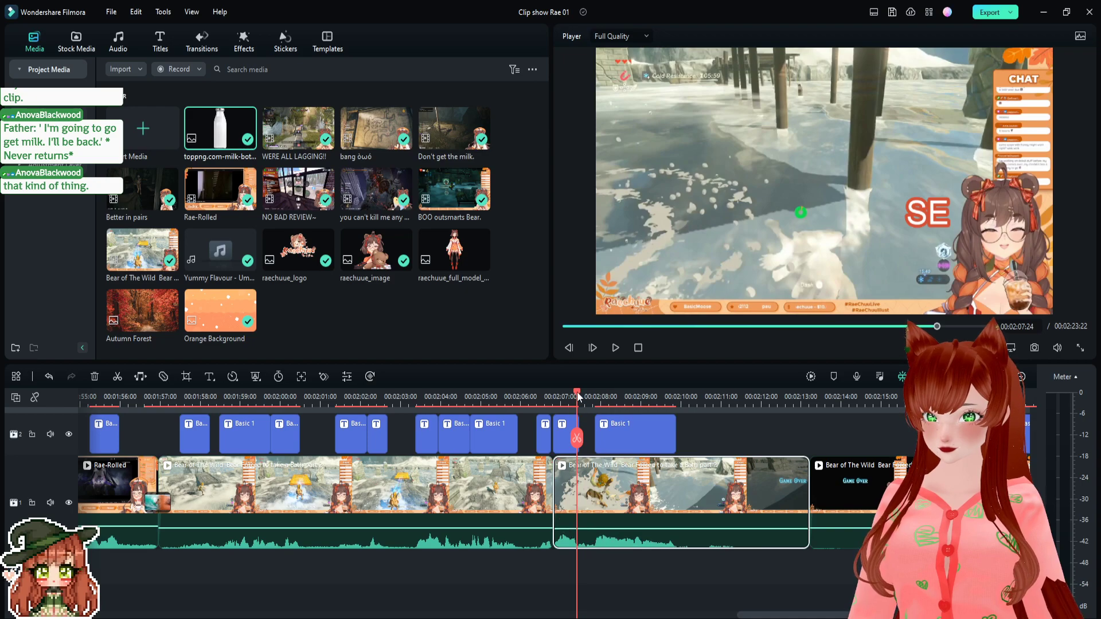
left_click_drag(577, 391, 545, 394)
key("space")
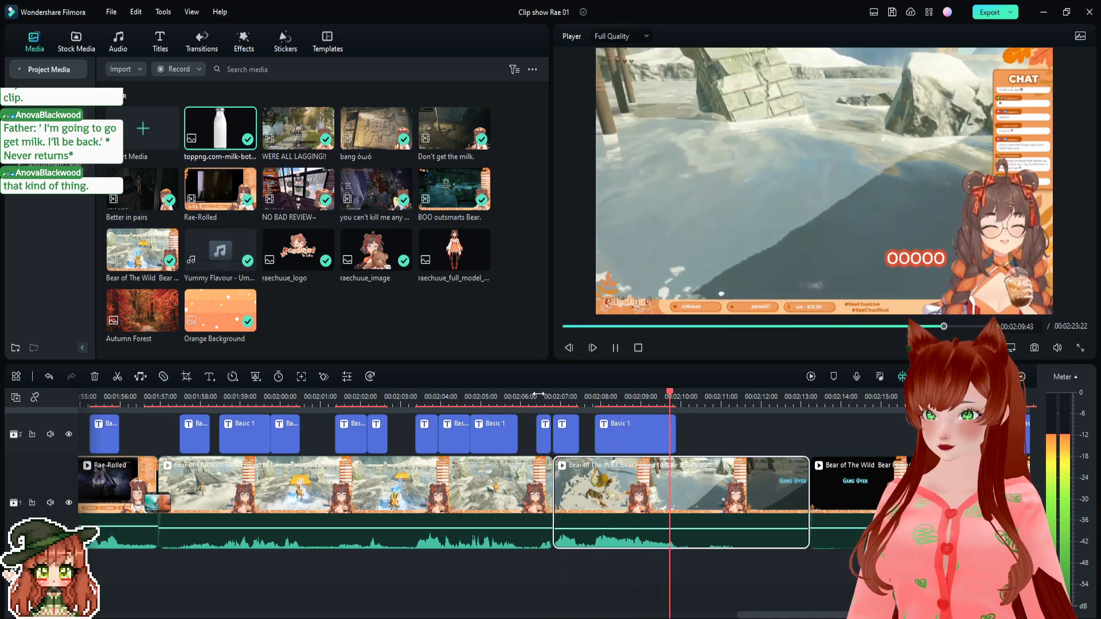
- Close the start window to exit the video editor
left_click_drag(771, 615, 121, 613)
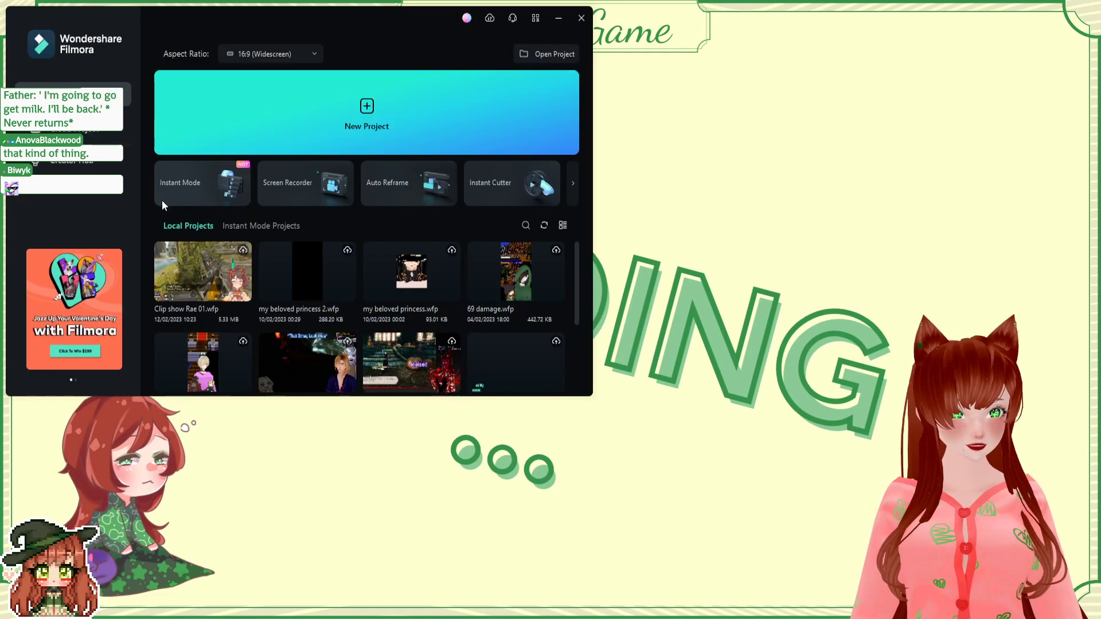
left_click(581, 18)
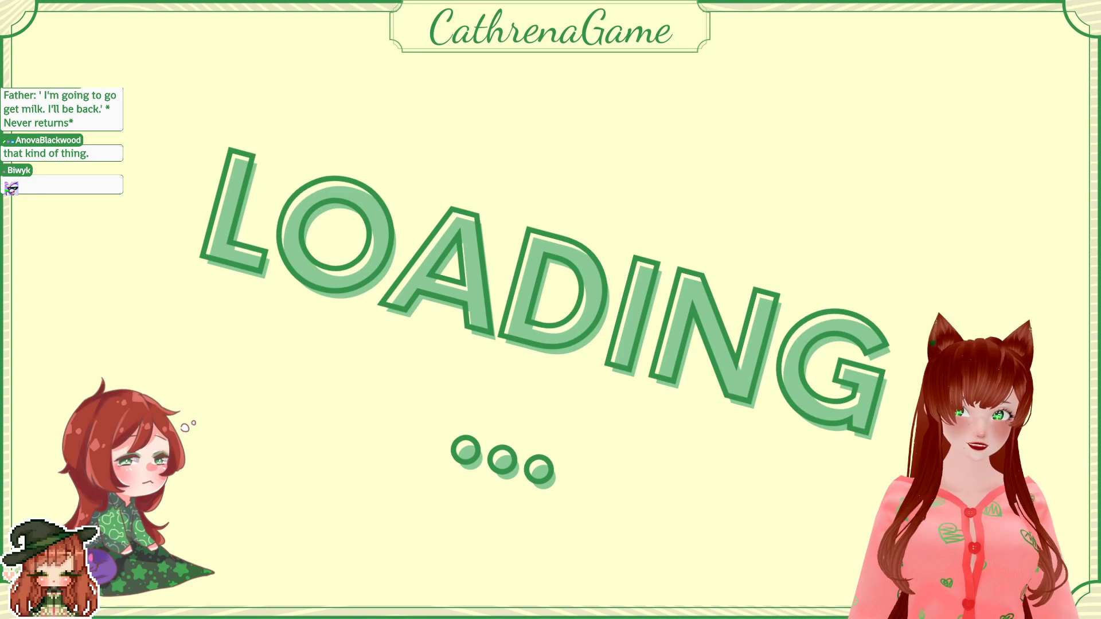